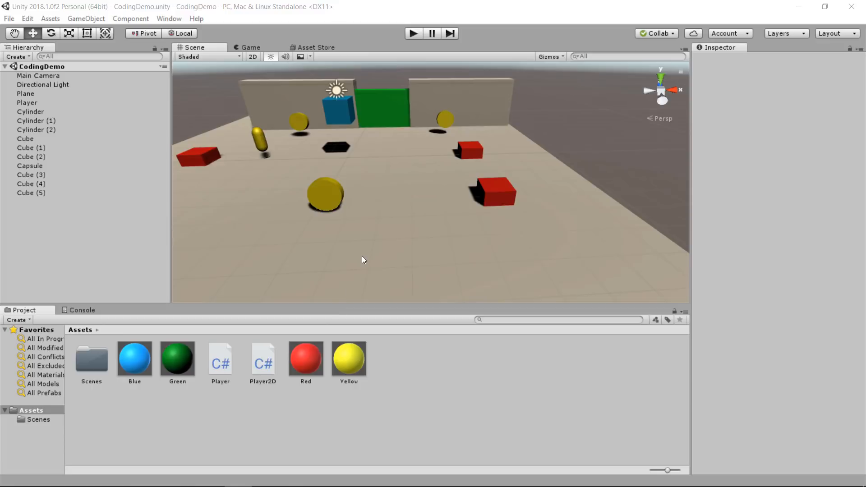
- Run the game and steer the blue player cube into the left red block and the yellow capsule key
{"action": "left_click", "coordinate": [413, 33]}
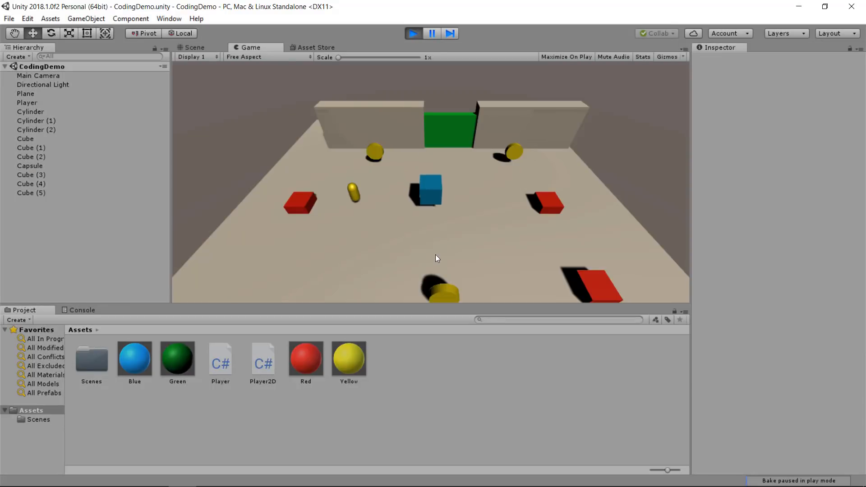
{"action": "key", "text": "s"}
{"action": "key", "text": "a"}
{"action": "key", "text": "w"}
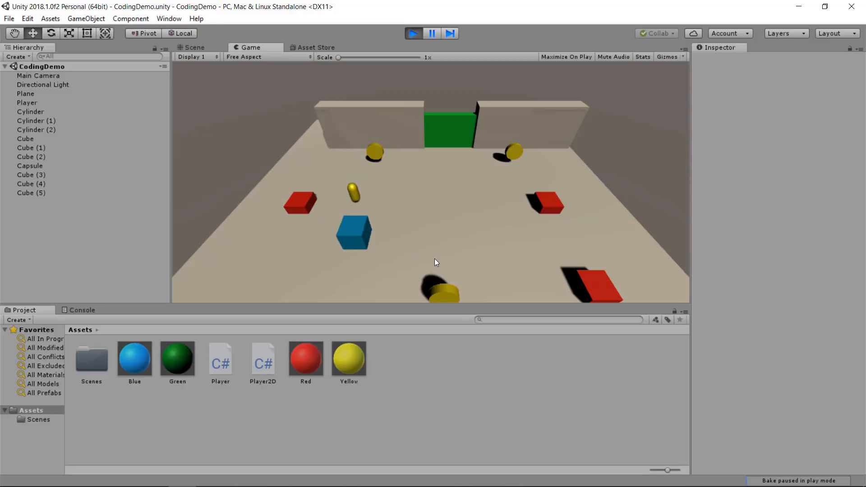
{"action": "key", "text": "a"}
{"action": "key", "text": "w"}
{"action": "key", "text": "a"}
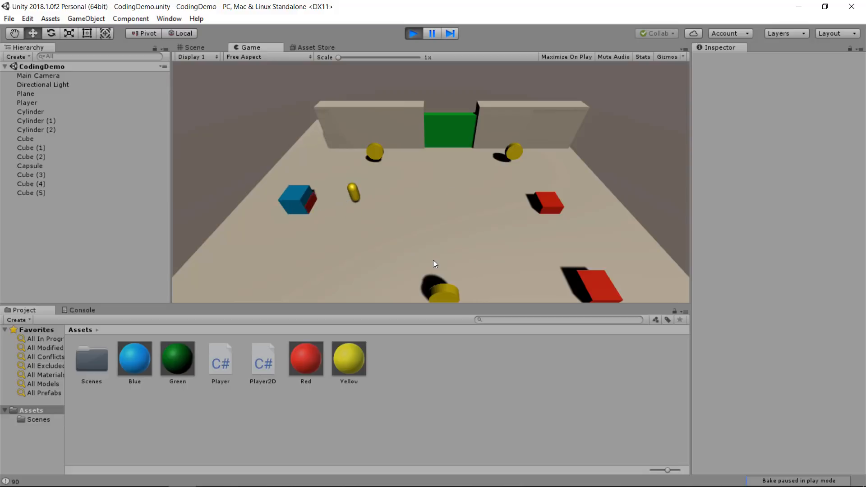
{"action": "key", "text": "d"}
{"action": "key", "text": "a"}
{"action": "key", "text": "a"}
{"action": "key", "text": "d"}
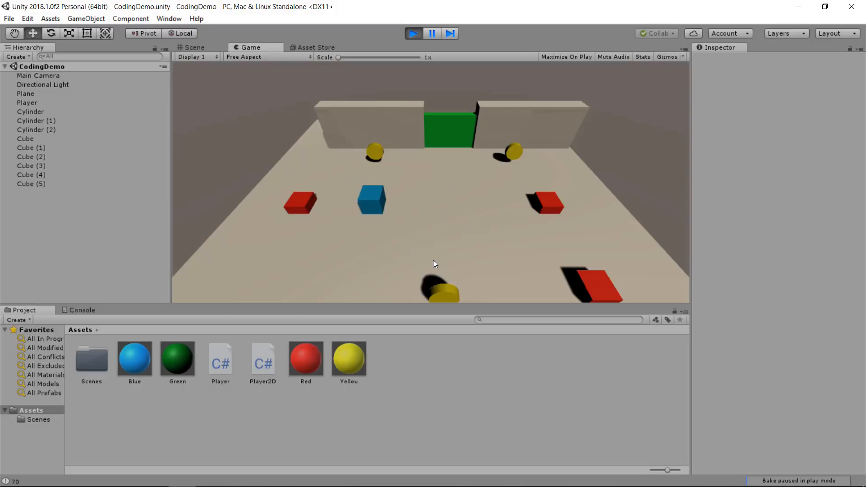
- Steer the player cube into the green door and the far-left coin to test them, and stop the game
{"action": "key", "text": "d"}
{"action": "key", "text": "w"}
{"action": "key", "text": "d"}
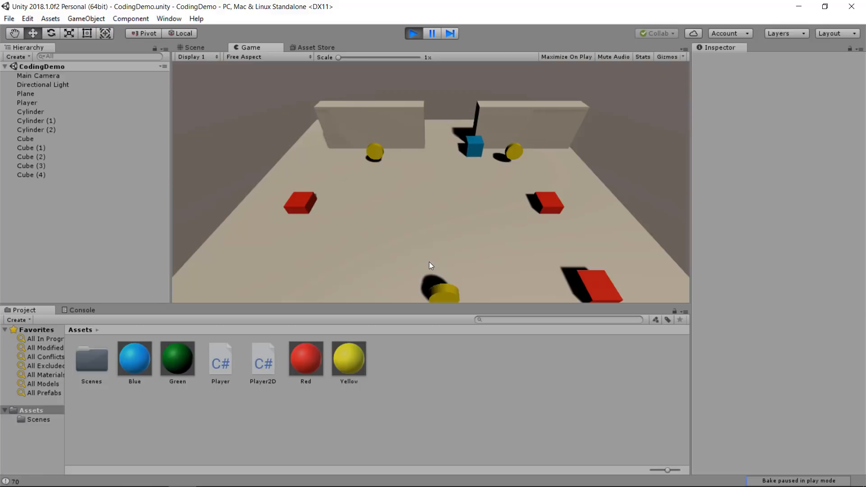
{"action": "key", "text": "a"}
{"action": "key", "text": "a"}
{"action": "key", "text": "s"}
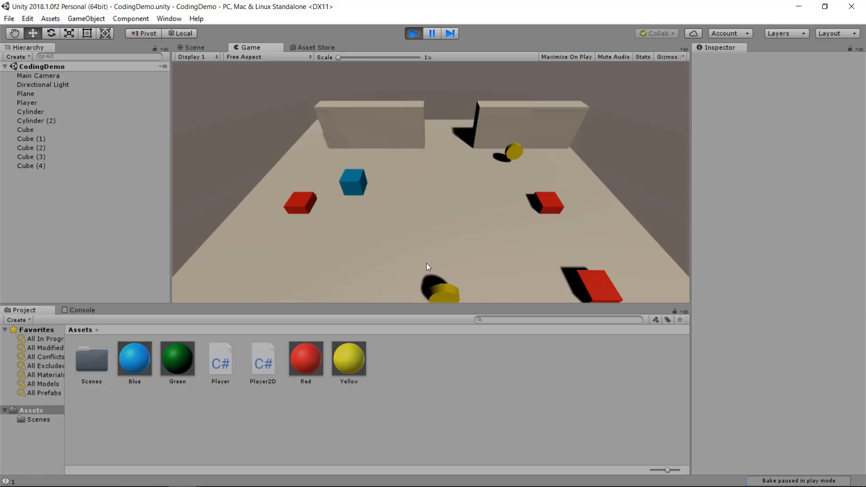
{"action": "key", "text": "d"}
{"action": "key", "text": "w"}
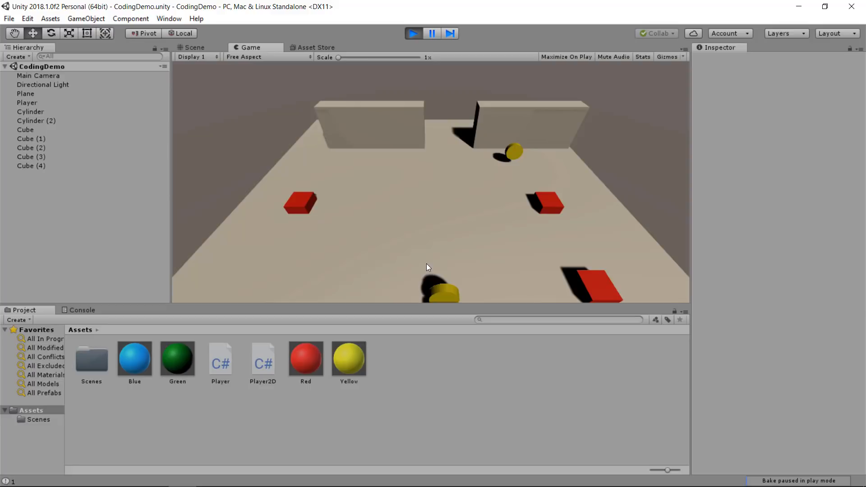
{"action": "left_click", "coordinate": [412, 34]}
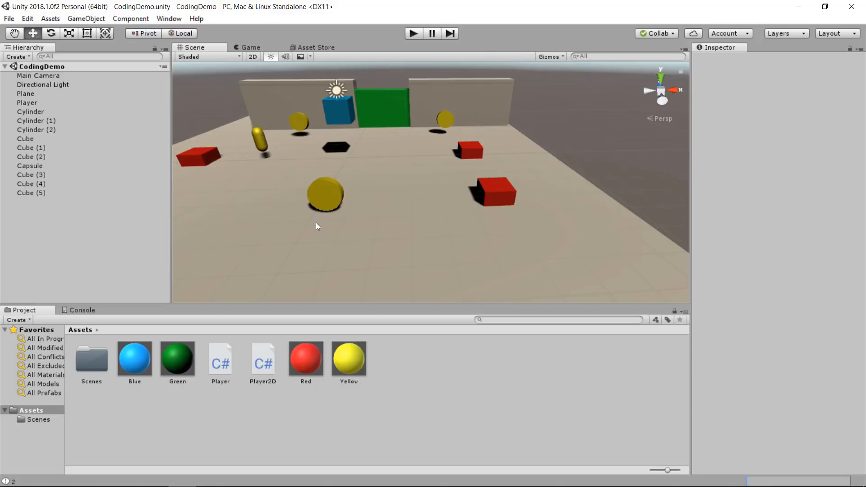
{"action": "scroll", "coordinate": [316, 223], "scroll_direction": "down", "scroll_amount": 5}
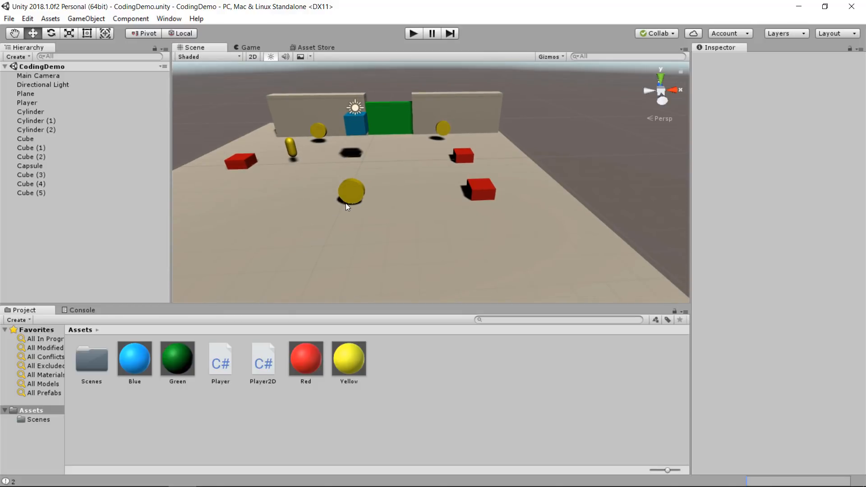
{"action": "left_click_drag", "start_coordinate": [369, 159], "coordinate": [387, 201], "text": "alt"}
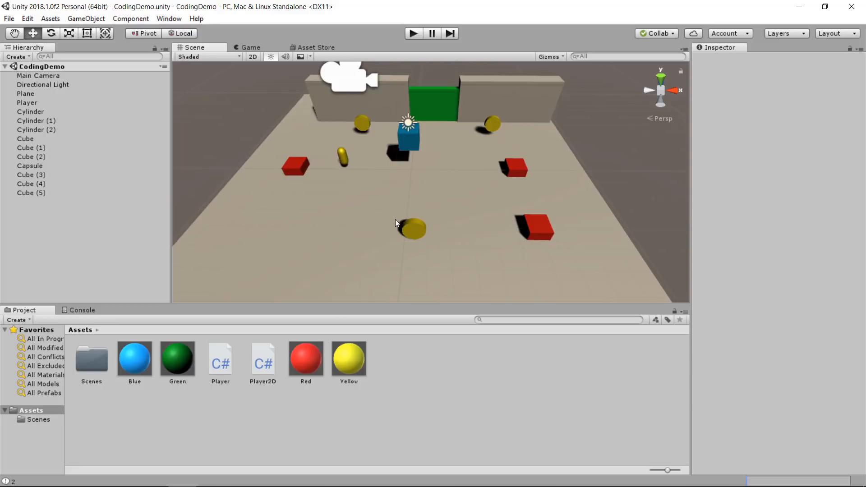
{"action": "scroll", "coordinate": [396, 221], "scroll_direction": "up", "scroll_amount": 3}
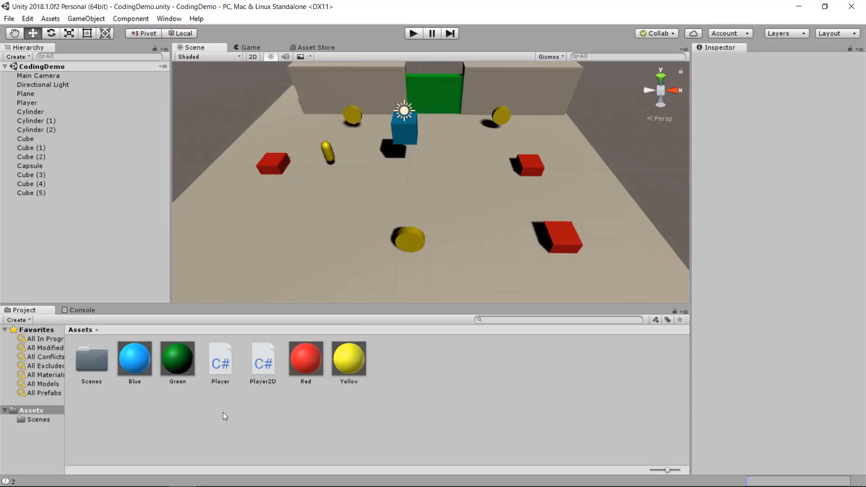
- Create a folder named Materials in the project's Assets folder
{"action": "right_click", "coordinate": [148, 425]}
{"action": "mouse_move", "coordinate": [264, 178]}
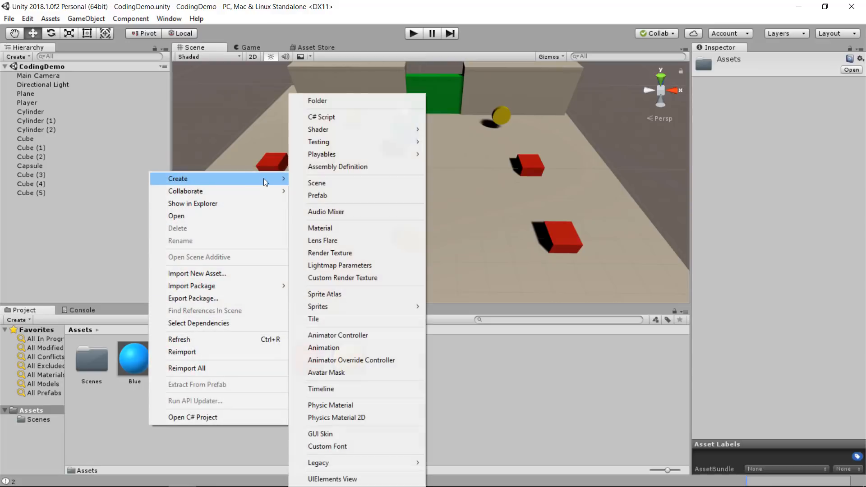
{"action": "left_click", "coordinate": [342, 100]}
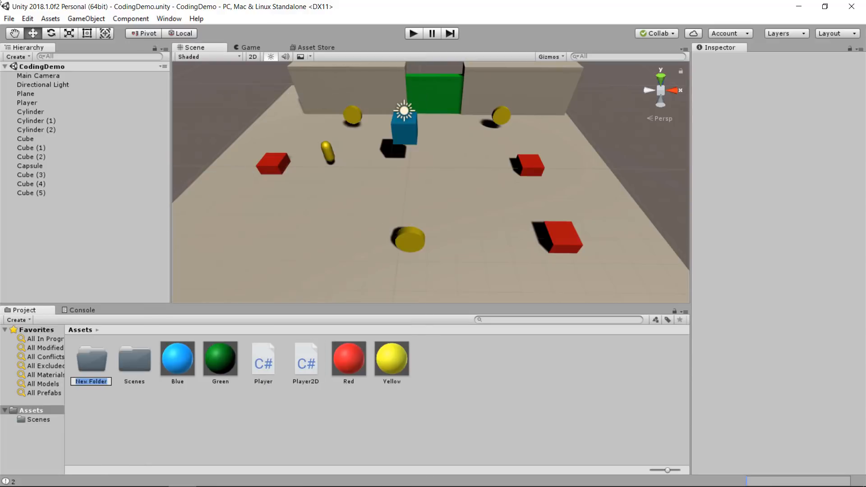
{"action": "type", "text": "Materials"}
{"action": "key", "text": "Return"}
- Move the Blue, Green, Red and Yellow materials into the Materials folder
{"action": "left_click", "coordinate": [176, 366]}
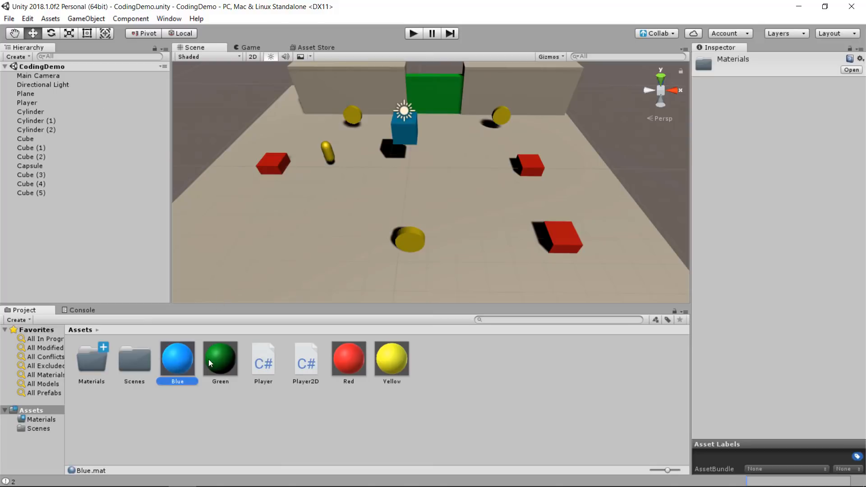
{"action": "left_click", "coordinate": [214, 359], "text": "ctrl"}
{"action": "left_click", "coordinate": [350, 361], "text": "ctrl"}
{"action": "left_click", "coordinate": [397, 361], "text": "ctrl"}
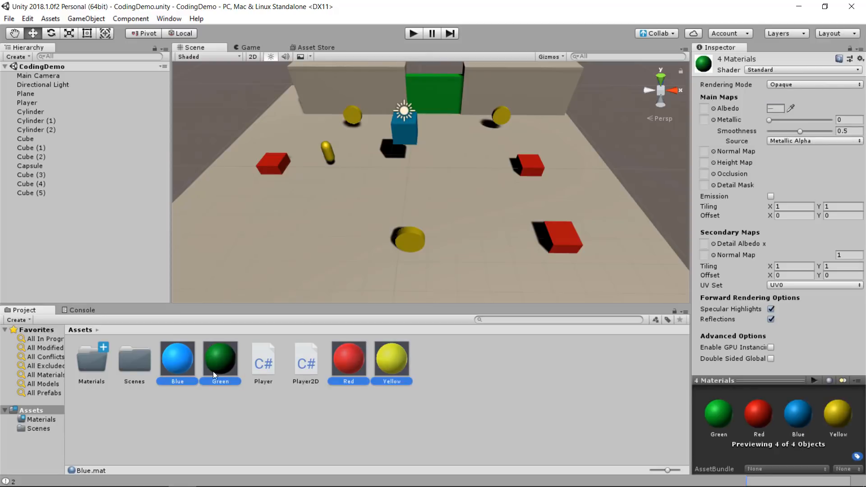
{"action": "left_click_drag", "start_coordinate": [159, 376], "coordinate": [97, 363]}
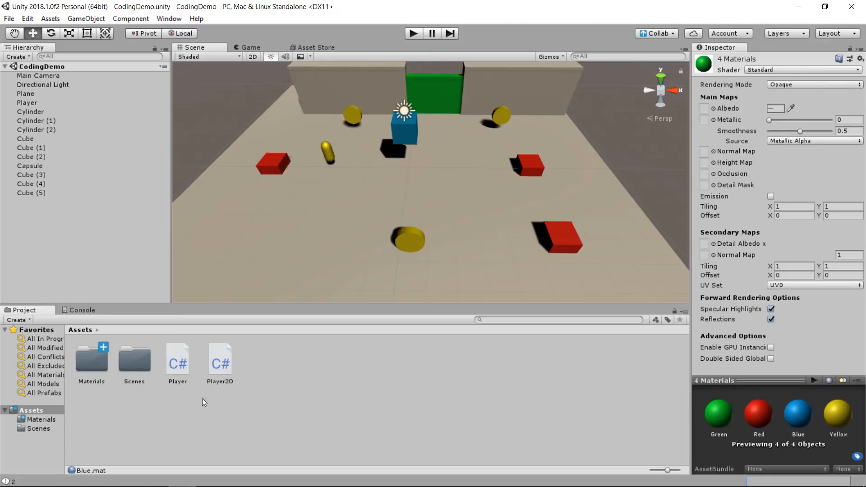
- Create a folder named Scripts in the project's Assets folder
{"action": "right_click", "coordinate": [302, 378]}
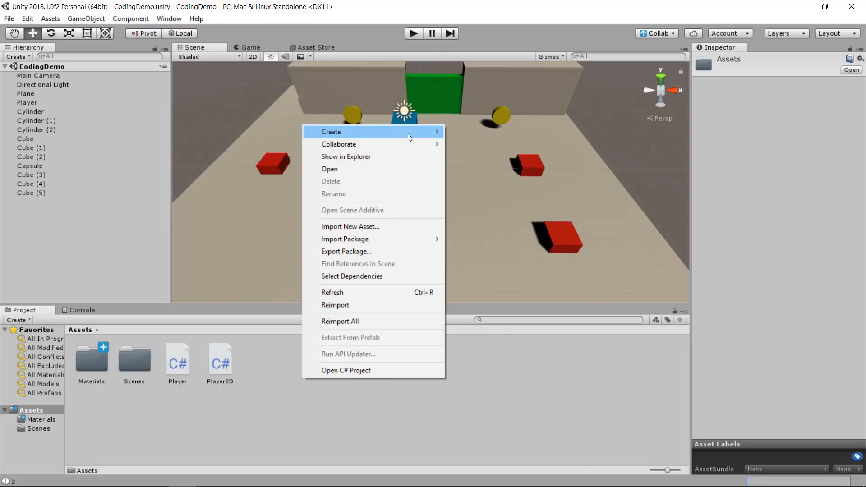
{"action": "mouse_move", "coordinate": [408, 132]}
{"action": "left_click", "coordinate": [489, 101]}
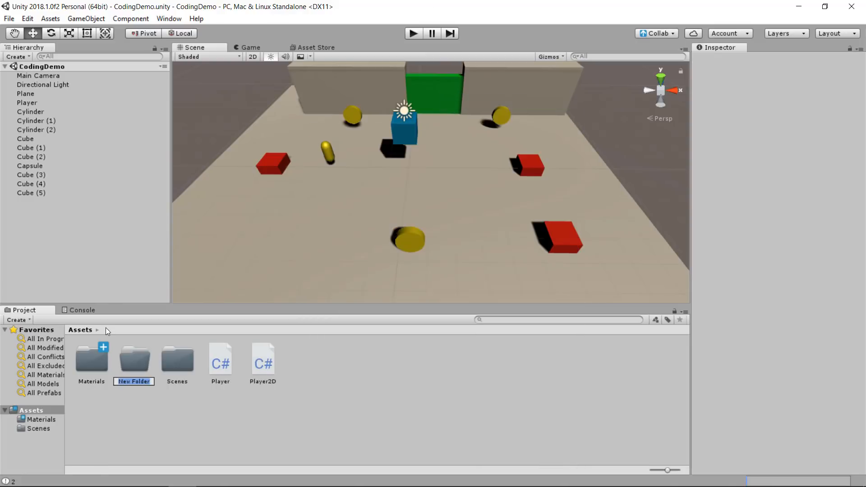
{"action": "type", "text": "Scripts"}
{"action": "key", "text": "Return"}
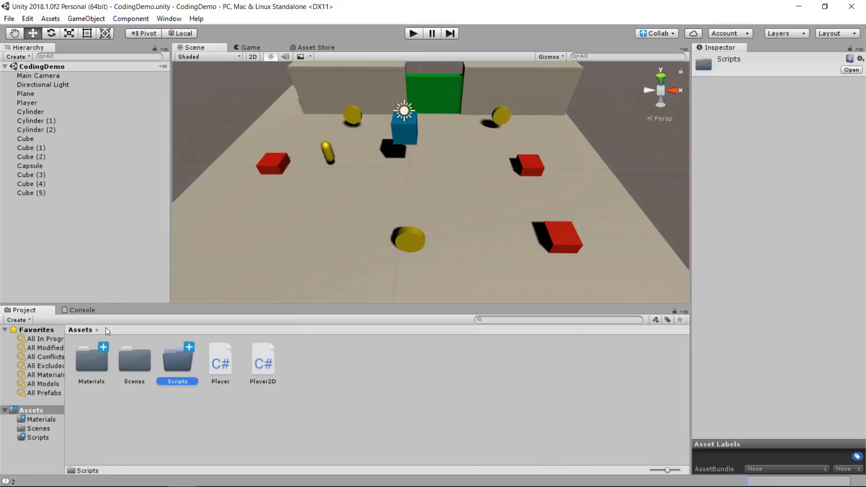
- Move the Player and Player2D scripts into the Scripts folder
{"action": "left_click", "coordinate": [229, 364]}
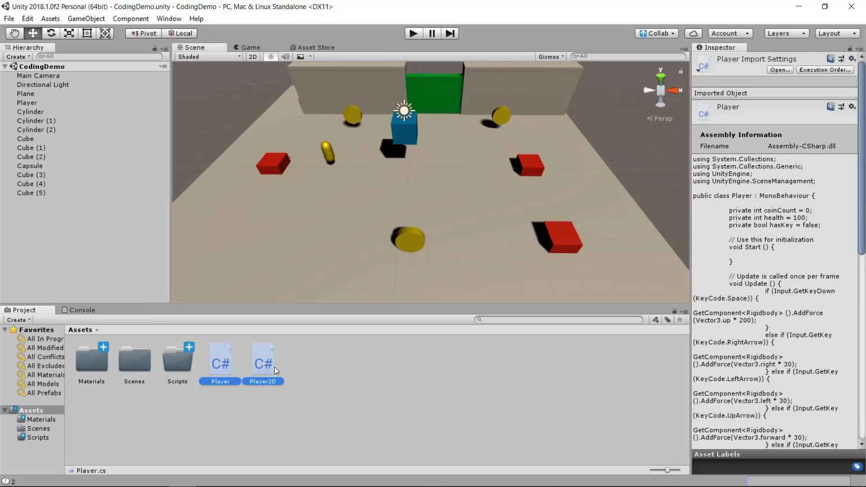
{"action": "left_click", "coordinate": [274, 366], "text": "ctrl"}
{"action": "left_click_drag", "start_coordinate": [226, 369], "coordinate": [185, 361]}
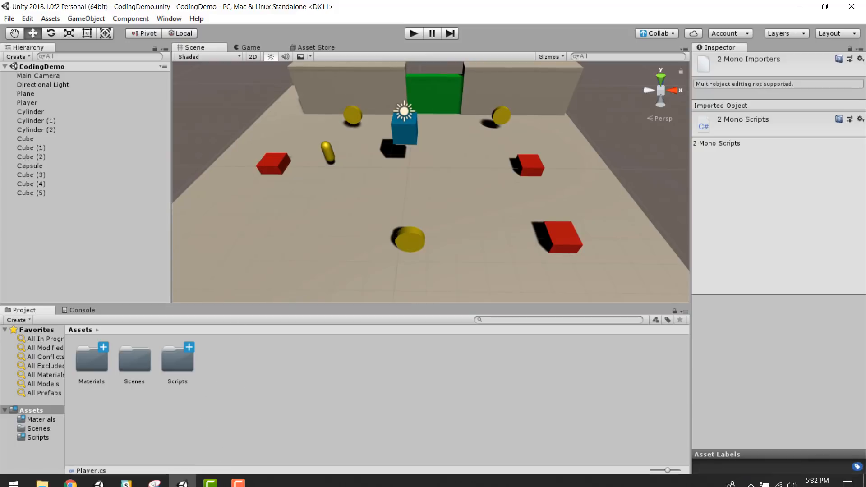
- Switch to File Explorer and examine the sprites, 3D models, textures and audio files in the TutorialAssets folder
{"action": "mouse_move", "coordinate": [224, 484]}
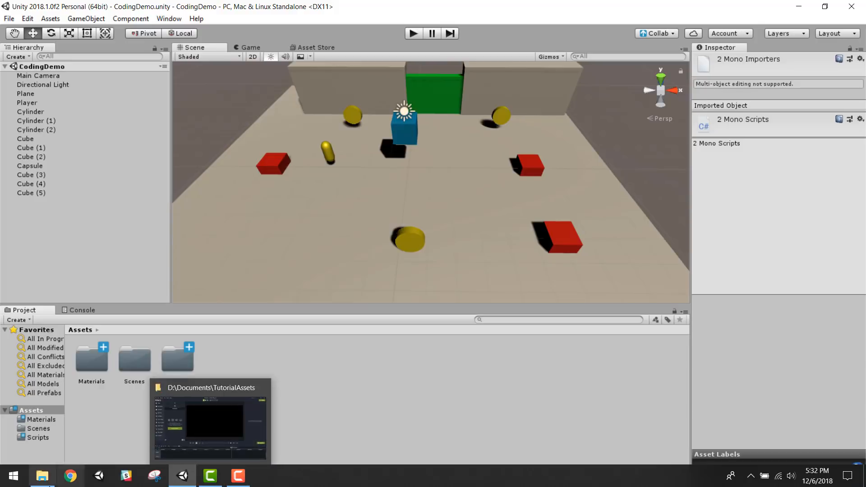
{"action": "left_click", "coordinate": [51, 480]}
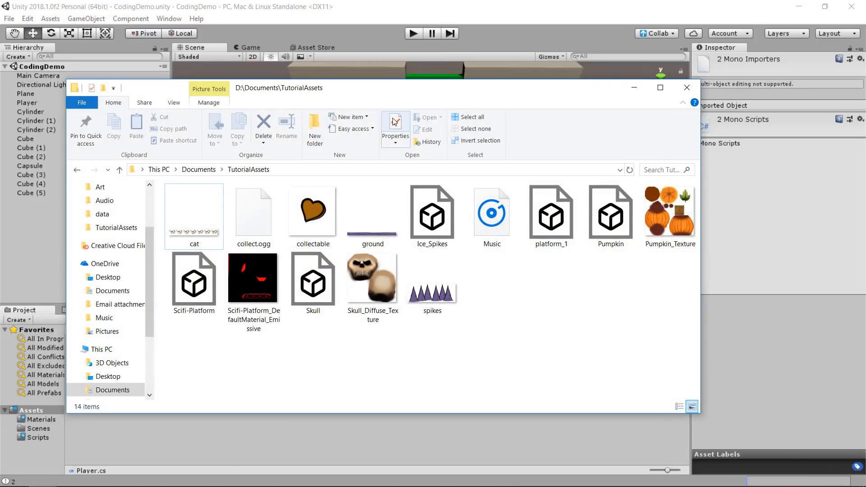
{"action": "left_click_drag", "start_coordinate": [409, 98], "coordinate": [521, 86]}
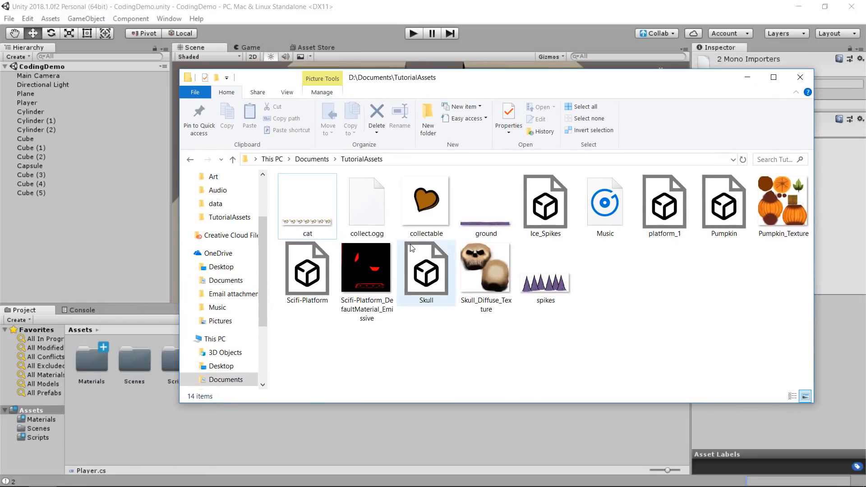
{"action": "left_click", "coordinate": [310, 221]}
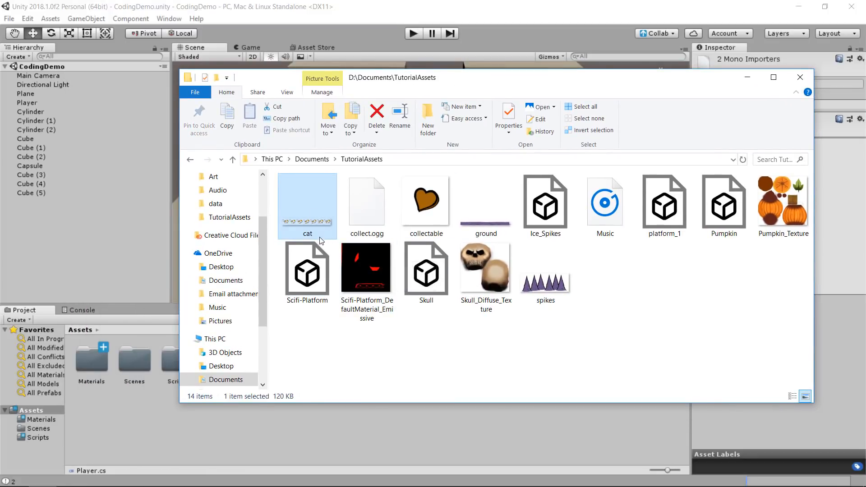
{"action": "left_click", "coordinate": [414, 222]}
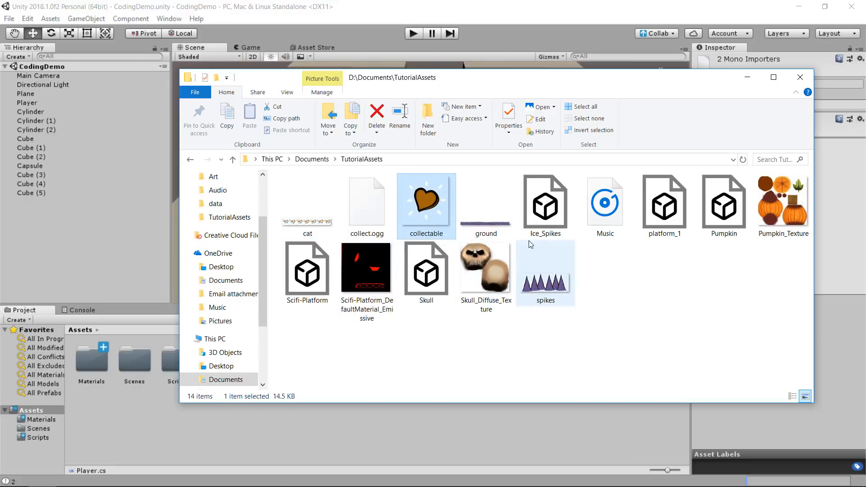
{"action": "left_click", "coordinate": [504, 228]}
{"action": "left_click", "coordinate": [556, 295]}
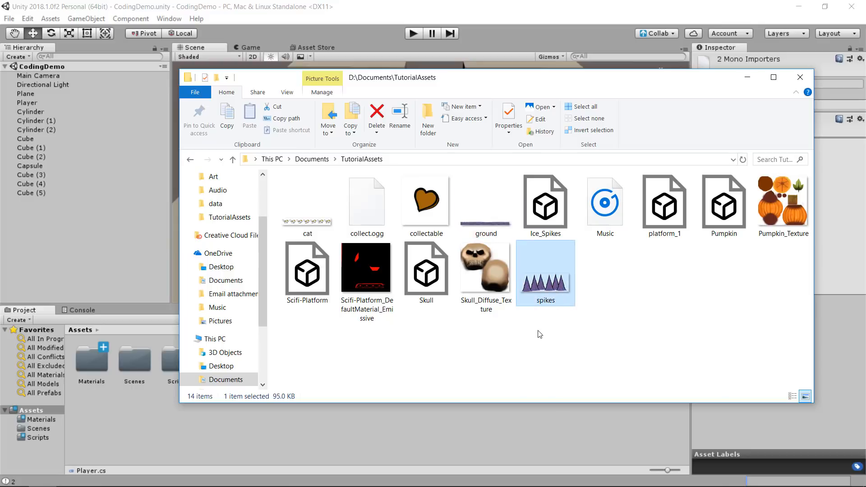
{"action": "left_click", "coordinate": [553, 216]}
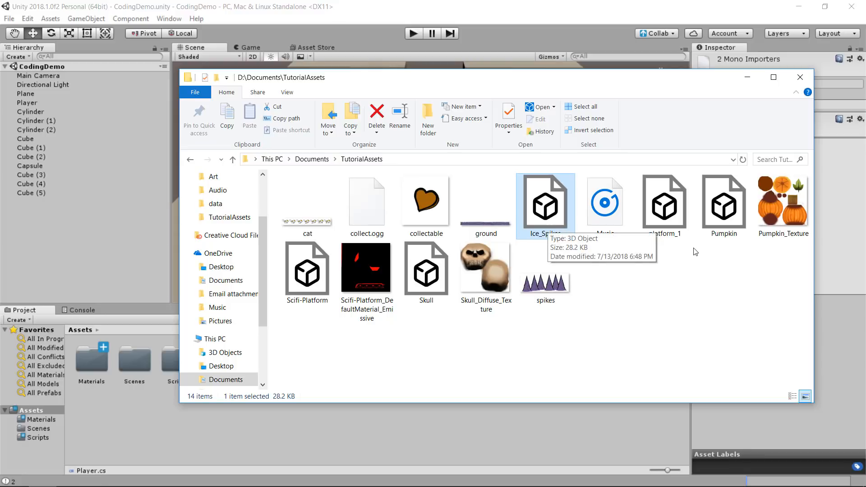
{"action": "left_click", "coordinate": [677, 234]}
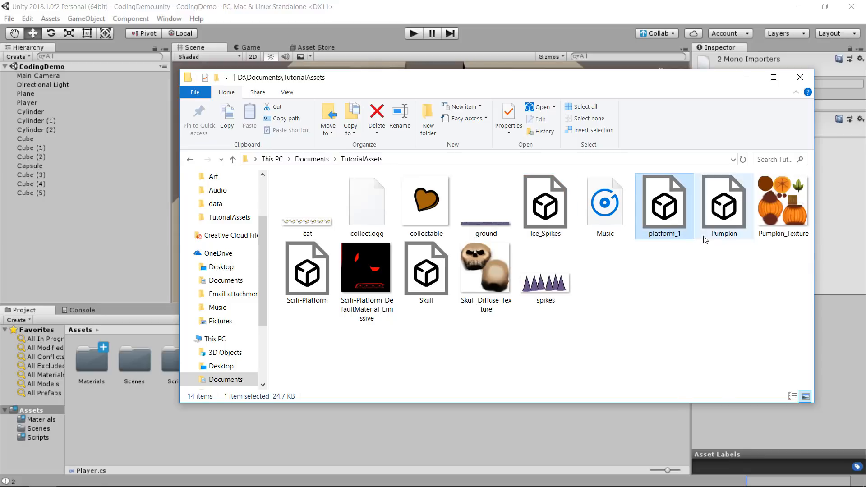
{"action": "left_click", "coordinate": [717, 223]}
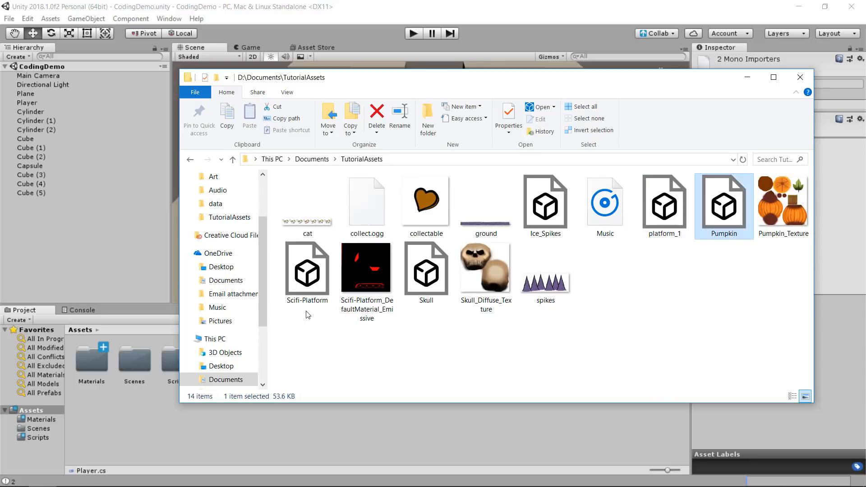
{"action": "left_click", "coordinate": [315, 288]}
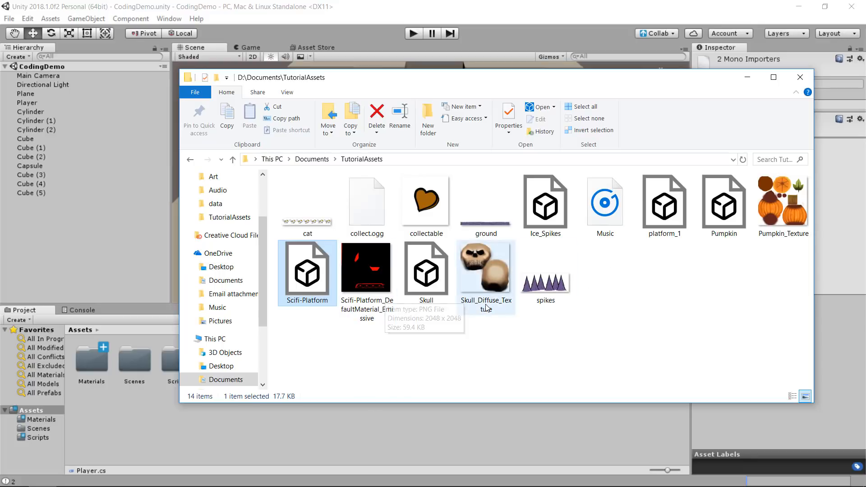
{"action": "left_click", "coordinate": [606, 216]}
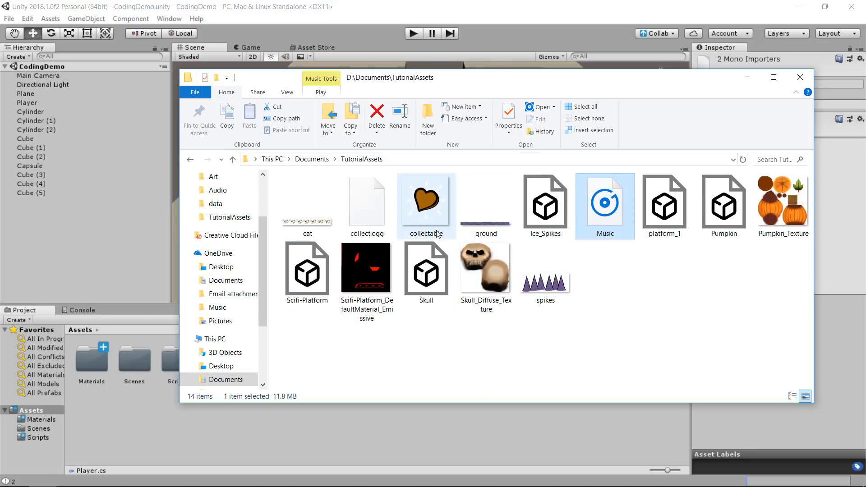
{"action": "left_click", "coordinate": [364, 207]}
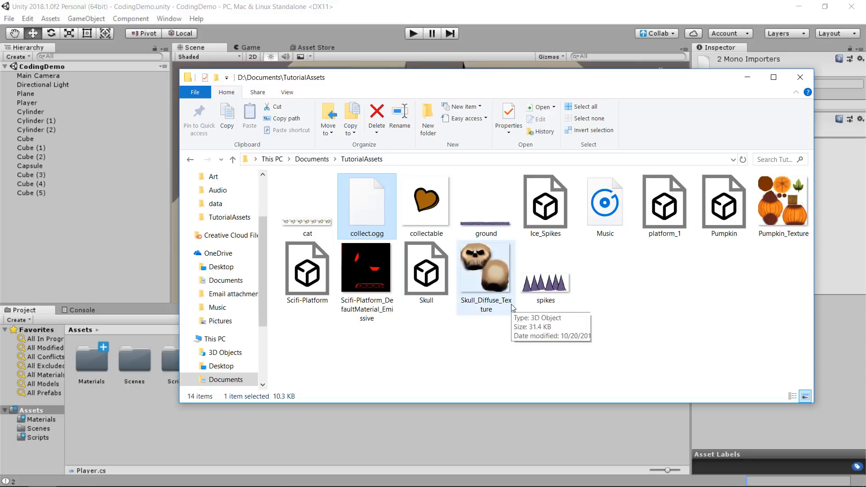
- Switch back to Unity and create a folder named Models in the project's Assets folder
{"action": "right_click", "coordinate": [286, 441]}
{"action": "mouse_move", "coordinate": [383, 195]}
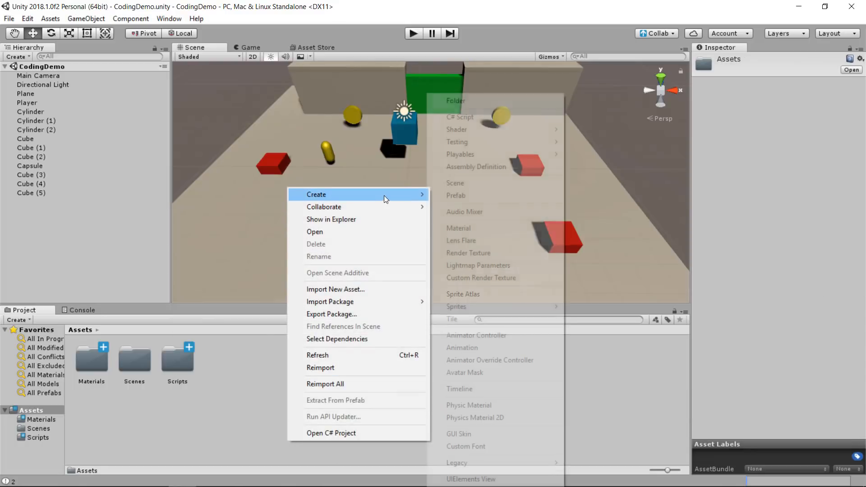
{"action": "left_click", "coordinate": [488, 98]}
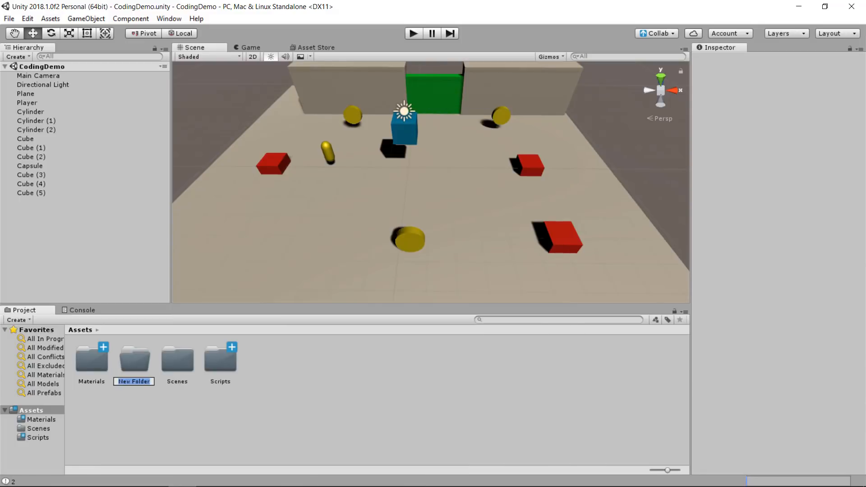
{"action": "type", "text": "Models"}
{"action": "key", "text": "Return"}
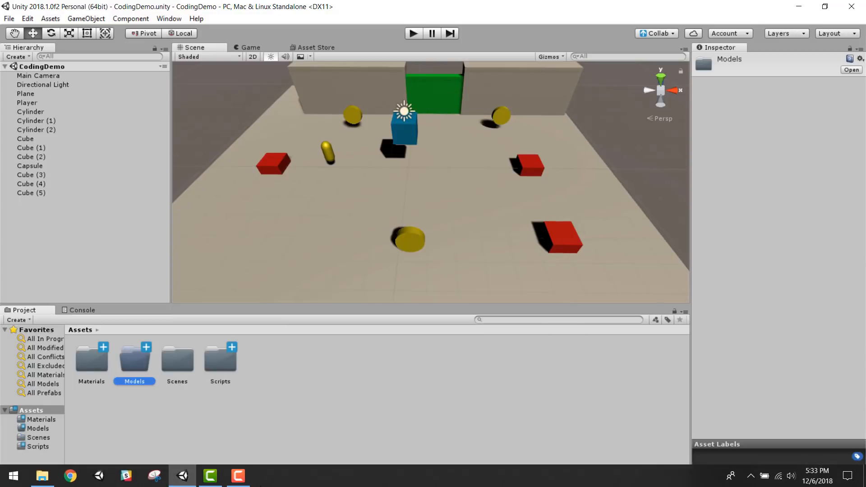
- Create a folder named Audio in the project's Assets folder
{"action": "right_click", "coordinate": [343, 404]}
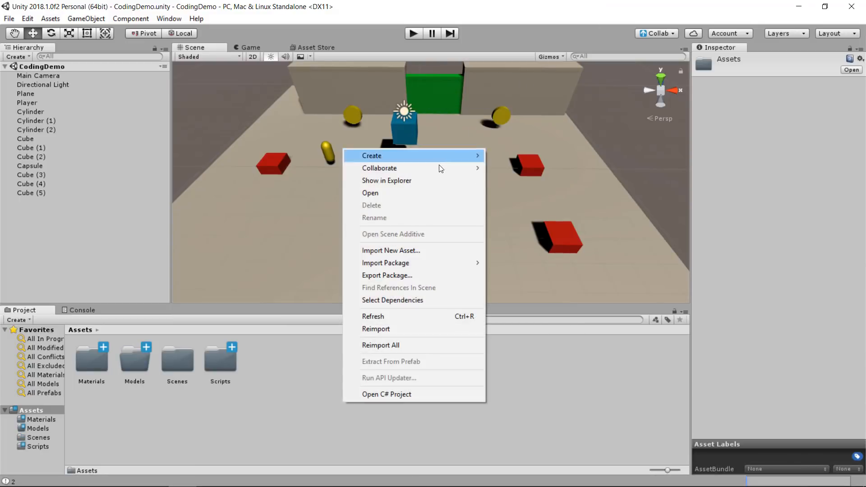
{"action": "mouse_move", "coordinate": [447, 155]}
{"action": "left_click", "coordinate": [535, 99]}
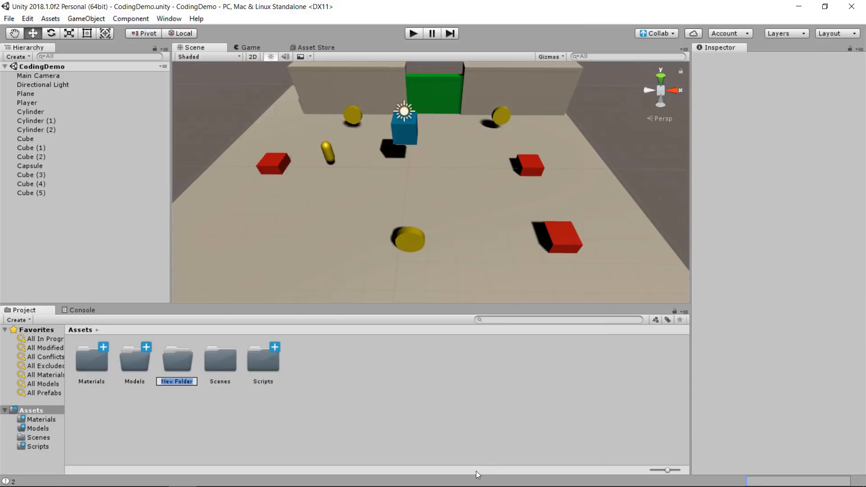
{"action": "type", "text": "Audio"}
{"action": "key", "text": "Return"}
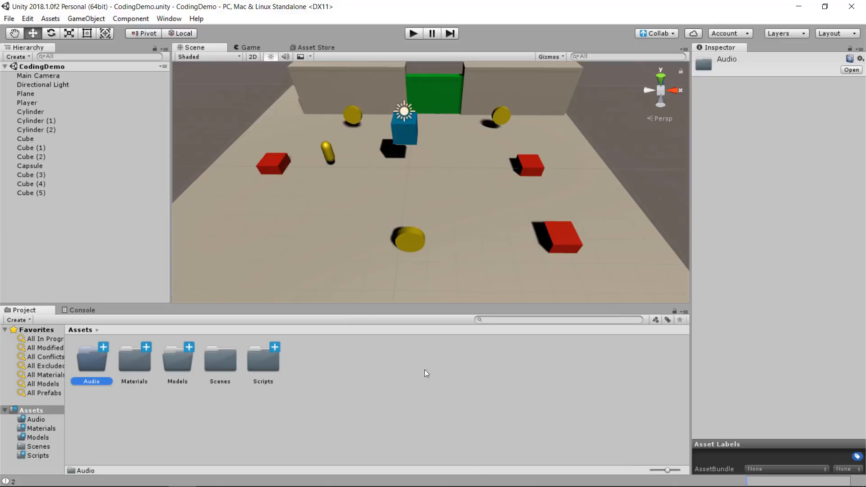
- Create a folder named Textures in the project's Assets folder
{"action": "right_click", "coordinate": [391, 375]}
{"action": "mouse_move", "coordinate": [519, 135]}
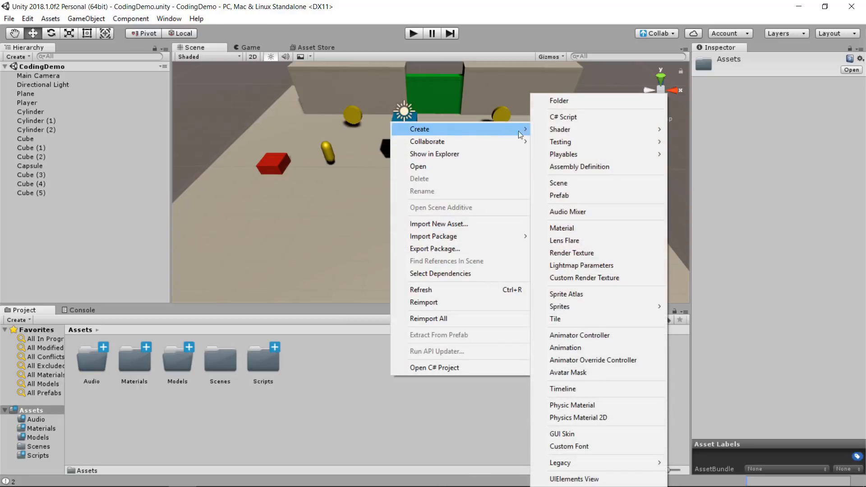
{"action": "left_click", "coordinate": [595, 101]}
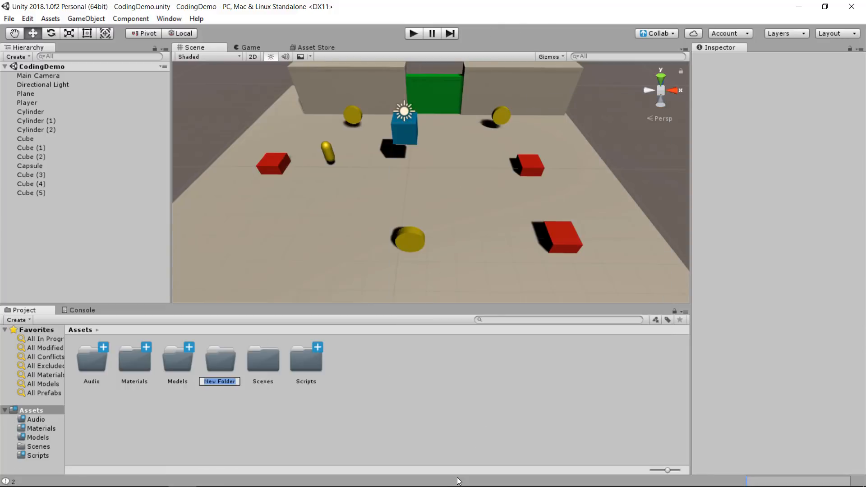
{"action": "type", "text": "Textures"}
{"action": "key", "text": "Return"}
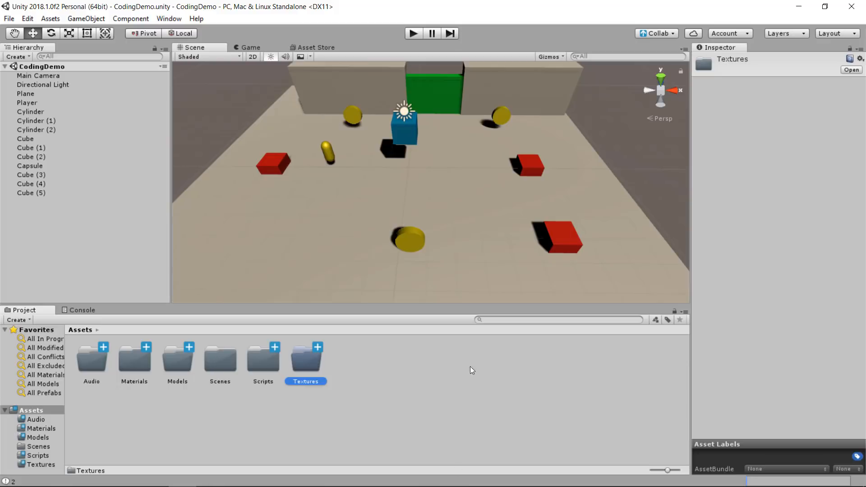
- Create a folder named Sprites in the project's Assets folder
{"action": "right_click", "coordinate": [431, 382]}
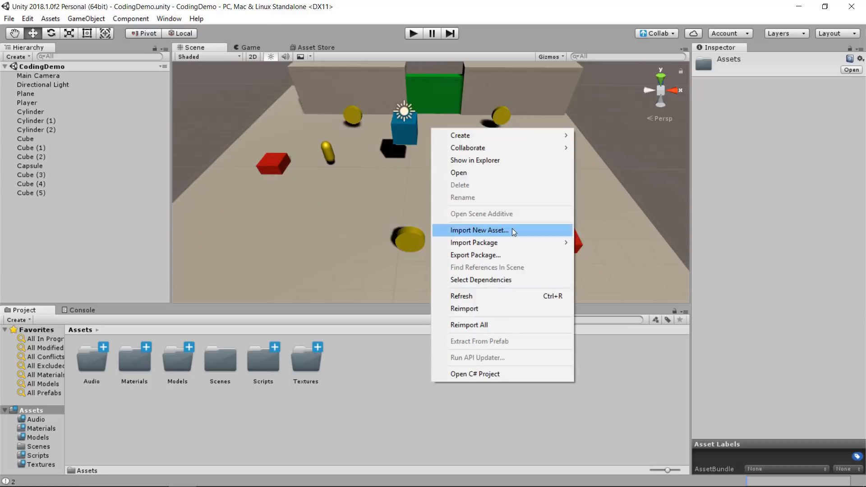
{"action": "mouse_move", "coordinate": [548, 136]}
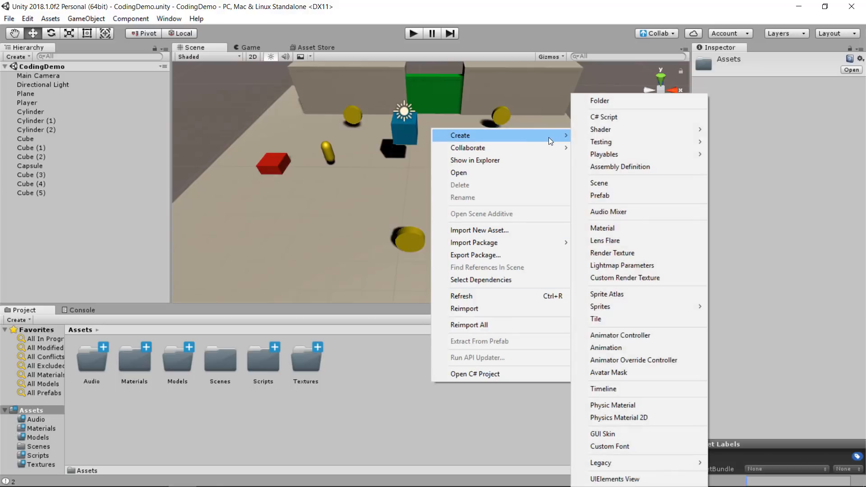
{"action": "left_click", "coordinate": [620, 101]}
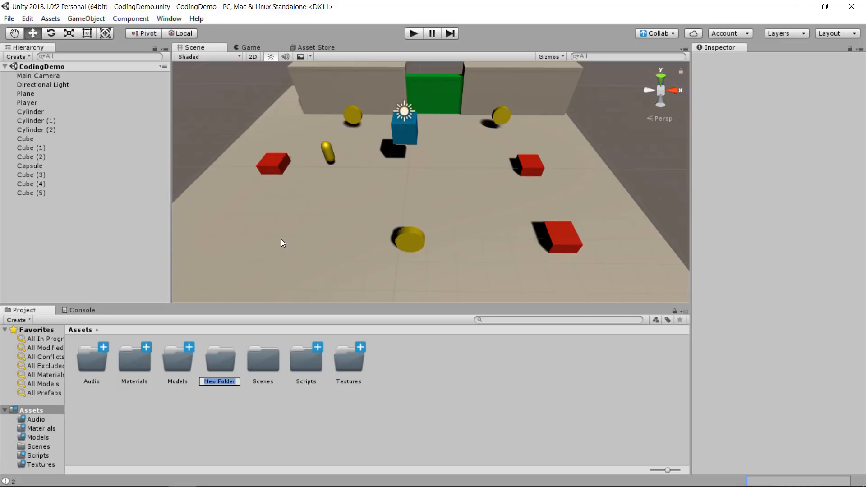
{"action": "type", "text": "Sprites"}
{"action": "key", "text": "Return"}
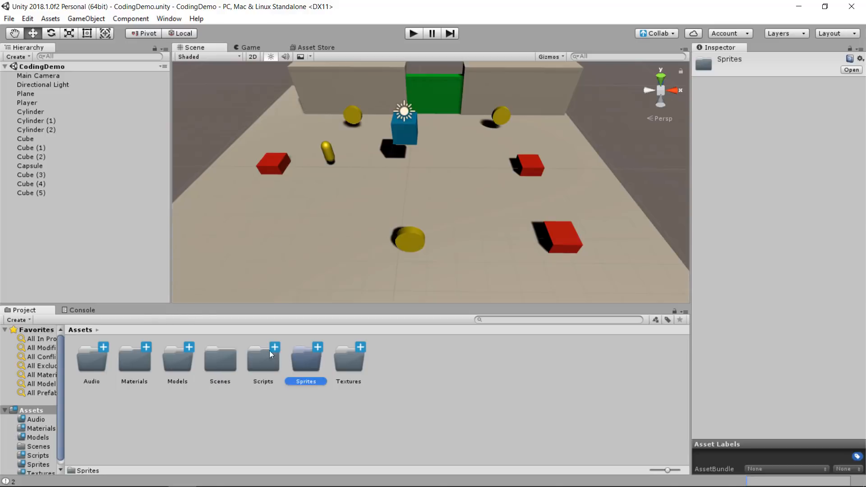
- Import the Scifi-Platform, Skull, Ice_Spikes, platform_1 and Pumpkin models from File Explorer's TutorialAssets folder into the project's Models folder
{"action": "double_click", "coordinate": [177, 359]}
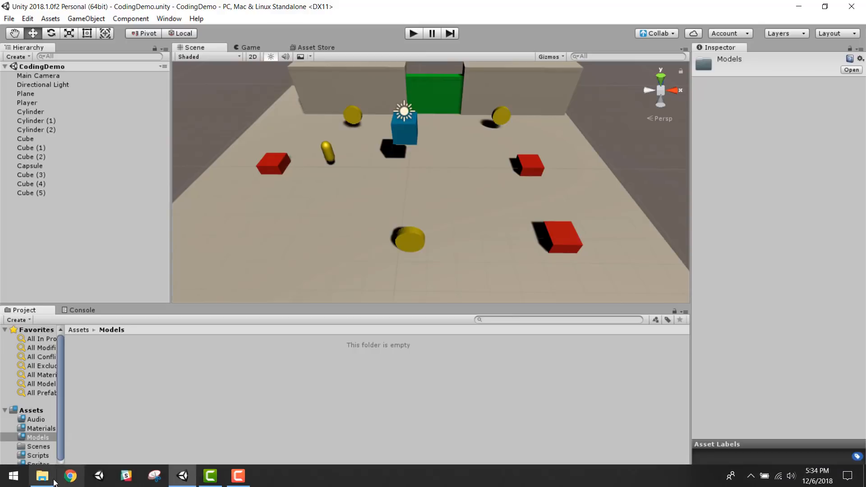
{"action": "left_click", "coordinate": [43, 478]}
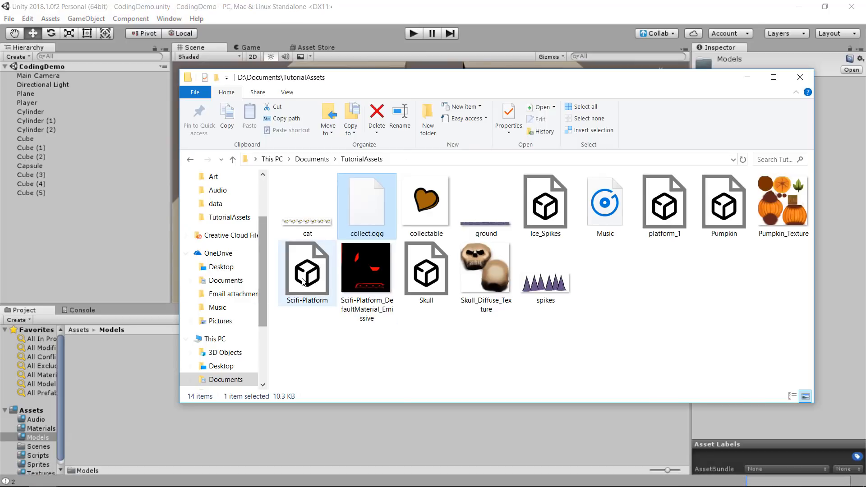
{"action": "left_click", "coordinate": [298, 284]}
{"action": "left_click", "coordinate": [426, 275], "text": "ctrl"}
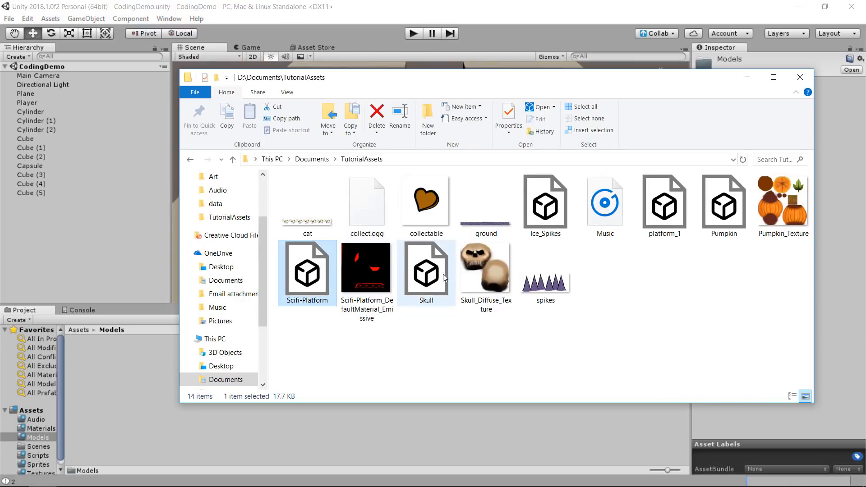
{"action": "left_click", "coordinate": [545, 204], "text": "ctrl"}
{"action": "left_click", "coordinate": [675, 214], "text": "ctrl"}
{"action": "left_click", "coordinate": [719, 216], "text": "ctrl"}
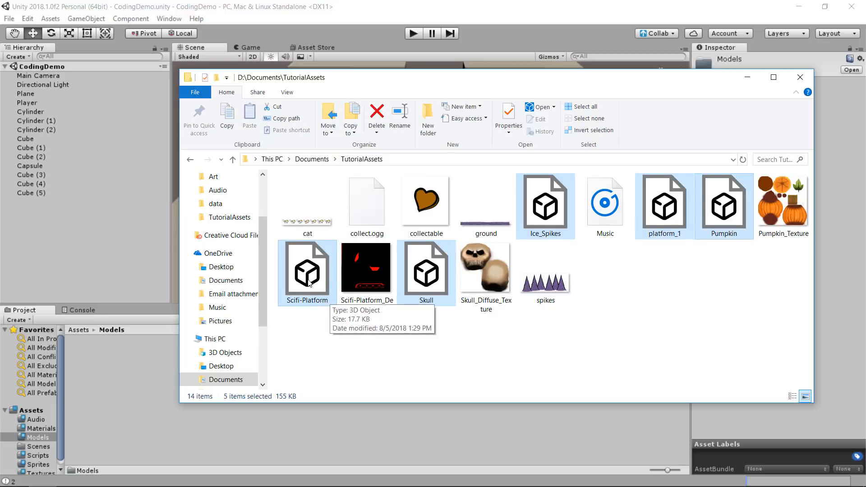
{"action": "left_click_drag", "start_coordinate": [309, 271], "coordinate": [127, 380]}
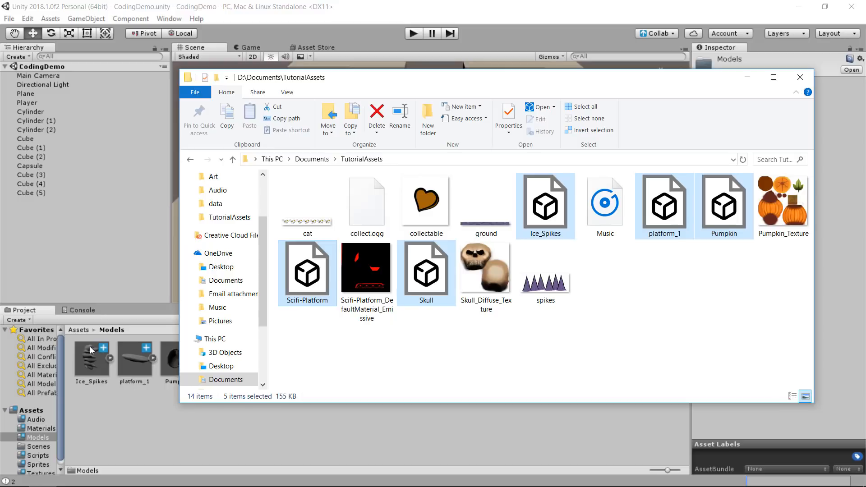
- Import Skull_Diffuse_Texture, Scifi-Platform_DefaultMaterial_Emissive and Pumpkin_Texture from File Explorer's TutorialAssets folder into the project's Textures folder
{"action": "left_click", "coordinate": [80, 330]}
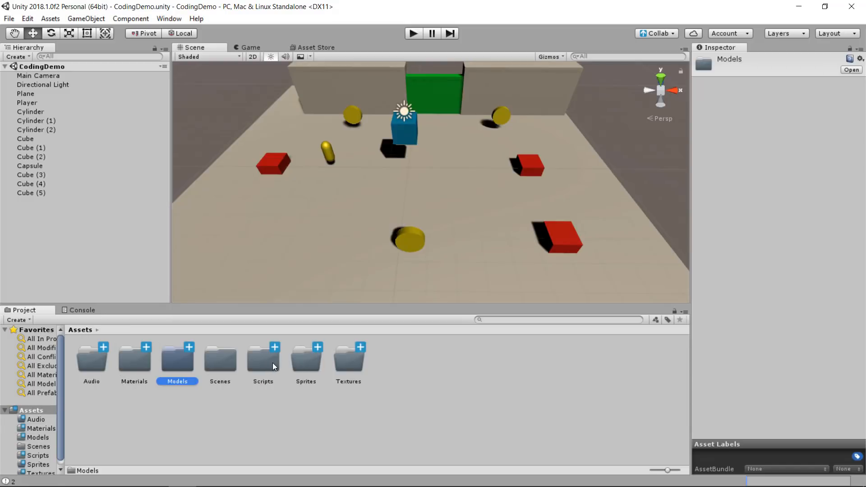
{"action": "double_click", "coordinate": [348, 372]}
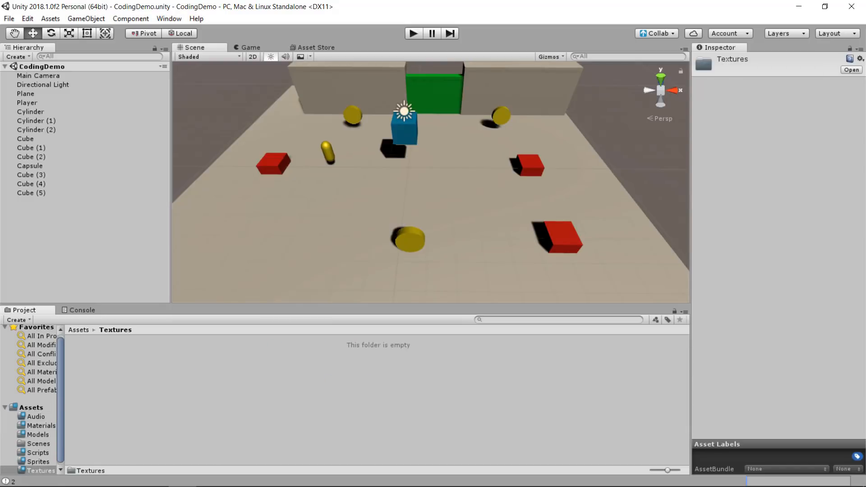
{"action": "left_click", "coordinate": [42, 481]}
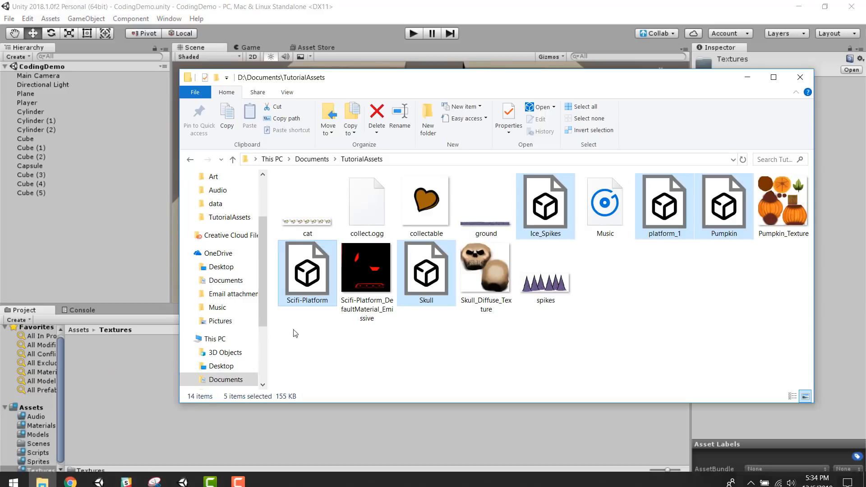
{"action": "left_click", "coordinate": [483, 273]}
{"action": "left_click", "coordinate": [349, 275], "text": "ctrl"}
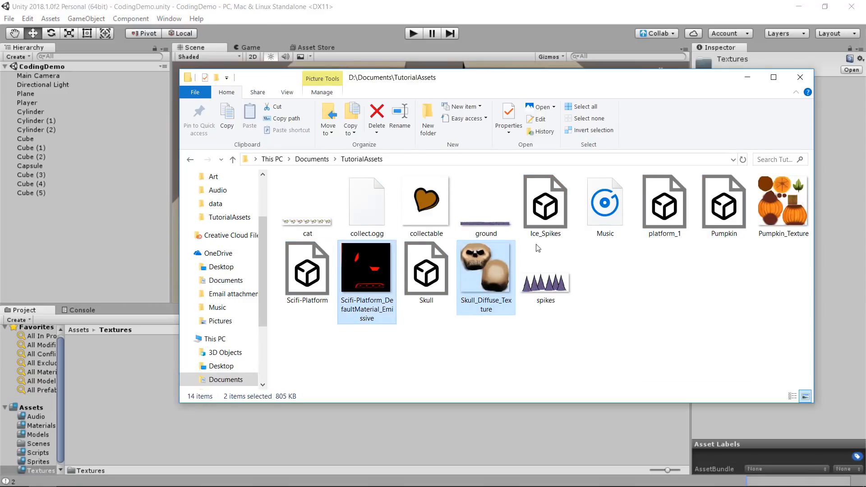
{"action": "left_click", "coordinate": [775, 206], "text": "ctrl"}
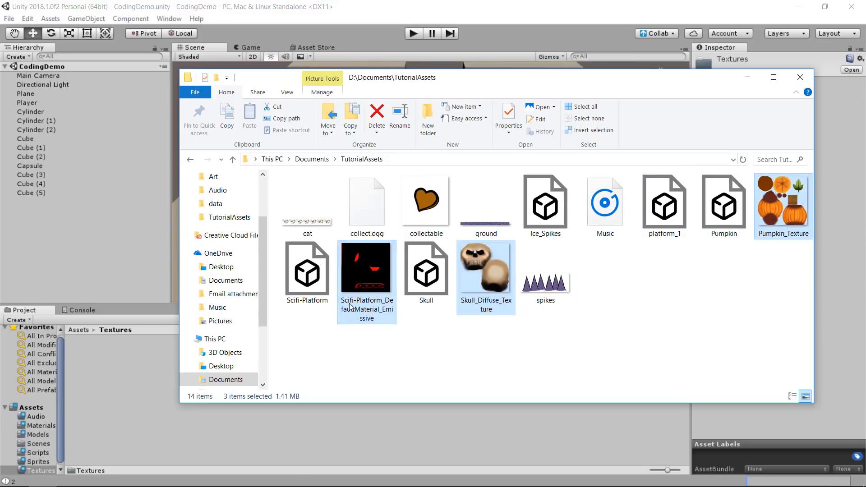
{"action": "left_click_drag", "start_coordinate": [350, 277], "coordinate": [138, 433]}
- Return to Unity and examine the texture type in the import settings of Pumpkin_Texture
{"action": "left_click", "coordinate": [144, 426]}
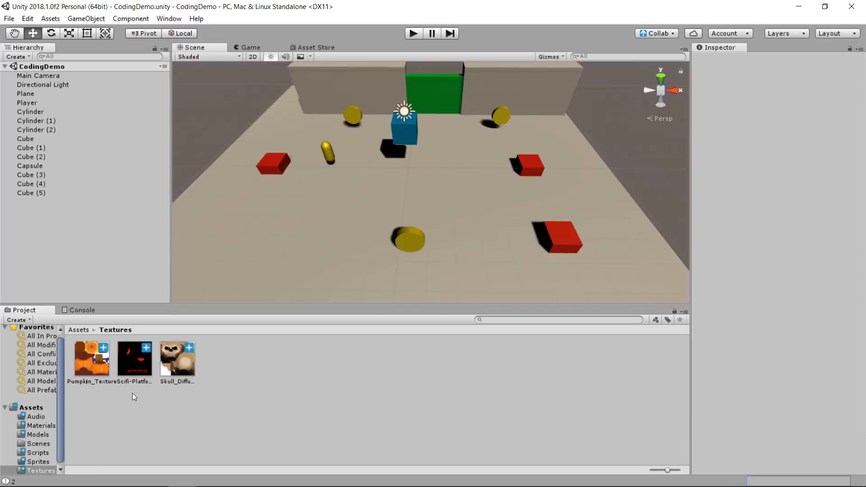
{"action": "left_click", "coordinate": [85, 361]}
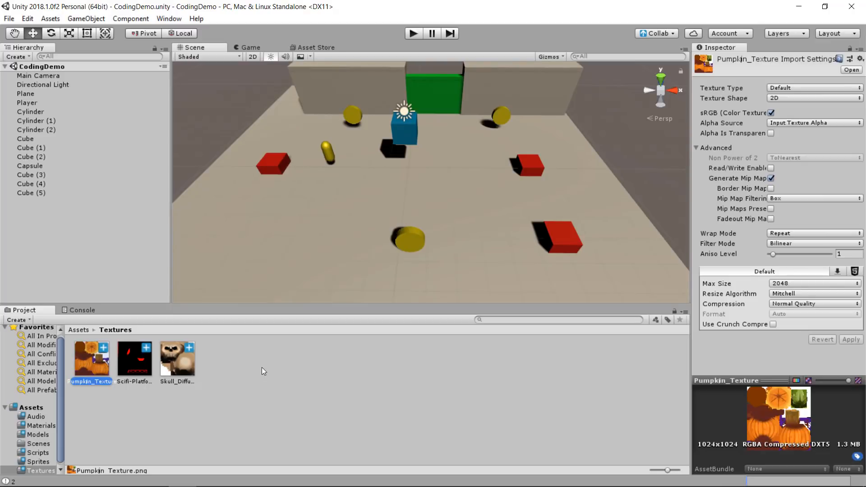
{"action": "left_click", "coordinate": [735, 91]}
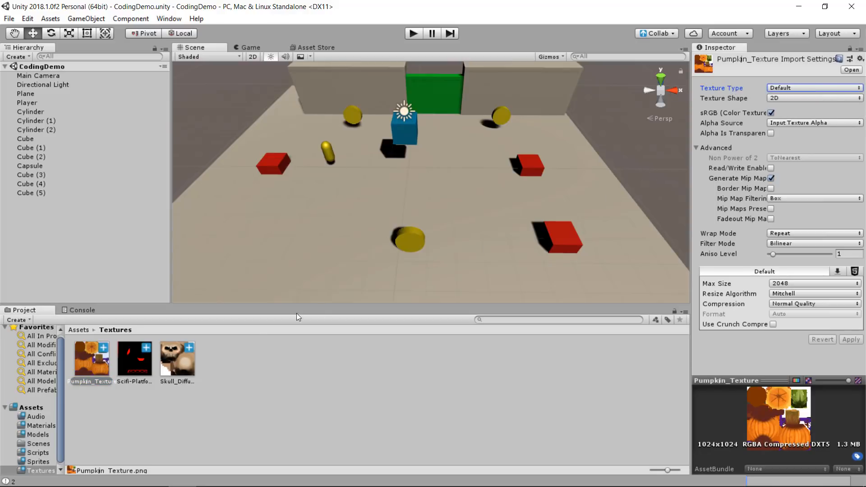
- Import the cat, collectable, ground and spikes images from File Explorer's TutorialAssets folder into the project's Sprites folder
{"action": "left_click", "coordinate": [75, 330]}
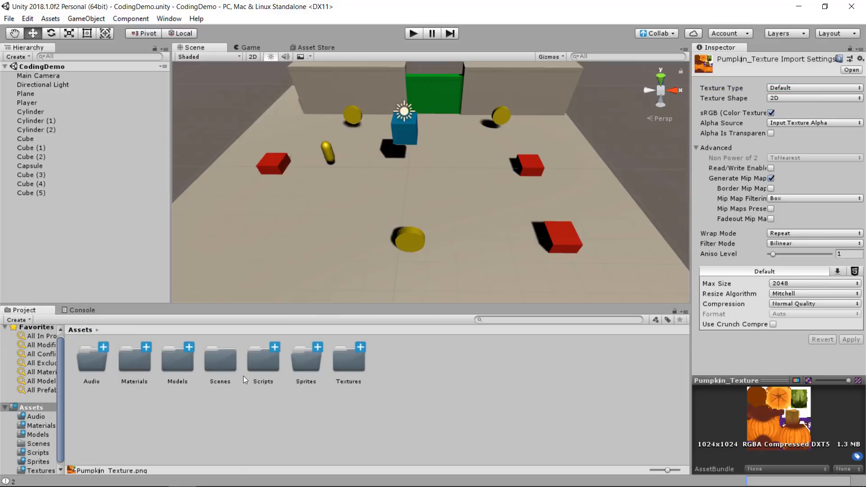
{"action": "double_click", "coordinate": [299, 356]}
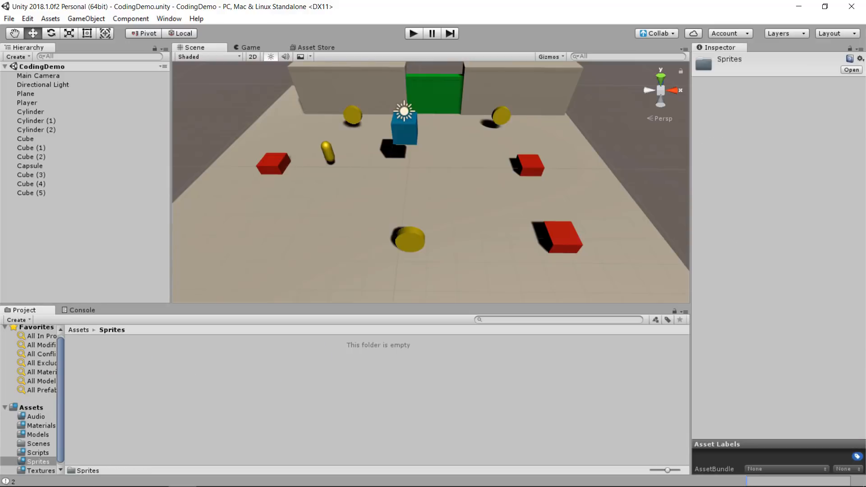
{"action": "left_click", "coordinate": [42, 483]}
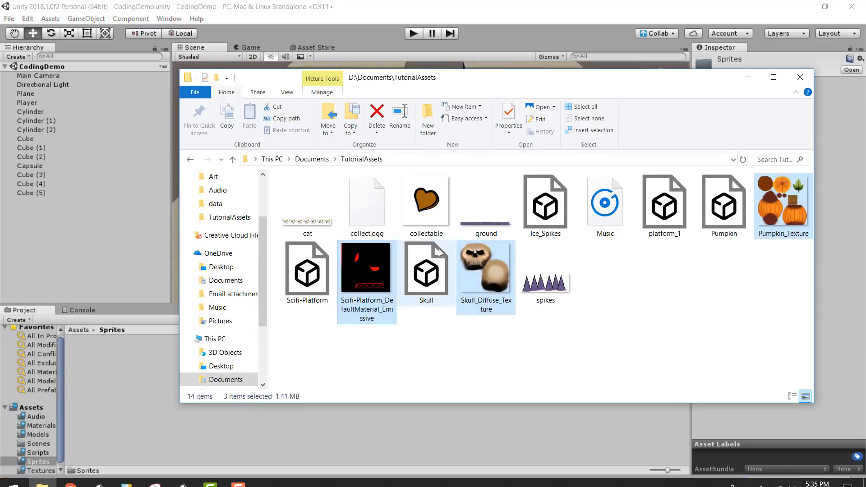
{"action": "left_click", "coordinate": [437, 208]}
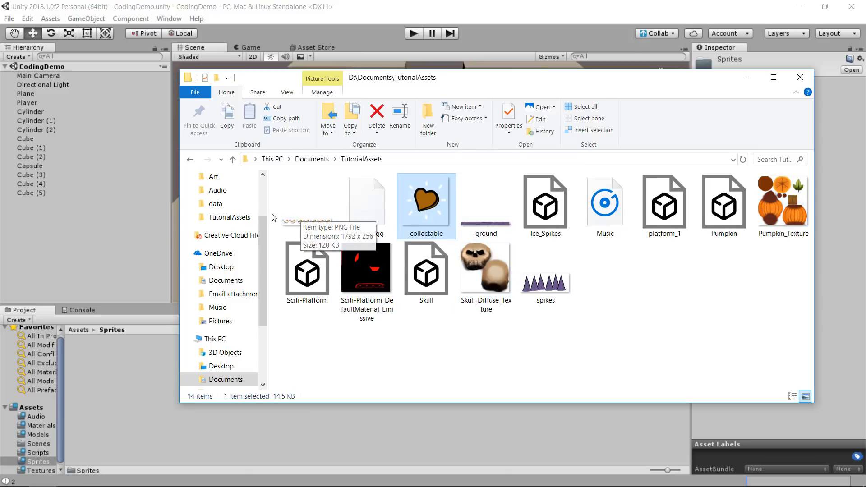
{"action": "left_click", "coordinate": [294, 212], "text": "ctrl"}
{"action": "left_click_drag", "start_coordinate": [311, 225], "coordinate": [138, 389]}
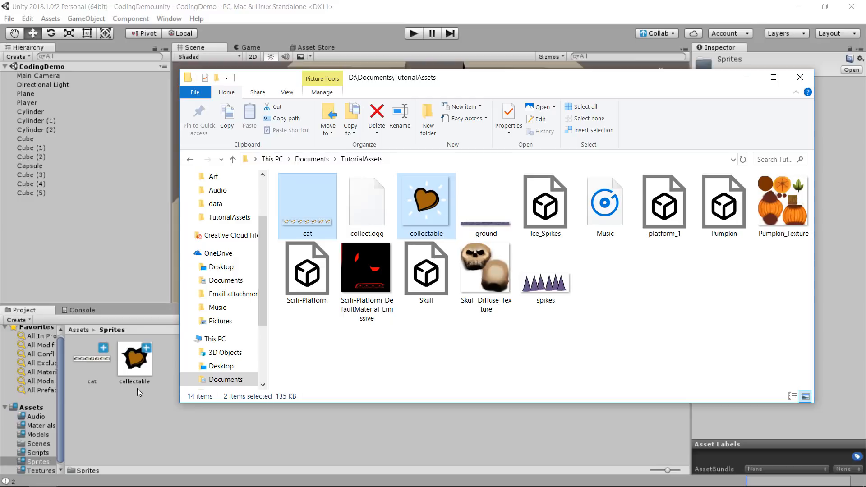
{"action": "left_click", "coordinate": [487, 212]}
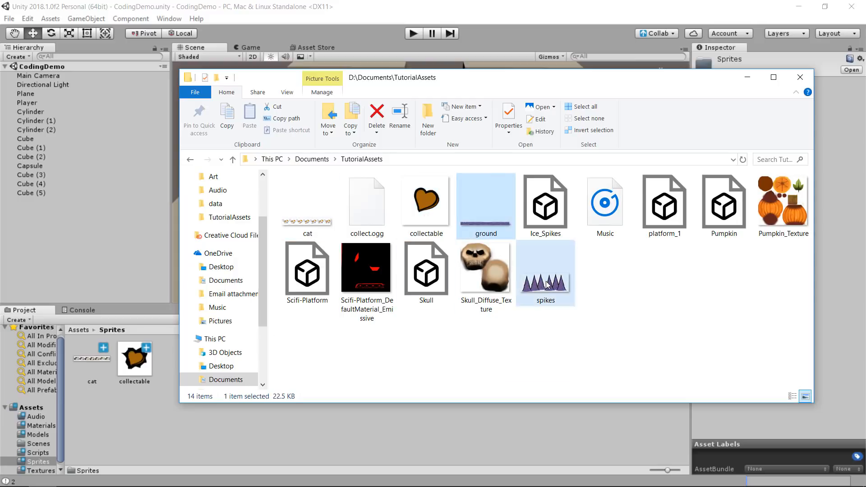
{"action": "left_click", "coordinate": [561, 284], "text": "ctrl"}
{"action": "left_click_drag", "start_coordinate": [561, 284], "coordinate": [225, 423]}
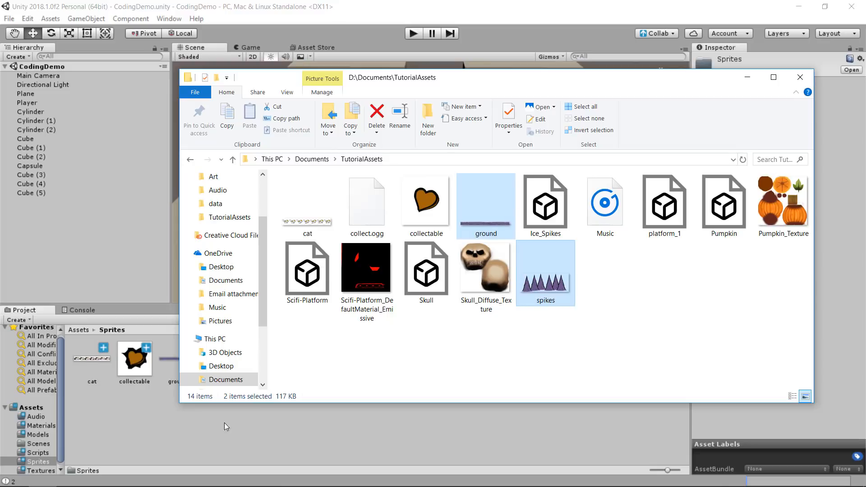
- Return to Unity and apply the Sprite (2D and UI) texture type to the cat, collectable, ground and spikes images
{"action": "left_click", "coordinate": [111, 393]}
{"action": "left_click", "coordinate": [95, 361]}
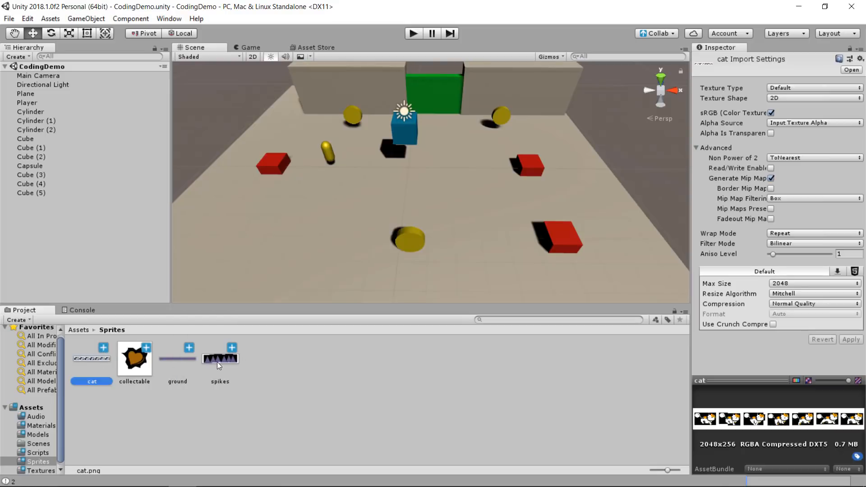
{"action": "left_click", "coordinate": [218, 362], "text": "shift"}
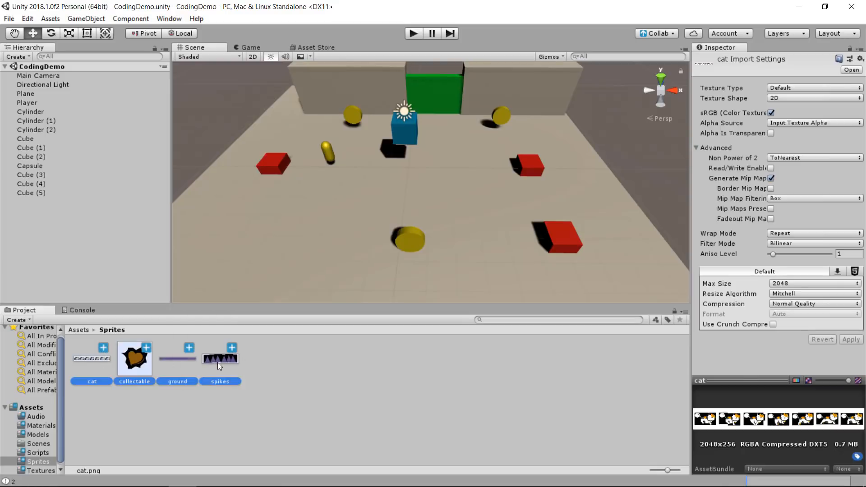
{"action": "left_click", "coordinate": [805, 88]}
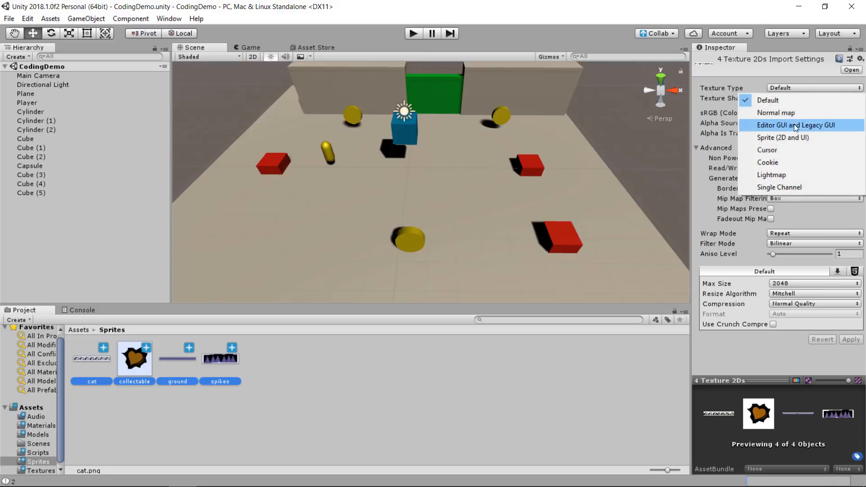
{"action": "left_click", "coordinate": [794, 138]}
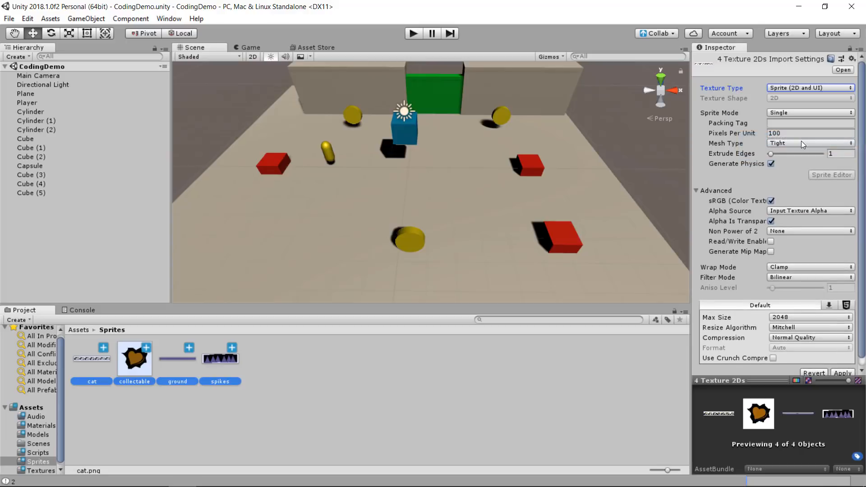
{"action": "left_click", "coordinate": [842, 372]}
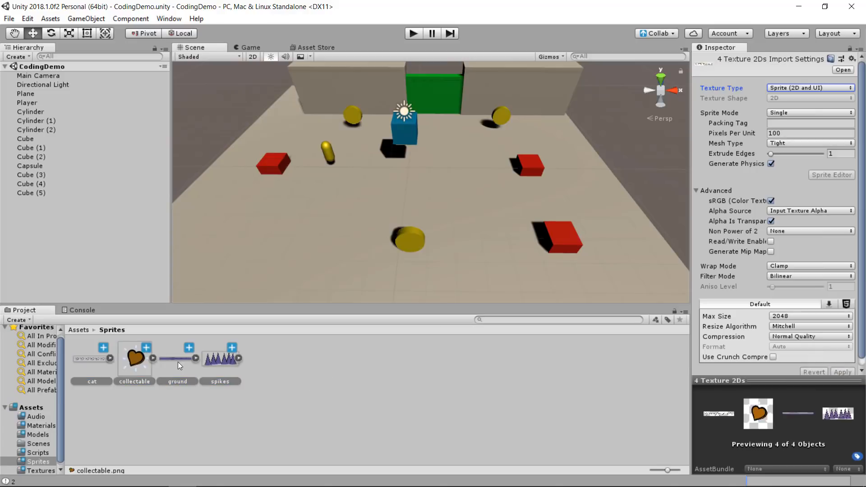
{"action": "left_click", "coordinate": [238, 357]}
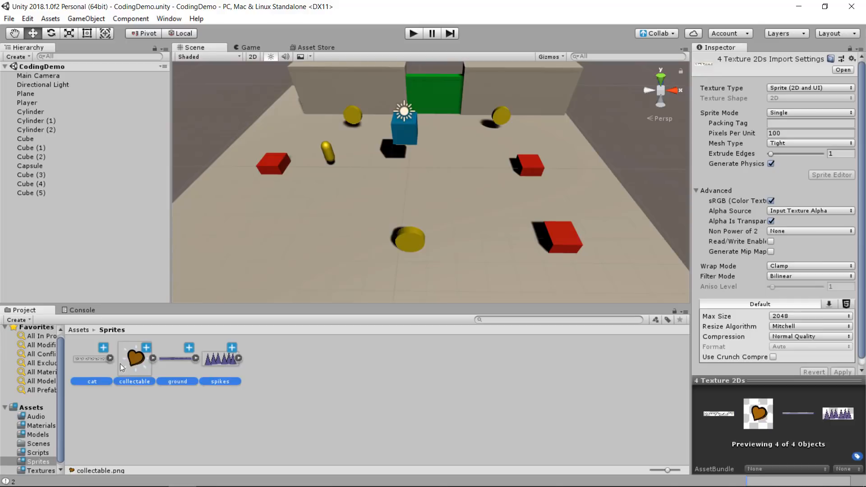
{"action": "left_click", "coordinate": [169, 399]}
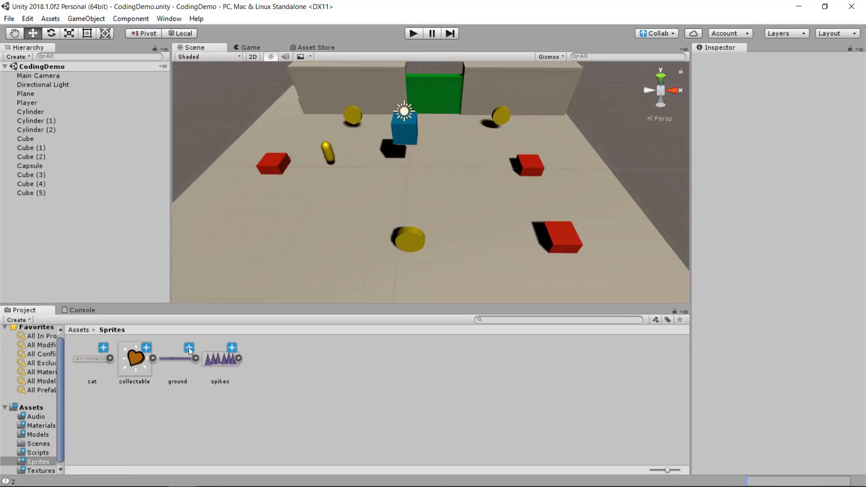
- Import collect.ogg and Music from File Explorer's TutorialAssets folder into the project's Audio folder, and close File Explorer
{"action": "left_click", "coordinate": [78, 330]}
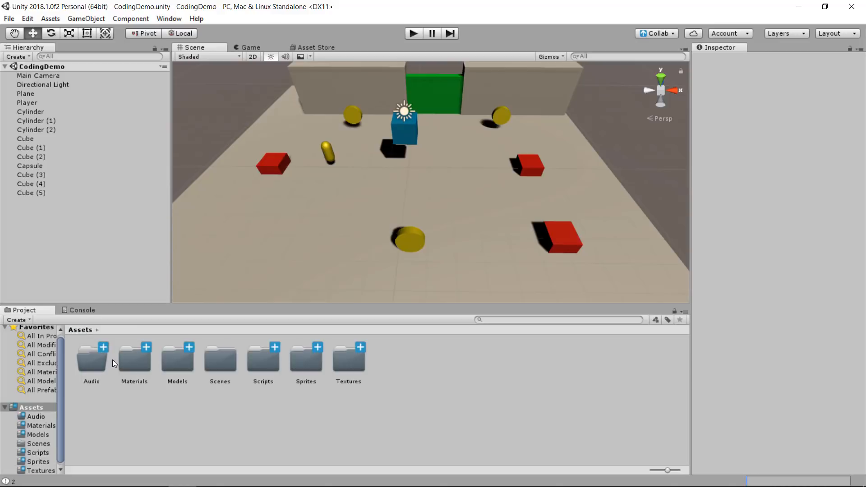
{"action": "double_click", "coordinate": [88, 367]}
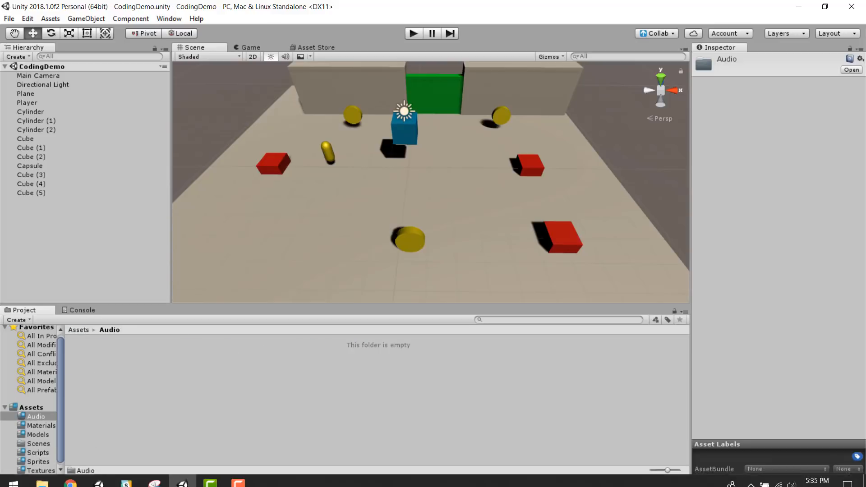
{"action": "left_click", "coordinate": [43, 481]}
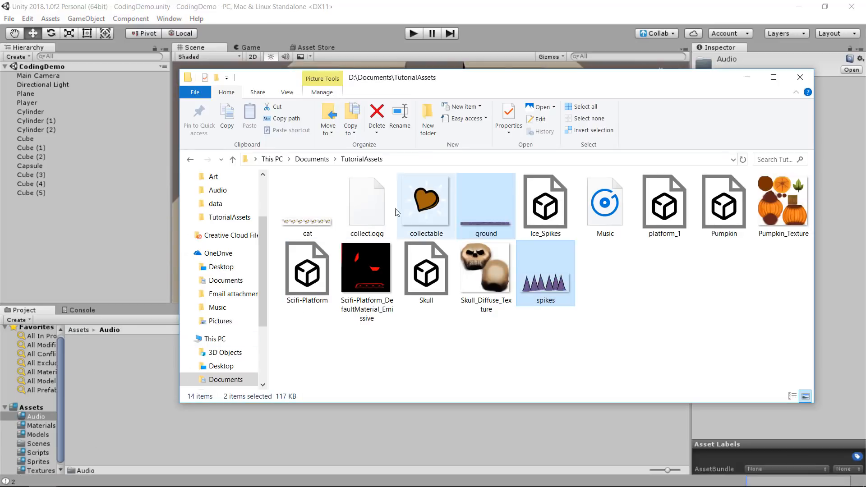
{"action": "left_click", "coordinate": [374, 201]}
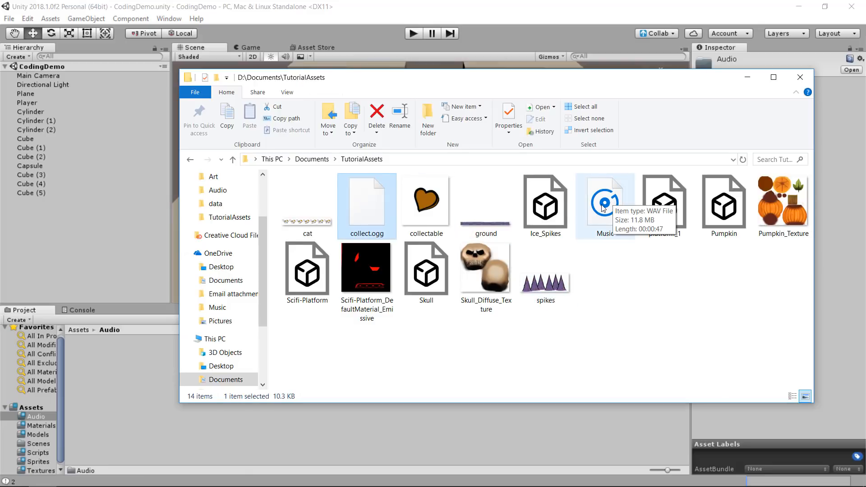
{"action": "left_click", "coordinate": [609, 204], "text": "ctrl"}
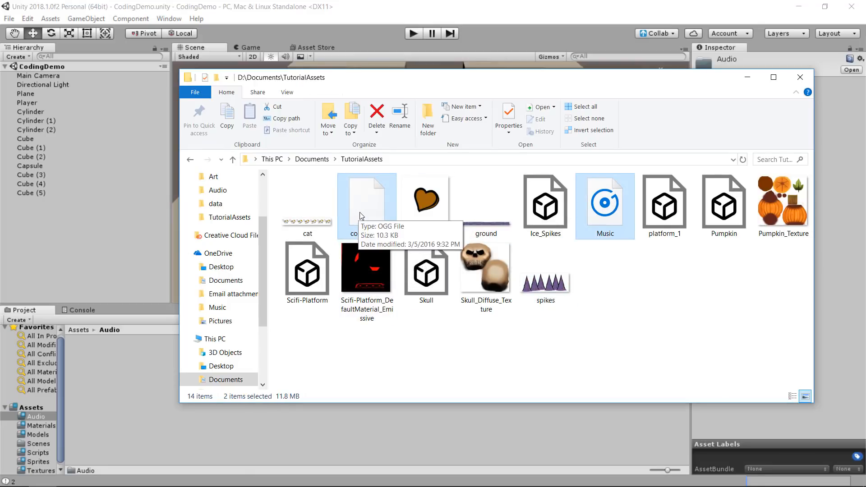
{"action": "left_click_drag", "start_coordinate": [378, 209], "coordinate": [123, 384]}
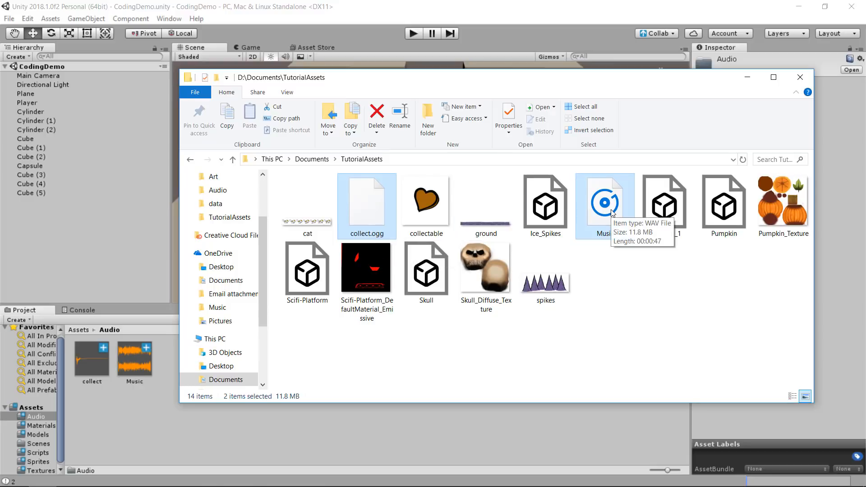
{"action": "left_click", "coordinate": [660, 259]}
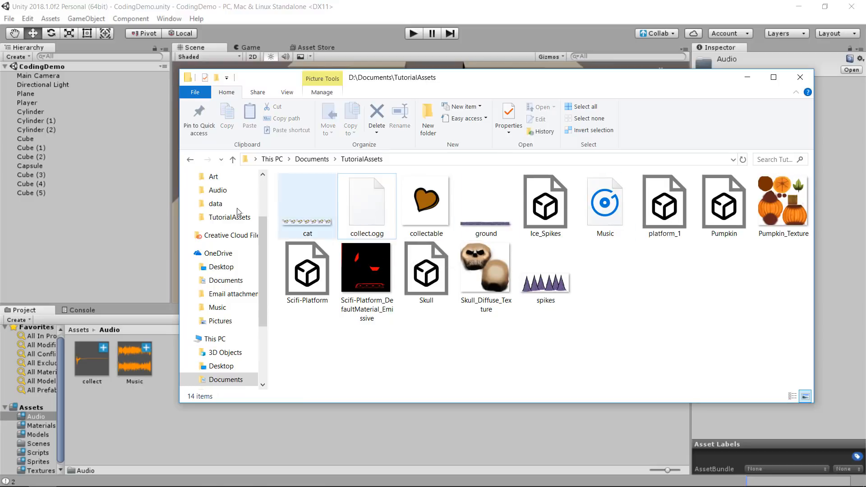
{"action": "left_click", "coordinate": [799, 77]}
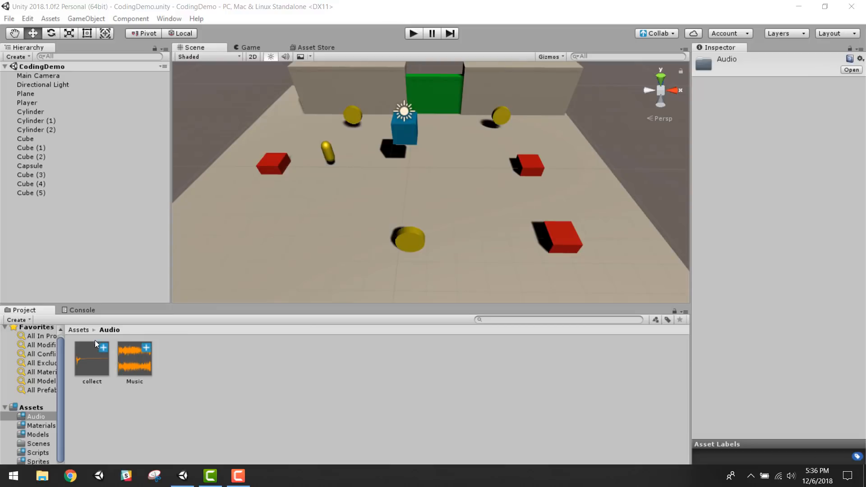
- Add the Ice_Spikes model from the Models folder to the scene as a child of Cube (2)
{"action": "left_click", "coordinate": [77, 329]}
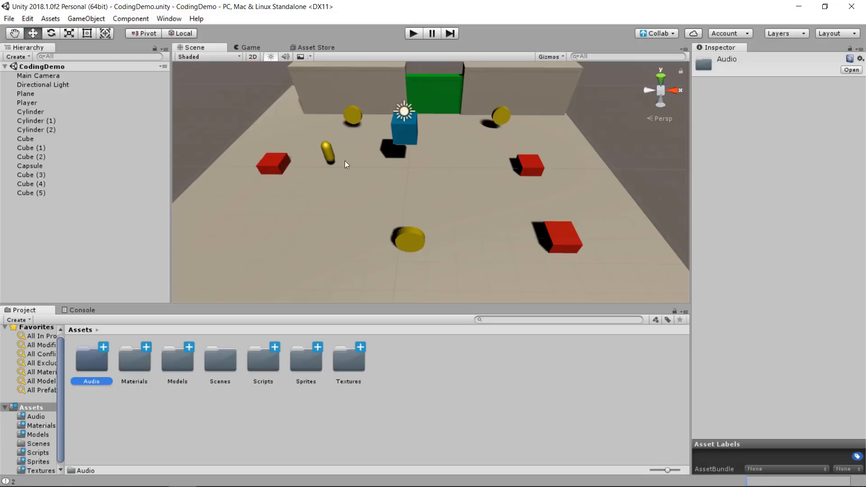
{"action": "left_click", "coordinate": [560, 235]}
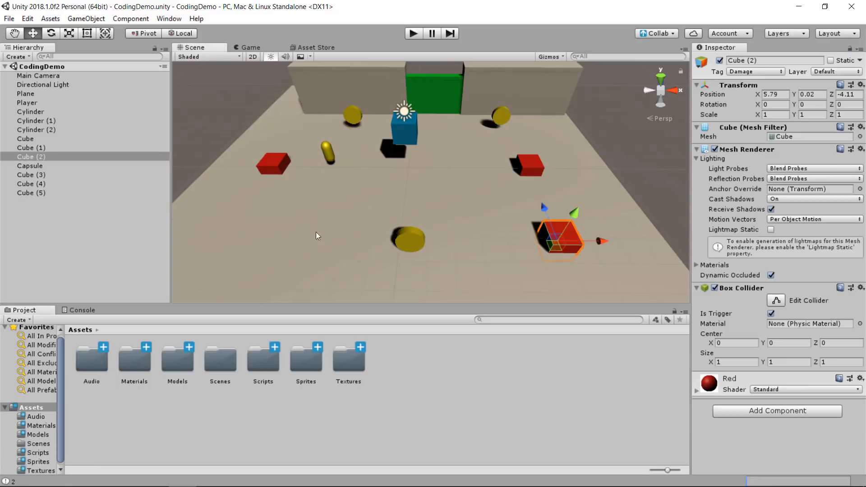
{"action": "key", "text": "f"}
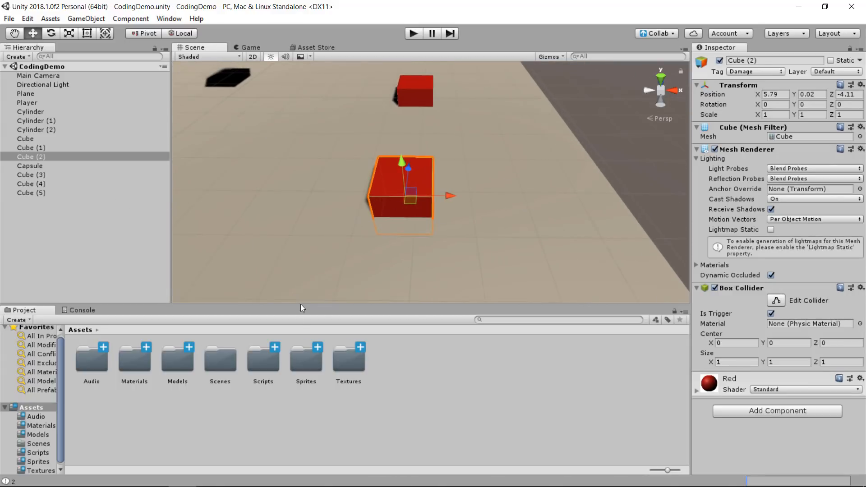
{"action": "double_click", "coordinate": [175, 362]}
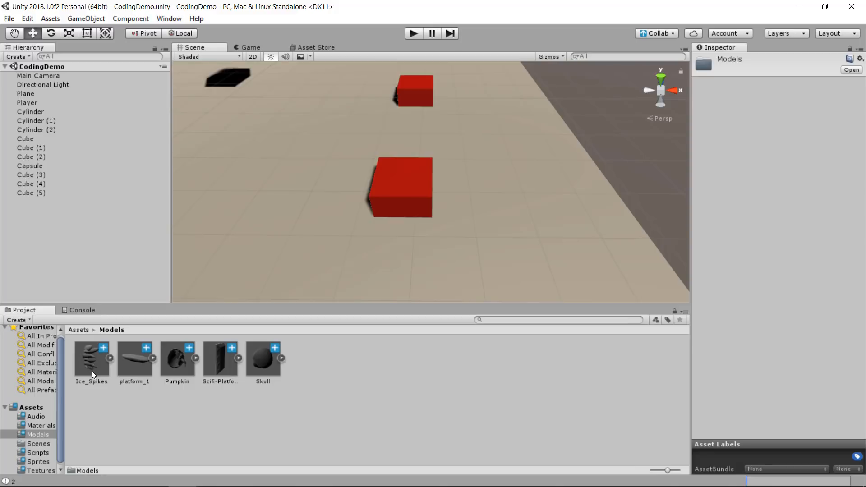
{"action": "left_click_drag", "start_coordinate": [91, 371], "coordinate": [42, 158]}
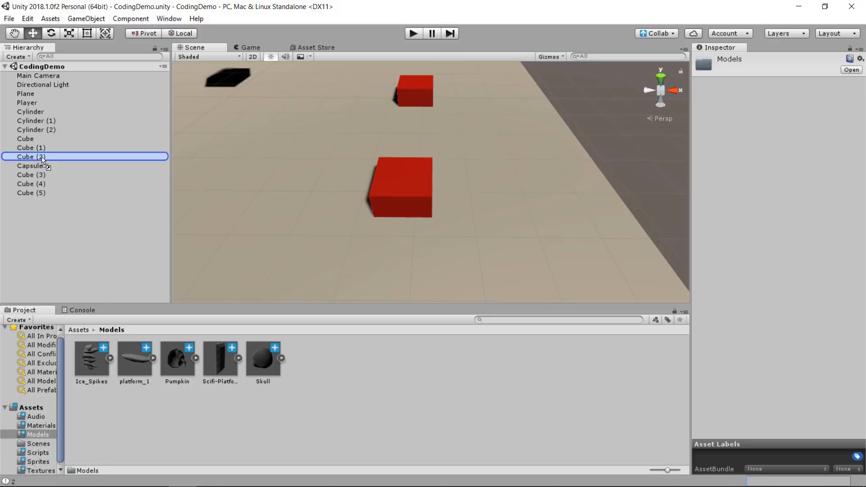
{"action": "left_click_drag", "start_coordinate": [42, 159], "coordinate": [42, 159]}
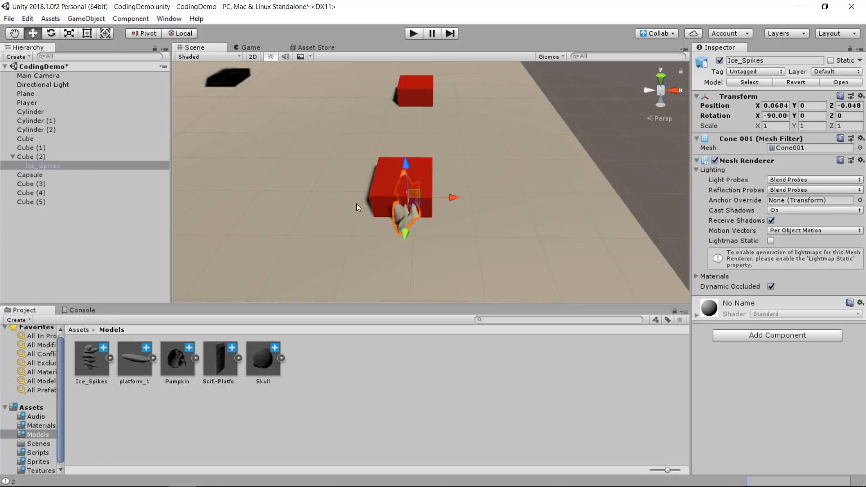
- Move Ice_Spikes along its horizontal green axis into Cube (2), to a Z position of about 0.293
{"action": "scroll", "coordinate": [358, 207], "scroll_direction": "up", "scroll_amount": 3}
{"action": "left_click_drag", "start_coordinate": [398, 215], "coordinate": [436, 203], "text": "alt"}
{"action": "scroll", "coordinate": [492, 187], "scroll_direction": "up", "scroll_amount": 1}
{"action": "left_click_drag", "start_coordinate": [491, 188], "coordinate": [507, 208], "text": "alt"}
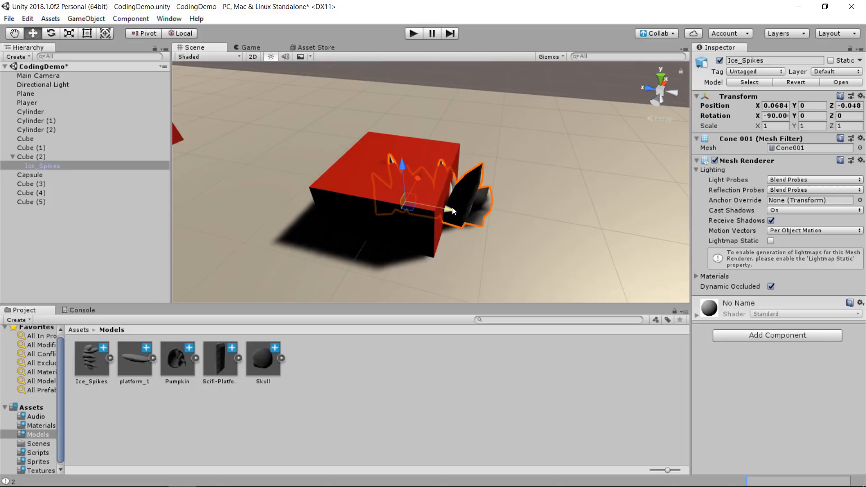
{"action": "left_click_drag", "start_coordinate": [452, 208], "coordinate": [469, 195]}
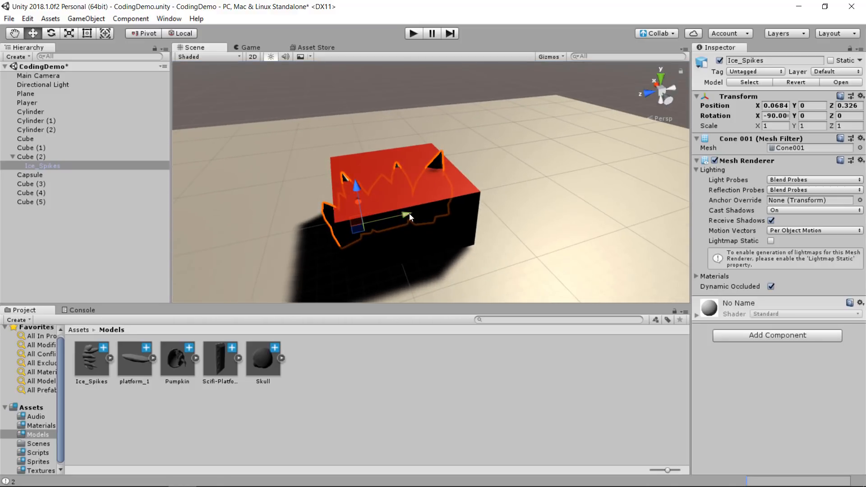
{"action": "left_click_drag", "start_coordinate": [410, 214], "coordinate": [372, 168]}
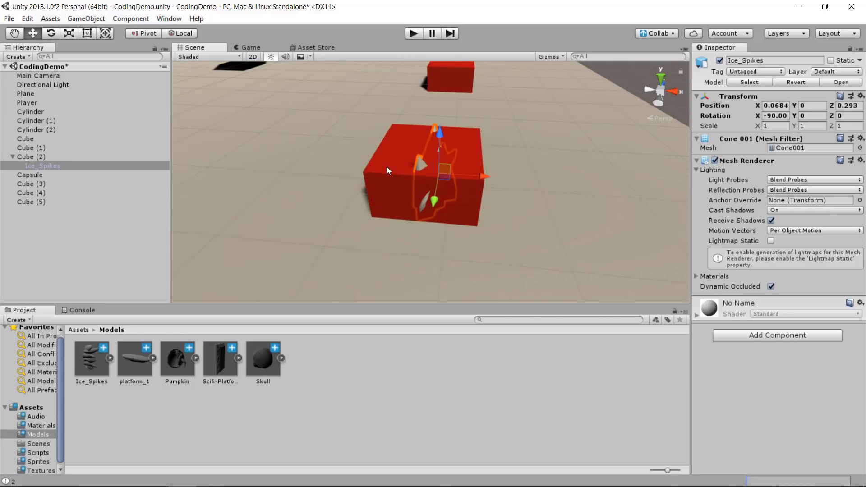
- Disable the Mesh Renderer of Cube (2) so that only its Ice_Spikes child is rendered
{"action": "left_click", "coordinate": [388, 169]}
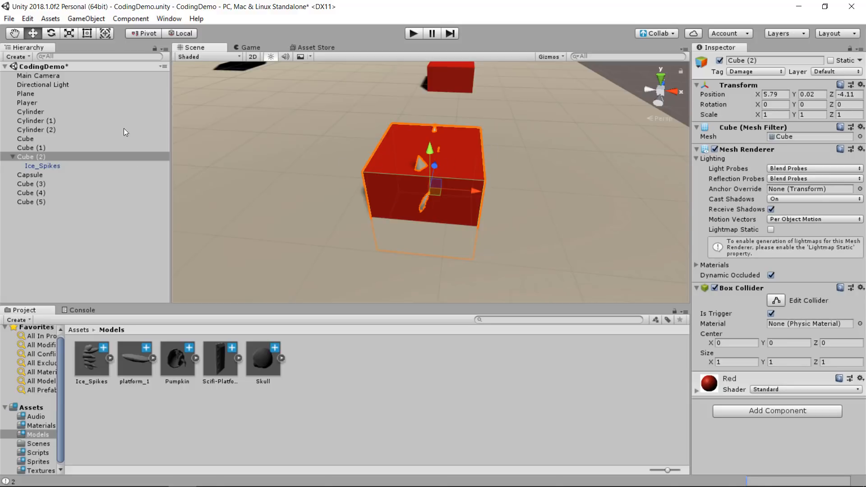
{"action": "left_click", "coordinate": [51, 157]}
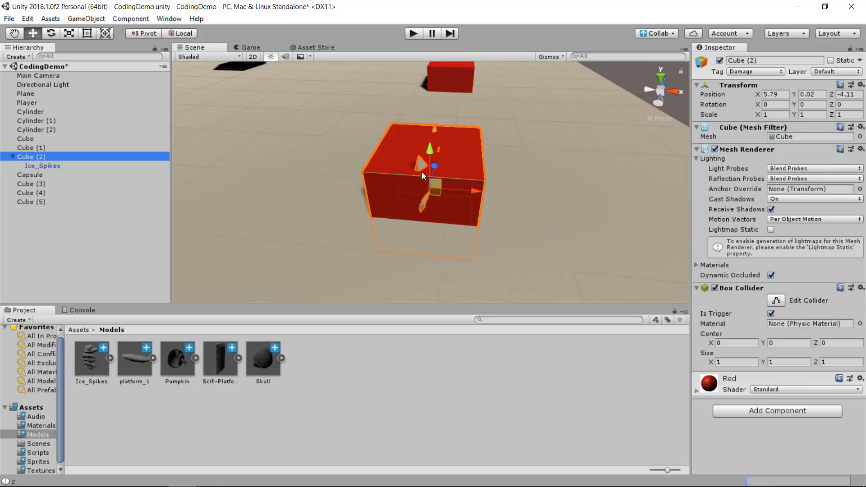
{"action": "left_click", "coordinate": [715, 149]}
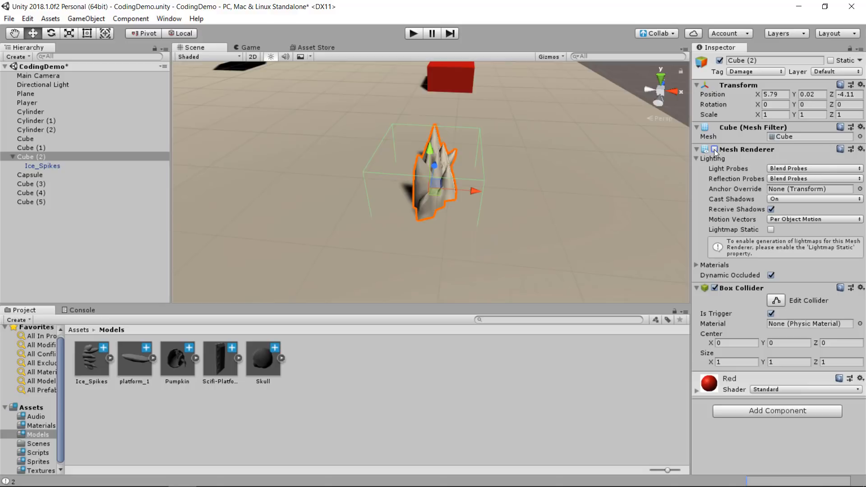
{"action": "left_click", "coordinate": [715, 149]}
{"action": "left_click", "coordinate": [714, 149]}
{"action": "left_click_drag", "start_coordinate": [530, 193], "coordinate": [560, 214], "text": "alt"}
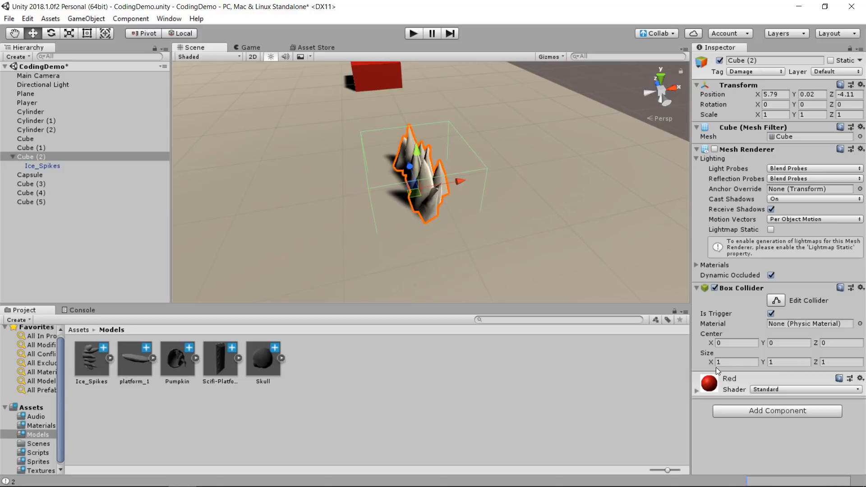
- Reduce the Box Collider's X size on Cube (2) to 0.49 and lower the cube to about Y -0.024
{"action": "left_click_drag", "start_coordinate": [711, 363], "coordinate": [699, 364]}
{"action": "left_click_drag", "start_coordinate": [363, 193], "coordinate": [466, 198], "text": "alt"}
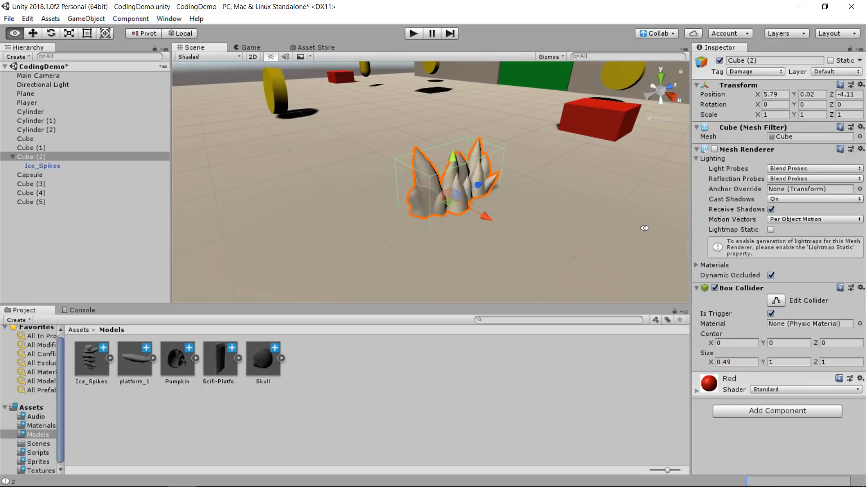
{"action": "left_click_drag", "start_coordinate": [629, 232], "coordinate": [494, 210], "text": "alt"}
{"action": "scroll", "coordinate": [585, 240], "scroll_direction": "up", "scroll_amount": 5}
{"action": "left_click_drag", "start_coordinate": [443, 241], "coordinate": [509, 240], "text": "alt"}
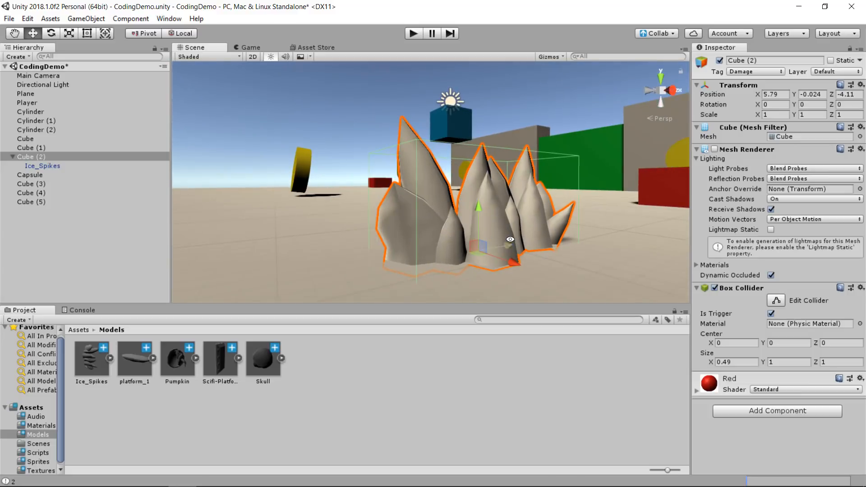
{"action": "left_click_drag", "start_coordinate": [452, 235], "coordinate": [388, 303], "text": "alt"}
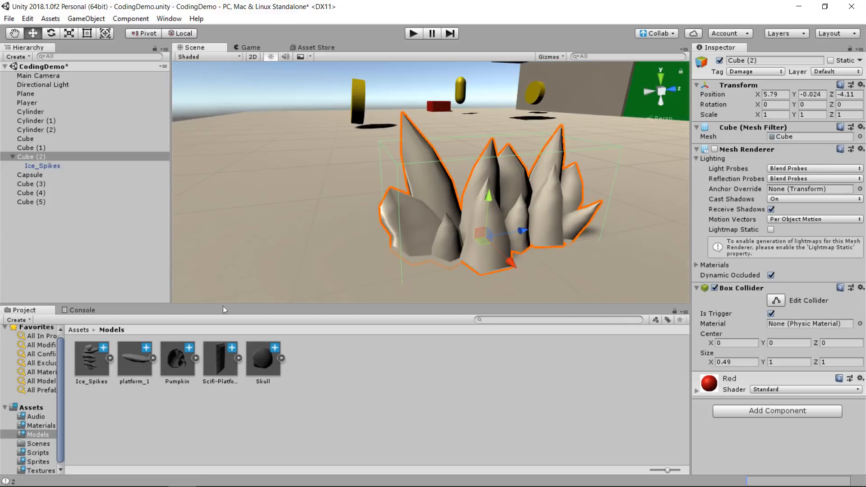
- Create a new material named Ice in the Materials folder
{"action": "left_click", "coordinate": [85, 330]}
{"action": "double_click", "coordinate": [145, 363]}
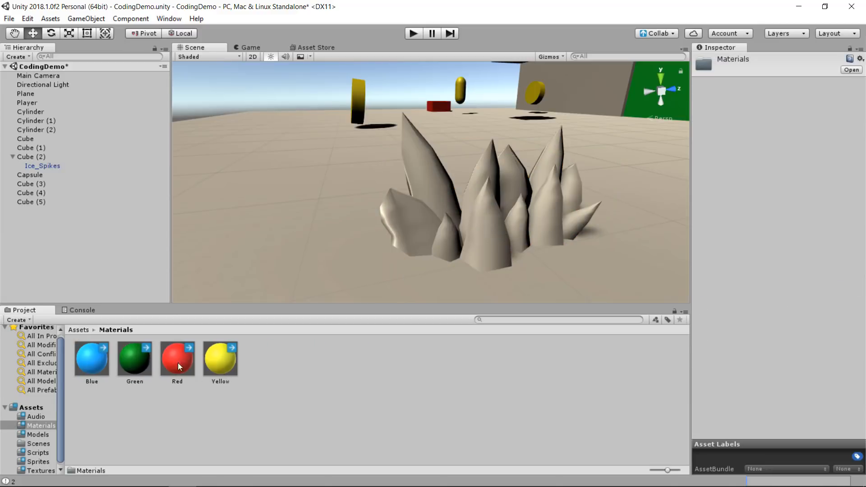
{"action": "left_click_drag", "start_coordinate": [185, 365], "coordinate": [171, 412]}
{"action": "right_click", "coordinate": [301, 426]}
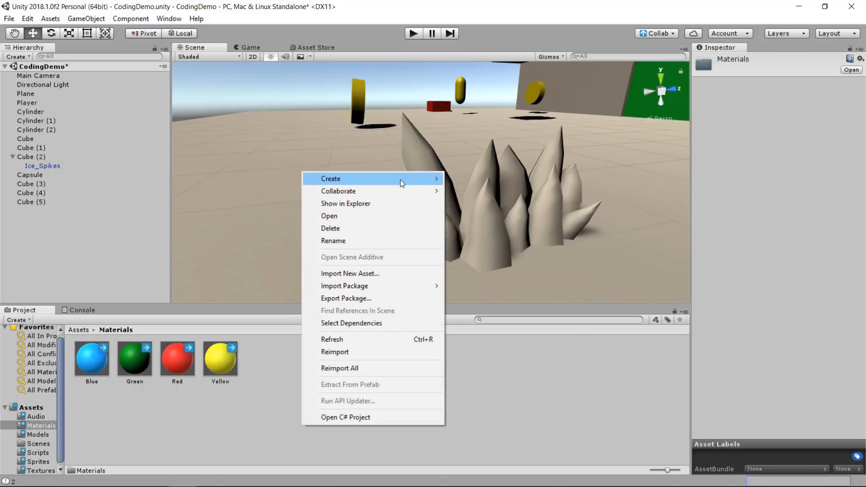
{"action": "mouse_move", "coordinate": [400, 179]}
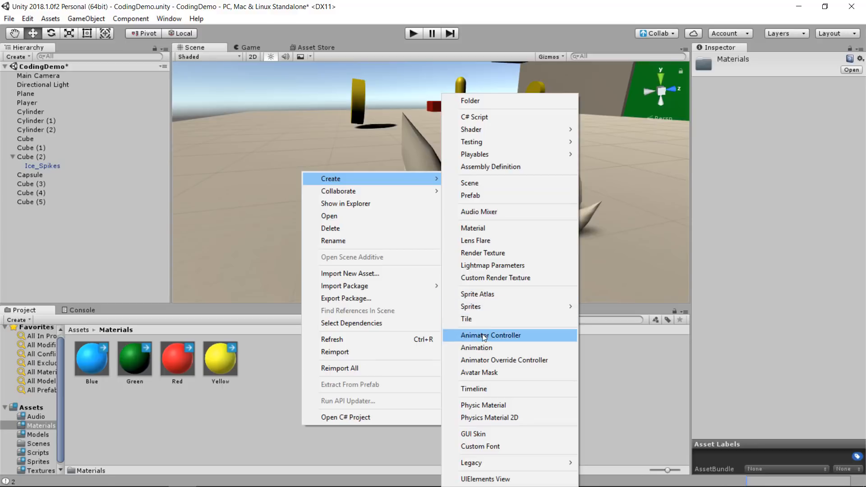
{"action": "left_click", "coordinate": [473, 228]}
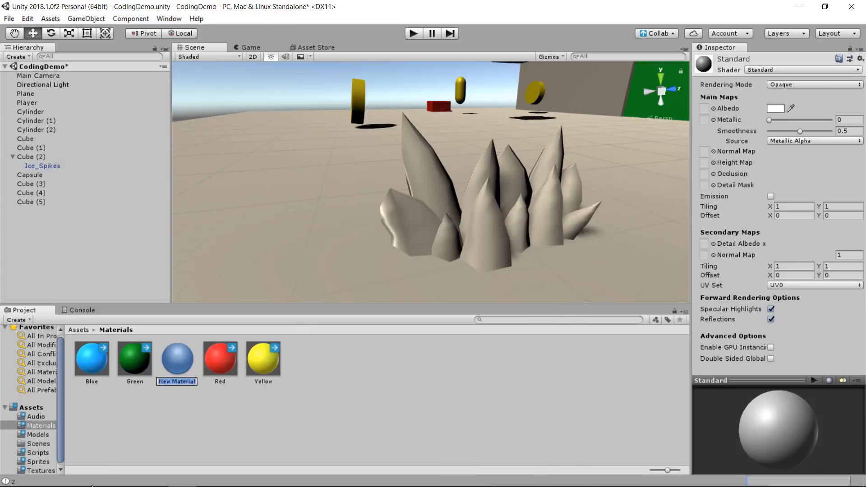
{"action": "type", "text": "Ice"}
{"action": "key", "text": "Return"}
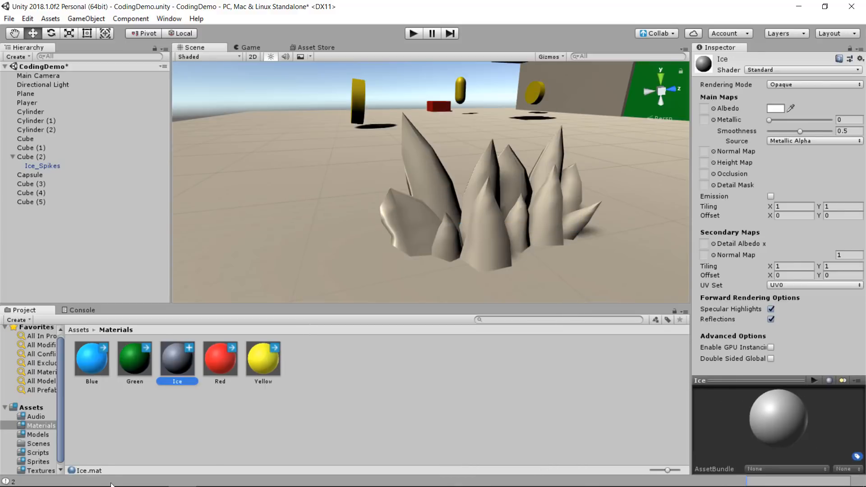
- Set the Ice material's albedo to light cyan-blue 51EFFF and apply the material to the Ice_Spikes model in the scene
{"action": "left_click", "coordinate": [776, 109]}
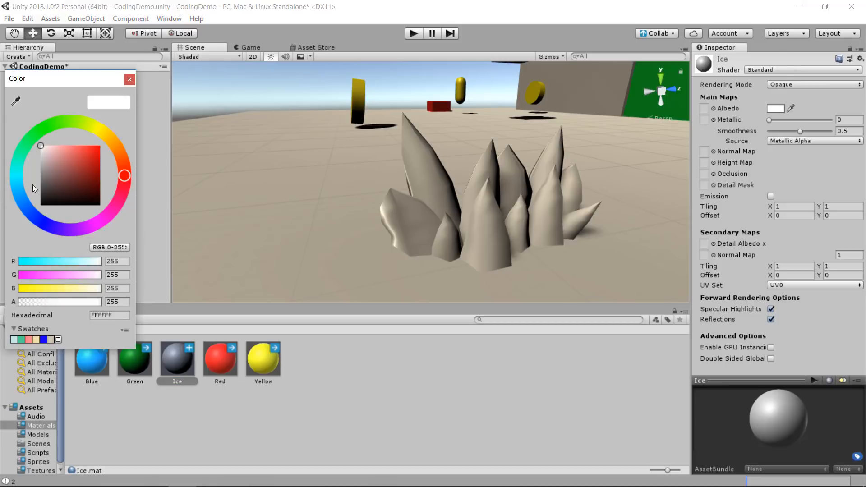
{"action": "mouse_move", "coordinate": [13, 188]}
{"action": "left_mouse_down"}
{"action": "mouse_move", "coordinate": [14, 175]}
{"action": "mouse_move", "coordinate": [75, 151]}
{"action": "mouse_move", "coordinate": [89, 132]}
{"action": "mouse_move", "coordinate": [10, 181]}
{"action": "left_mouse_up"}
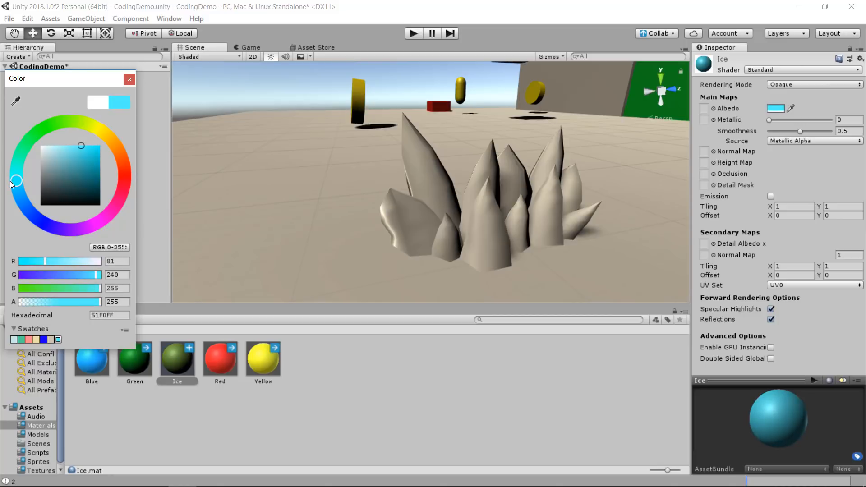
{"action": "left_click", "coordinate": [129, 80]}
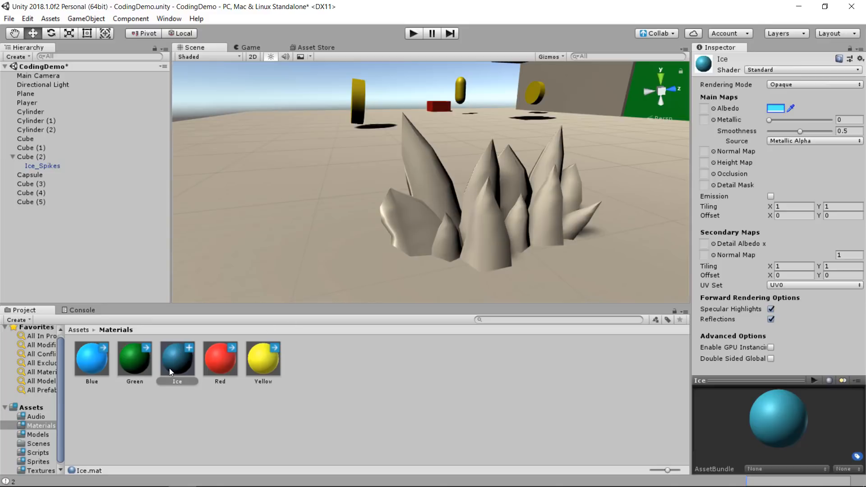
{"action": "left_click_drag", "start_coordinate": [170, 368], "coordinate": [440, 178]}
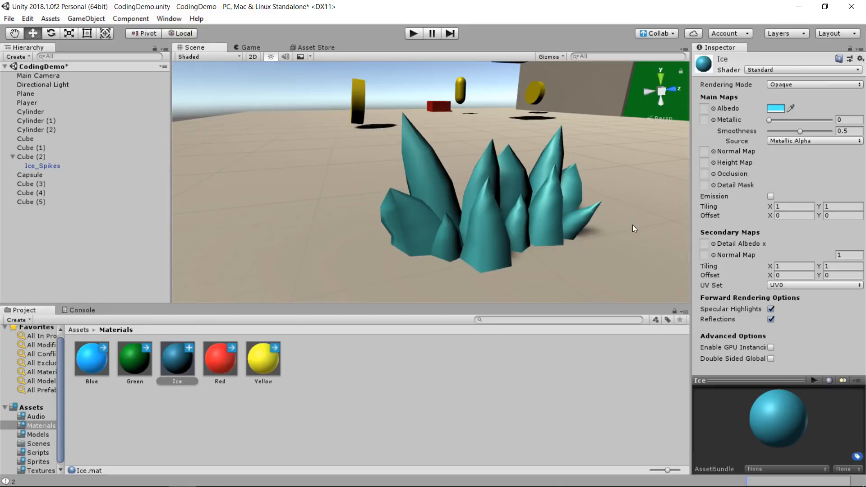
{"action": "mouse_move", "coordinate": [633, 225]}
{"action": "left_mouse_down", "text": "alt"}
{"action": "mouse_move", "coordinate": [604, 228]}
{"action": "mouse_move", "coordinate": [643, 229]}
{"action": "left_mouse_up", "text": "alt"}
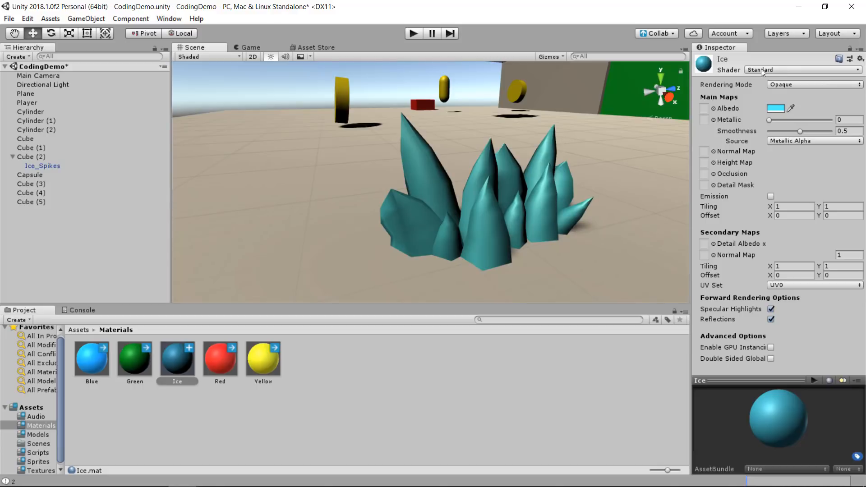
- Switch the Ice material's rendering mode to Fade and lower its albedo alpha to 184
{"action": "left_click", "coordinate": [743, 85]}
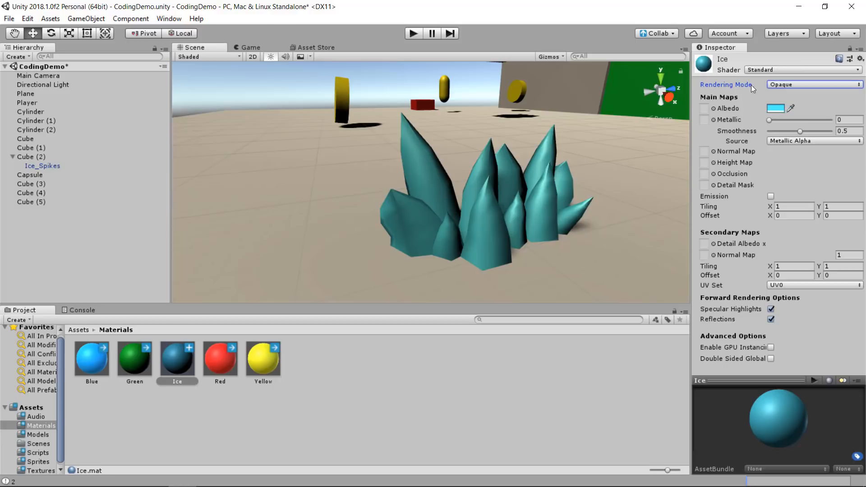
{"action": "left_click", "coordinate": [803, 83]}
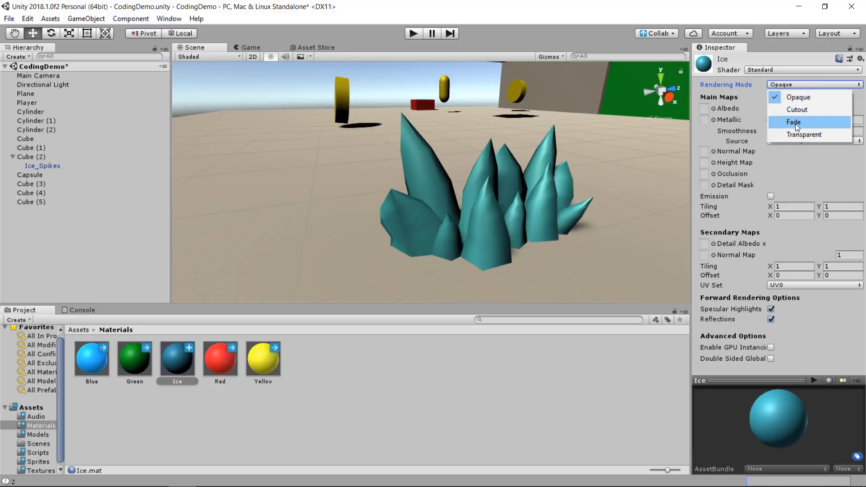
{"action": "left_click", "coordinate": [795, 124]}
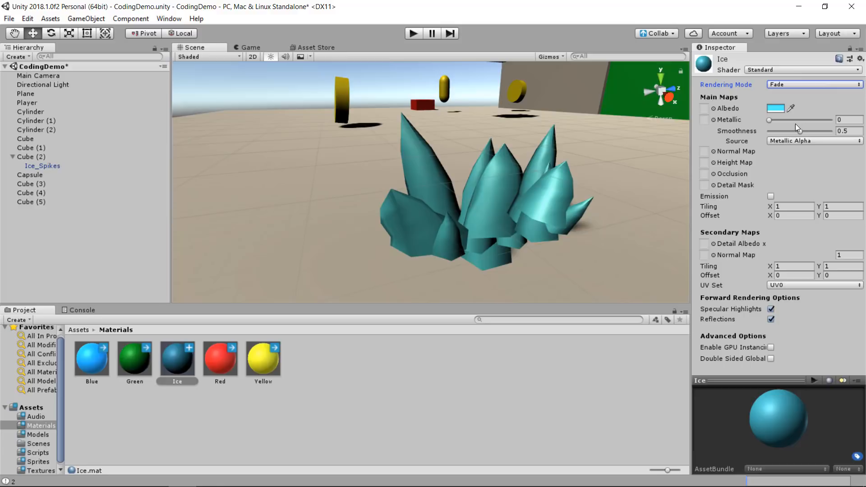
{"action": "left_click", "coordinate": [775, 109]}
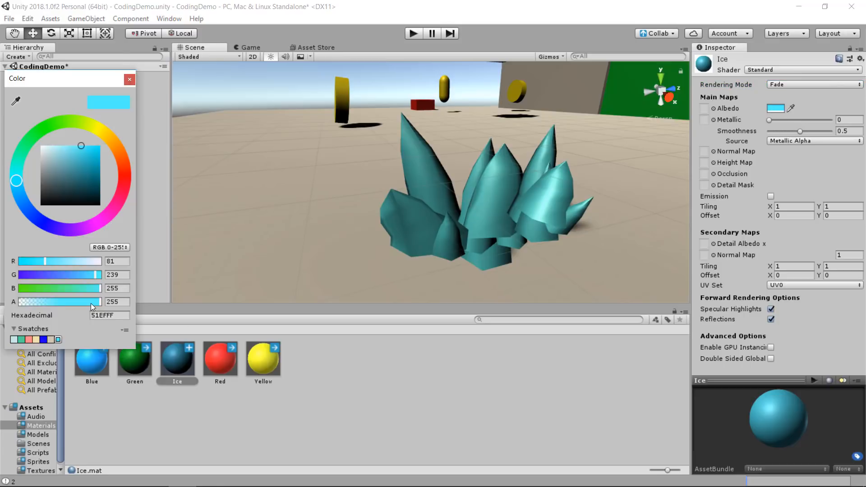
{"action": "mouse_move", "coordinate": [94, 299]}
{"action": "left_mouse_down"}
{"action": "mouse_move", "coordinate": [55, 302]}
{"action": "mouse_move", "coordinate": [77, 298]}
{"action": "left_mouse_up"}
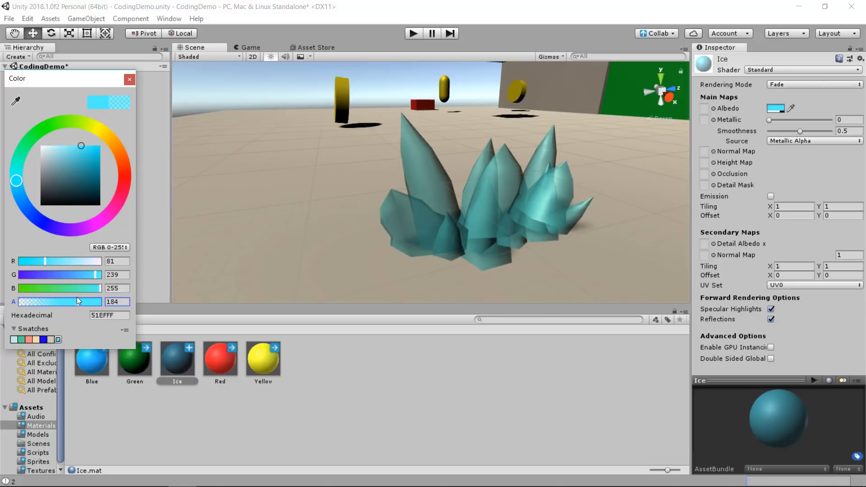
{"action": "left_click", "coordinate": [130, 80]}
- Lower the Ice_Spikes model into the ground to a Y position of about -0.042
{"action": "left_click_drag", "start_coordinate": [442, 237], "coordinate": [88, 161], "text": "alt"}
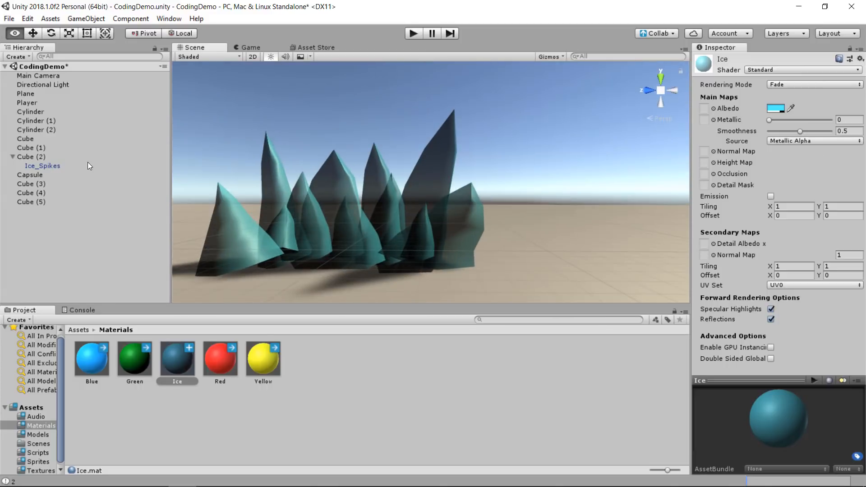
{"action": "left_click", "coordinate": [252, 246]}
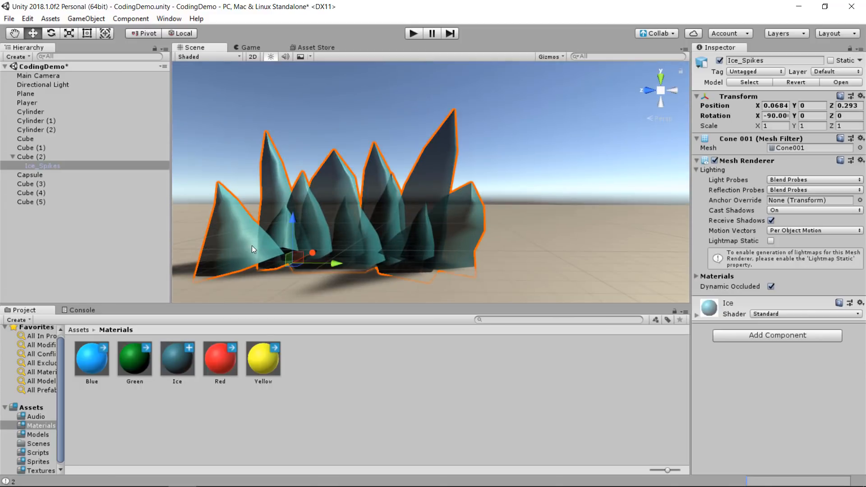
{"action": "left_click_drag", "start_coordinate": [294, 215], "coordinate": [665, 252]}
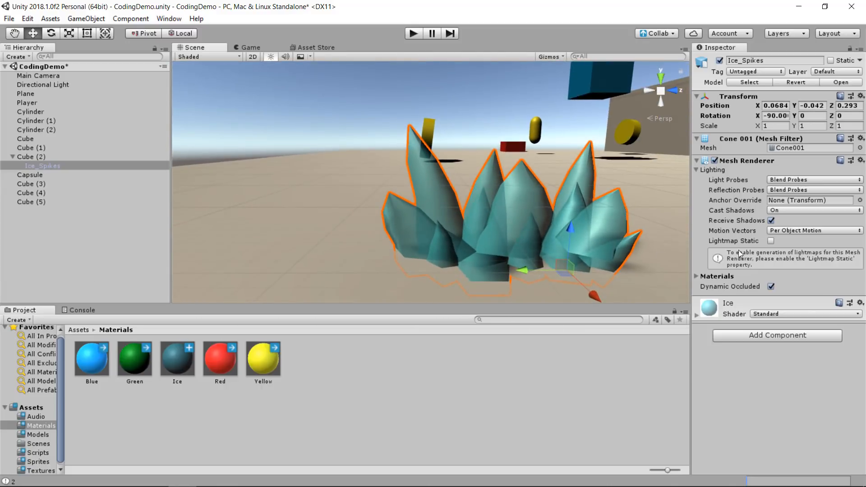
{"action": "left_click_drag", "start_coordinate": [512, 242], "coordinate": [473, 200], "text": "alt"}
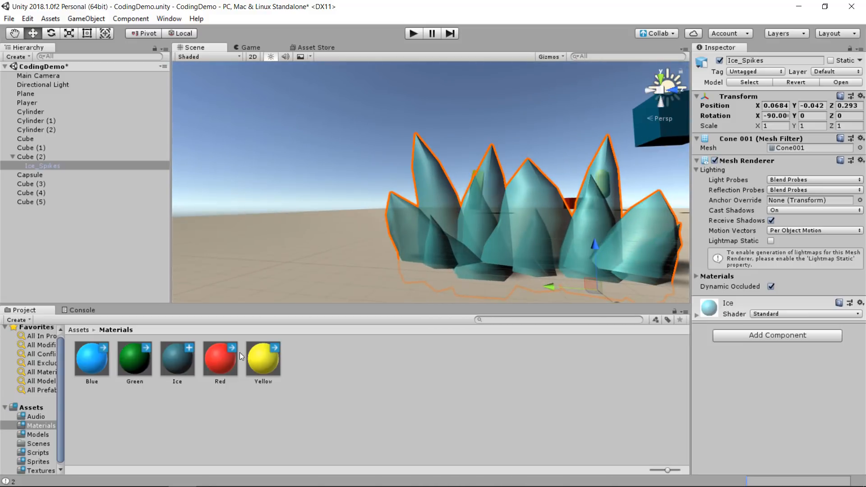
- Enable emission on the Ice material and set the emission color to a dark blue, hex 1C4F5C
{"action": "left_click", "coordinate": [189, 367]}
{"action": "left_click_drag", "start_coordinate": [430, 228], "coordinate": [632, 295], "text": "alt"}
{"action": "scroll", "coordinate": [582, 241], "scroll_direction": "down", "scroll_amount": 5}
{"action": "left_click_drag", "start_coordinate": [582, 241], "coordinate": [446, 244], "text": "alt"}
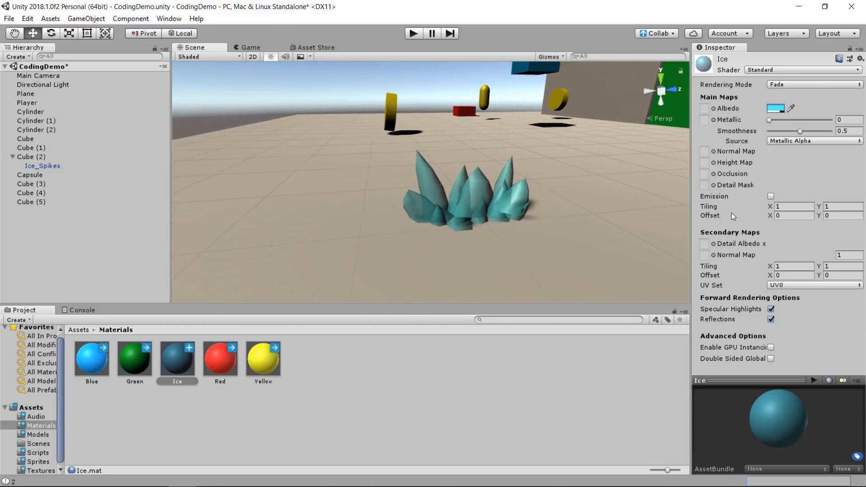
{"action": "left_click", "coordinate": [772, 197]}
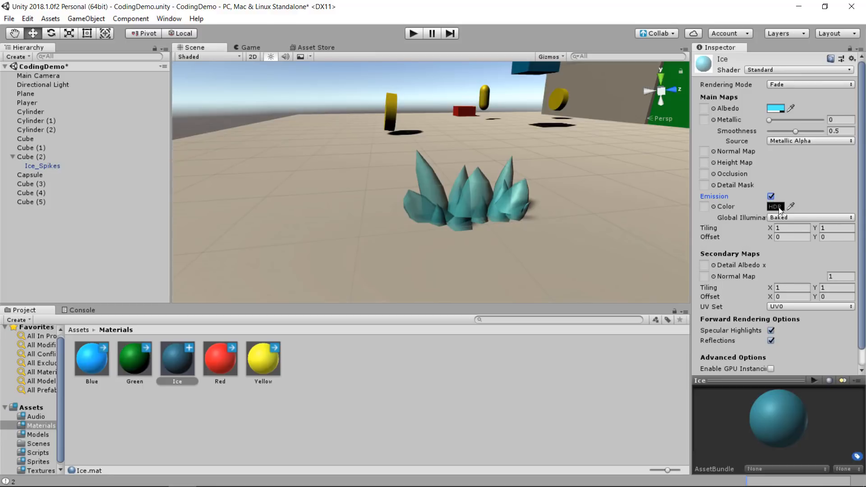
{"action": "left_click", "coordinate": [778, 208]}
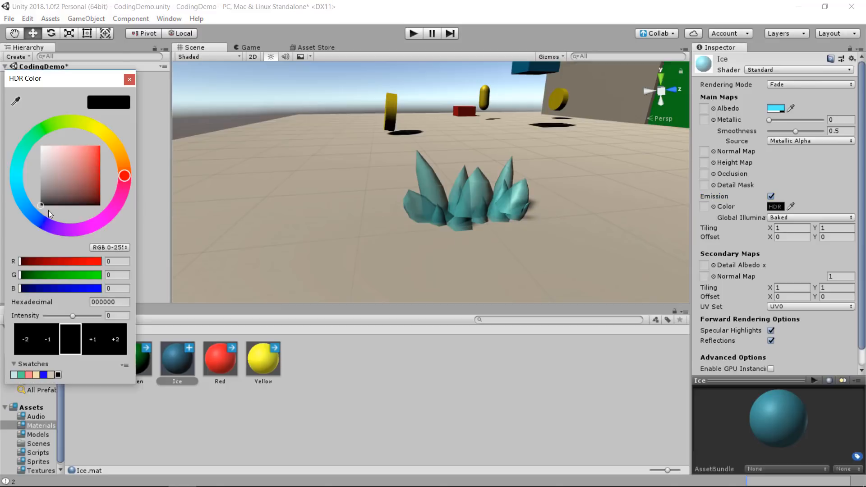
{"action": "left_click_drag", "start_coordinate": [29, 207], "coordinate": [18, 186]}
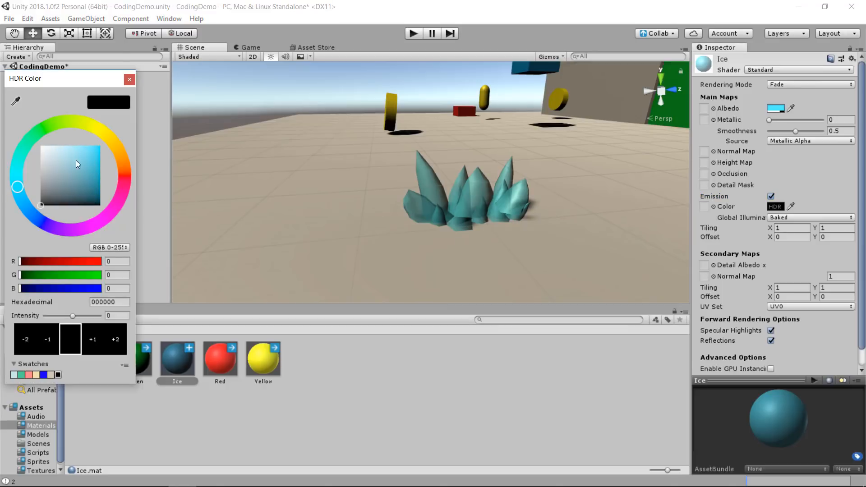
{"action": "mouse_move", "coordinate": [76, 161]}
{"action": "left_mouse_down"}
{"action": "mouse_move", "coordinate": [65, 164]}
{"action": "mouse_move", "coordinate": [74, 182]}
{"action": "mouse_move", "coordinate": [62, 183]}
{"action": "mouse_move", "coordinate": [17, 126]}
{"action": "mouse_move", "coordinate": [58, 173]}
{"action": "mouse_move", "coordinate": [104, 181]}
{"action": "mouse_move", "coordinate": [82, 185]}
{"action": "left_mouse_up"}
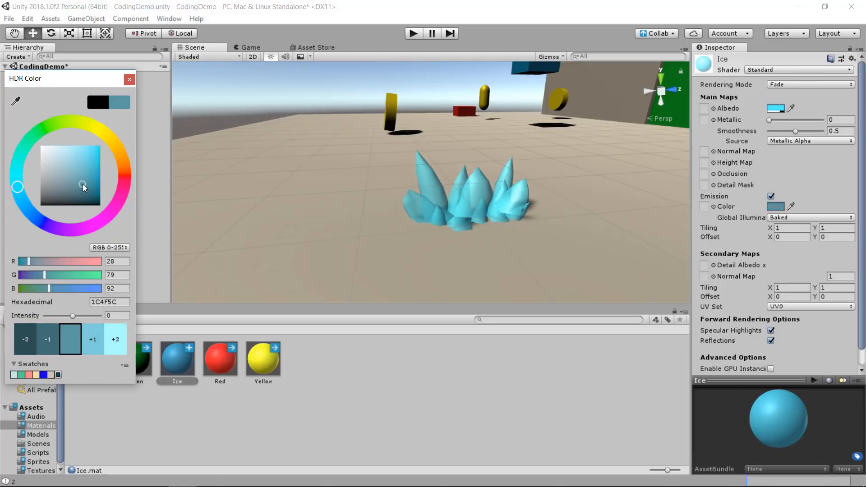
{"action": "left_click", "coordinate": [129, 80]}
- Make the Ice material less transparent by raising its albedo alpha to 221
{"action": "left_click_drag", "start_coordinate": [329, 161], "coordinate": [500, 261], "text": "alt"}
{"action": "scroll", "coordinate": [450, 199], "scroll_direction": "down", "scroll_amount": 4}
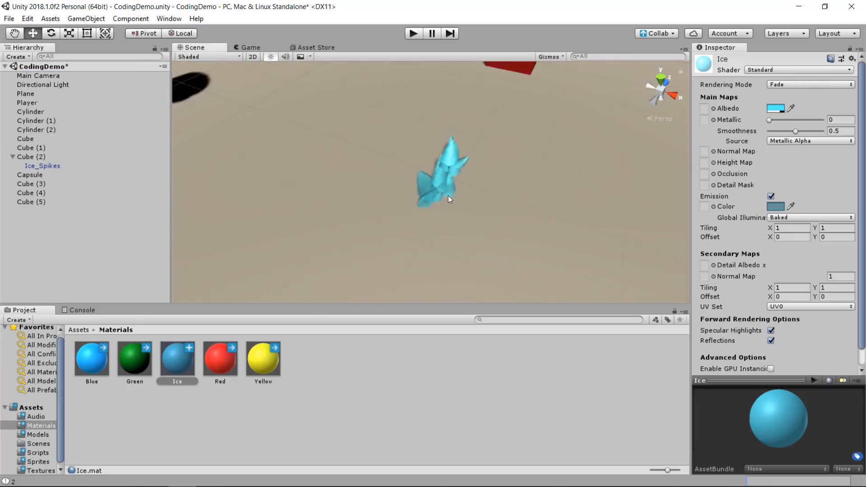
{"action": "left_click_drag", "start_coordinate": [449, 199], "coordinate": [208, 290], "text": "alt"}
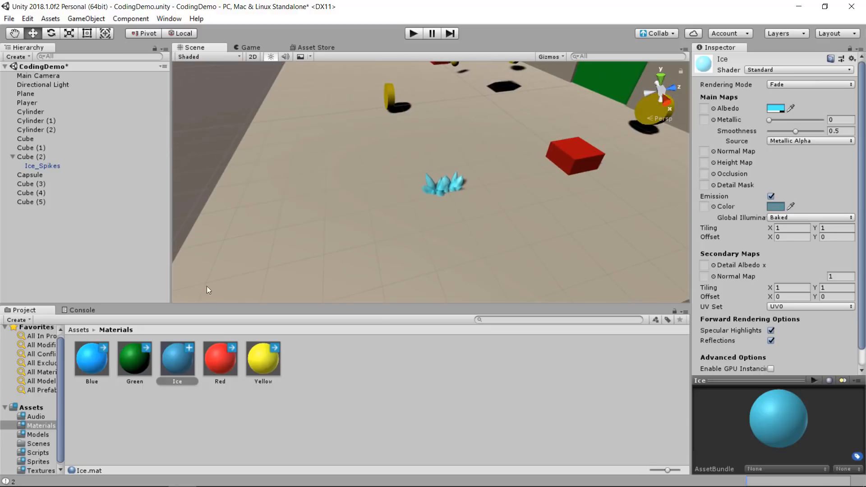
{"action": "left_click", "coordinate": [775, 109]}
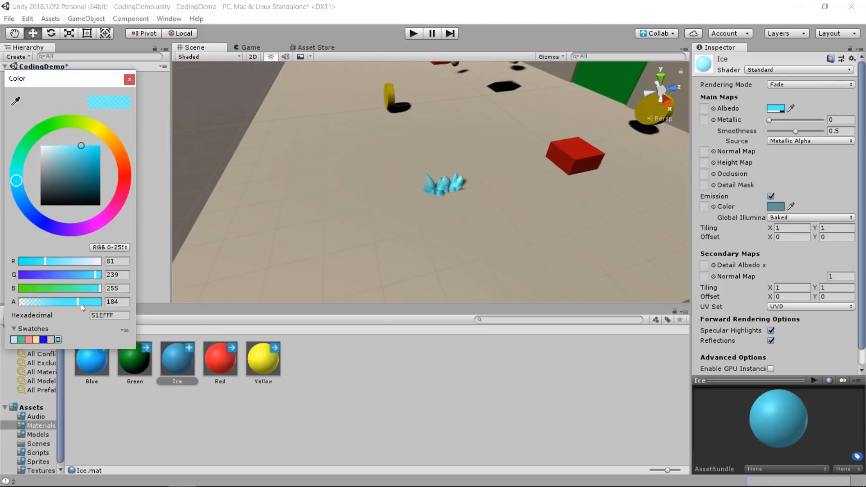
{"action": "left_click_drag", "start_coordinate": [80, 304], "coordinate": [90, 302]}
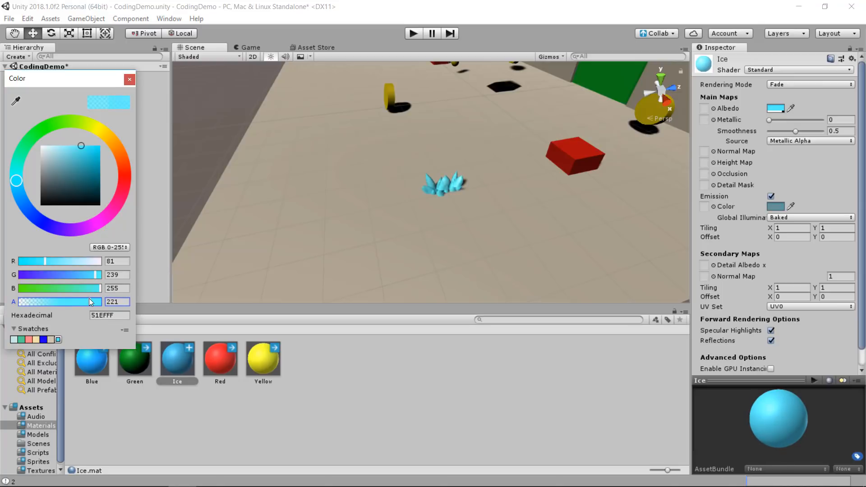
{"action": "left_click", "coordinate": [130, 80]}
- Select Cube (2), the parent of Ice_Spikes, and examine the spikes' placement within the whole level
{"action": "left_click_drag", "start_coordinate": [394, 173], "coordinate": [565, 212], "text": "alt"}
{"action": "left_click", "coordinate": [433, 186]}
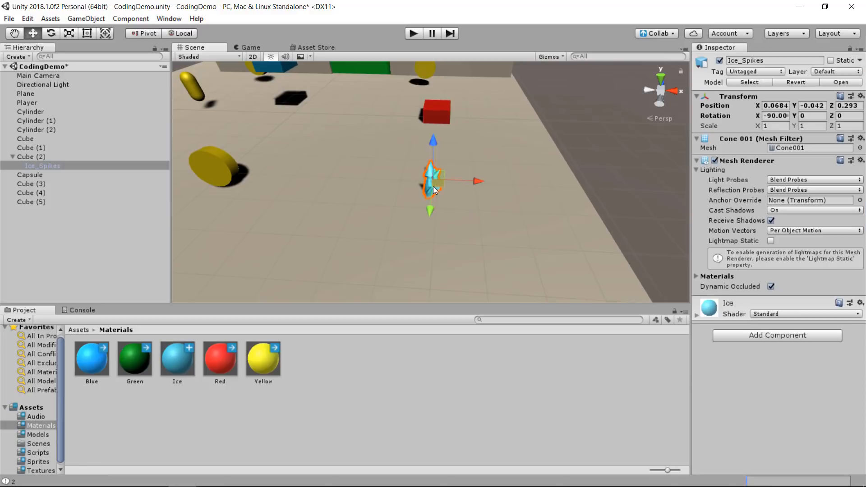
{"action": "scroll", "coordinate": [406, 181], "scroll_direction": "down", "scroll_amount": 3}
{"action": "left_click", "coordinate": [33, 158]}
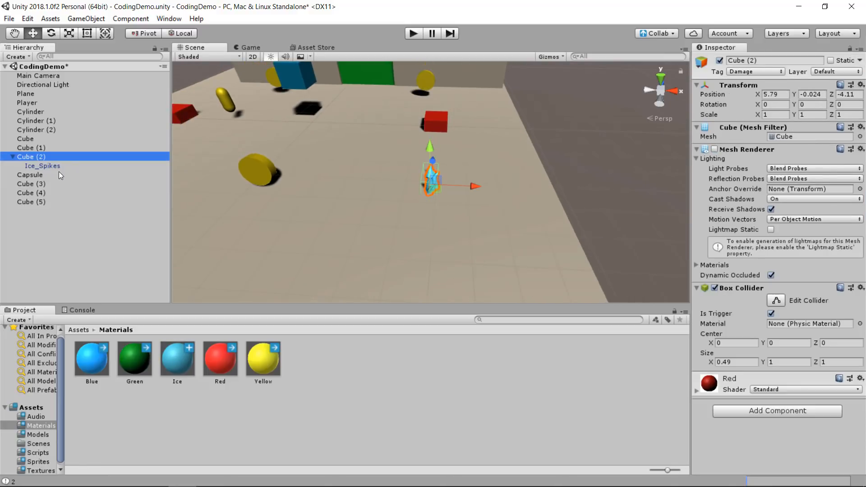
{"action": "key", "text": "f"}
{"action": "left_click_drag", "start_coordinate": [192, 133], "coordinate": [544, 189], "text": "alt"}
{"action": "left_click_drag", "start_coordinate": [327, 168], "coordinate": [365, 204], "text": "alt"}
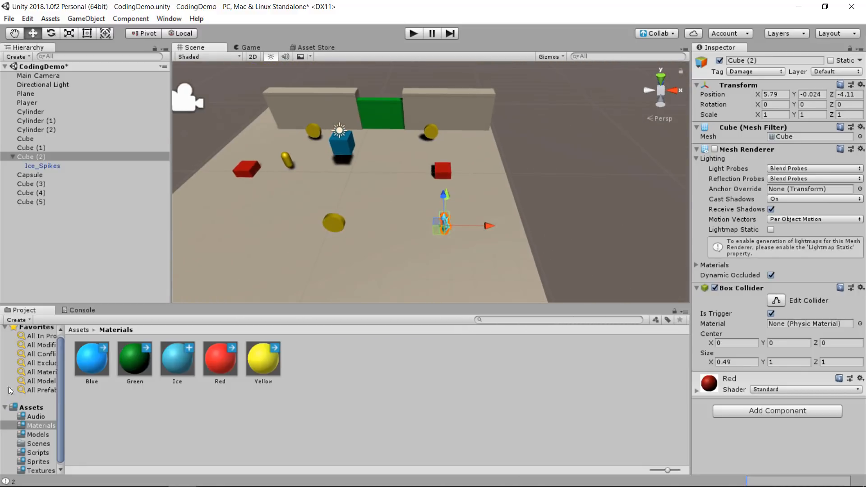
- Create a folder named Prefabs in Assets and open it
{"action": "left_click", "coordinate": [78, 330]}
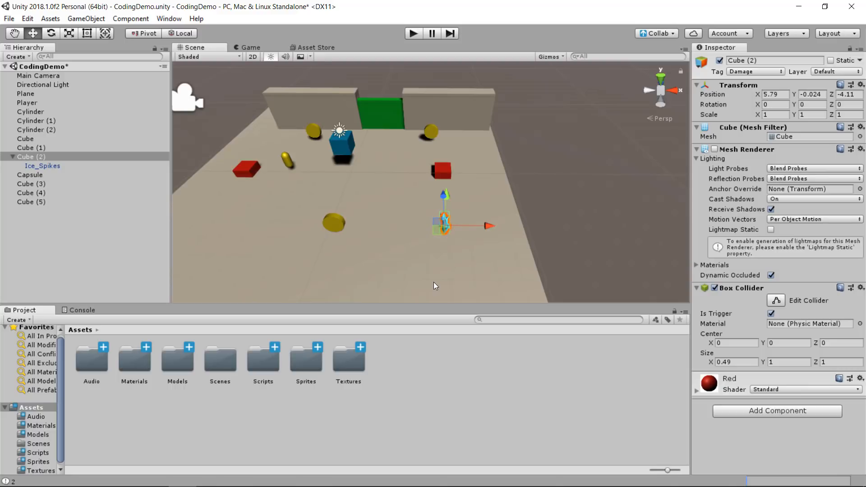
{"action": "right_click", "coordinate": [401, 383]}
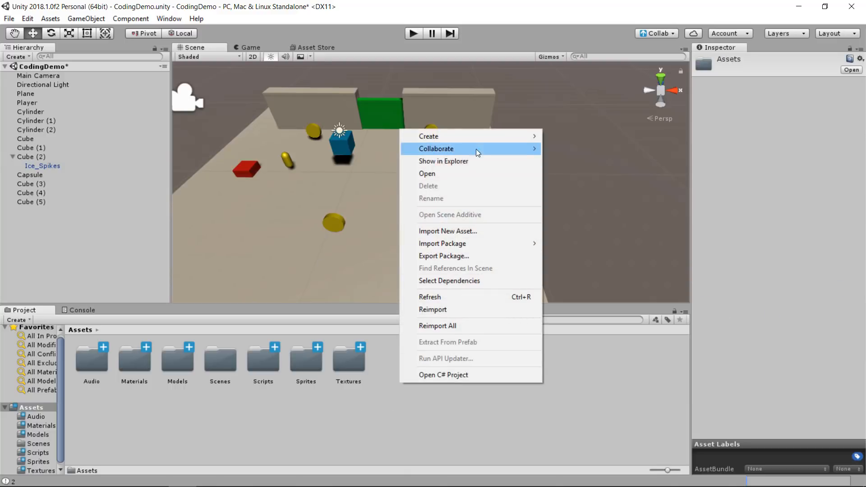
{"action": "mouse_move", "coordinate": [483, 137]}
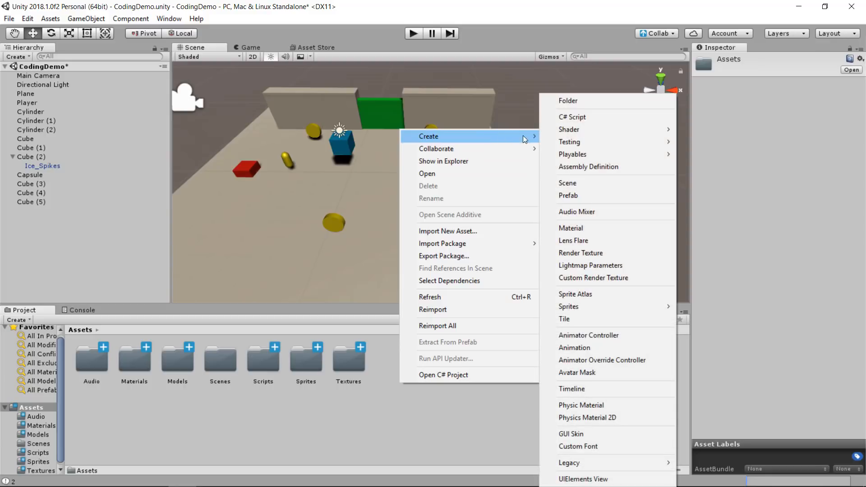
{"action": "left_click", "coordinate": [584, 102]}
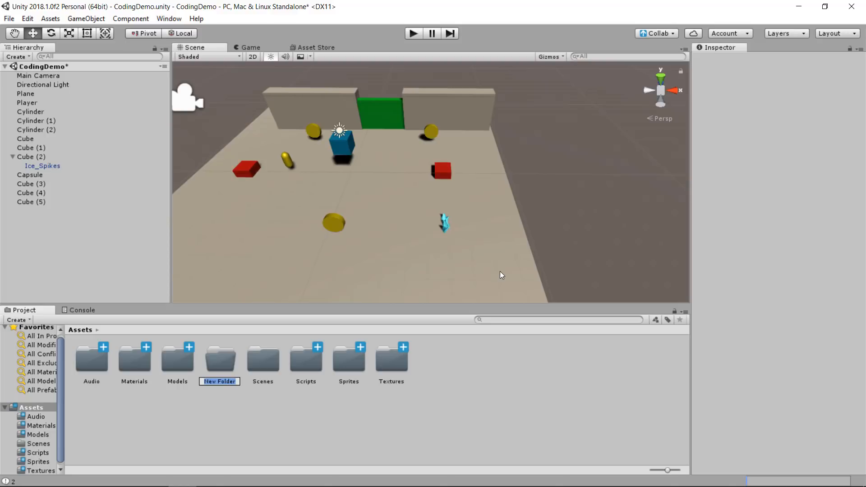
{"action": "type", "text": "Prefabs"}
{"action": "key", "text": "Return"}
{"action": "double_click", "coordinate": [223, 361]}
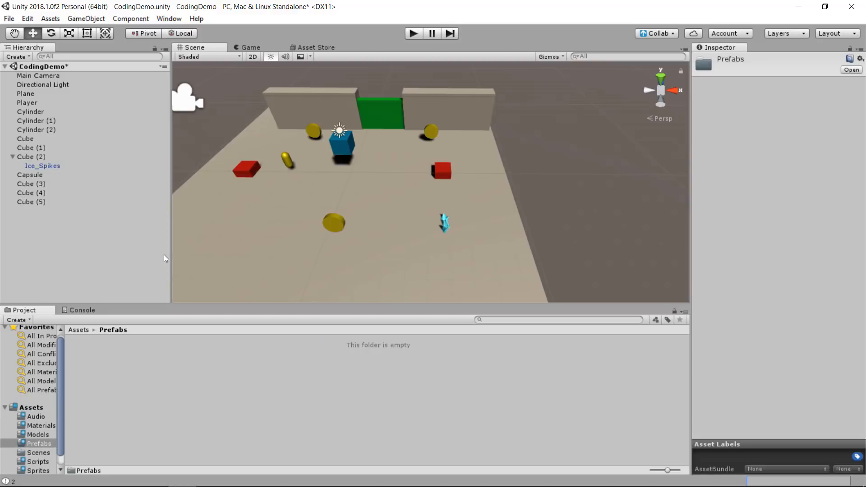
- Rename Cube (2) as Trap and save it as a prefab in the Prefabs folder
{"action": "left_click", "coordinate": [47, 159]}
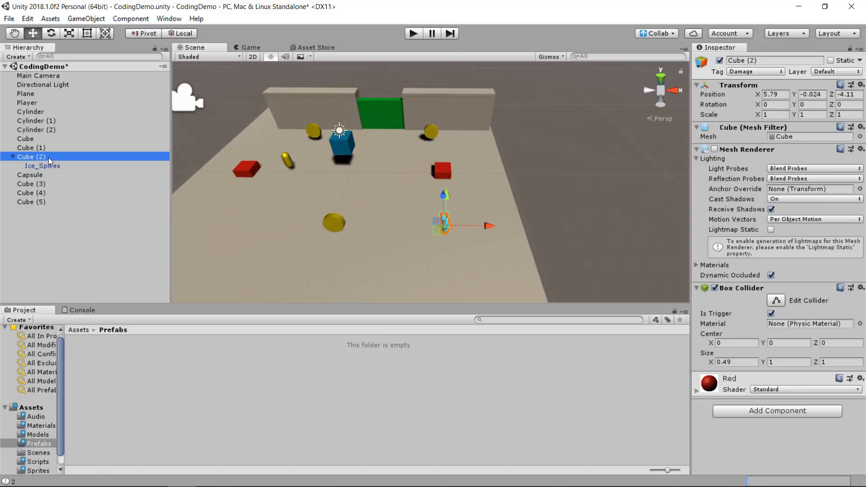
{"action": "left_click", "coordinate": [47, 158]}
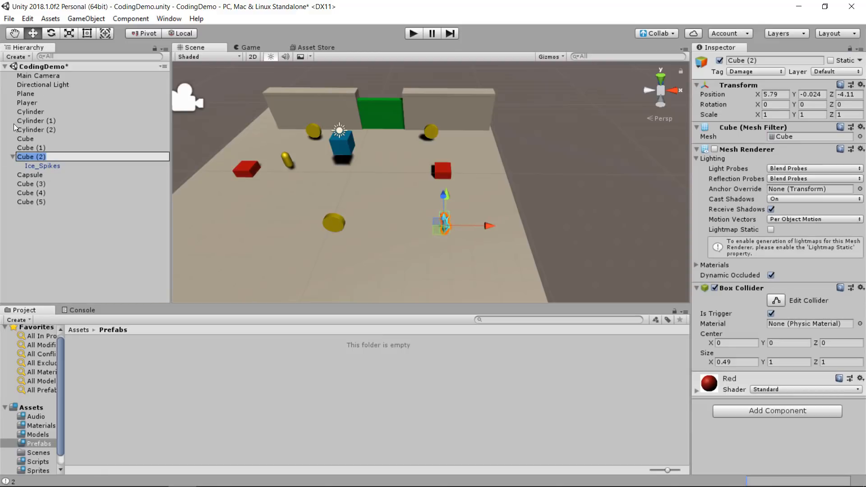
{"action": "type", "text": "Trap"}
{"action": "key", "text": "Return"}
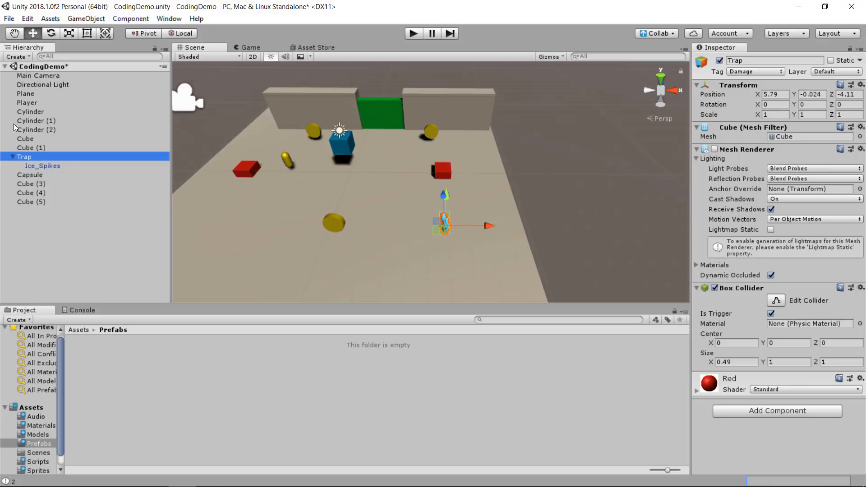
{"action": "left_click", "coordinate": [13, 157]}
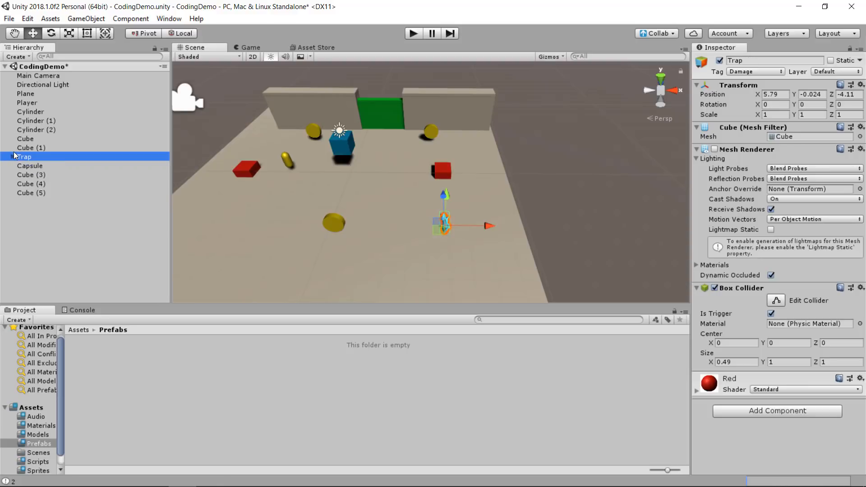
{"action": "left_click_drag", "start_coordinate": [29, 154], "coordinate": [180, 393]}
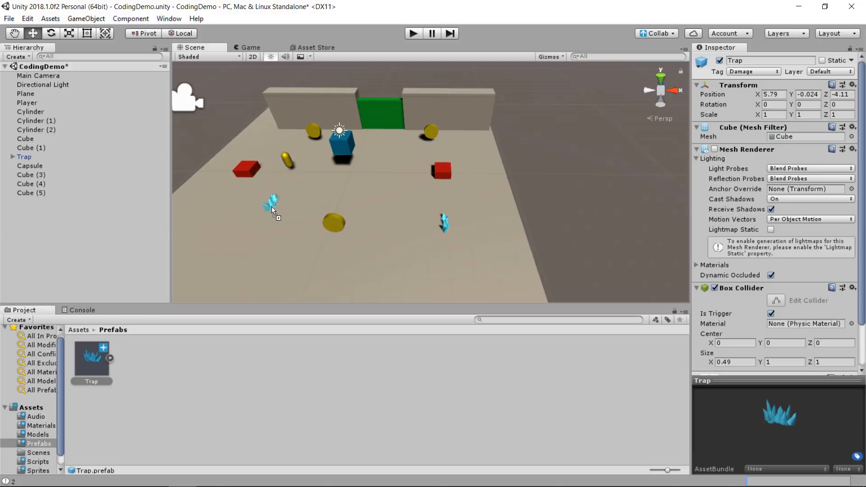
- Place a second Trap from the prefab on the opposite side of the level at X -6.16
{"action": "left_click_drag", "start_coordinate": [272, 207], "coordinate": [264, 182]}
{"action": "key", "text": "f"}
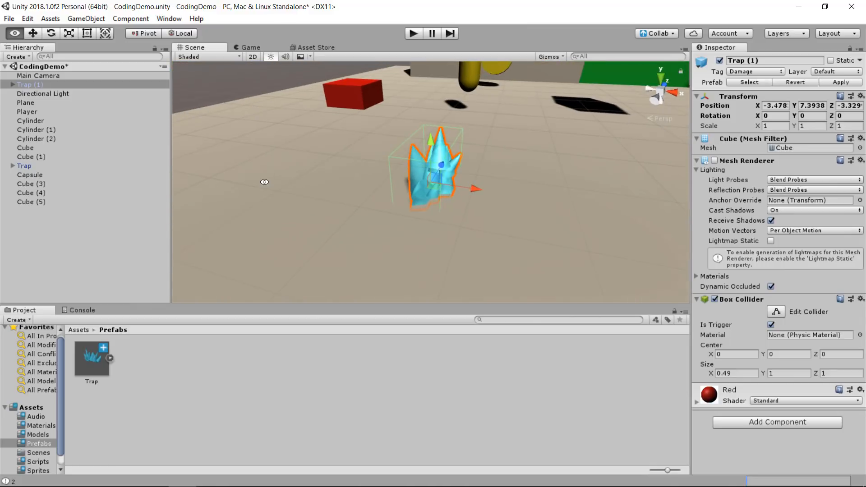
{"action": "scroll", "coordinate": [264, 182], "scroll_direction": "down", "scroll_amount": 8}
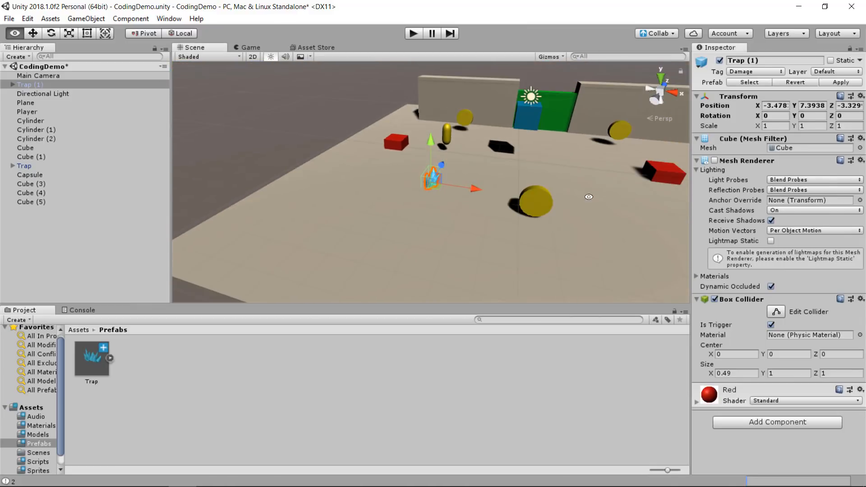
{"action": "left_click_drag", "start_coordinate": [589, 196], "coordinate": [419, 269], "text": "alt"}
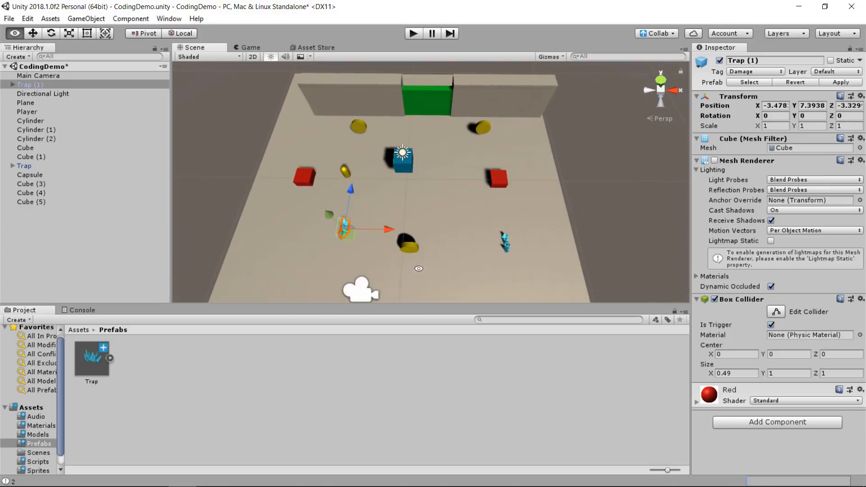
{"action": "left_click_drag", "start_coordinate": [389, 229], "coordinate": [342, 227]}
- Delete the two remaining red placeholder cubes, Cube and Cube (1), from the level
{"action": "left_click_drag", "start_coordinate": [297, 187], "coordinate": [308, 176]}
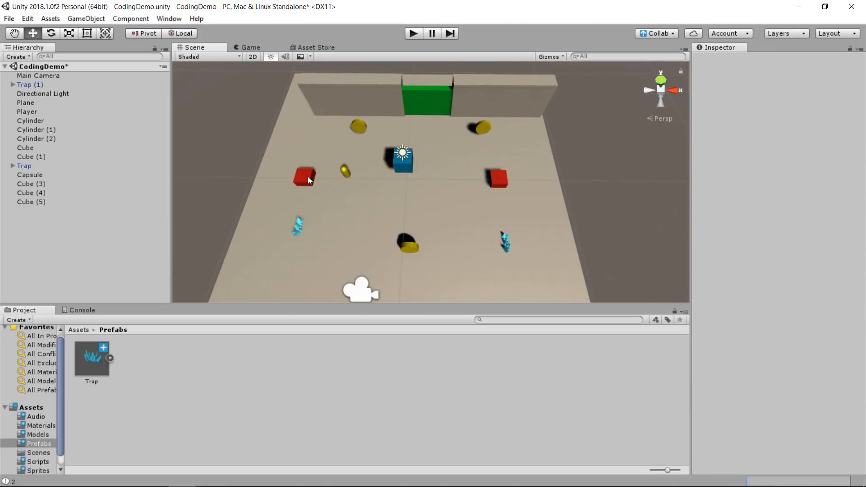
{"action": "left_click", "coordinate": [307, 176]}
{"action": "key", "text": "Delete"}
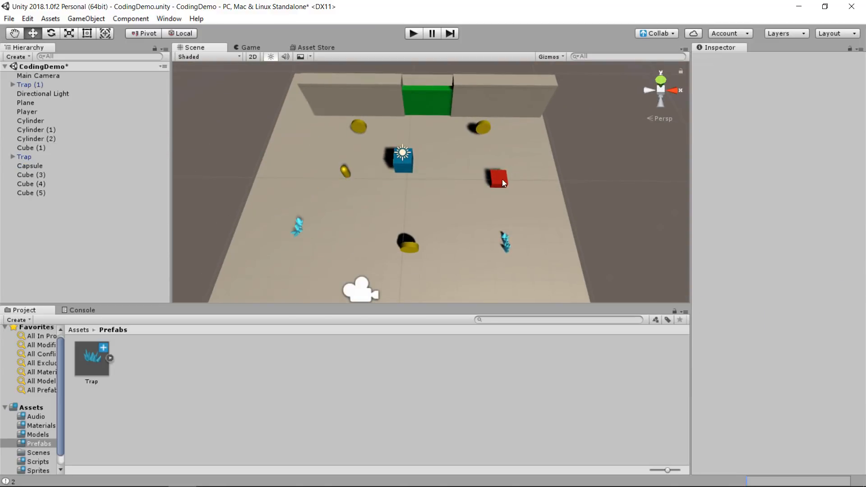
- Move Trap (1) to Z -0.95 and rotate it about Y to 54.534 degrees
{"action": "left_click", "coordinate": [296, 228]}
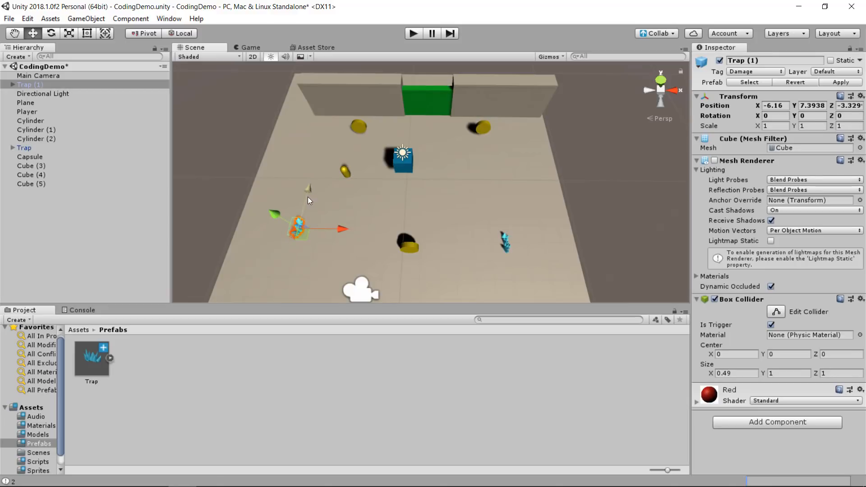
{"action": "left_click_drag", "start_coordinate": [307, 197], "coordinate": [305, 154]}
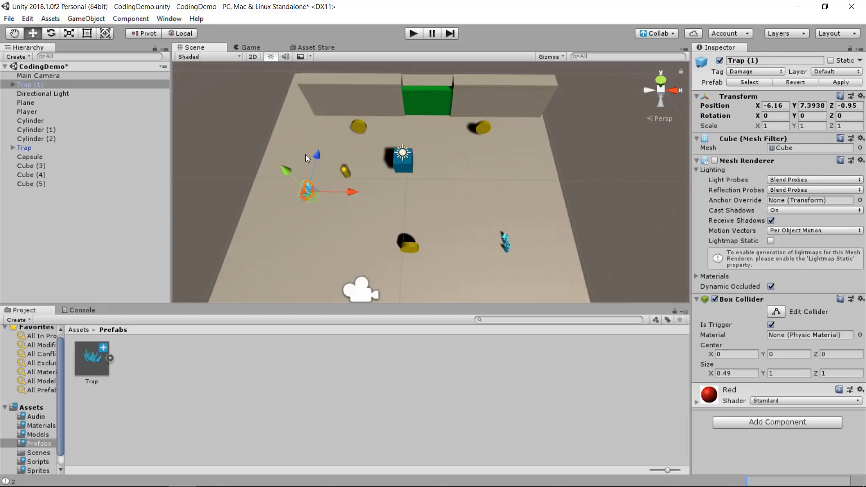
{"action": "left_click", "coordinate": [49, 32]}
{"action": "left_click_drag", "start_coordinate": [259, 190], "coordinate": [232, 245]}
{"action": "left_click", "coordinate": [33, 32]}
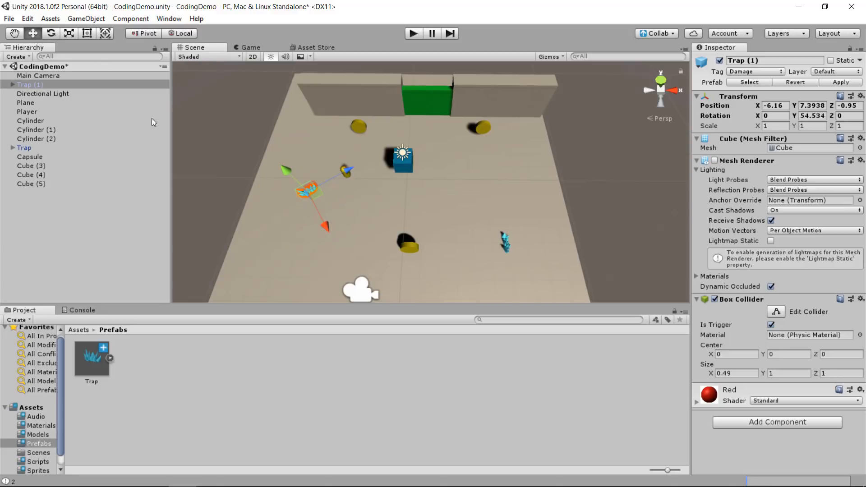
- Duplicate Trap (1), place the copy at X 4.11, Z 0.04 and rotate it about Y to 122.81 degrees
{"action": "key", "text": "ctrl+d"}
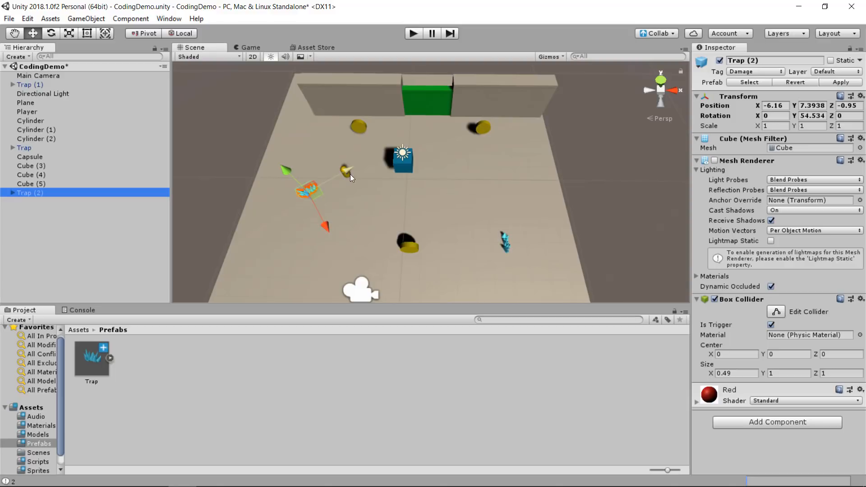
{"action": "left_click_drag", "start_coordinate": [350, 174], "coordinate": [480, 95]}
{"action": "left_click_drag", "start_coordinate": [453, 159], "coordinate": [343, 229]}
{"action": "left_click", "coordinate": [51, 33]}
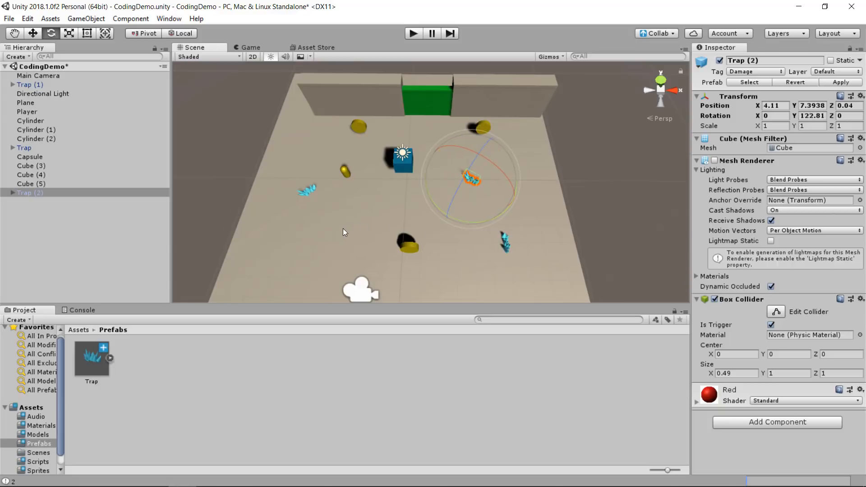
- Assign the Red material to the spikes of the original Trap
{"action": "scroll", "coordinate": [342, 229], "scroll_direction": "up", "scroll_amount": 3}
{"action": "scroll", "coordinate": [346, 244], "scroll_direction": "up", "scroll_amount": 2}
{"action": "left_click_drag", "start_coordinate": [442, 247], "coordinate": [506, 135], "text": "alt"}
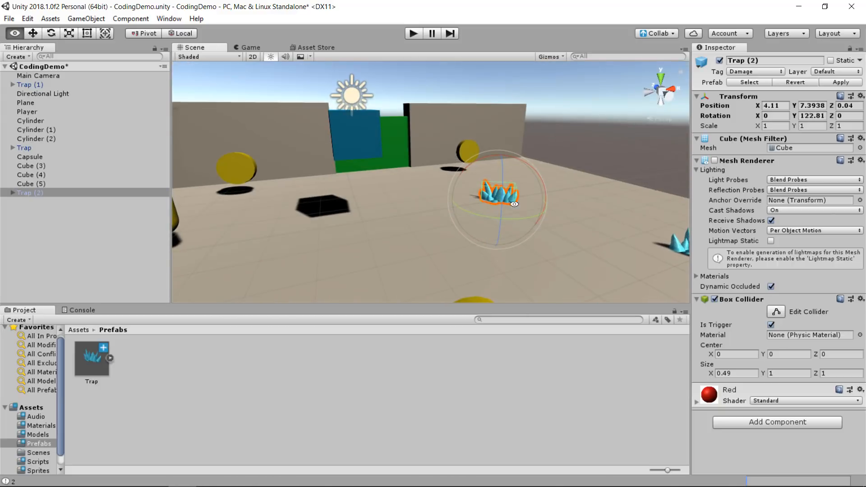
{"action": "middle_click_drag", "start_coordinate": [474, 210], "coordinate": [271, 180]}
{"action": "scroll", "coordinate": [272, 206], "scroll_direction": "up", "scroll_amount": 2}
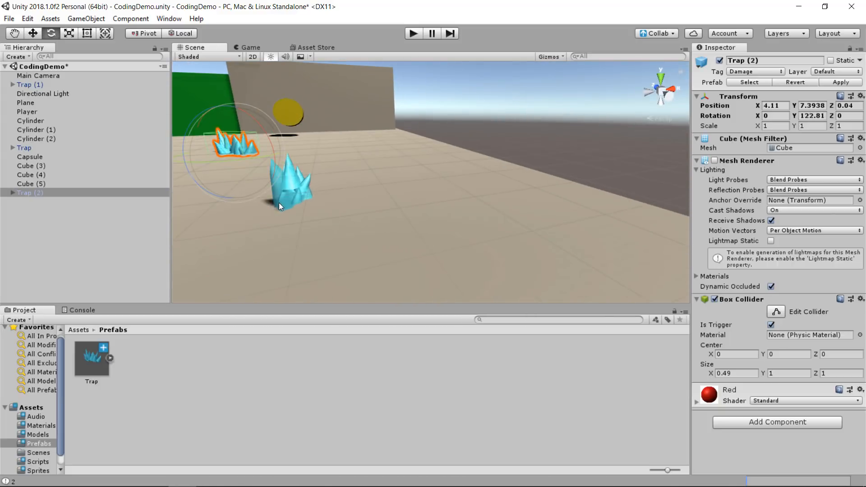
{"action": "left_click", "coordinate": [279, 202]}
{"action": "left_click", "coordinate": [77, 330]}
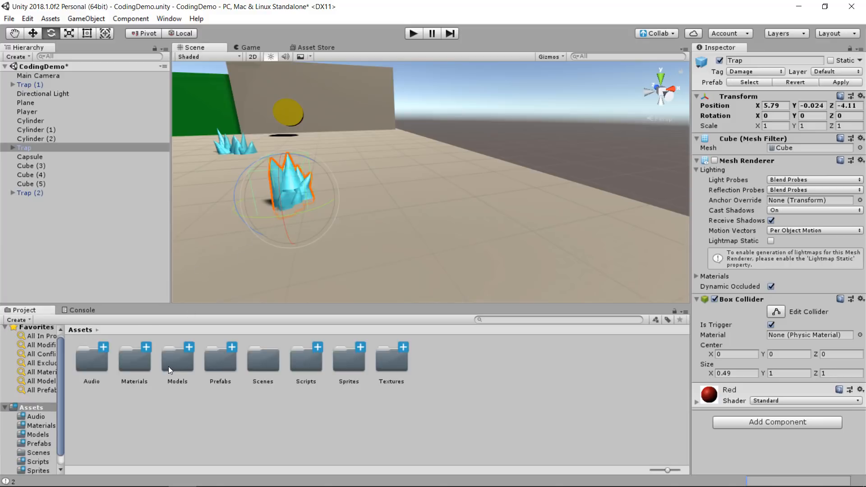
{"action": "double_click", "coordinate": [144, 367]}
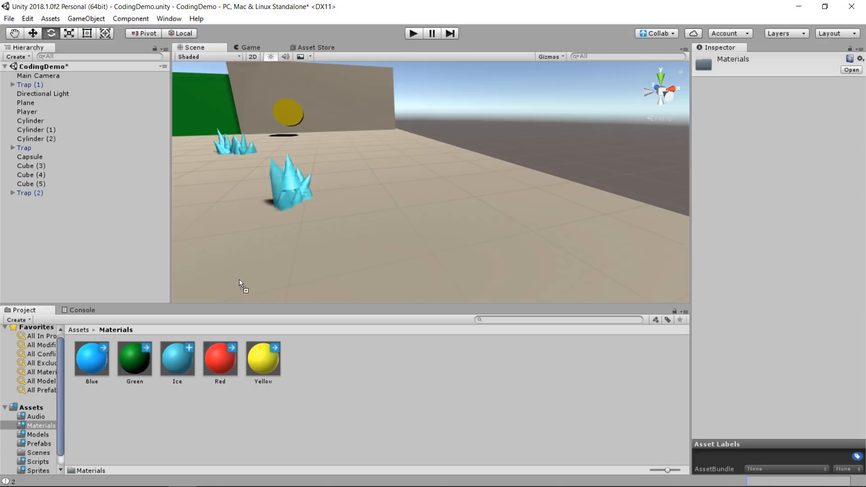
{"action": "left_click_drag", "start_coordinate": [239, 280], "coordinate": [233, 232]}
{"action": "scroll", "coordinate": [293, 185], "scroll_direction": "down", "scroll_amount": 12}
- Apply the original Trap's red material change to the prefab so every trap instance uses it
{"action": "left_click", "coordinate": [401, 186]}
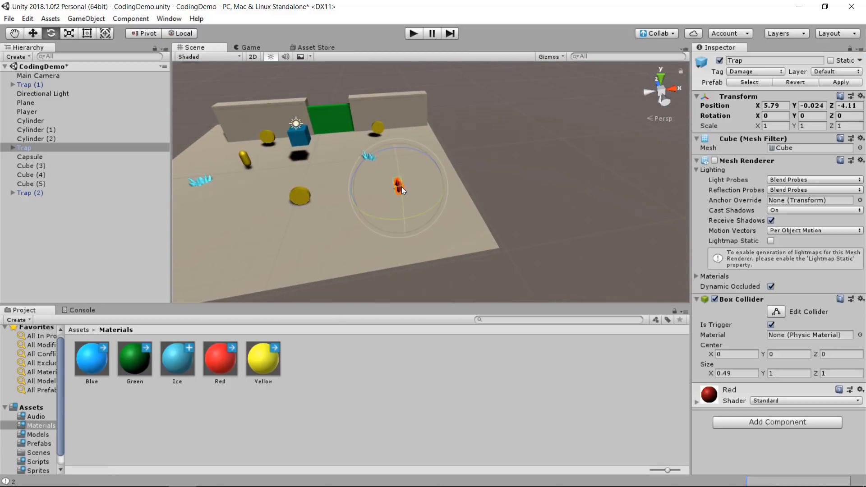
{"action": "left_click", "coordinate": [841, 82]}
{"action": "left_click_drag", "start_coordinate": [482, 178], "coordinate": [563, 206], "text": "alt"}
{"action": "scroll", "coordinate": [589, 206], "scroll_direction": "up", "scroll_amount": 6}
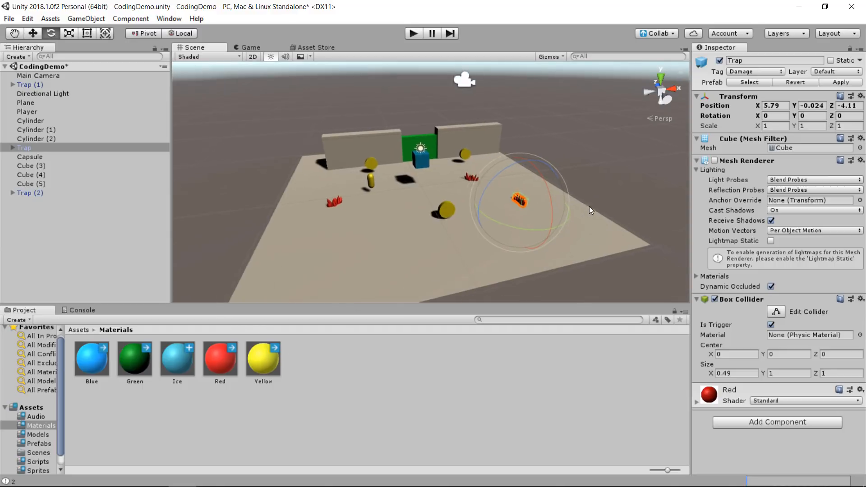
- Assign the Ice material back to the original Trap's spikes and apply the change to the prefab
{"action": "middle_click_drag", "start_coordinate": [612, 170], "coordinate": [376, 173]}
{"action": "left_click_drag", "start_coordinate": [176, 356], "coordinate": [456, 226]}
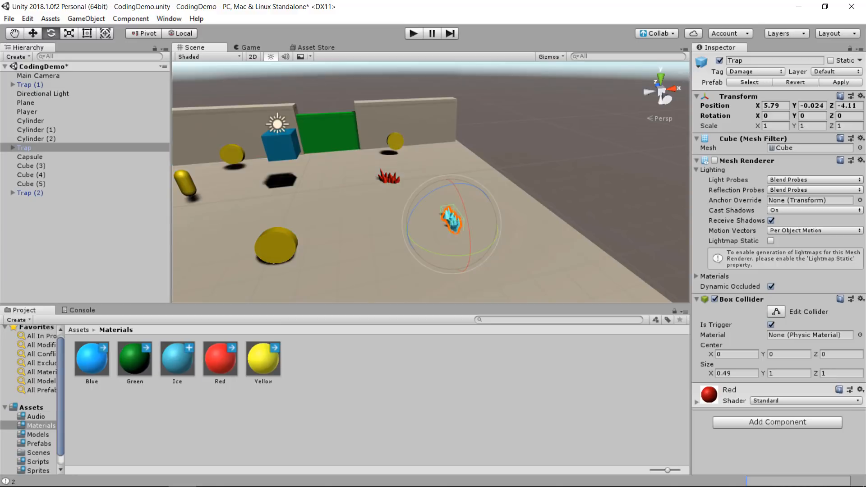
{"action": "left_click", "coordinate": [834, 83]}
{"action": "scroll", "coordinate": [216, 278], "scroll_direction": "down", "scroll_amount": 10}
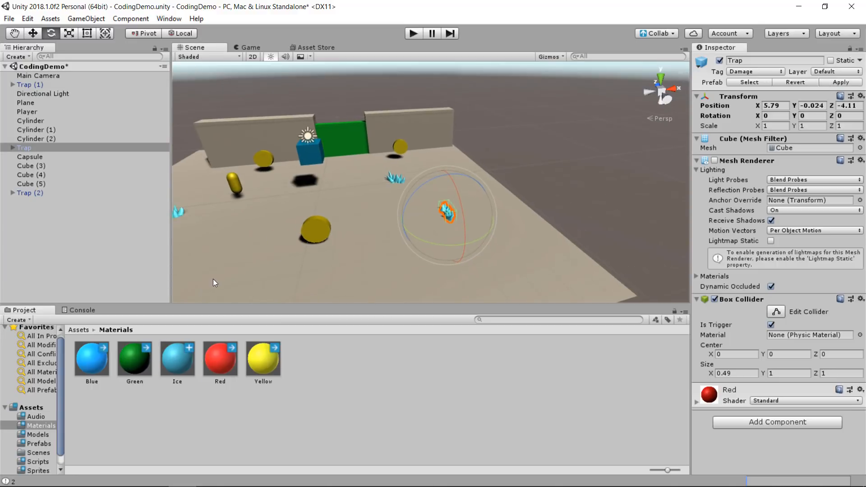
{"action": "left_click_drag", "start_coordinate": [388, 167], "coordinate": [332, 202], "text": "alt"}
{"action": "middle_click_drag", "start_coordinate": [381, 236], "coordinate": [388, 261]}
{"action": "scroll", "coordinate": [388, 260], "scroll_direction": "up", "scroll_amount": 3}
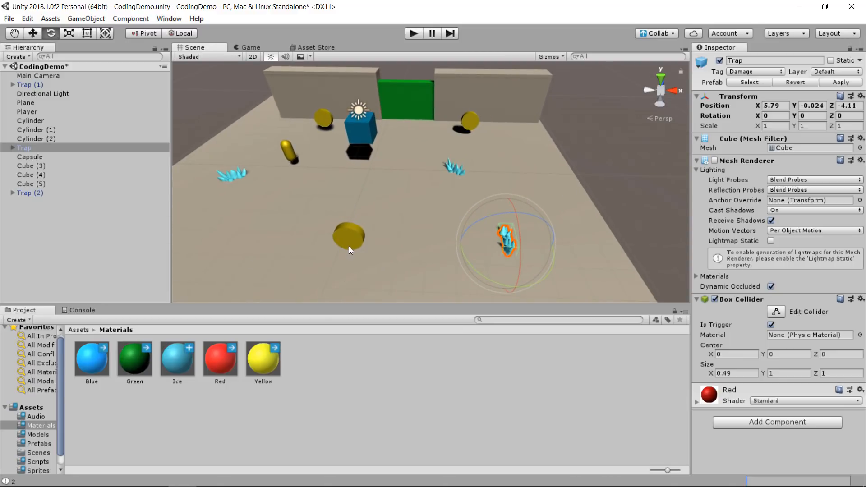
- Create a folder named Animations in Assets
{"action": "left_click", "coordinate": [349, 247]}
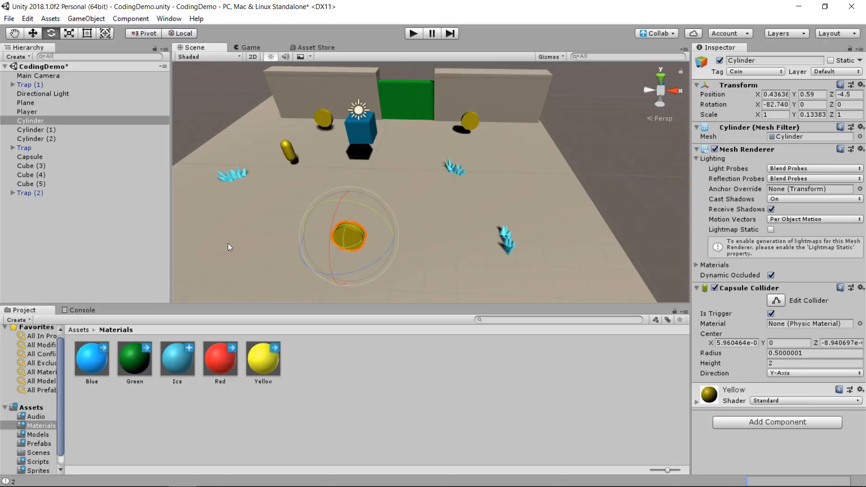
{"action": "left_click", "coordinate": [80, 329]}
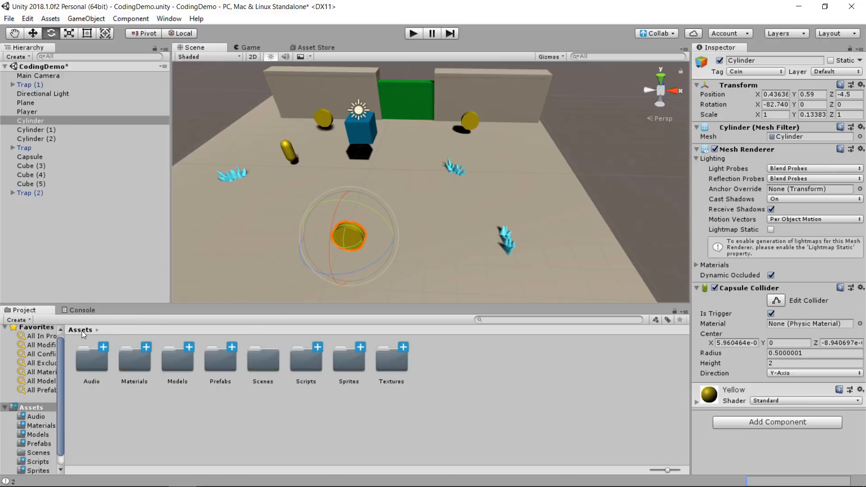
{"action": "right_click", "coordinate": [159, 426]}
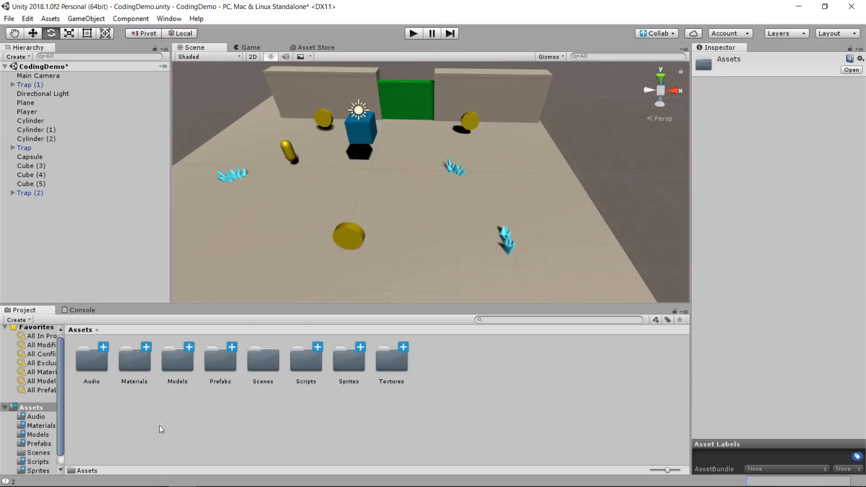
{"action": "mouse_move", "coordinate": [283, 179]}
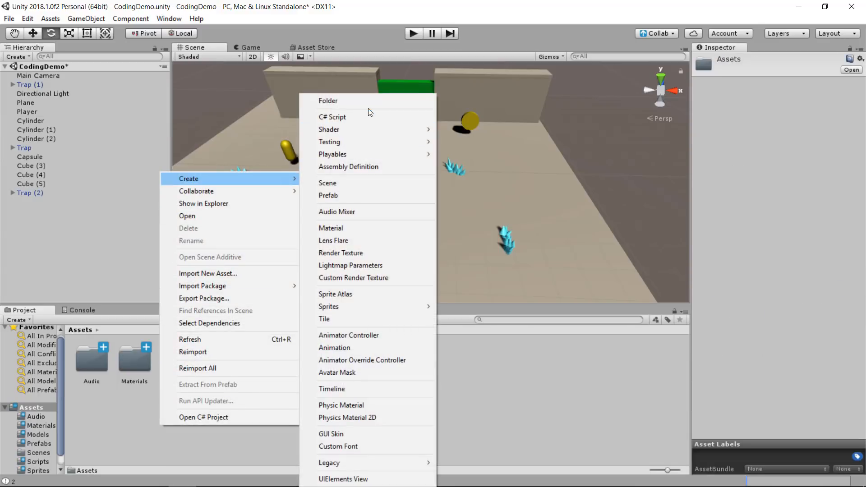
{"action": "left_click", "coordinate": [368, 104]}
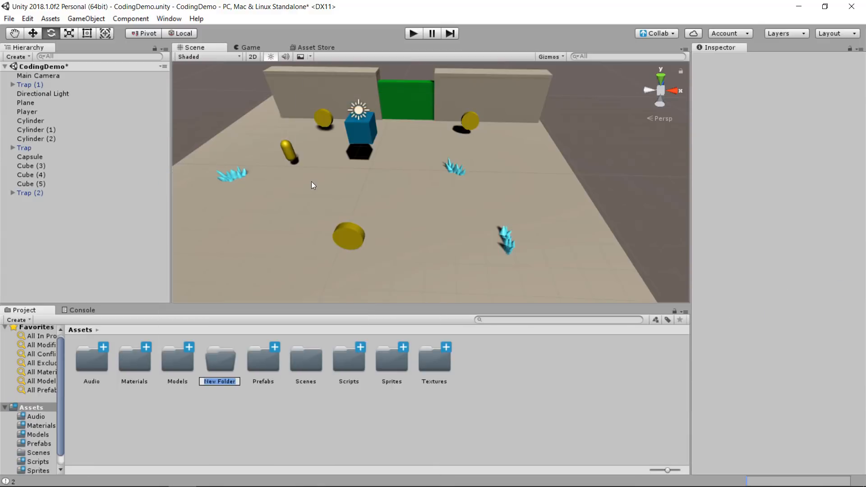
{"action": "type", "text": "Animations"}
{"action": "key", "text": "Return"}
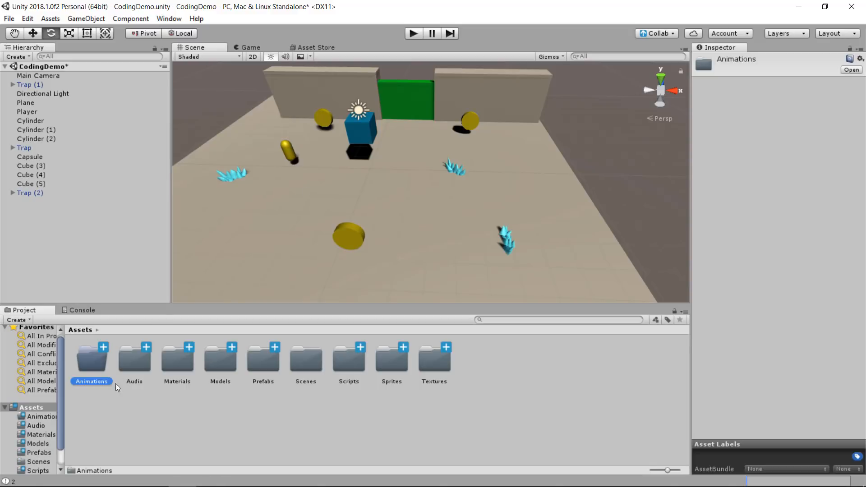
- Create an animation clip named Spin in the Animations folder
{"action": "double_click", "coordinate": [89, 365]}
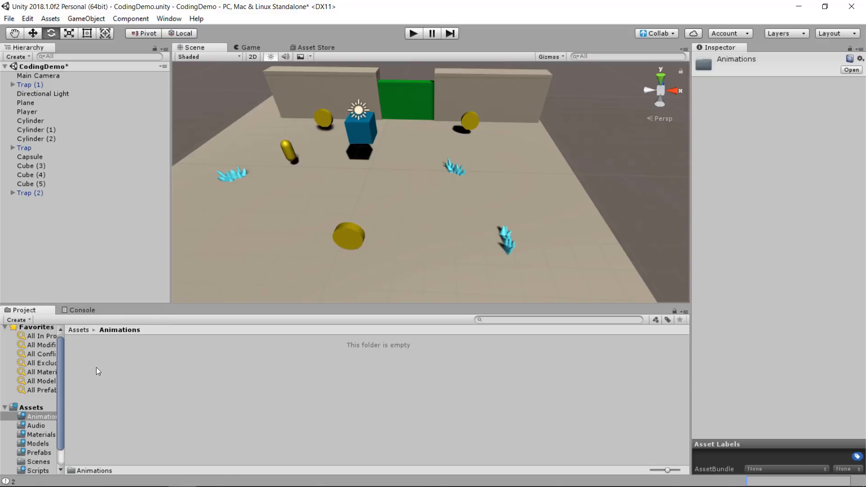
{"action": "right_click", "coordinate": [138, 383]}
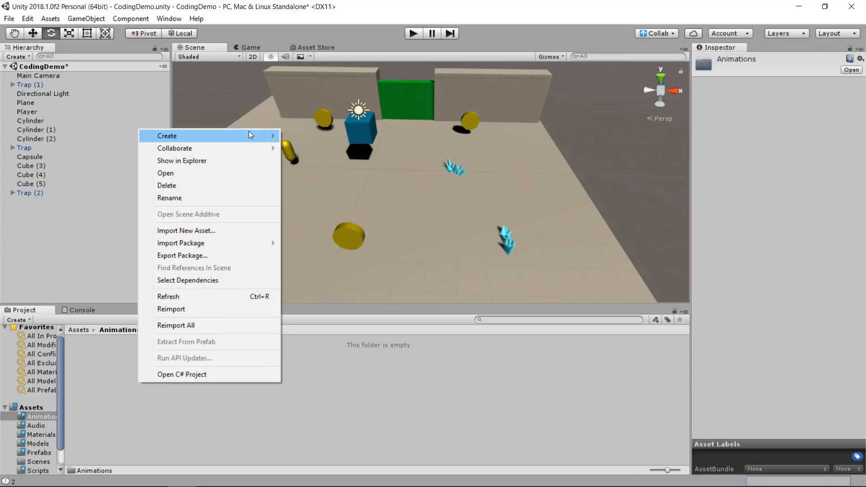
{"action": "mouse_move", "coordinate": [248, 133]}
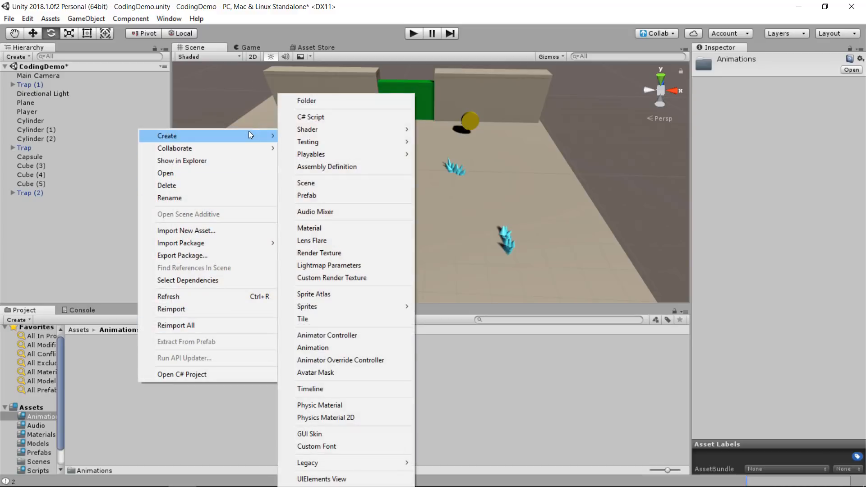
{"action": "left_click", "coordinate": [333, 348]}
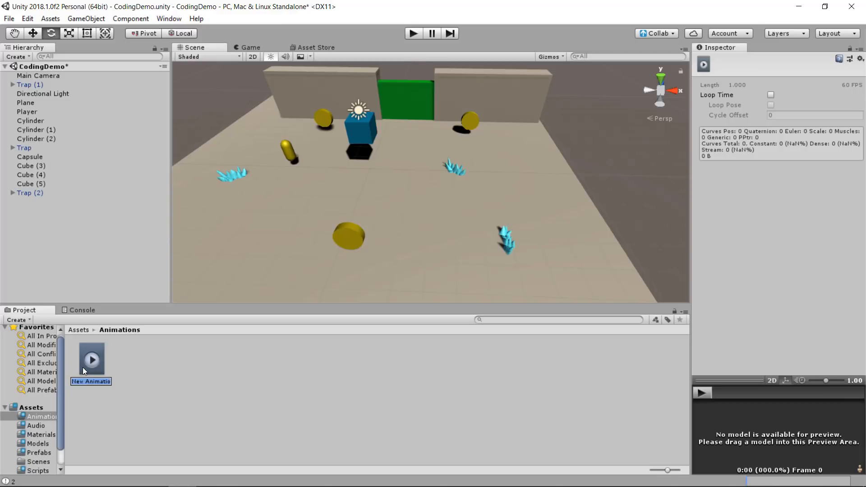
{"action": "type", "text": "Spin"}
{"action": "key", "text": "Return"}
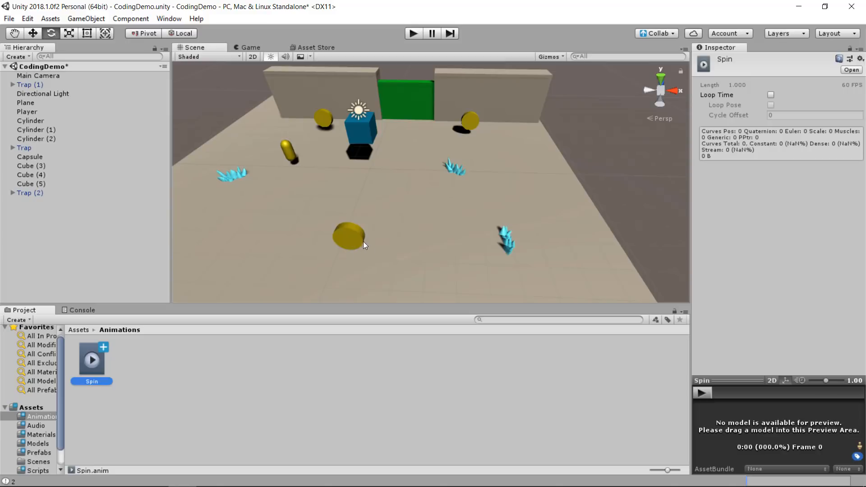
- Attach the Spin animation clip to the front coin (Cylinder) and view the coin's Animator settings
{"action": "left_click", "coordinate": [347, 235]}
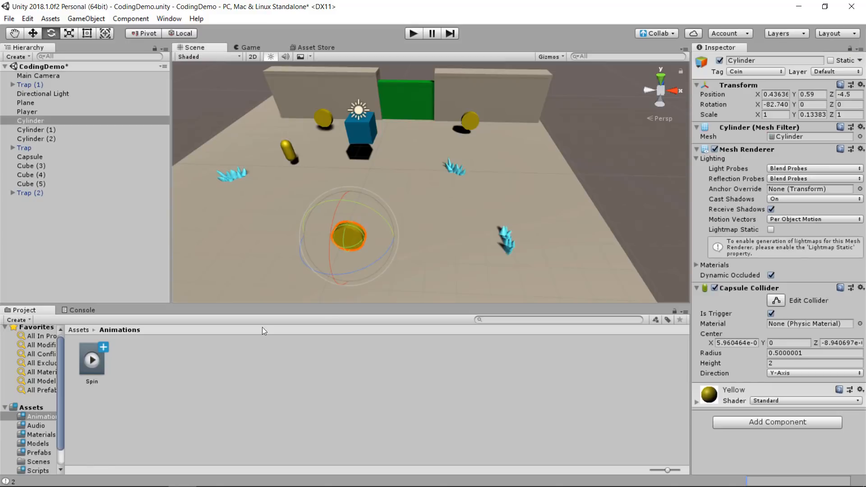
{"action": "left_click_drag", "start_coordinate": [88, 362], "coordinate": [787, 440]}
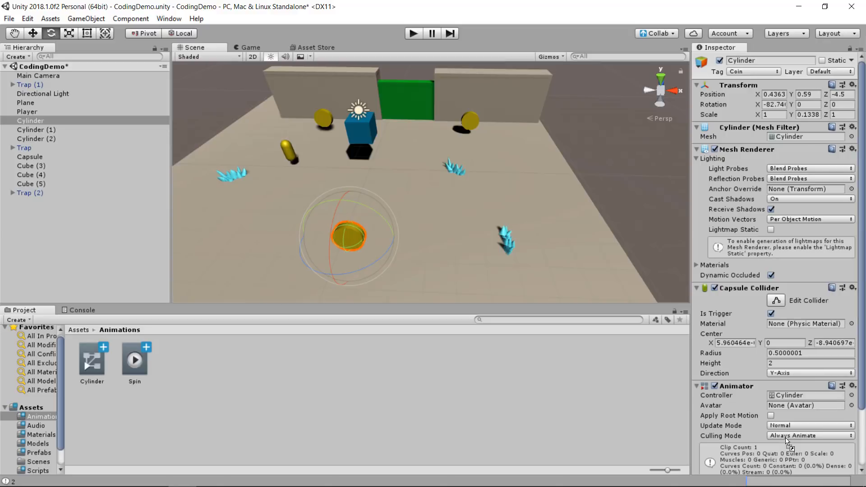
{"action": "scroll", "coordinate": [767, 440], "scroll_direction": "down", "scroll_amount": 3}
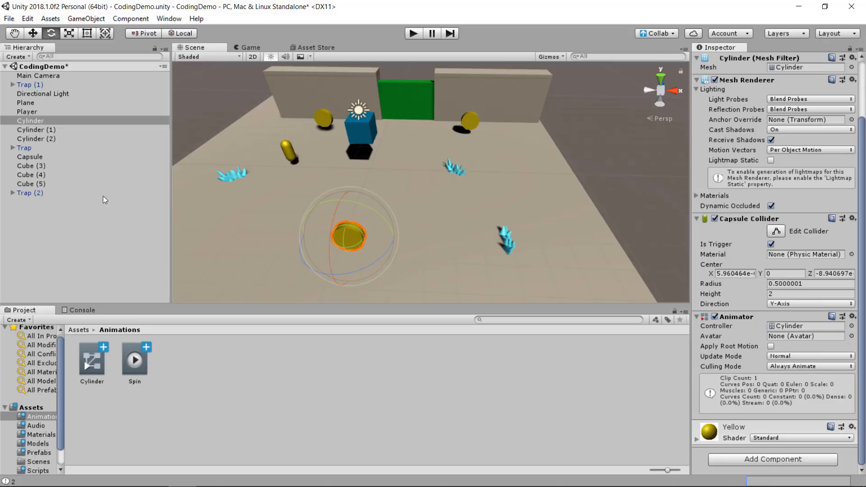
- Open the Animation window for the Cylinder coin and add its Transform Rotation property to the Spin clip
{"action": "left_click", "coordinate": [48, 121]}
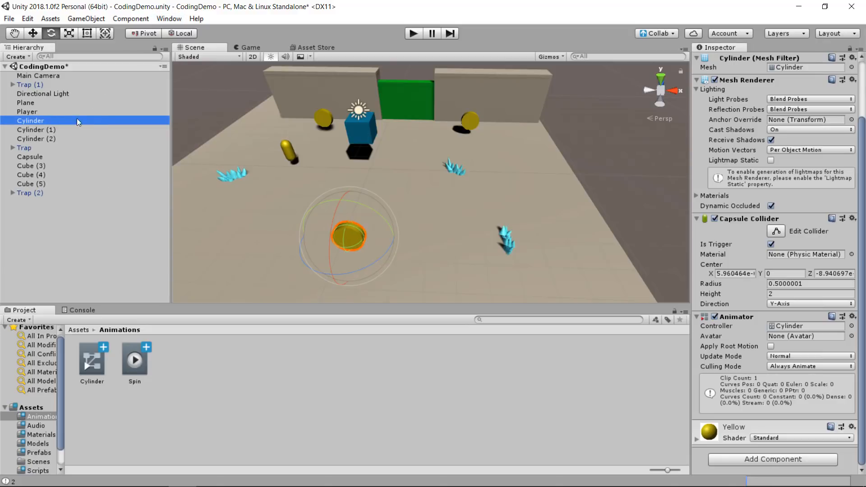
{"action": "left_click", "coordinate": [169, 19]}
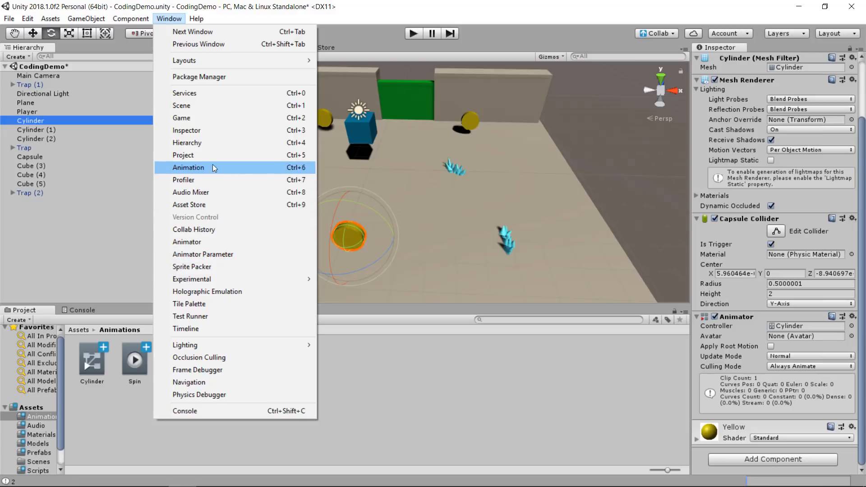
{"action": "left_click", "coordinate": [206, 169]}
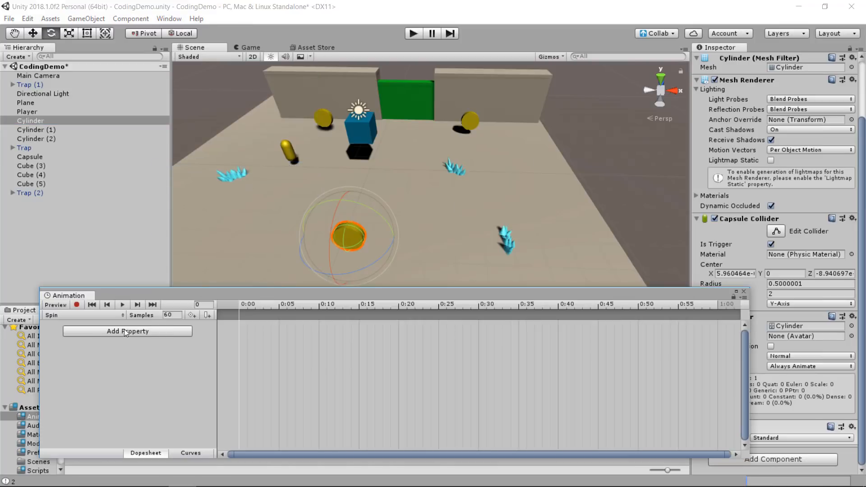
{"action": "left_click", "coordinate": [125, 333]}
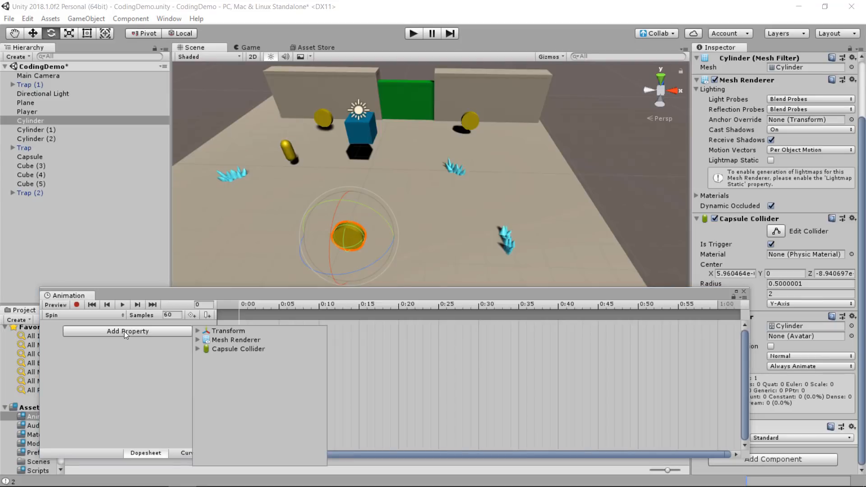
{"action": "left_click", "coordinate": [199, 331]}
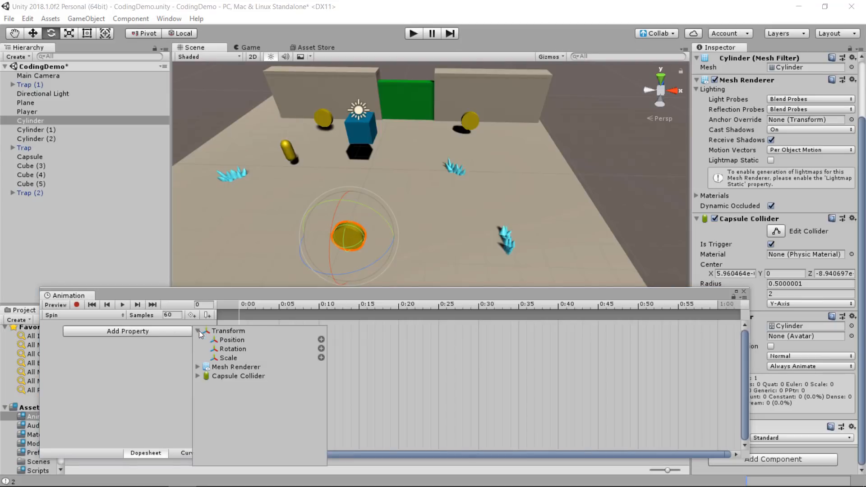
{"action": "left_click", "coordinate": [247, 348]}
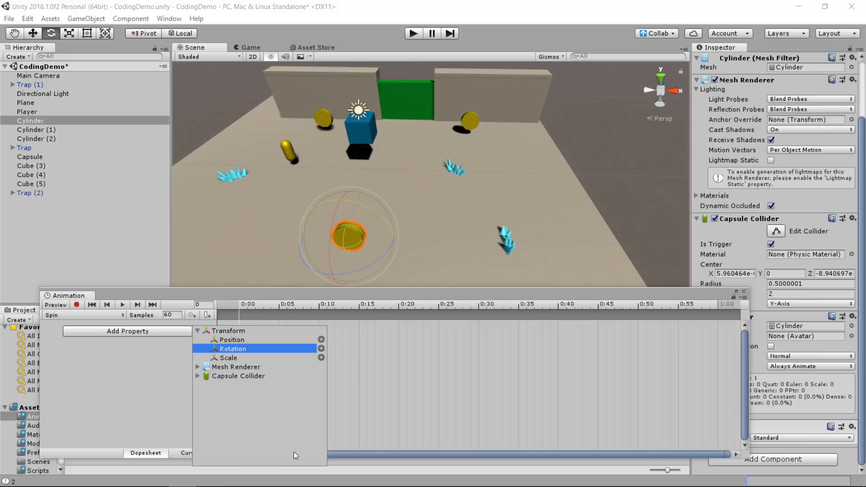
{"action": "left_click", "coordinate": [321, 349]}
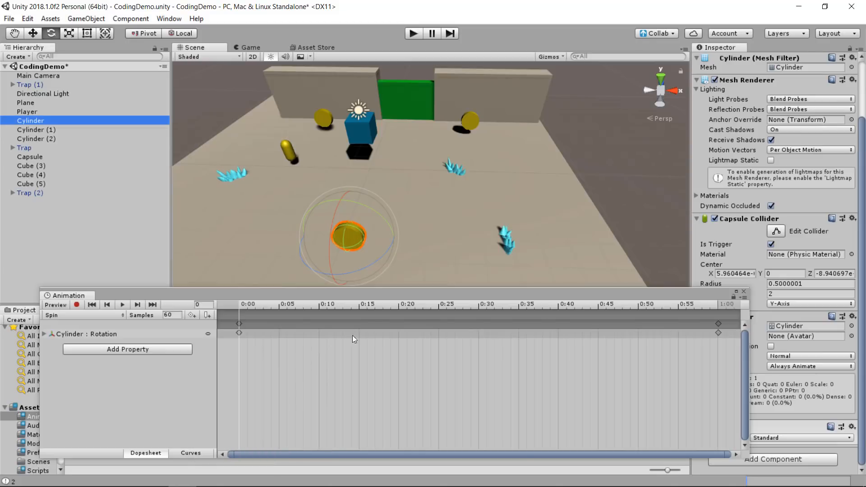
- Delete the Spin clip's rotation keyframe at 1:00
{"action": "left_click", "coordinate": [238, 323]}
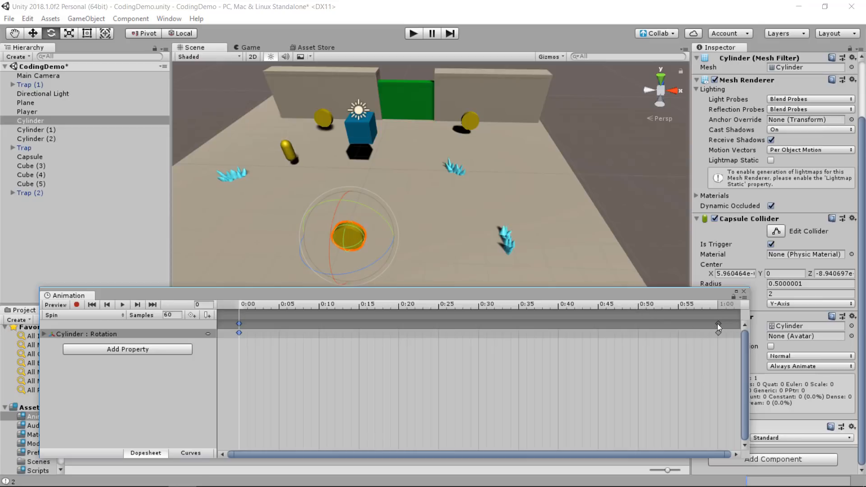
{"action": "left_click", "coordinate": [407, 321]}
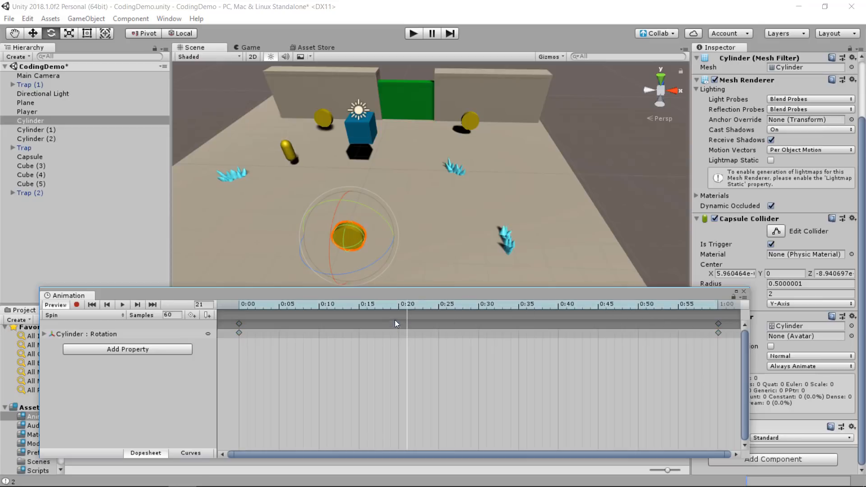
{"action": "left_click_drag", "start_coordinate": [408, 305], "coordinate": [703, 318]}
{"action": "left_click", "coordinate": [719, 324]}
{"action": "key", "text": "Delete"}
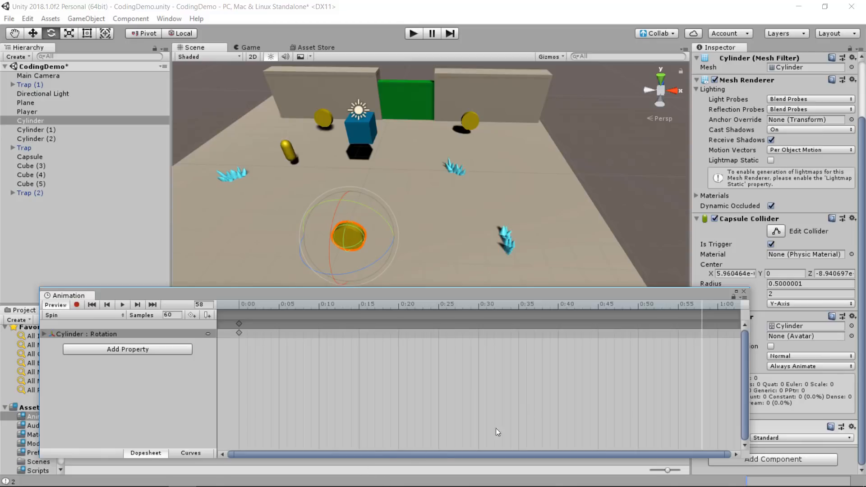
- Add a keyframe at 2:00 in the Spin clip with Rotation.y set to 360
{"action": "mouse_move", "coordinate": [718, 308]}
{"action": "left_mouse_down"}
{"action": "mouse_move", "coordinate": [694, 318]}
{"action": "mouse_move", "coordinate": [717, 312]}
{"action": "left_mouse_up"}
{"action": "scroll", "coordinate": [618, 361], "scroll_direction": "down", "scroll_amount": 5}
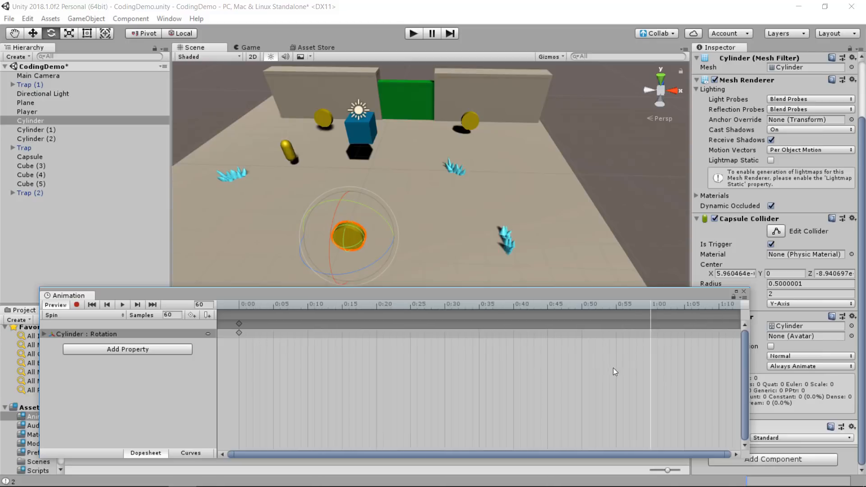
{"action": "scroll", "coordinate": [580, 393], "scroll_direction": "down", "scroll_amount": 2}
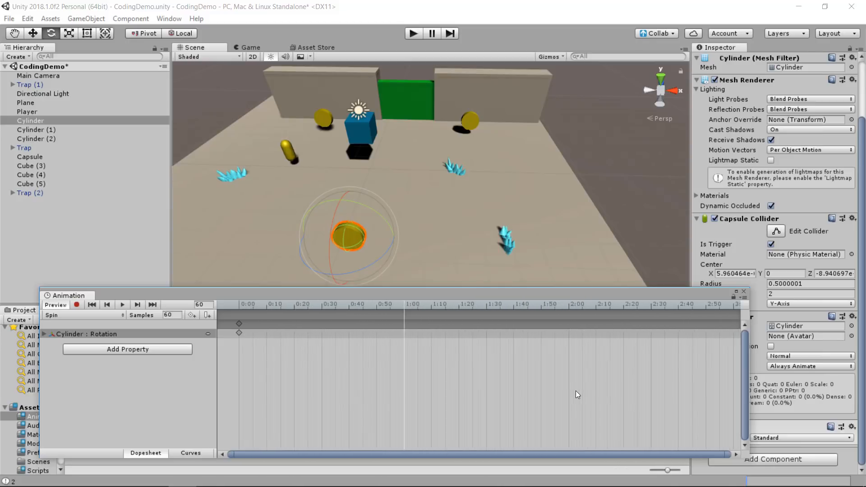
{"action": "left_click_drag", "start_coordinate": [412, 307], "coordinate": [568, 309]}
{"action": "left_click", "coordinate": [44, 333]}
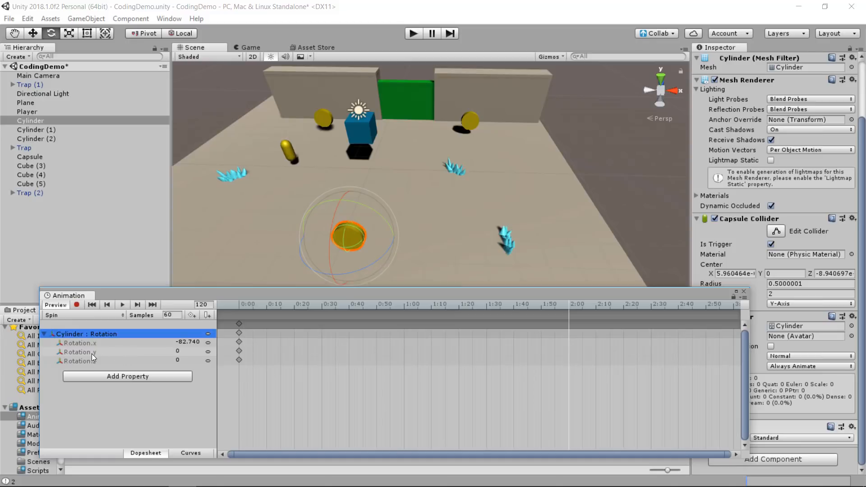
{"action": "left_click", "coordinate": [181, 350]}
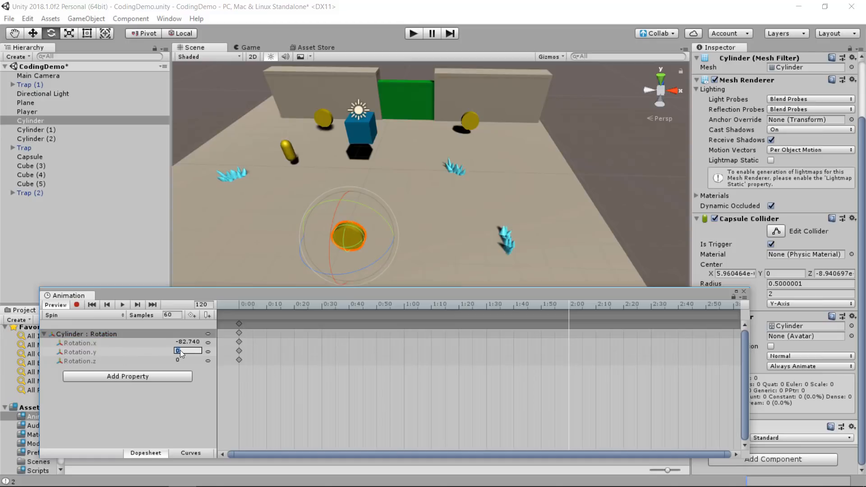
{"action": "type", "text": "360"}
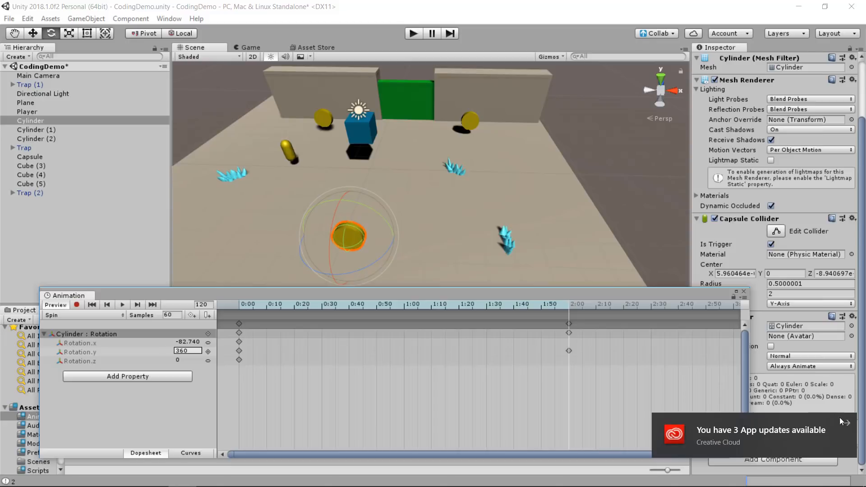
{"action": "left_click", "coordinate": [848, 425]}
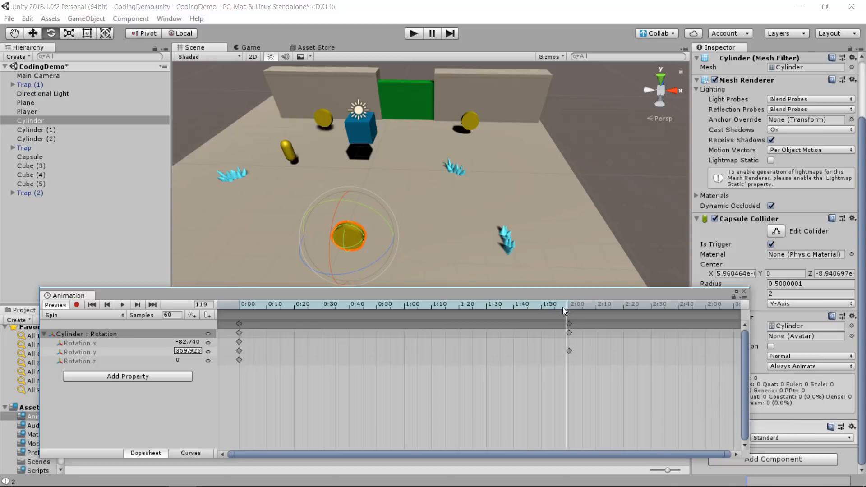
- Play back the Spin clip and frame its full rotation curves to examine how the spin speed changes
{"action": "left_click_drag", "start_coordinate": [562, 307], "coordinate": [237, 325]}
{"action": "left_click", "coordinate": [120, 306]}
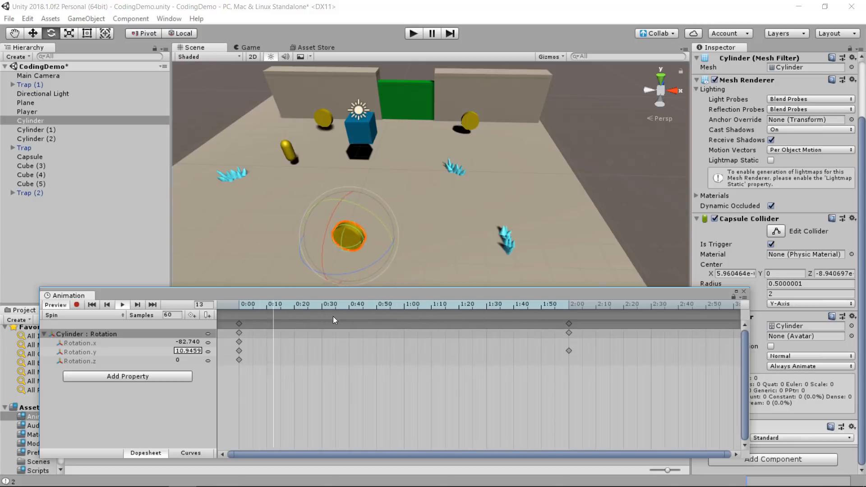
{"action": "left_click", "coordinate": [182, 453]}
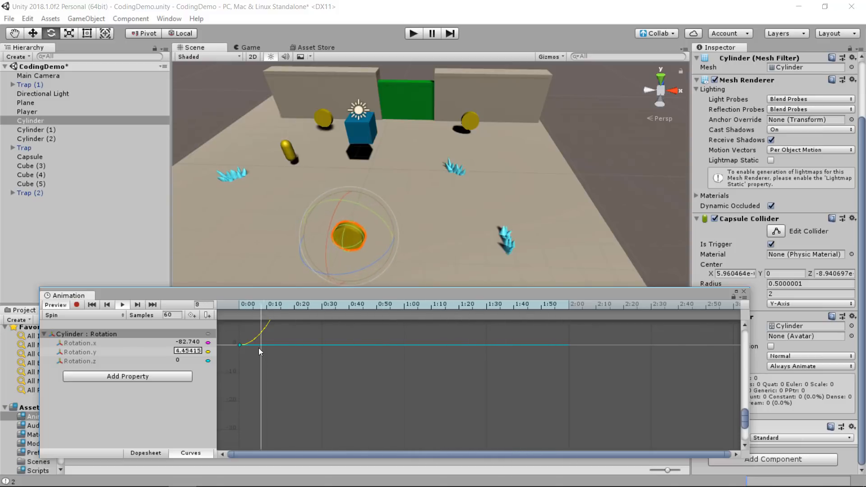
{"action": "scroll", "coordinate": [248, 344], "scroll_direction": "down", "scroll_amount": 3}
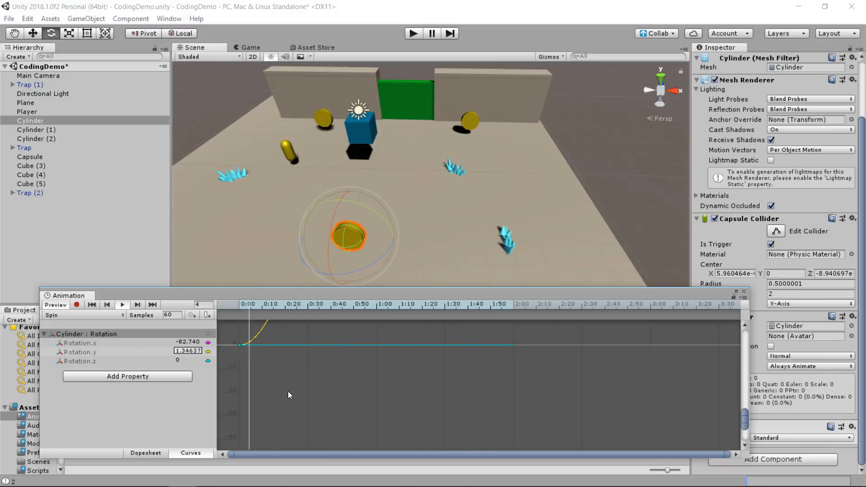
{"action": "key", "text": "f"}
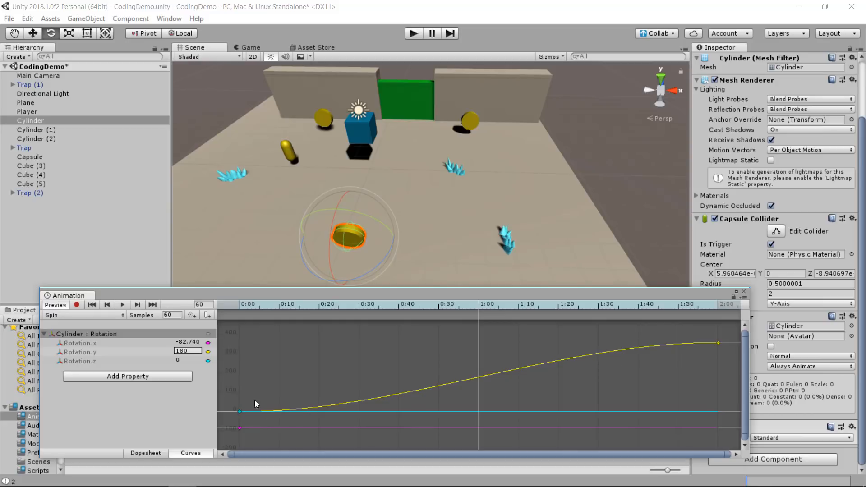
{"action": "left_click_drag", "start_coordinate": [340, 304], "coordinate": [722, 285]}
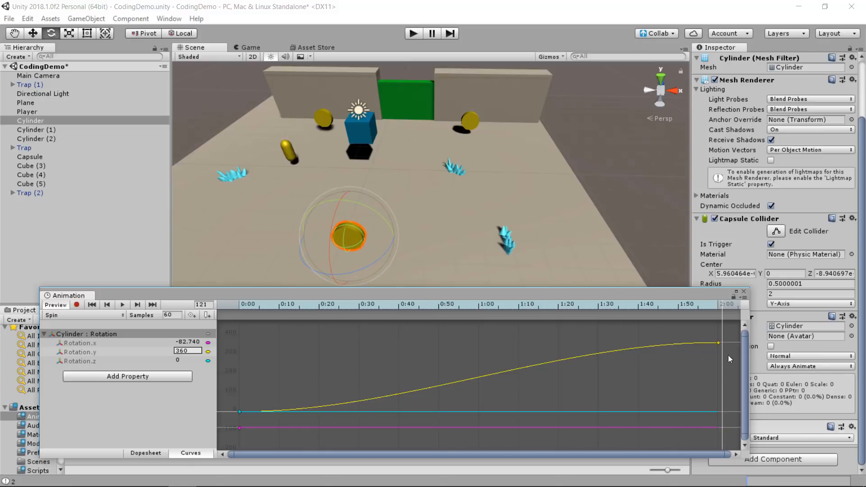
- Straighten the Rotation.y curve by adjusting the tangents of its first and last keyframes, and preview the constant-speed spin
{"action": "left_click", "coordinate": [718, 343]}
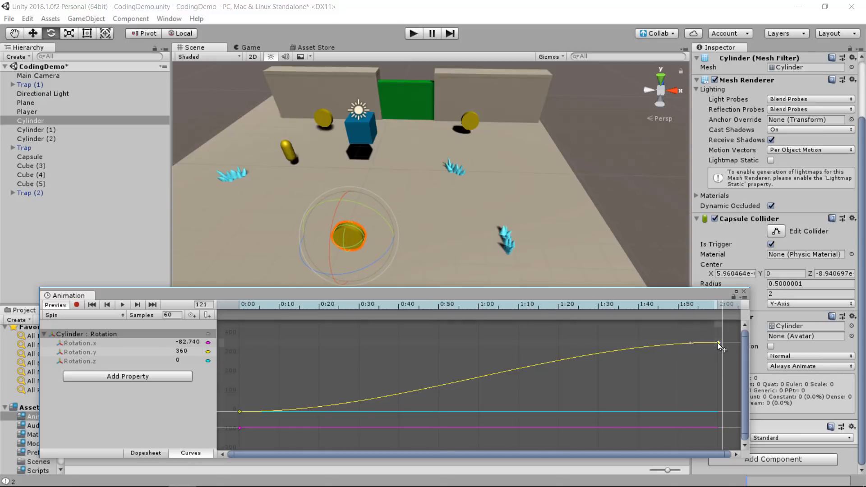
{"action": "left_click_drag", "start_coordinate": [691, 342], "coordinate": [691, 346]}
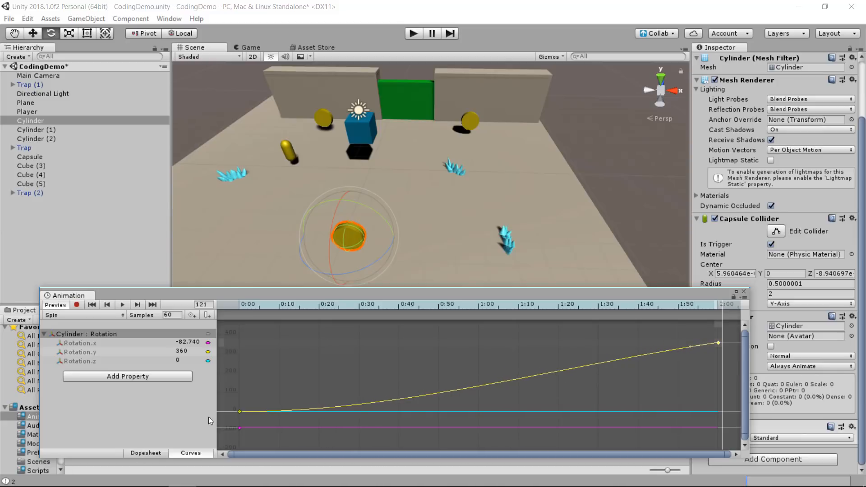
{"action": "left_click", "coordinate": [240, 412]}
{"action": "left_click_drag", "start_coordinate": [266, 410], "coordinate": [268, 407]}
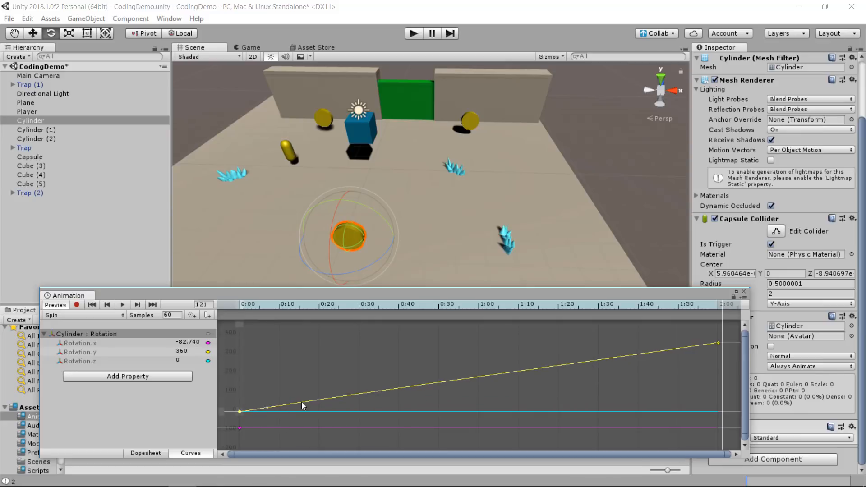
{"action": "left_click", "coordinate": [718, 343]}
{"action": "left_click_drag", "start_coordinate": [689, 346], "coordinate": [688, 347]}
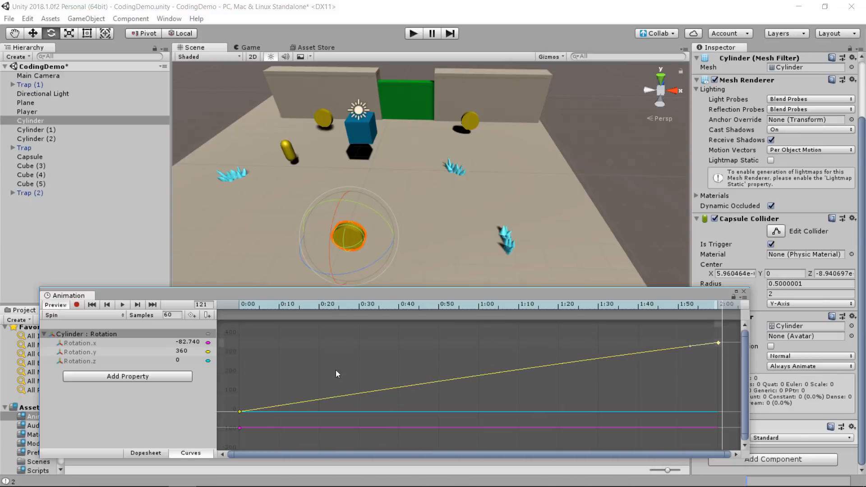
{"action": "left_click", "coordinate": [123, 304]}
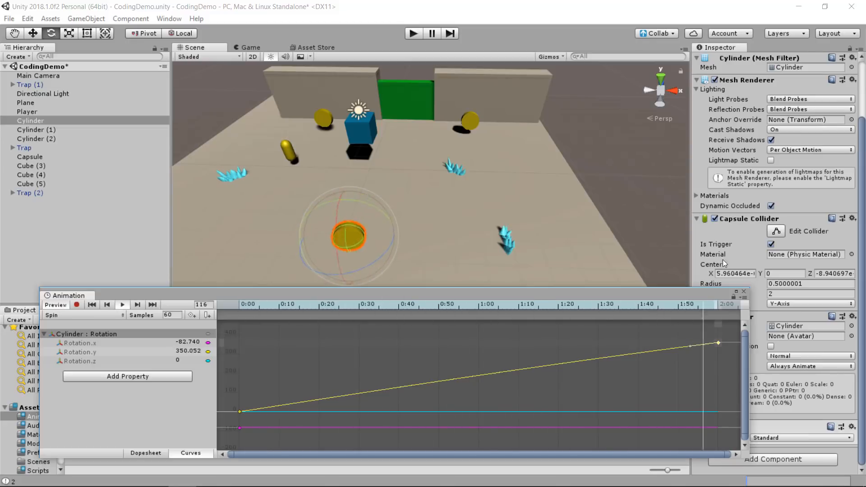
{"action": "left_click", "coordinate": [744, 292]}
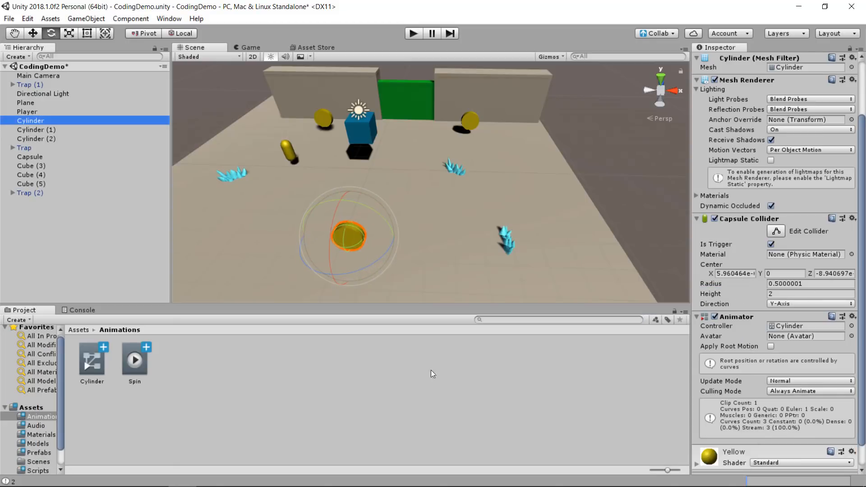
- Enable Loop Time on the Spin animation clip
{"action": "left_click", "coordinate": [131, 367]}
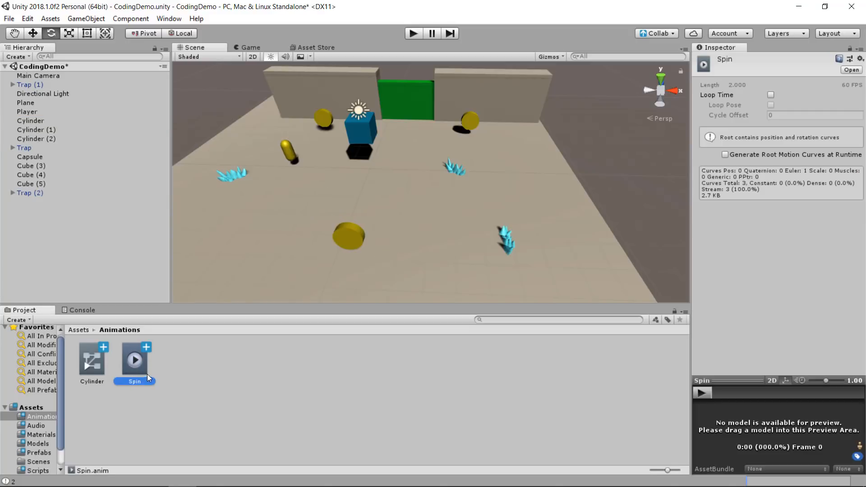
{"action": "left_click", "coordinate": [771, 95]}
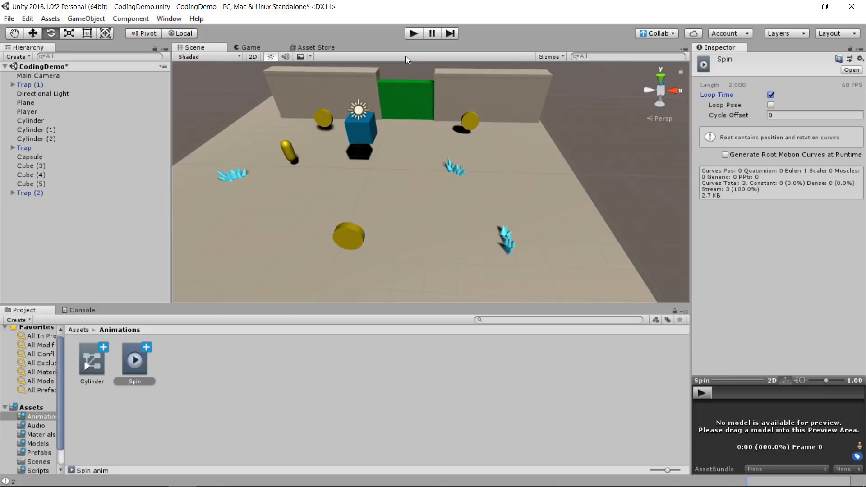
- Play-test the scene to check the front coin's looping spin, steering the player cube into the coin, and stop the game
{"action": "left_click", "coordinate": [413, 34]}
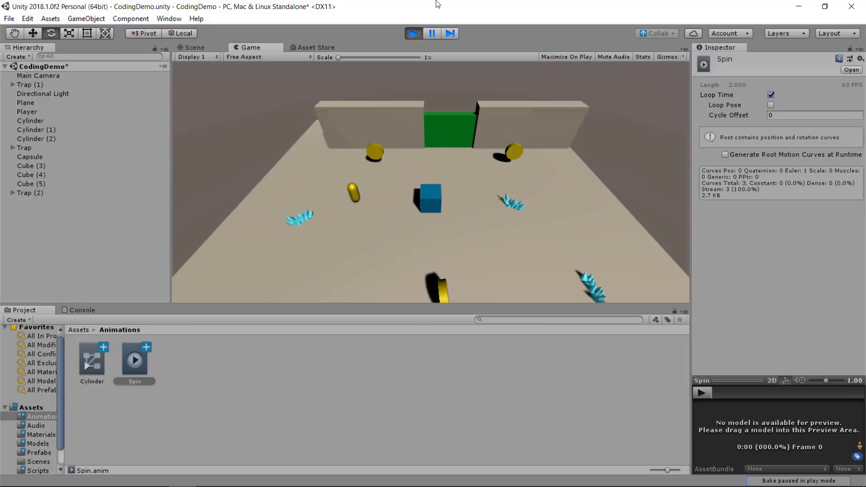
{"action": "key", "text": "s"}
{"action": "key", "text": "d"}
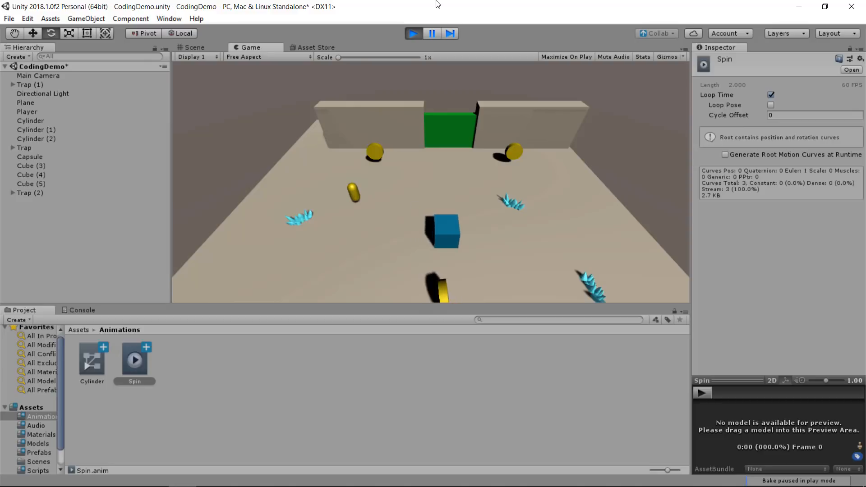
{"action": "key", "text": "a"}
{"action": "key", "text": "w"}
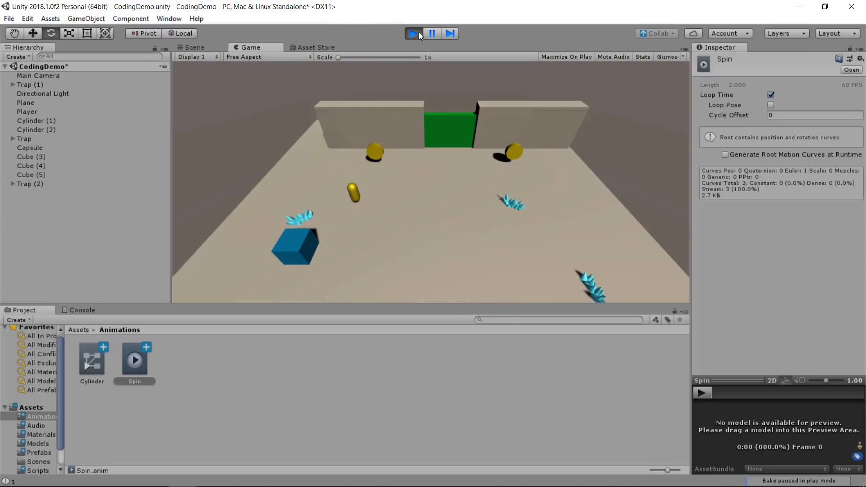
{"action": "left_click", "coordinate": [418, 32]}
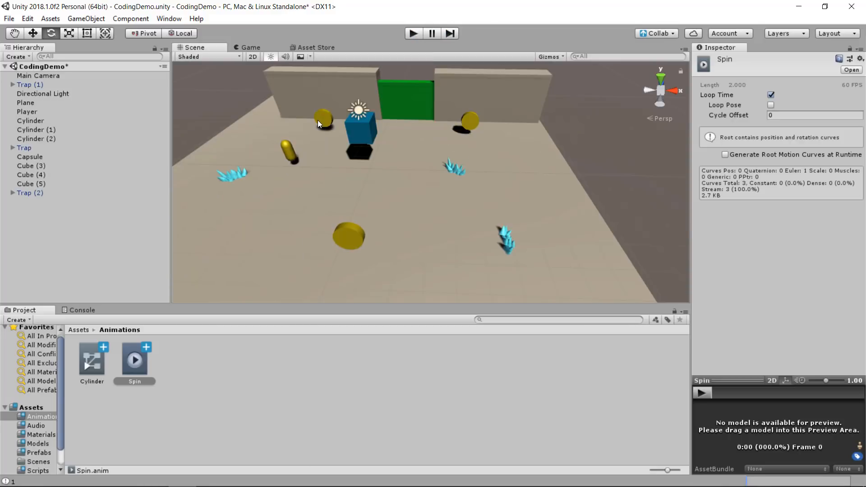
- Rename the animated front coin object from Cylinder to Coin
{"action": "left_click", "coordinate": [348, 245]}
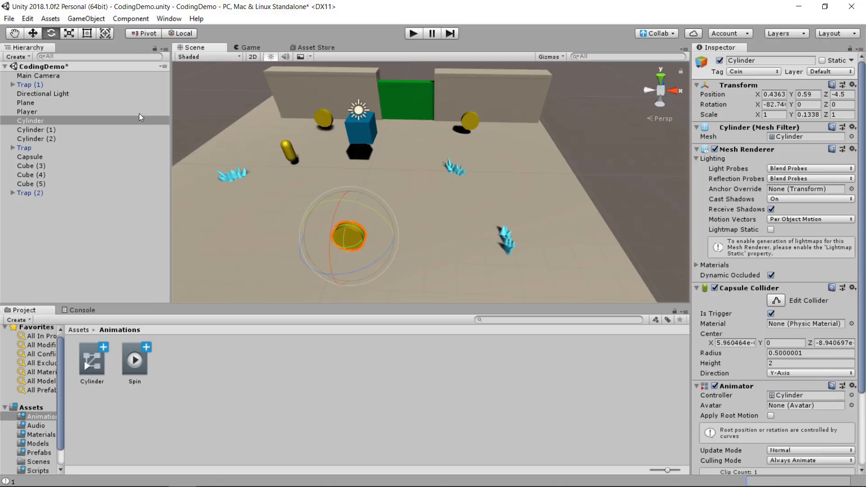
{"action": "left_click", "coordinate": [42, 86]}
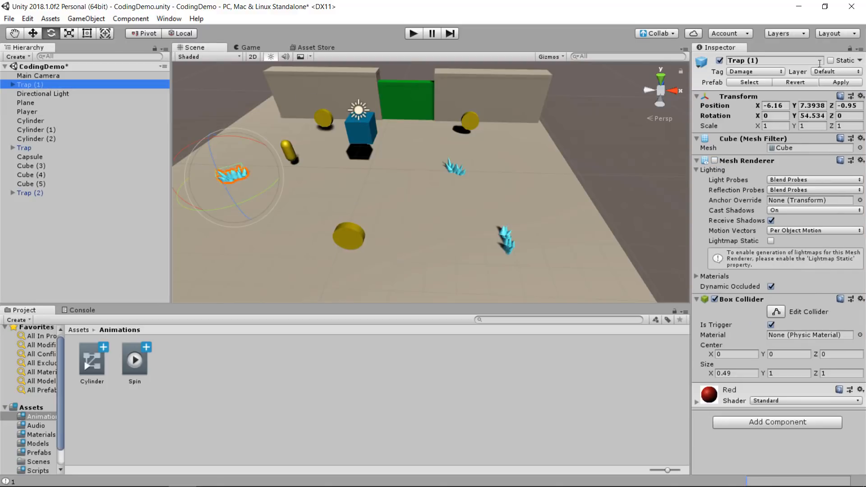
{"action": "left_click", "coordinate": [357, 243]}
{"action": "left_click", "coordinate": [52, 122]}
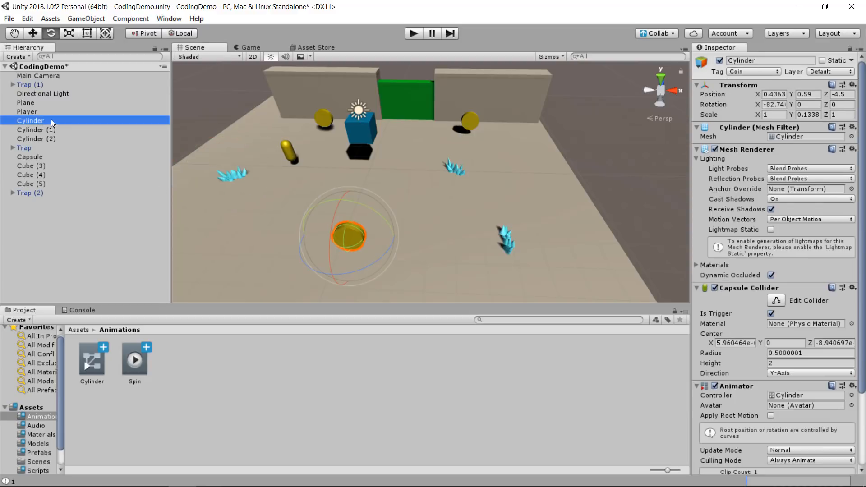
{"action": "key", "text": "F2"}
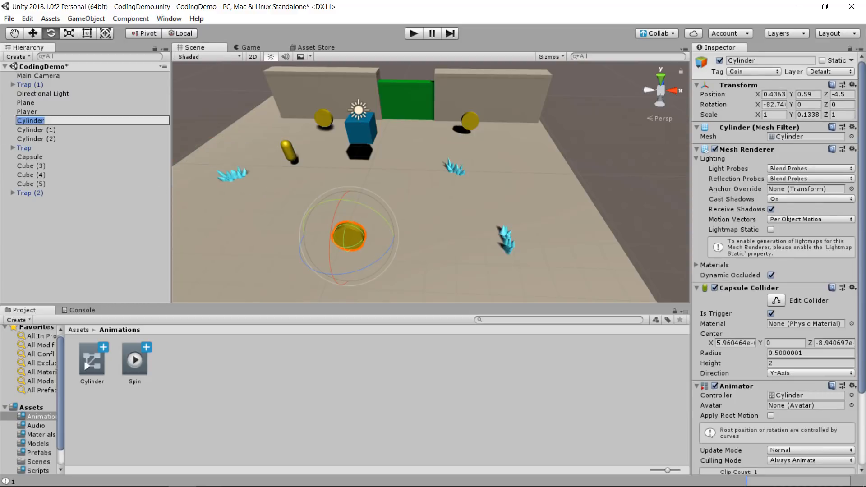
{"action": "mouse_move", "coordinate": [13, 486]}
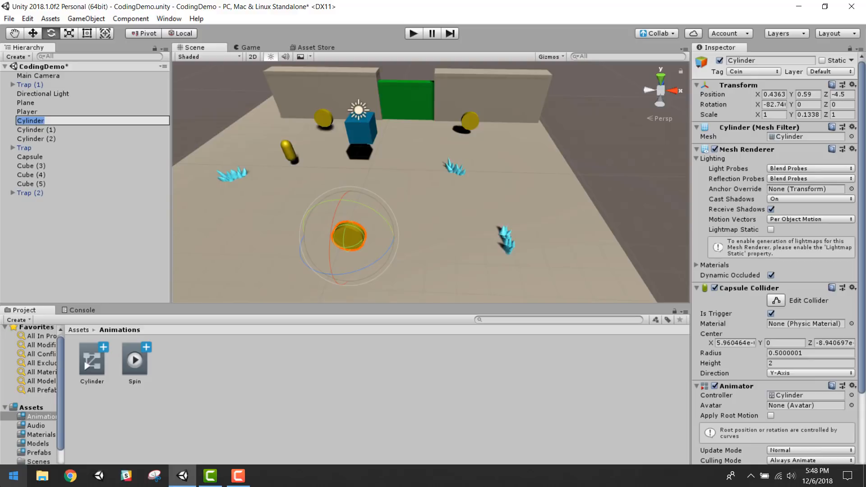
{"action": "type", "text": "Coin"}
{"action": "key", "text": "Return"}
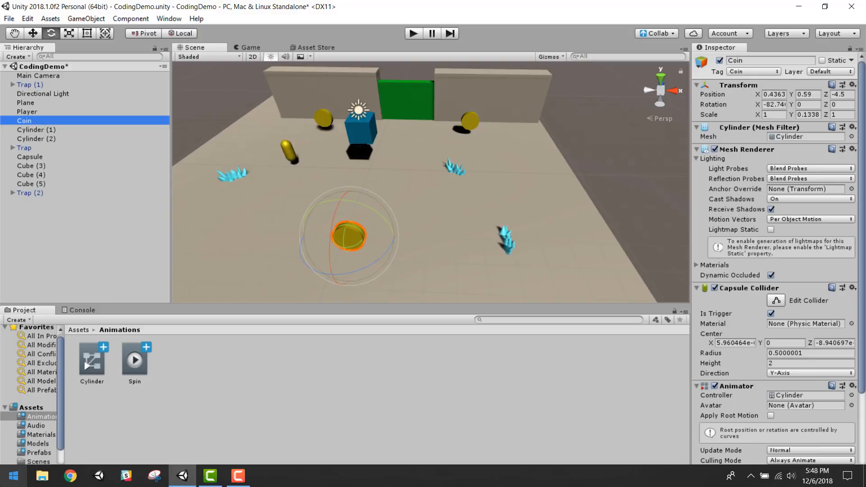
- Make a prefab from the Coin object in the Prefabs folder and check its Animator component
{"action": "left_click", "coordinate": [72, 331]}
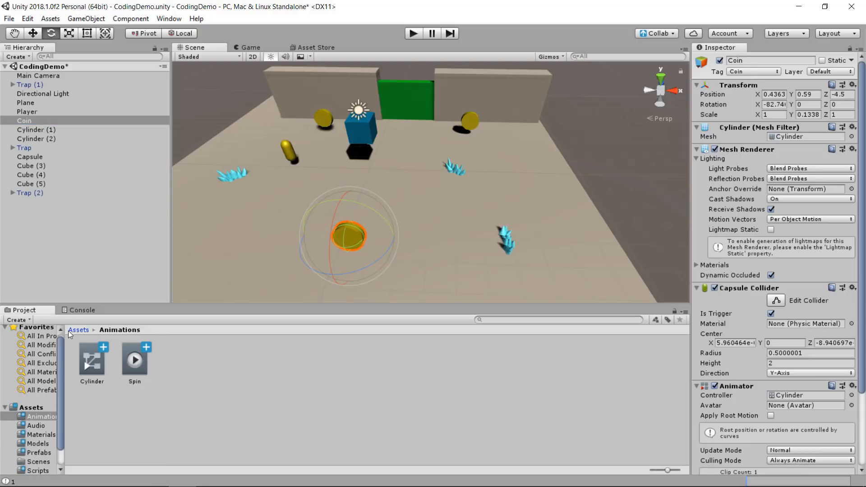
{"action": "double_click", "coordinate": [269, 368]}
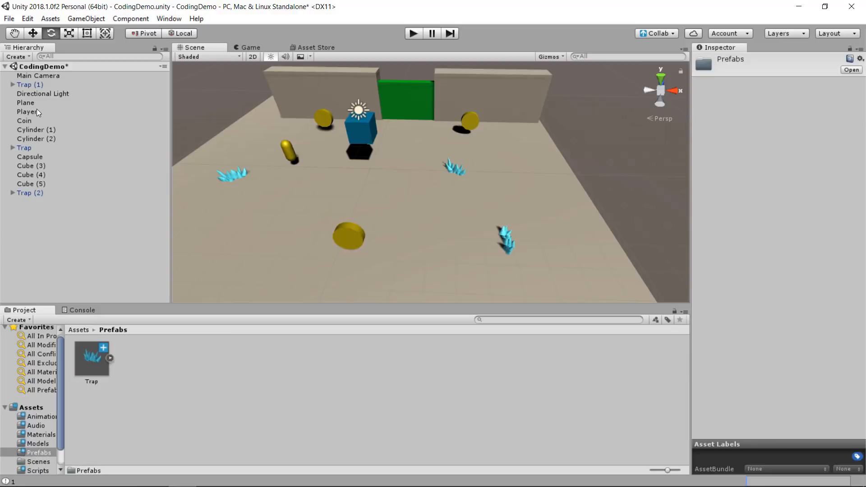
{"action": "left_click", "coordinate": [37, 122]}
{"action": "left_click_drag", "start_coordinate": [125, 203], "coordinate": [168, 362]}
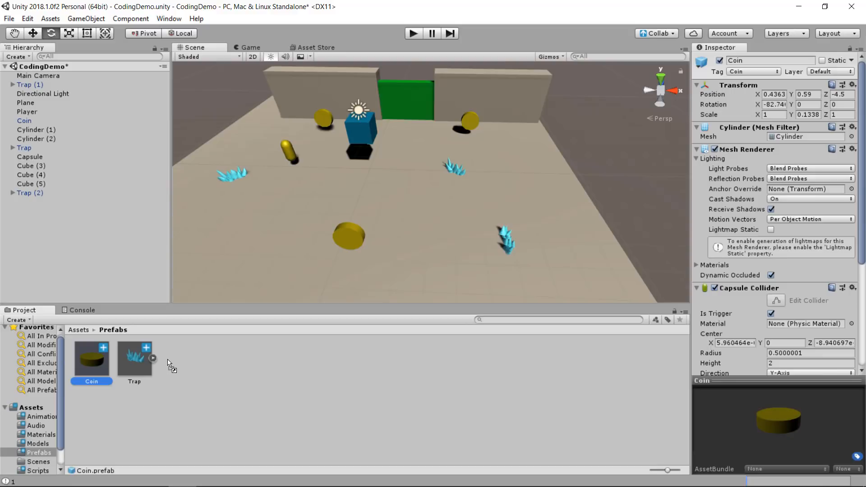
{"action": "scroll", "coordinate": [818, 248], "scroll_direction": "down", "scroll_amount": 5}
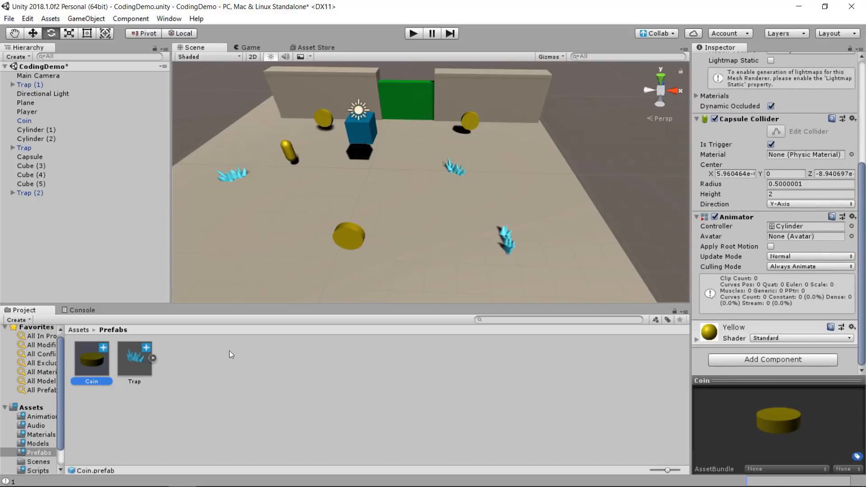
- Delete the two remaining non-prefab coins near the back walls, Cylinder (1) and Cylinder (2)
{"action": "left_click", "coordinate": [325, 119]}
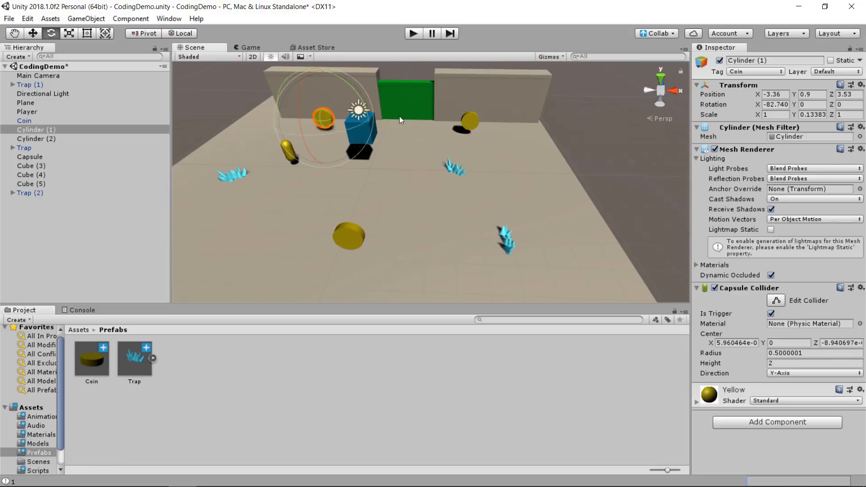
{"action": "key", "text": "Delete"}
{"action": "left_click", "coordinate": [468, 118]}
{"action": "key", "text": "Delete"}
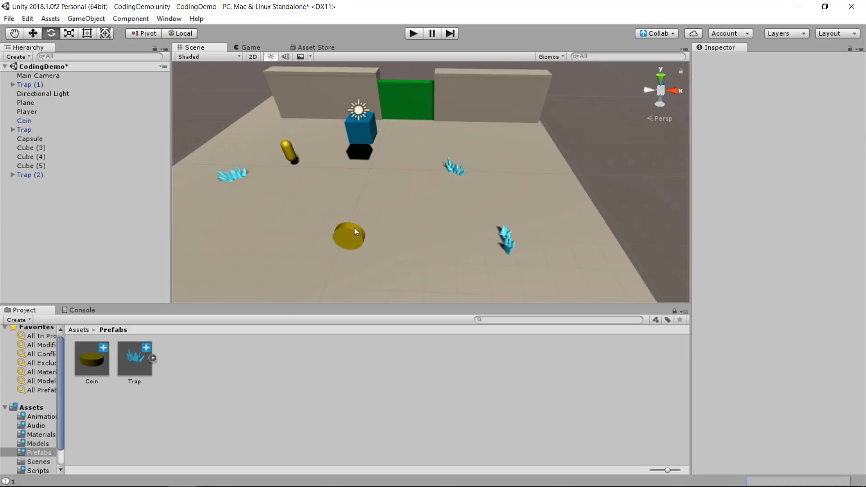
- Place a Coin prefab instance at about X -4.47, Y 0.71, Z 2.74 and a duplicate at about X 6.02, Y 1.12, Z -0.47
{"action": "left_click_drag", "start_coordinate": [80, 354], "coordinate": [318, 172]}
{"action": "left_click_drag", "start_coordinate": [304, 123], "coordinate": [304, 140]}
{"action": "key", "text": "w"}
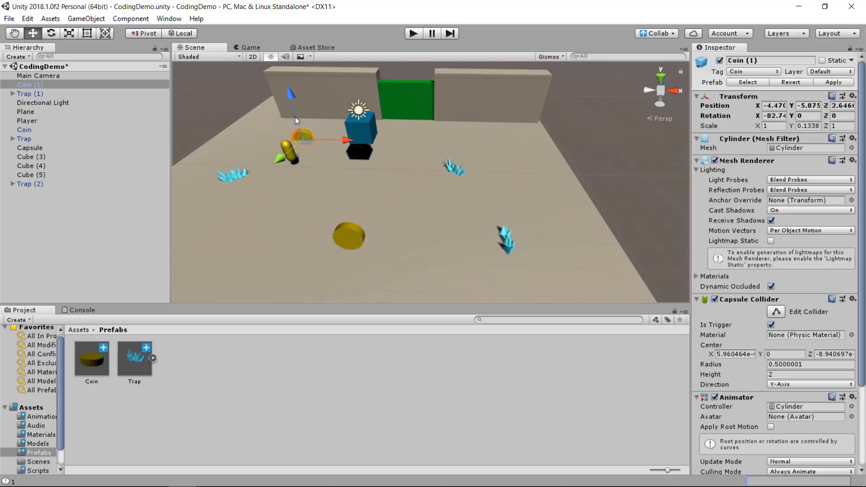
{"action": "left_click_drag", "start_coordinate": [296, 106], "coordinate": [290, 90]}
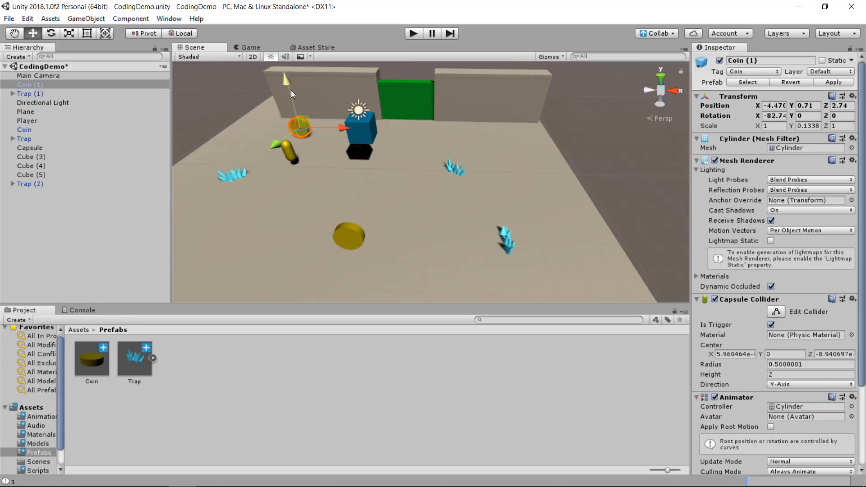
{"action": "key", "text": "ctrl+d"}
{"action": "left_click_drag", "start_coordinate": [342, 131], "coordinate": [499, 168]}
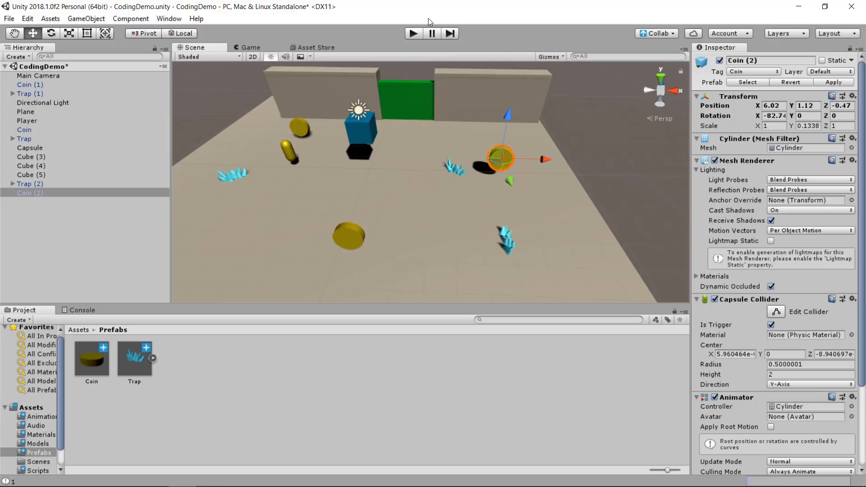
- Play-test the scene to check the prefab coins' spin, collect coins with the player cube, and stop the game
{"action": "left_click", "coordinate": [412, 34]}
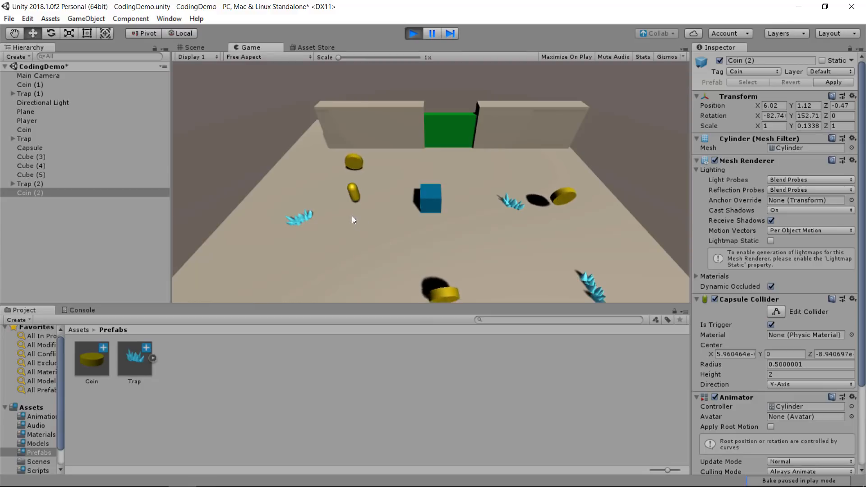
{"action": "key", "text": "Right"}
{"action": "key", "text": "Left"}
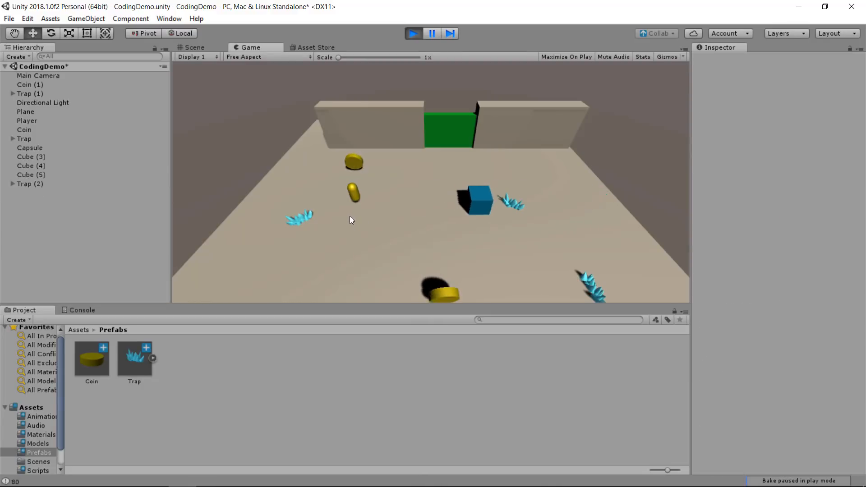
{"action": "key", "text": "Down"}
{"action": "key", "text": "Right"}
{"action": "key", "text": "Down"}
{"action": "key", "text": "Left"}
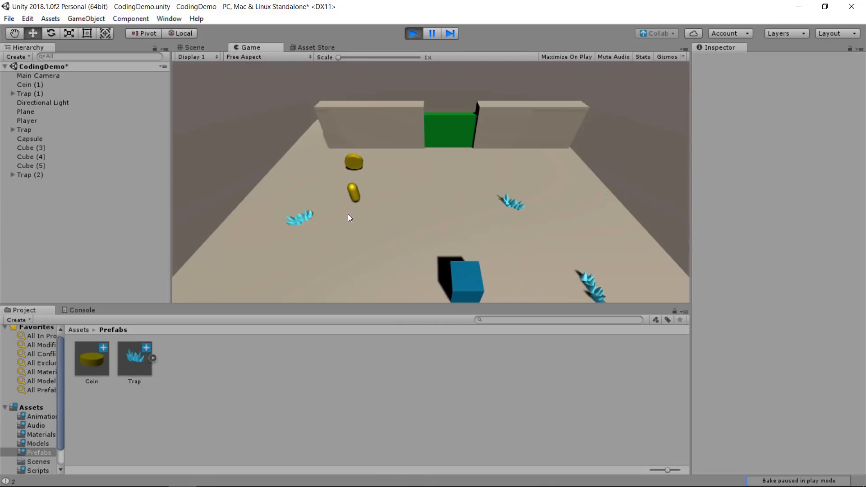
{"action": "left_click", "coordinate": [413, 33]}
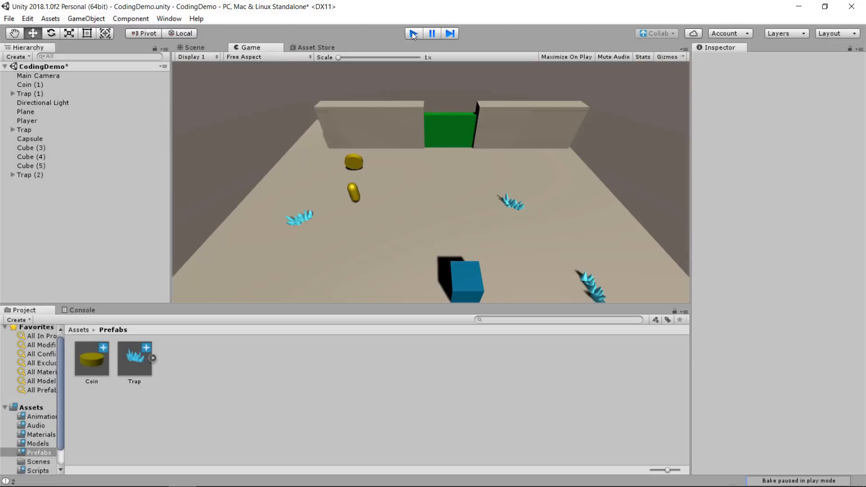
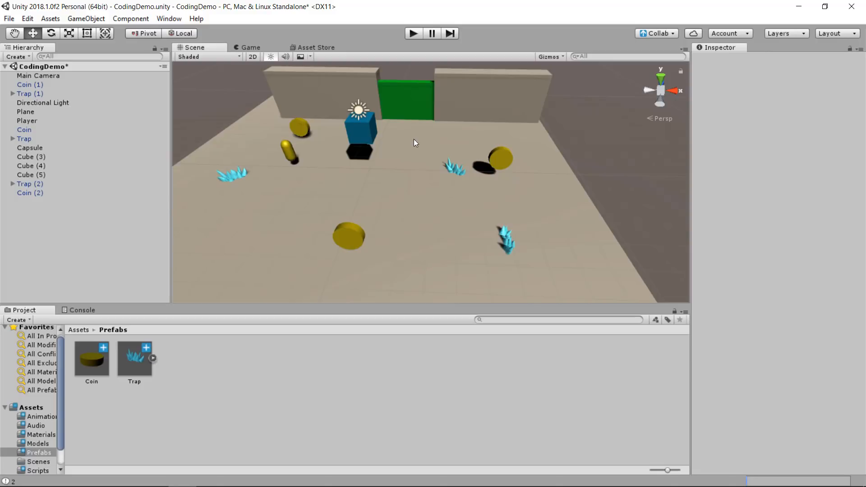
- Create an animation clip named DoorOpen in the Animations folder
{"action": "left_click", "coordinate": [404, 96]}
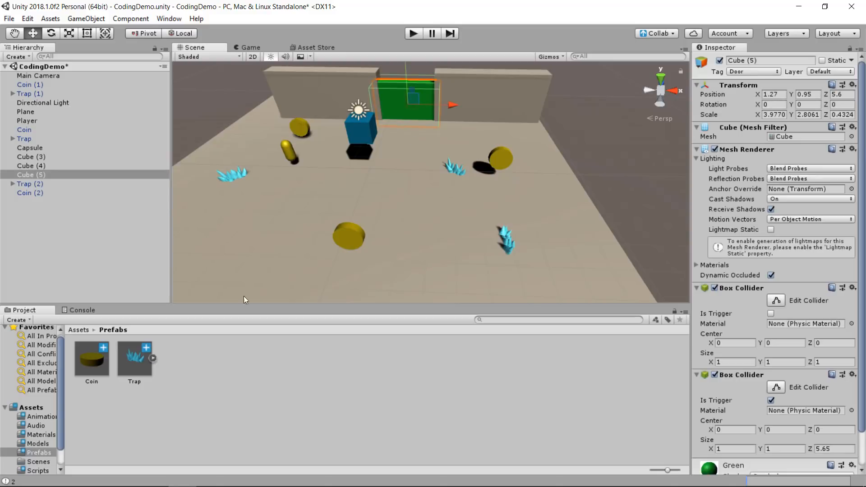
{"action": "left_click", "coordinate": [80, 331]}
{"action": "double_click", "coordinate": [83, 370]}
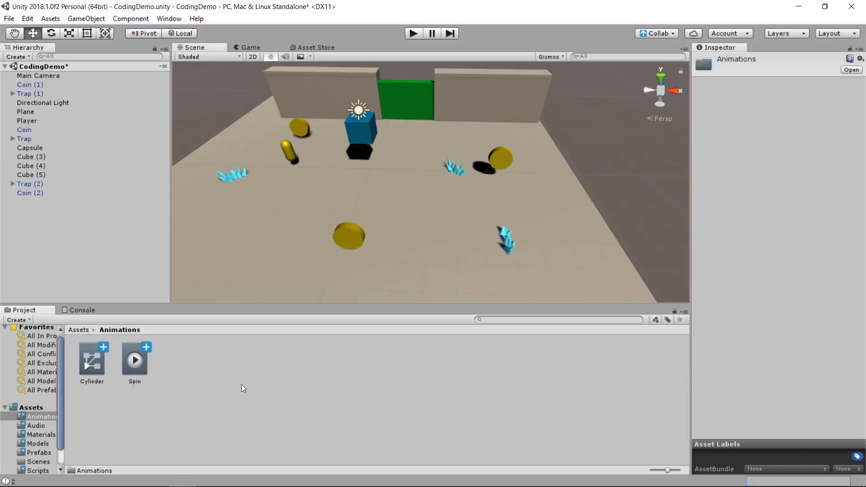
{"action": "right_click", "coordinate": [242, 384]}
{"action": "mouse_move", "coordinate": [348, 135]}
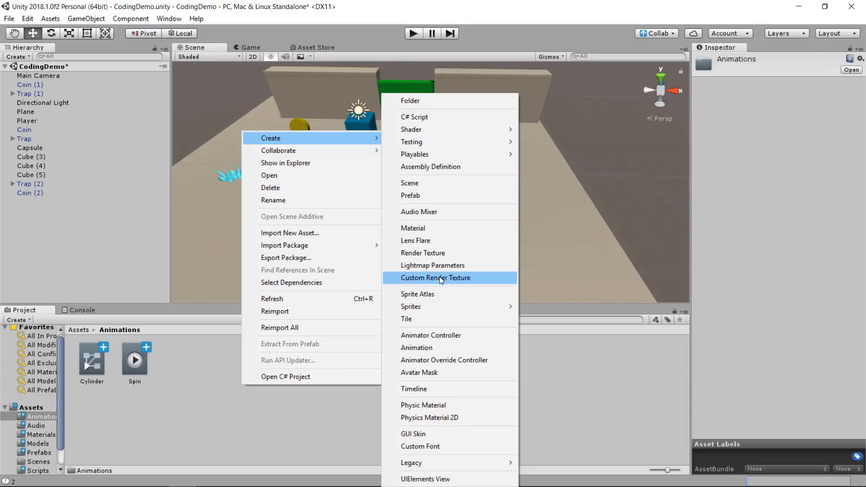
{"action": "left_click", "coordinate": [440, 351]}
{"action": "type", "text": "DoorOpen"}
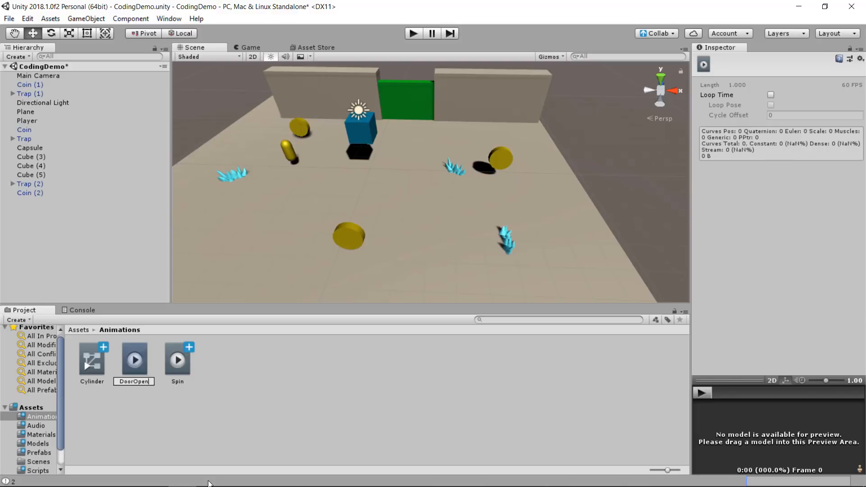
{"action": "key", "text": "Return"}
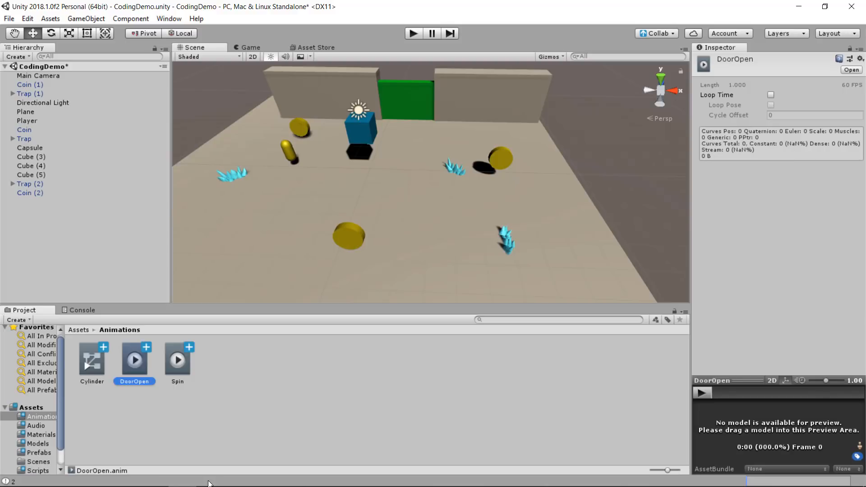
- Assign the DoorOpen clip to the green door, Cube (5), and check its Animator component
{"action": "left_click", "coordinate": [417, 92]}
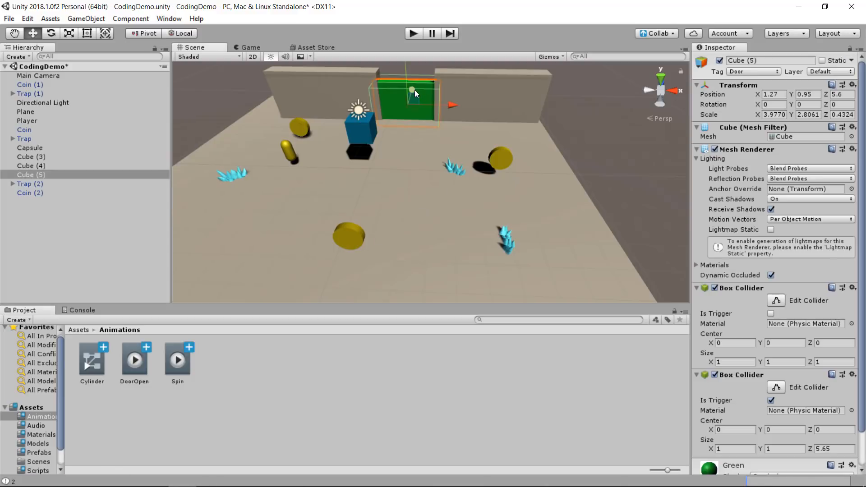
{"action": "scroll", "coordinate": [751, 343], "scroll_direction": "down", "scroll_amount": 2}
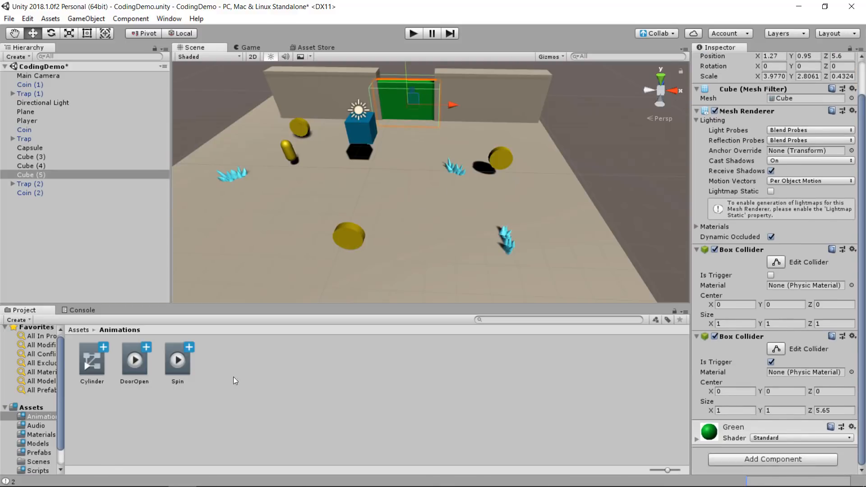
{"action": "left_click_drag", "start_coordinate": [133, 366], "coordinate": [768, 472]}
{"action": "scroll", "coordinate": [751, 430], "scroll_direction": "down", "scroll_amount": 5}
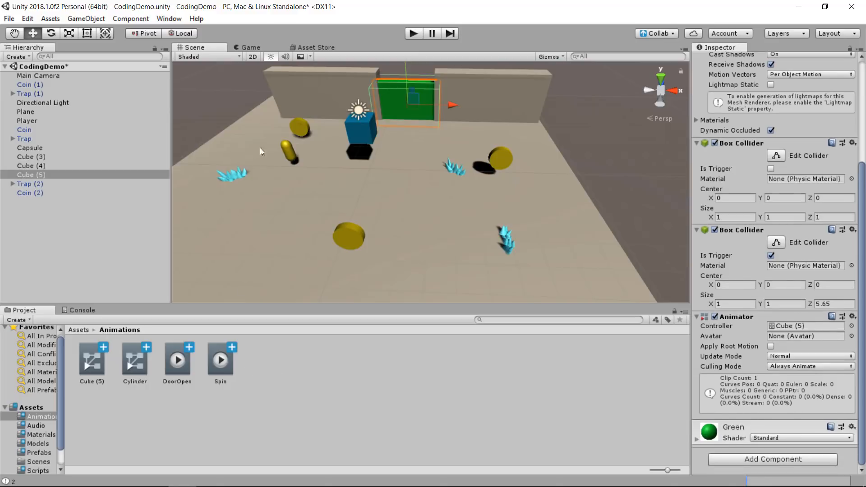
- Rename the green door object, Cube (5), as Door
{"action": "left_click", "coordinate": [56, 176]}
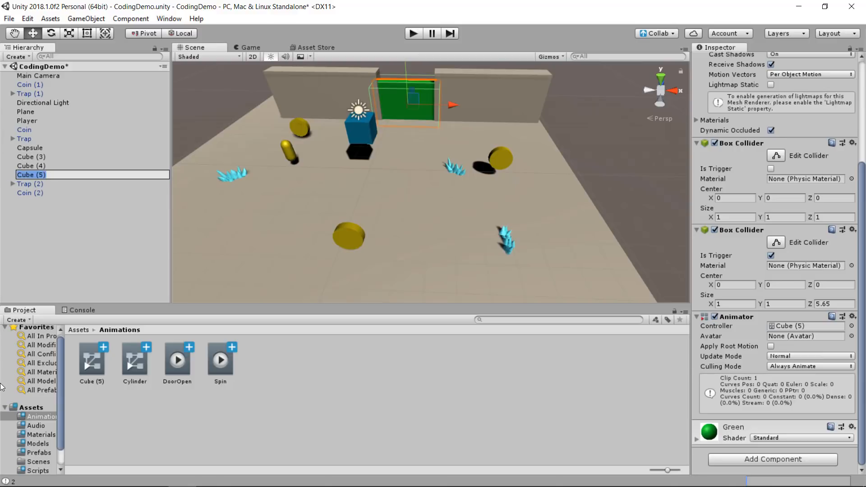
{"action": "type", "text": "Door"}
{"action": "key", "text": "Return"}
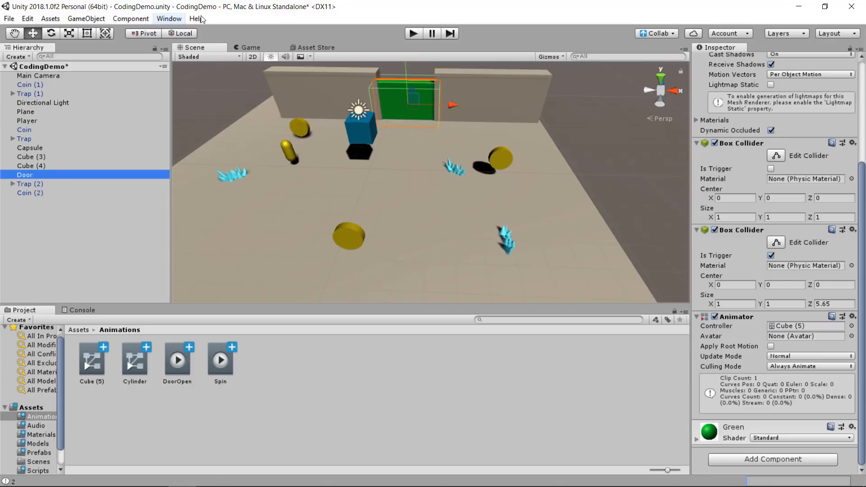
- Open the Animation window for the Door and add its Transform Position property to the DoorOpen clip
{"action": "left_click", "coordinate": [156, 21]}
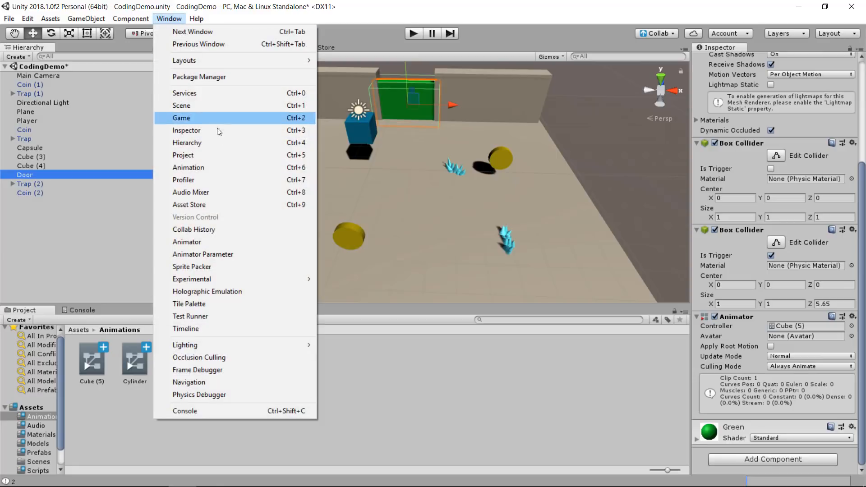
{"action": "left_click", "coordinate": [223, 170]}
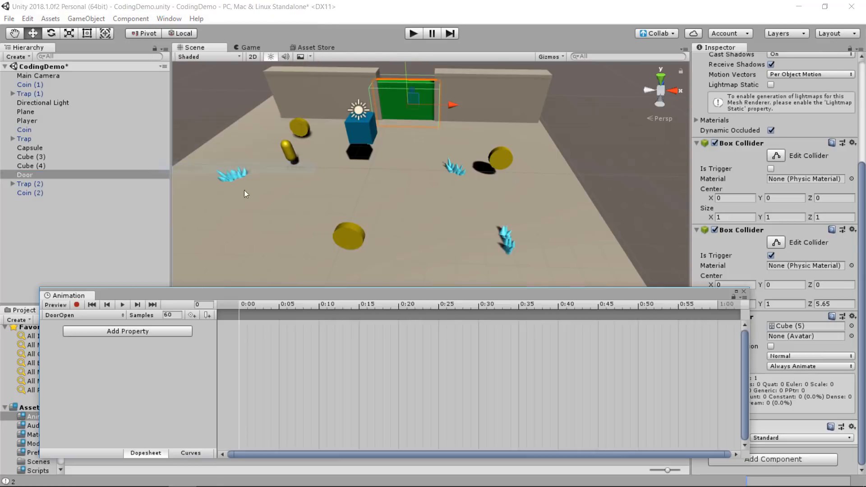
{"action": "left_click", "coordinate": [138, 331]}
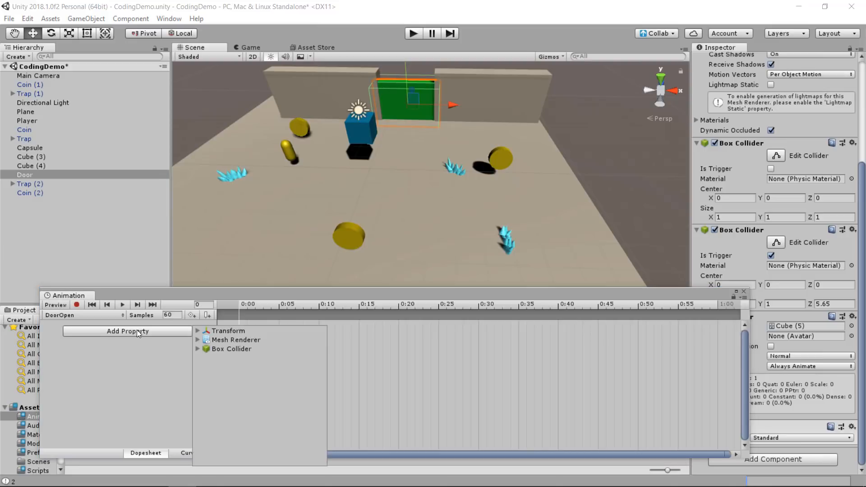
{"action": "left_click", "coordinate": [197, 331]}
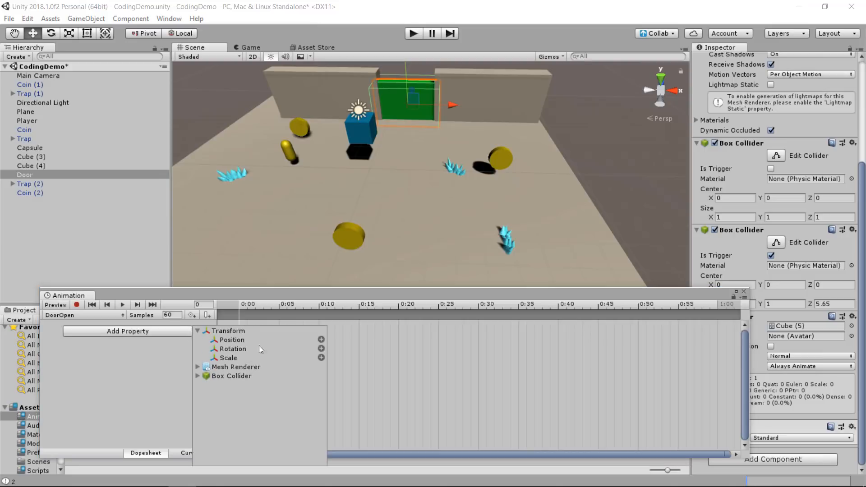
{"action": "left_click", "coordinate": [321, 340]}
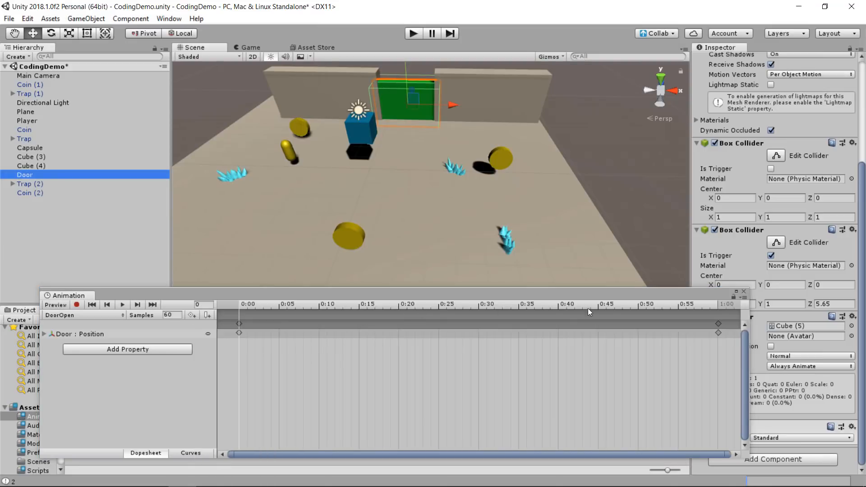
- Delete the Door's Position keyframe at 1:00 in the DoorOpen clip
{"action": "left_click", "coordinate": [712, 309]}
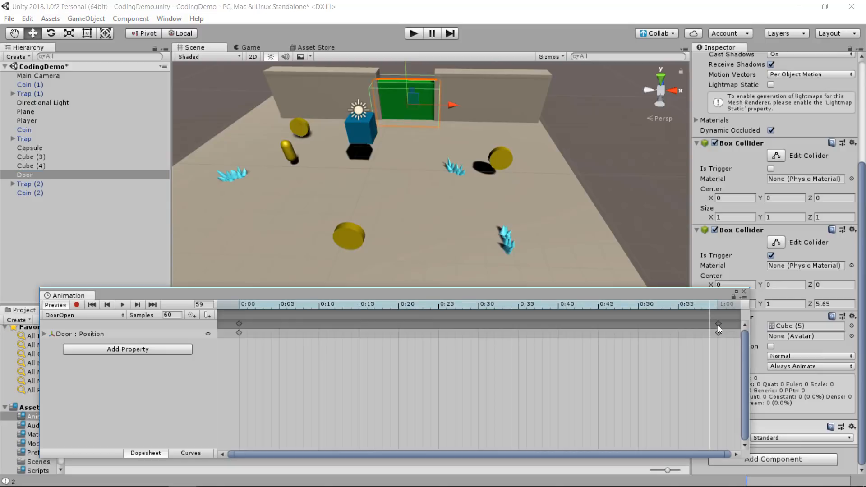
{"action": "left_click", "coordinate": [718, 326]}
{"action": "key", "text": "Delete"}
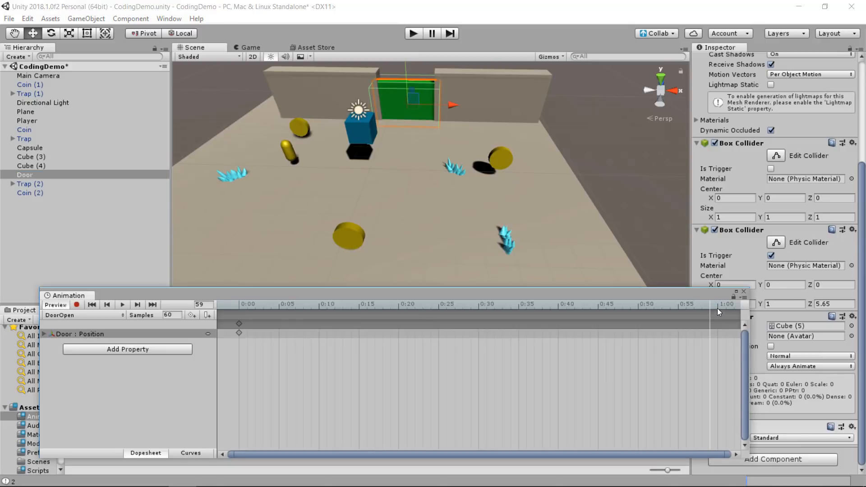
- At frame 60, raise the Door straight up until the doorway is clear and add a Position key there
{"action": "left_click", "coordinate": [717, 307]}
{"action": "scroll", "coordinate": [386, 131], "scroll_direction": "down", "scroll_amount": 1}
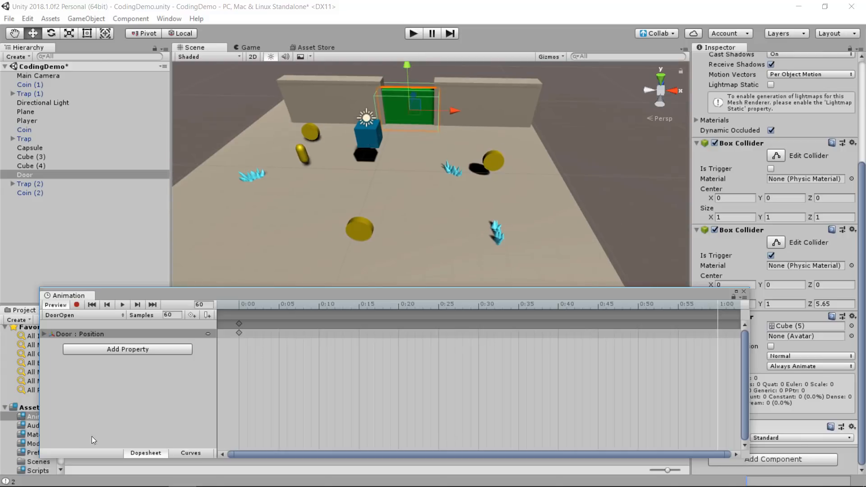
{"action": "scroll", "coordinate": [348, 156], "scroll_direction": "down", "scroll_amount": 1}
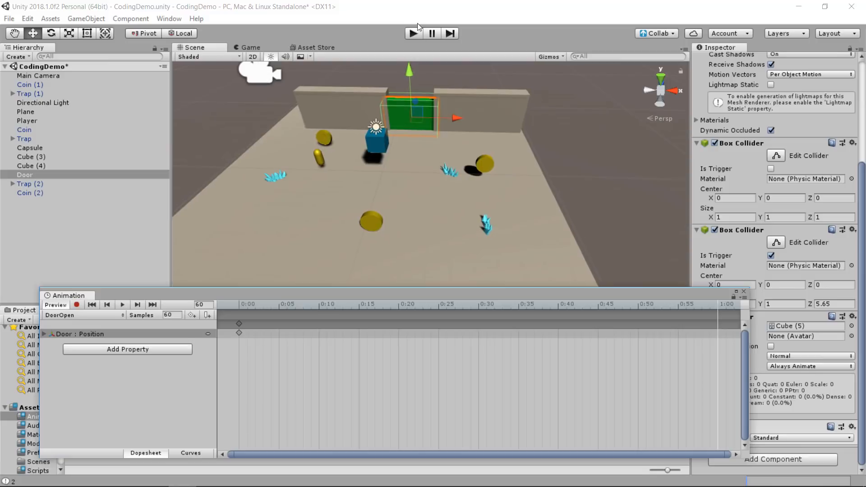
{"action": "left_click_drag", "start_coordinate": [410, 75], "coordinate": [410, 40]}
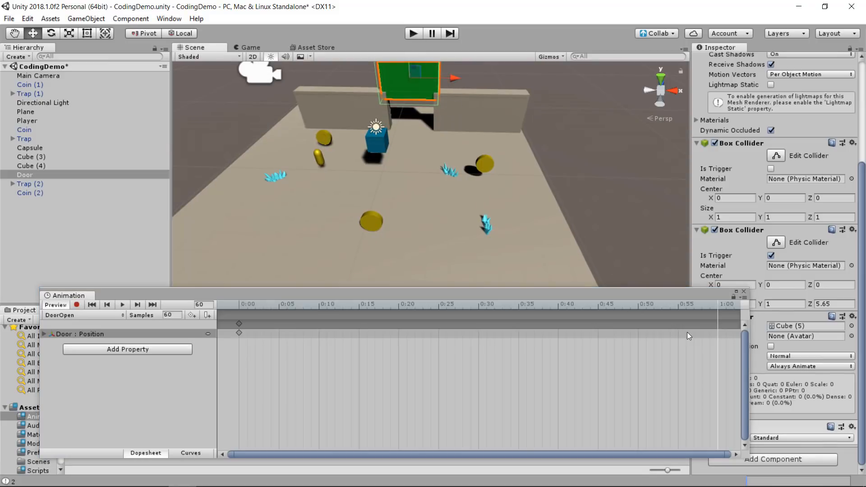
{"action": "right_click", "coordinate": [719, 328]}
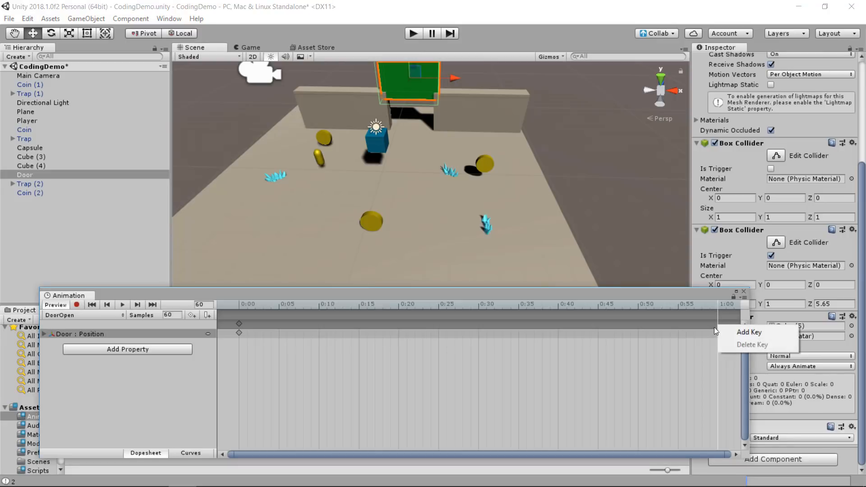
{"action": "left_click", "coordinate": [727, 332]}
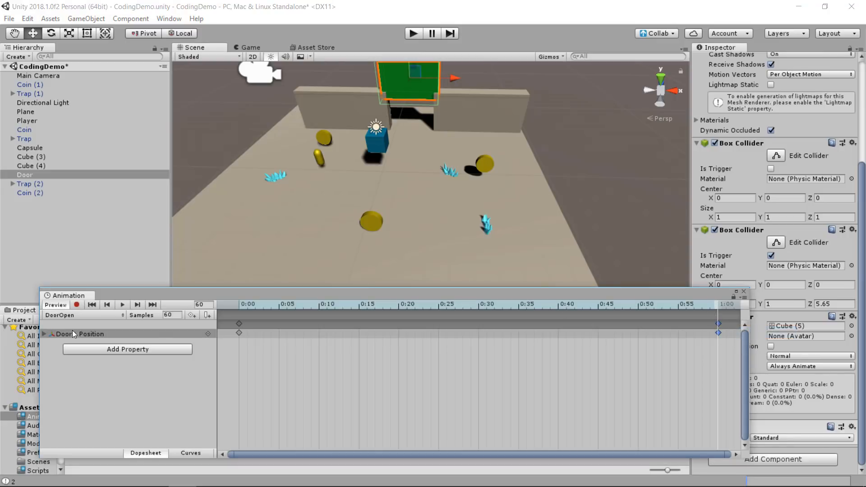
- Preview the DoorOpen animation, close the Animation window, inspect the clip's settings and play-test the door's movement
{"action": "left_click", "coordinate": [121, 305]}
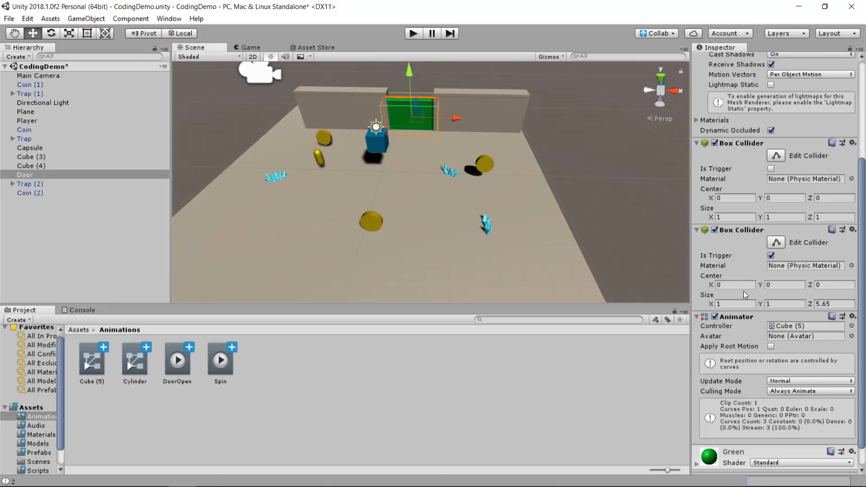
{"action": "left_click", "coordinate": [744, 291]}
{"action": "left_click", "coordinate": [176, 361]}
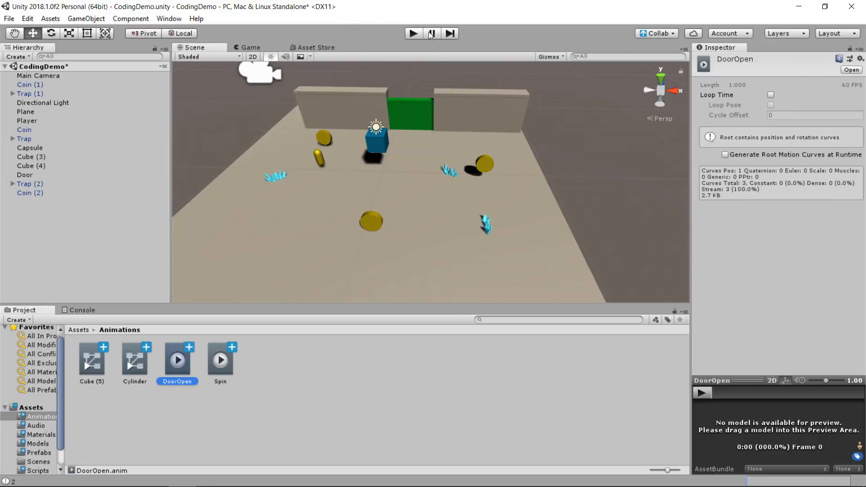
{"action": "left_click", "coordinate": [413, 33]}
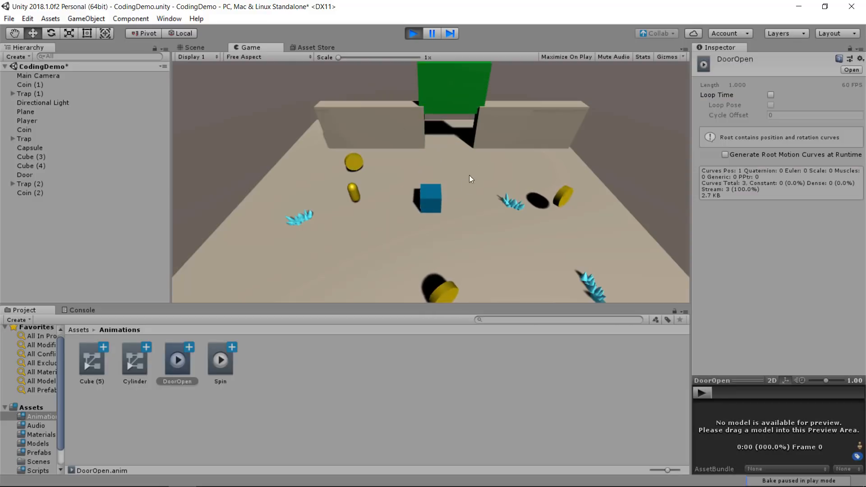
{"action": "left_click", "coordinate": [411, 33]}
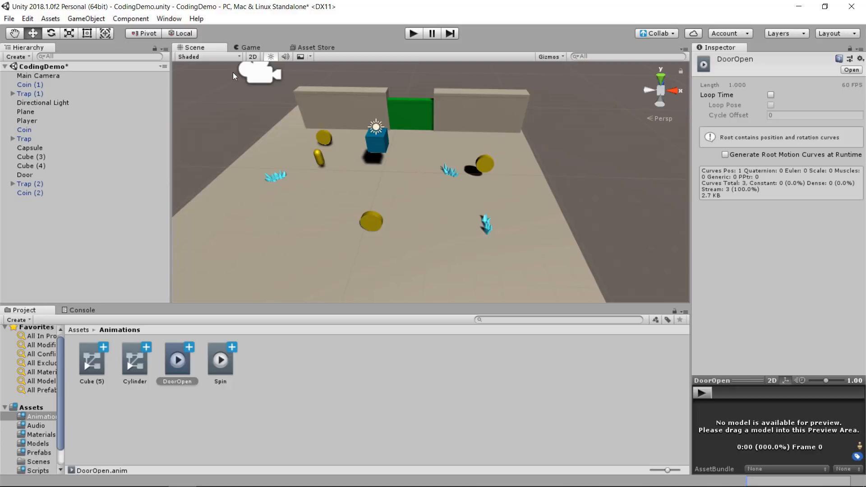
- Open the Animator window for the Door and place the DoorOpen state below and beside Entry
{"action": "left_click", "coordinate": [165, 21]}
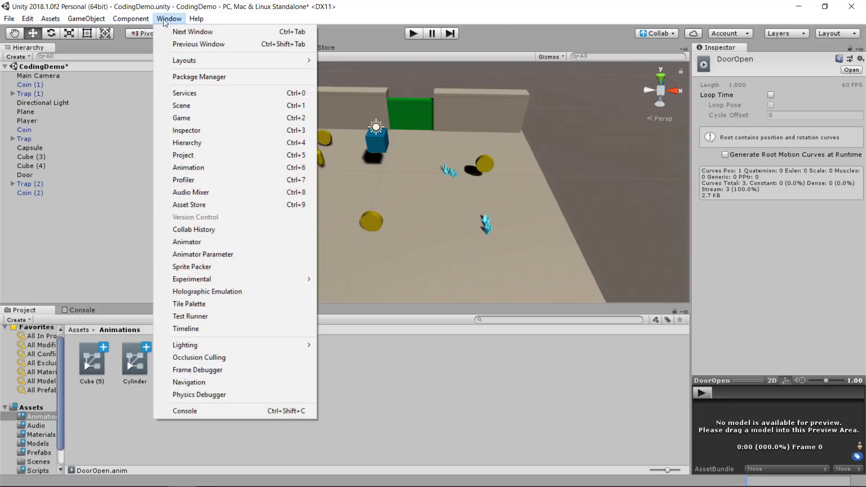
{"action": "left_click", "coordinate": [204, 244]}
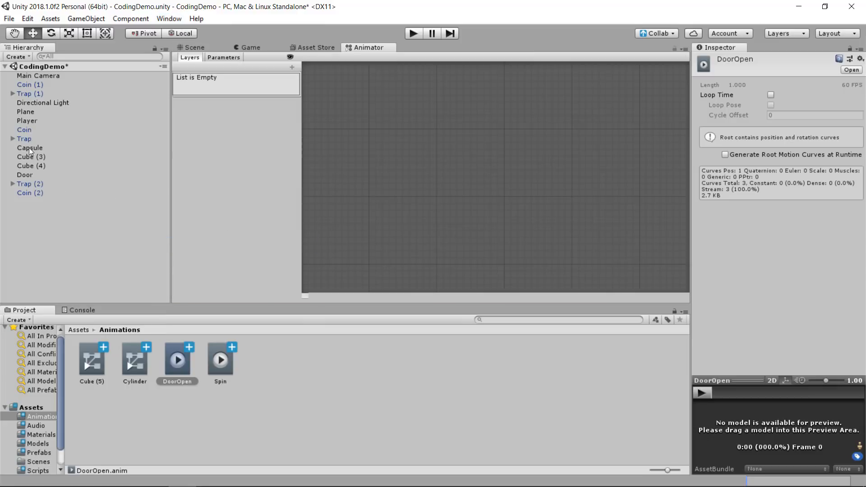
{"action": "left_click", "coordinate": [29, 174]}
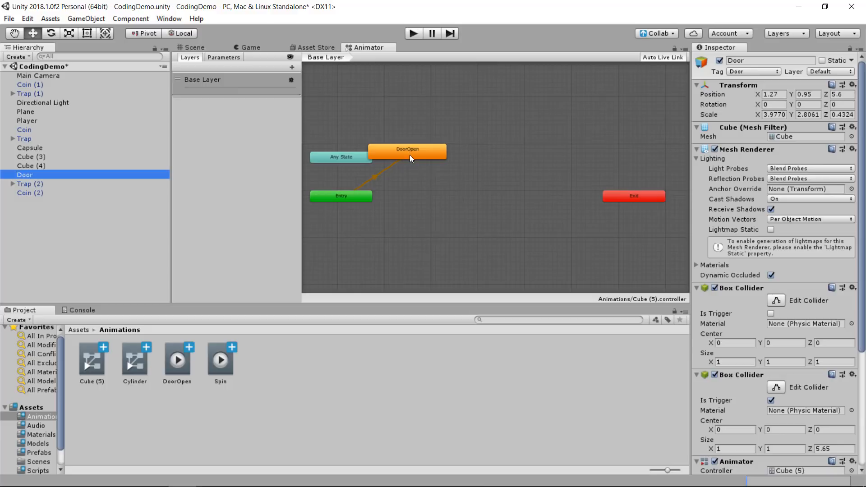
{"action": "left_click_drag", "start_coordinate": [410, 156], "coordinate": [444, 232]}
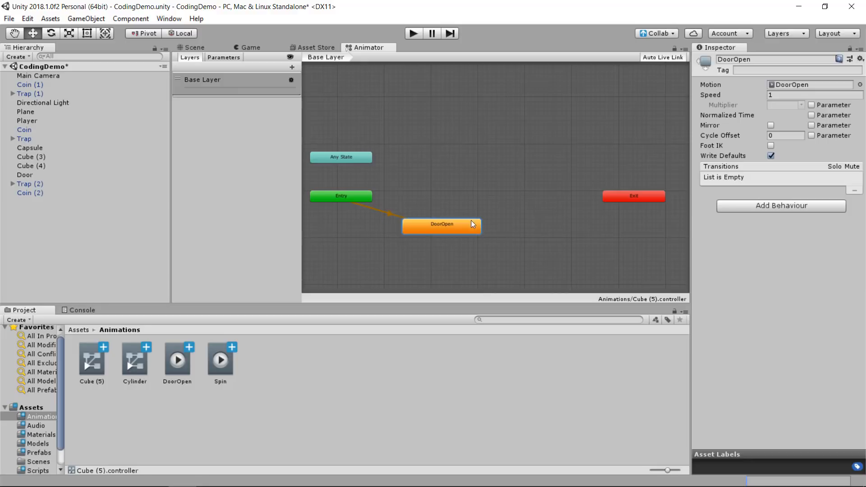
- Create an empty state in the Door's Base Layer and set it as the layer default state
{"action": "right_click", "coordinate": [460, 172]}
{"action": "mouse_move", "coordinate": [472, 179]}
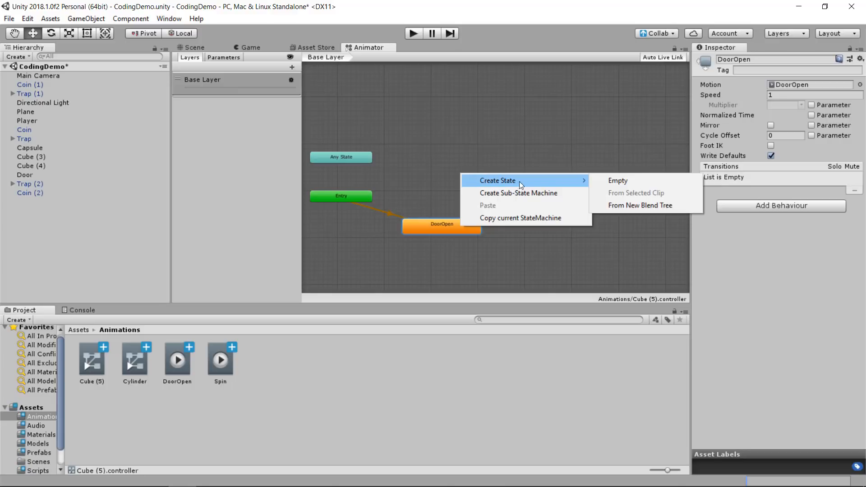
{"action": "left_click", "coordinate": [616, 180]}
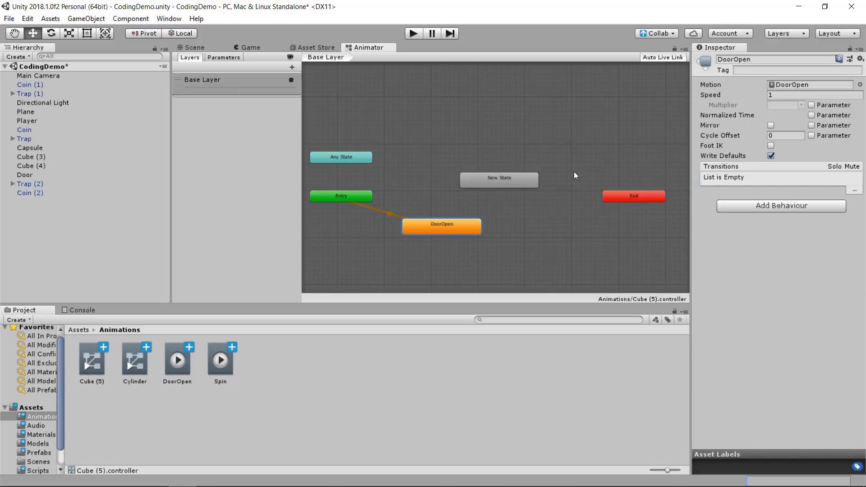
{"action": "left_click", "coordinate": [505, 182]}
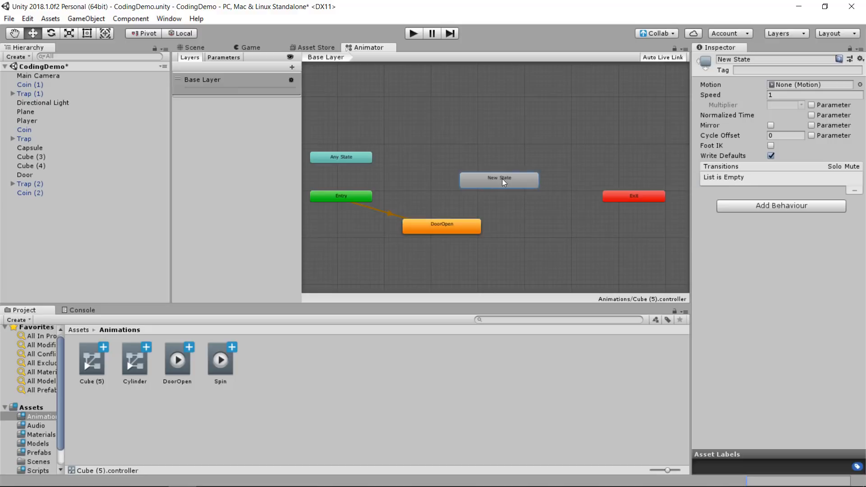
{"action": "right_click", "coordinate": [503, 180]}
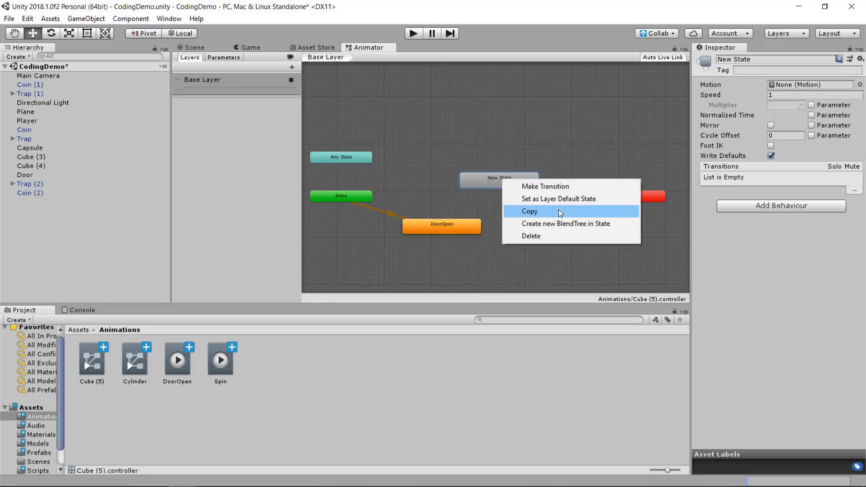
{"action": "left_click", "coordinate": [586, 199]}
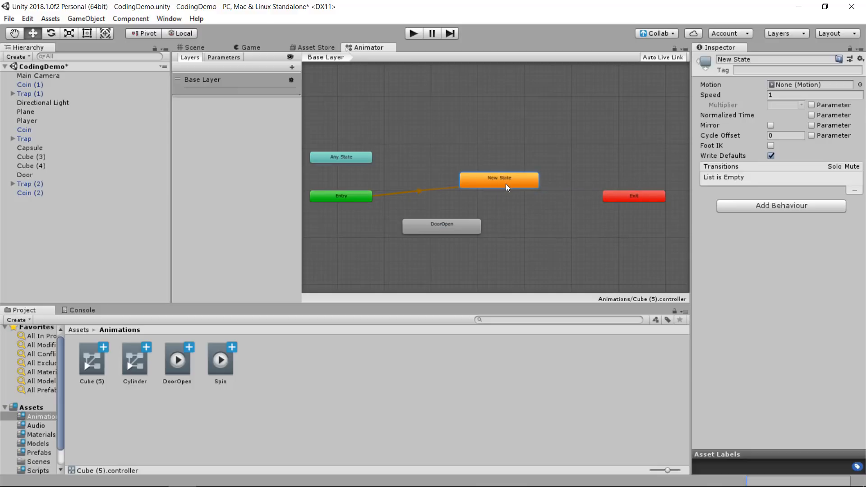
- Arrange New State above DoorOpen in the graph and make a transition from New State to DoorOpen
{"action": "left_click_drag", "start_coordinate": [507, 187], "coordinate": [474, 169]}
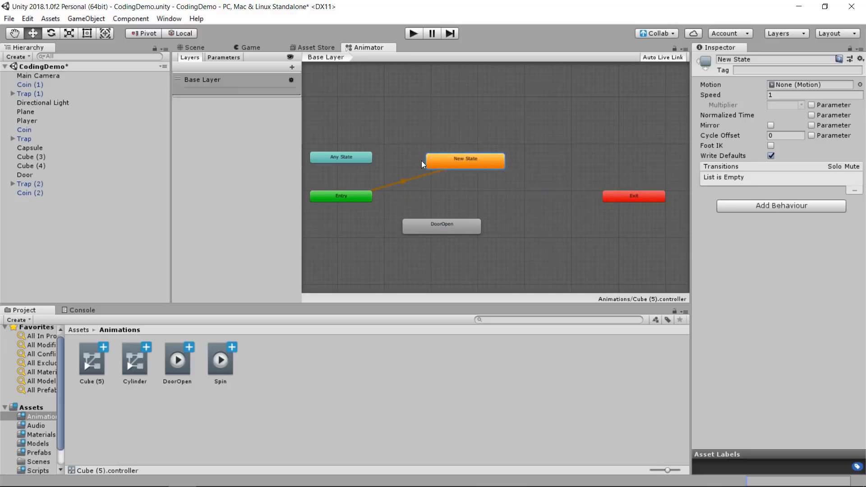
{"action": "left_click", "coordinate": [450, 230]}
{"action": "left_click_drag", "start_coordinate": [451, 230], "coordinate": [521, 225]}
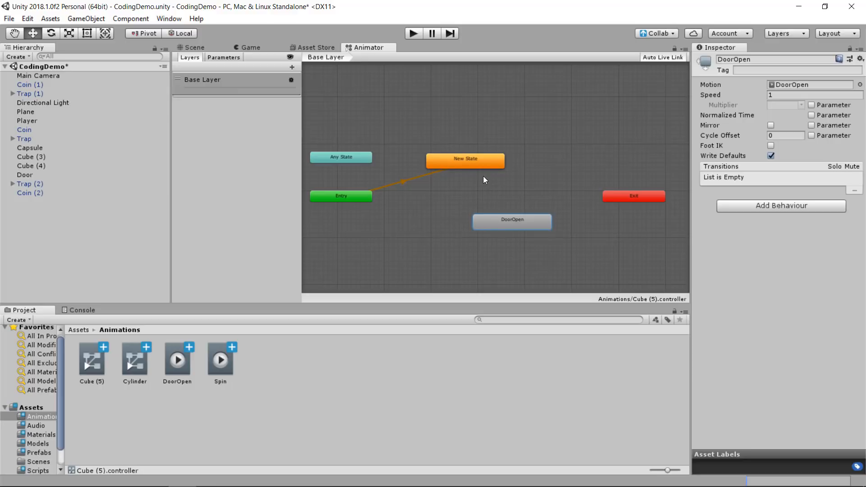
{"action": "right_click", "coordinate": [469, 163]}
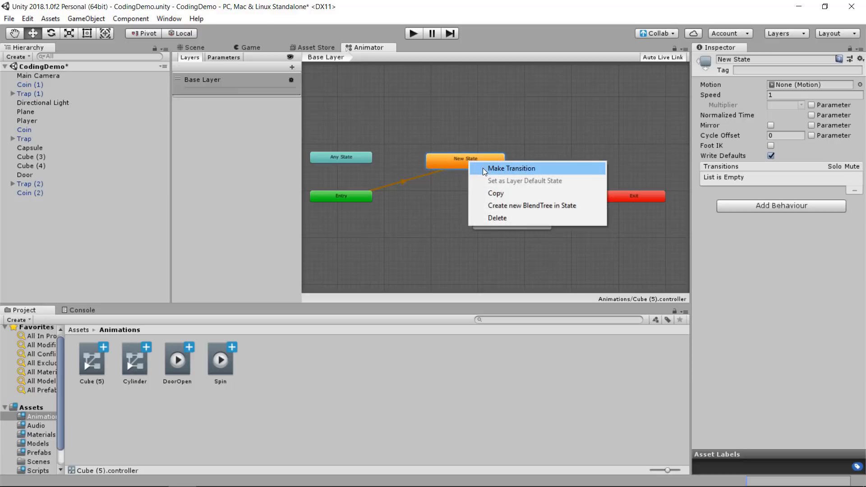
{"action": "left_click", "coordinate": [506, 169]}
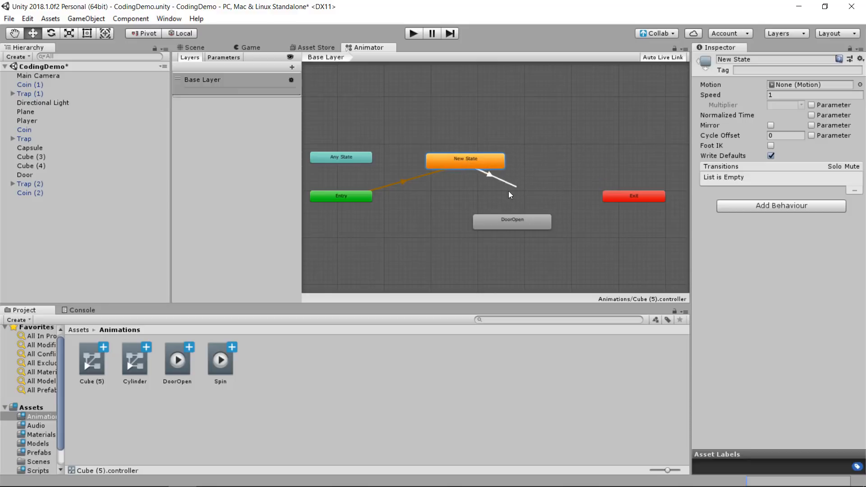
{"action": "left_click", "coordinate": [513, 226]}
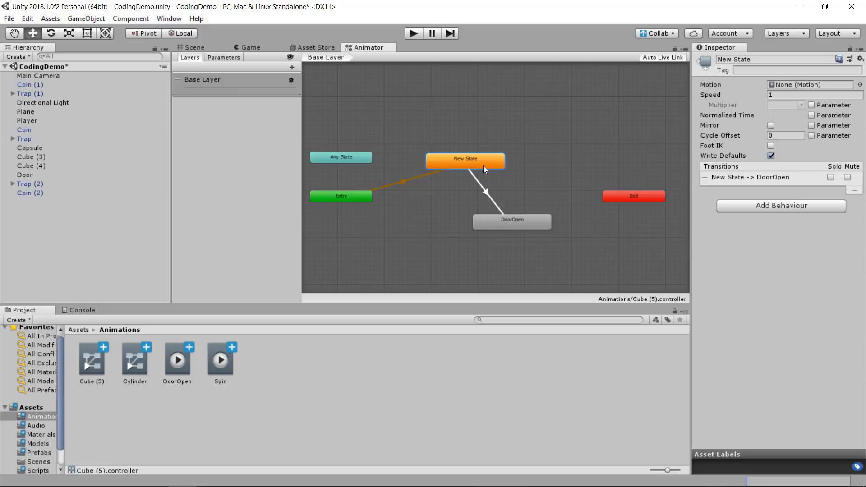
- Add a Trigger parameter named Open to the door's Animator controller
{"action": "left_click", "coordinate": [219, 57]}
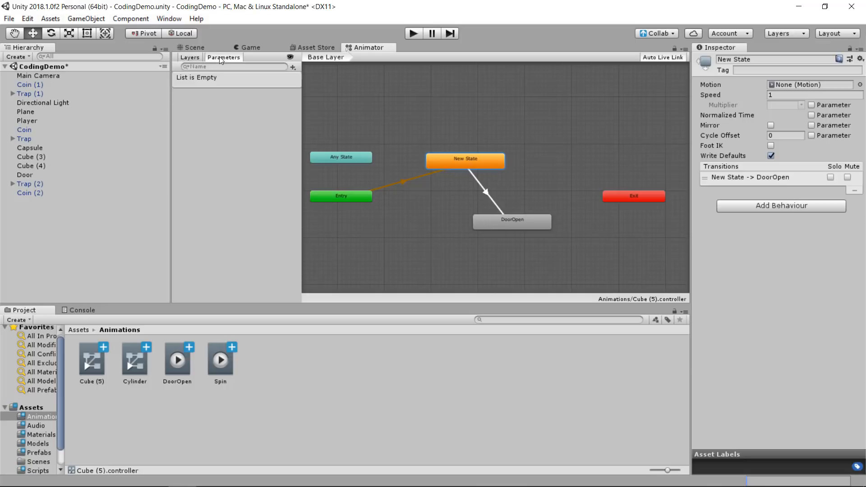
{"action": "left_click", "coordinate": [292, 67]}
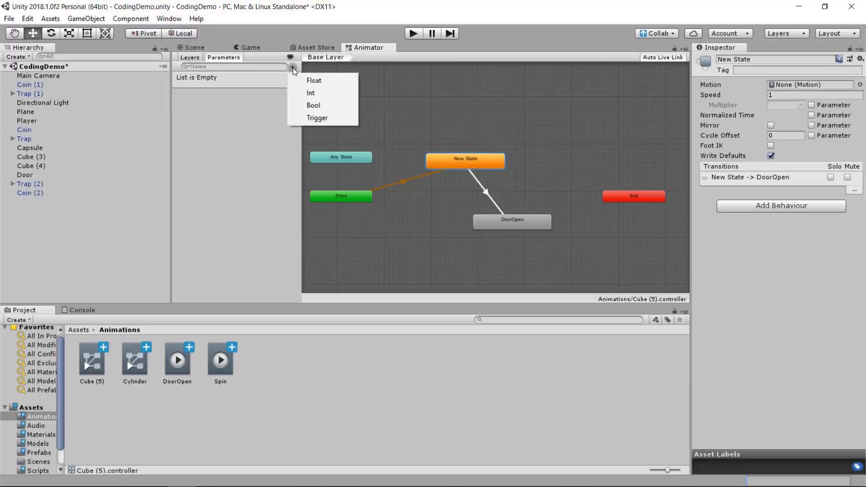
{"action": "left_click", "coordinate": [320, 118]}
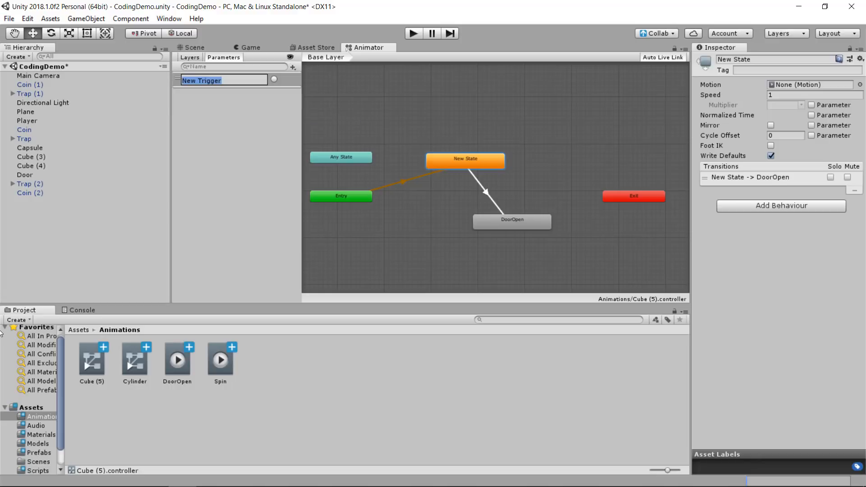
{"action": "mouse_move", "coordinate": [1, 486]}
{"action": "type", "text": "Open"}
{"action": "key", "text": "Return"}
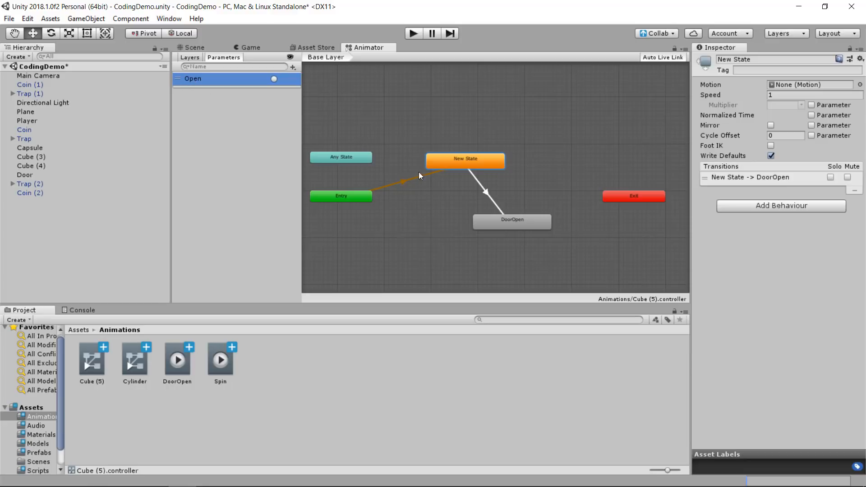
- Add the Open trigger as a condition on the New State to DoorOpen transition
{"action": "left_click", "coordinate": [486, 195]}
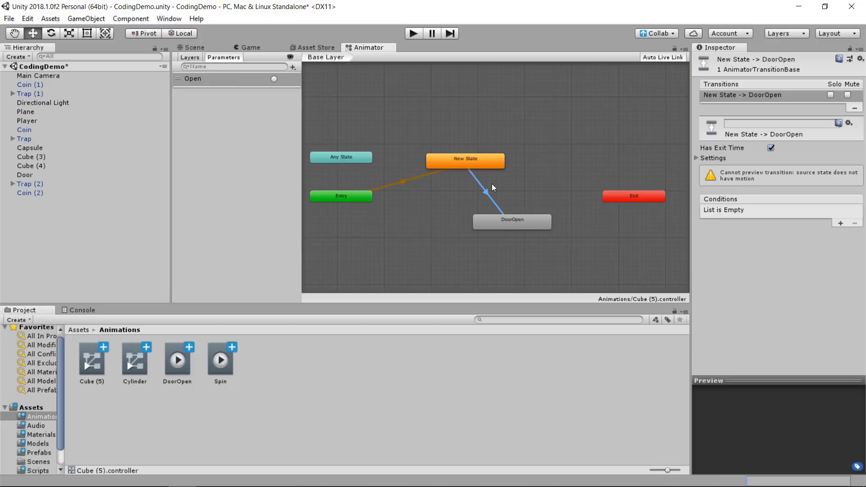
{"action": "left_click", "coordinate": [497, 186]}
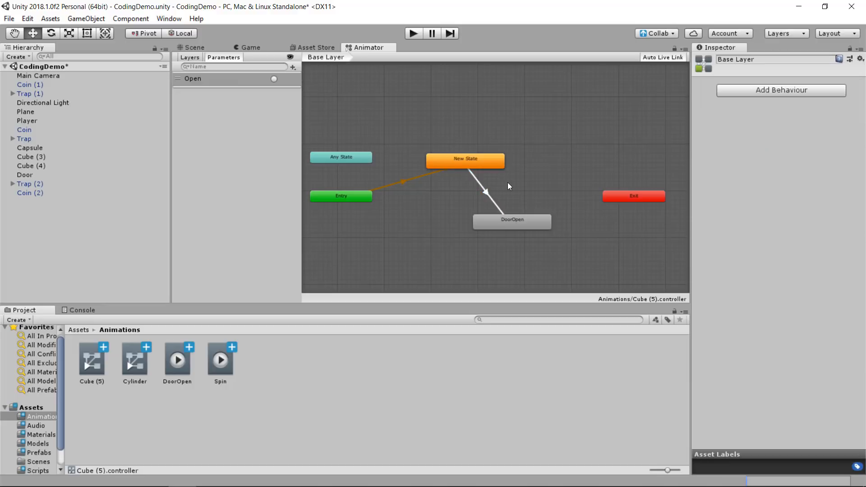
{"action": "left_click", "coordinate": [487, 194]}
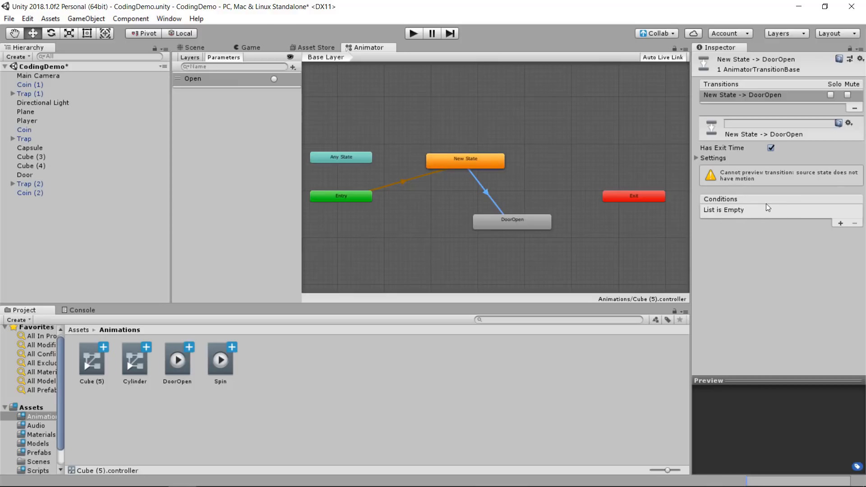
{"action": "left_click", "coordinate": [839, 224]}
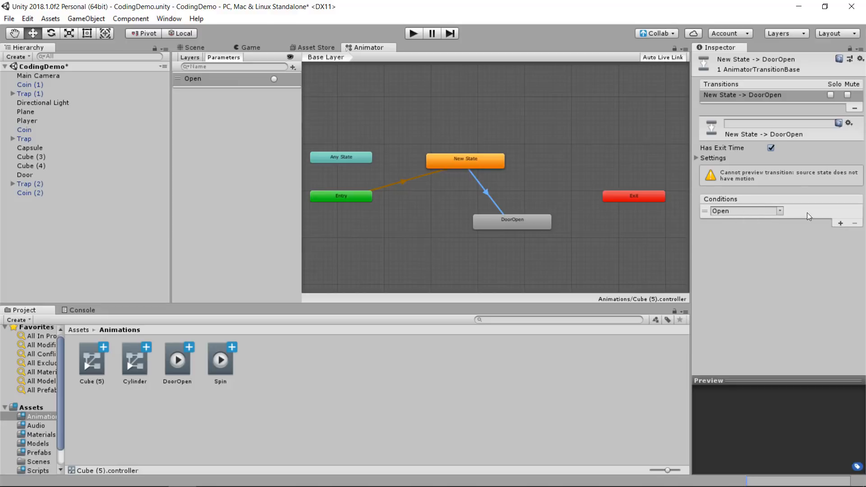
{"action": "left_click", "coordinate": [780, 212]}
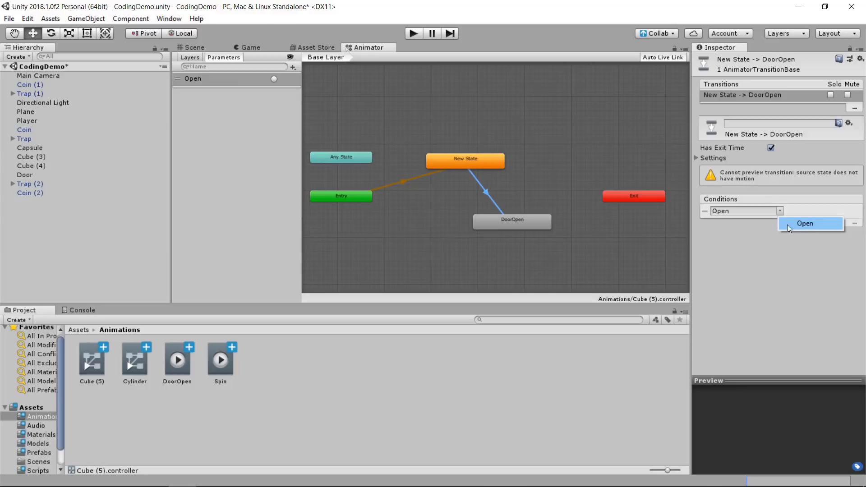
{"action": "left_click", "coordinate": [758, 253]}
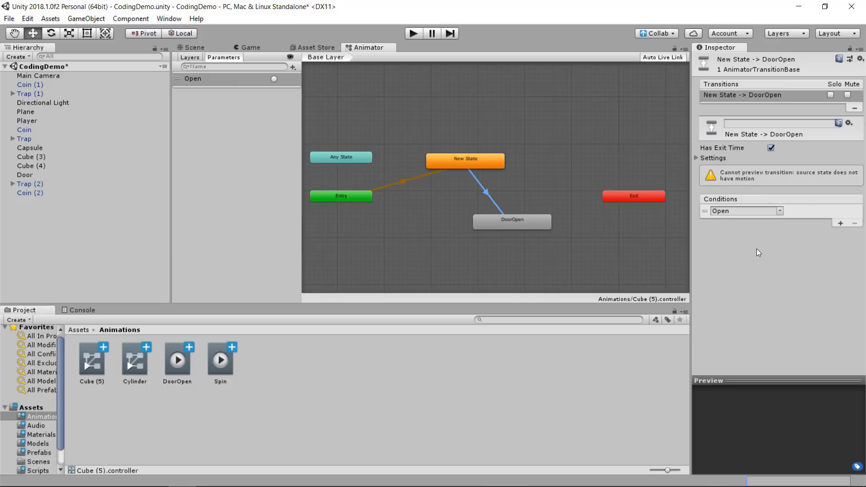
- Turn off Has Exit Time on the New State to DoorOpen transition and check both states and the Open parameter
{"action": "left_click", "coordinate": [772, 149]}
{"action": "left_click", "coordinate": [467, 163]}
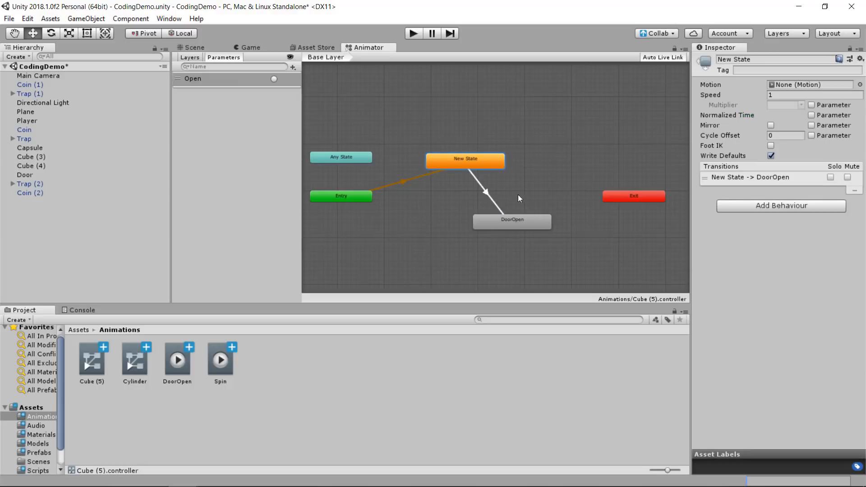
{"action": "left_click", "coordinate": [506, 223]}
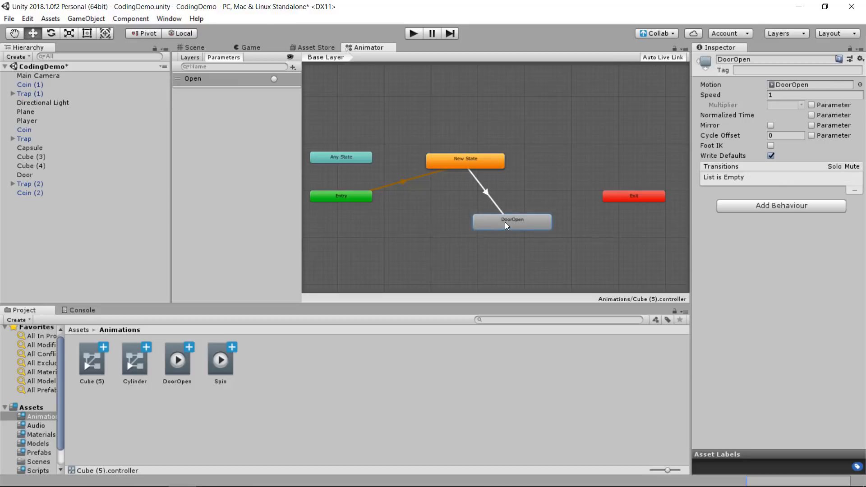
{"action": "left_click", "coordinate": [454, 226]}
{"action": "left_click", "coordinate": [487, 193]}
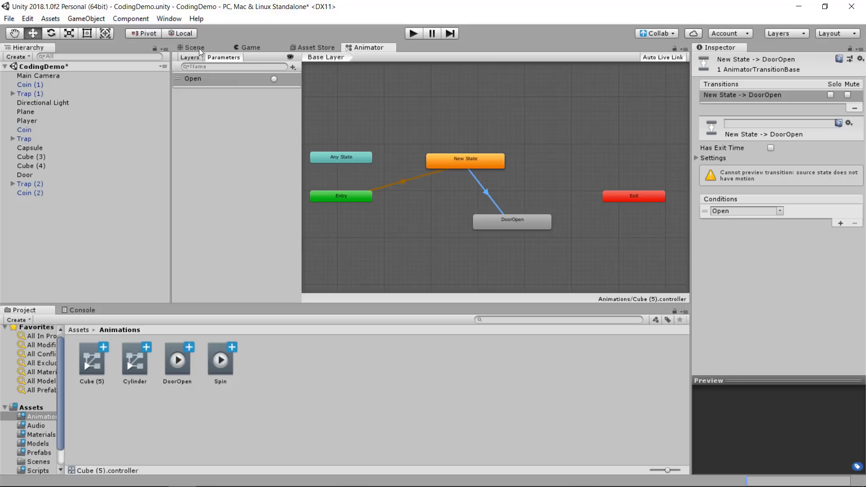
{"action": "left_click", "coordinate": [199, 81]}
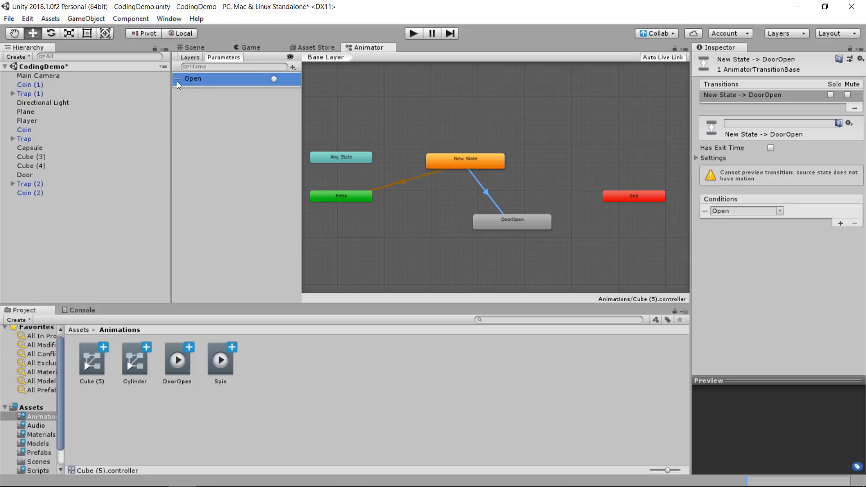
- Return to the Scene view and open the Player script from the Scripts folder in MonoDevelop
{"action": "left_click", "coordinate": [204, 50]}
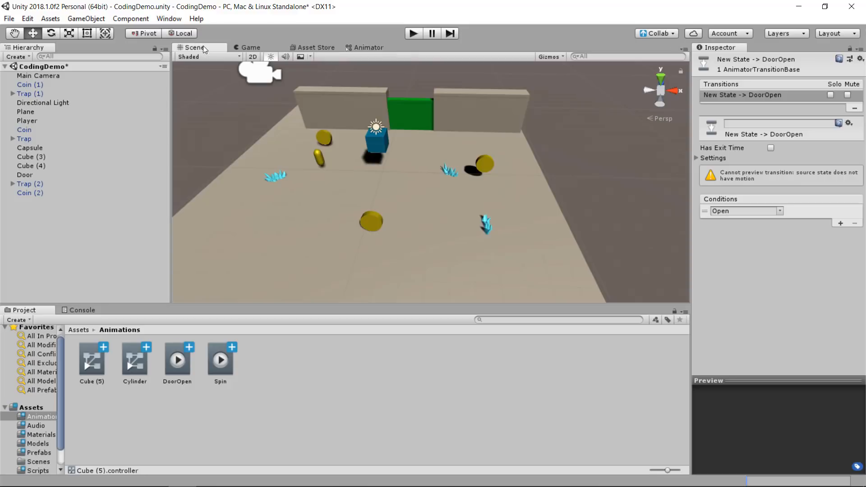
{"action": "left_click", "coordinate": [78, 330]}
{"action": "double_click", "coordinate": [355, 359]}
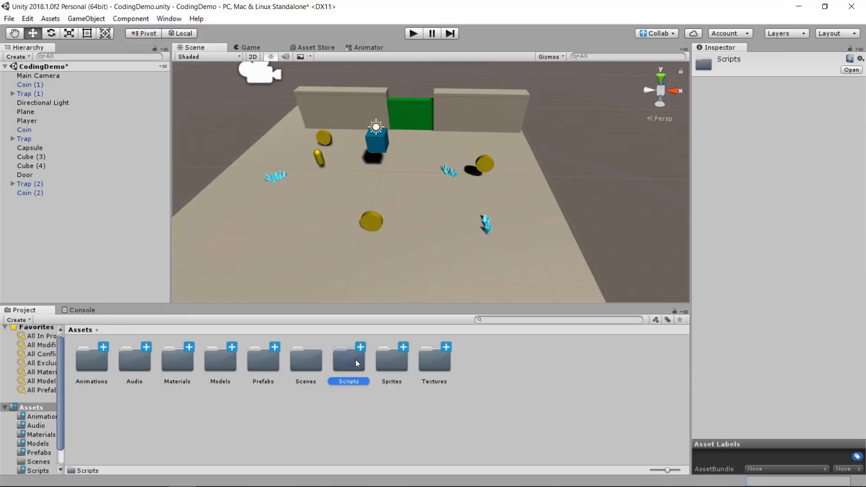
{"action": "left_click", "coordinate": [93, 361]}
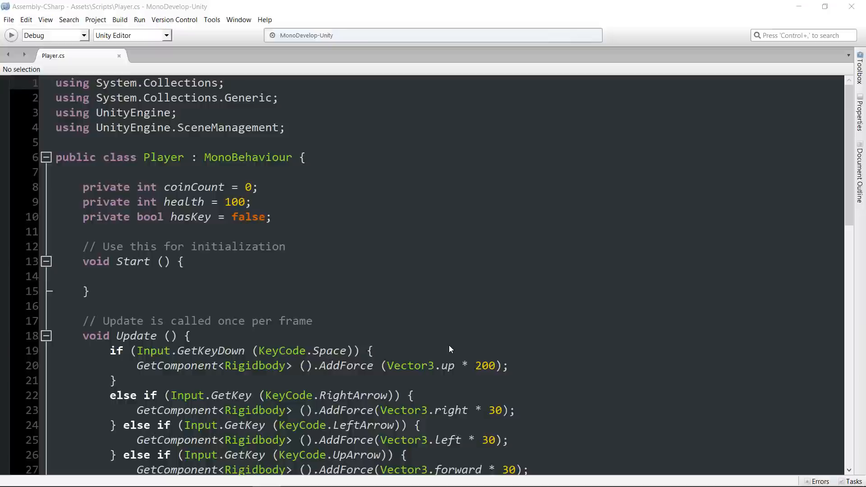
- Remove the Destroy (other.gameObject) line from the hasKey check inside the "Door" block of OnTriggerEnter
{"action": "scroll", "coordinate": [448, 345], "scroll_direction": "up", "scroll_amount": 4, "text": "ctrl"}
{"action": "scroll", "coordinate": [442, 350], "scroll_direction": "down", "scroll_amount": 6}
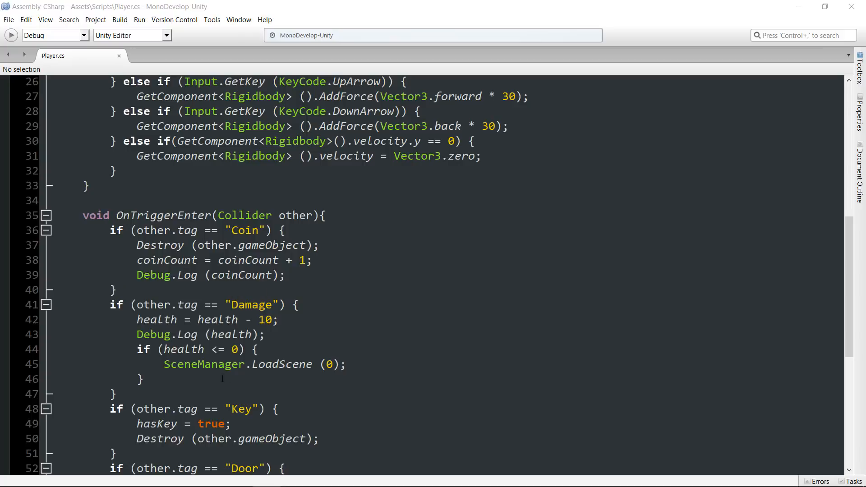
{"action": "scroll", "coordinate": [263, 390], "scroll_direction": "down", "scroll_amount": 2}
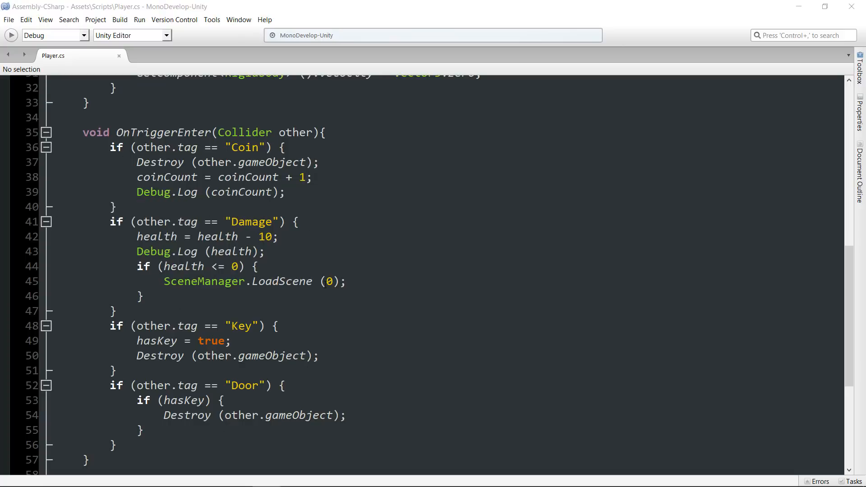
{"action": "scroll", "coordinate": [297, 372], "scroll_direction": "down", "scroll_amount": 1}
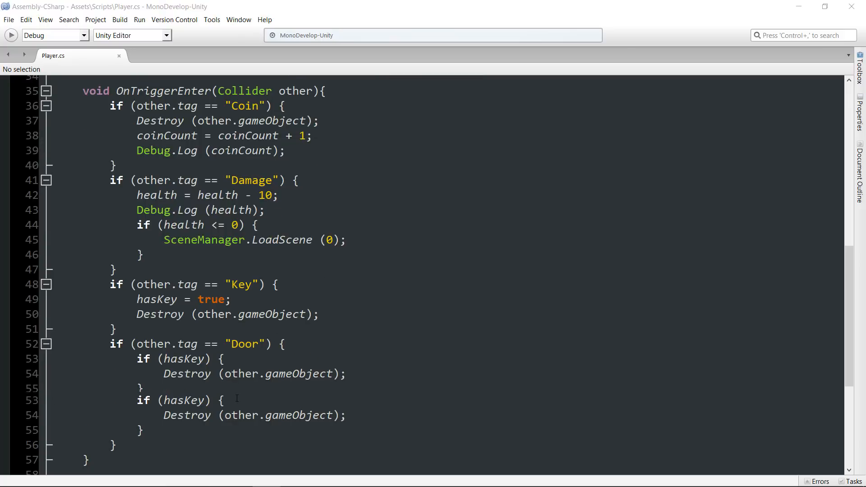
{"action": "left_click", "coordinate": [215, 390]}
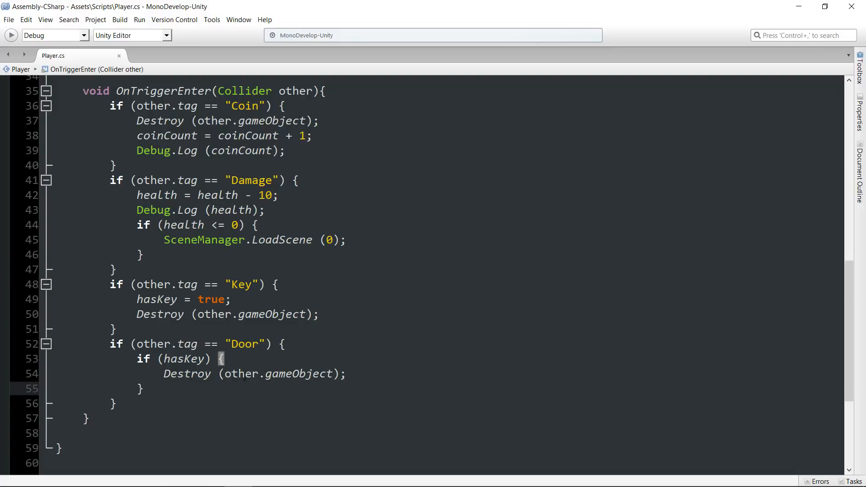
{"action": "left_click", "coordinate": [245, 375]}
{"action": "left_click_drag", "start_coordinate": [367, 372], "coordinate": [164, 378]}
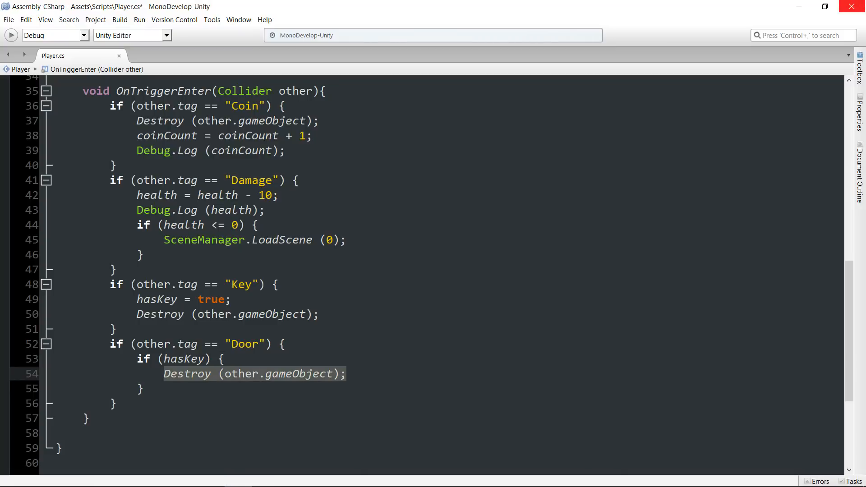
{"action": "type", "text": "Get"}
{"action": "key", "text": "BackSpace"}
{"action": "key", "text": "BackSpace"}
{"action": "key", "text": "BackSpace"}
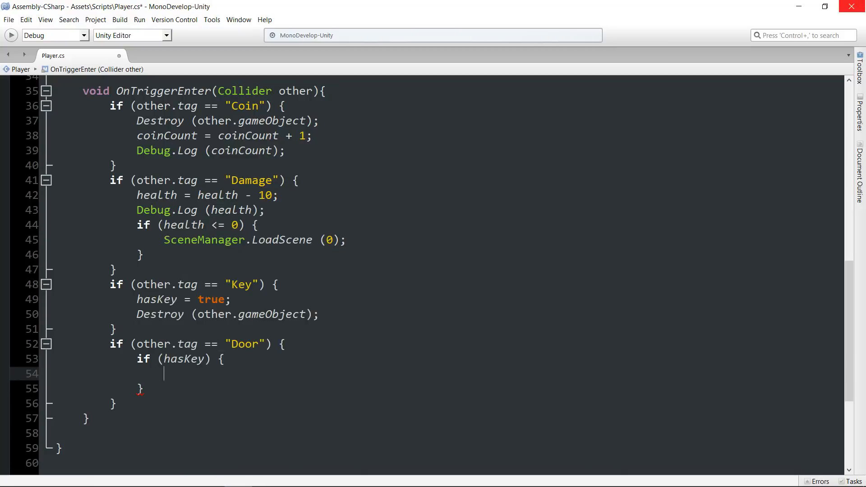
- Get the door's Animator inside the hasKey check with other.GetComponent<Animator>()
{"action": "type", "text": "other.G"}
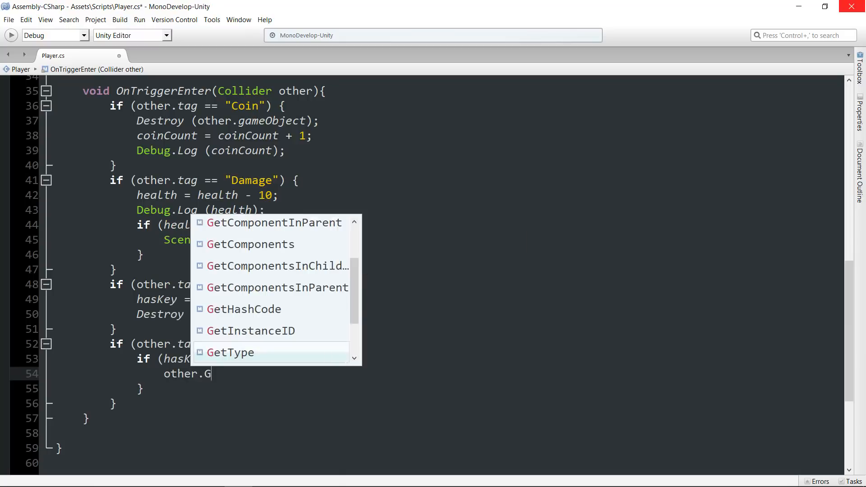
{"action": "type", "text": "etCo"}
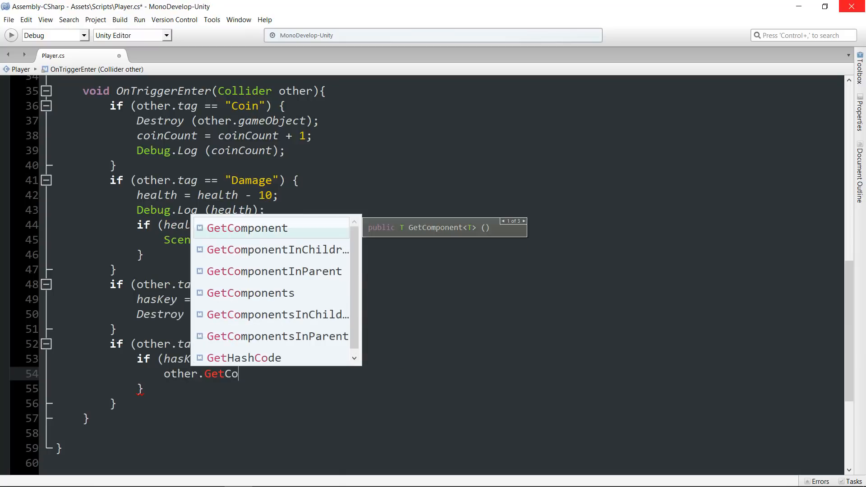
{"action": "key", "text": "Return"}
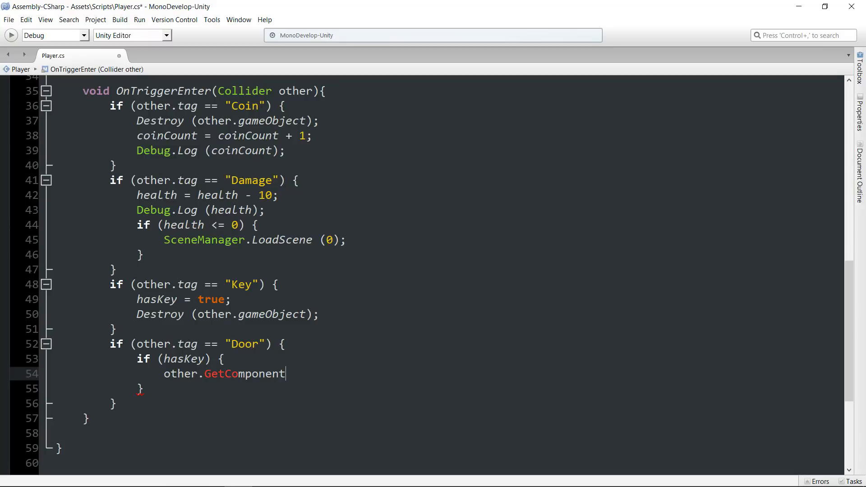
{"action": "type", "text": "<Anim"}
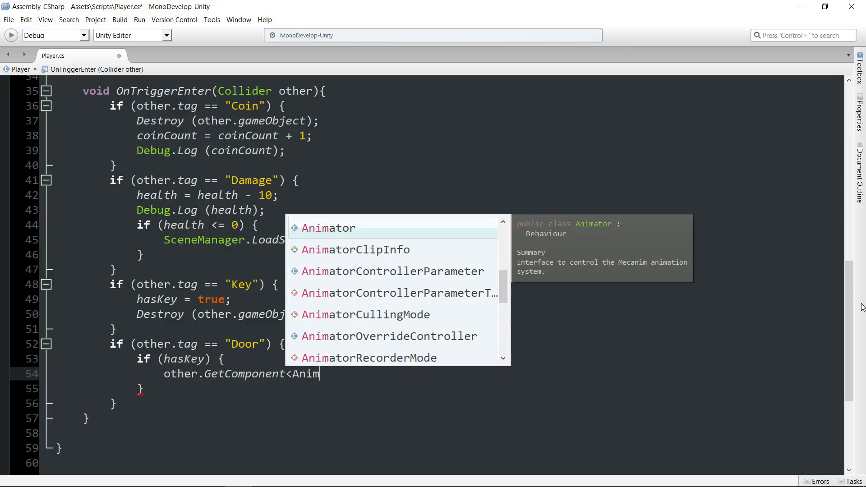
{"action": "key", "text": "Return"}
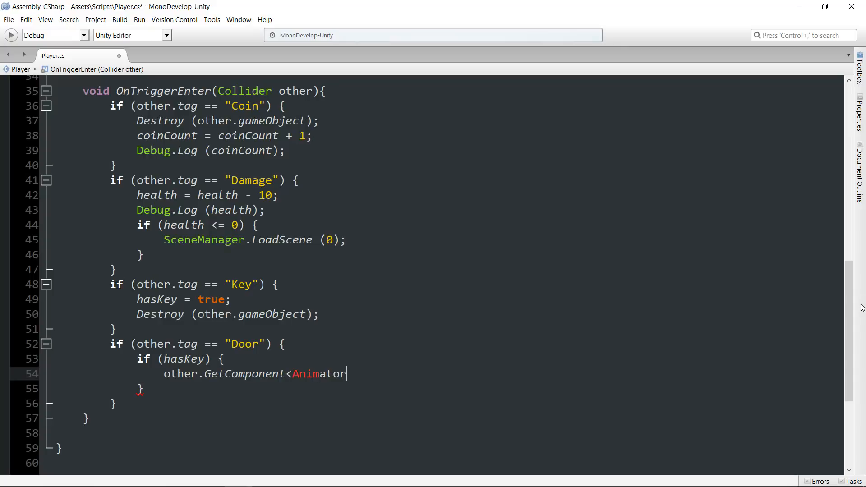
{"action": "type", "text": ">()"}
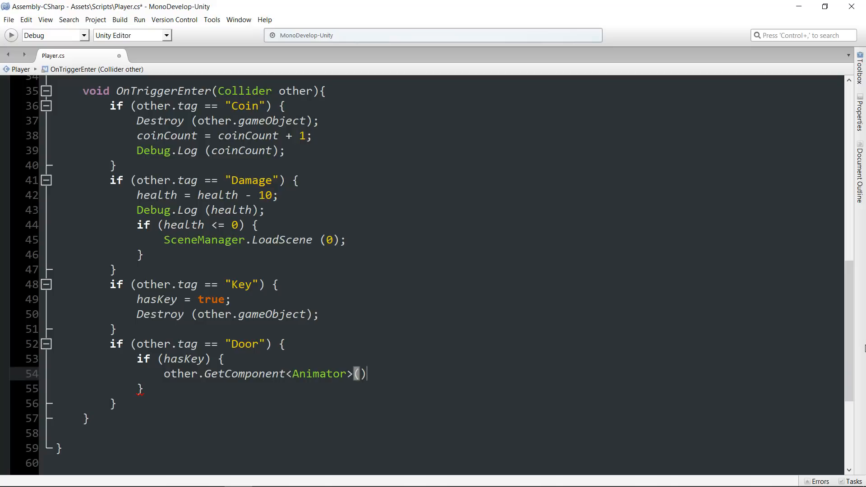
- Complete the door's Animator line with a SetTrigger ("Open") call and save the Player script
{"action": "type", "text": "."}
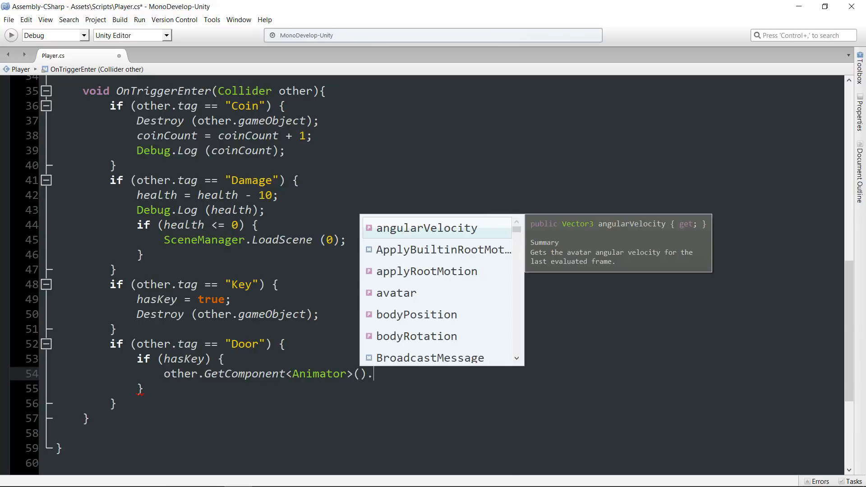
{"action": "type", "text": "Se"}
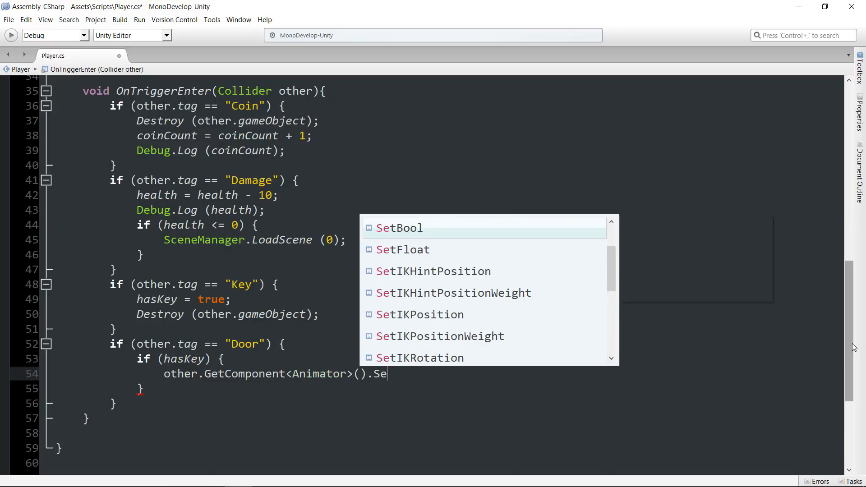
{"action": "type", "text": "tT"}
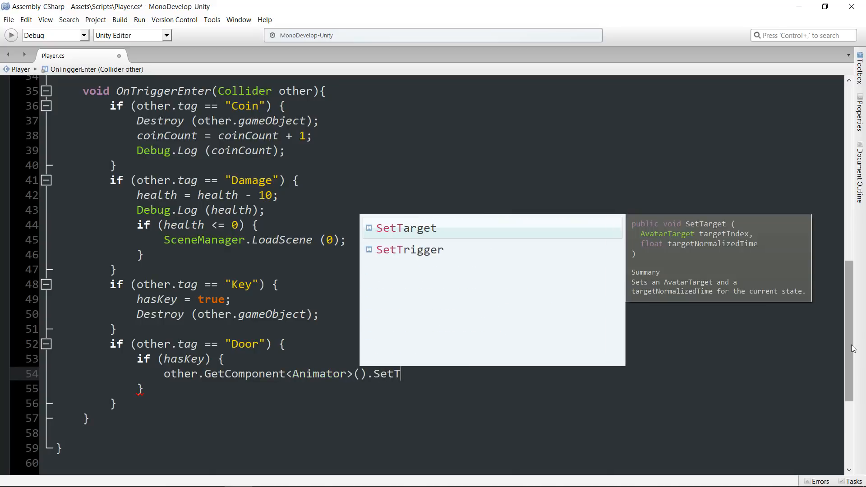
{"action": "type", "text": "r"}
{"action": "key", "text": "Return"}
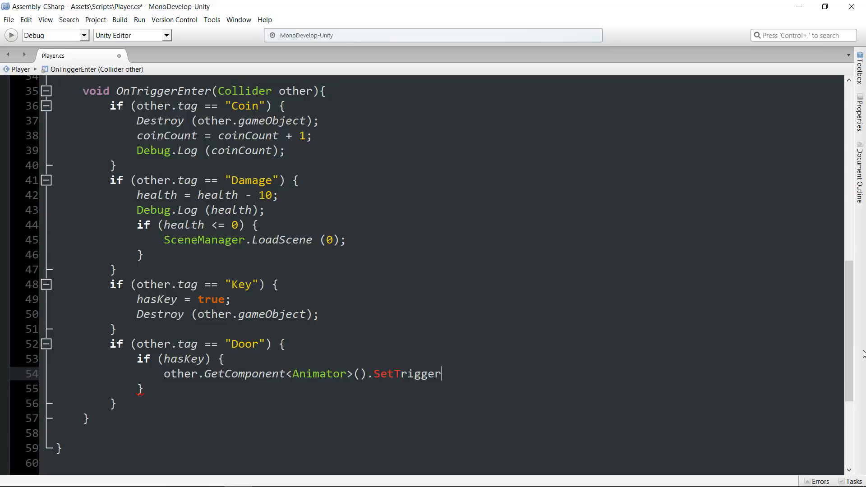
{"action": "type", "text": "("}
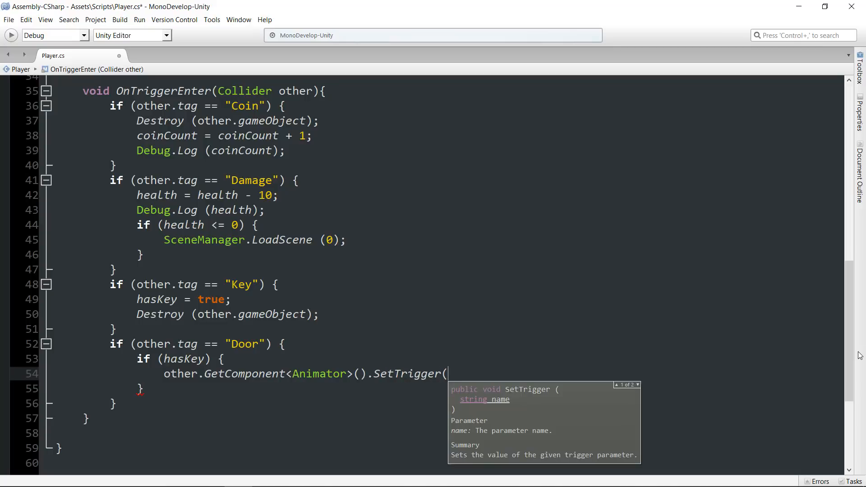
{"action": "type", "text": "\"Open\")"}
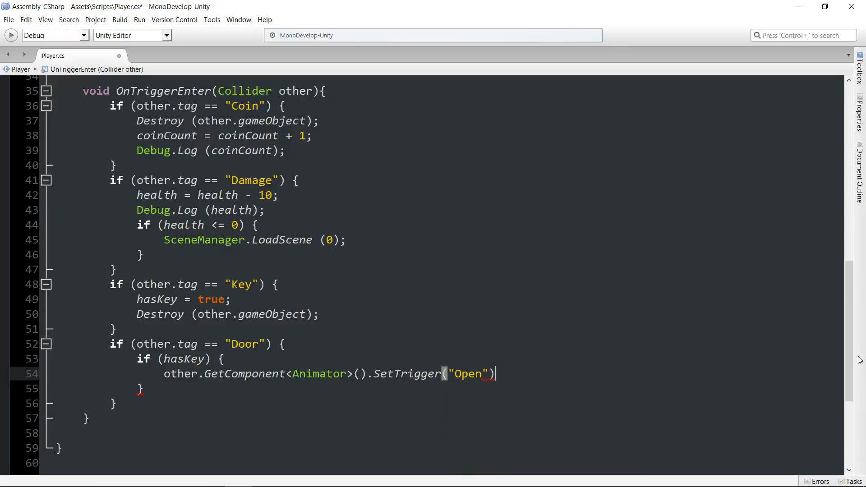
{"action": "type", "text": ";"}
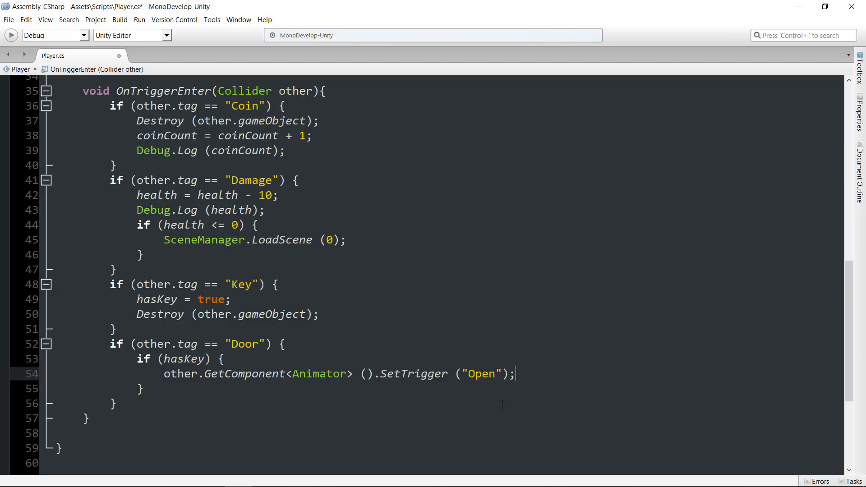
{"action": "key", "text": "ctrl+s"}
- Switch to Unity, play the CodingDemo scene and steer the player cube into the coin near the wall
{"action": "left_click", "coordinate": [183, 476]}
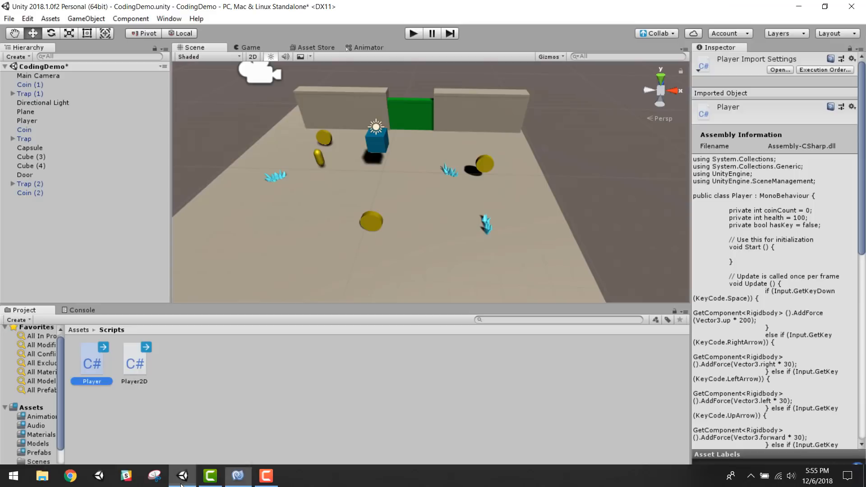
{"action": "left_click", "coordinate": [414, 33]}
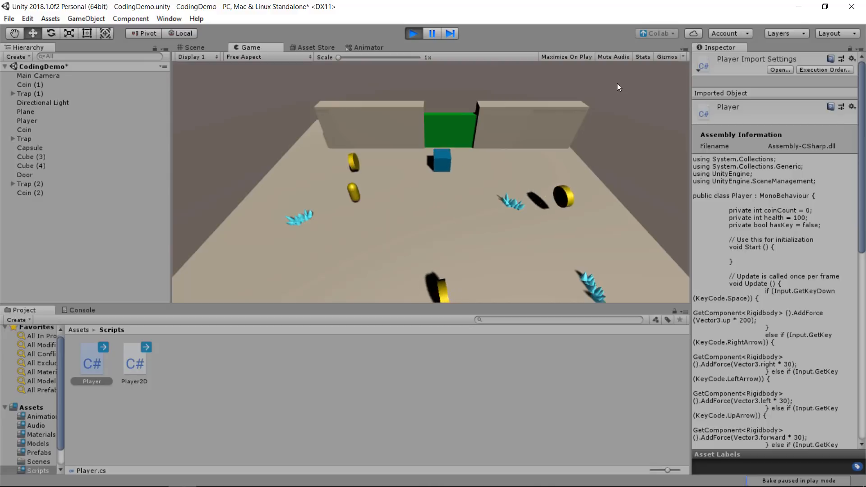
{"action": "key", "text": "Left"}
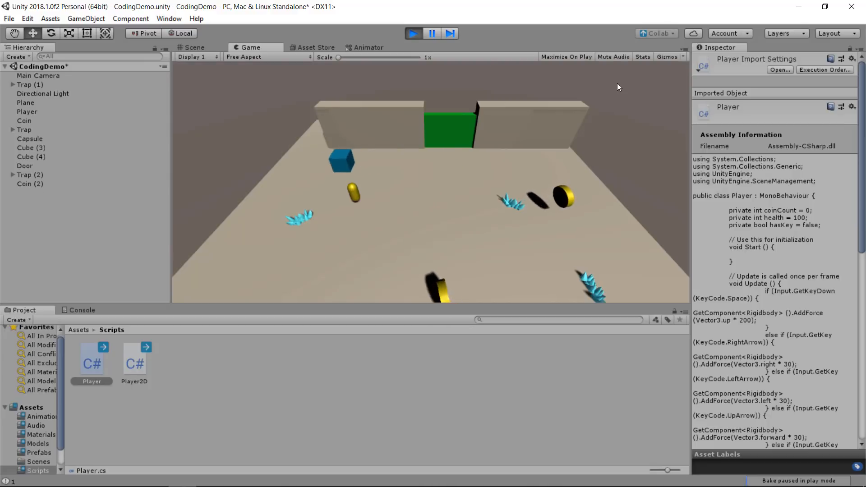
{"action": "key", "text": "Right"}
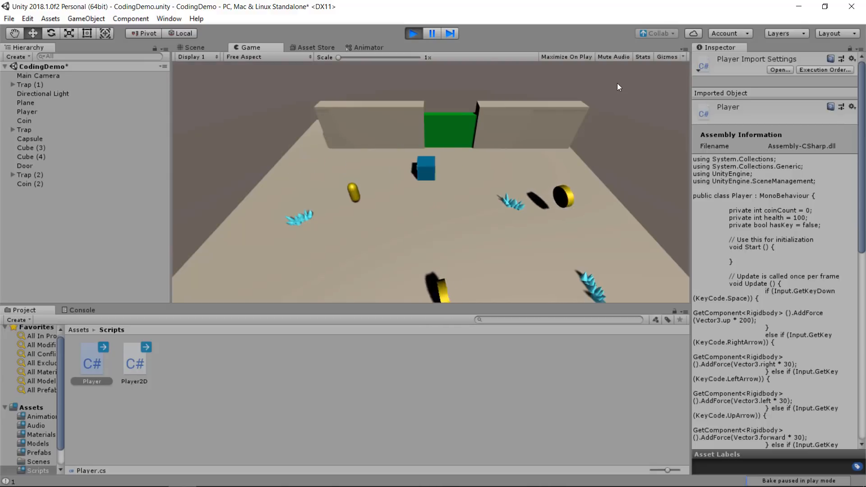
{"action": "key", "text": "Up"}
{"action": "key", "text": "Left"}
{"action": "key", "text": "Down"}
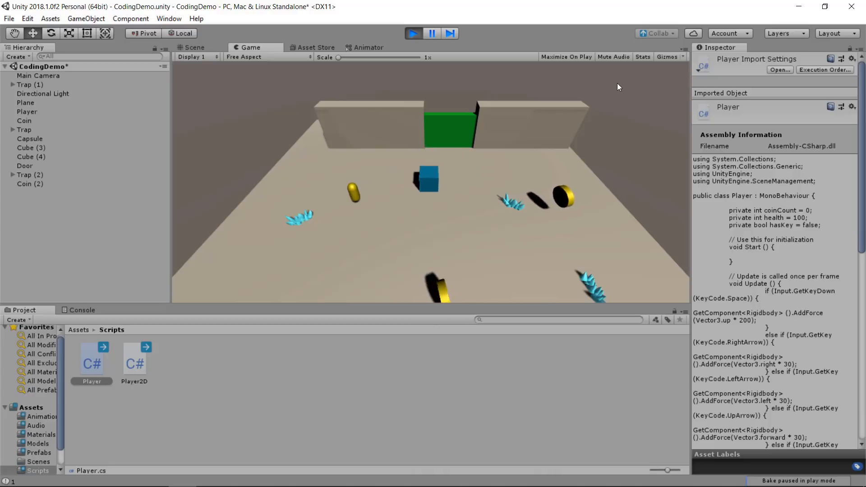
- Test the door by steering the player into the capsule key and through the doorway, and stop the game
{"action": "key", "text": "Left"}
{"action": "key", "text": "Right"}
{"action": "key", "text": "Up"}
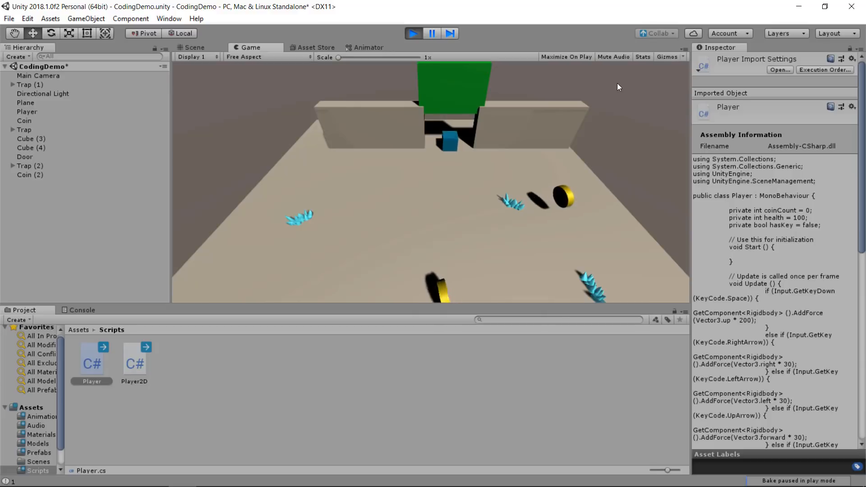
{"action": "key", "text": "Up"}
{"action": "key", "text": "Left"}
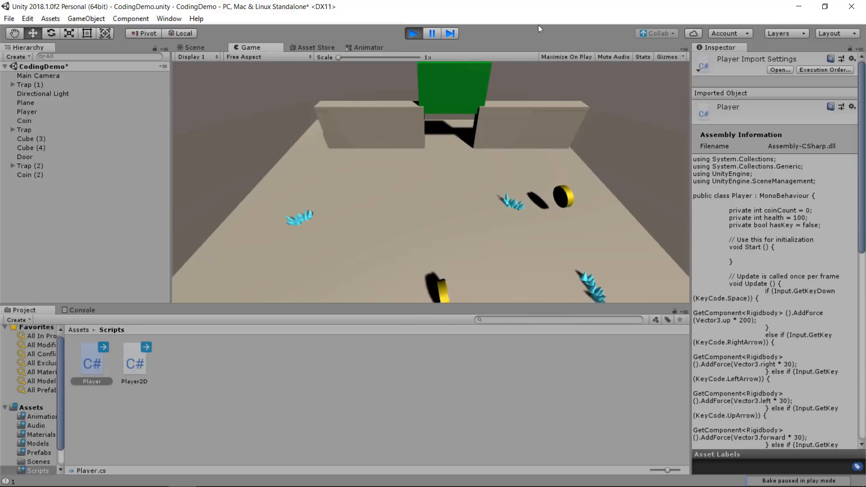
{"action": "left_click", "coordinate": [412, 33]}
{"action": "left_click", "coordinate": [289, 319]}
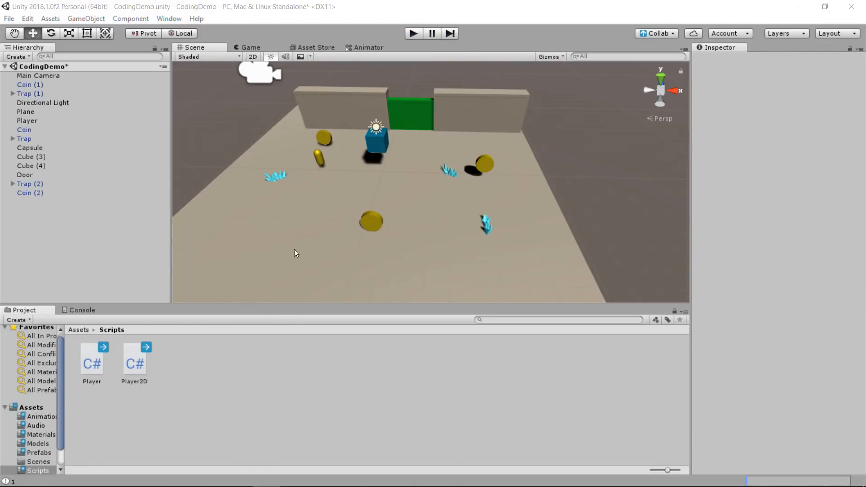
- Add the Skull model from the Models folder as a child of the Coin object
{"action": "left_click", "coordinate": [366, 225]}
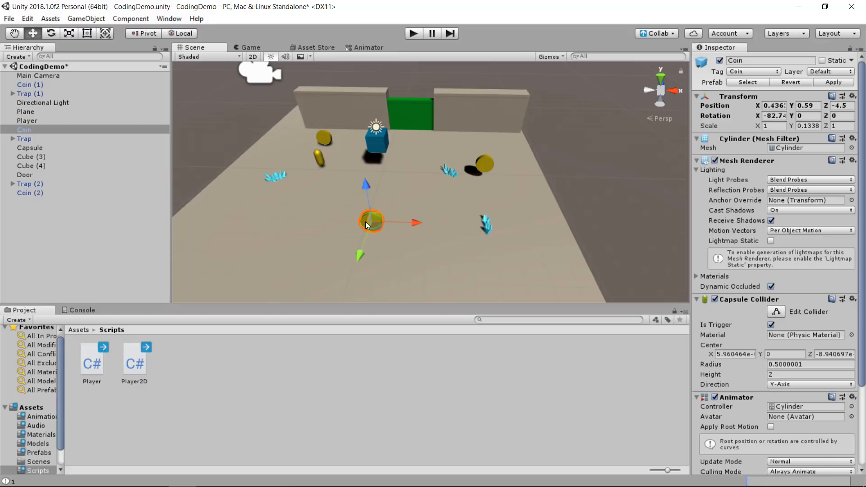
{"action": "left_click", "coordinate": [78, 330]}
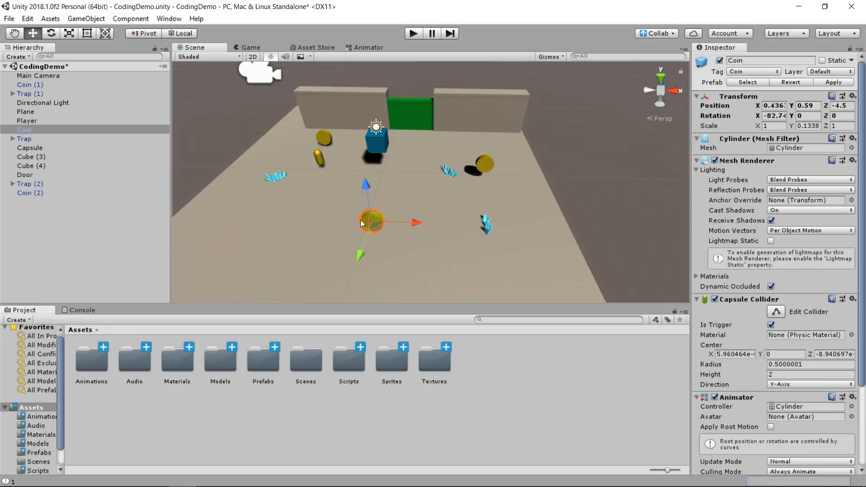
{"action": "key", "text": "f"}
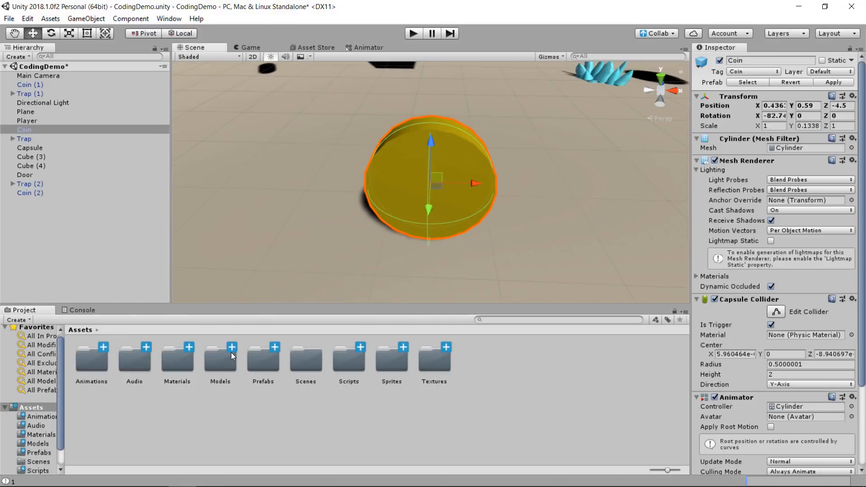
{"action": "double_click", "coordinate": [226, 364]}
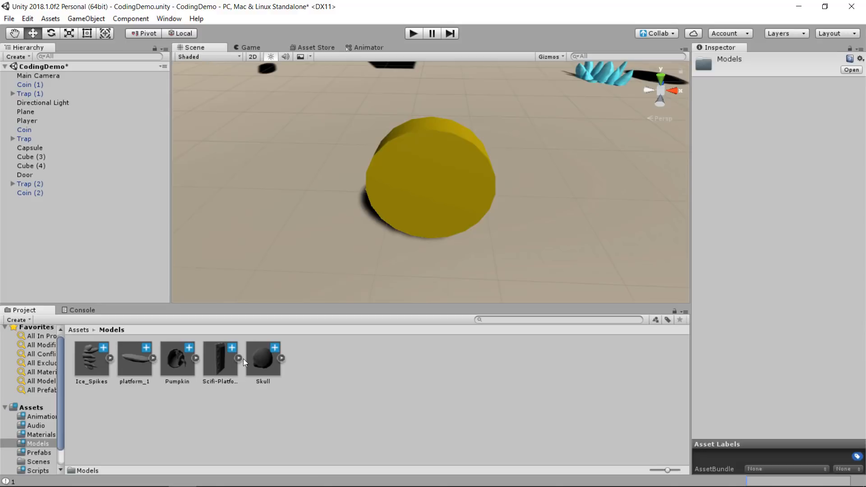
{"action": "left_click_drag", "start_coordinate": [265, 364], "coordinate": [42, 131]}
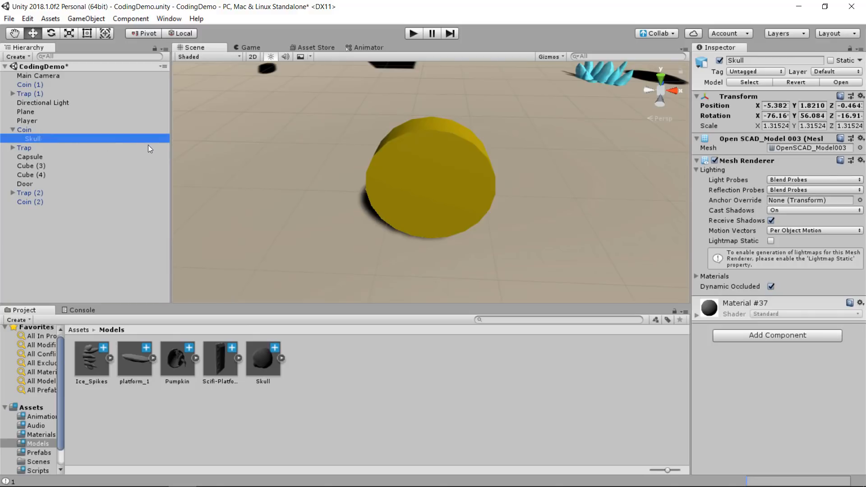
{"action": "double_click", "coordinate": [115, 139]}
- Set the Skull's local position to 0 on X, Y and Z
{"action": "scroll", "coordinate": [418, 170], "scroll_direction": "down", "scroll_amount": 5}
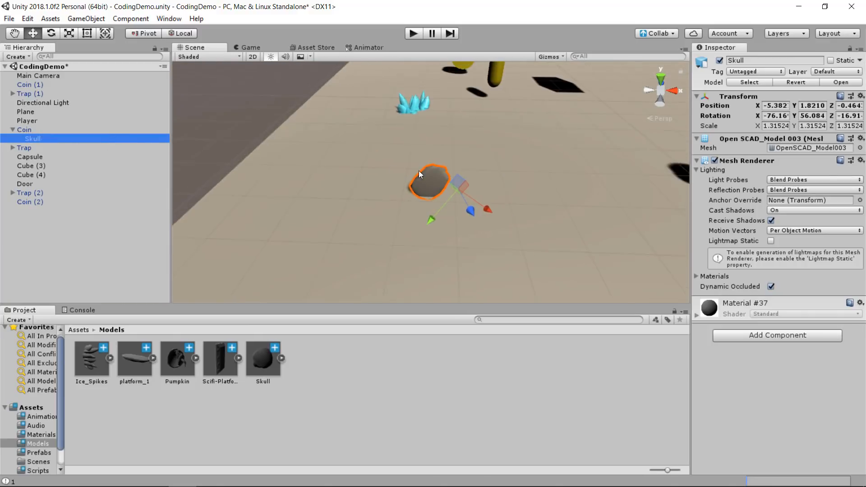
{"action": "middle_click_drag", "start_coordinate": [599, 158], "coordinate": [478, 184]}
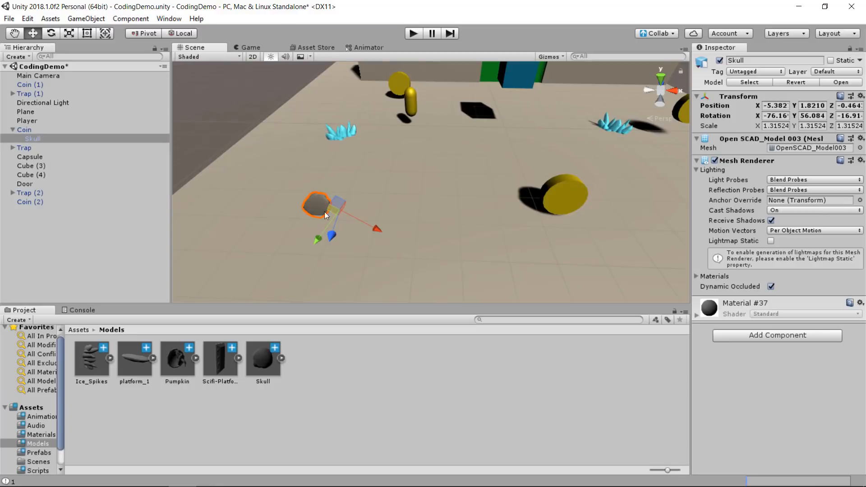
{"action": "left_click", "coordinate": [774, 106]}
{"action": "type", "text": "0"}
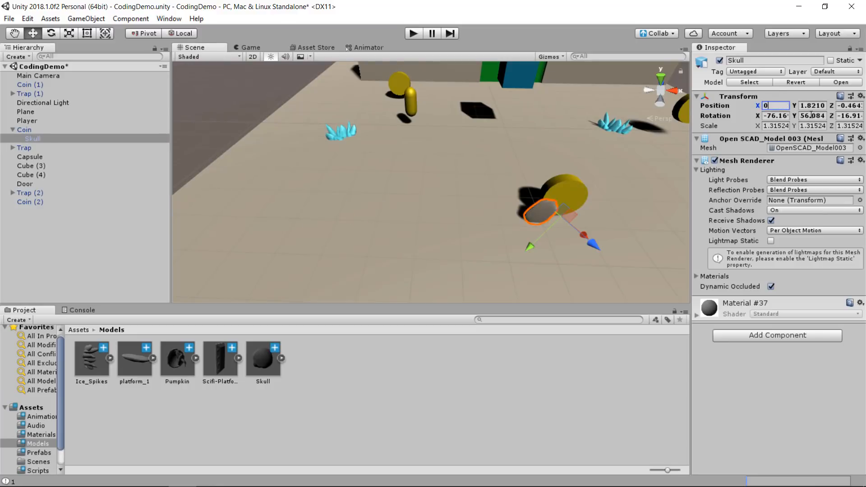
{"action": "left_click", "coordinate": [812, 105]}
{"action": "type", "text": "0"}
{"action": "left_click", "coordinate": [848, 105]}
{"action": "type", "text": "0"}
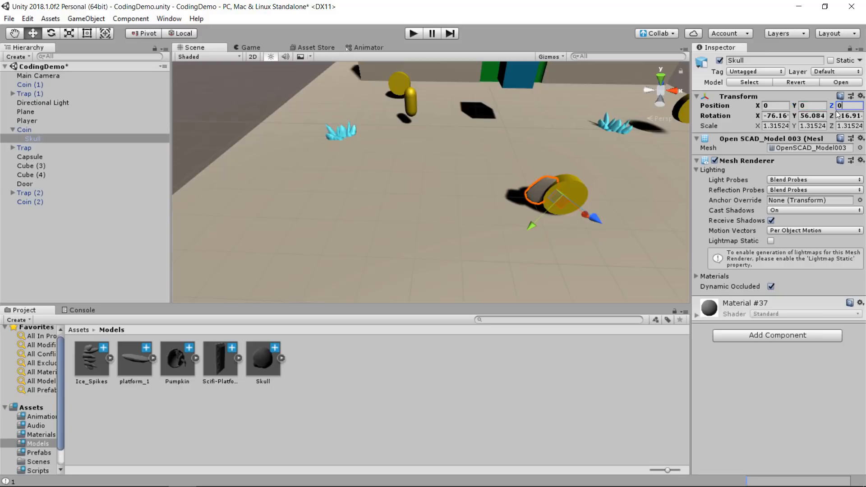
- Set the Skull's rotation to 0 on X, Y and Z
{"action": "left_click", "coordinate": [778, 115]}
{"action": "type", "text": "0"}
{"action": "left_click", "coordinate": [812, 116]}
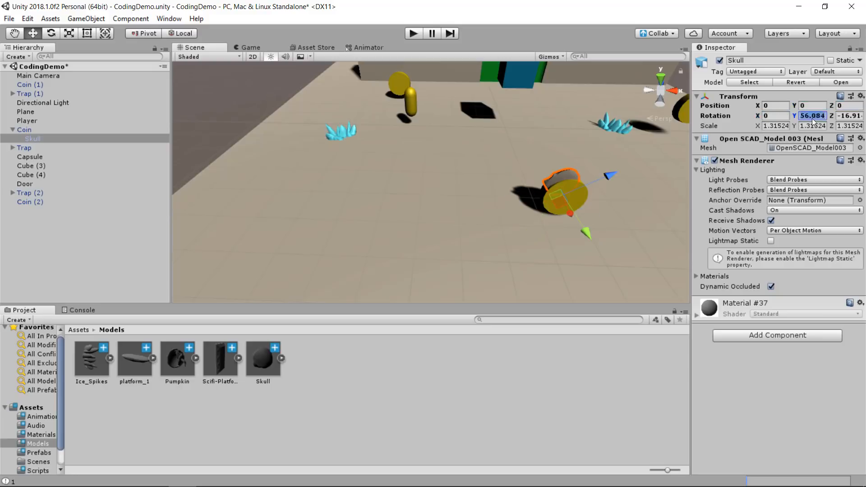
{"action": "type", "text": "0"}
{"action": "left_click", "coordinate": [846, 116]}
{"action": "type", "text": "0"}
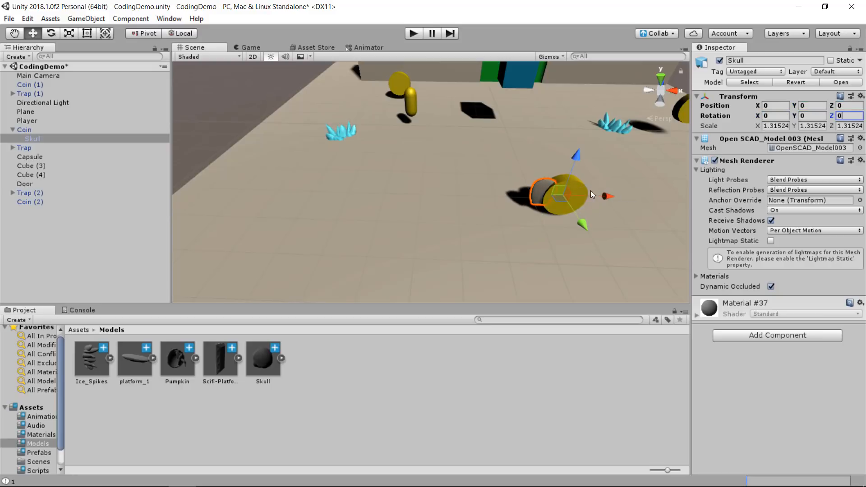
- Stretch the Skull along its Y axis to a scale of about 6.96 to counter the coin's flattening
{"action": "left_click_drag", "start_coordinate": [592, 194], "coordinate": [3, 149], "text": "alt"}
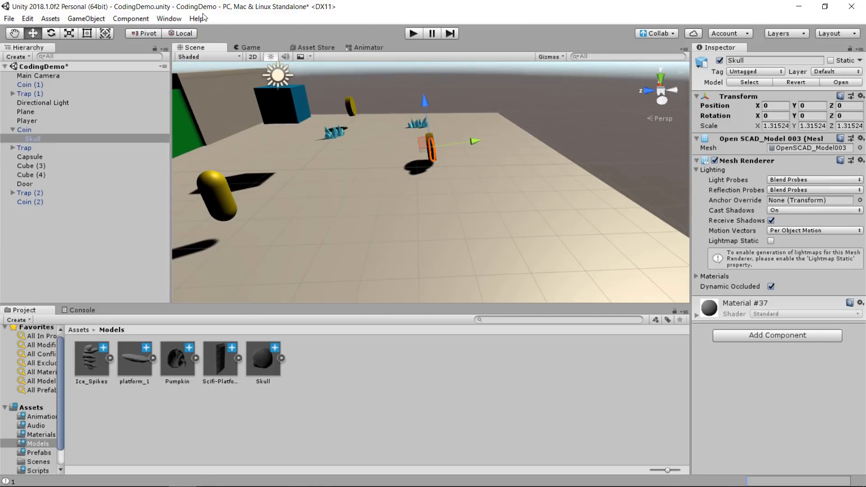
{"action": "scroll", "coordinate": [432, 155], "scroll_direction": "up", "scroll_amount": 10}
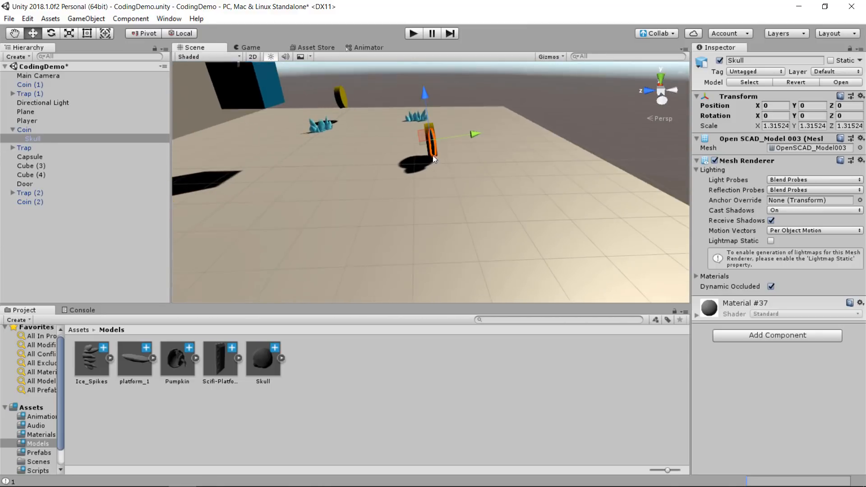
{"action": "middle_click_drag", "start_coordinate": [479, 88], "coordinate": [465, 392]}
{"action": "left_click_drag", "start_coordinate": [379, 198], "coordinate": [305, 125], "text": "alt"}
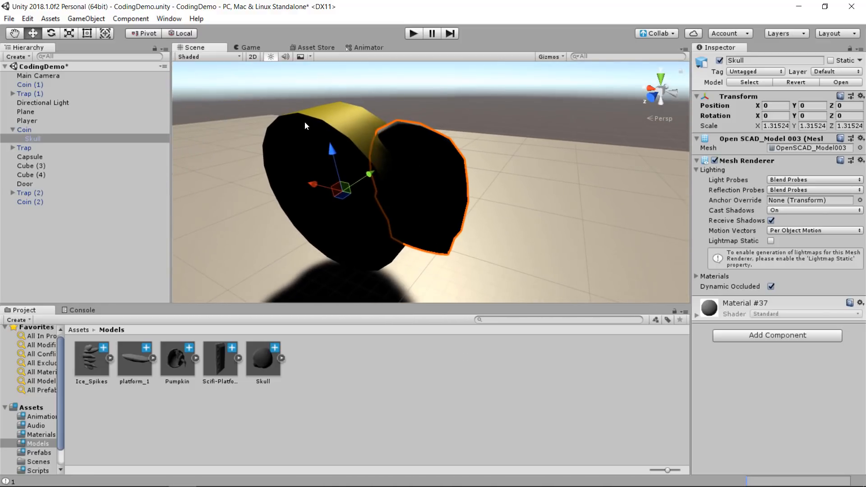
{"action": "left_click", "coordinate": [44, 130]}
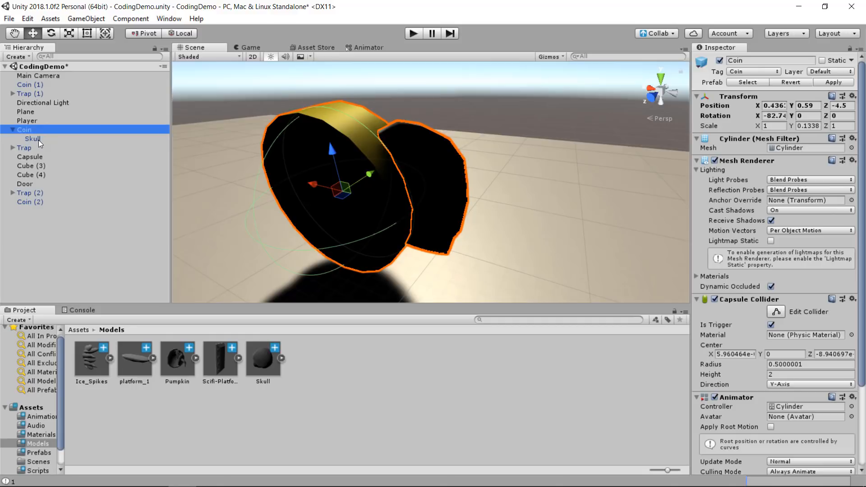
{"action": "double_click", "coordinate": [42, 139]}
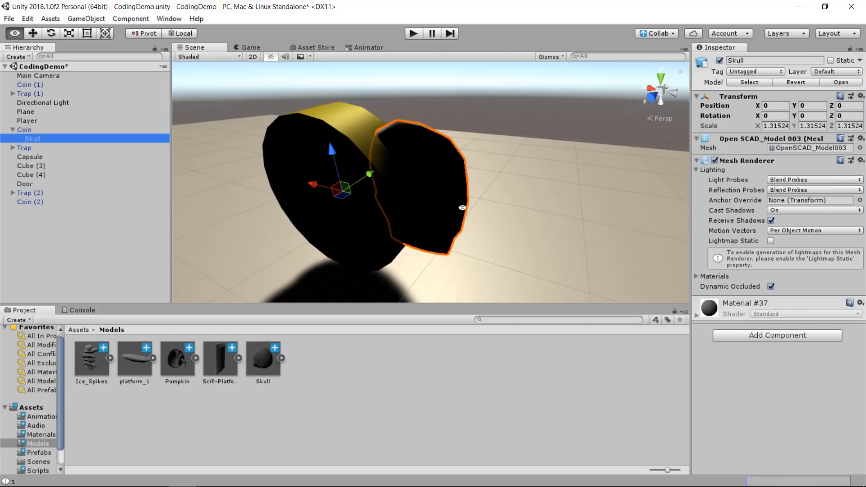
{"action": "left_click", "coordinate": [69, 33]}
{"action": "left_click_drag", "start_coordinate": [515, 159], "coordinate": [712, 138]}
{"action": "left_click_drag", "start_coordinate": [586, 154], "coordinate": [428, 195], "text": "alt"}
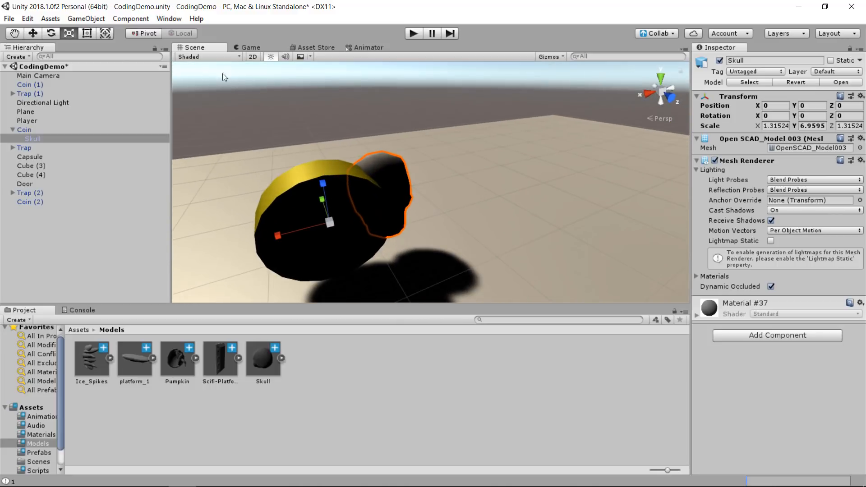
- Move the Skull into the middle of the coin, to about X 0.484 and Y -1.43
{"action": "left_click", "coordinate": [34, 35]}
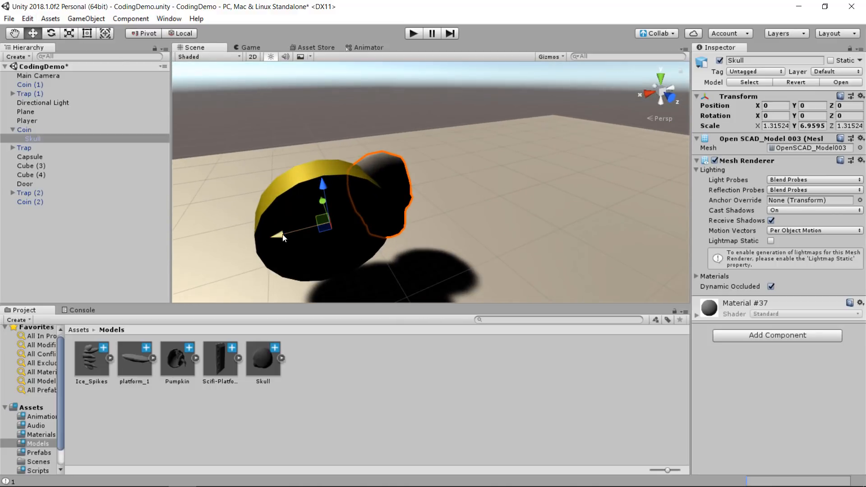
{"action": "left_click_drag", "start_coordinate": [284, 238], "coordinate": [481, 245]}
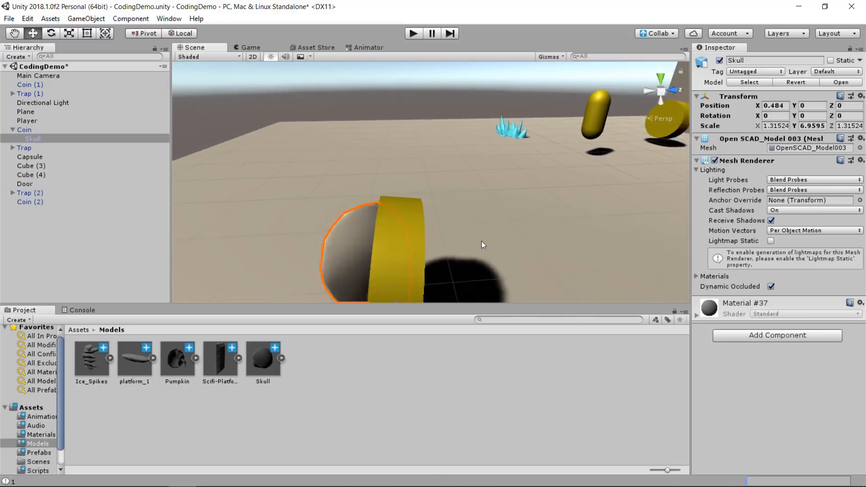
{"action": "scroll", "coordinate": [482, 245], "scroll_direction": "down", "scroll_amount": 4}
{"action": "left_click_drag", "start_coordinate": [366, 252], "coordinate": [281, 241]}
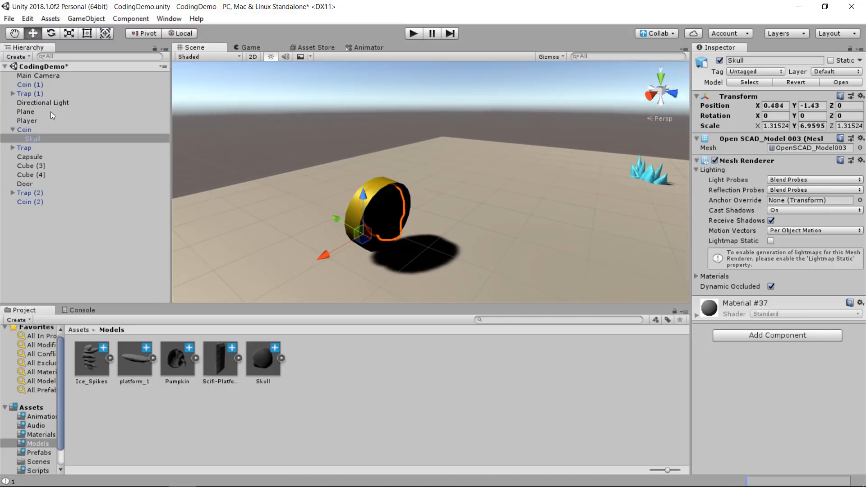
- Turn off the Mesh Renderer of the parent Coin object so only the skull is drawn
{"action": "left_click", "coordinate": [52, 130]}
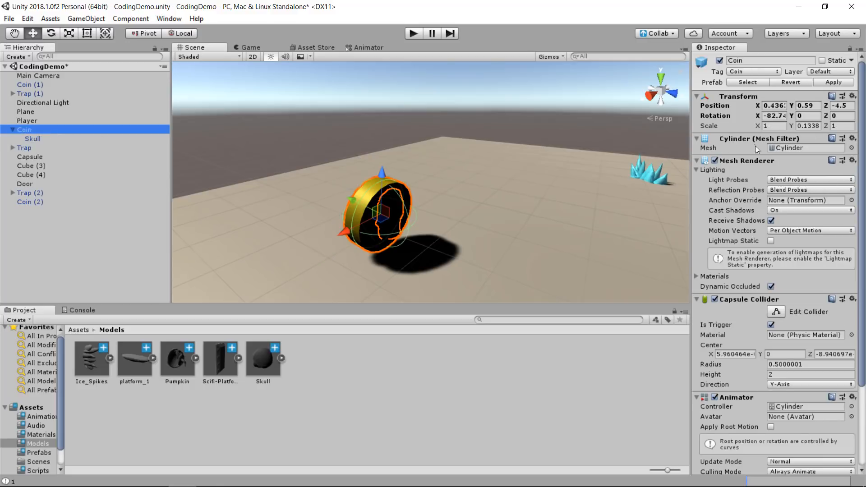
{"action": "left_click", "coordinate": [715, 160]}
{"action": "left_click_drag", "start_coordinate": [521, 204], "coordinate": [480, 229], "text": "alt"}
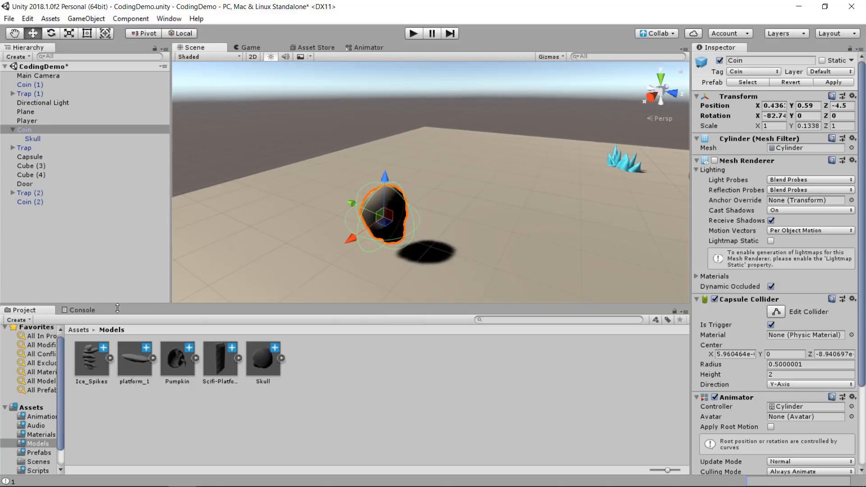
- Apply the skull diffuse texture from the Textures folder to the Skull model in the scene
{"action": "left_click", "coordinate": [80, 330]}
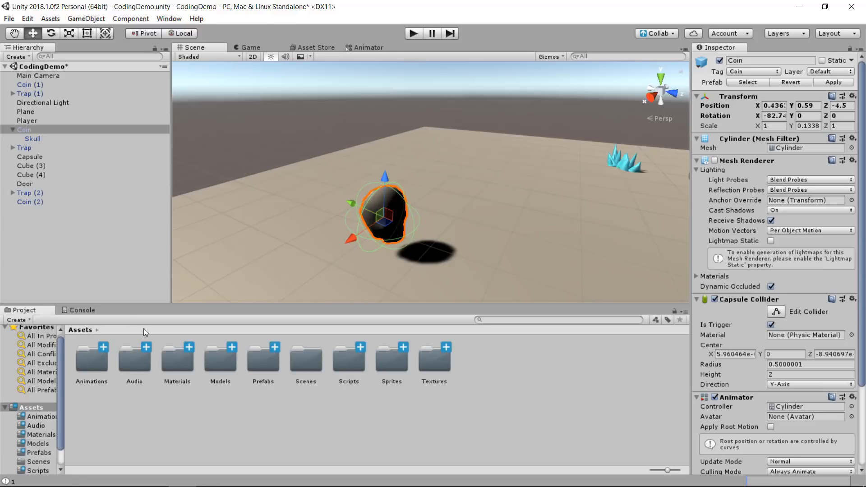
{"action": "double_click", "coordinate": [432, 365]}
{"action": "scroll", "coordinate": [389, 230], "scroll_direction": "up", "scroll_amount": 7}
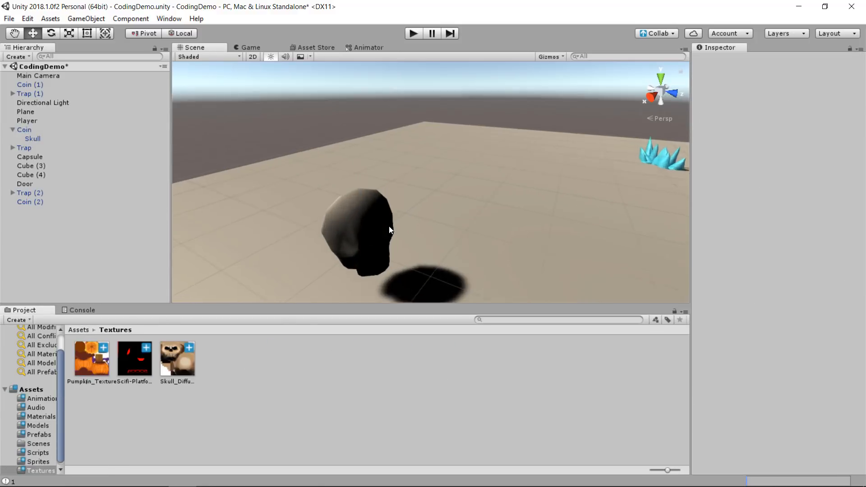
{"action": "left_click_drag", "start_coordinate": [380, 226], "coordinate": [264, 188], "text": "alt"}
{"action": "left_click_drag", "start_coordinate": [175, 373], "coordinate": [271, 224]}
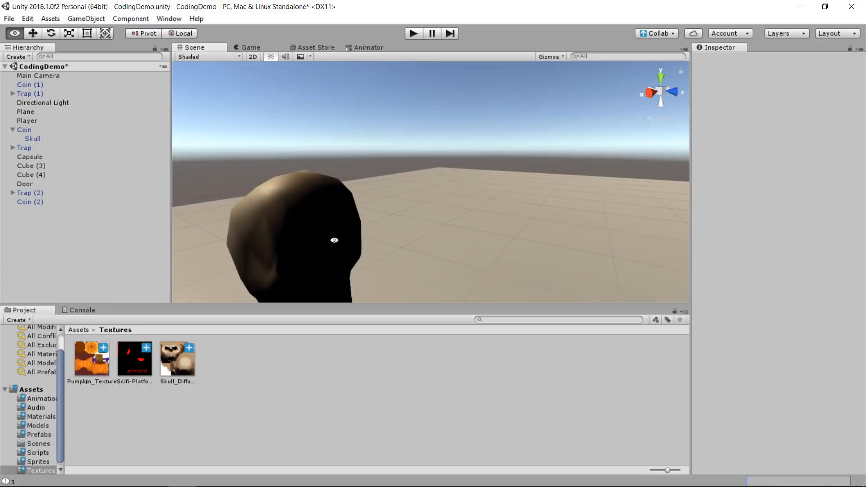
- Add a point light to the scene and place it in front of the skull at about Y 1.37, Z -2.8
{"action": "left_click_drag", "start_coordinate": [334, 239], "coordinate": [295, 215], "text": "alt"}
{"action": "left_click", "coordinate": [294, 216]}
{"action": "scroll", "coordinate": [286, 167], "scroll_direction": "down", "scroll_amount": 4}
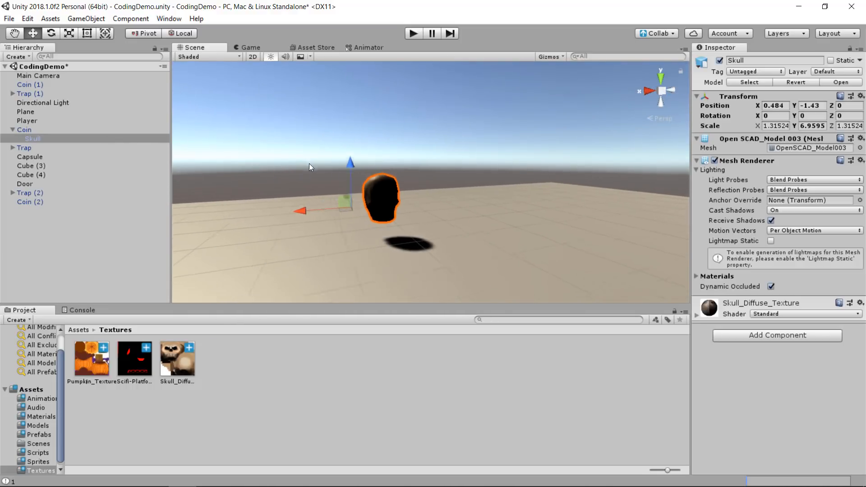
{"action": "left_click_drag", "start_coordinate": [309, 163], "coordinate": [339, 162], "text": "alt"}
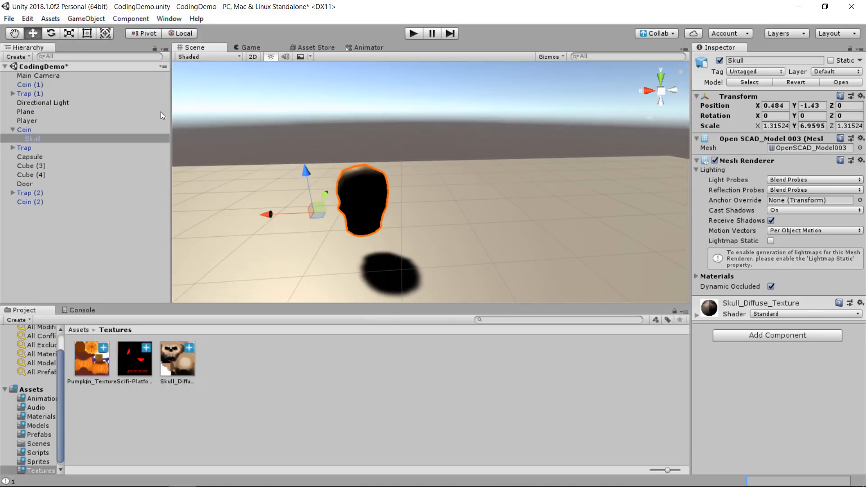
{"action": "left_click", "coordinate": [220, 120]}
{"action": "left_click_drag", "start_coordinate": [268, 171], "coordinate": [203, 135], "text": "alt"}
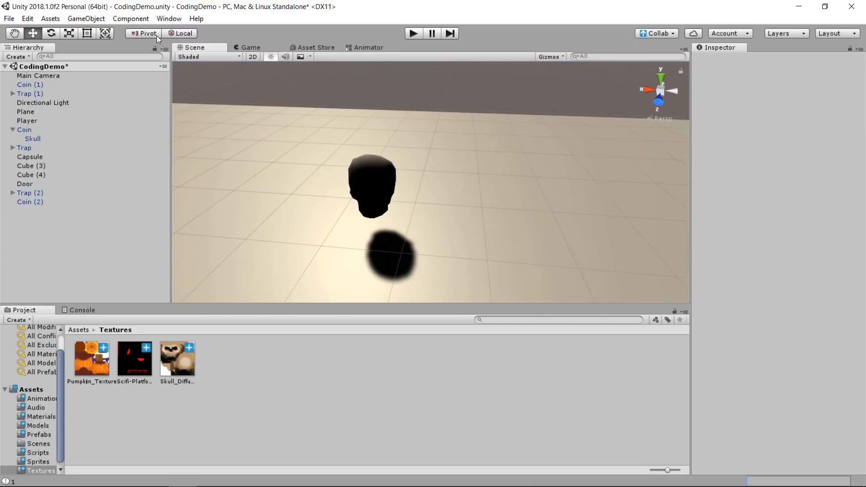
{"action": "left_click", "coordinate": [91, 18]}
{"action": "mouse_move", "coordinate": [148, 93]}
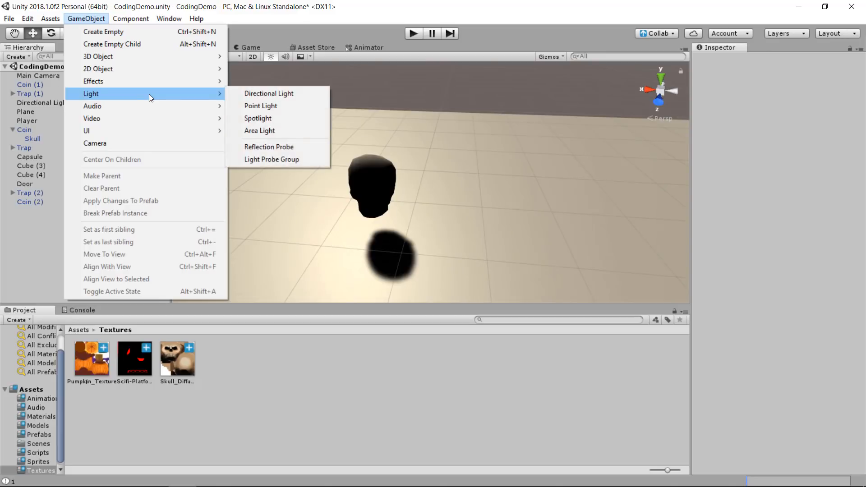
{"action": "left_click", "coordinate": [261, 104]}
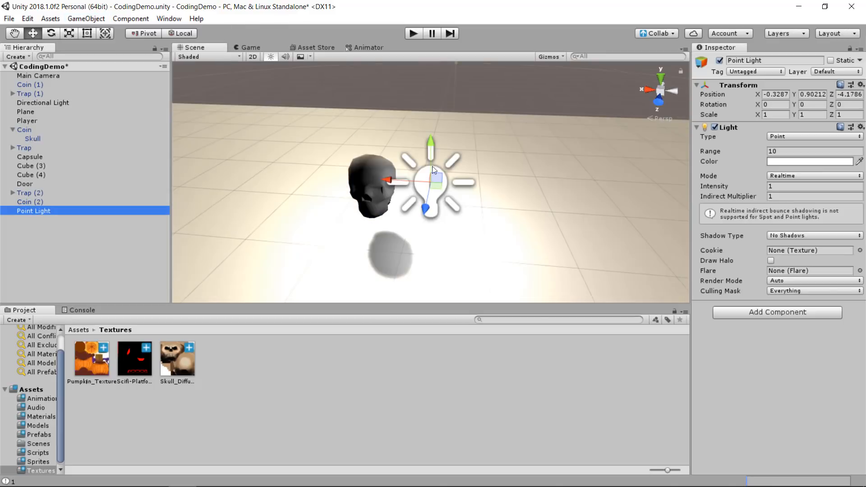
{"action": "left_click_drag", "start_coordinate": [388, 194], "coordinate": [608, 129], "text": "alt"}
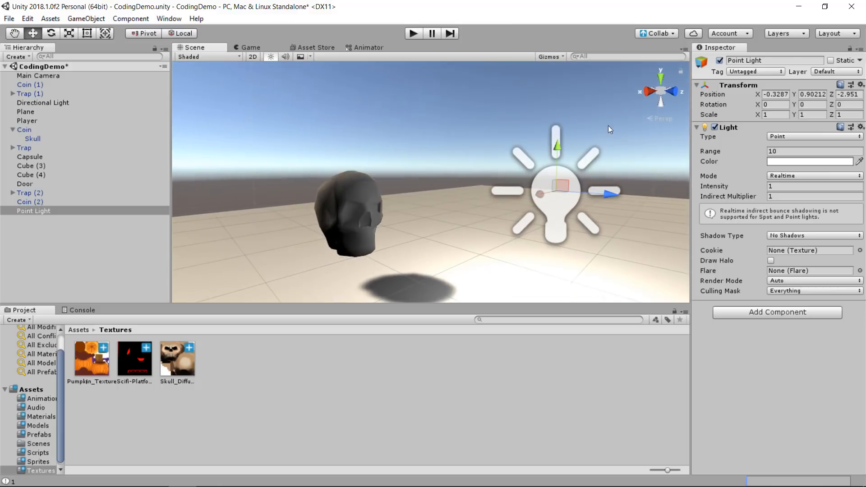
{"action": "left_click_drag", "start_coordinate": [556, 156], "coordinate": [509, 188]}
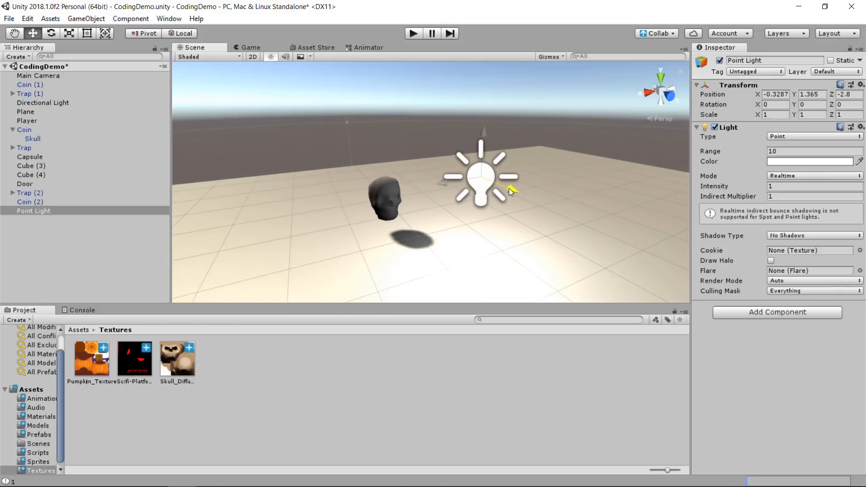
- Apply the Skull_Diffuse_Texture image from the Textures folder to the skull model
{"action": "left_click_drag", "start_coordinate": [410, 229], "coordinate": [356, 203], "text": "alt"}
{"action": "scroll", "coordinate": [371, 196], "scroll_direction": "up", "scroll_amount": 7}
{"action": "scroll", "coordinate": [394, 192], "scroll_direction": "down", "scroll_amount": 5}
{"action": "middle_click_drag", "start_coordinate": [357, 196], "coordinate": [488, 167]}
{"action": "scroll", "coordinate": [491, 167], "scroll_direction": "up", "scroll_amount": 3}
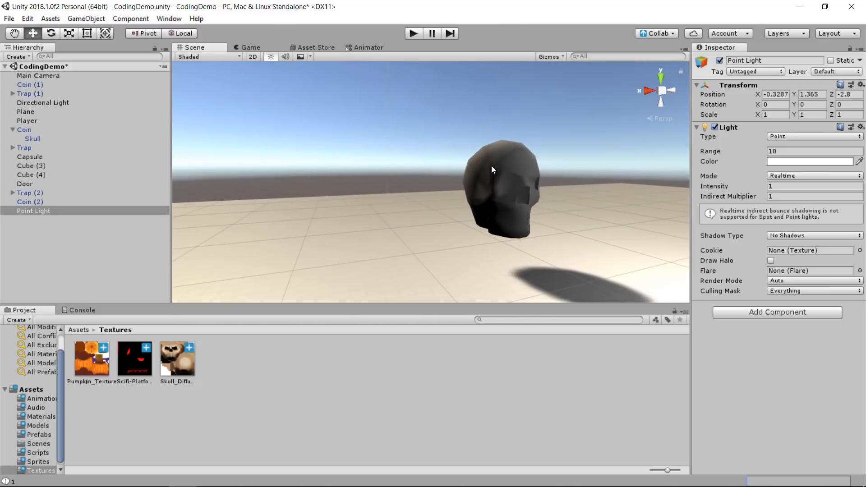
{"action": "left_click_drag", "start_coordinate": [491, 167], "coordinate": [497, 188], "text": "alt"}
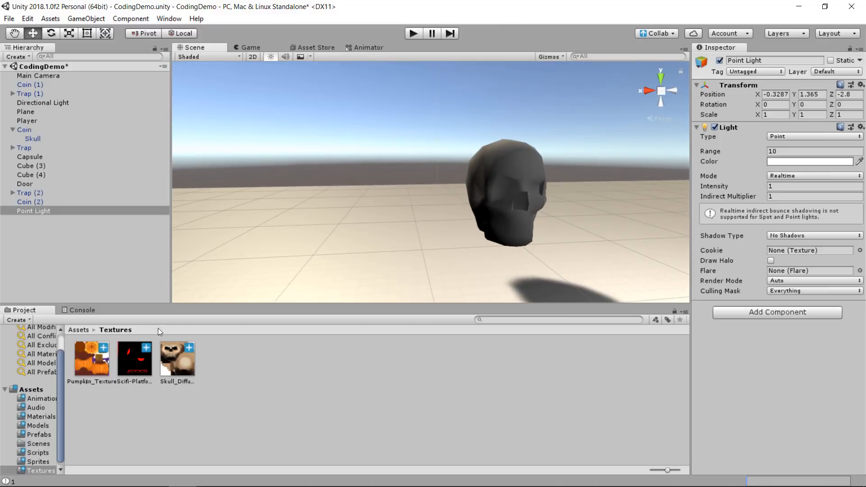
{"action": "left_click_drag", "start_coordinate": [175, 361], "coordinate": [444, 227]}
{"action": "left_click_drag", "start_coordinate": [498, 199], "coordinate": [356, 187]}
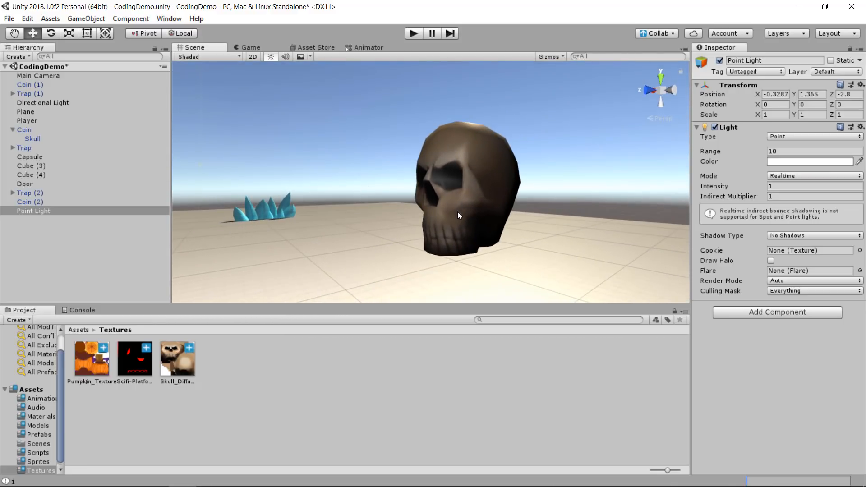
{"action": "left_click_drag", "start_coordinate": [456, 228], "coordinate": [673, 225], "text": "alt"}
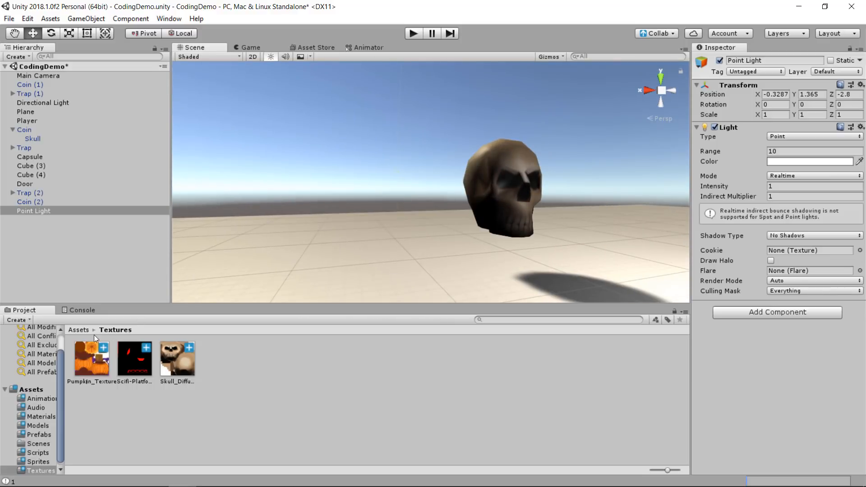
- Inspect the skull's Mesh Renderer materials and locate its Element 0 material in the project's Materials folder
{"action": "left_click", "coordinate": [505, 202]}
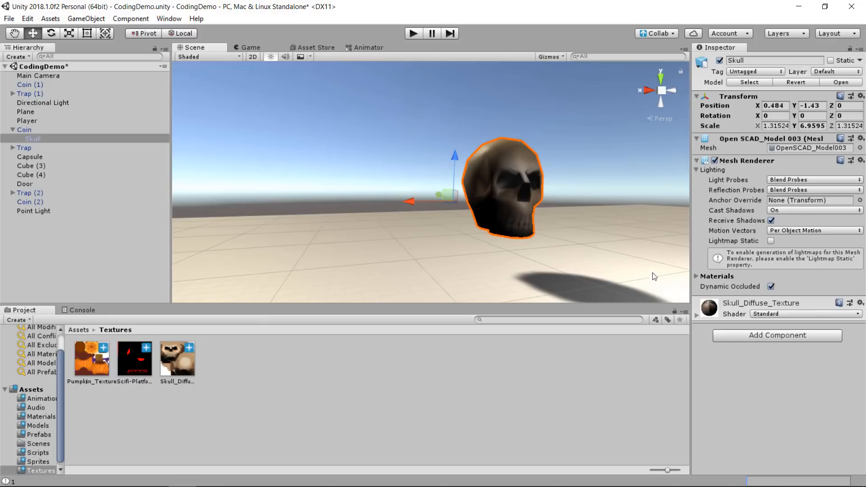
{"action": "left_click", "coordinate": [696, 276]}
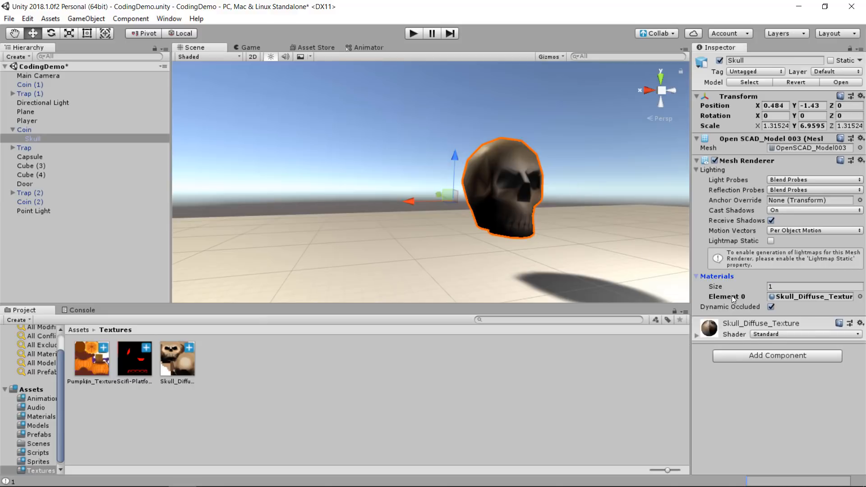
{"action": "left_click", "coordinate": [788, 296]}
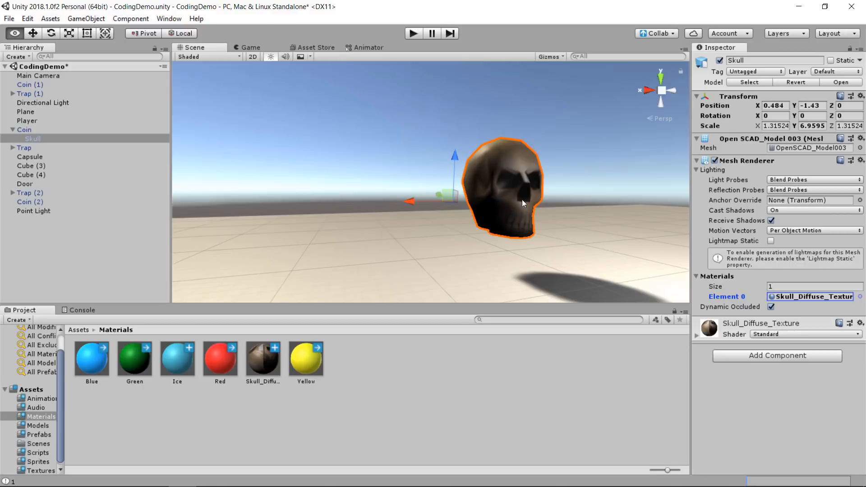
- Apply the changes on the Coin object that contains the skull to its prefab
{"action": "left_click_drag", "start_coordinate": [524, 204], "coordinate": [418, 213], "text": "alt"}
{"action": "left_click", "coordinate": [42, 129]}
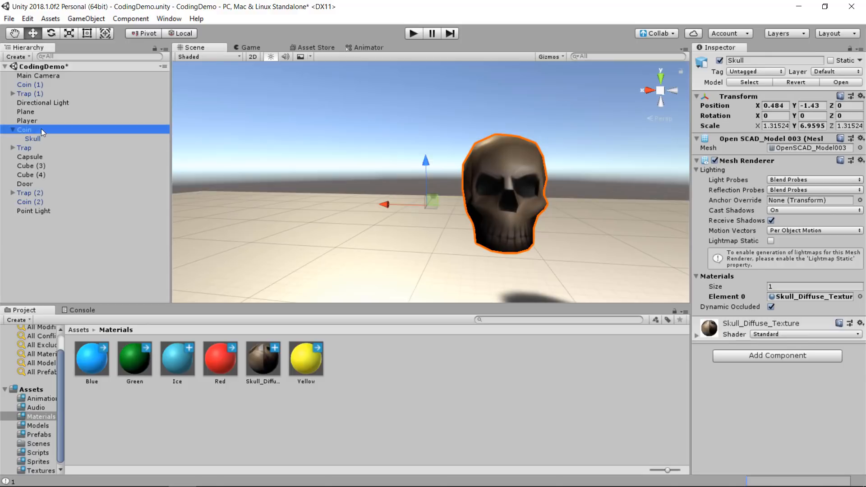
{"action": "left_click_drag", "start_coordinate": [519, 189], "coordinate": [332, 196], "text": "alt"}
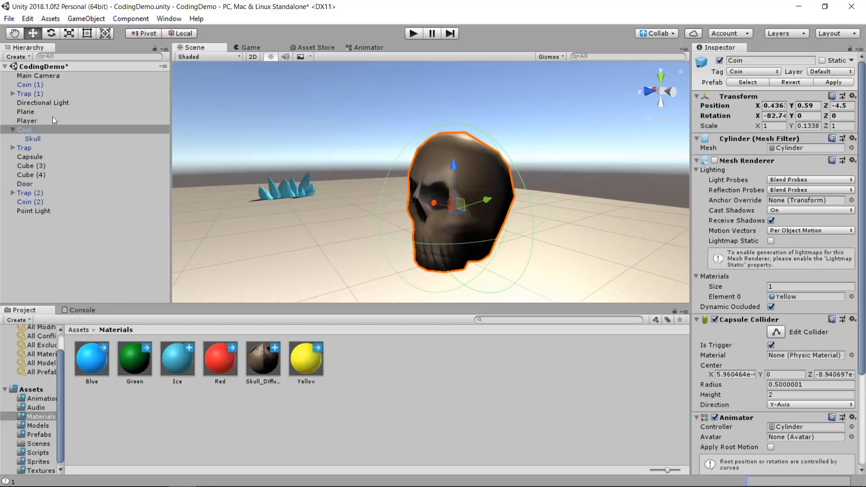
{"action": "scroll", "coordinate": [489, 186], "scroll_direction": "down", "scroll_amount": 12}
{"action": "left_click_drag", "start_coordinate": [490, 185], "coordinate": [420, 182], "text": "alt"}
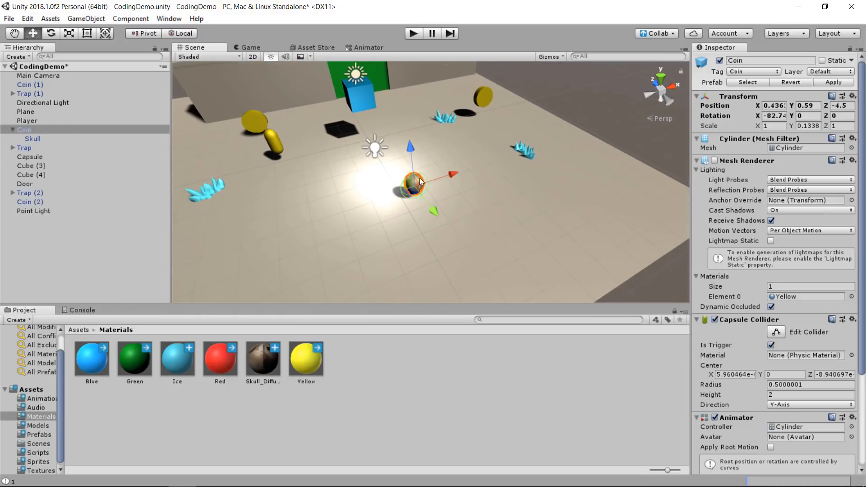
{"action": "left_click", "coordinate": [834, 82]}
- Add the Pumpkin model from the Models folder as a child of the Player object
{"action": "left_click_drag", "start_coordinate": [600, 149], "coordinate": [455, 108], "text": "alt"}
{"action": "left_click", "coordinate": [417, 102]}
{"action": "middle_click_drag", "start_coordinate": [427, 97], "coordinate": [486, 263]}
{"action": "scroll", "coordinate": [494, 262], "scroll_direction": "up", "scroll_amount": 3}
{"action": "scroll", "coordinate": [493, 262], "scroll_direction": "up", "scroll_amount": 4}
{"action": "middle_click_drag", "start_coordinate": [560, 174], "coordinate": [489, 81]}
{"action": "key", "text": "f"}
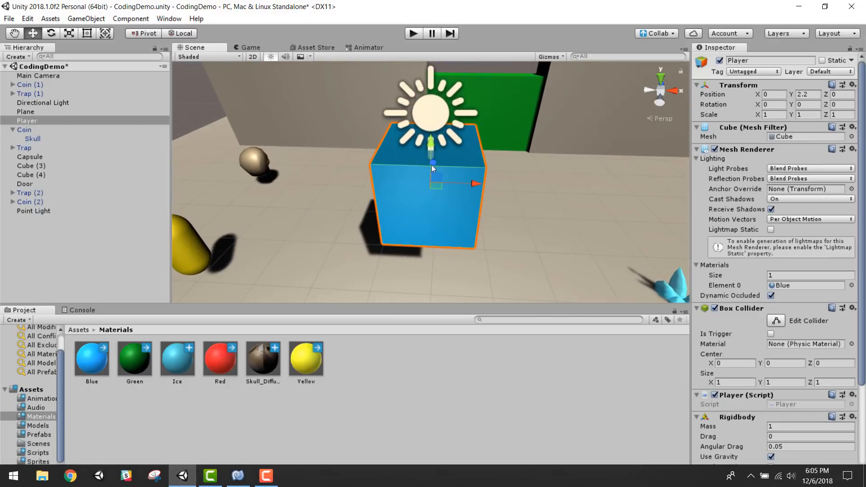
{"action": "left_click_drag", "start_coordinate": [360, 234], "coordinate": [392, 156], "text": "alt"}
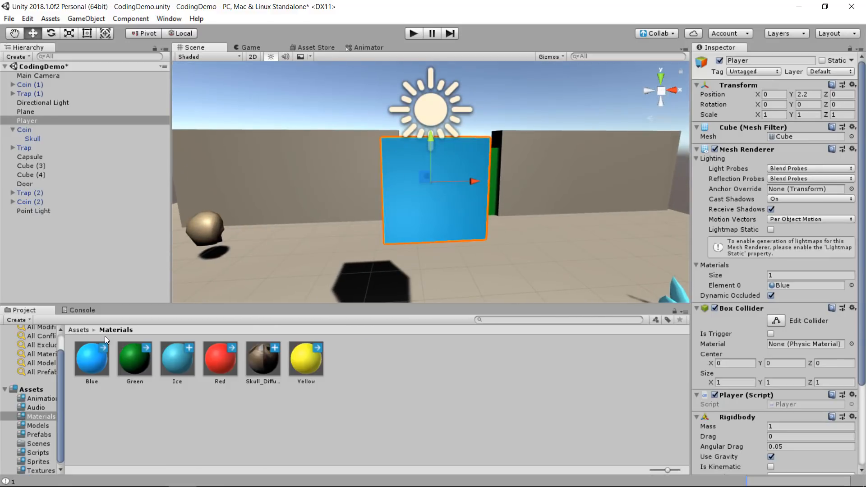
{"action": "left_click", "coordinate": [78, 330]}
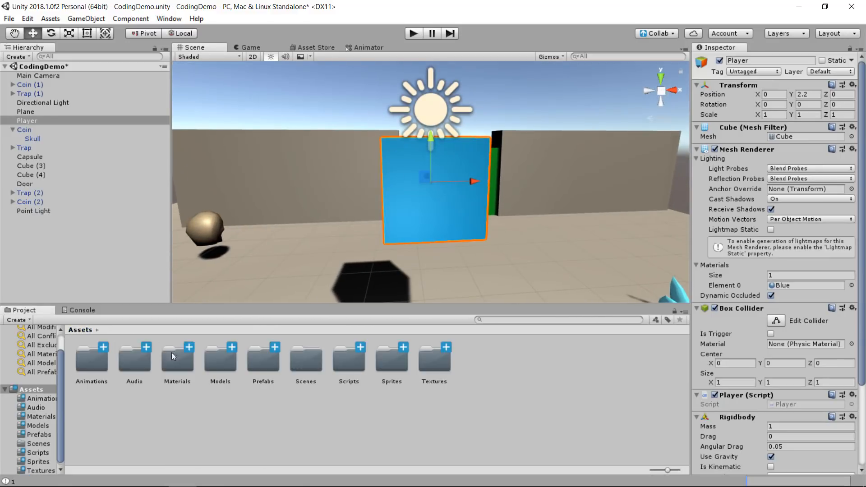
{"action": "double_click", "coordinate": [218, 367]}
{"action": "left_click_drag", "start_coordinate": [178, 369], "coordinate": [63, 123]}
- Set the pumpkin's position to 0 on the X, Y and Z axes
{"action": "scroll", "coordinate": [346, 223], "scroll_direction": "down", "scroll_amount": 12}
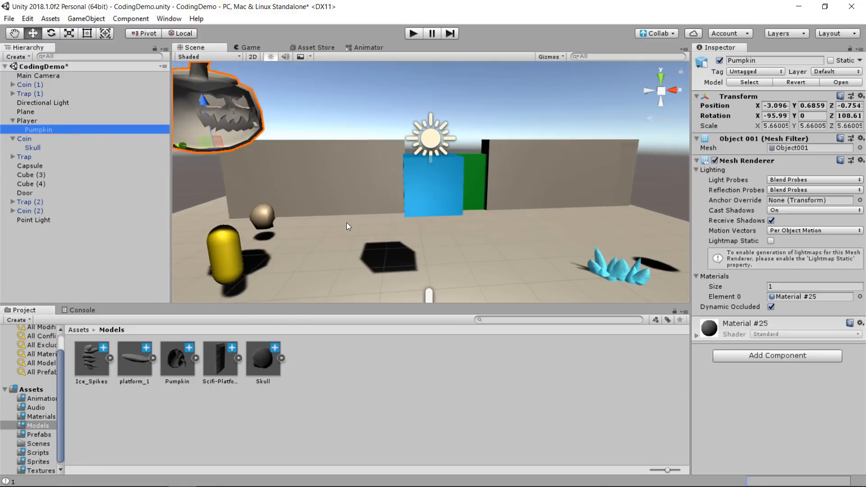
{"action": "left_click_drag", "start_coordinate": [346, 223], "coordinate": [280, 276], "text": "alt"}
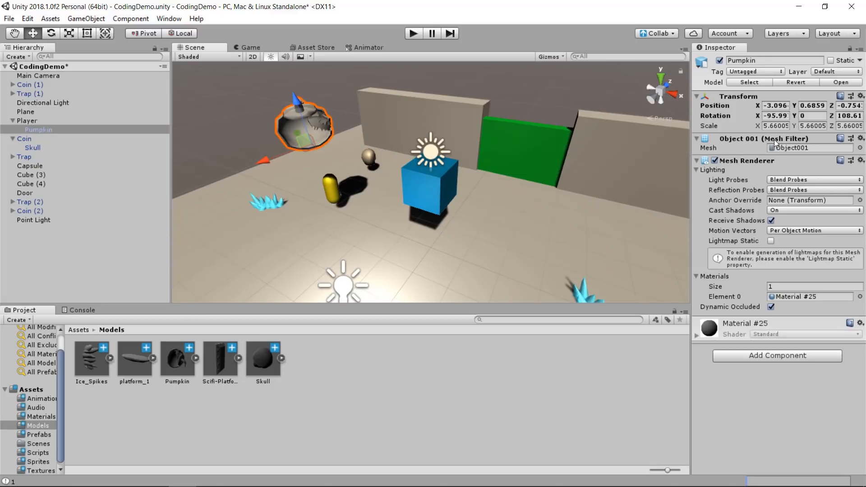
{"action": "left_click", "coordinate": [783, 106]}
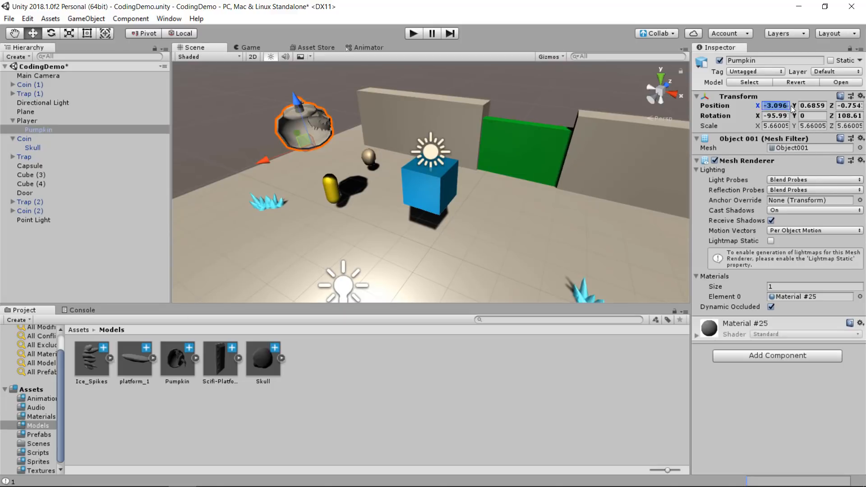
{"action": "type", "text": "0"}
{"action": "key", "text": "Tab"}
{"action": "type", "text": "0"}
{"action": "key", "text": "Tab"}
{"action": "type", "text": "0"}
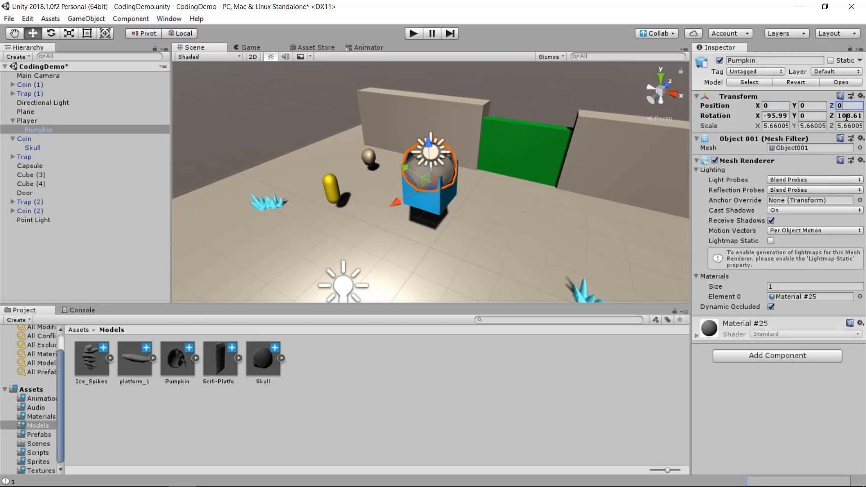
- Set the pumpkin's X and Z rotation to 0
{"action": "left_click", "coordinate": [846, 116]}
{"action": "type", "text": "0"}
{"action": "left_click", "coordinate": [769, 116]}
{"action": "type", "text": "0"}
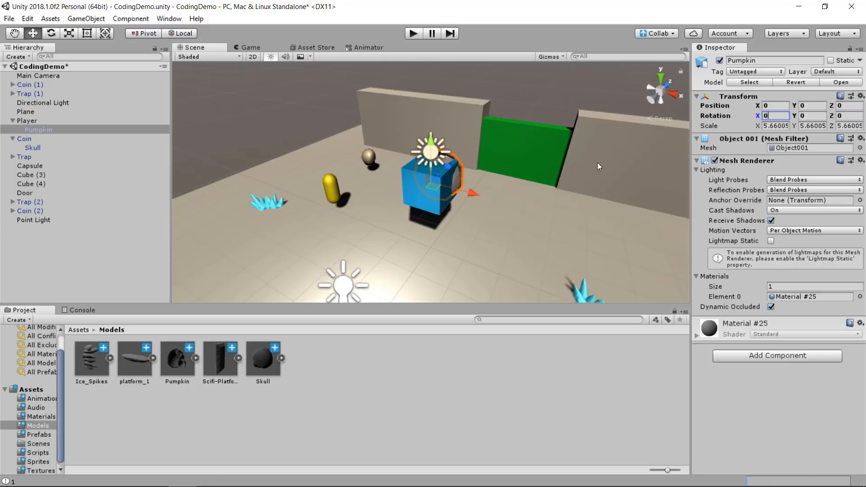
- Rotate the pumpkin upright to about -85.4 degrees on X and lower it into the player cube at about Y -0.53, Z -0.04
{"action": "left_click_drag", "start_coordinate": [513, 203], "coordinate": [852, 221], "text": "alt"}
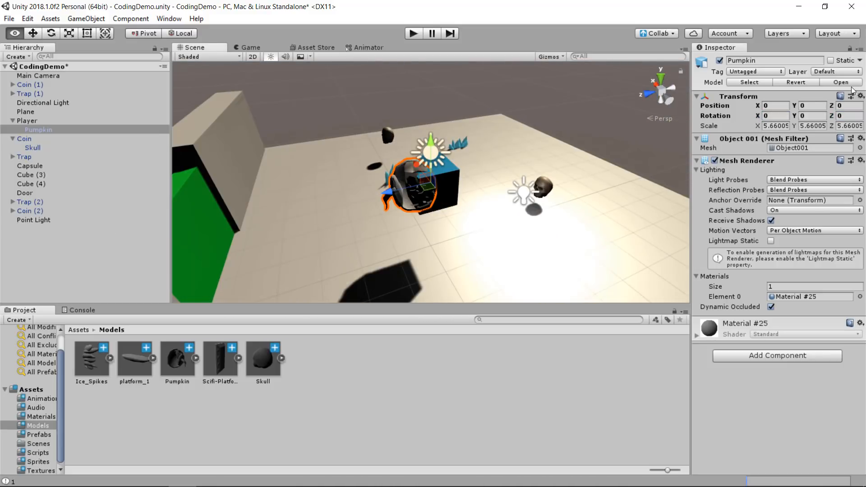
{"action": "left_click_drag", "start_coordinate": [433, 183], "coordinate": [470, 202], "text": "alt"}
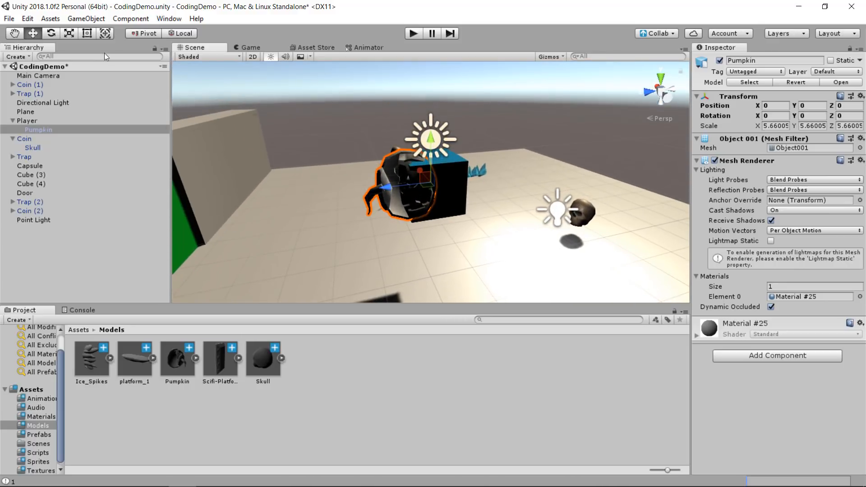
{"action": "left_click", "coordinate": [50, 34]}
{"action": "left_click_drag", "start_coordinate": [393, 171], "coordinate": [573, 146]}
{"action": "left_click_drag", "start_coordinate": [487, 156], "coordinate": [332, 160], "text": "alt"}
{"action": "left_click", "coordinate": [33, 32]}
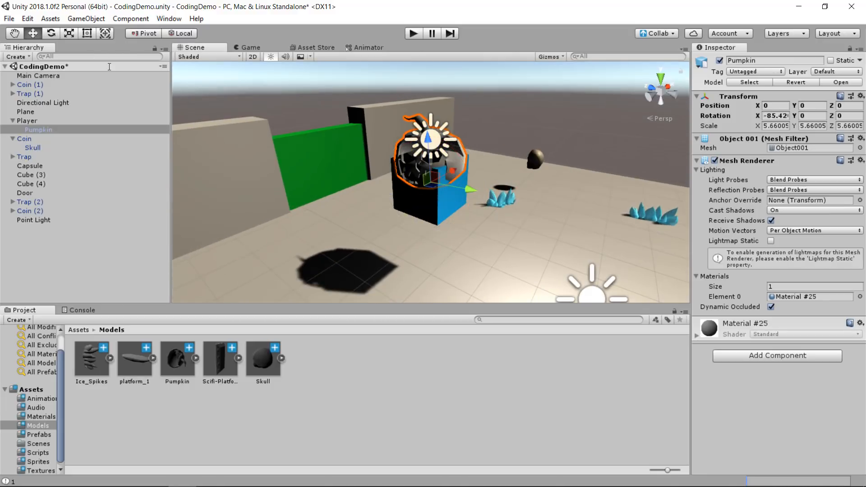
{"action": "left_click_drag", "start_coordinate": [431, 142], "coordinate": [482, 188]}
- Disable the Player object's Mesh Renderer so that only the pumpkin model represents the player
{"action": "left_click", "coordinate": [27, 120]}
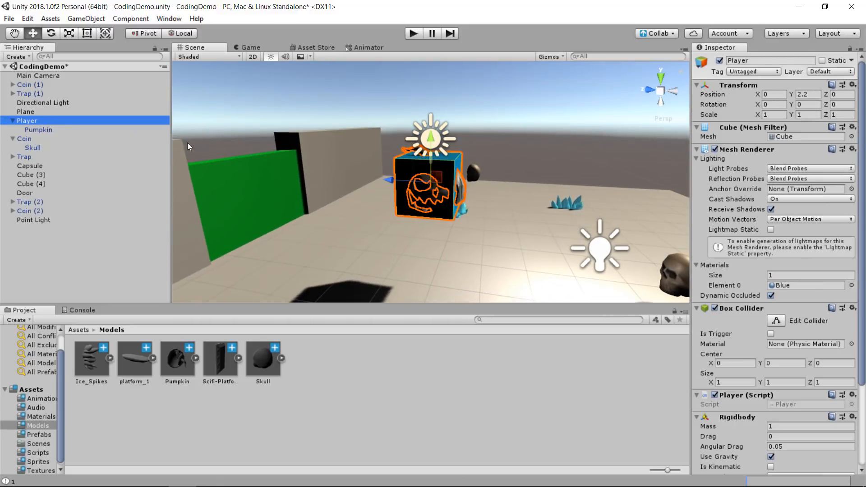
{"action": "left_click", "coordinate": [714, 149]}
{"action": "left_click_drag", "start_coordinate": [471, 212], "coordinate": [309, 224], "text": "alt"}
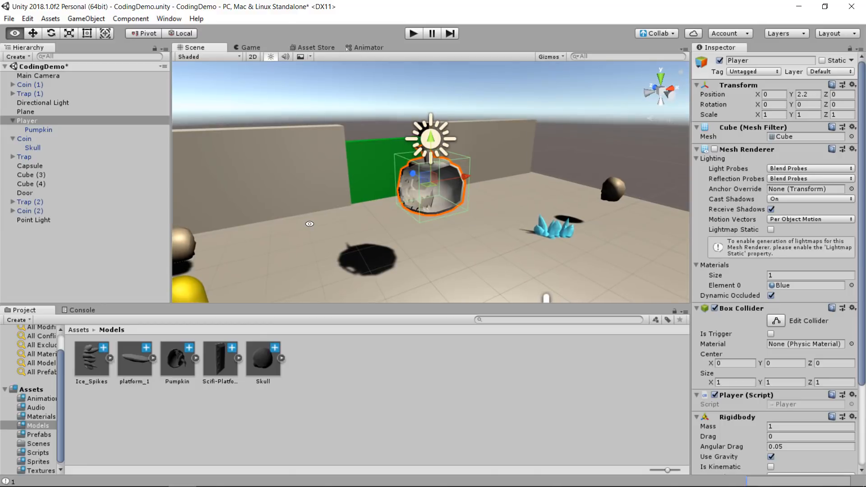
{"action": "left_click_drag", "start_coordinate": [456, 228], "coordinate": [474, 234], "text": "alt"}
{"action": "scroll", "coordinate": [474, 221], "scroll_direction": "up", "scroll_amount": 8}
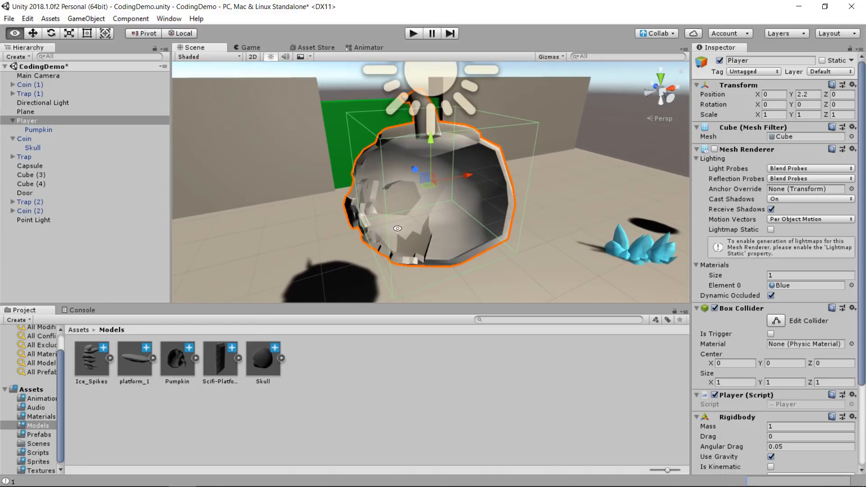
{"action": "left_click_drag", "start_coordinate": [398, 227], "coordinate": [533, 225], "text": "alt"}
- Apply the Pumpkin_Texture image from the Textures folder to the pumpkin model
{"action": "left_click", "coordinate": [46, 129]}
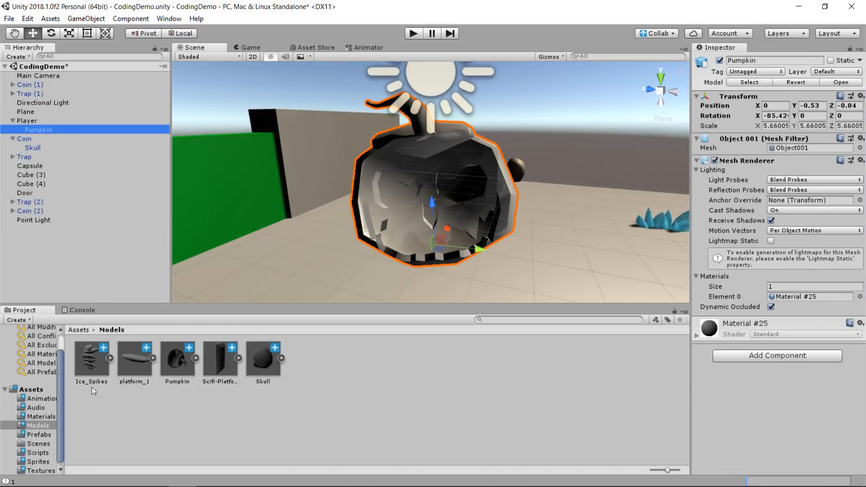
{"action": "left_click", "coordinate": [78, 330]}
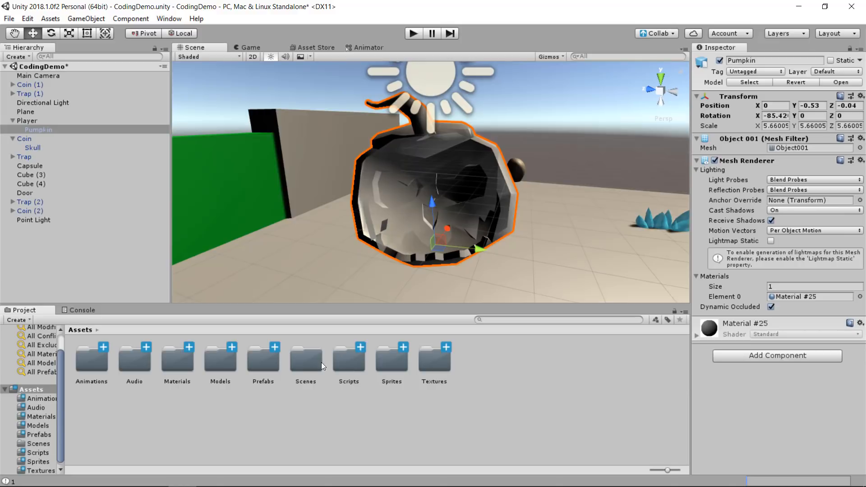
{"action": "double_click", "coordinate": [424, 364]}
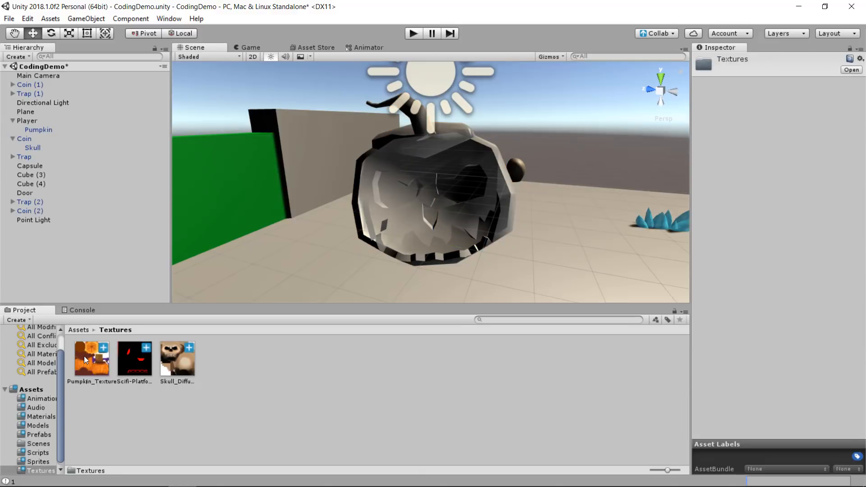
{"action": "left_click_drag", "start_coordinate": [84, 356], "coordinate": [433, 230]}
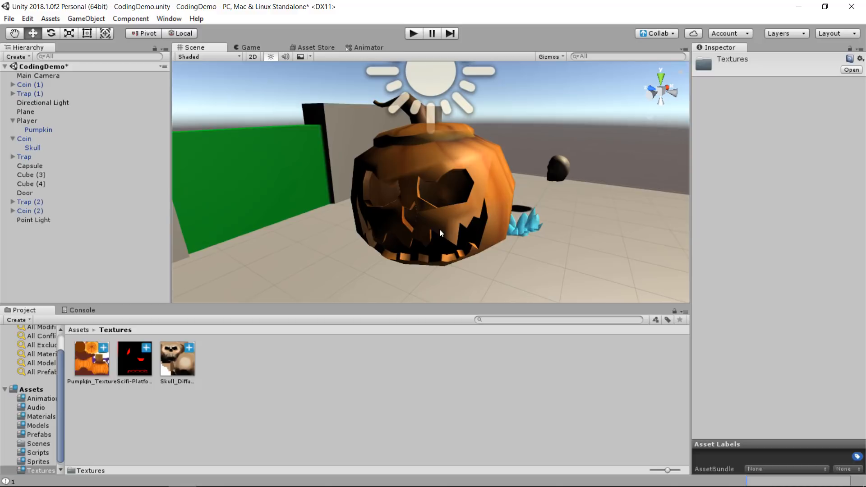
- Rotate the pumpkin model to about -25.1 degrees on Z so that its carved face points in a new direction
{"action": "left_click", "coordinate": [441, 233]}
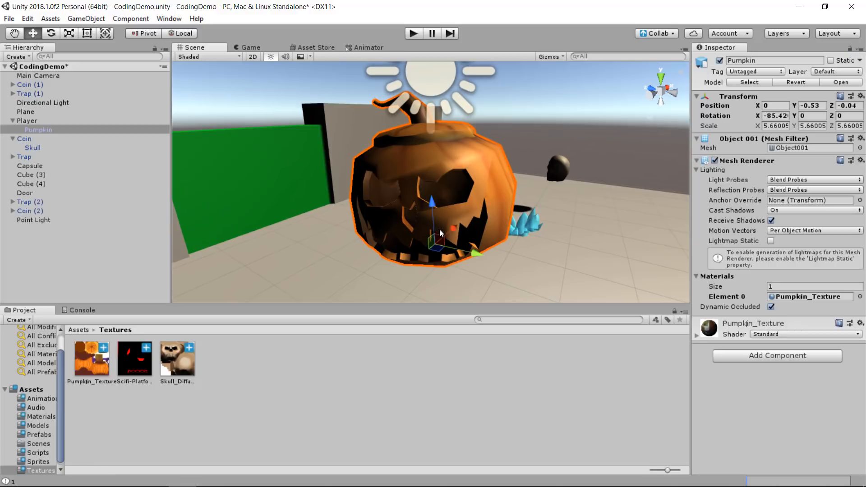
{"action": "left_click", "coordinate": [51, 33]}
{"action": "left_click_drag", "start_coordinate": [431, 274], "coordinate": [482, 267]}
{"action": "scroll", "coordinate": [520, 241], "scroll_direction": "down", "scroll_amount": 10}
{"action": "left_click_drag", "start_coordinate": [514, 239], "coordinate": [424, 233], "text": "alt"}
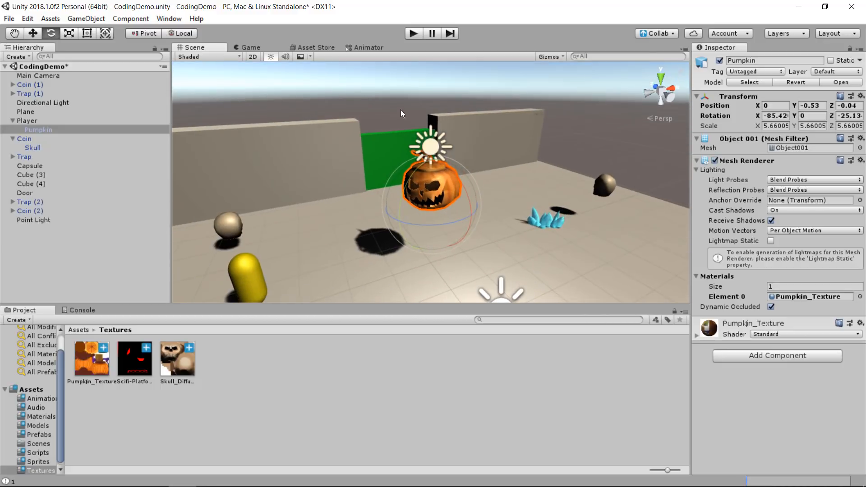
- Play-test the scene and steer the pumpkin across the floor to collect all the skull coins
{"action": "left_click", "coordinate": [413, 34]}
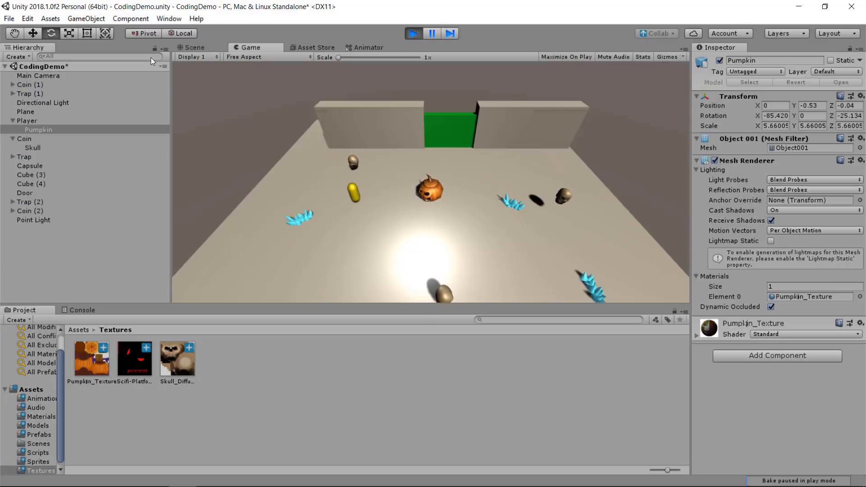
{"action": "key", "text": "Up"}
{"action": "key", "text": "Left"}
{"action": "key", "text": "Down"}
{"action": "key", "text": "Left"}
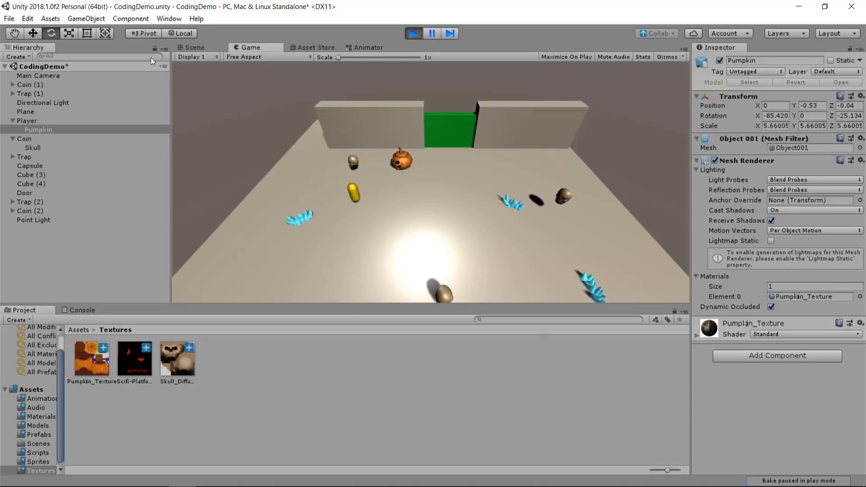
{"action": "key", "text": "Down"}
{"action": "key", "text": "Left"}
{"action": "key", "text": "Right"}
{"action": "key", "text": "Down"}
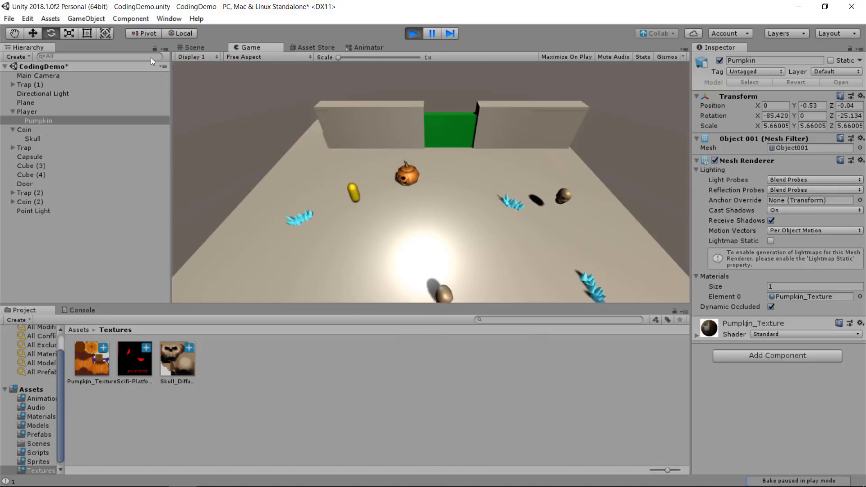
{"action": "key", "text": "Down"}
{"action": "key", "text": "Right"}
{"action": "key", "text": "Up"}
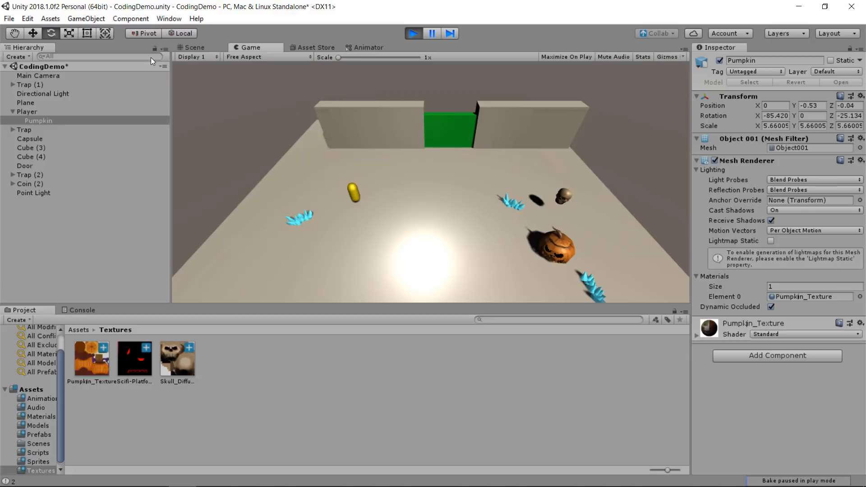
{"action": "key", "text": "Up"}
{"action": "key", "text": "Left"}
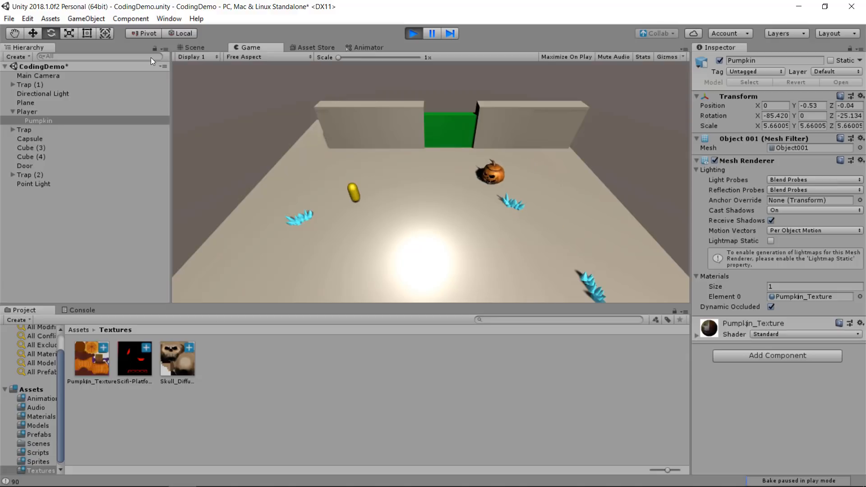
- Steer the pumpkin back and forth over the open floor to examine which way it faces while moving, and end the play test
{"action": "key", "text": "Left"}
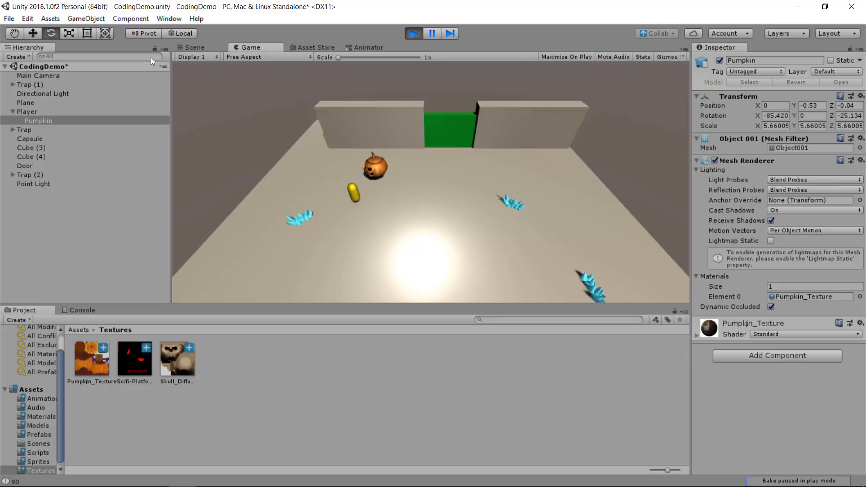
{"action": "key", "text": "Right"}
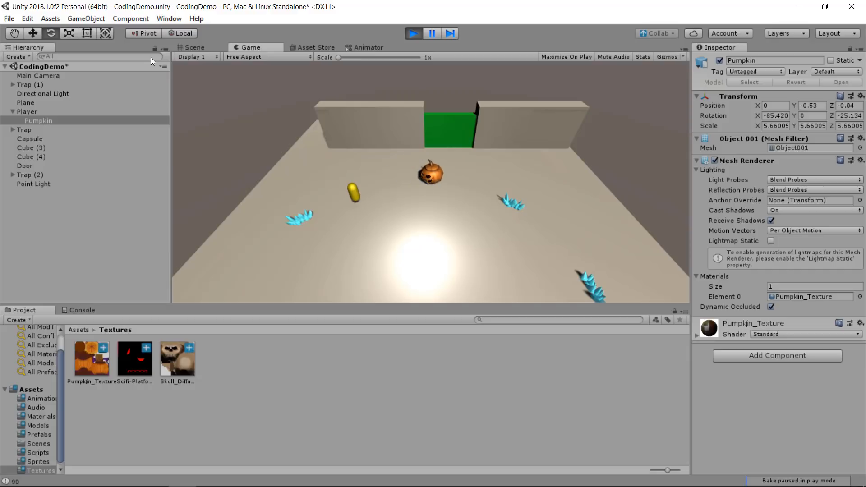
{"action": "key", "text": "Left"}
{"action": "key", "text": "Up"}
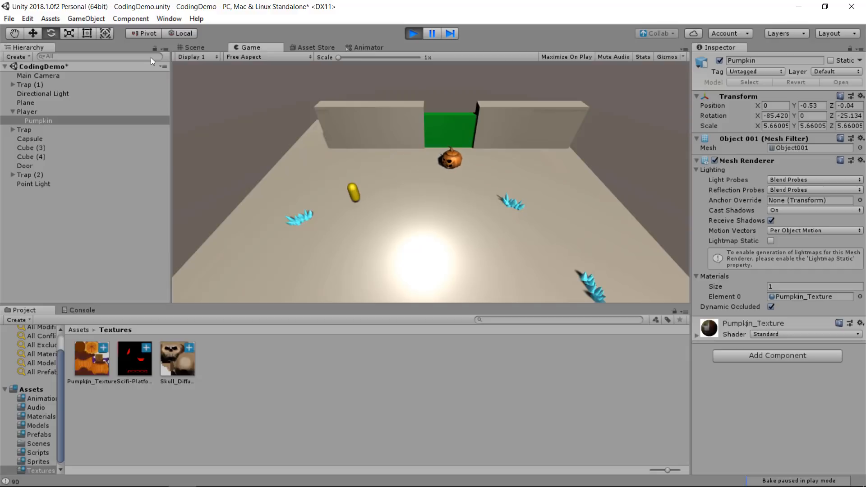
{"action": "key", "text": "Down"}
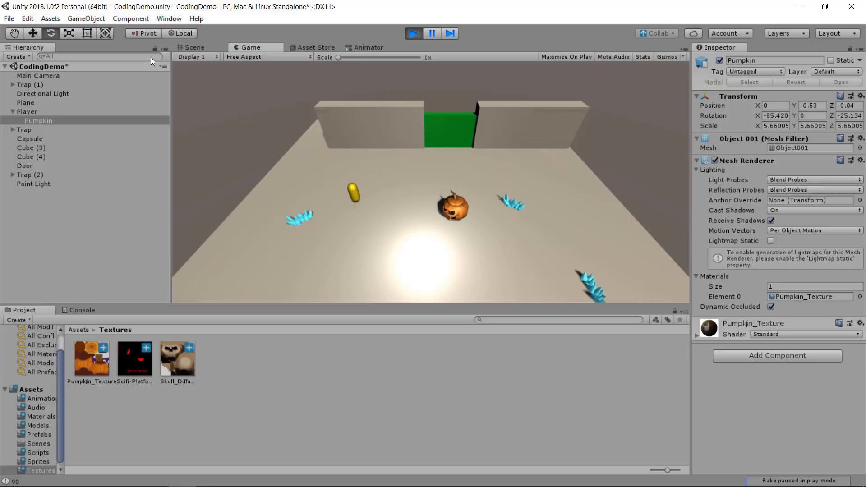
{"action": "key", "text": "Up"}
{"action": "key", "text": "Left"}
{"action": "key", "text": "Down"}
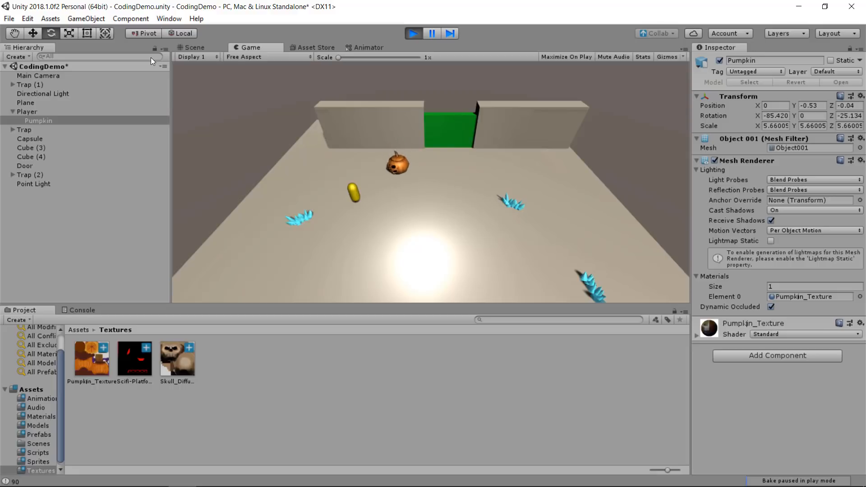
{"action": "key", "text": "Right"}
{"action": "key", "text": "Left"}
{"action": "key", "text": "Down"}
{"action": "key", "text": "Left"}
{"action": "key", "text": "Up"}
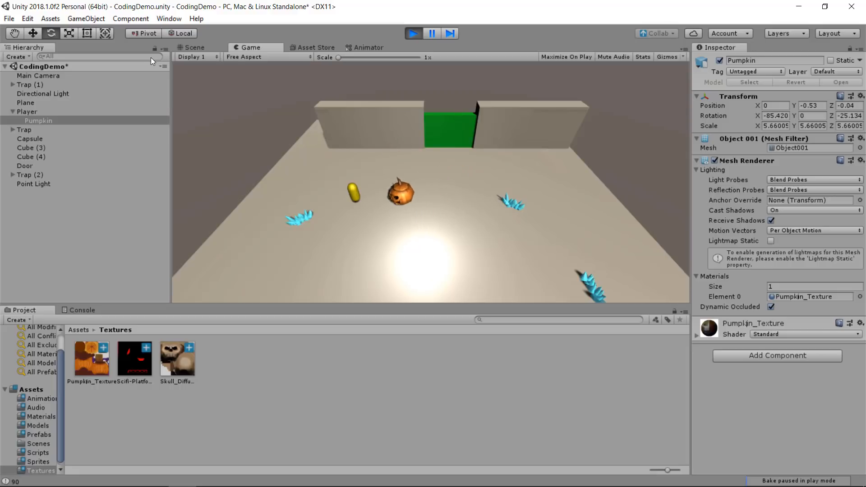
{"action": "key", "text": "Right"}
{"action": "key", "text": "Down"}
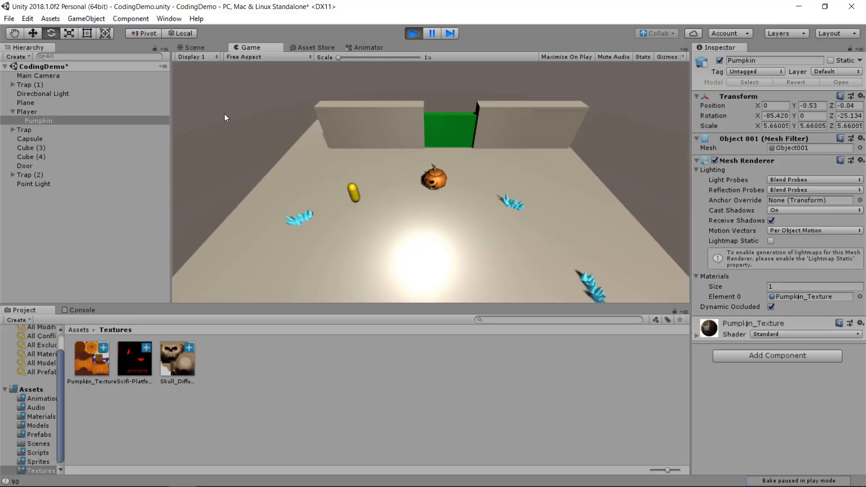
{"action": "key", "text": "Up"}
{"action": "key", "text": "Left"}
{"action": "key", "text": "Right"}
{"action": "key", "text": "Down"}
{"action": "key", "text": "Left"}
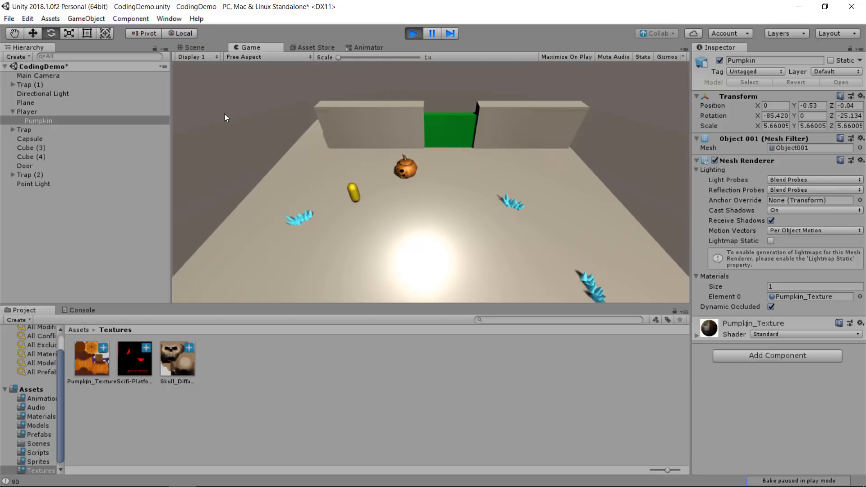
{"action": "left_click", "coordinate": [412, 34]}
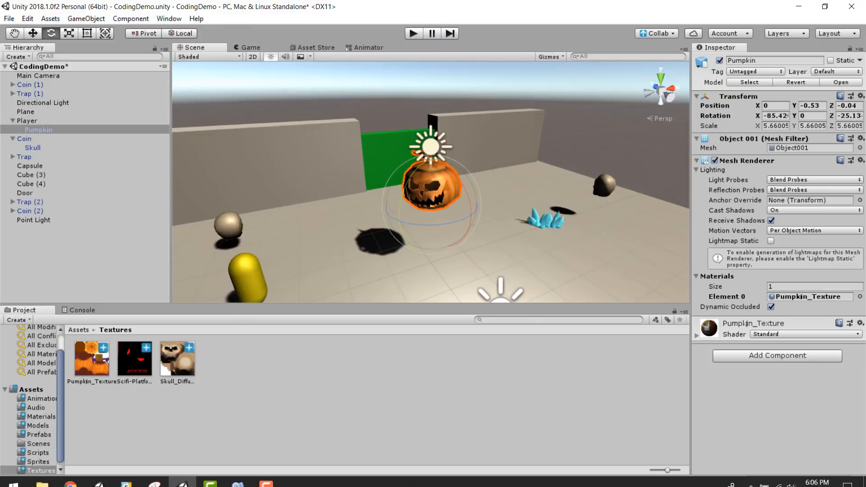
- Switch to MonoDevelop and replace the AddForce statement in the RightArrow branch of Player.cs's Update method with the start of a transform.Rotate call
{"action": "left_click", "coordinate": [238, 476]}
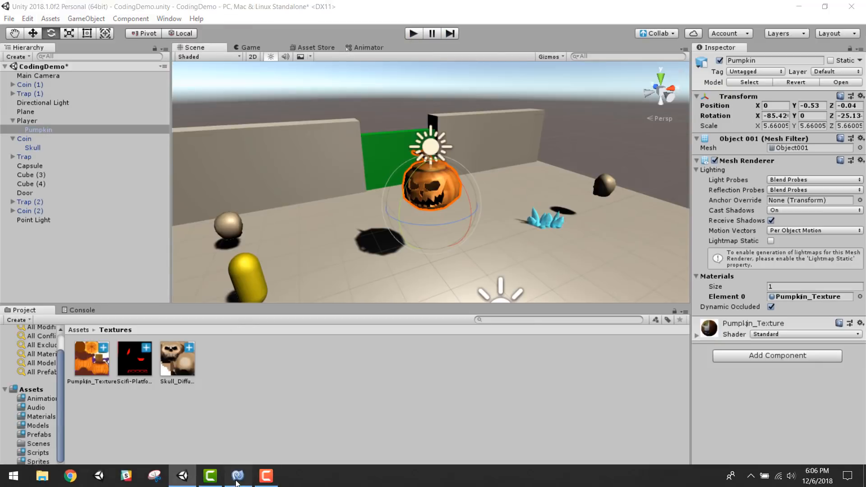
{"action": "scroll", "coordinate": [152, 128], "scroll_direction": "up", "scroll_amount": 8}
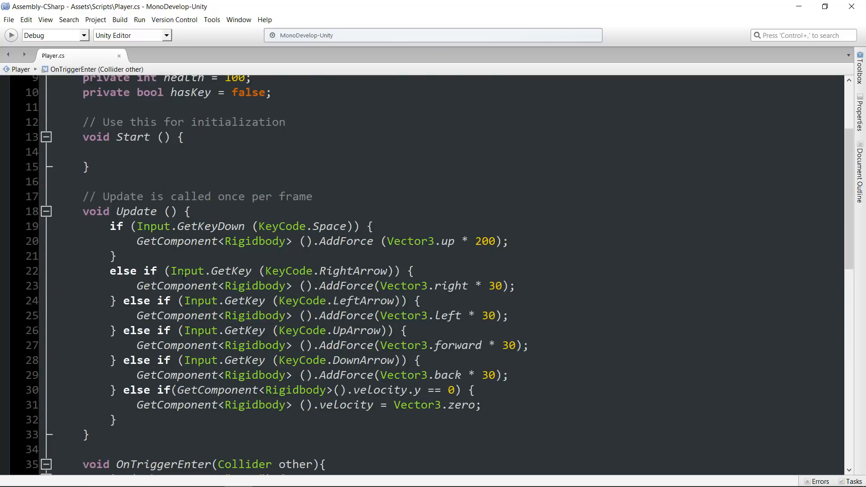
{"action": "left_click", "coordinate": [374, 270]}
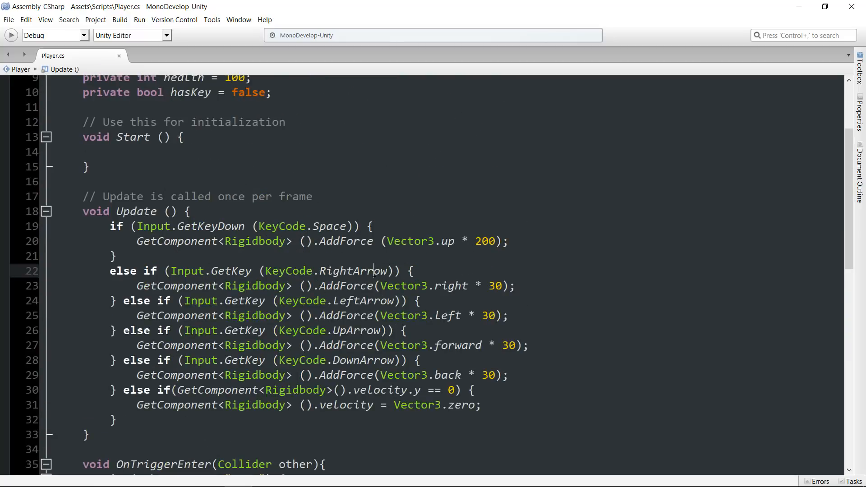
{"action": "left_click", "coordinate": [369, 301]}
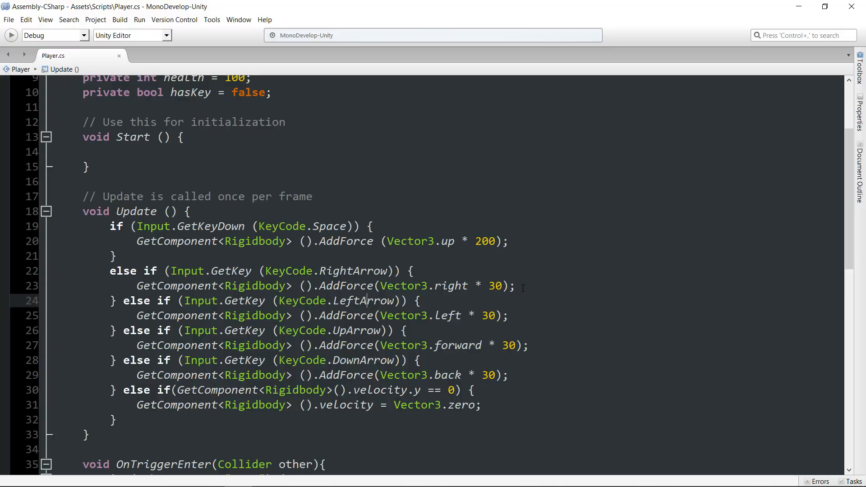
{"action": "left_click_drag", "start_coordinate": [523, 288], "coordinate": [136, 286]}
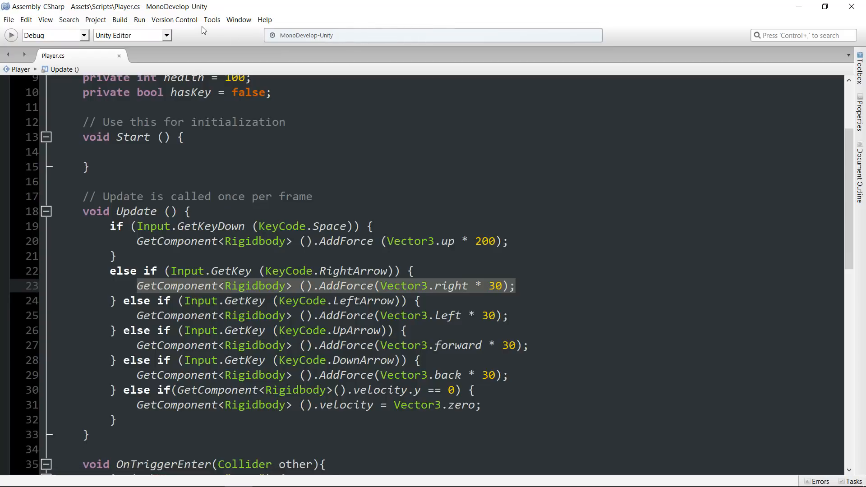
{"action": "type", "text": "transform."}
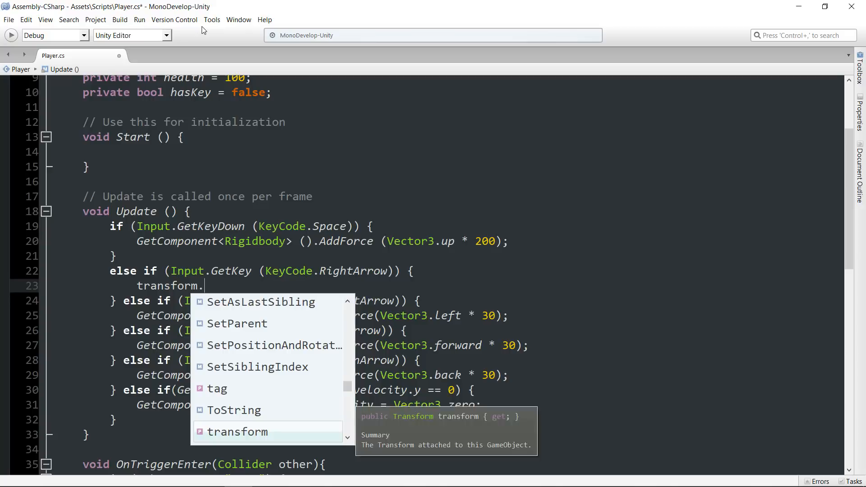
{"action": "type", "text": "Rot"}
{"action": "key", "text": "Return"}
{"action": "type", "text": "("}
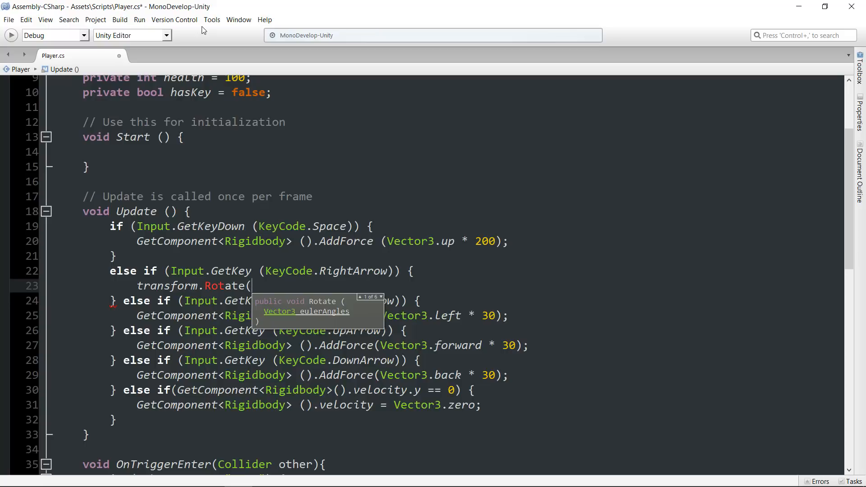
- Complete the RightArrow Rotate call with the argument Vector3.up * Time.deltaTime * 10 and close the statement
{"action": "type", "text": "Vect"}
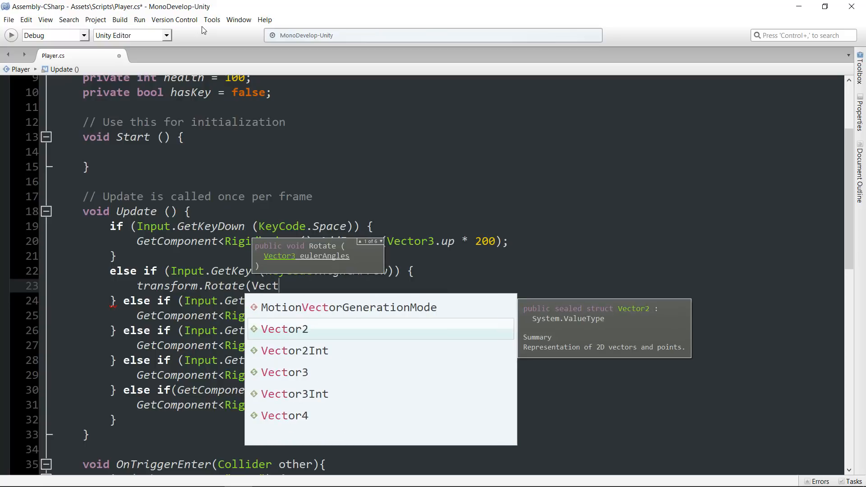
{"action": "key", "text": "Down"}
{"action": "key", "text": "Down"}
{"action": "key", "text": "Return"}
{"action": "type", "text": ".up"}
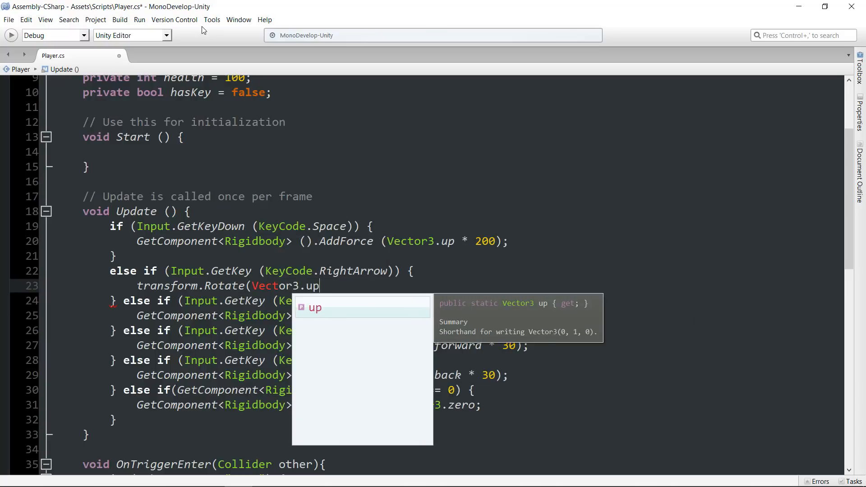
{"action": "type", "text": " * "}
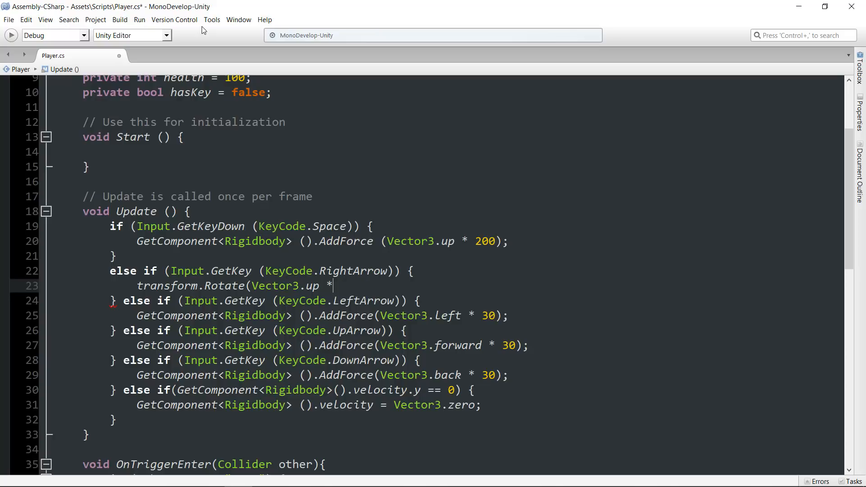
{"action": "type", "text": "T"}
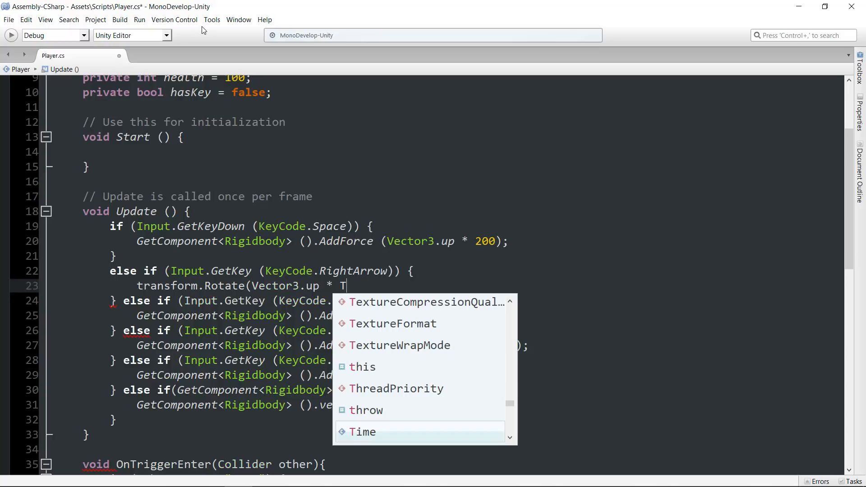
{"action": "type", "text": "ime.deltaTime"}
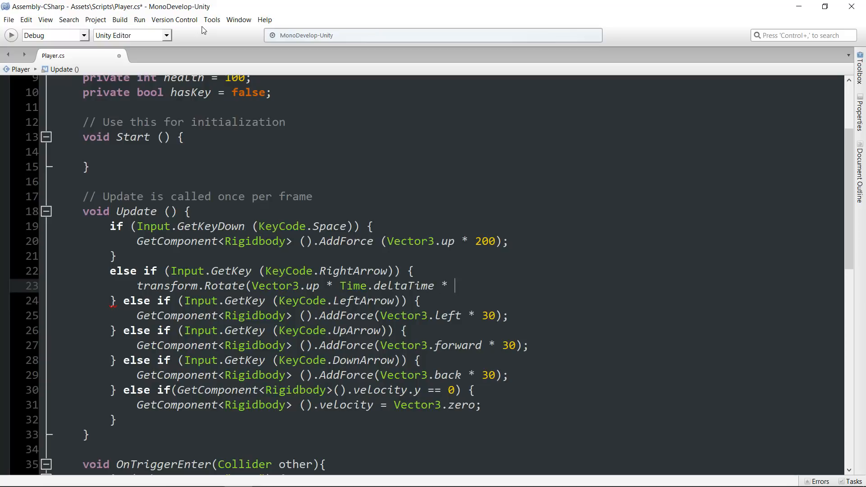
{"action": "type", "text": " * 10);"}
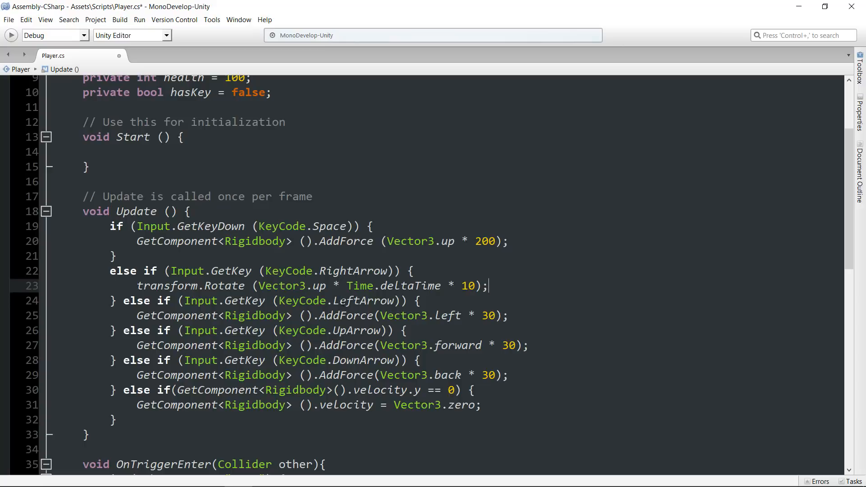
- Replace the AddForce statement in the LeftArrow branch of Update with the start of a transform.Rotate call
{"action": "left_click_drag", "start_coordinate": [510, 317], "coordinate": [134, 315]}
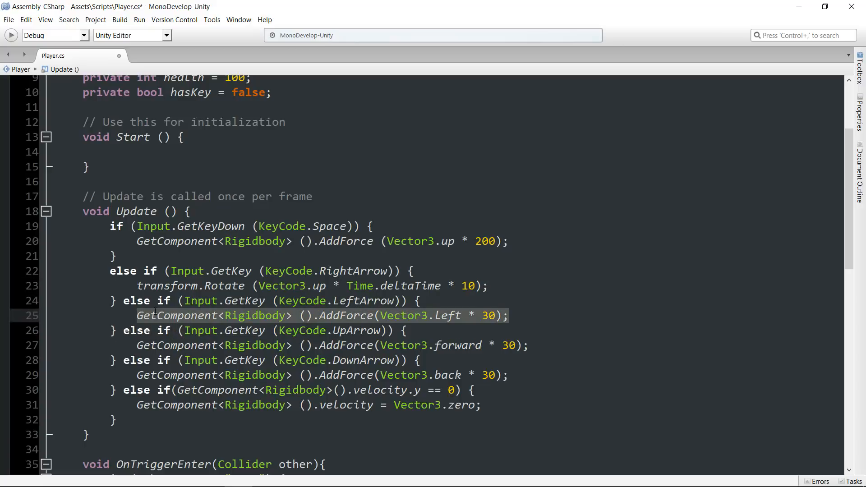
{"action": "type", "text": "tra"}
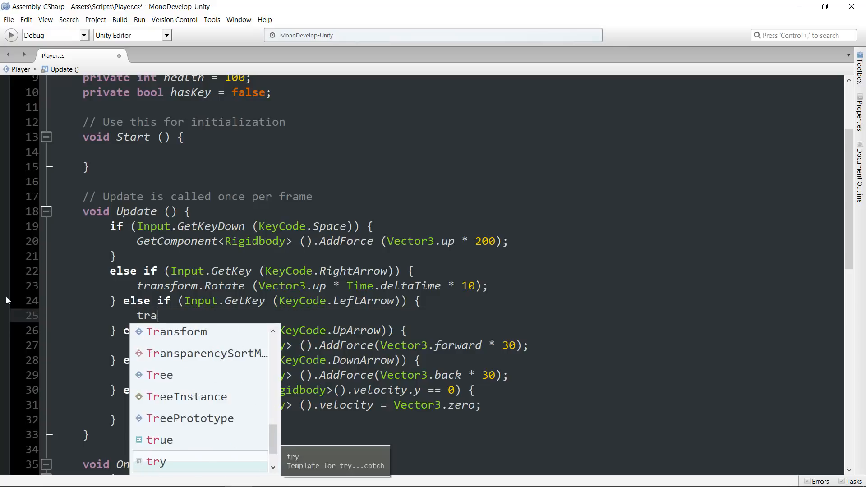
{"action": "type", "text": "nsform.Rot"}
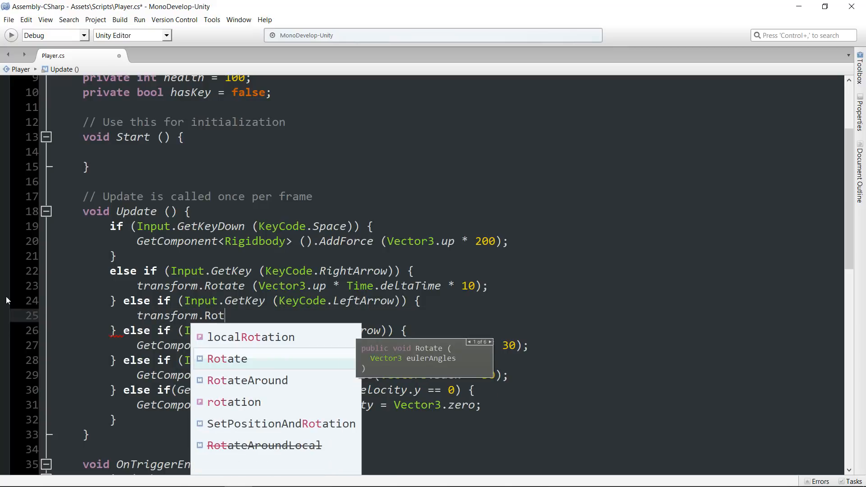
{"action": "key", "text": "Return"}
{"action": "type", "text": "("}
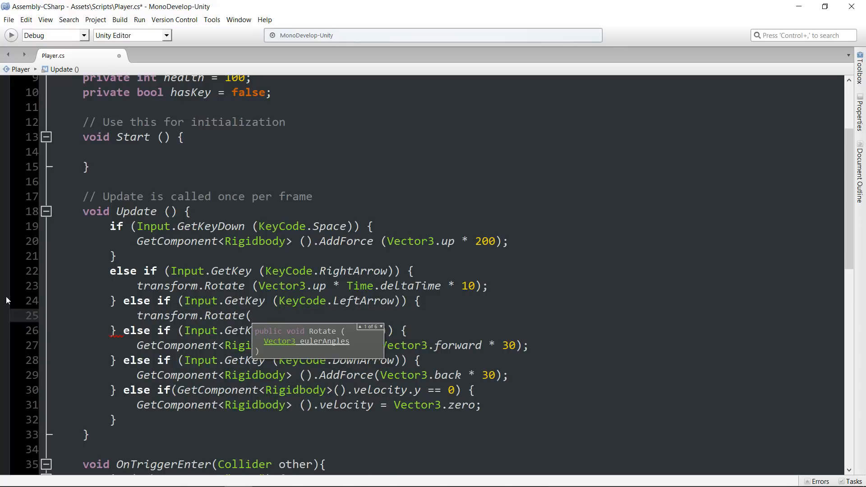
- Complete the LeftArrow Rotate call with the argument Vector3.up * Time.deltaTime * -10, close the statement and save Player.cs
{"action": "type", "text": "Vecto"}
{"action": "key", "text": "Down"}
{"action": "key", "text": "Down"}
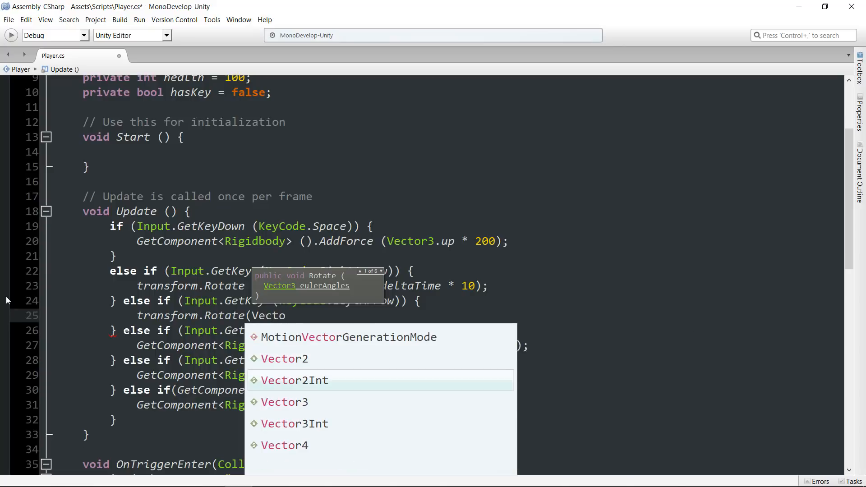
{"action": "key", "text": "Return"}
{"action": "type", "text": ".up "}
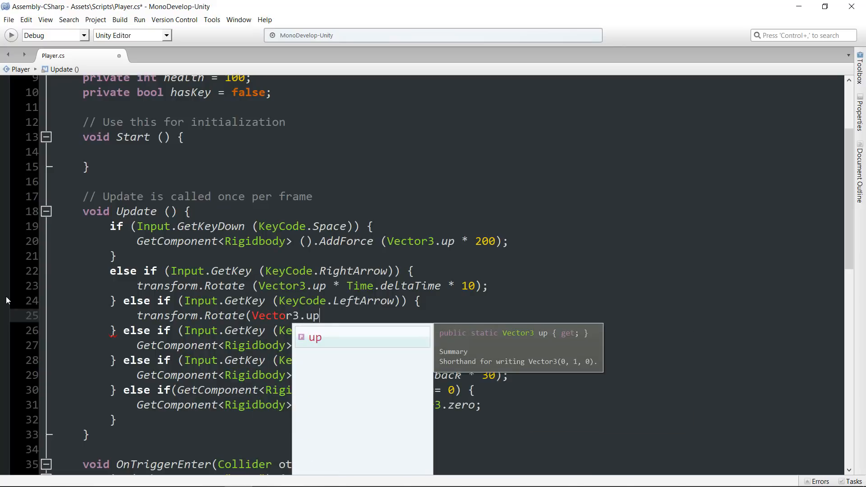
{"action": "type", "text": "* Tim"}
{"action": "key", "text": "Return"}
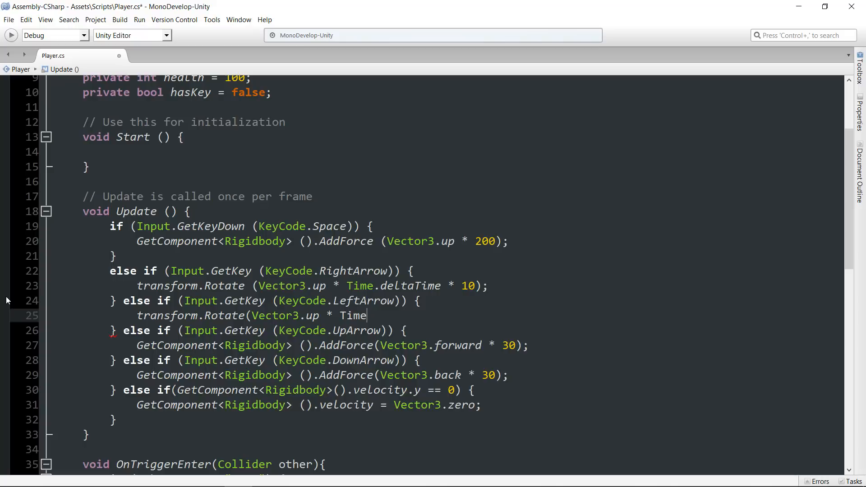
{"action": "type", "text": ".d"}
{"action": "key", "text": "Return"}
{"action": "type", "text": "* -10"}
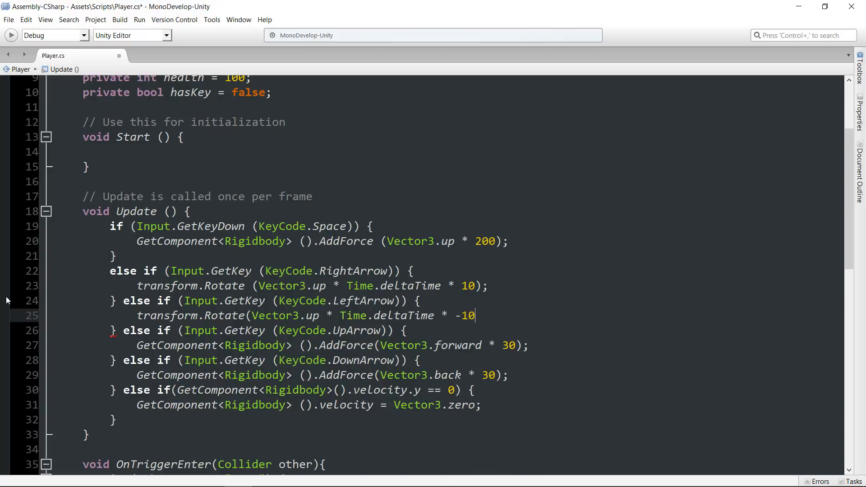
{"action": "type", "text": ");"}
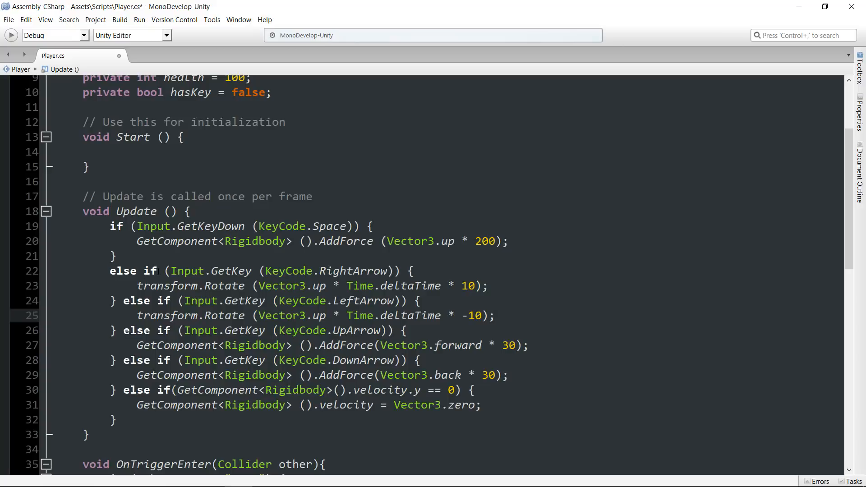
{"action": "key", "text": "ctrl+s"}
- Switch to Unity and play-test the scene, moving the pumpkin forward and backward to examine its facing and movement direction, and end the test
{"action": "left_click", "coordinate": [798, 6]}
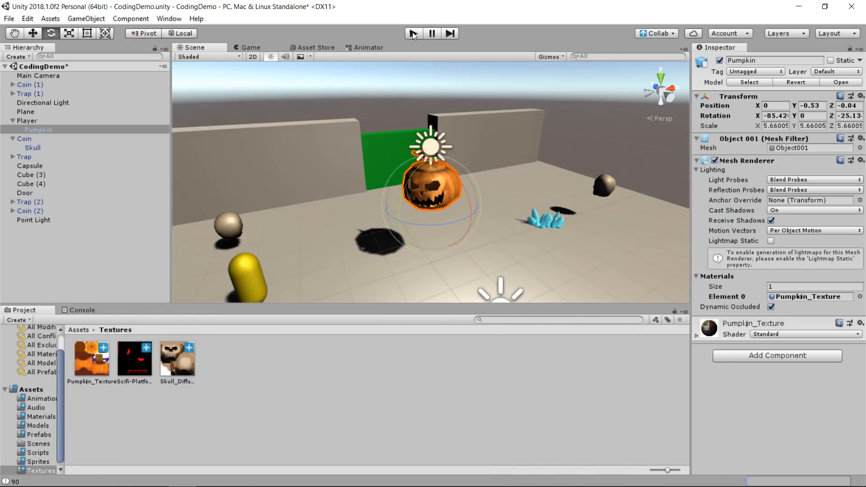
{"action": "left_click", "coordinate": [412, 33]}
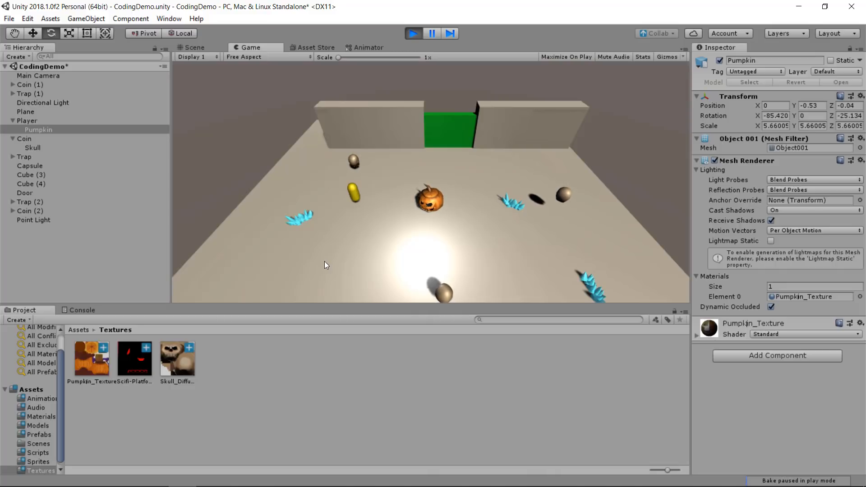
{"action": "key", "text": "w"}
{"action": "key", "text": "s"}
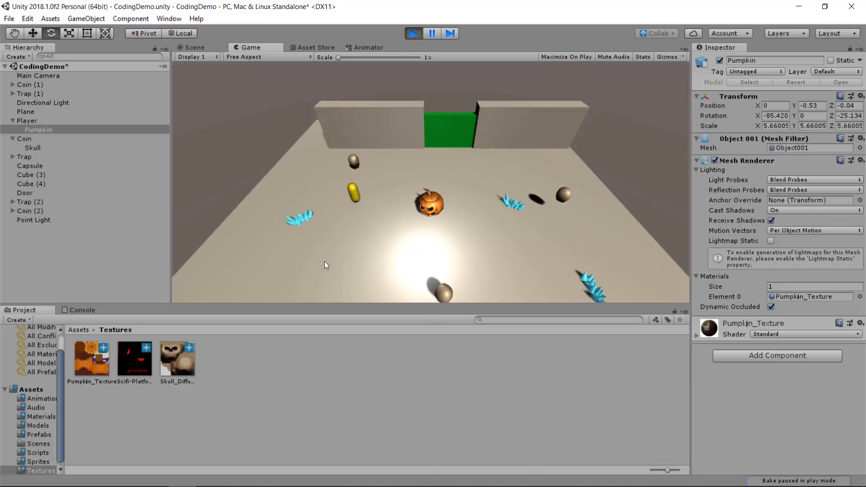
{"action": "key", "text": "w"}
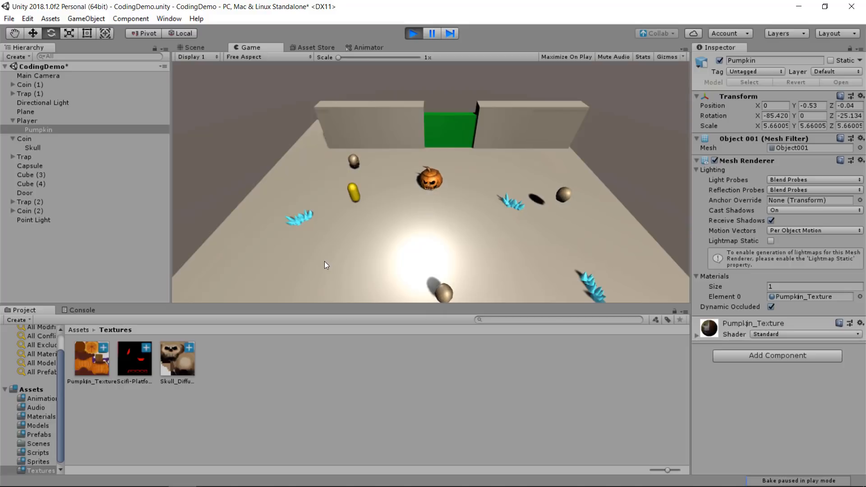
{"action": "key", "text": "s"}
{"action": "key", "text": "s"}
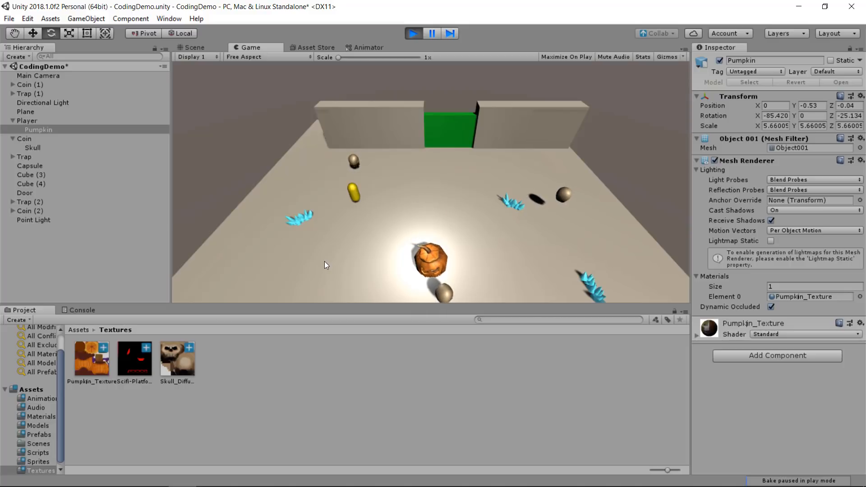
{"action": "key", "text": "w"}
{"action": "key", "text": "w"}
{"action": "key", "text": "s"}
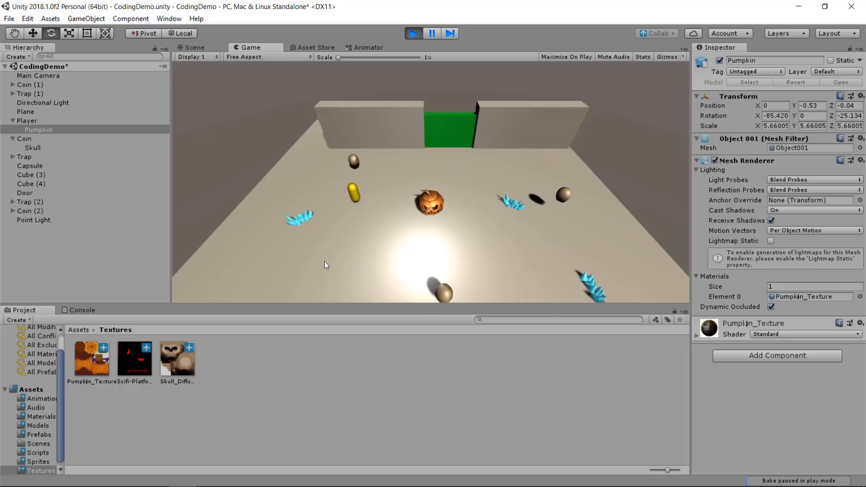
{"action": "key", "text": "w"}
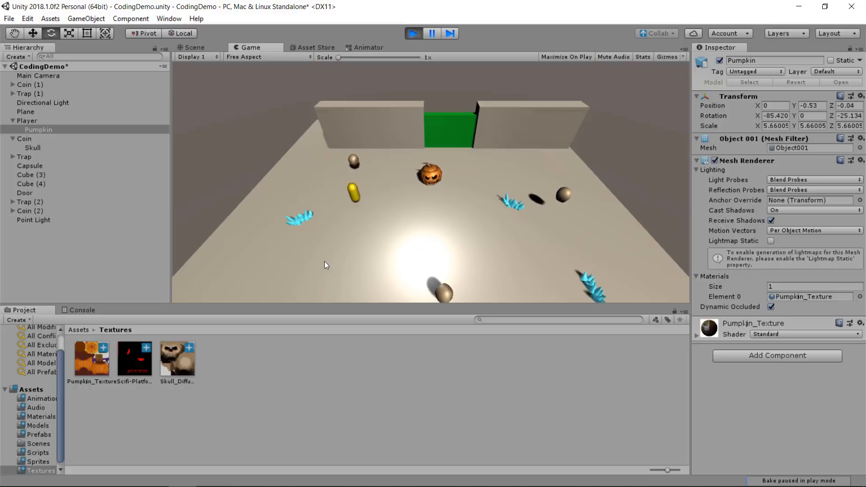
{"action": "key", "text": "s"}
{"action": "key", "text": "w"}
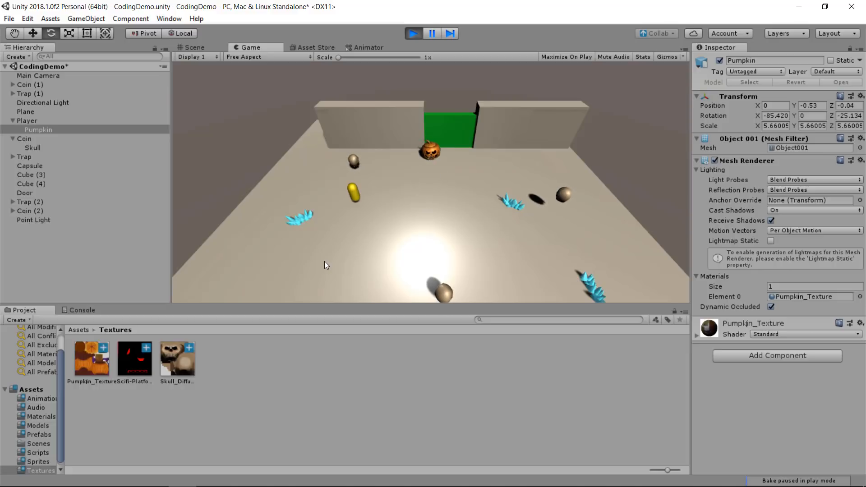
{"action": "key", "text": "s"}
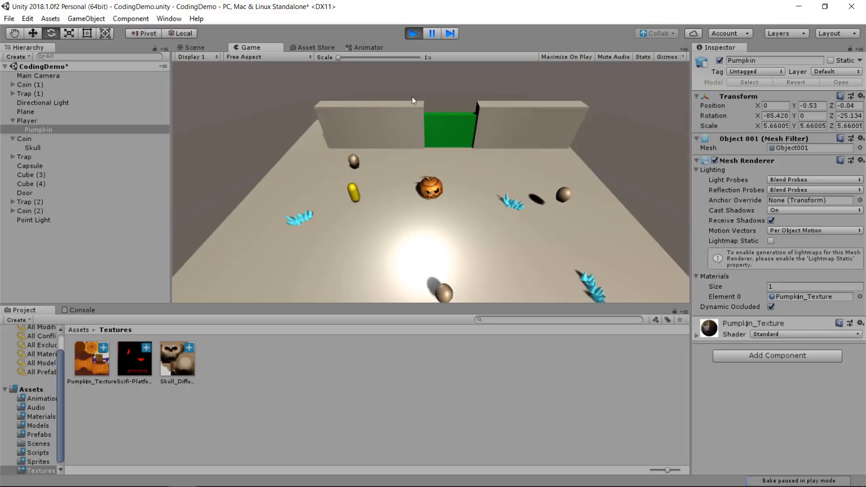
{"action": "left_click", "coordinate": [413, 33]}
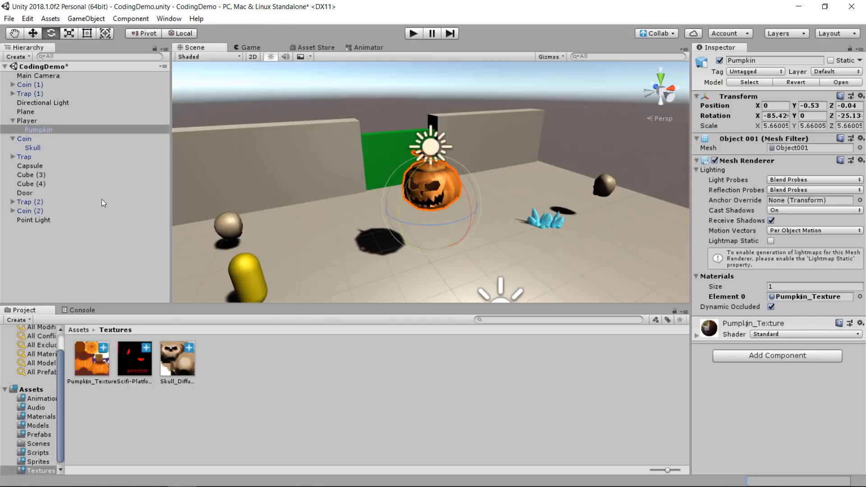
- Compare the Player's axes with the Pumpkin child's and rotate the Pumpkin to about 107.6 in Z so its face points toward the green door
{"action": "left_click", "coordinate": [31, 120]}
{"action": "left_click", "coordinate": [32, 130]}
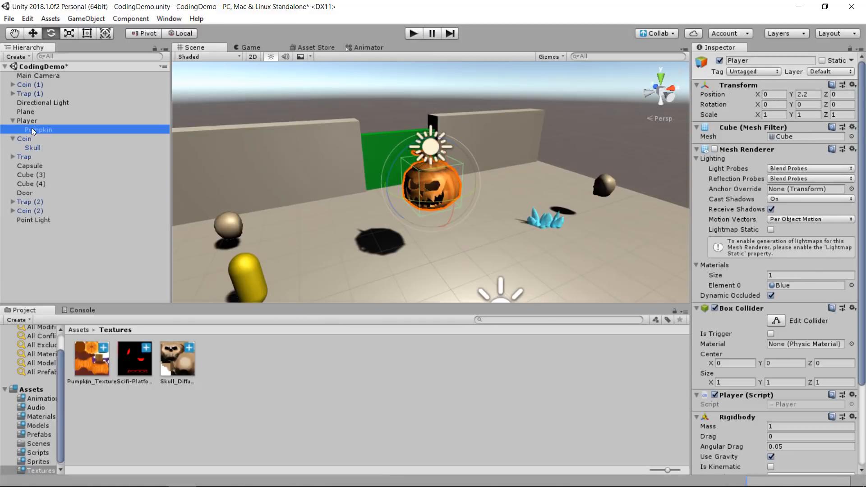
{"action": "left_click", "coordinate": [35, 34]}
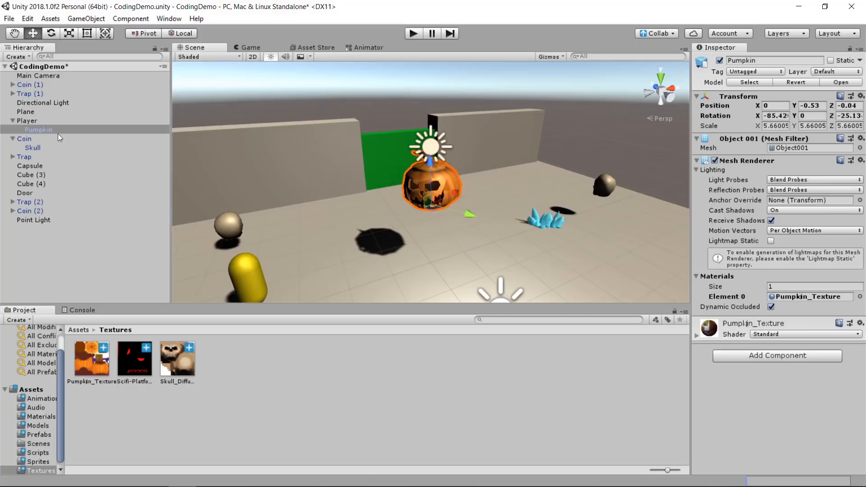
{"action": "left_click", "coordinate": [61, 120]}
{"action": "left_click_drag", "start_coordinate": [451, 225], "coordinate": [583, 242], "text": "alt"}
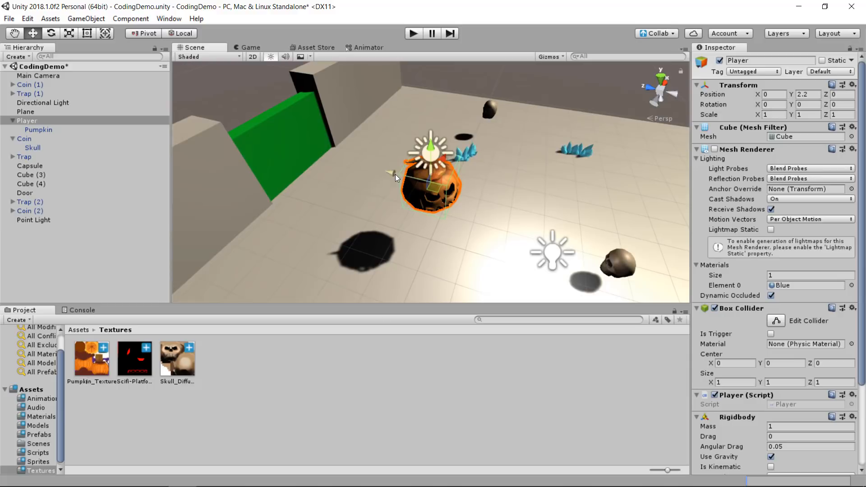
{"action": "left_click", "coordinate": [32, 131]}
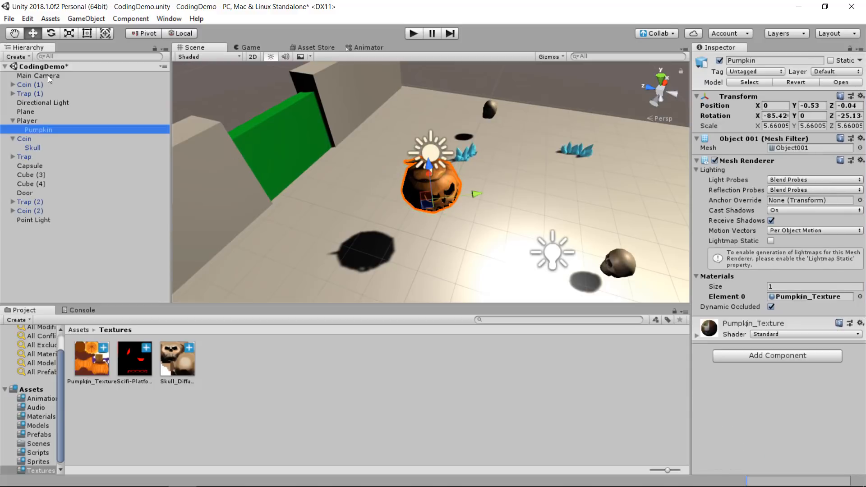
{"action": "left_click", "coordinate": [51, 33]}
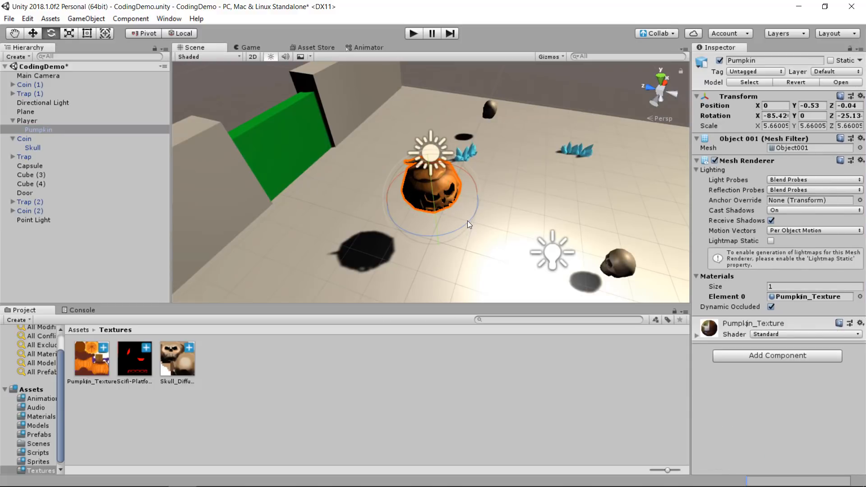
{"action": "left_click_drag", "start_coordinate": [468, 221], "coordinate": [240, 247]}
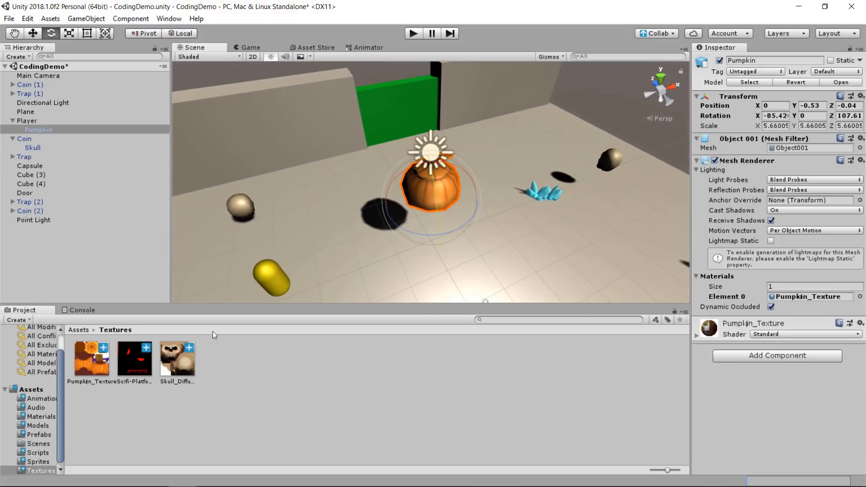
- Switch to MonoDevelop and replace Vector3 with transform in the AddForce call of the UpArrow branch
{"action": "left_click", "coordinate": [238, 476]}
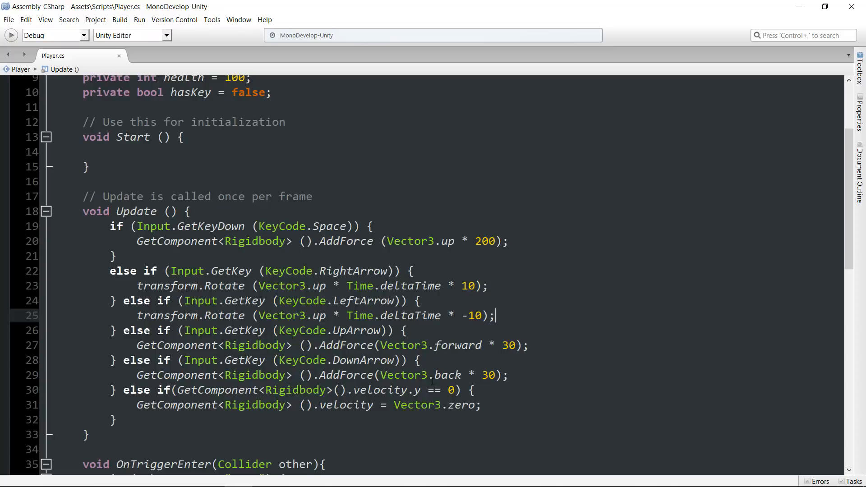
{"action": "left_click", "coordinate": [414, 345]}
{"action": "double_click", "coordinate": [410, 346]}
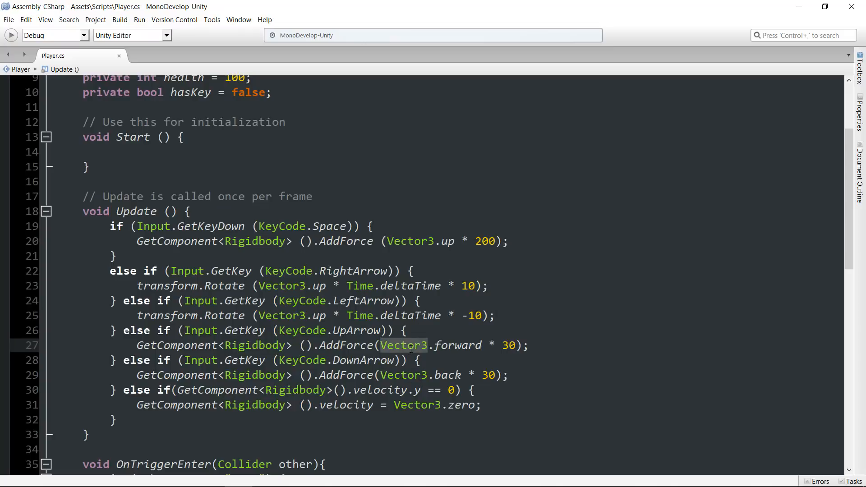
{"action": "type", "text": "transform"}
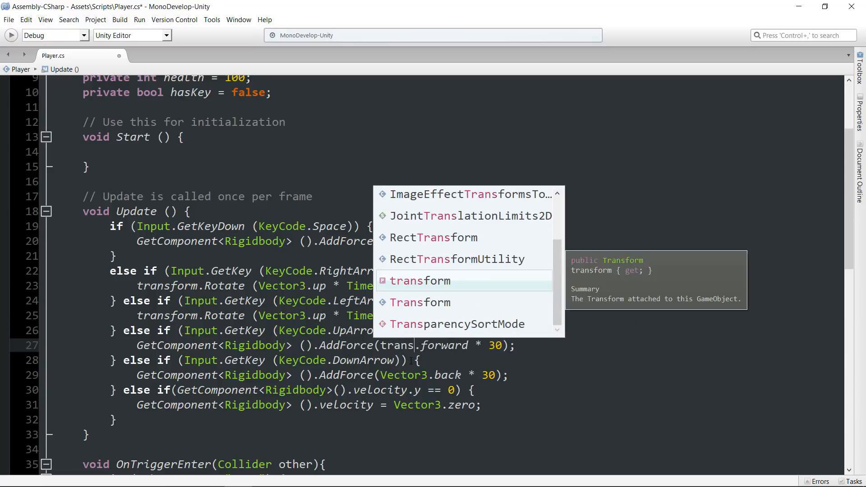
{"action": "key", "text": "Return"}
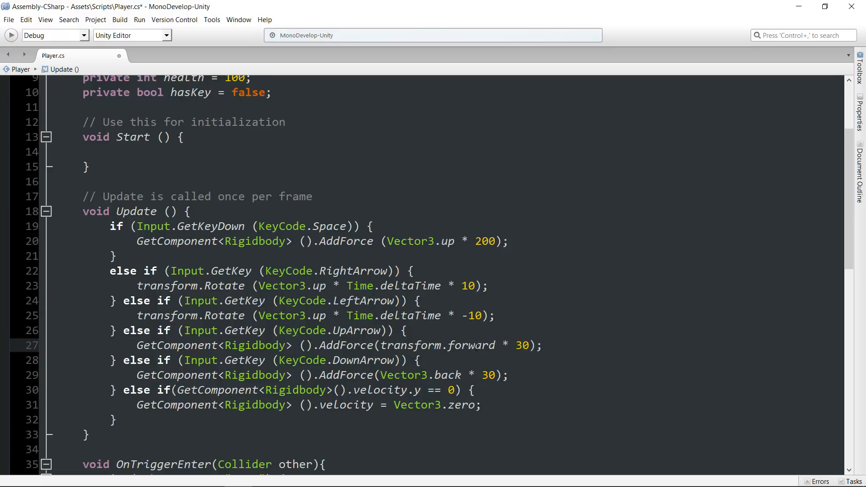
- Change the AddForce argument in the DownArrow branch to transform.forward * -30
{"action": "double_click", "coordinate": [410, 376]}
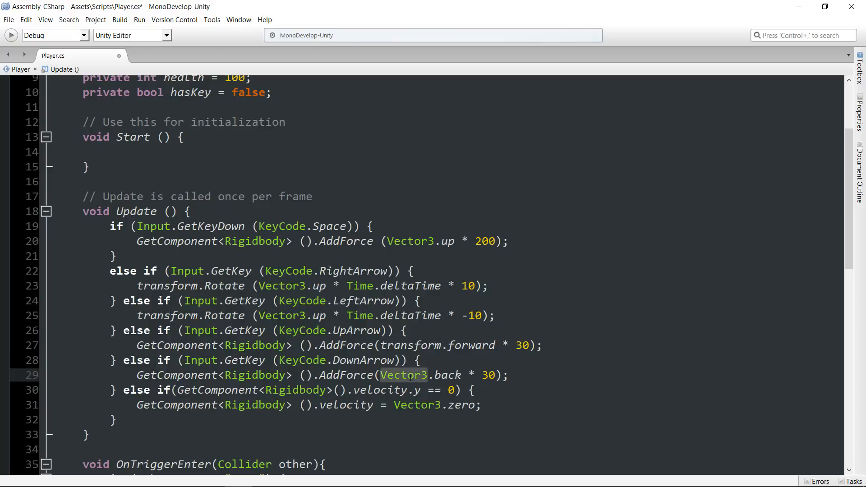
{"action": "type", "text": "transform"}
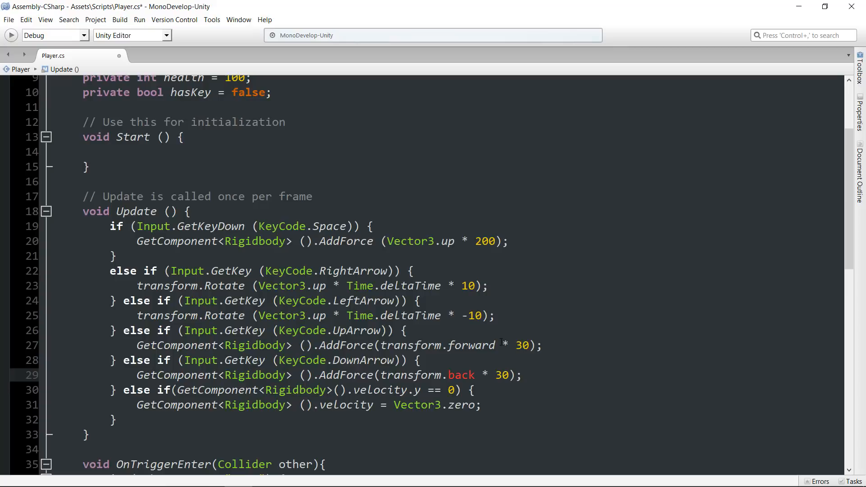
{"action": "double_click", "coordinate": [462, 375]}
{"action": "type", "text": "forward"}
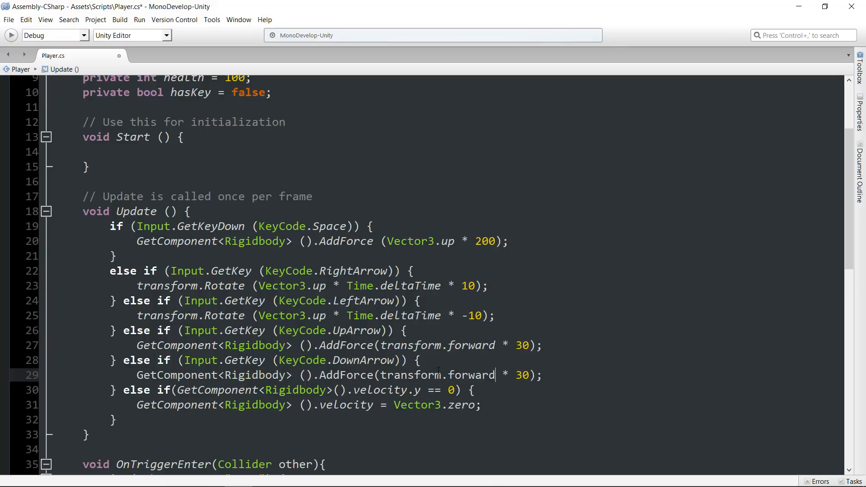
{"action": "left_click", "coordinate": [517, 376]}
{"action": "type", "text": "-"}
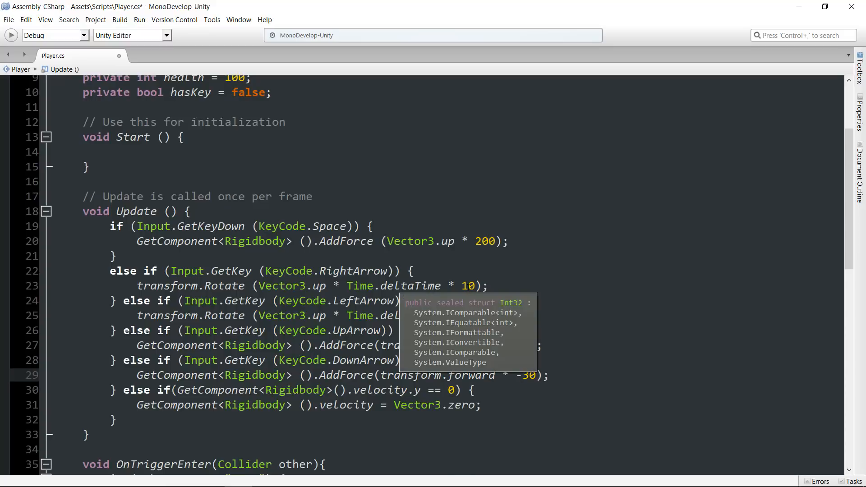
- Set the rotation multipliers to 20 in the RightArrow branch and -20 in the LeftArrow branch
{"action": "left_click_drag", "start_coordinate": [470, 287], "coordinate": [464, 289]}
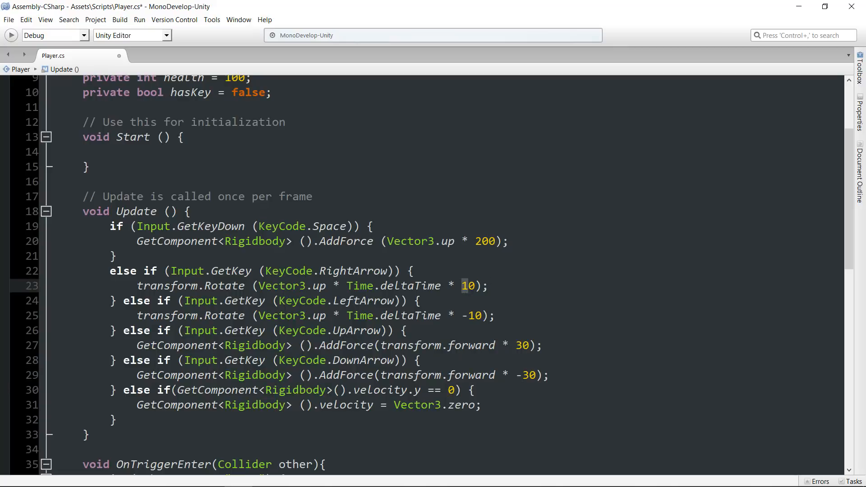
{"action": "type", "text": "2"}
{"action": "left_click_drag", "start_coordinate": [476, 317], "coordinate": [470, 317]}
{"action": "type", "text": "2"}
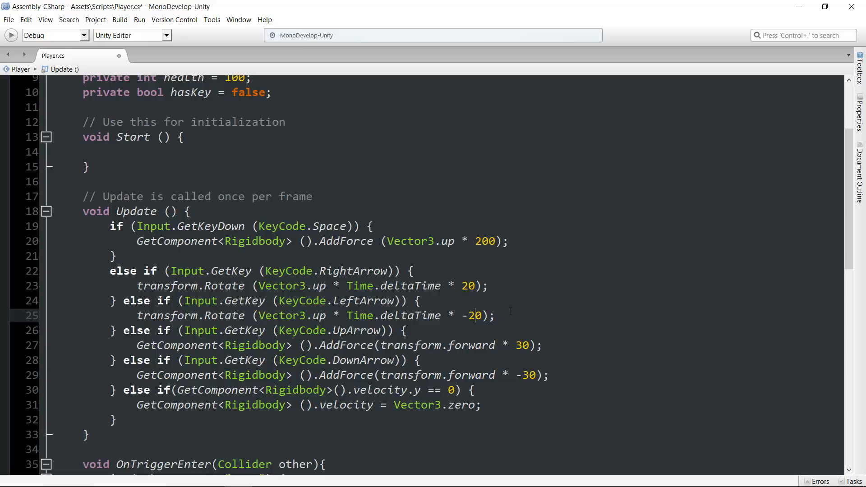
- Save Player.cs, switch to Unity and run the CodingDemo game
{"action": "key", "text": "ctrl+s"}
{"action": "left_click", "coordinate": [183, 476]}
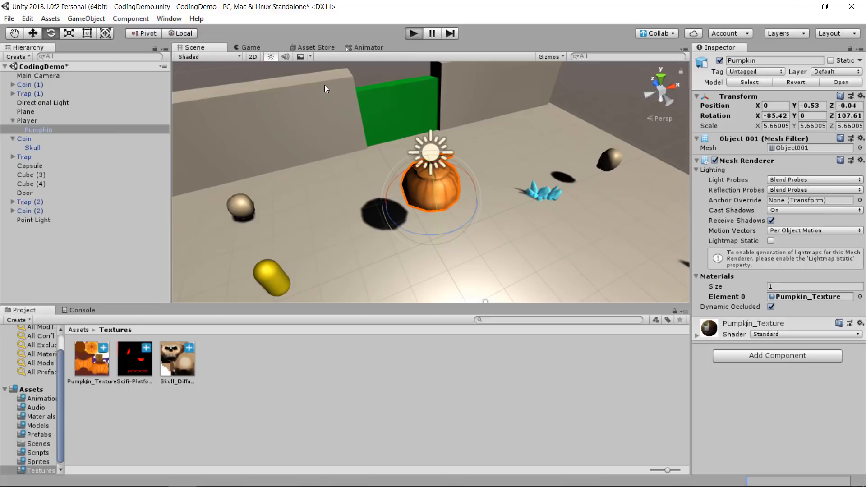
{"action": "key", "text": "ctrl+p"}
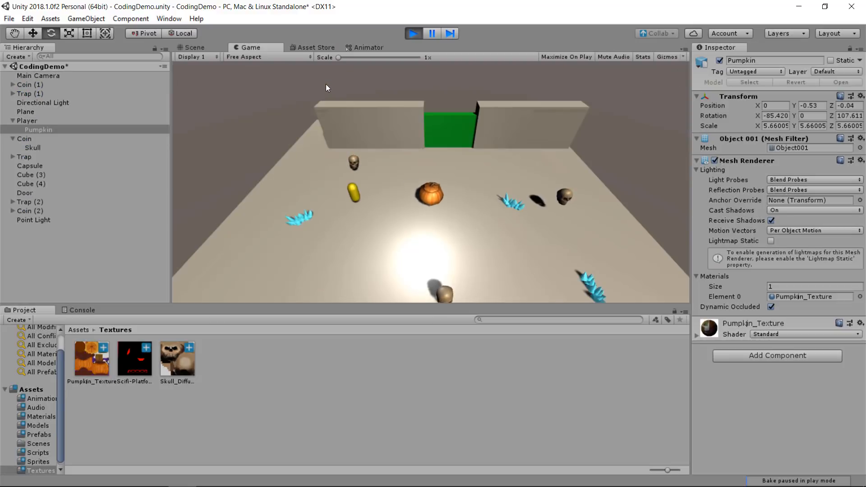
- Play-test the pumpkin by driving it forward and backward and turning it both ways, and stop the game
{"action": "key", "text": "Down"}
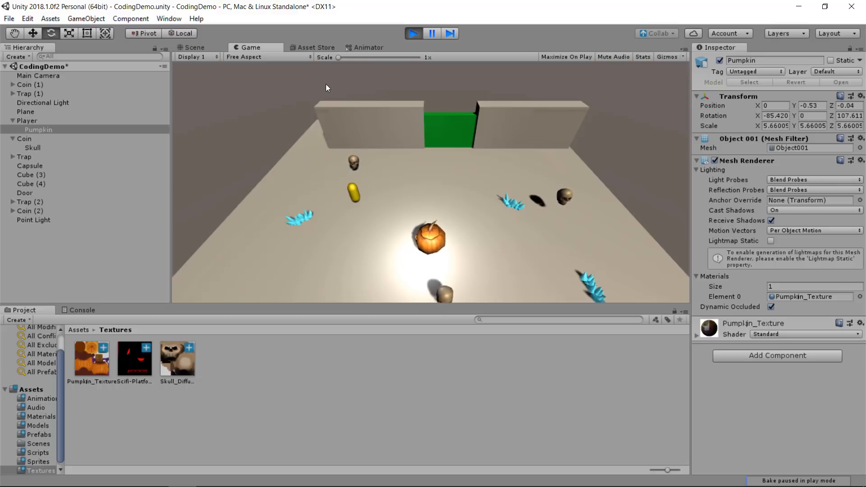
{"action": "key", "text": "Up"}
{"action": "key", "text": "Left"}
{"action": "key", "text": "Right"}
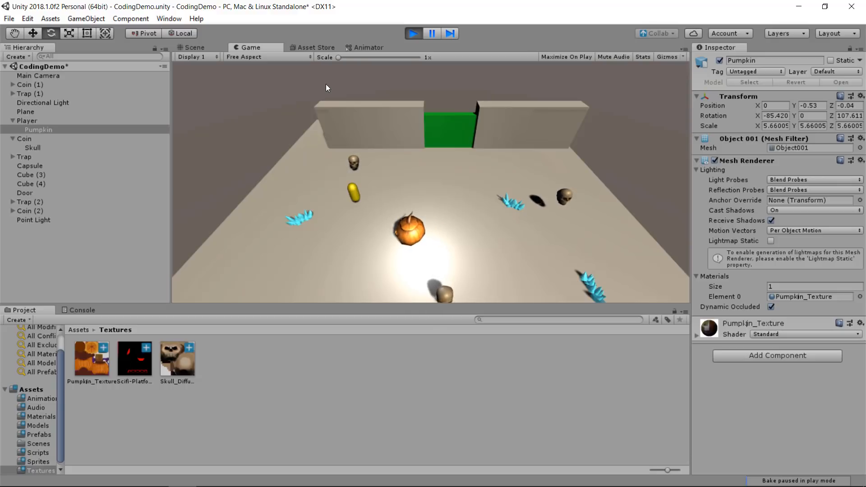
{"action": "key", "text": "Left"}
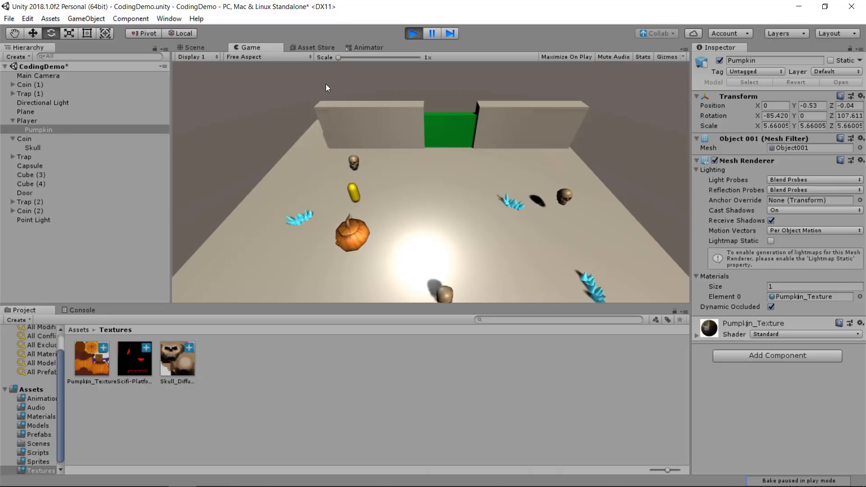
{"action": "key", "text": "Left"}
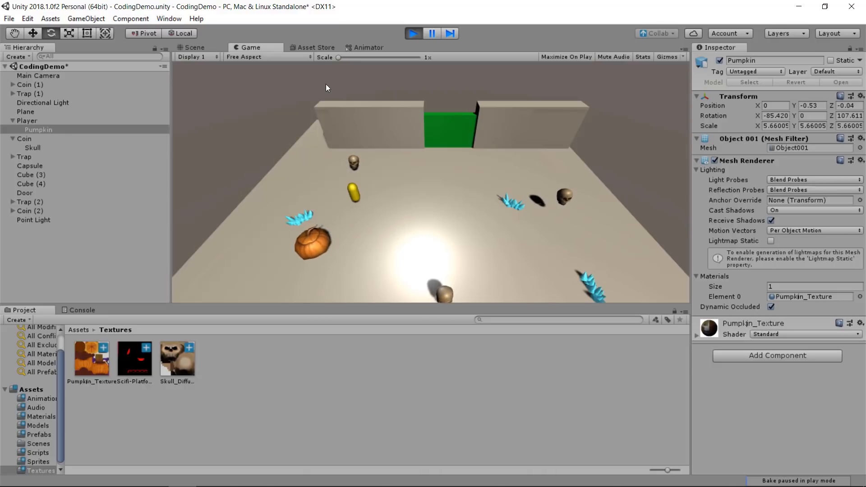
{"action": "key", "text": "Left"}
{"action": "key", "text": "Up"}
{"action": "key", "text": "Left"}
{"action": "key", "text": "Up"}
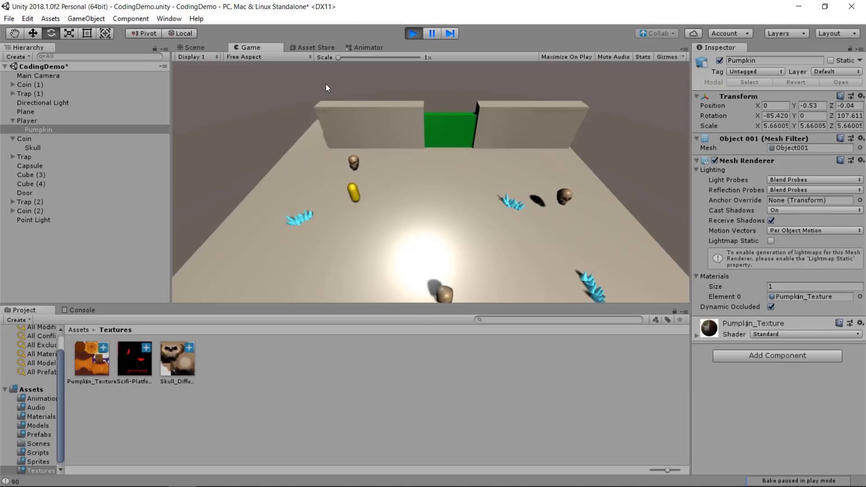
{"action": "left_click", "coordinate": [413, 34]}
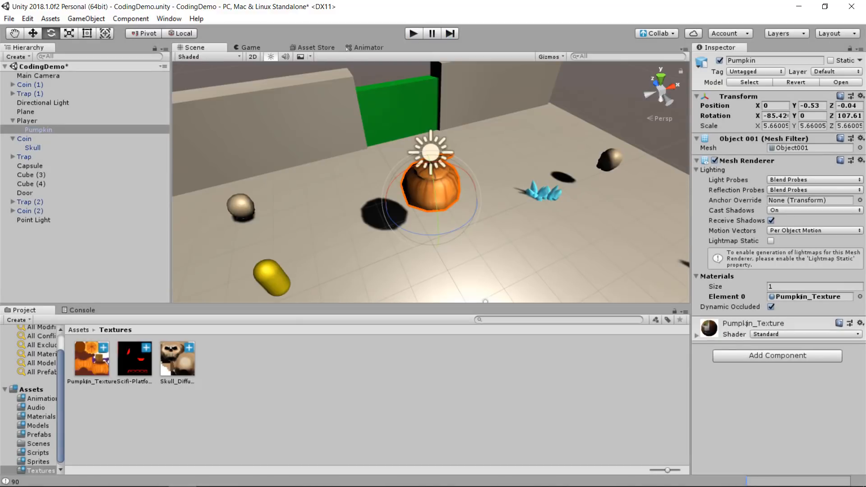
- In MonoDevelop, set the rotation multipliers to 40 in the RightArrow branch and -40 in the LeftArrow branch, and save Player.cs
{"action": "left_click", "coordinate": [229, 476]}
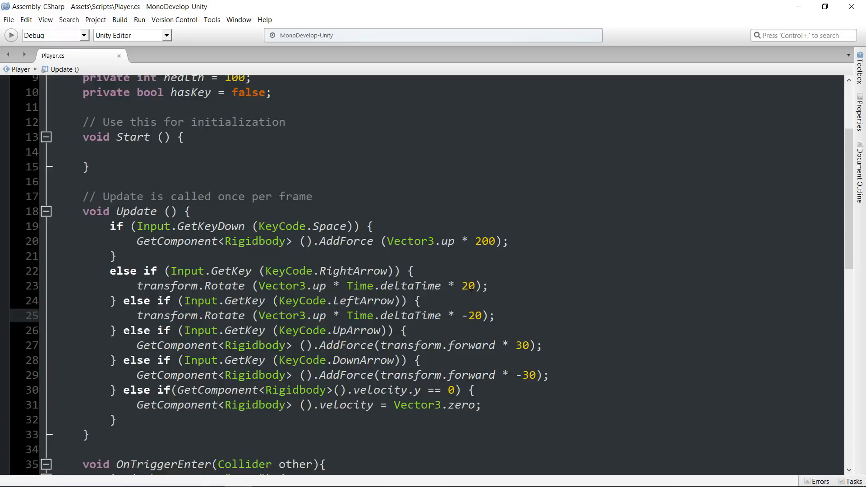
{"action": "left_click", "coordinate": [460, 287]}
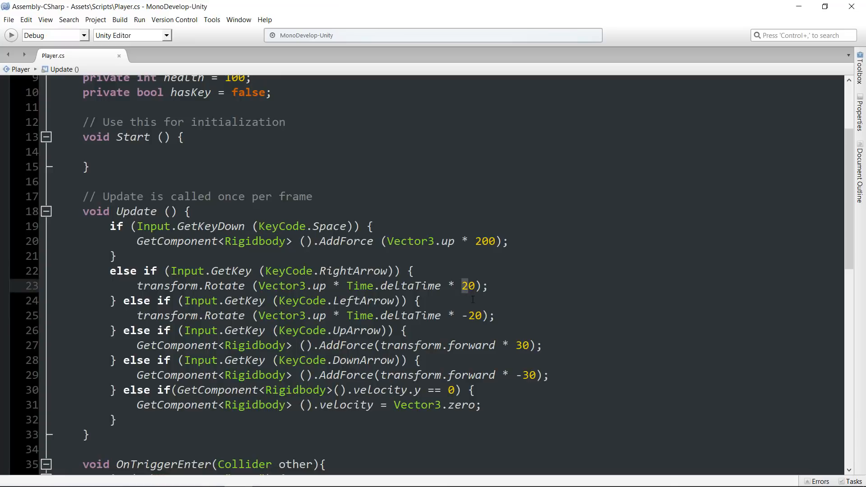
{"action": "type", "text": "4"}
{"action": "left_click", "coordinate": [474, 317]}
{"action": "key", "text": "BackSpace"}
{"action": "type", "text": "4"}
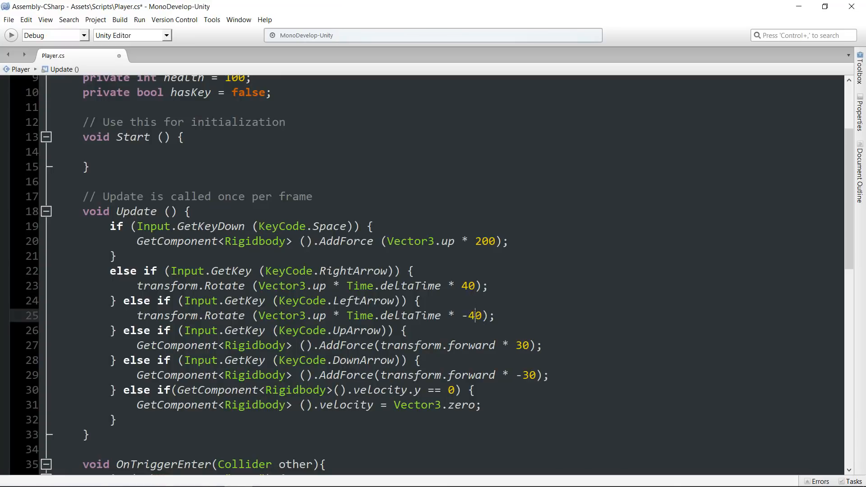
{"action": "key", "text": "ctrl+s"}
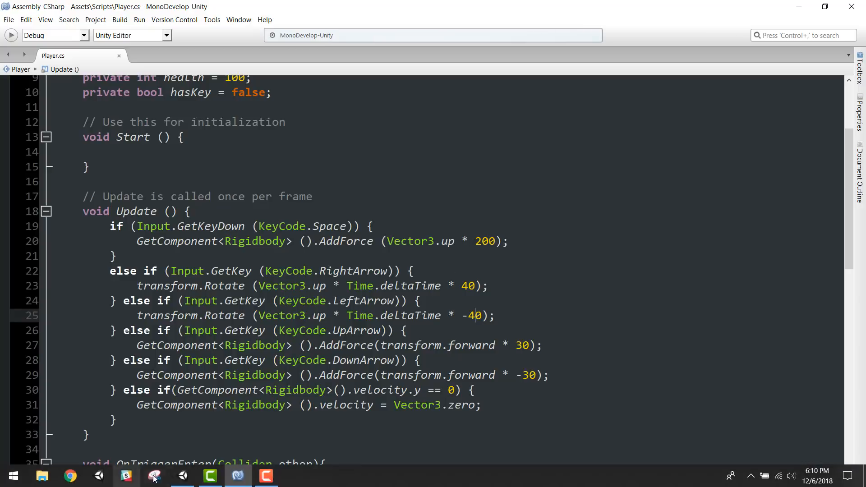
- Switch to Unity and play-test the pumpkin's turning and driving around the coins and traps, and stop the game
{"action": "left_click", "coordinate": [183, 477]}
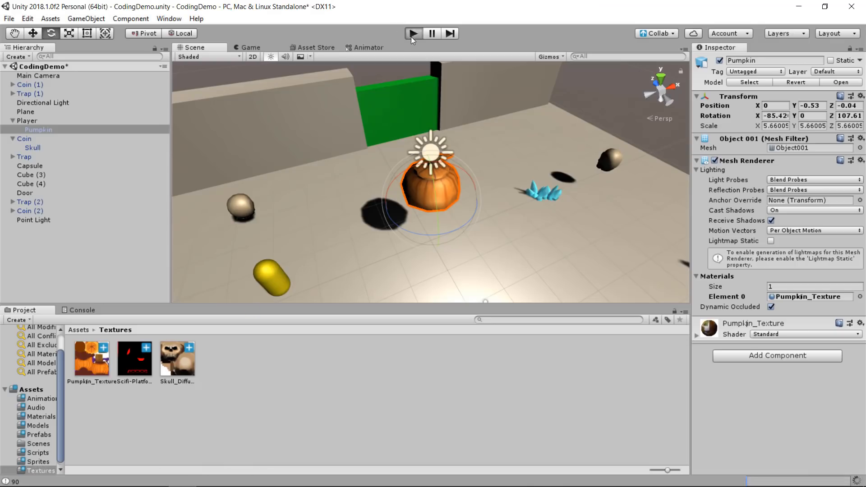
{"action": "left_click", "coordinate": [411, 34]}
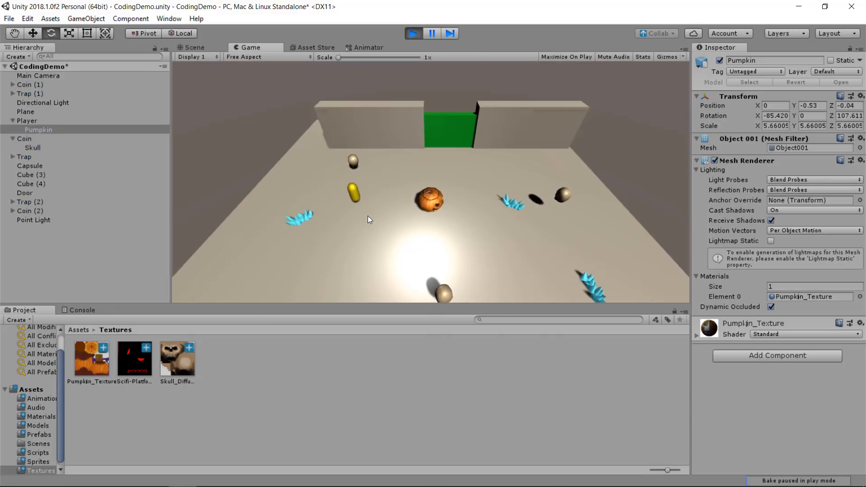
{"action": "key", "text": "Down"}
{"action": "key", "text": "Right"}
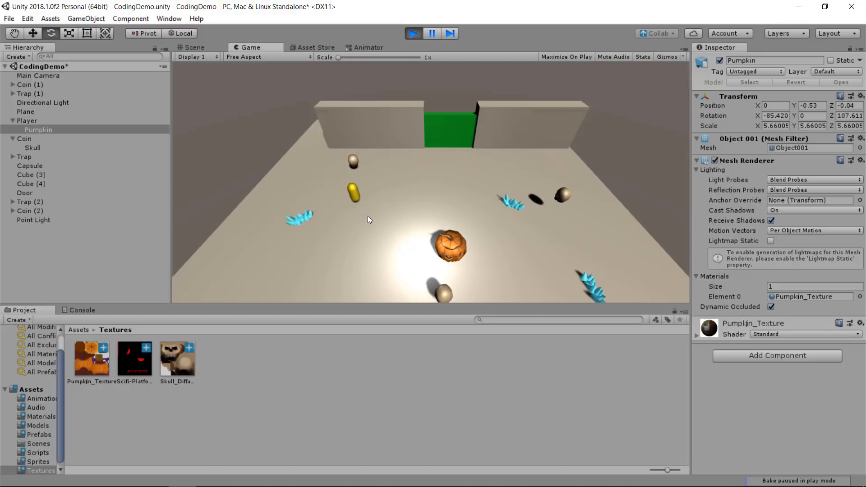
{"action": "key", "text": "Down"}
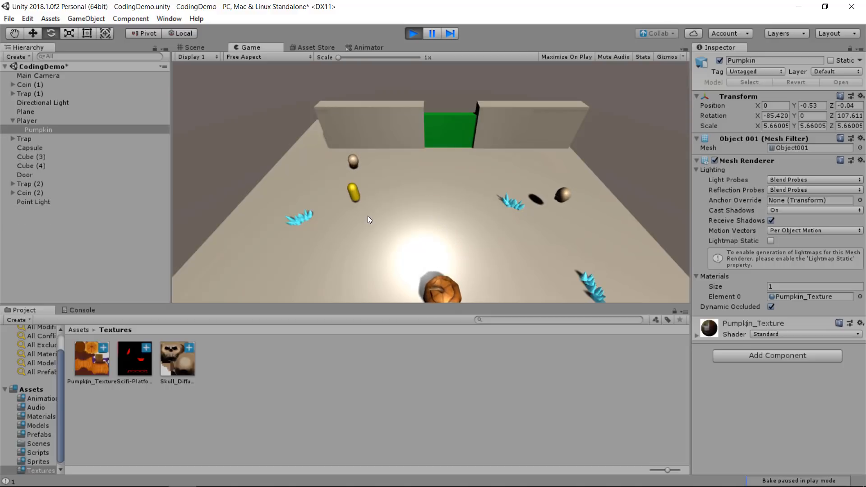
{"action": "key", "text": "Down"}
{"action": "key", "text": "Right"}
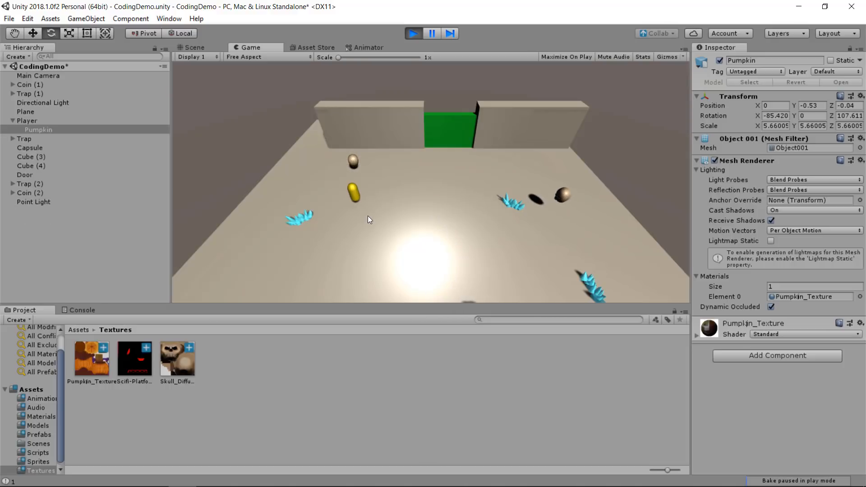
{"action": "key", "text": "Up"}
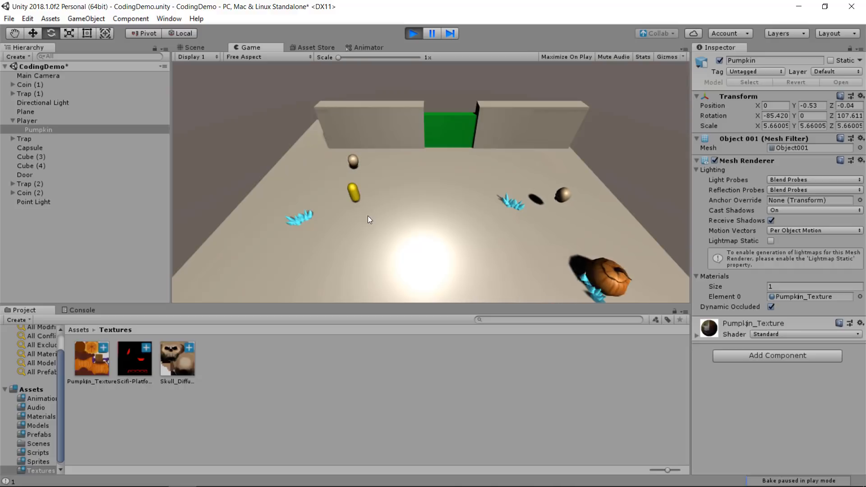
{"action": "key", "text": "Left"}
{"action": "key", "text": "Down"}
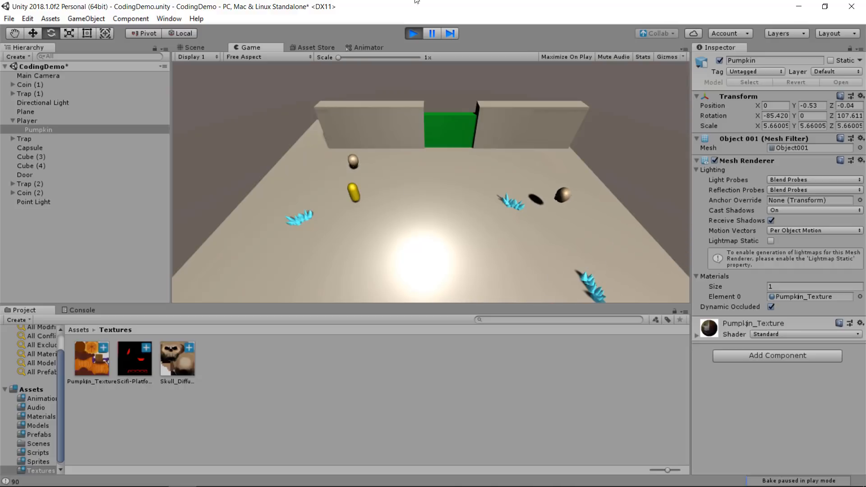
{"action": "left_click", "coordinate": [413, 34]}
- Scale the Plane up uniformly to about 3.45 so the floor is larger
{"action": "scroll", "coordinate": [487, 269], "scroll_direction": "down", "scroll_amount": 6}
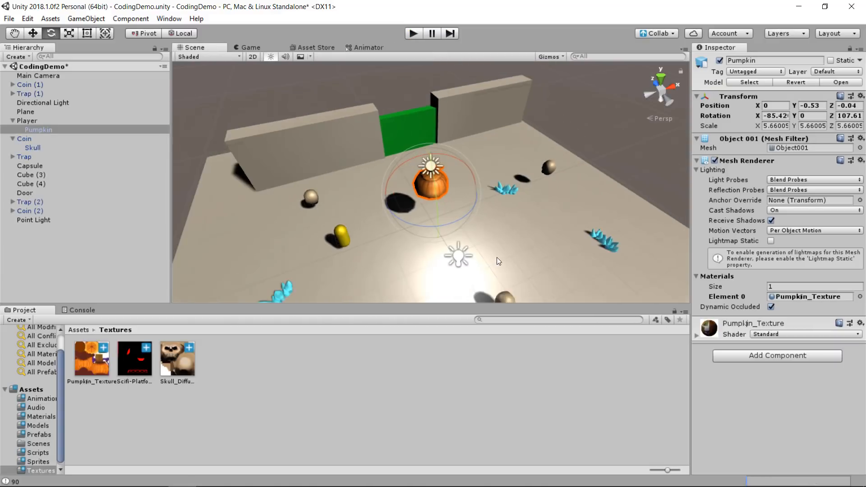
{"action": "left_click", "coordinate": [563, 259]}
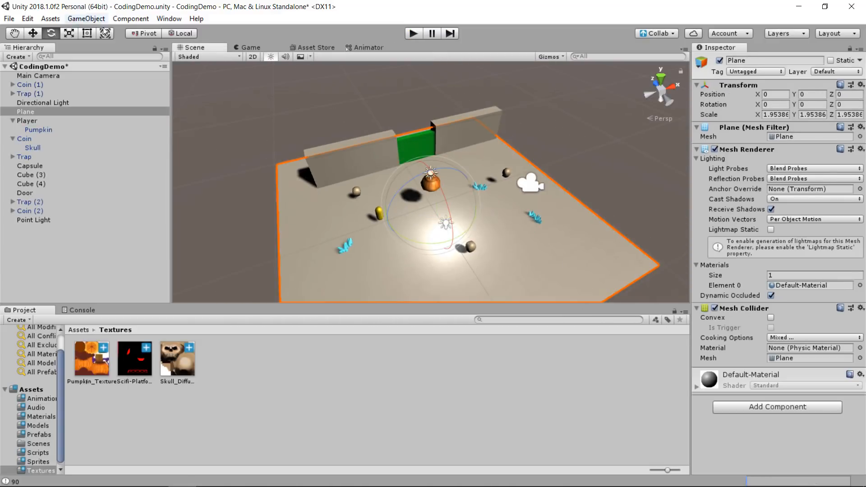
{"action": "left_click", "coordinate": [70, 34]}
{"action": "left_click_drag", "start_coordinate": [429, 208], "coordinate": [462, 207]}
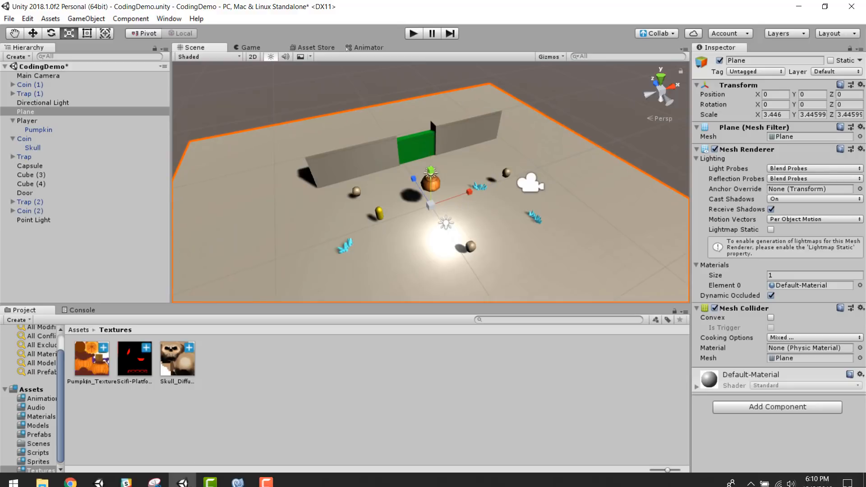
- In MonoDevelop, set the AddForce multipliers to 25 in the UpArrow branch and -25 in the DownArrow branch
{"action": "left_click", "coordinate": [239, 476]}
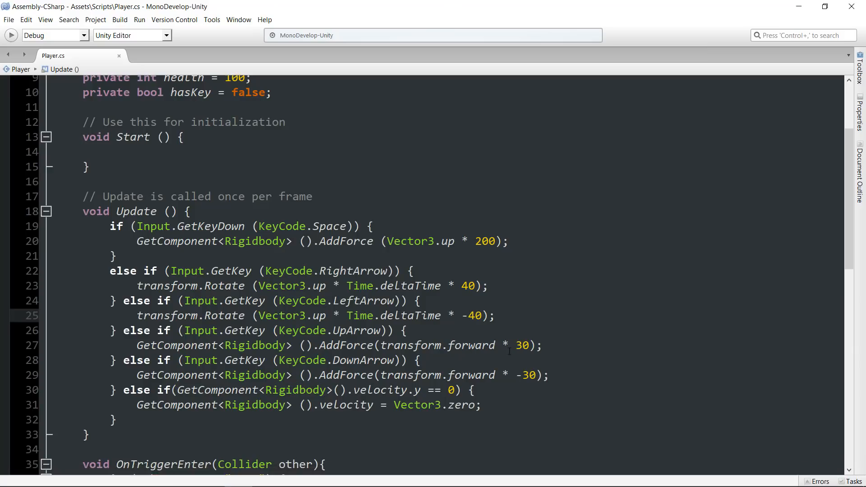
{"action": "scroll", "coordinate": [515, 341], "scroll_direction": "down", "scroll_amount": 1}
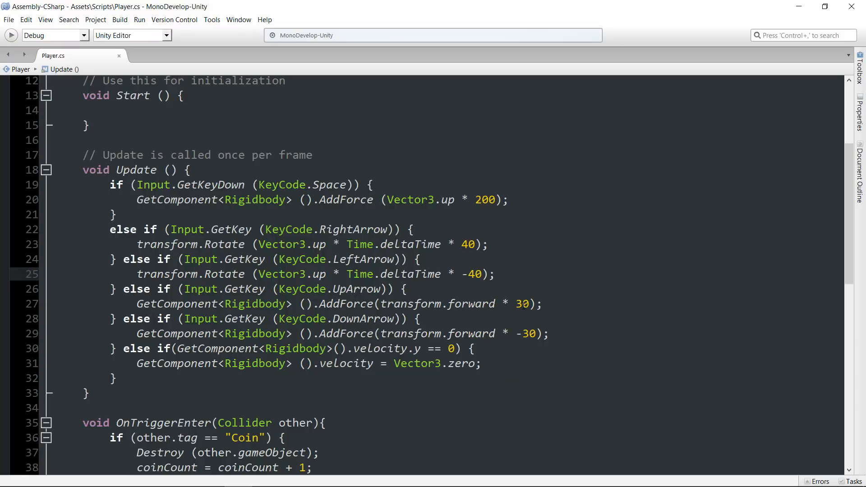
{"action": "double_click", "coordinate": [520, 304]}
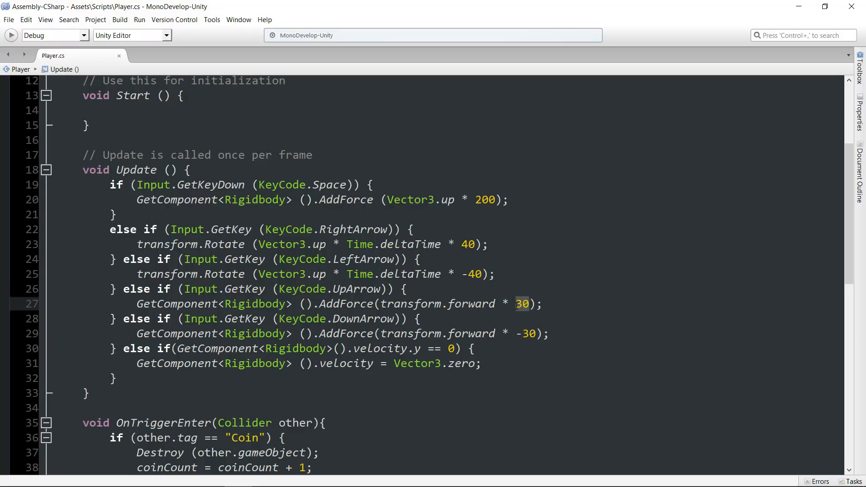
{"action": "type", "text": "25"}
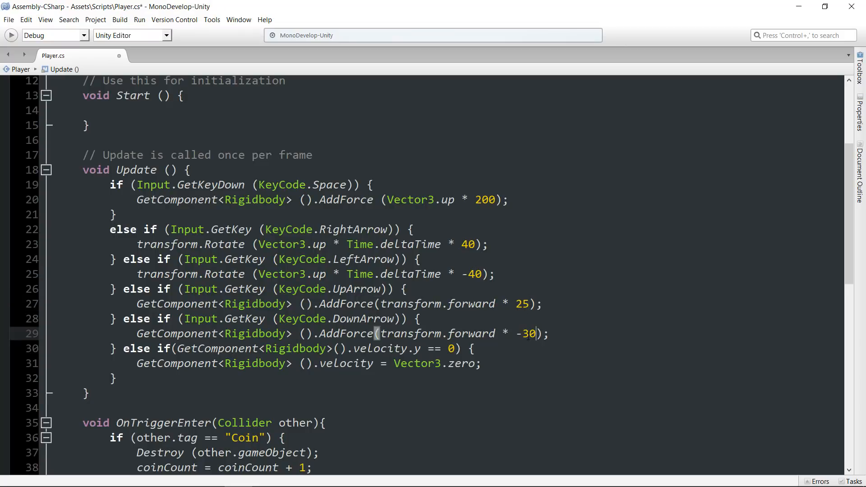
{"action": "double_click", "coordinate": [526, 334]}
{"action": "type", "text": "25"}
- Set the rotation multipliers to 100 in the RightArrow branch and -100 in the LeftArrow branch, and save Player.cs
{"action": "double_click", "coordinate": [466, 245]}
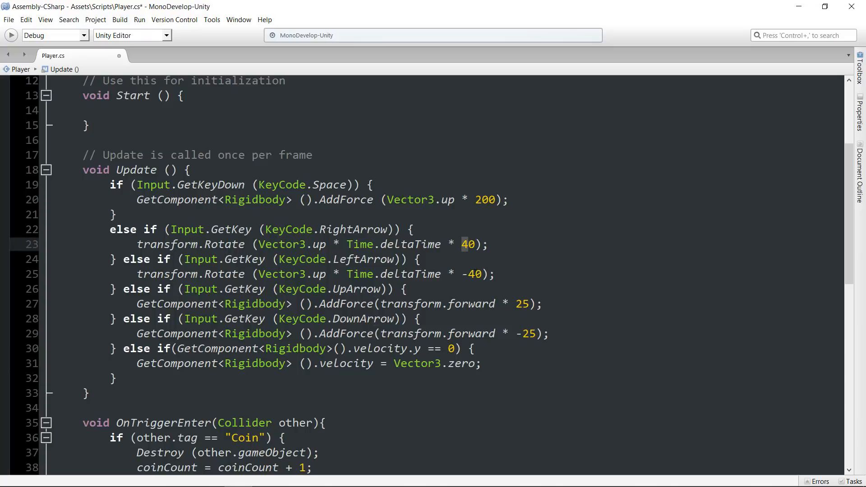
{"action": "type", "text": "100"}
{"action": "double_click", "coordinate": [474, 273]}
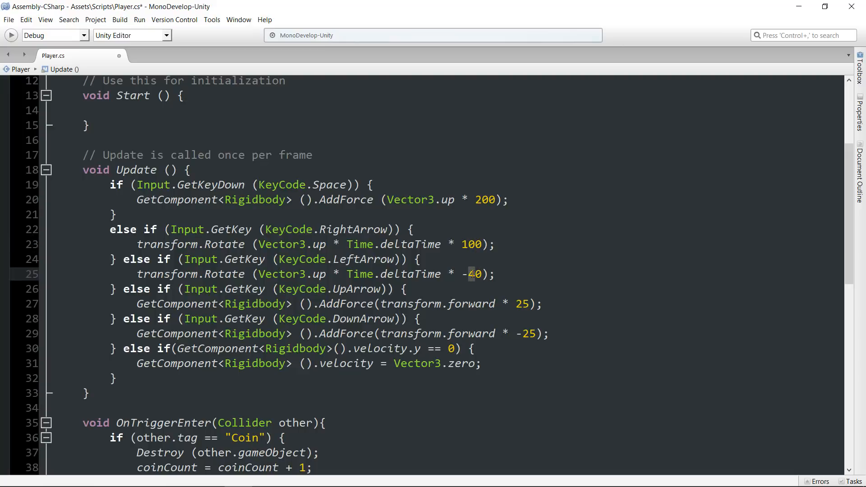
{"action": "type", "text": "100"}
{"action": "key", "text": "ctrl+s"}
- Switch to Unity and play-test the game, driving the pumpkin around the floor to collect the skulls and the yellow capsule
{"action": "left_click", "coordinate": [183, 476]}
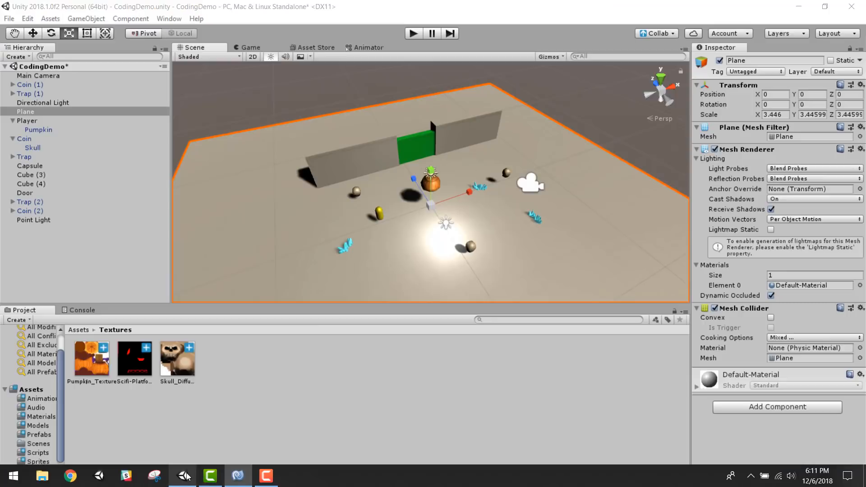
{"action": "left_click", "coordinate": [413, 34]}
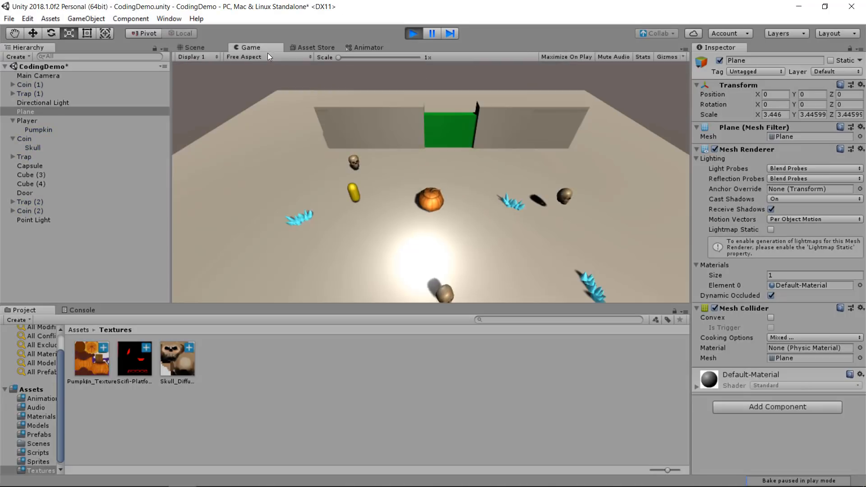
{"action": "key", "text": "Down"}
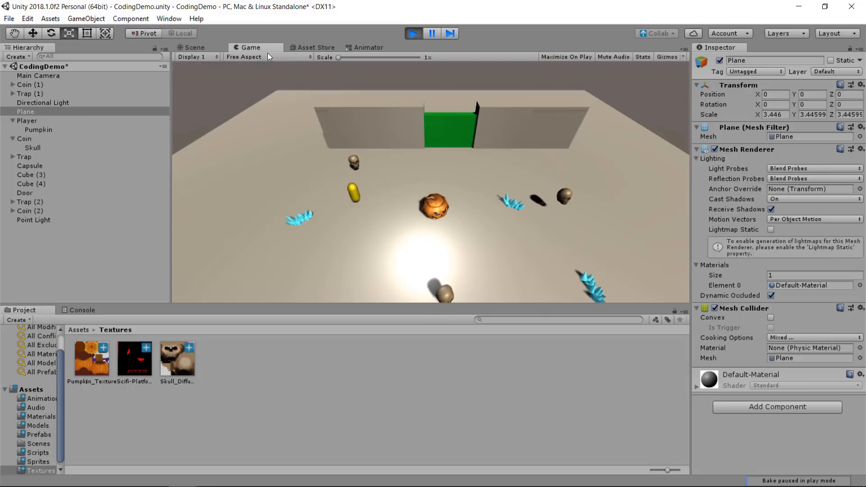
{"action": "key", "text": "Right"}
{"action": "key", "text": "Left"}
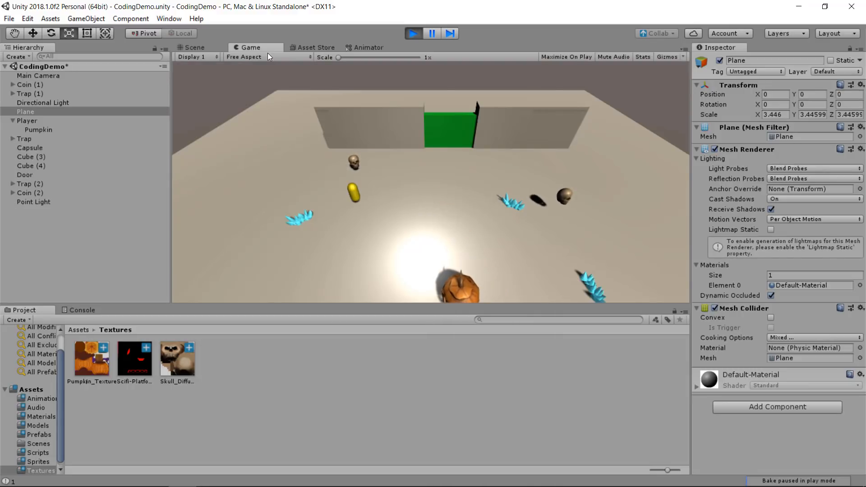
{"action": "key", "text": "Up"}
{"action": "key", "text": "Up"}
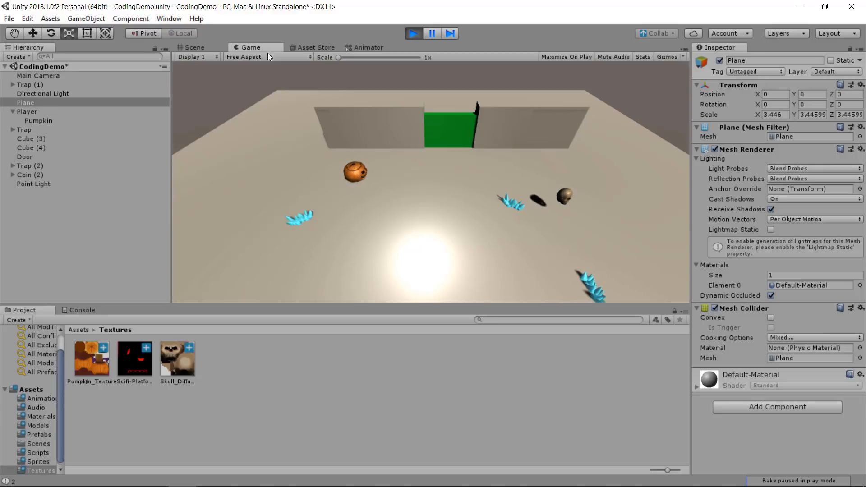
{"action": "key", "text": "Right"}
{"action": "key", "text": "Right"}
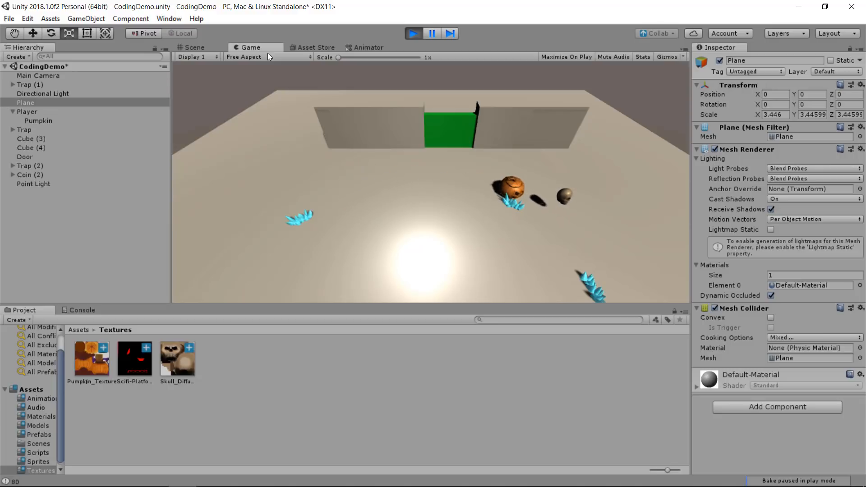
{"action": "key", "text": "Right"}
{"action": "key", "text": "Down"}
{"action": "key", "text": "Right"}
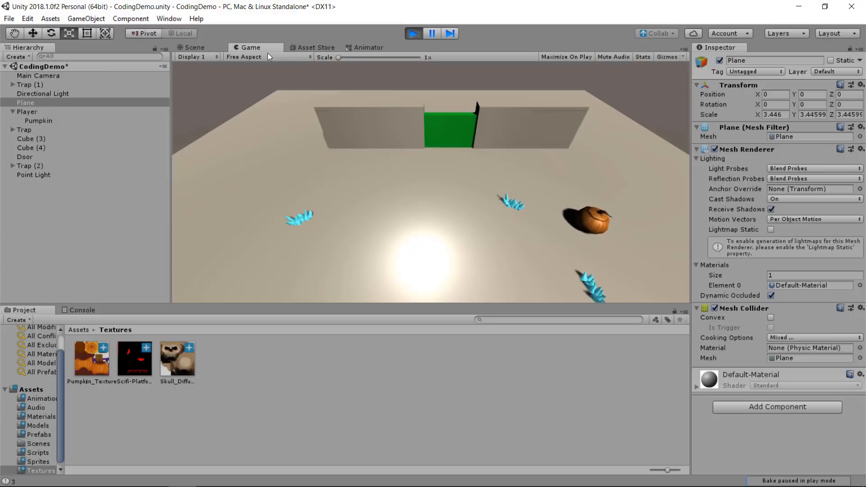
- Drive the pumpkin through the green door in the wall and stop the game
{"action": "key", "text": "Left"}
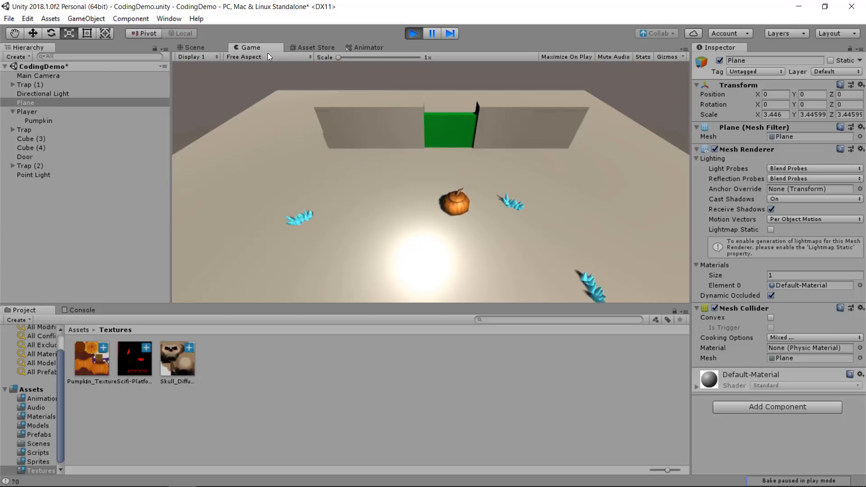
{"action": "key", "text": "Up"}
{"action": "key", "text": "Up"}
{"action": "key", "text": "Right"}
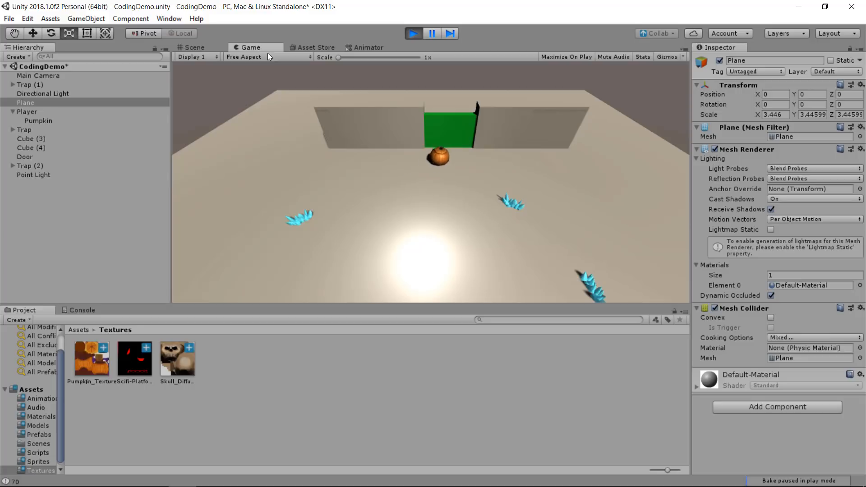
{"action": "key", "text": "Up"}
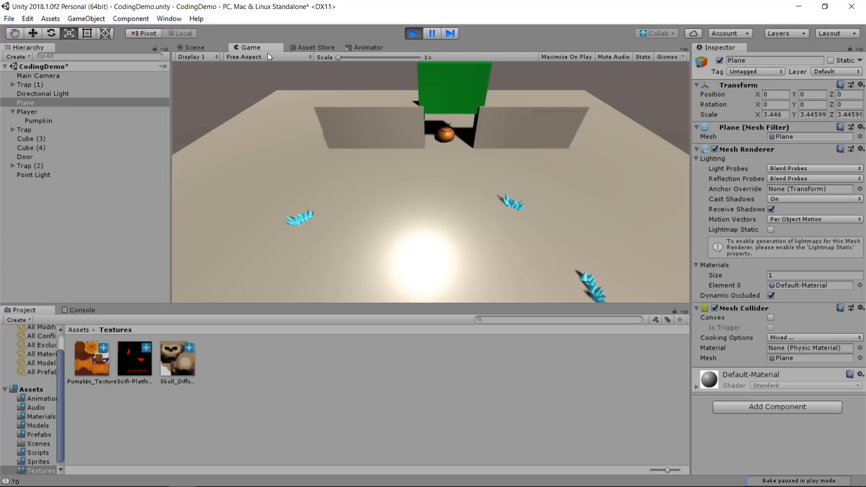
{"action": "key", "text": "Left"}
{"action": "key", "text": "Left"}
{"action": "left_click", "coordinate": [408, 34]}
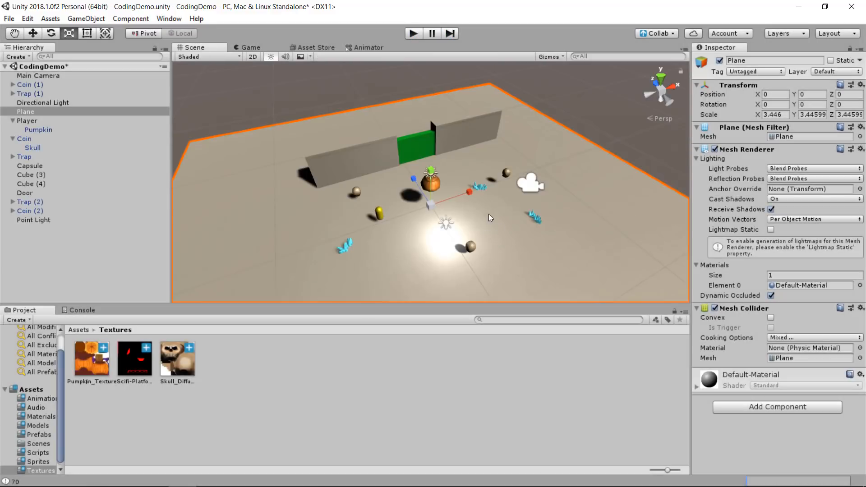
- Return to the Assets folder in the project and save the CodingDemo scene
{"action": "scroll", "coordinate": [426, 236], "scroll_direction": "down", "scroll_amount": 1}
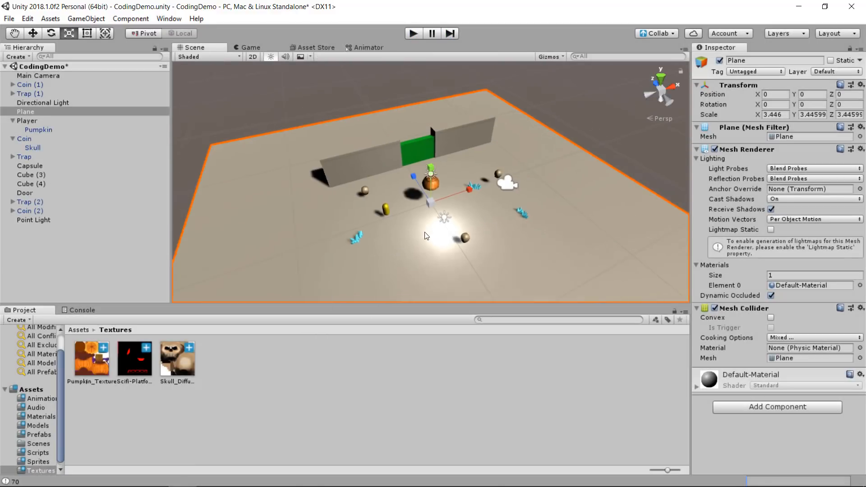
{"action": "scroll", "coordinate": [426, 235], "scroll_direction": "up", "scroll_amount": 5}
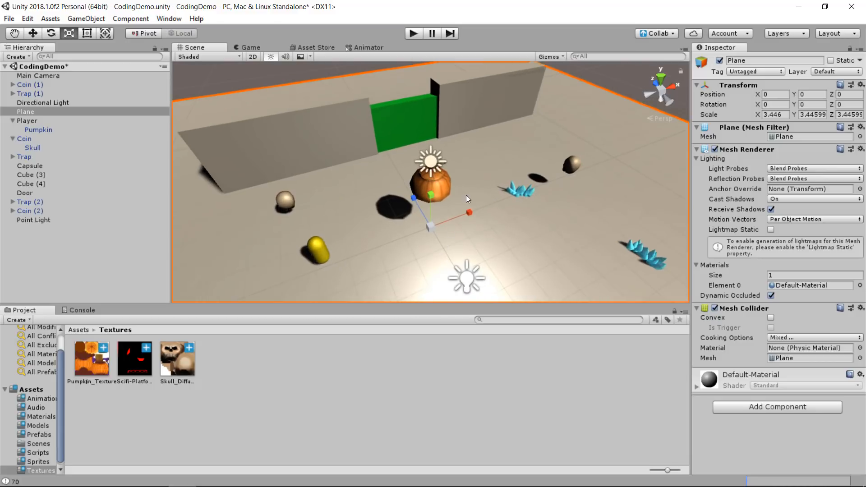
{"action": "left_click_drag", "start_coordinate": [497, 247], "coordinate": [403, 215], "text": "alt"}
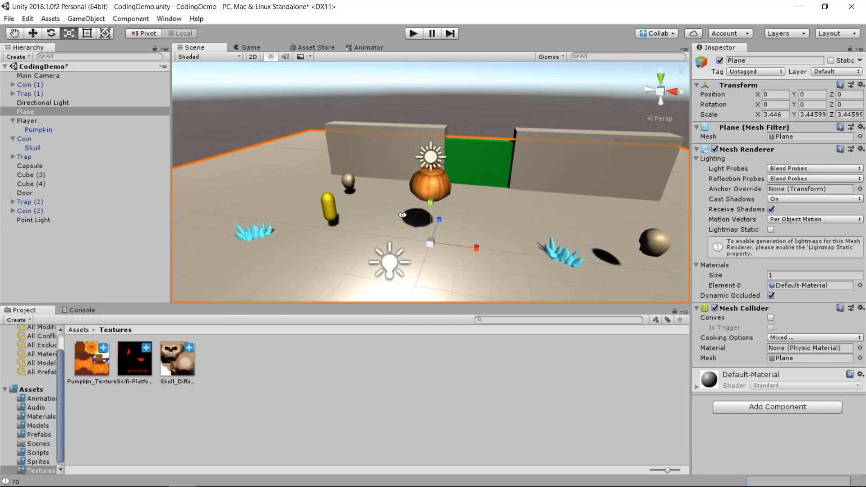
{"action": "scroll", "coordinate": [406, 223], "scroll_direction": "down", "scroll_amount": 4}
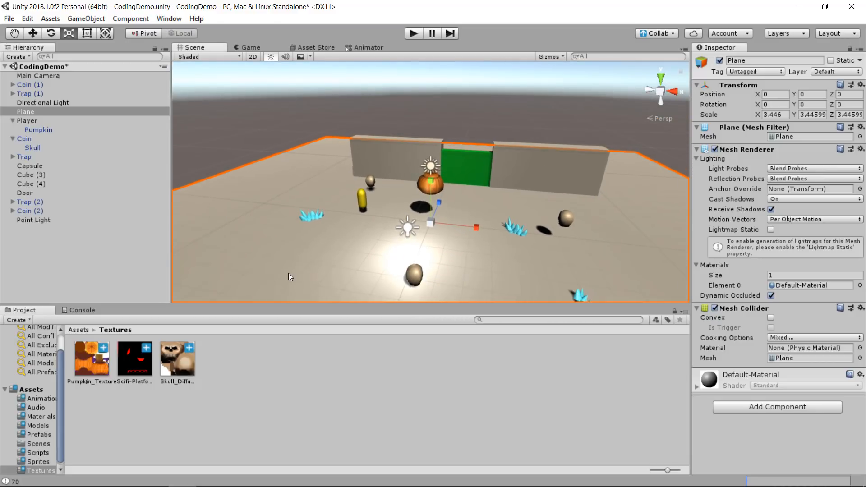
{"action": "left_click", "coordinate": [83, 330]}
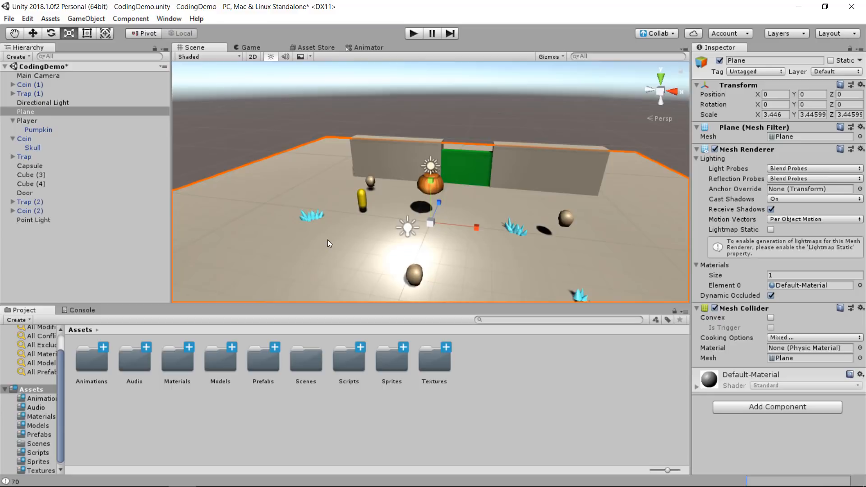
{"action": "key", "text": "ctrl+s"}
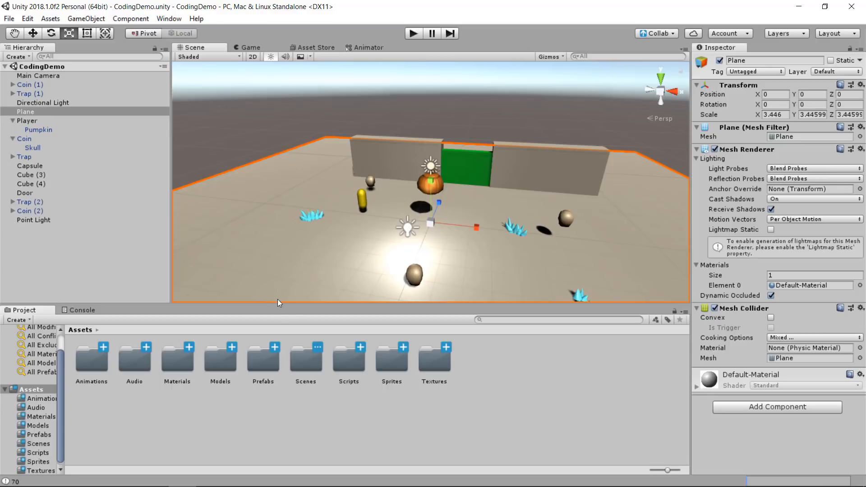
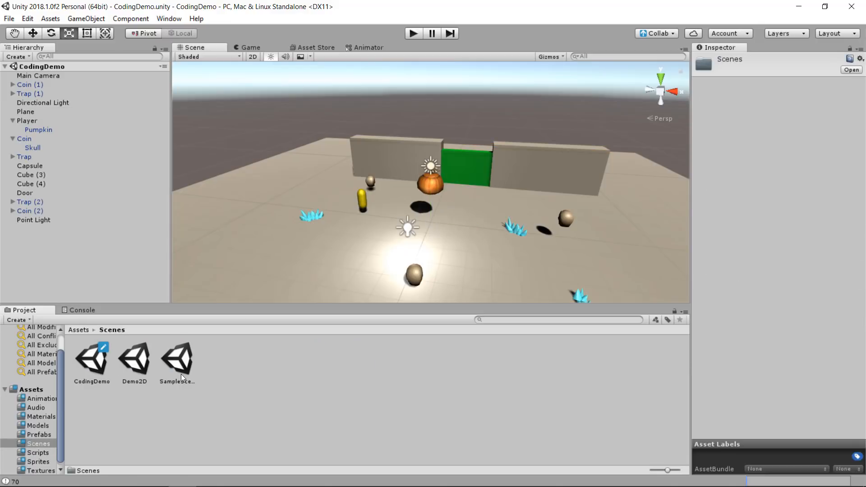
- Open the Demo2D scene from the Scenes folder, switch the scene view to 2D and select the Player
{"action": "double_click", "coordinate": [134, 360]}
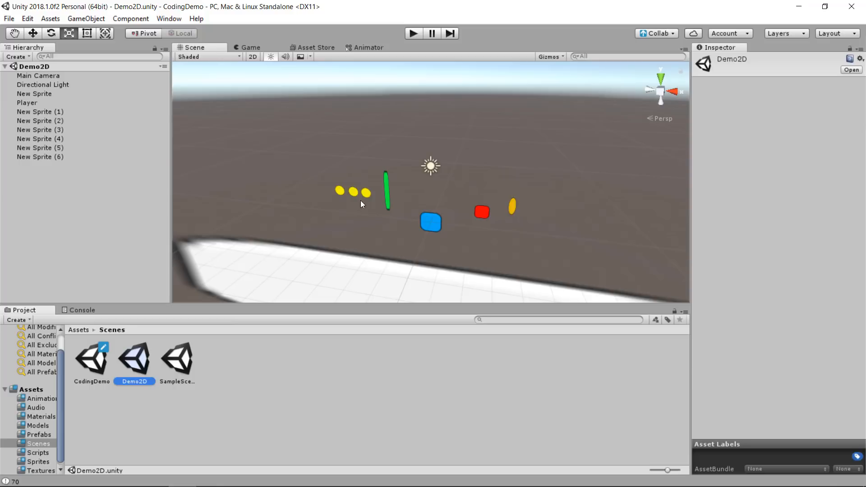
{"action": "left_click", "coordinate": [253, 56]}
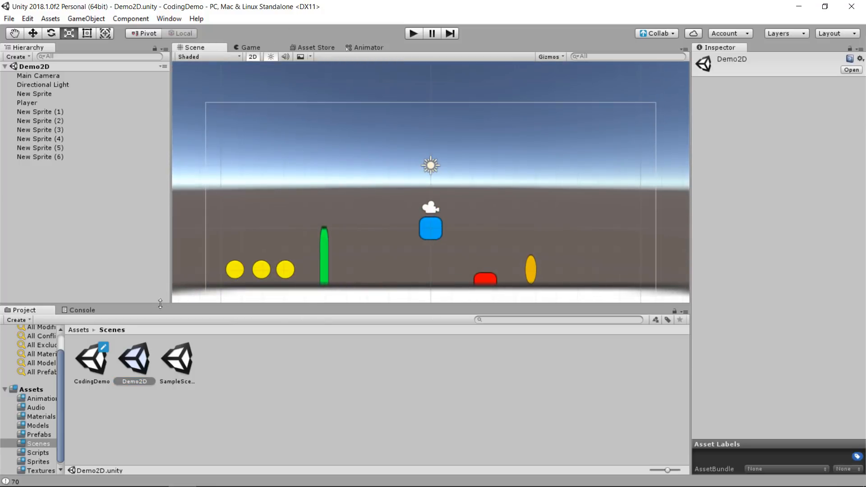
{"action": "left_click", "coordinate": [420, 233]}
{"action": "left_click", "coordinate": [73, 106]}
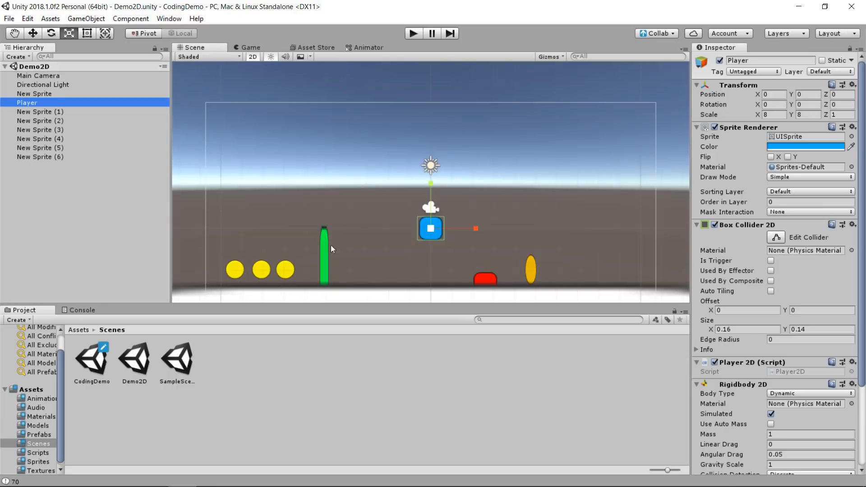
- Assign the ground sprite to the Sprite Renderer of the white floor object, New Sprite
{"action": "left_click", "coordinate": [539, 288]}
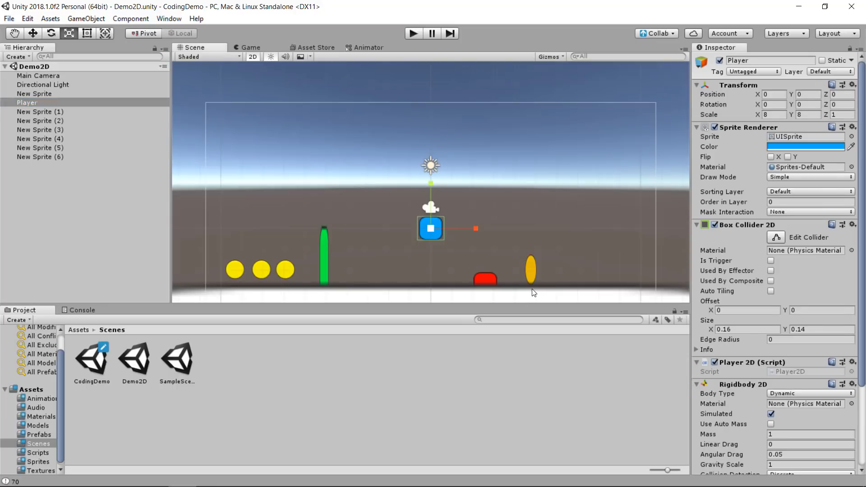
{"action": "left_click", "coordinate": [860, 136]}
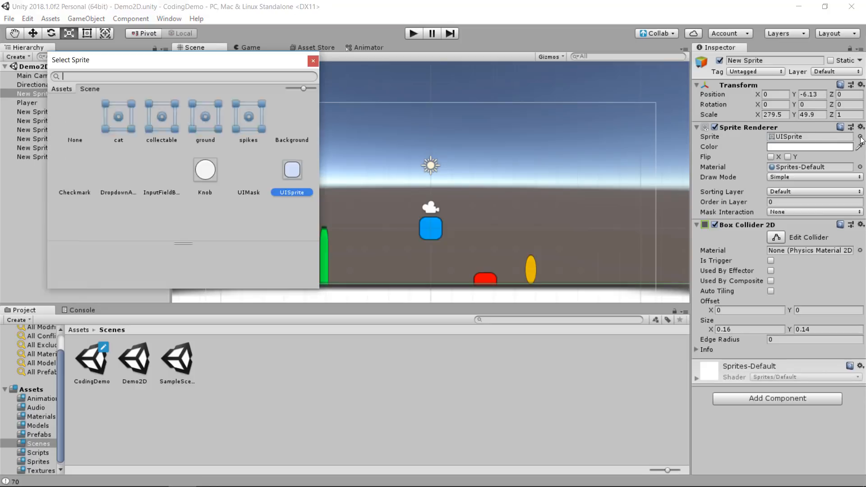
{"action": "left_click", "coordinate": [200, 115]}
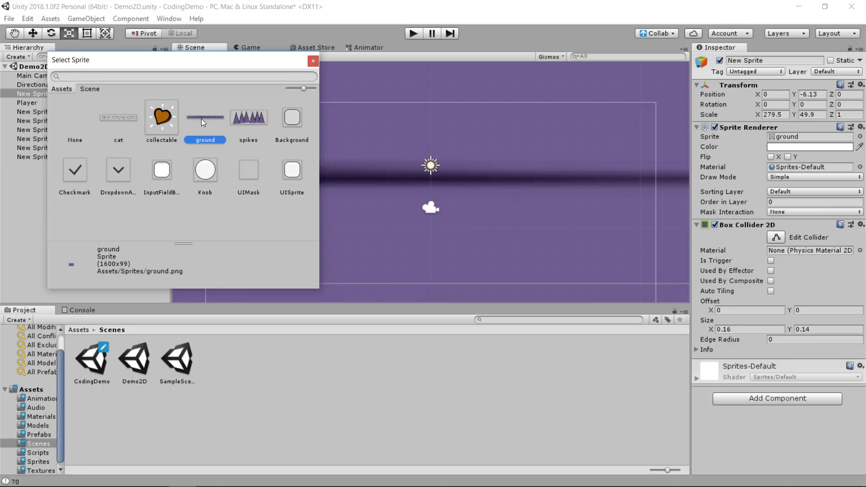
{"action": "double_click", "coordinate": [202, 119]}
{"action": "scroll", "coordinate": [310, 137], "scroll_direction": "down", "scroll_amount": 6}
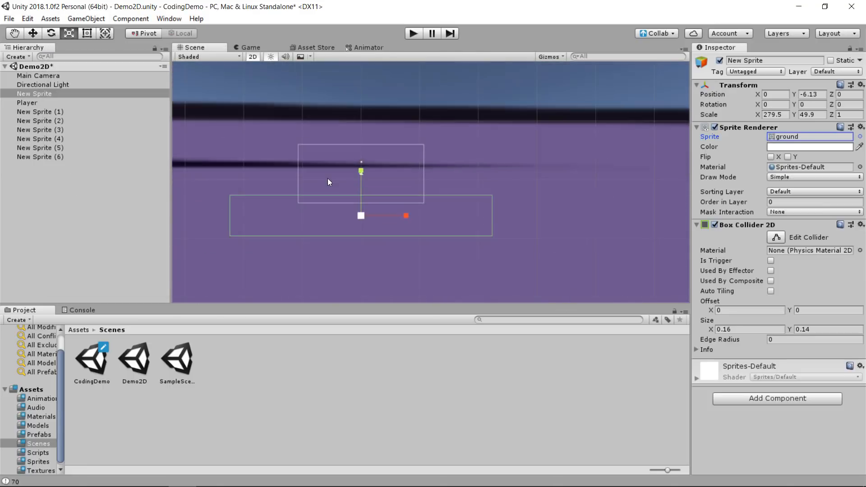
{"action": "scroll", "coordinate": [326, 181], "scroll_direction": "down", "scroll_amount": 8}
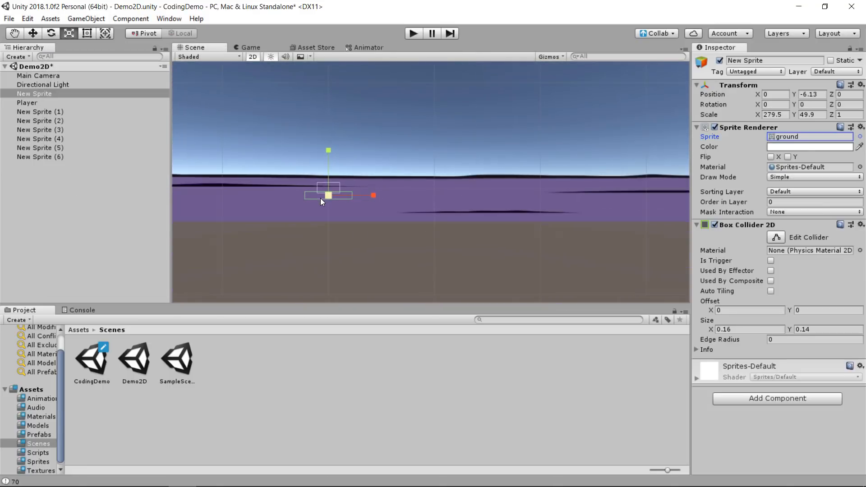
{"action": "scroll", "coordinate": [320, 200], "scroll_direction": "down", "scroll_amount": 3}
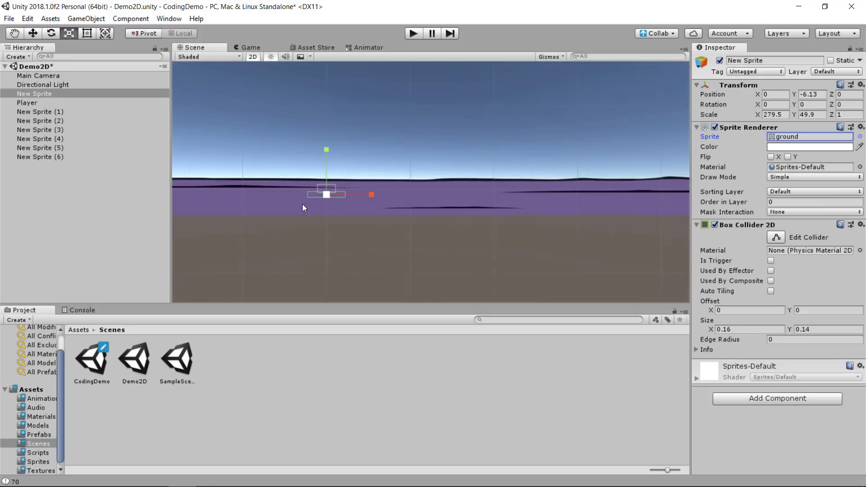
{"action": "scroll", "coordinate": [327, 203], "scroll_direction": "up", "scroll_amount": 8}
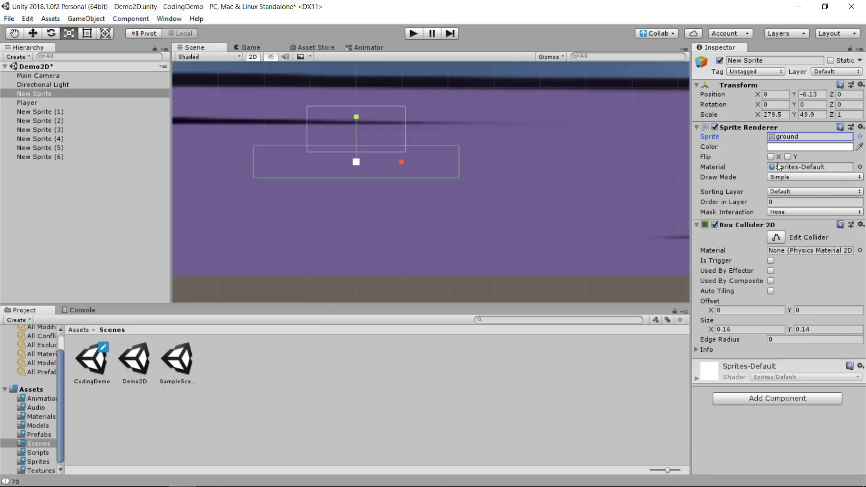
- Set the ground object's X and Y scale to 1 and raise it to a Y position of about -4.03
{"action": "left_click", "coordinate": [771, 116]}
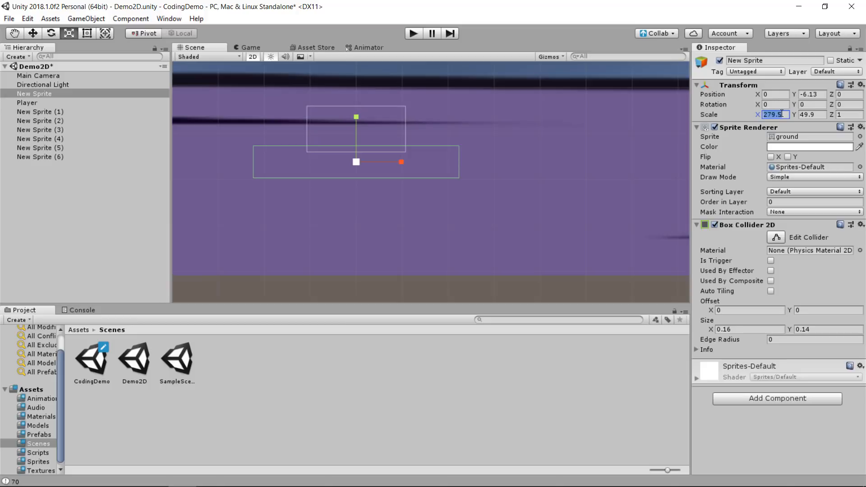
{"action": "type", "text": "1"}
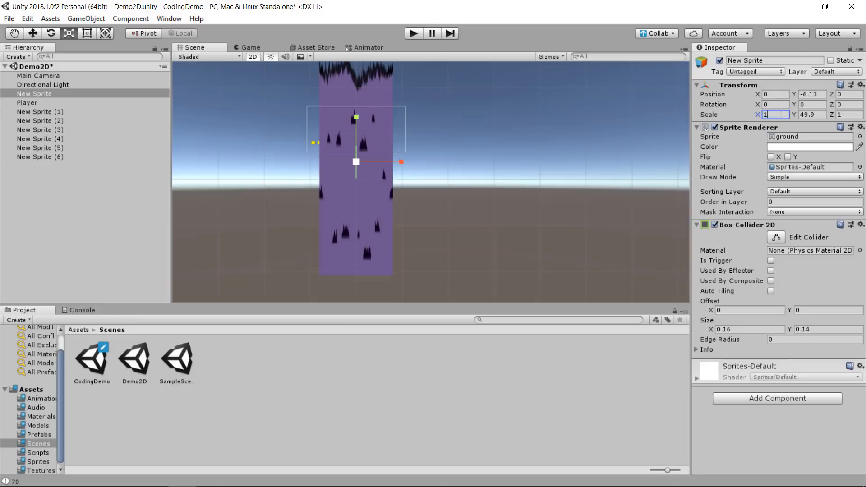
{"action": "left_click", "coordinate": [803, 114]}
{"action": "type", "text": "1"}
{"action": "scroll", "coordinate": [377, 157], "scroll_direction": "up", "scroll_amount": 3}
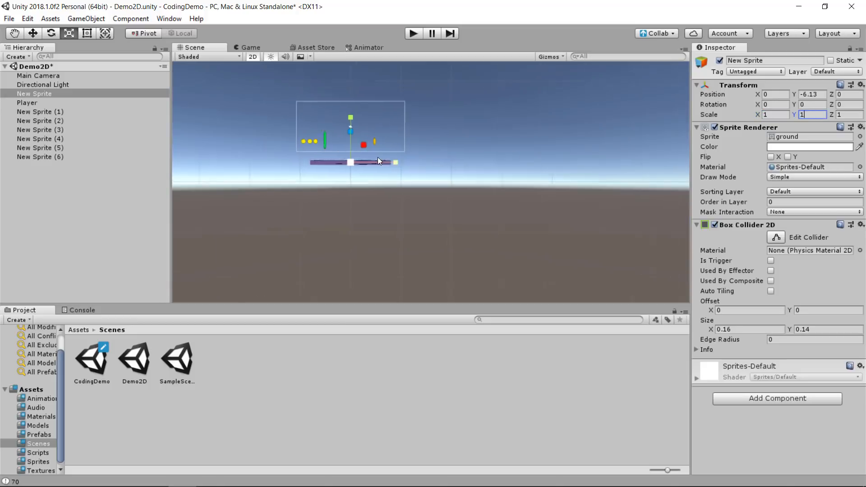
{"action": "scroll", "coordinate": [368, 164], "scroll_direction": "up", "scroll_amount": 3}
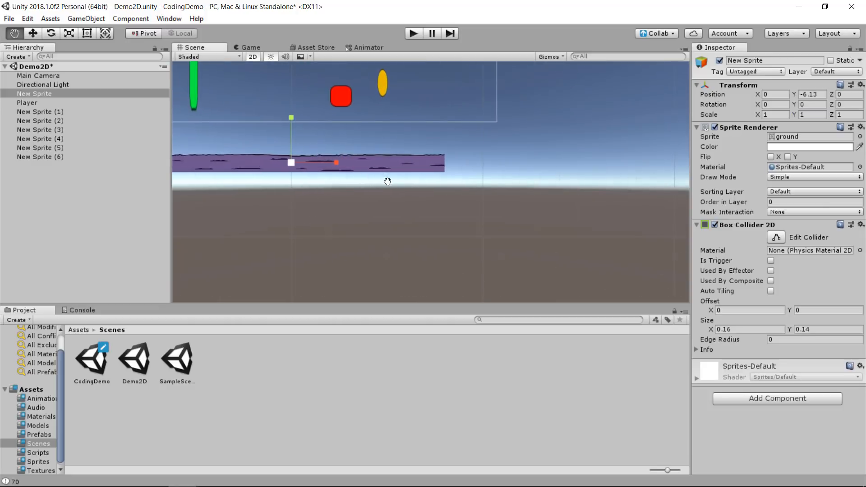
{"action": "middle_click_drag", "start_coordinate": [387, 182], "coordinate": [533, 238]}
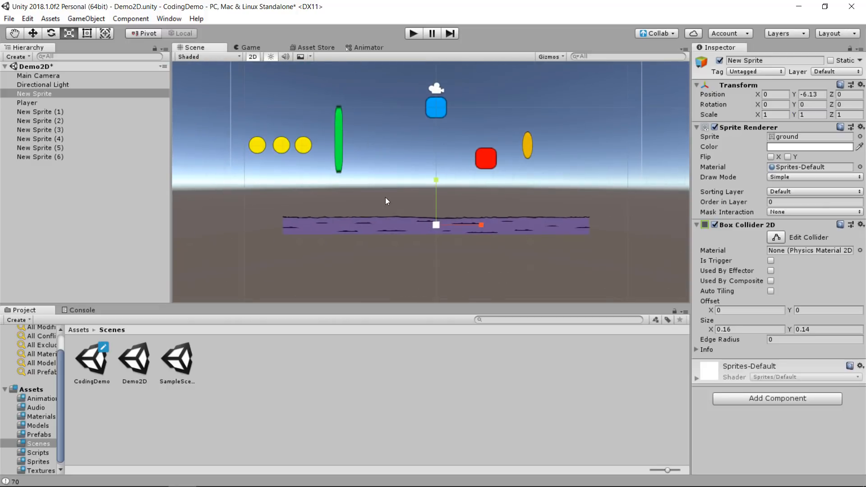
{"action": "left_click", "coordinate": [36, 33]}
{"action": "left_click_drag", "start_coordinate": [436, 183], "coordinate": [437, 146]}
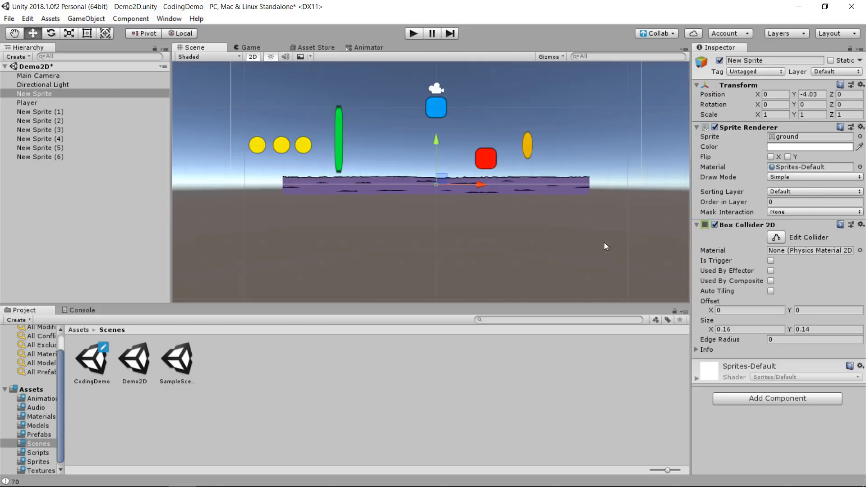
- Set the ground's Box Collider 2D size to 1 in X and 1 in Y
{"action": "left_click", "coordinate": [736, 326]}
{"action": "type", "text": "1"}
{"action": "key", "text": "Tab"}
{"action": "type", "text": "1"}
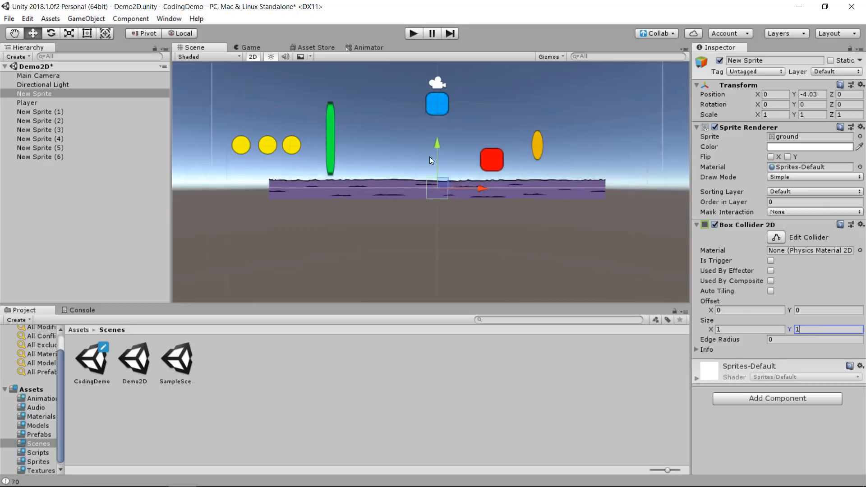
- Widen the ground's Box Collider 2D to a size of 18 in X
{"action": "scroll", "coordinate": [425, 180], "scroll_direction": "up", "scroll_amount": 2}
{"action": "left_click", "coordinate": [751, 329]}
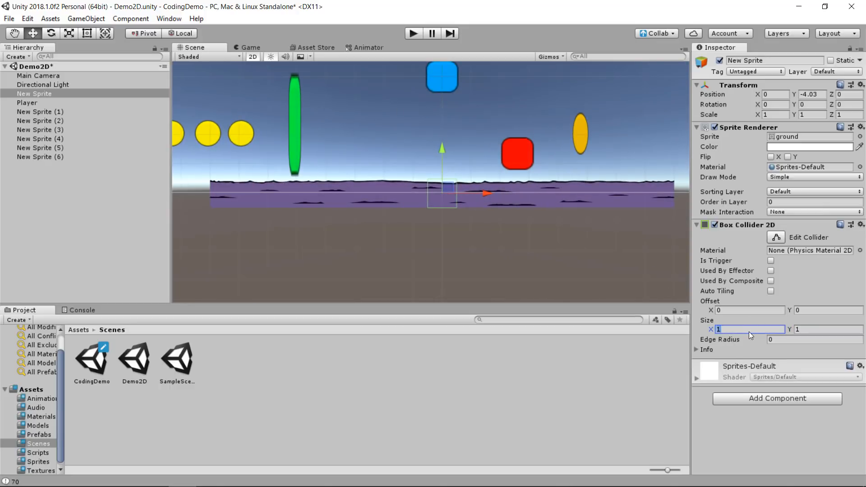
{"action": "type", "text": "0"}
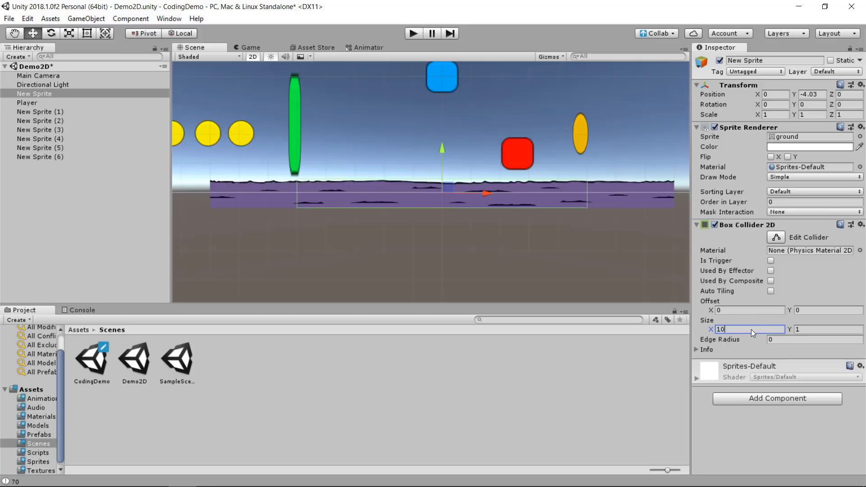
{"action": "type", "text": "2"}
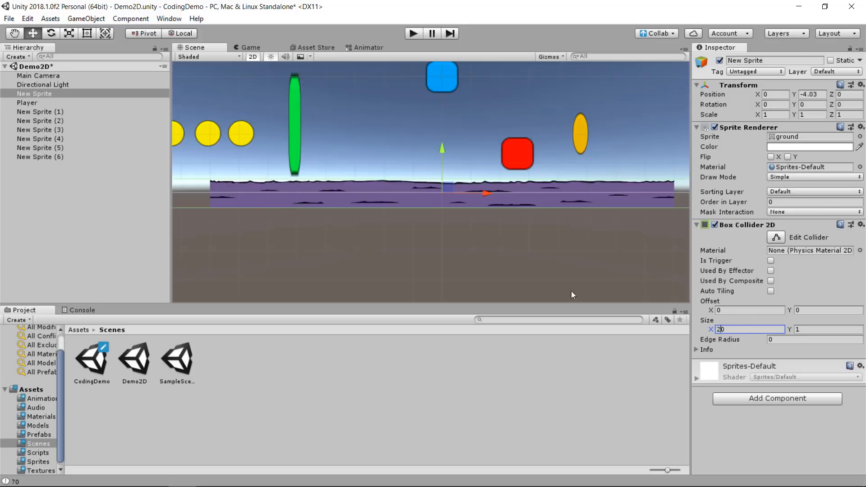
{"action": "scroll", "coordinate": [431, 260], "scroll_direction": "down", "scroll_amount": 2}
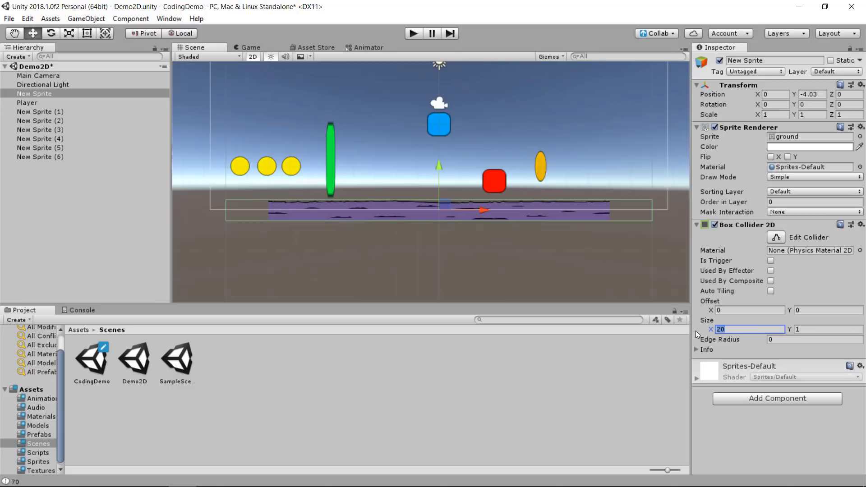
{"action": "key", "text": "BackSpace"}
{"action": "key", "text": "BackSpace"}
{"action": "type", "text": "18"}
- Scale the ground up uniformly to about 1.366 and set its Box Collider 2D Y offset to -0.14
{"action": "left_click", "coordinate": [70, 34]}
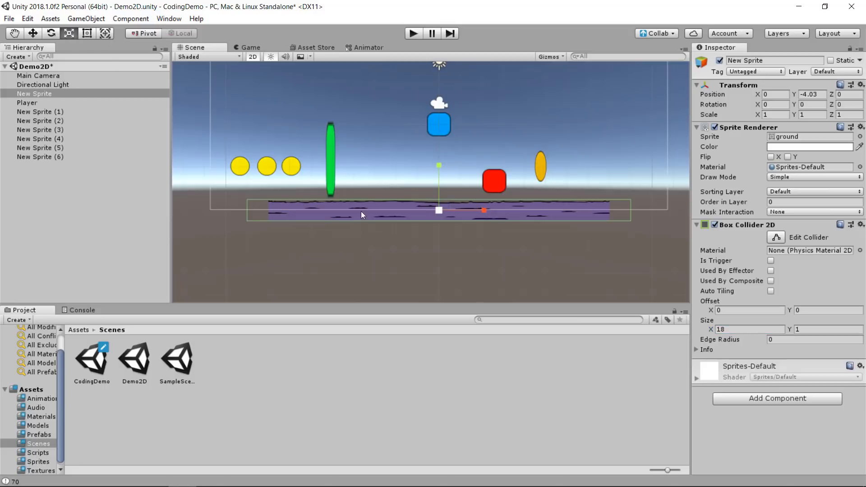
{"action": "left_click_drag", "start_coordinate": [440, 210], "coordinate": [462, 210]}
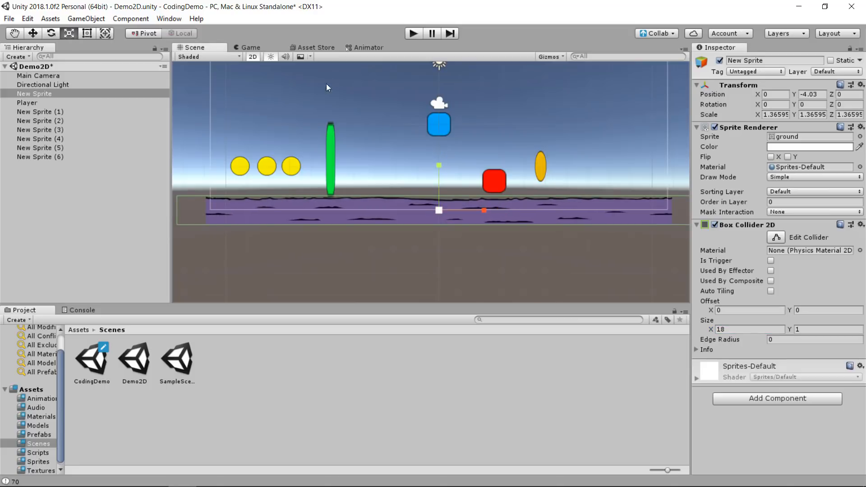
{"action": "scroll", "coordinate": [397, 222], "scroll_direction": "up", "scroll_amount": 3}
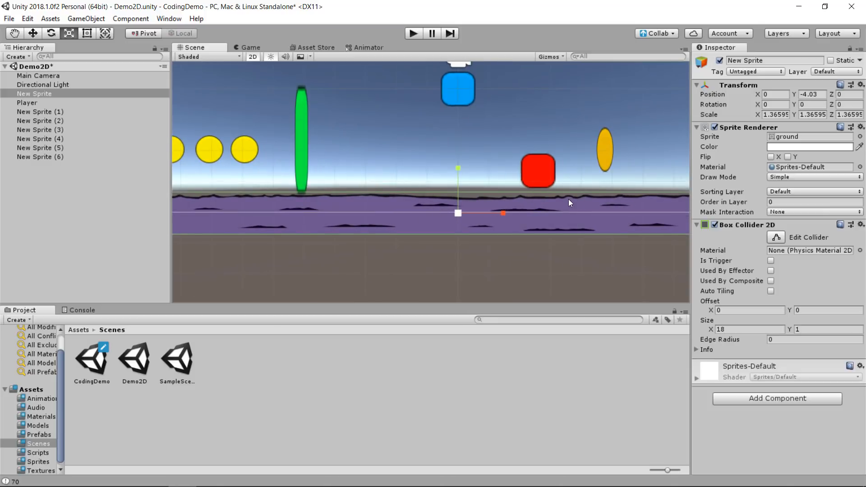
{"action": "scroll", "coordinate": [569, 198], "scroll_direction": "up", "scroll_amount": 4}
{"action": "scroll", "coordinate": [541, 200], "scroll_direction": "down", "scroll_amount": 5}
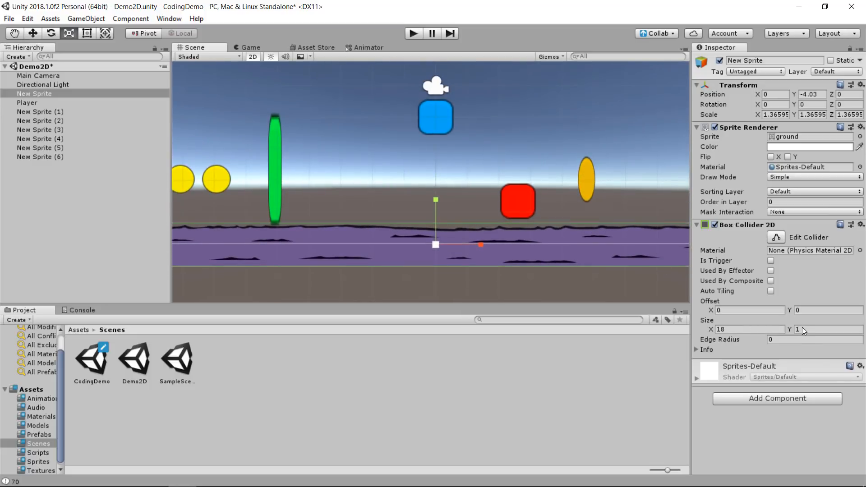
{"action": "left_click_drag", "start_coordinate": [791, 310], "coordinate": [787, 311]}
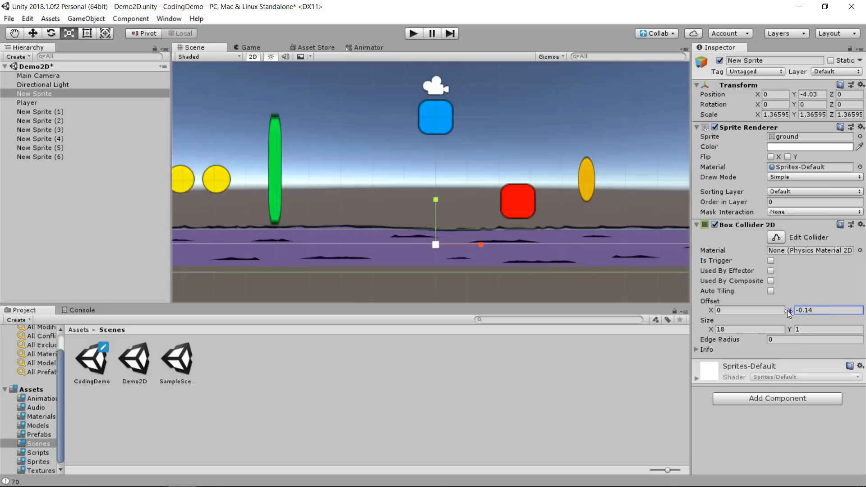
{"action": "middle_click_drag", "start_coordinate": [450, 209], "coordinate": [448, 183]}
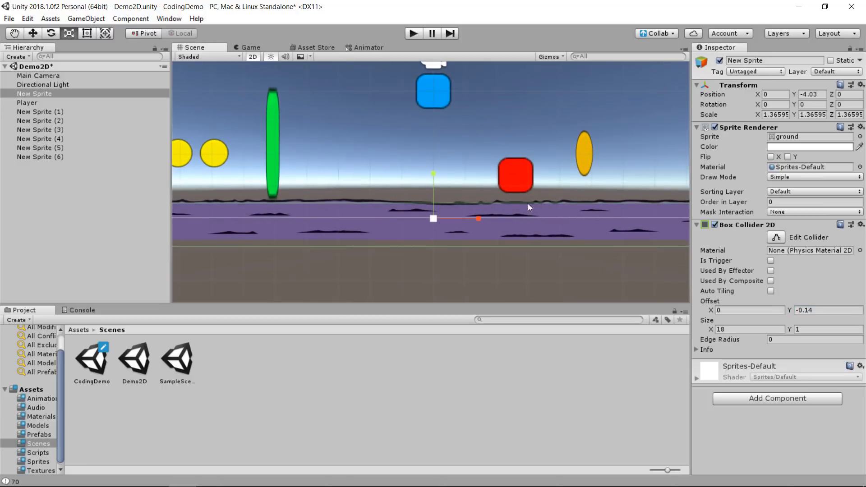
- Lower the red square, New Sprite (4), onto the ground at a Y position of about -3.11
{"action": "left_click", "coordinate": [514, 177]}
{"action": "key", "text": "w"}
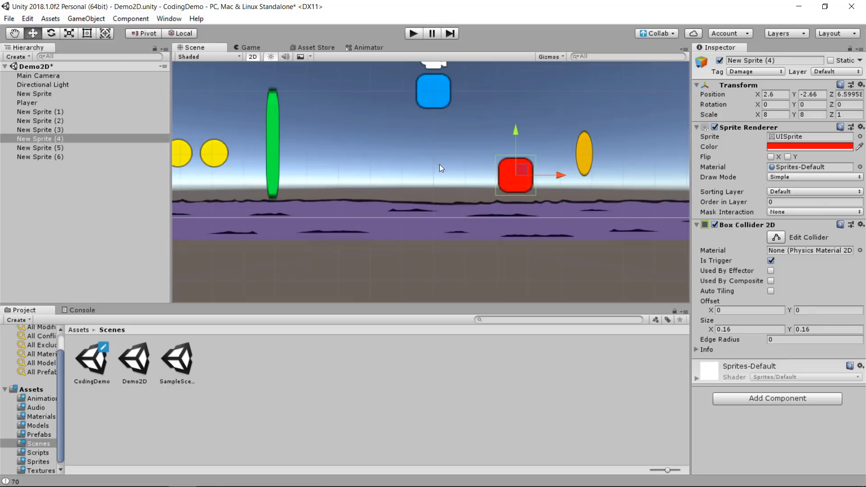
{"action": "left_click_drag", "start_coordinate": [516, 131], "coordinate": [516, 143]}
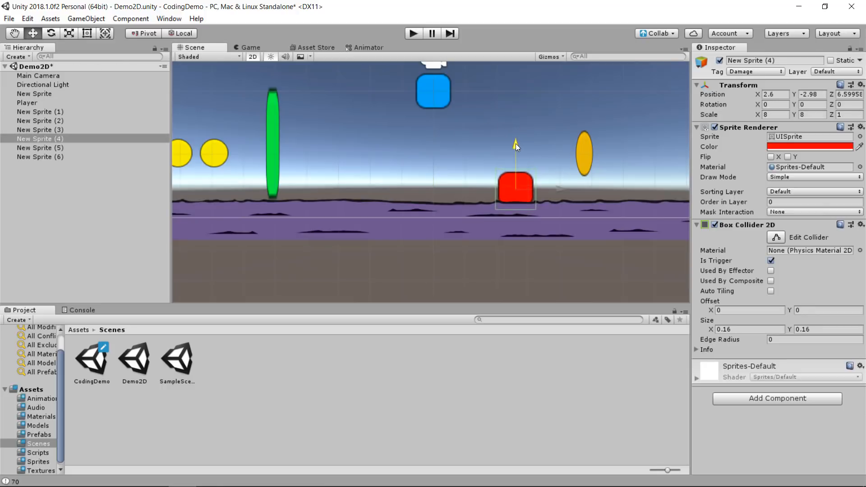
{"action": "scroll", "coordinate": [524, 194], "scroll_direction": "up", "scroll_amount": 3}
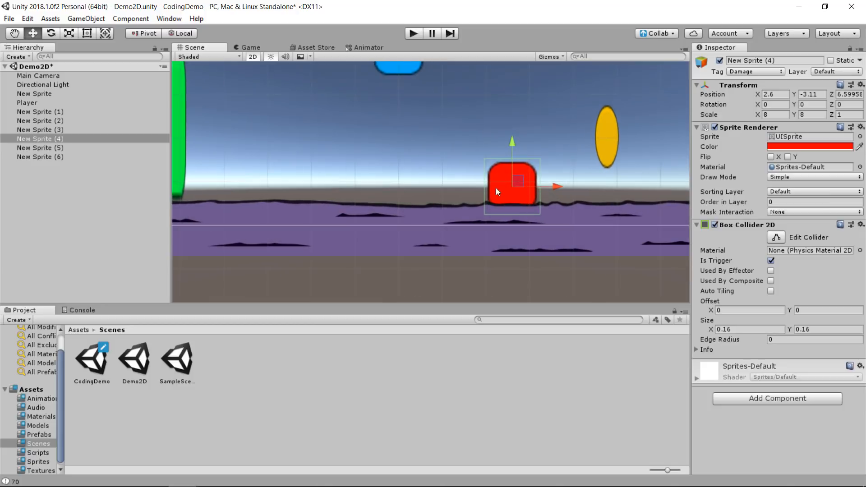
- Assign the spikes sprite to the Sprite Renderer of the red obstacle, New Sprite (4)
{"action": "left_click", "coordinate": [860, 137]}
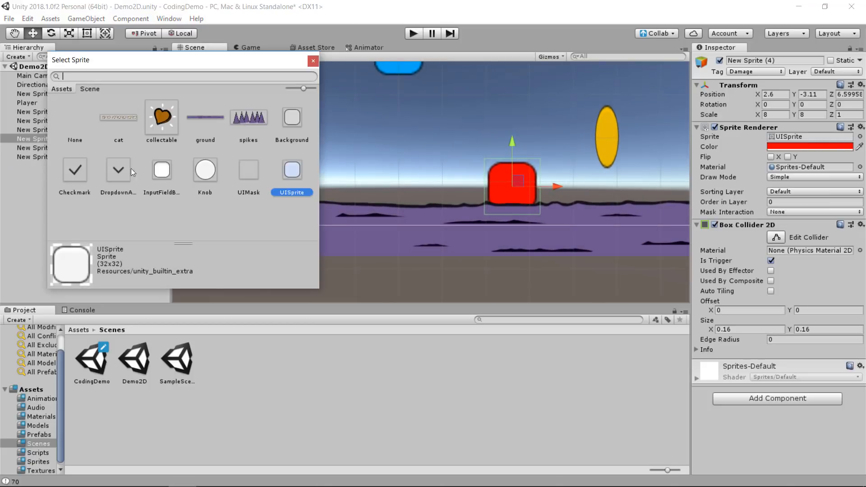
{"action": "left_click", "coordinate": [234, 118]}
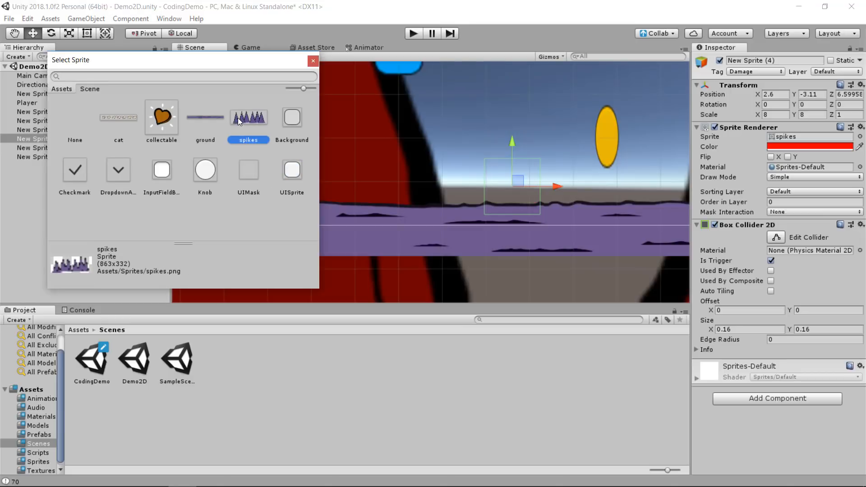
{"action": "double_click", "coordinate": [240, 115]}
{"action": "scroll", "coordinate": [362, 133], "scroll_direction": "down", "scroll_amount": 5}
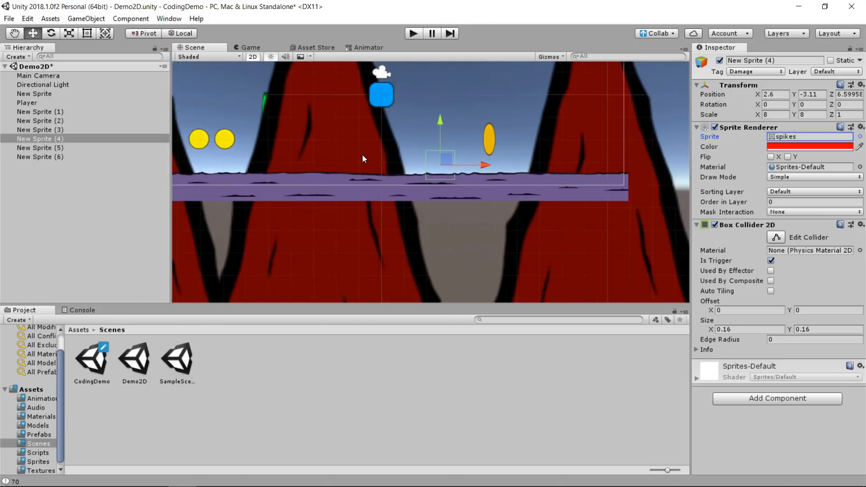
{"action": "scroll", "coordinate": [352, 175], "scroll_direction": "down", "scroll_amount": 5}
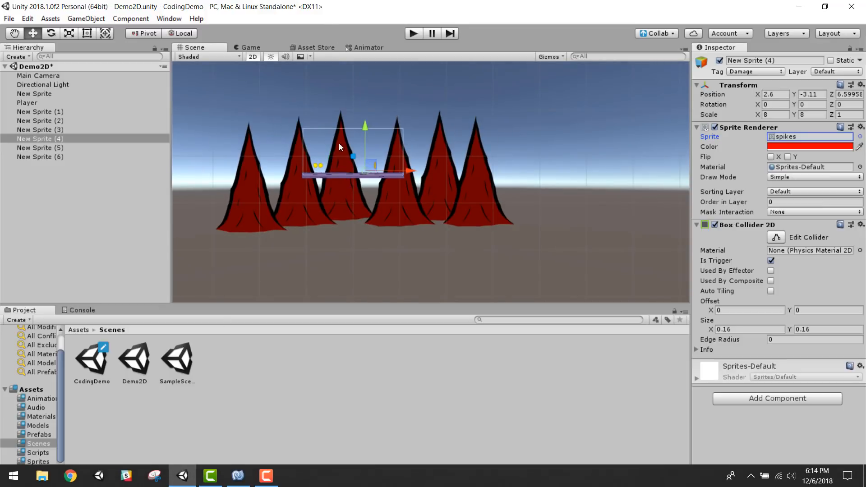
- Change the spikes' Sprite Renderer color to white (FFFFFF)
{"action": "scroll", "coordinate": [431, 211], "scroll_direction": "up", "scroll_amount": 3}
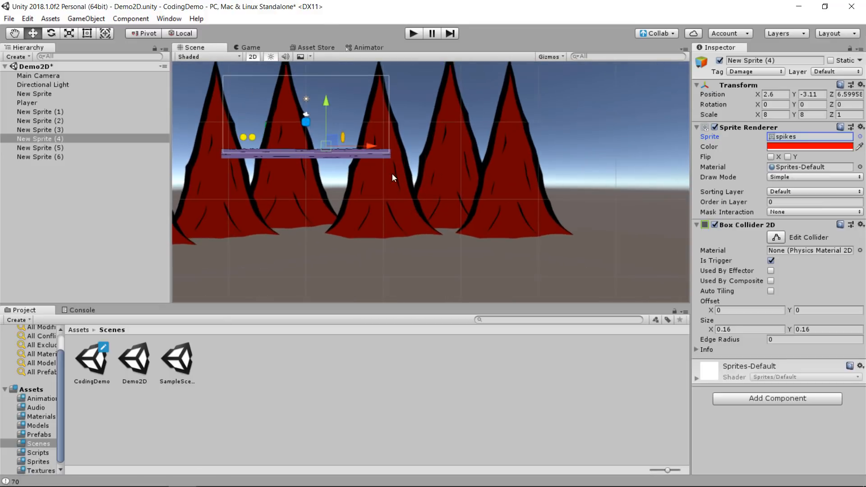
{"action": "left_click", "coordinate": [787, 146]}
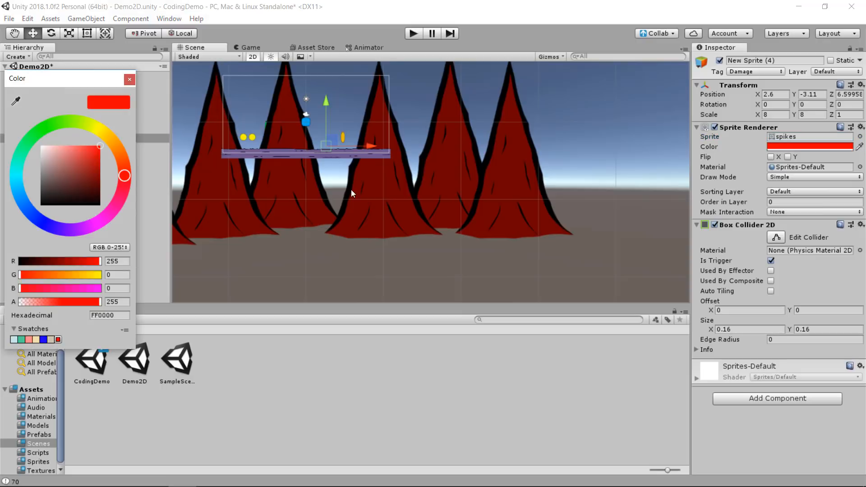
{"action": "left_click", "coordinate": [66, 160]}
{"action": "left_click_drag", "start_coordinate": [66, 158], "coordinate": [40, 145]}
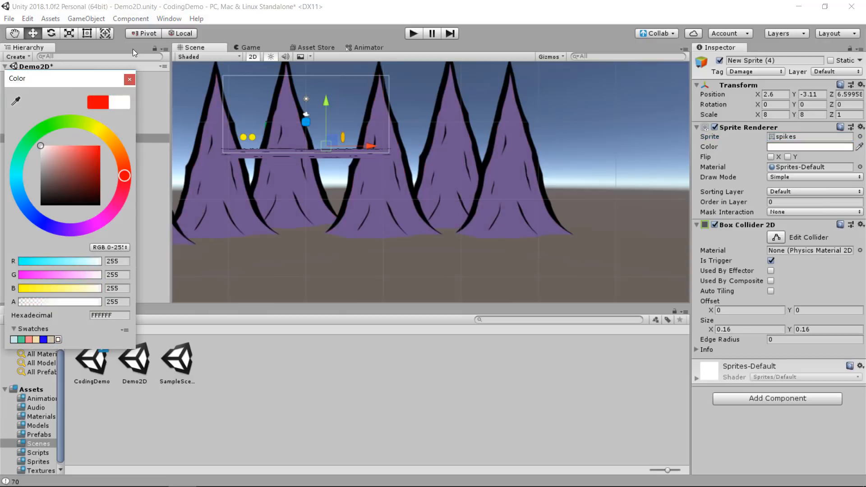
{"action": "left_click", "coordinate": [129, 80]}
- Set the spikes' X and Y scale to 1
{"action": "scroll", "coordinate": [313, 183], "scroll_direction": "down", "scroll_amount": 5}
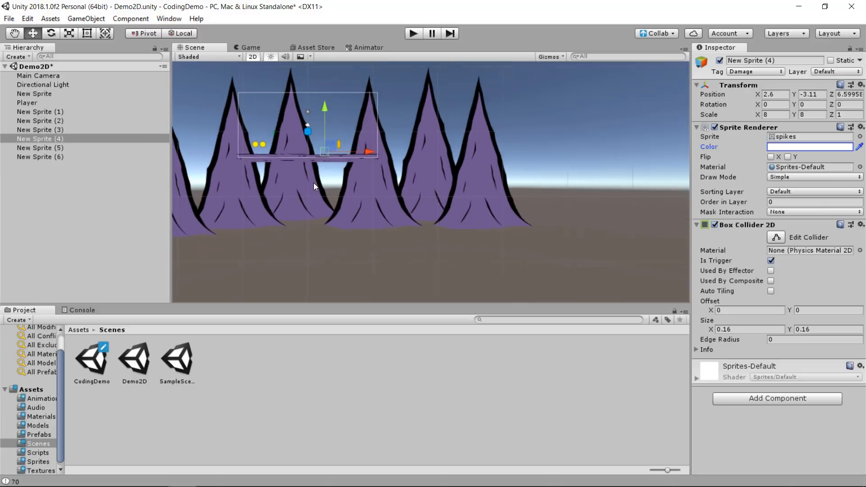
{"action": "scroll", "coordinate": [405, 201], "scroll_direction": "up", "scroll_amount": 4}
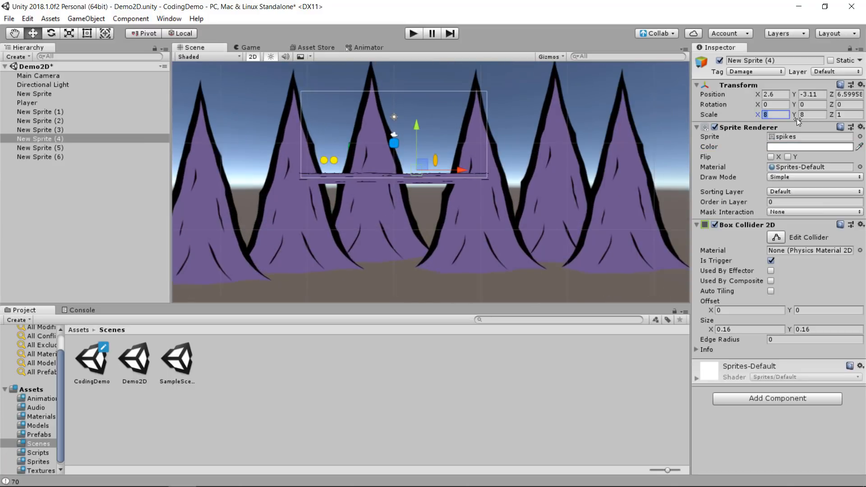
{"action": "type", "text": "1"}
{"action": "left_click", "coordinate": [808, 115]}
{"action": "type", "text": "1"}
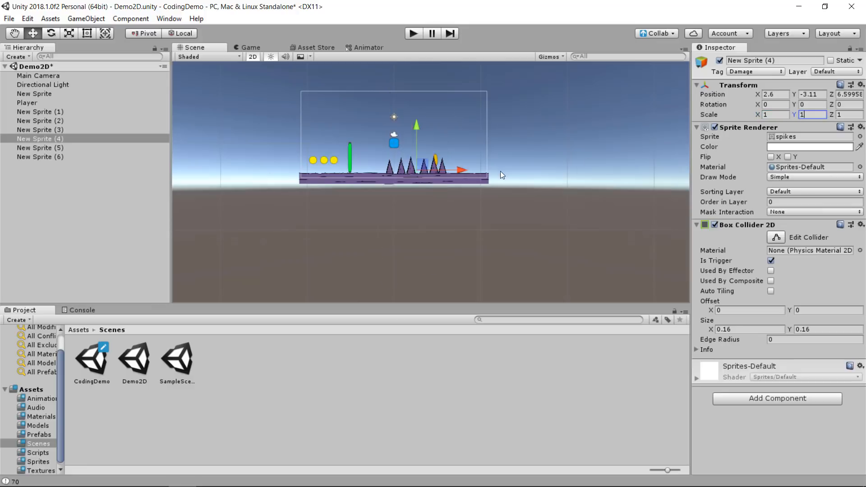
- Shrink the spikes uniformly with the Scale tool to a scale of about 0.243
{"action": "scroll", "coordinate": [496, 175], "scroll_direction": "up", "scroll_amount": 10}
{"action": "middle_click_drag", "start_coordinate": [432, 185], "coordinate": [549, 223]}
{"action": "scroll", "coordinate": [526, 221], "scroll_direction": "up", "scroll_amount": 7}
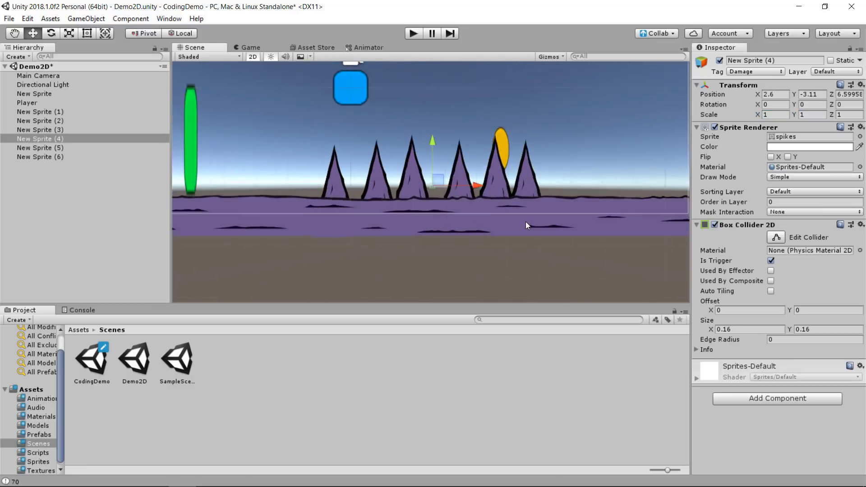
{"action": "scroll", "coordinate": [526, 221], "scroll_direction": "up", "scroll_amount": 2}
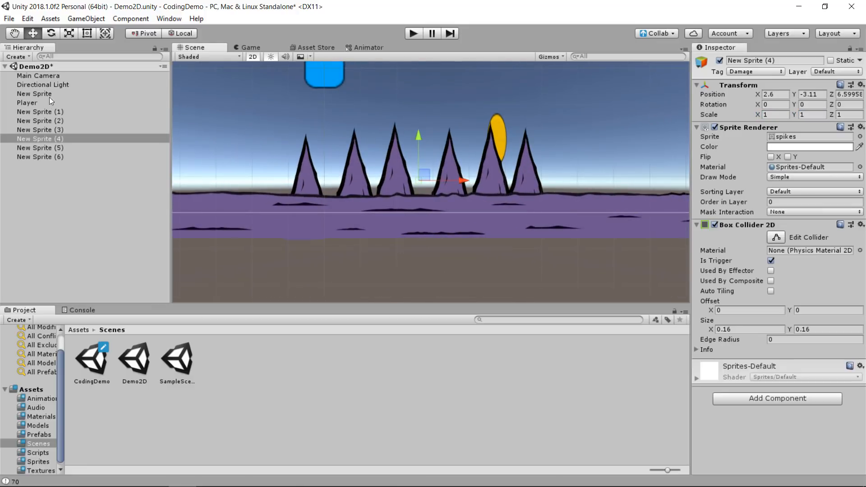
{"action": "left_click", "coordinate": [66, 32]}
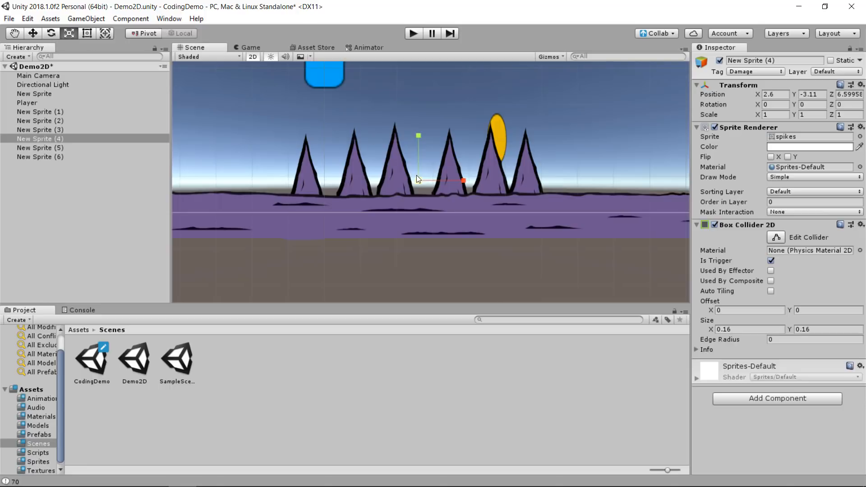
{"action": "left_click_drag", "start_coordinate": [416, 176], "coordinate": [375, 183]}
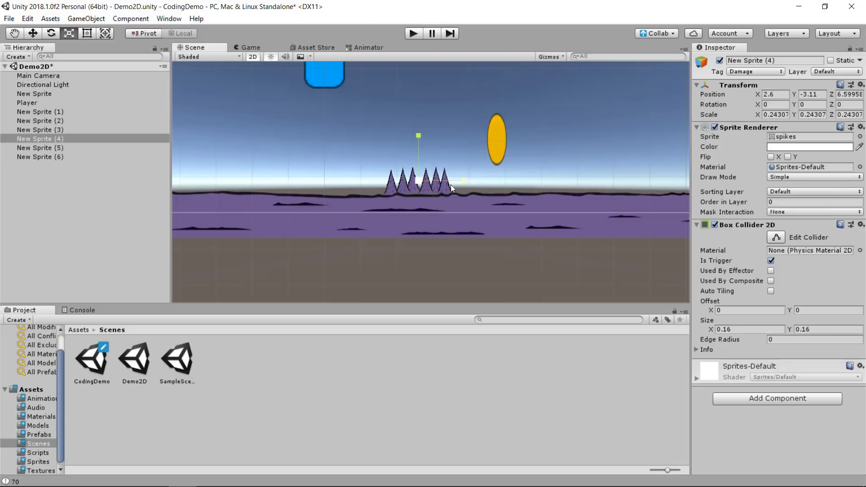
- Fit the spikes' Box Collider 2D around the sprite with size 7.15 by 2.8 and a Y offset of -0.37
{"action": "scroll", "coordinate": [483, 194], "scroll_direction": "up", "scroll_amount": 2}
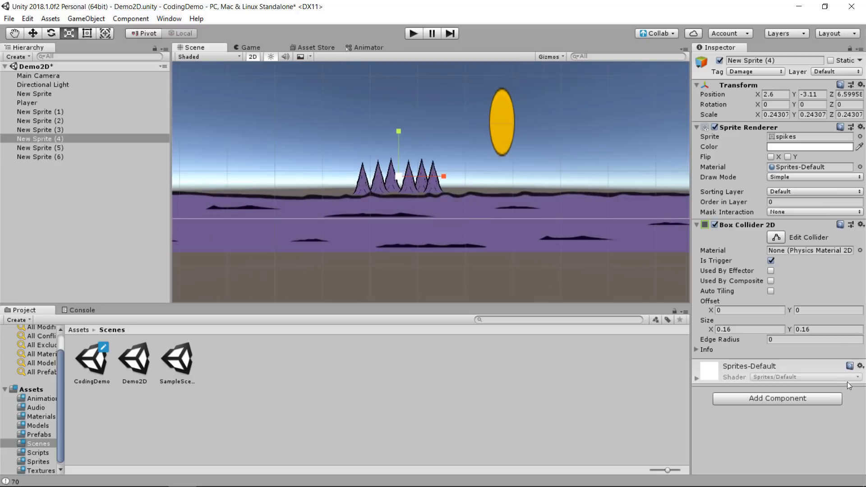
{"action": "left_click", "coordinate": [752, 332]}
{"action": "type", "text": "1"}
{"action": "key", "text": "Tab"}
{"action": "type", "text": "1"}
{"action": "scroll", "coordinate": [408, 237], "scroll_direction": "up", "scroll_amount": 3}
{"action": "middle_click_drag", "start_coordinate": [454, 194], "coordinate": [510, 300]}
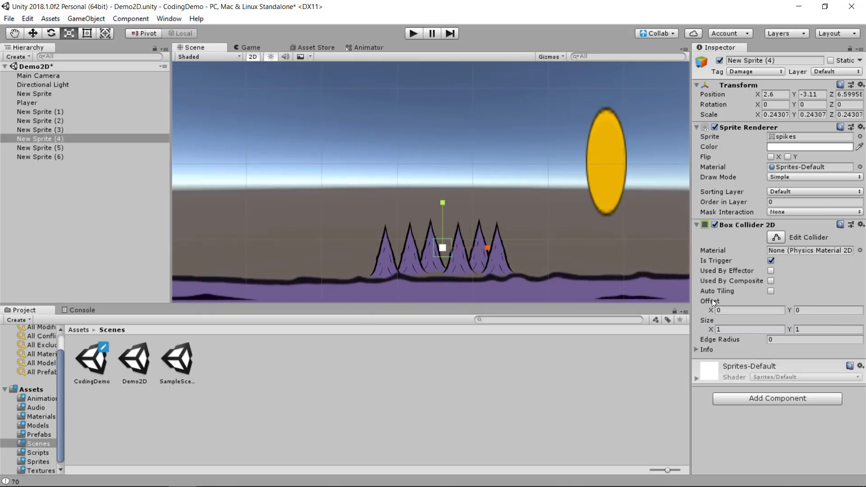
{"action": "left_click_drag", "start_coordinate": [711, 330], "coordinate": [848, 311]}
{"action": "mouse_move", "coordinate": [789, 329]}
{"action": "left_mouse_down"}
{"action": "mouse_move", "coordinate": [821, 317]}
{"action": "mouse_move", "coordinate": [782, 315]}
{"action": "left_mouse_up"}
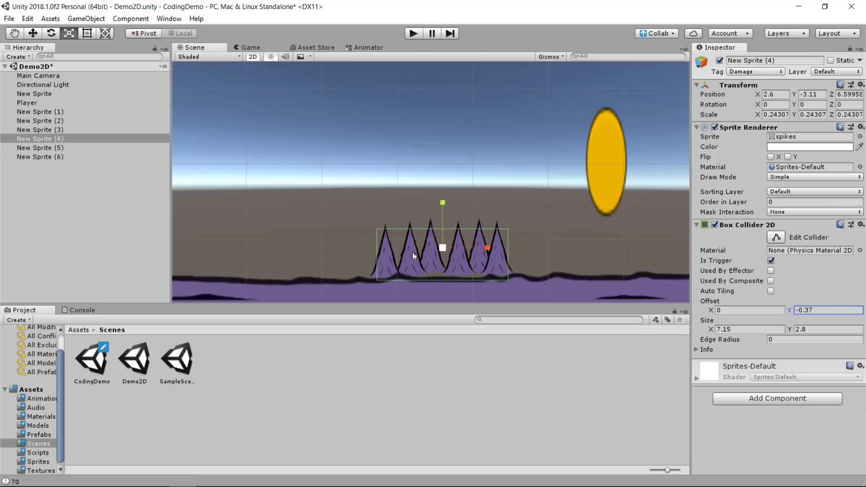
- Lower the spikes slightly into the ground to a Y position of about -3.208
{"action": "left_click", "coordinate": [38, 35]}
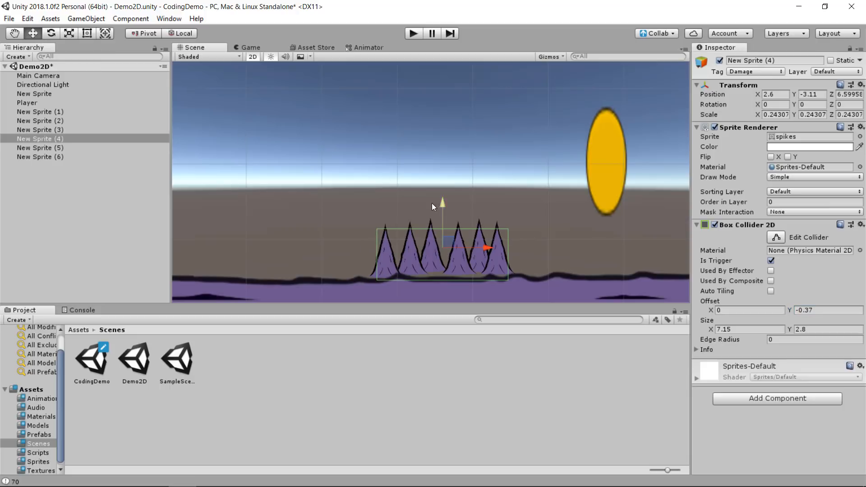
{"action": "left_click_drag", "start_coordinate": [445, 200], "coordinate": [444, 208]}
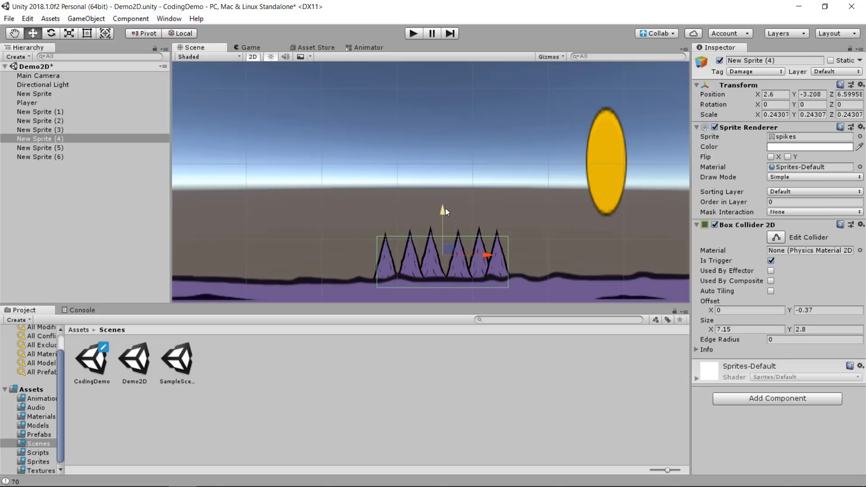
{"action": "scroll", "coordinate": [471, 206], "scroll_direction": "down", "scroll_amount": 2}
{"action": "scroll", "coordinate": [348, 229], "scroll_direction": "down", "scroll_amount": 4}
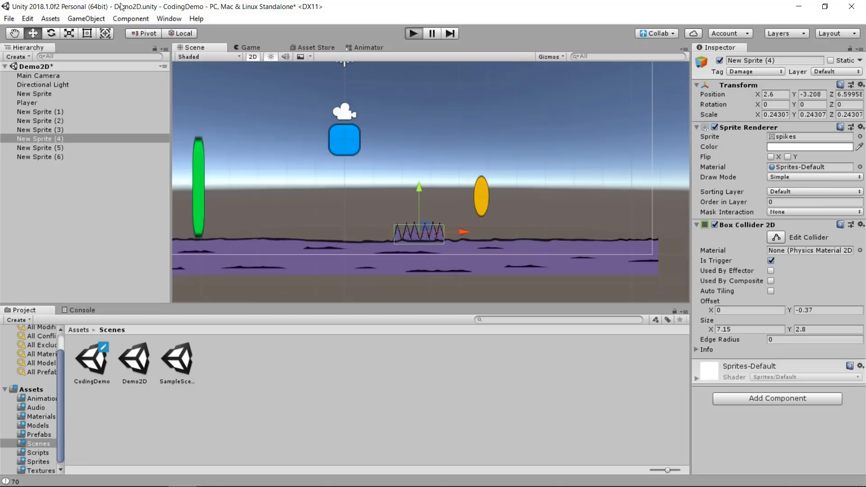
- Playtest the scene, moving the player through the spikes to the orange oval and back again
{"action": "key", "text": "ctrl+p"}
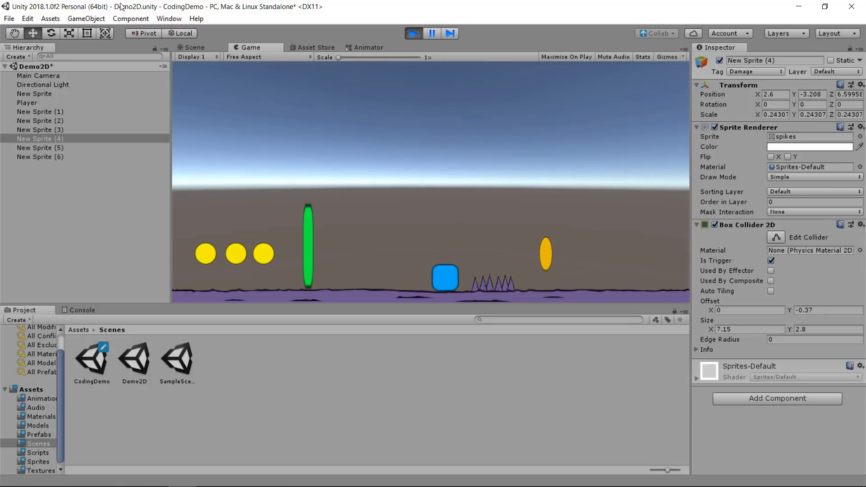
{"action": "key", "text": "Right"}
{"action": "key", "text": "Left"}
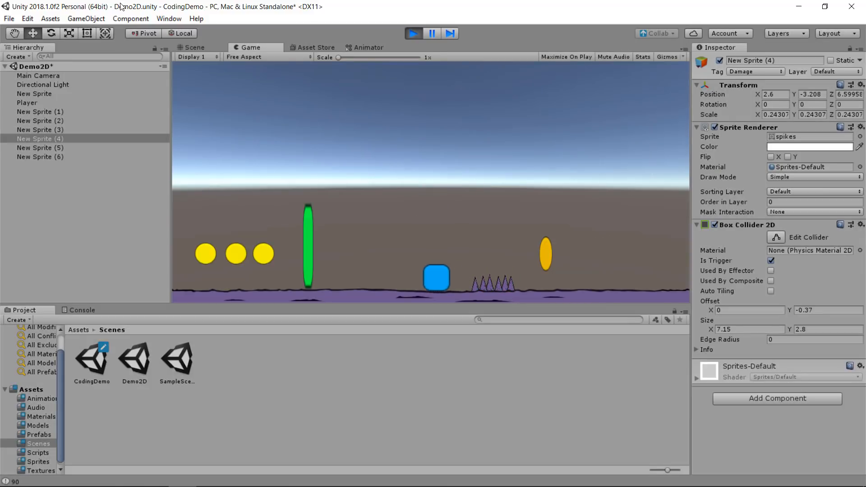
{"action": "key", "text": "Right"}
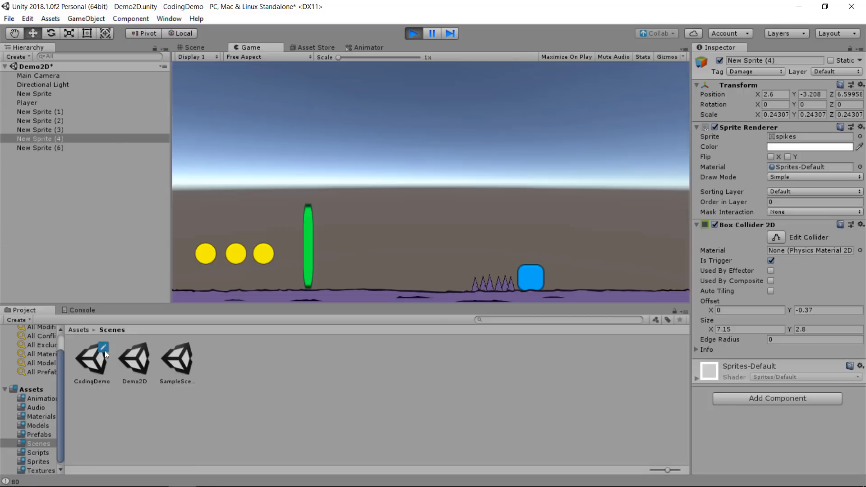
{"action": "key", "text": "Left"}
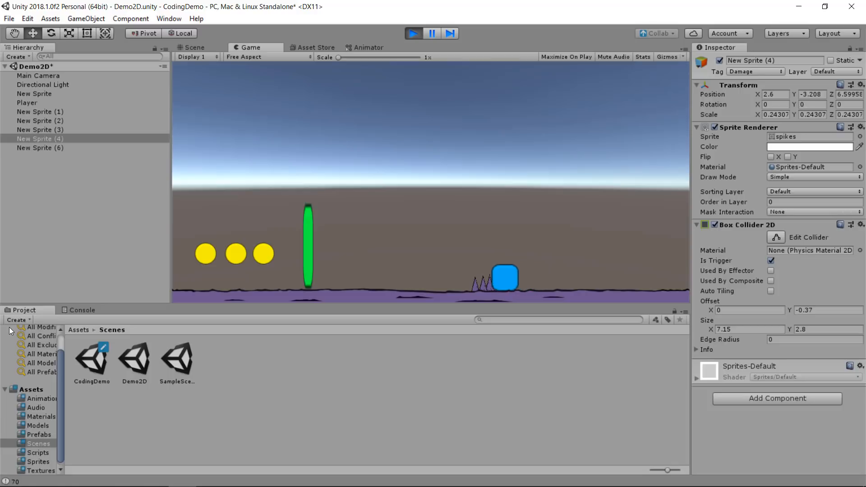
{"action": "key", "text": "Right"}
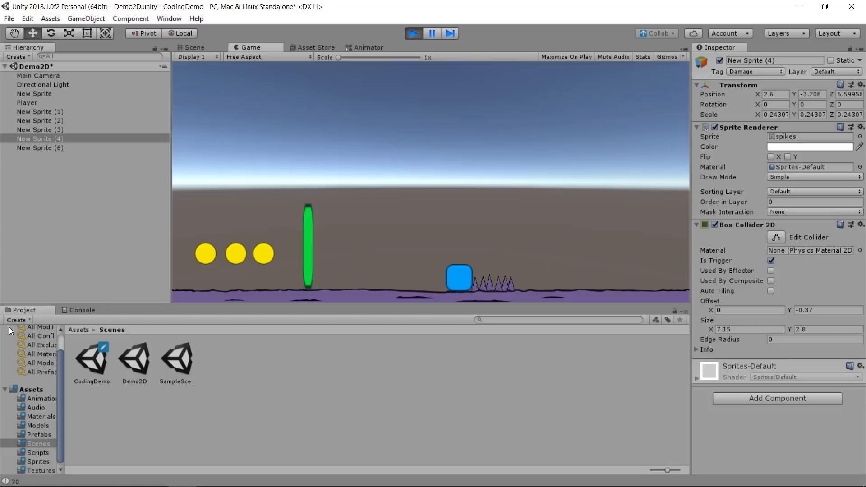
- Test jumping over the spikes and running past the green bar through the coins, and end the playtest
{"action": "key", "text": "space"}
{"action": "key", "text": "Left"}
{"action": "key", "text": "space"}
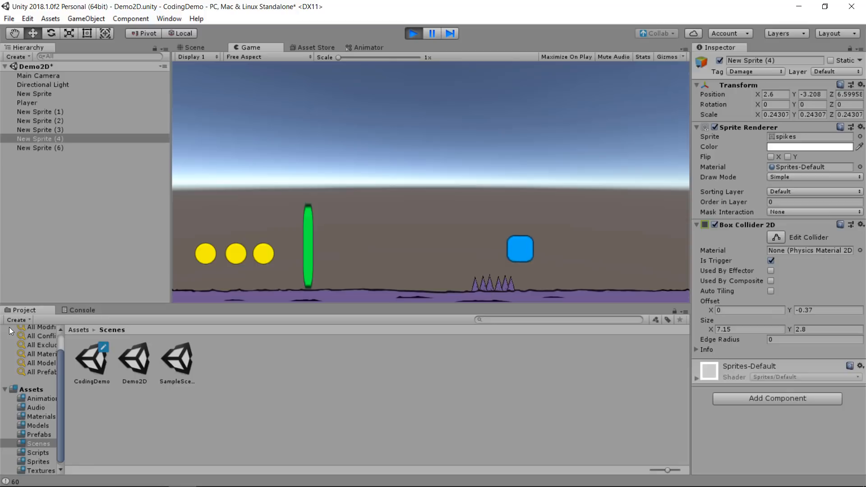
{"action": "key", "text": "Left"}
{"action": "key", "text": "space"}
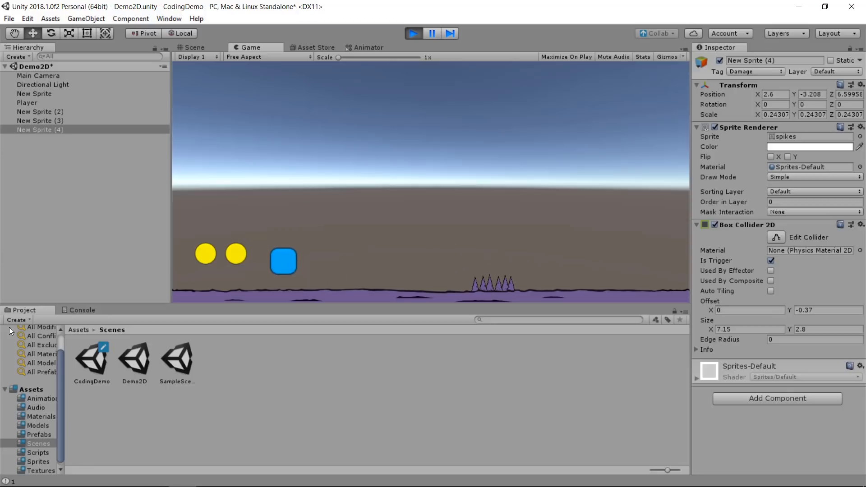
{"action": "key", "text": "Left"}
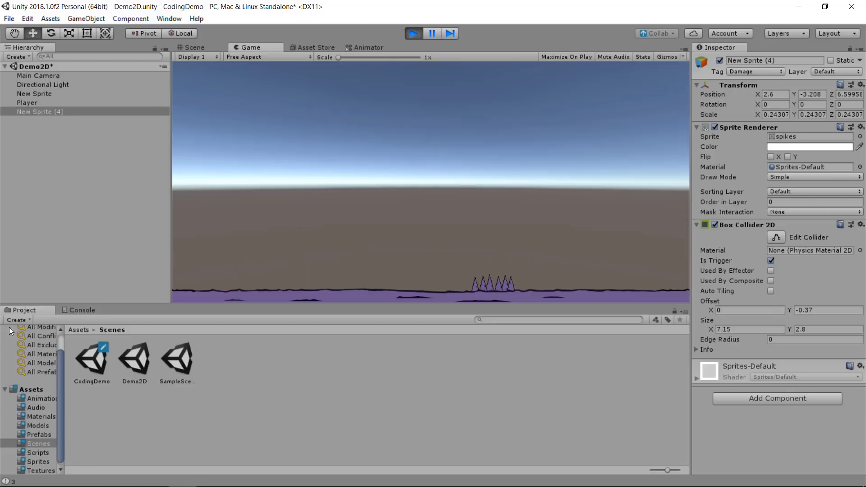
{"action": "left_click", "coordinate": [413, 34]}
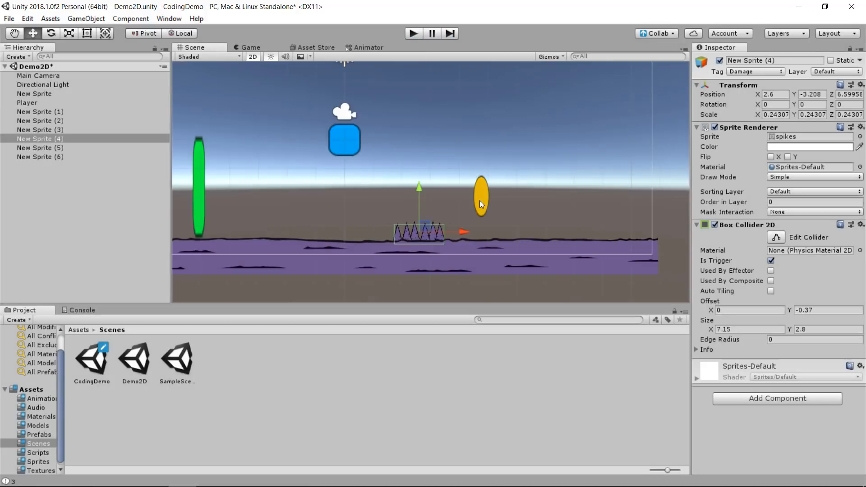
- Replace the sprite of the yellow coin nearest the green bar with the collectable sprite
{"action": "scroll", "coordinate": [413, 212], "scroll_direction": "down", "scroll_amount": 2}
{"action": "middle_click_drag", "start_coordinate": [340, 224], "coordinate": [474, 231]}
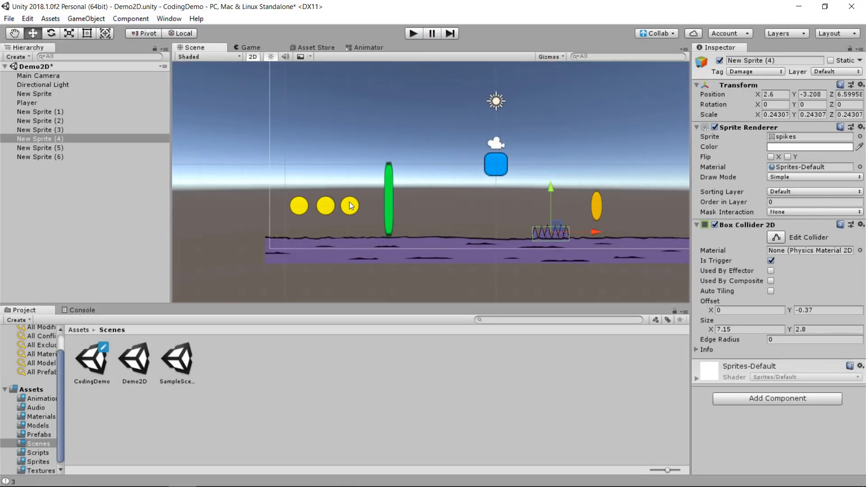
{"action": "left_click", "coordinate": [350, 203]}
{"action": "scroll", "coordinate": [339, 213], "scroll_direction": "up", "scroll_amount": 5}
{"action": "scroll", "coordinate": [346, 215], "scroll_direction": "up", "scroll_amount": 4}
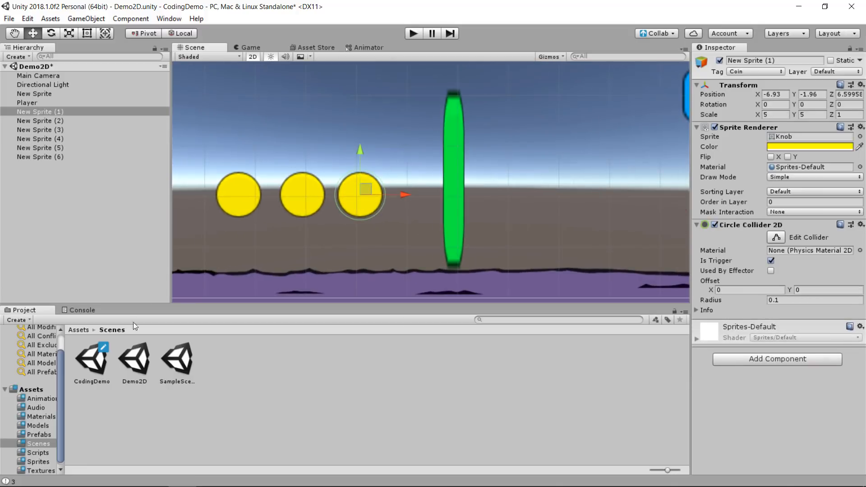
{"action": "left_click", "coordinate": [860, 137]}
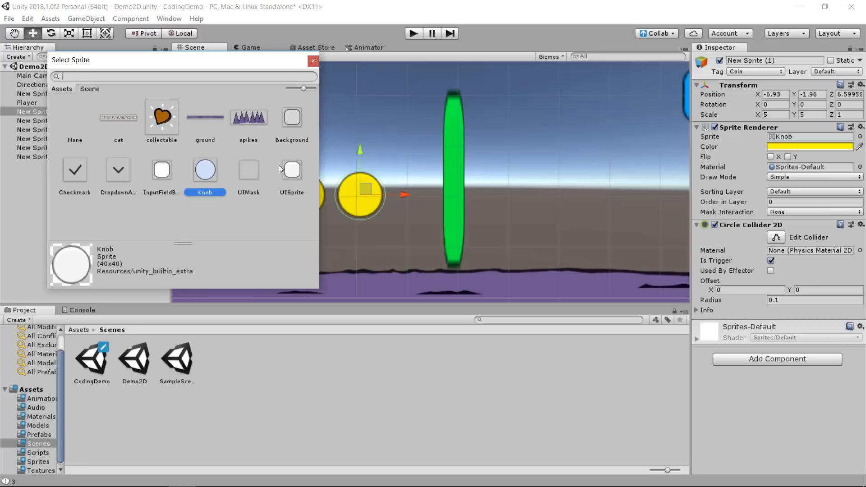
{"action": "left_click", "coordinate": [166, 118]}
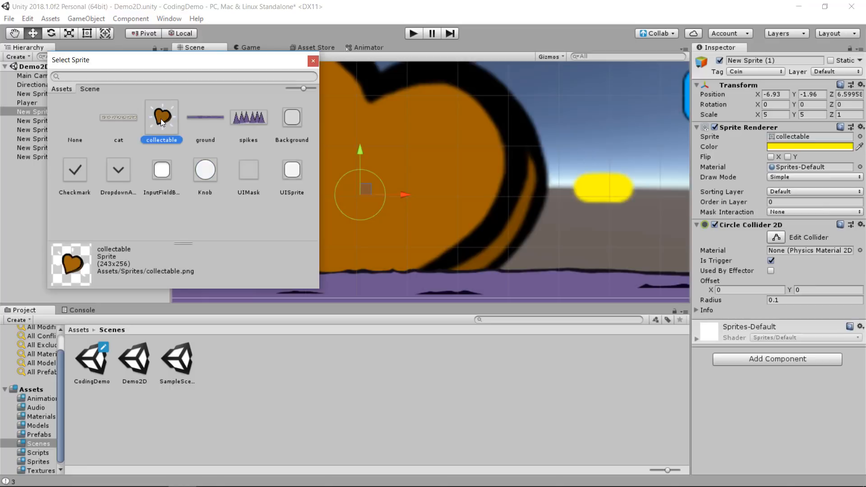
{"action": "double_click", "coordinate": [160, 118]}
- Set the heart's Sprite Renderer color to white (FFFFFF)
{"action": "scroll", "coordinate": [336, 161], "scroll_direction": "down", "scroll_amount": 5}
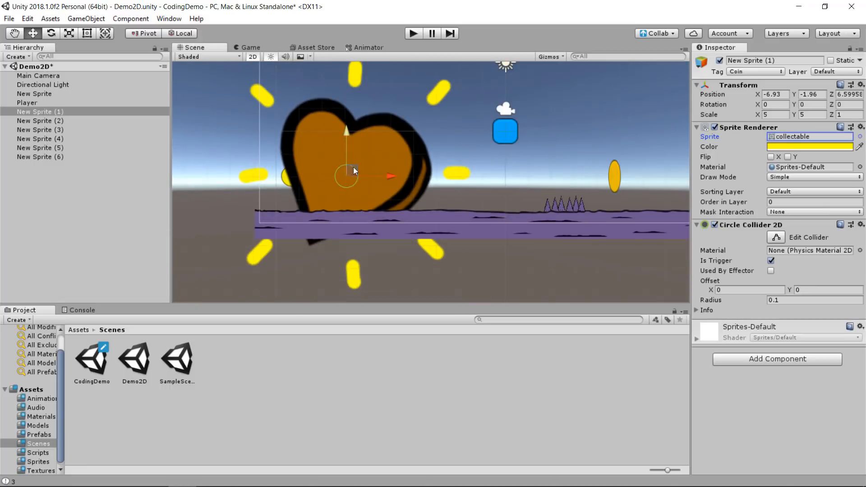
{"action": "left_click", "coordinate": [800, 151]}
{"action": "left_click_drag", "start_coordinate": [62, 163], "coordinate": [10, 132]}
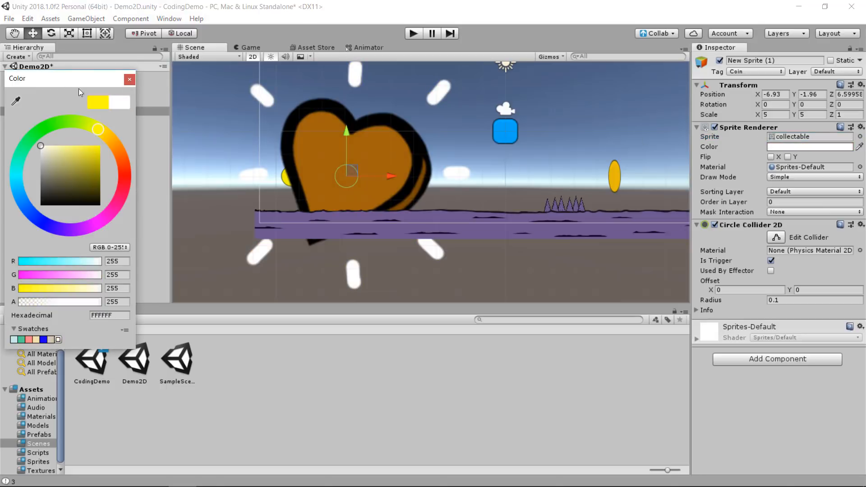
{"action": "left_click", "coordinate": [129, 79]}
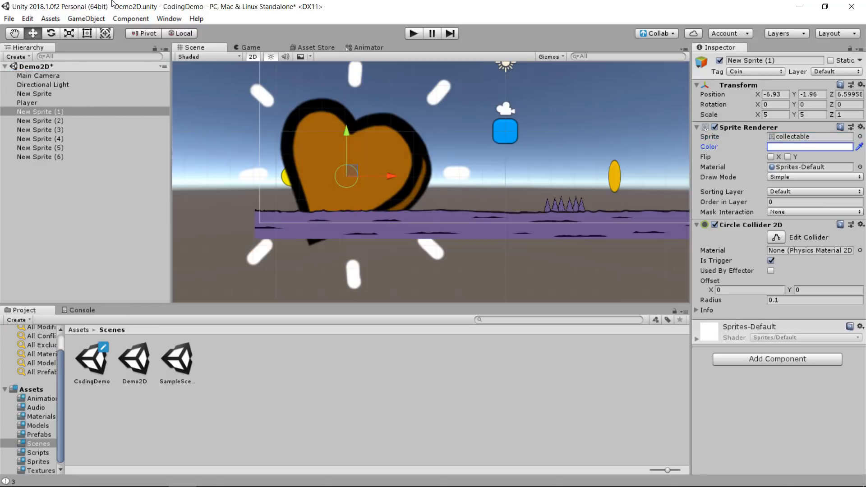
- Set the heart's X and Y scale to 1
{"action": "left_click", "coordinate": [774, 115]}
{"action": "type", "text": "1"}
{"action": "key", "text": "Tab"}
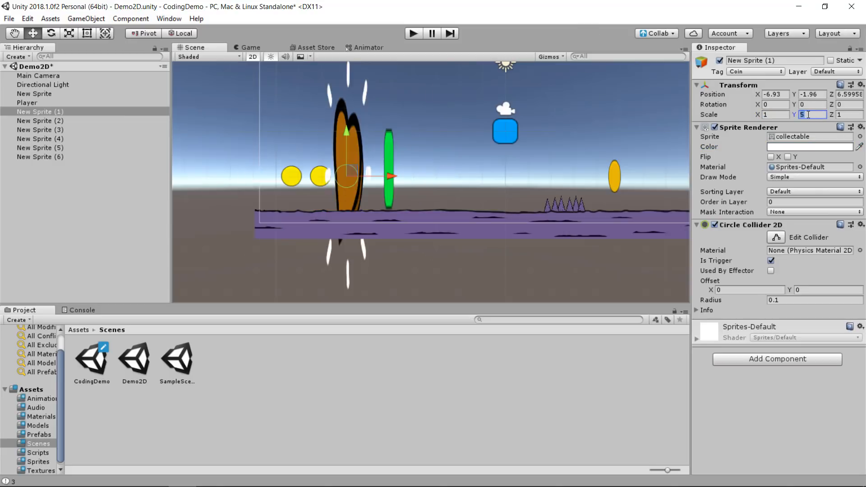
{"action": "type", "text": "1"}
- Fit the heart's Circle Collider 2D around the sprite with a radius of 0.84
{"action": "scroll", "coordinate": [316, 199], "scroll_direction": "up", "scroll_amount": 2}
{"action": "scroll", "coordinate": [315, 198], "scroll_direction": "up", "scroll_amount": 2}
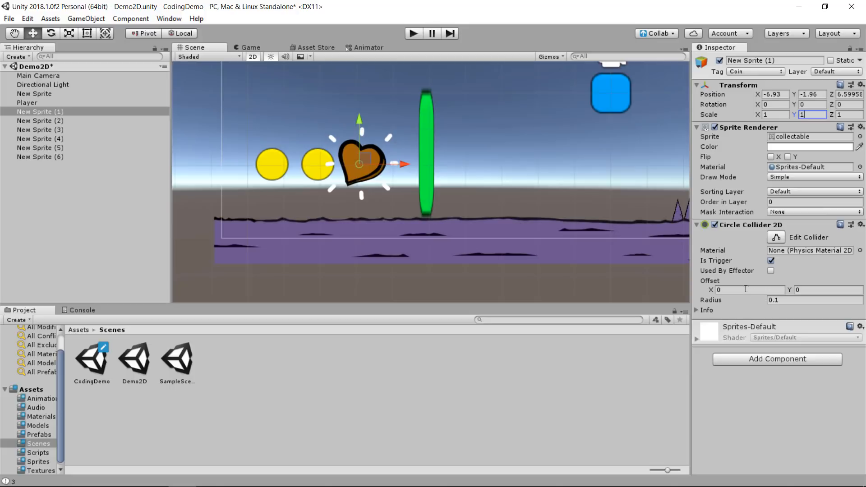
{"action": "left_click", "coordinate": [792, 299]}
{"action": "type", "text": "1"}
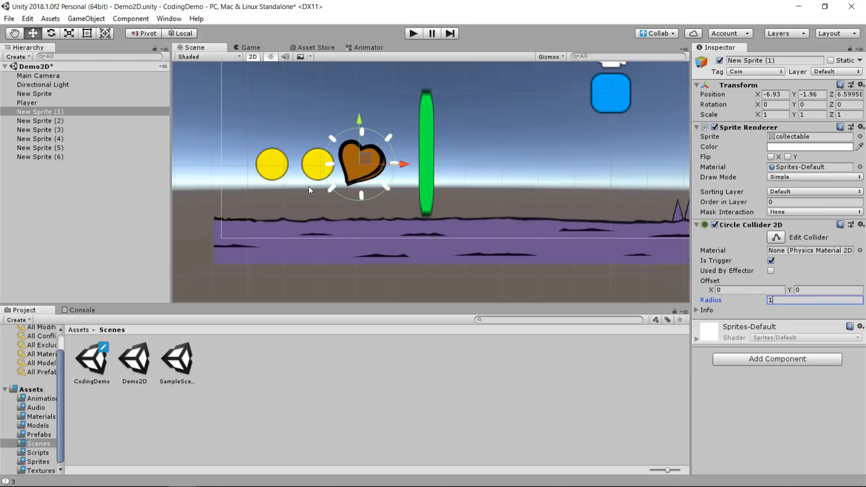
{"action": "scroll", "coordinate": [411, 183], "scroll_direction": "up", "scroll_amount": 2}
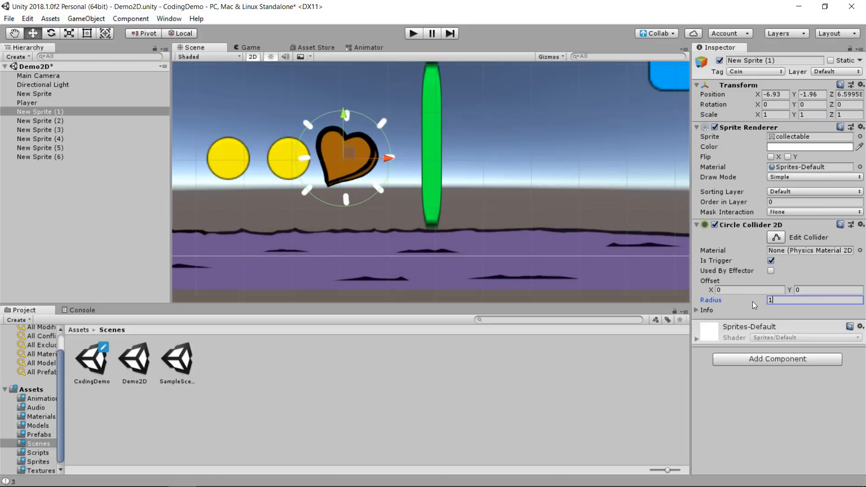
{"action": "left_click_drag", "start_coordinate": [752, 301], "coordinate": [746, 298]}
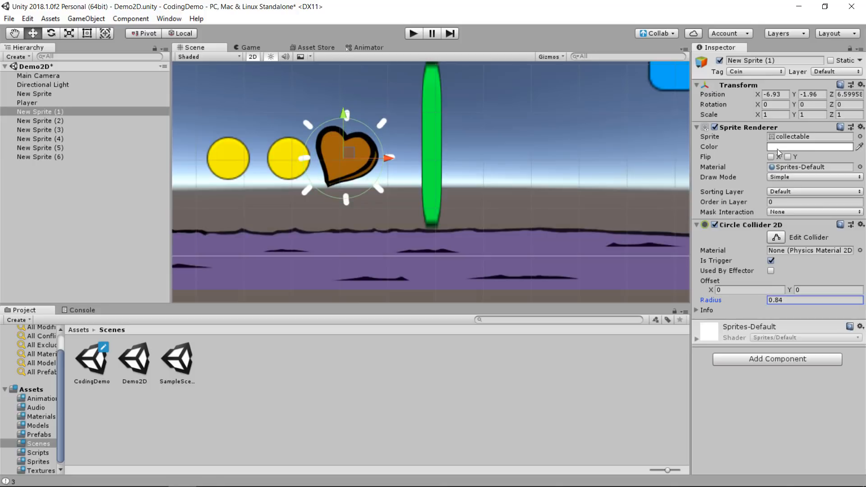
- Shrink the heart uniformly with the Scale tool to a scale of about 0.761
{"action": "left_click", "coordinate": [68, 33]}
{"action": "left_click_drag", "start_coordinate": [343, 161], "coordinate": [326, 159]}
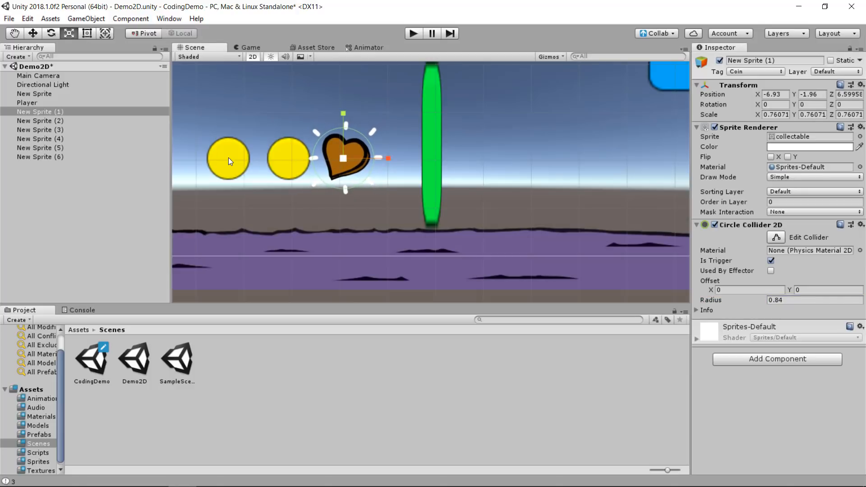
{"action": "scroll", "coordinate": [229, 161], "scroll_direction": "down", "scroll_amount": 2}
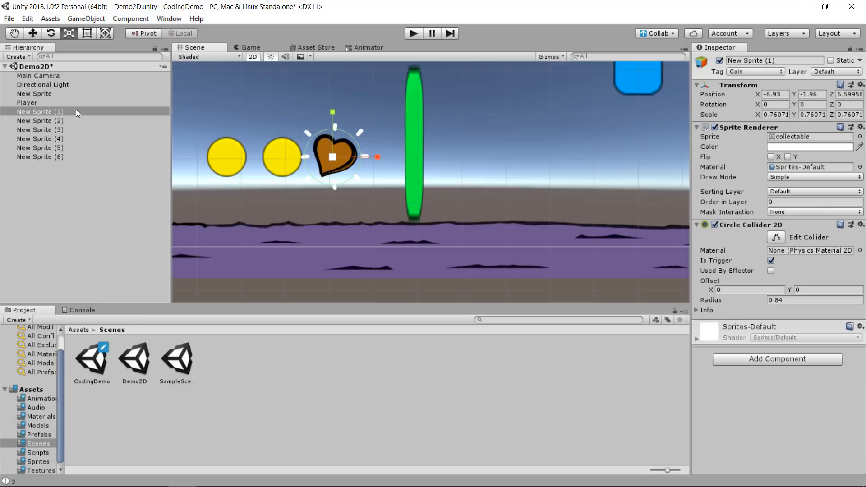
- Rename the heart object as Collectable and save it as a prefab in the Prefabs folder
{"action": "left_click", "coordinate": [78, 330]}
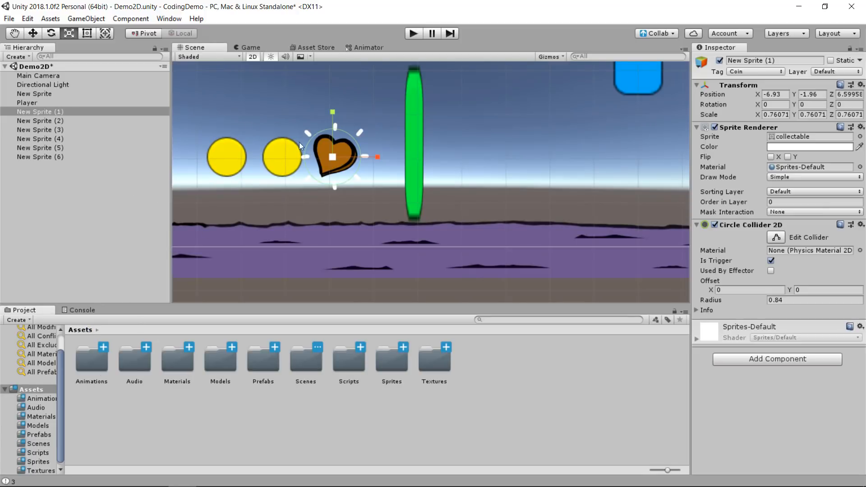
{"action": "double_click", "coordinate": [254, 361]}
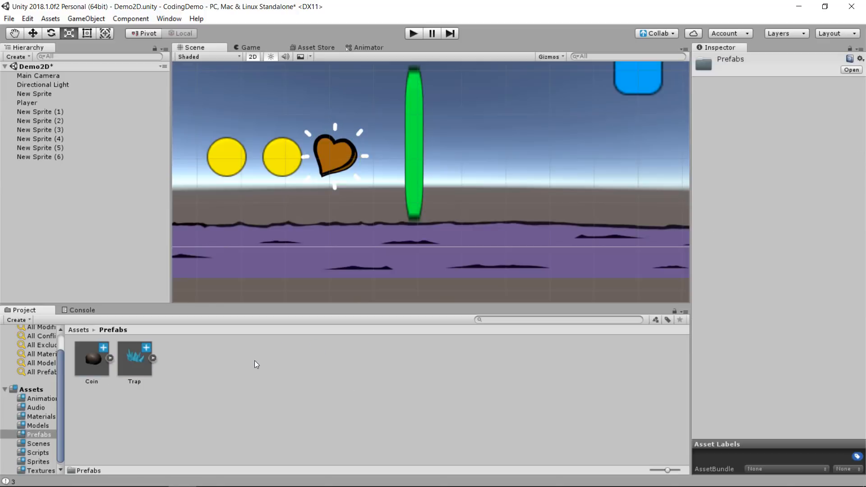
{"action": "left_click", "coordinate": [49, 112]}
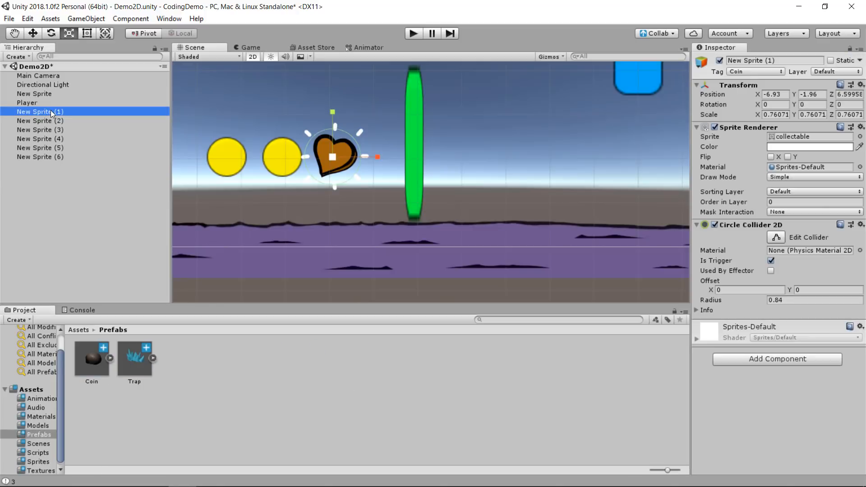
{"action": "left_click", "coordinate": [51, 110]}
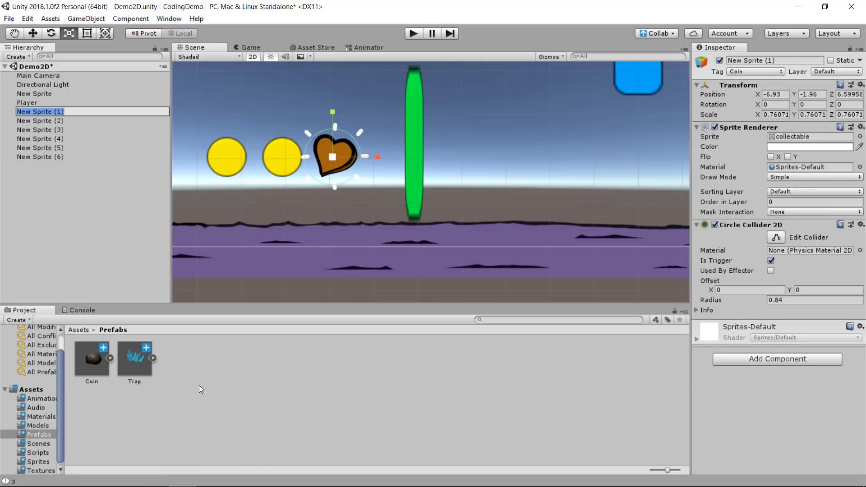
{"action": "type", "text": "Collectabke"}
{"action": "key", "text": "Return"}
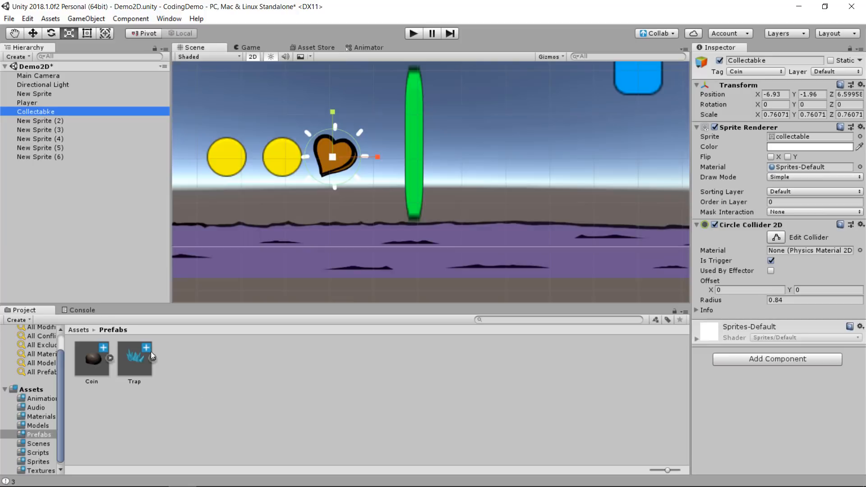
{"action": "left_click", "coordinate": [51, 118]}
{"action": "left_click", "coordinate": [50, 112]}
{"action": "left_click", "coordinate": [51, 111]}
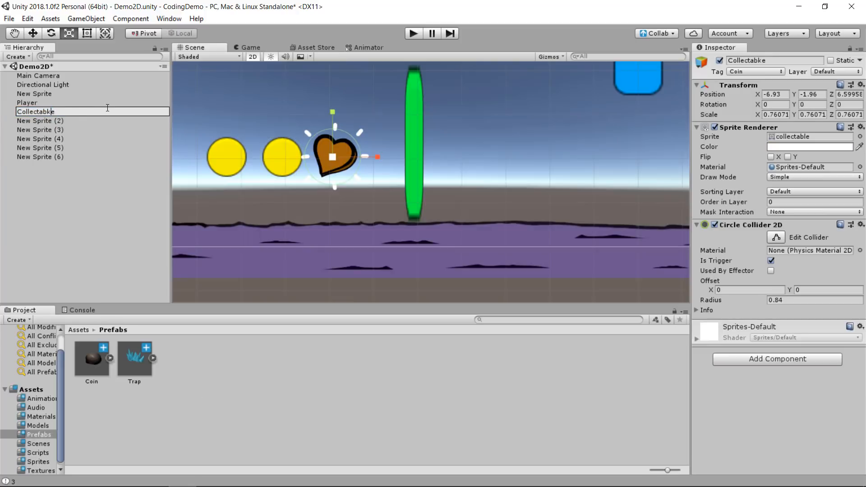
{"action": "key", "text": "BackSpace"}
{"action": "type", "text": "l"}
{"action": "key", "text": "Return"}
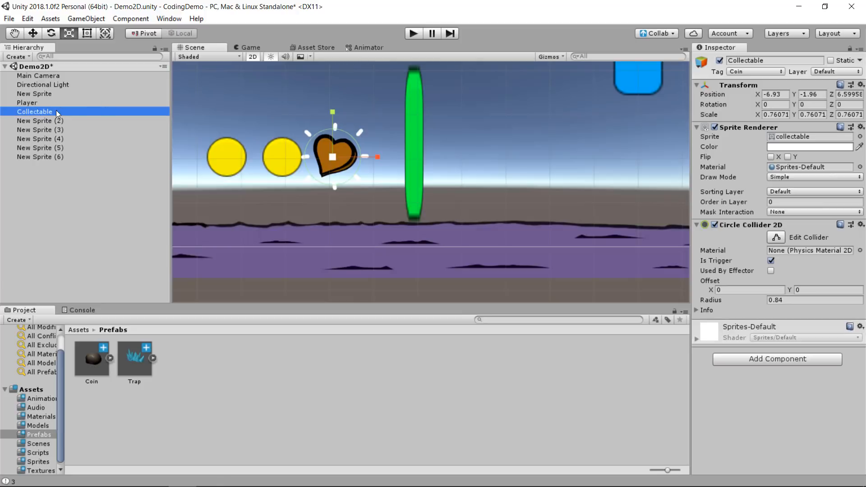
{"action": "left_click", "coordinate": [221, 386]}
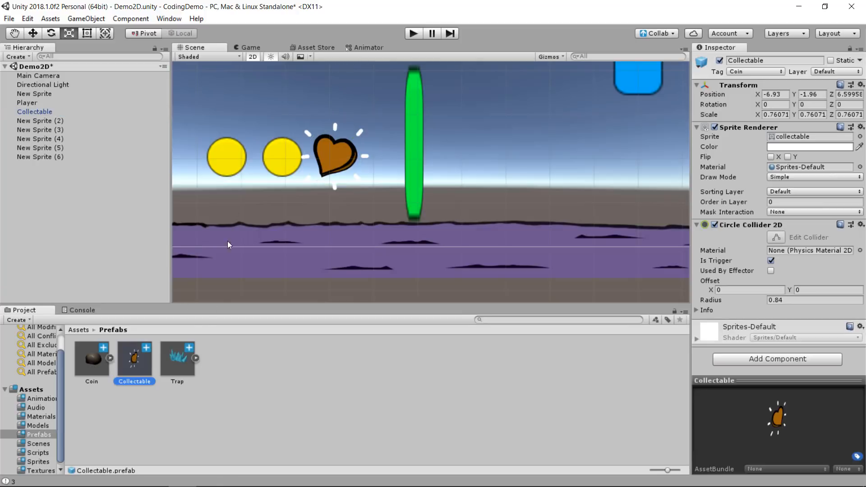
- Delete the two remaining yellow coins from the scene
{"action": "left_click", "coordinate": [276, 160]}
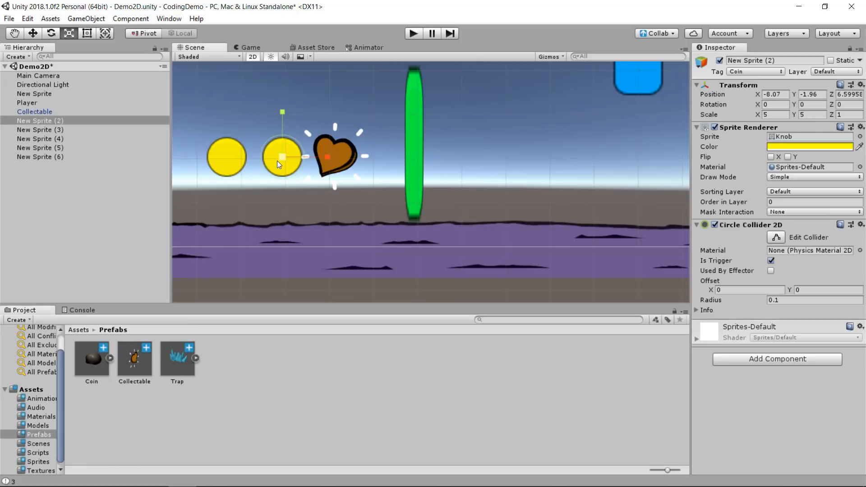
{"action": "key", "text": "Delete"}
{"action": "left_click", "coordinate": [235, 158]}
{"action": "key", "text": "Delete"}
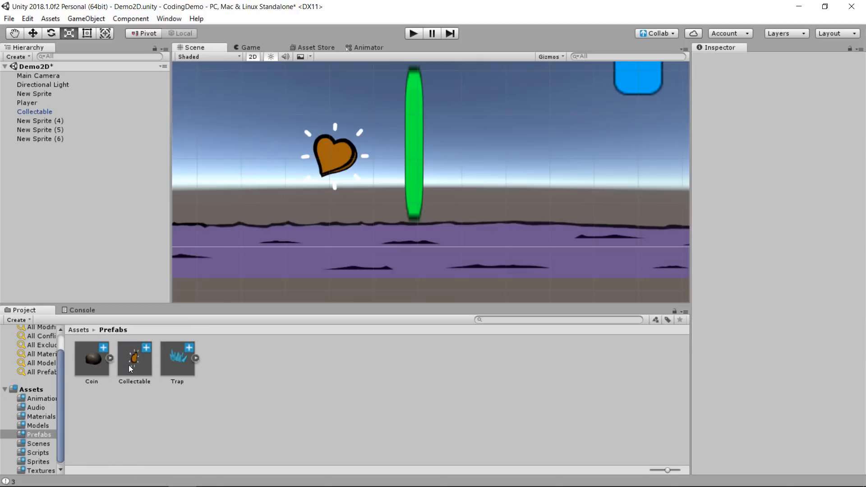
- Place two instances of the Collectable prefab in a row beside the existing heart, where the coins were
{"action": "left_click_drag", "start_coordinate": [130, 369], "coordinate": [262, 164]}
{"action": "left_click_drag", "start_coordinate": [140, 366], "coordinate": [208, 152]}
{"action": "scroll", "coordinate": [208, 152], "scroll_direction": "down", "scroll_amount": 4}
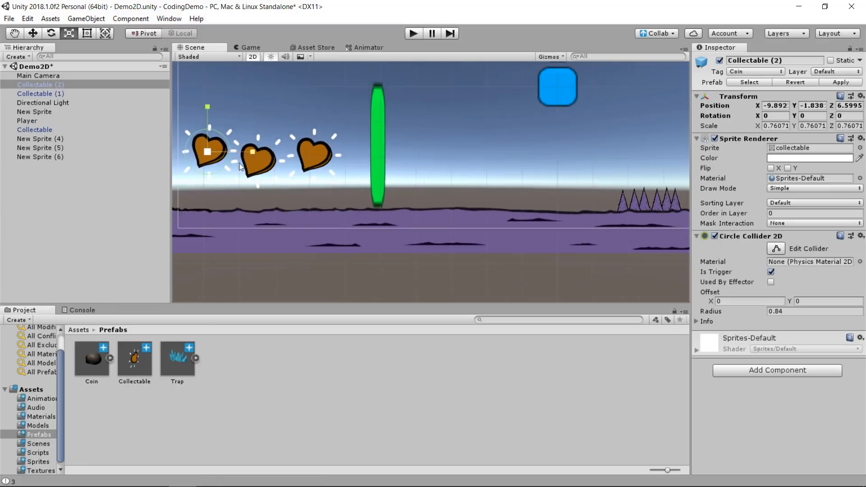
- Playtest the scene by moving and jumping the player into the yellow coin, the green bar and the three hearts, and stop play mode
{"action": "left_click", "coordinate": [410, 33]}
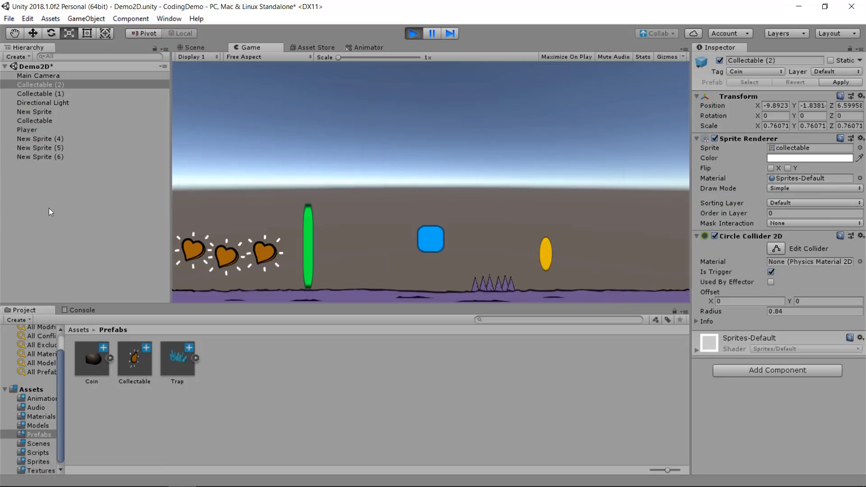
{"action": "key", "text": "Left"}
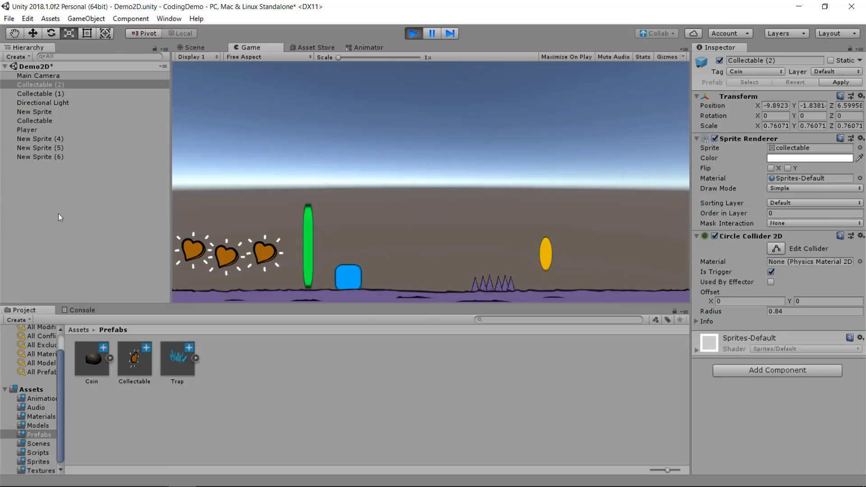
{"action": "key", "text": "Right"}
{"action": "key", "text": "space"}
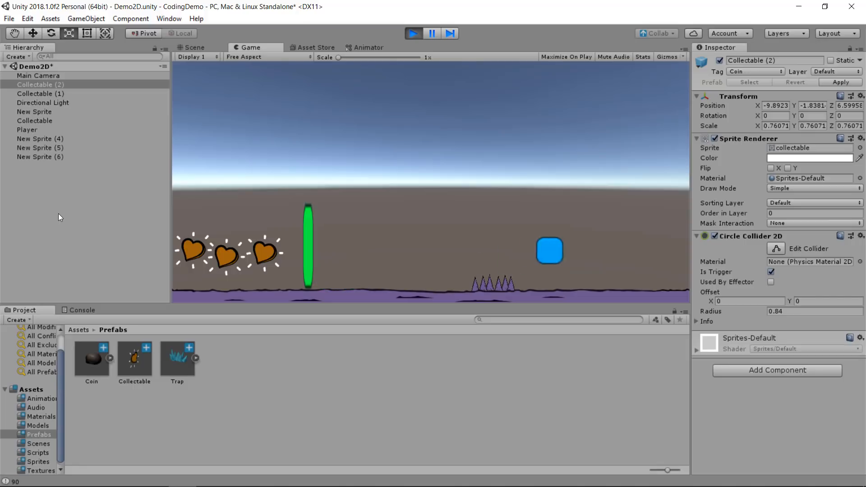
{"action": "key", "text": "Left"}
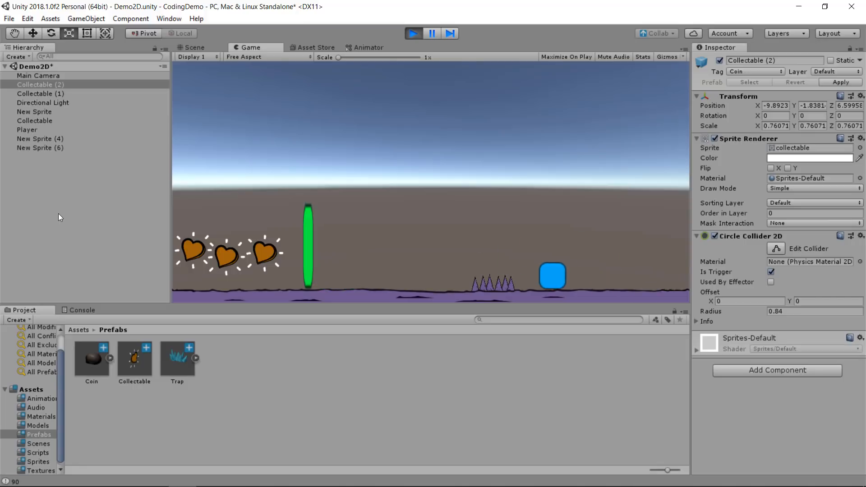
{"action": "key", "text": "space"}
{"action": "key", "text": "Left"}
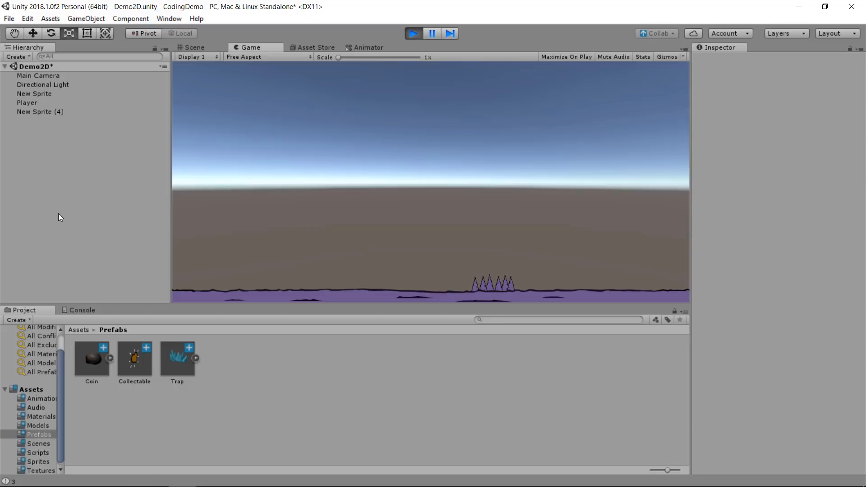
{"action": "left_click", "coordinate": [414, 34]}
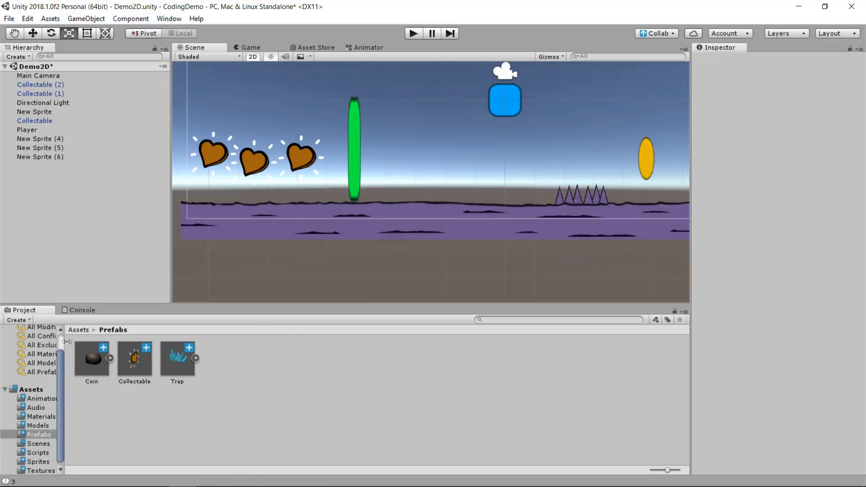
- Select the cat sprite sheet in the Sprites folder and widen the Inspector for a larger preview of its frames
{"action": "left_click", "coordinate": [27, 130]}
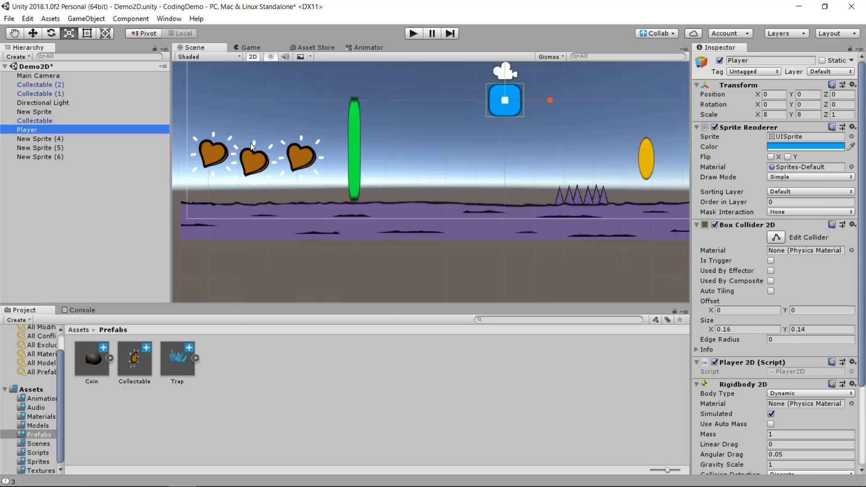
{"action": "left_click", "coordinate": [80, 330]}
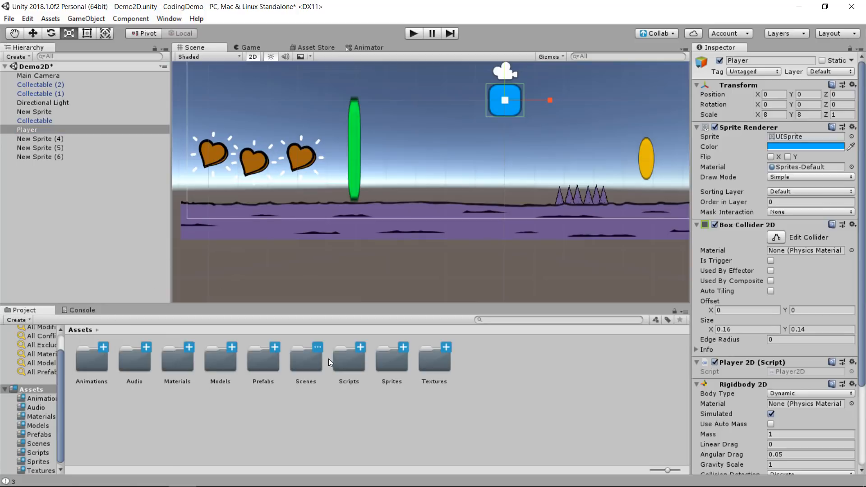
{"action": "double_click", "coordinate": [356, 359]}
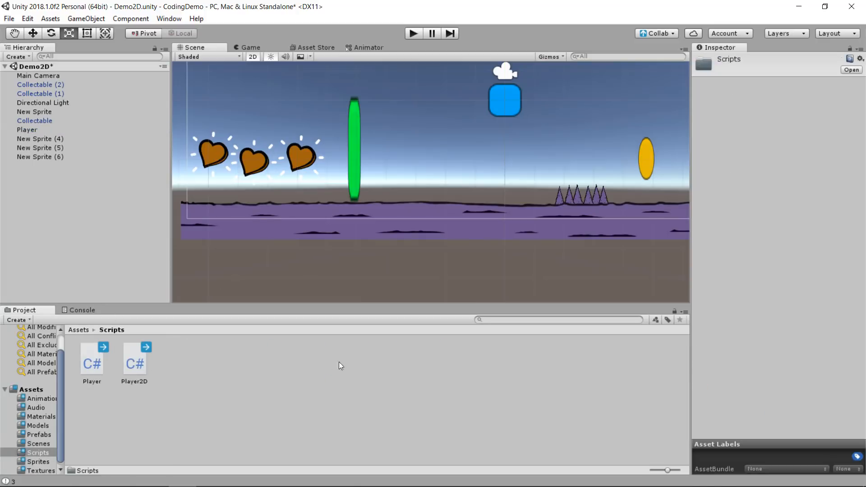
{"action": "left_click", "coordinate": [75, 330]}
{"action": "left_click", "coordinate": [386, 359]}
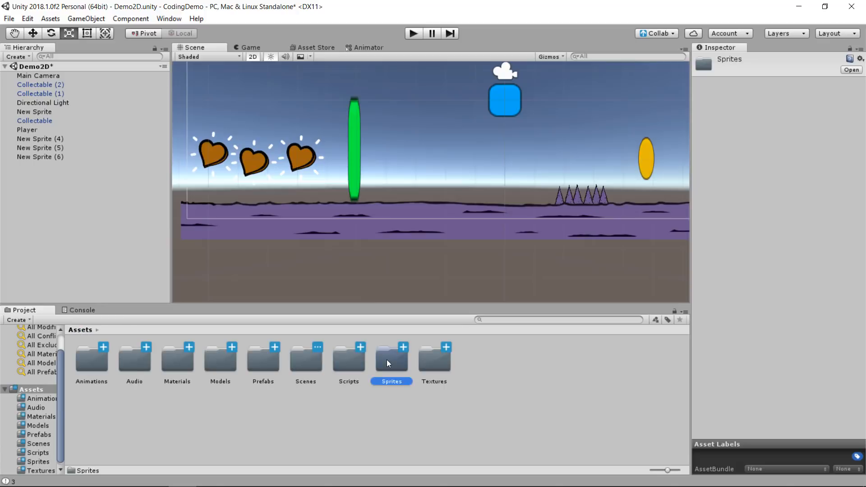
{"action": "double_click", "coordinate": [386, 359]}
{"action": "left_click", "coordinate": [80, 358]}
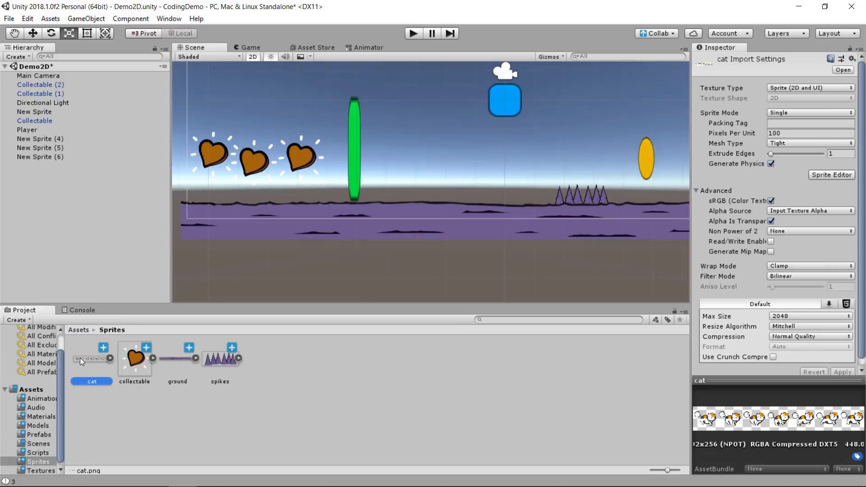
{"action": "left_click", "coordinate": [108, 359]}
{"action": "left_click", "coordinate": [107, 359]}
{"action": "left_click_drag", "start_coordinate": [691, 415], "coordinate": [586, 412]}
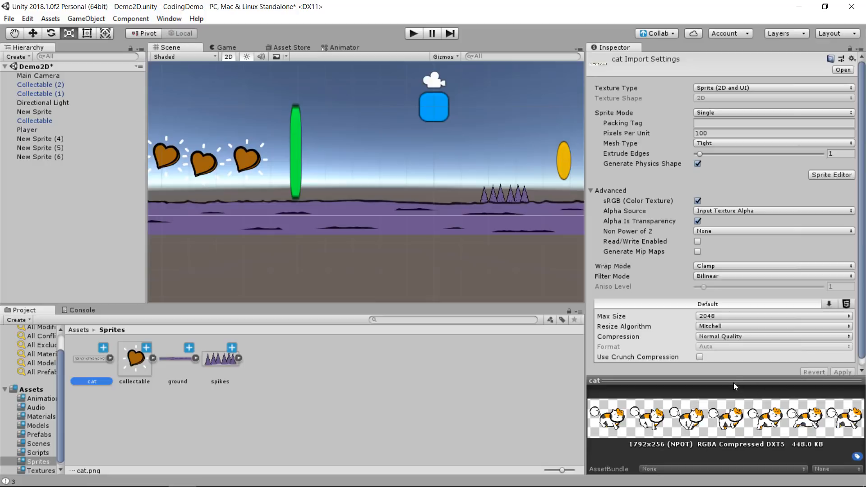
{"action": "left_click_drag", "start_coordinate": [587, 381], "coordinate": [651, 383]}
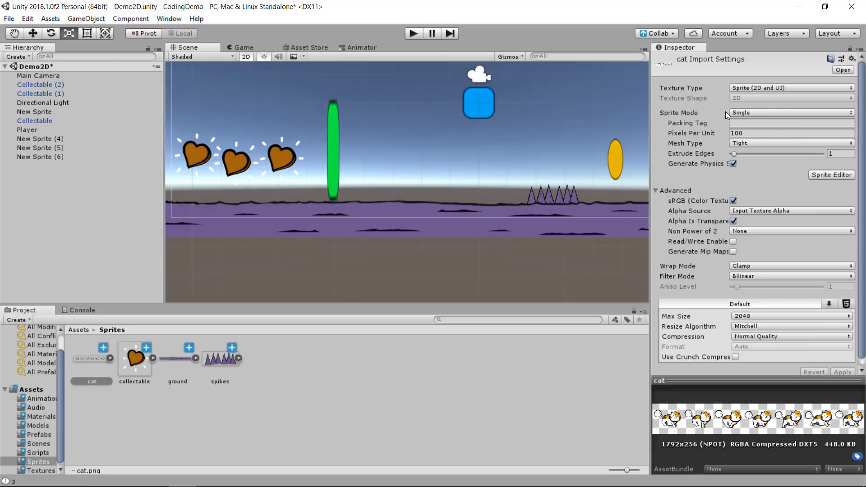
- Set the cat sprite's Sprite Mode to Multiple, apply the import settings and open it in the Sprite Editor
{"action": "left_click", "coordinate": [699, 114]}
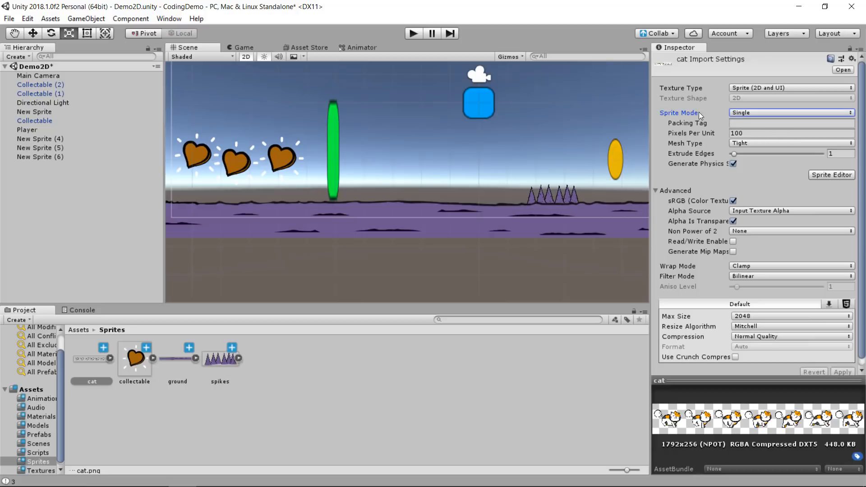
{"action": "left_click", "coordinate": [759, 113]}
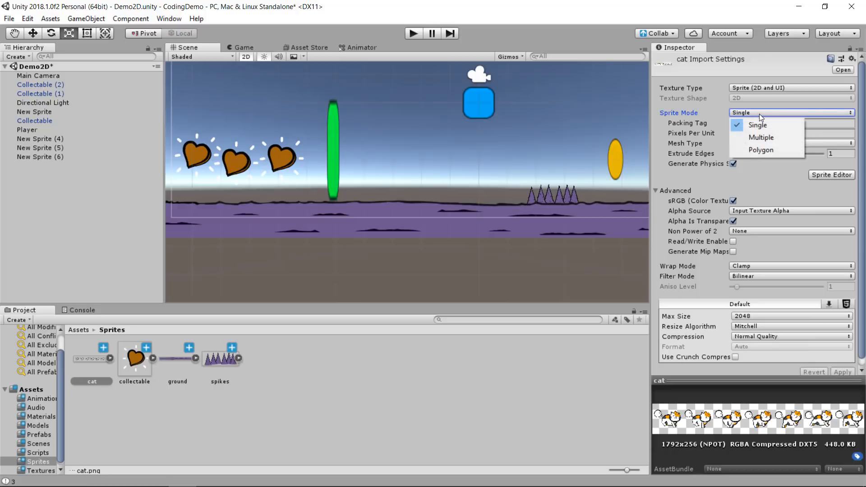
{"action": "left_click", "coordinate": [761, 138]}
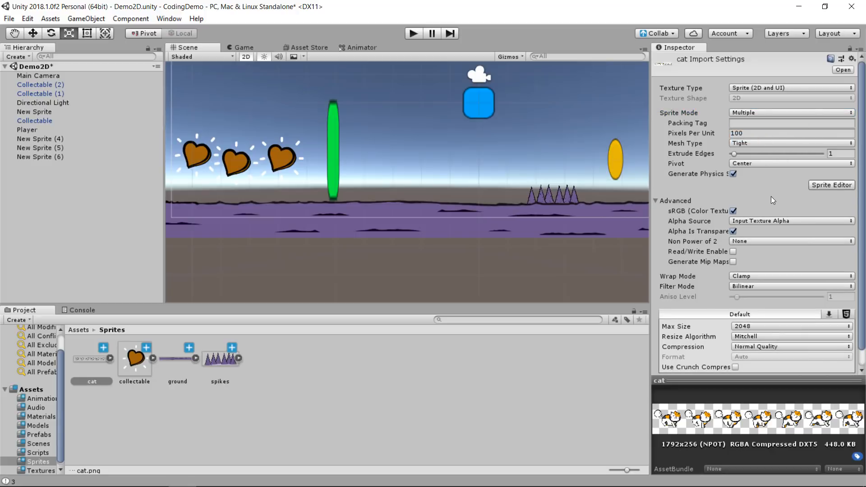
{"action": "left_click", "coordinate": [828, 185]}
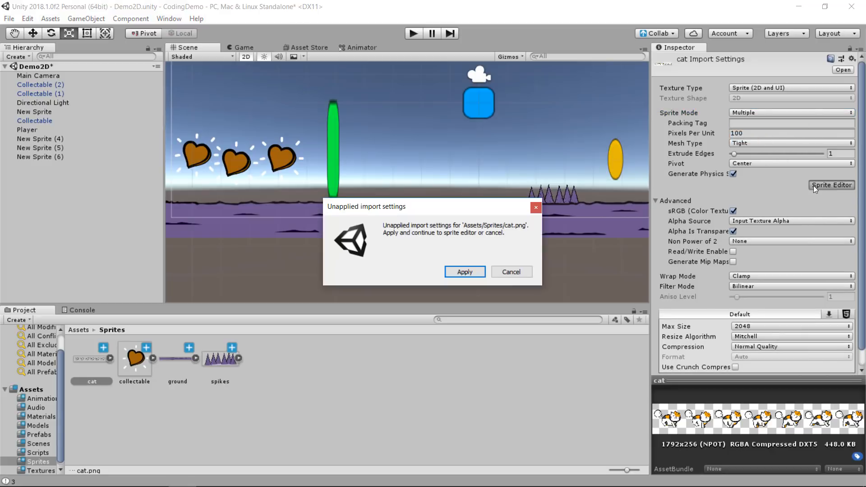
{"action": "left_click", "coordinate": [468, 273]}
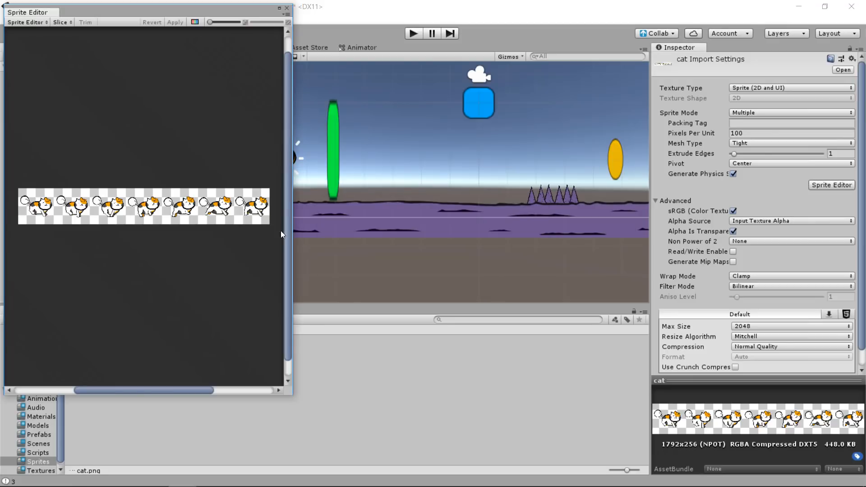
- Slice the cat sheet using Grid By Cell Count with 7 columns and 1 row, keeping the pivot at Center
{"action": "left_click", "coordinate": [57, 23]}
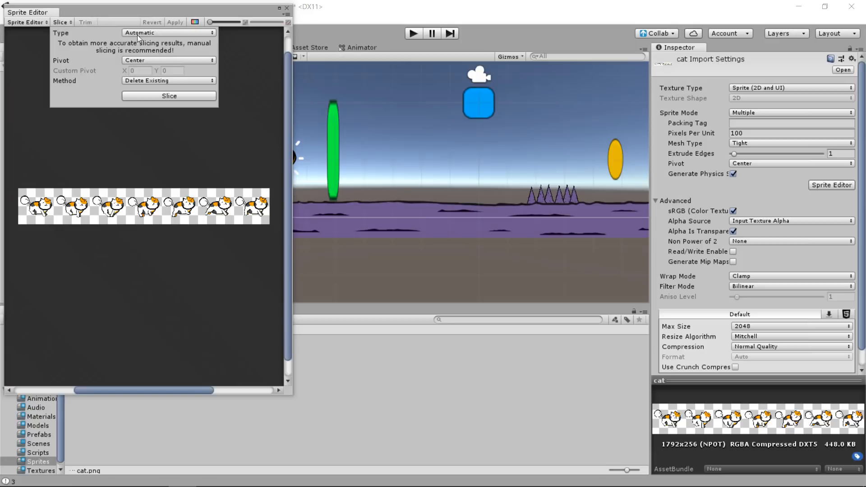
{"action": "left_click", "coordinate": [142, 59]}
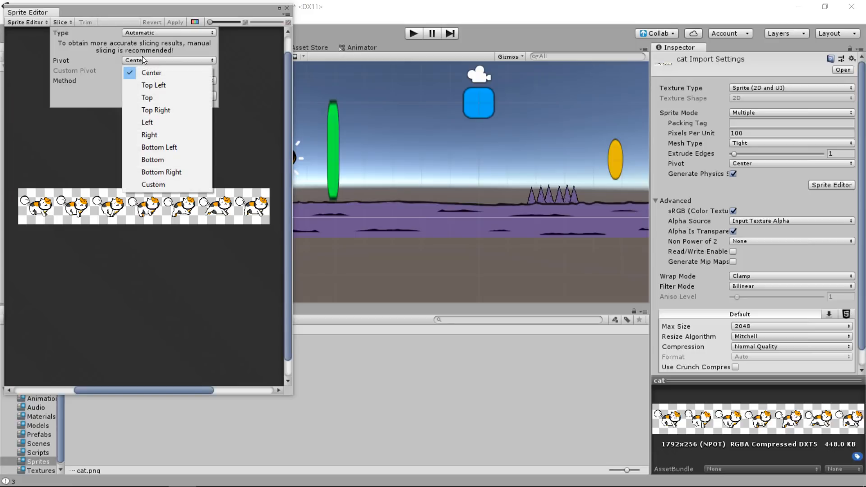
{"action": "left_click", "coordinate": [149, 34]}
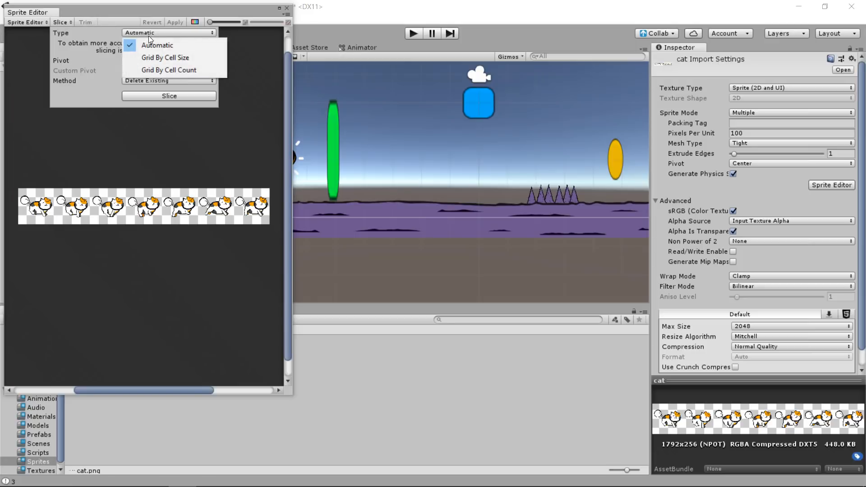
{"action": "left_click", "coordinate": [199, 72]}
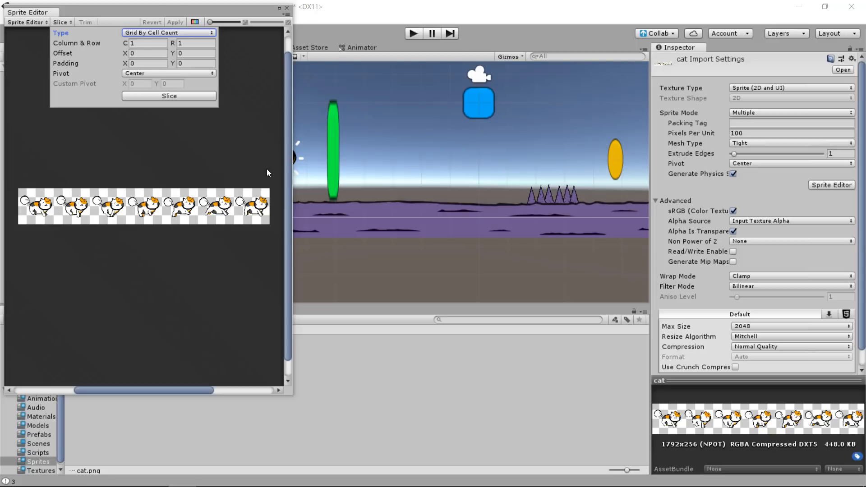
{"action": "left_click", "coordinate": [145, 44]}
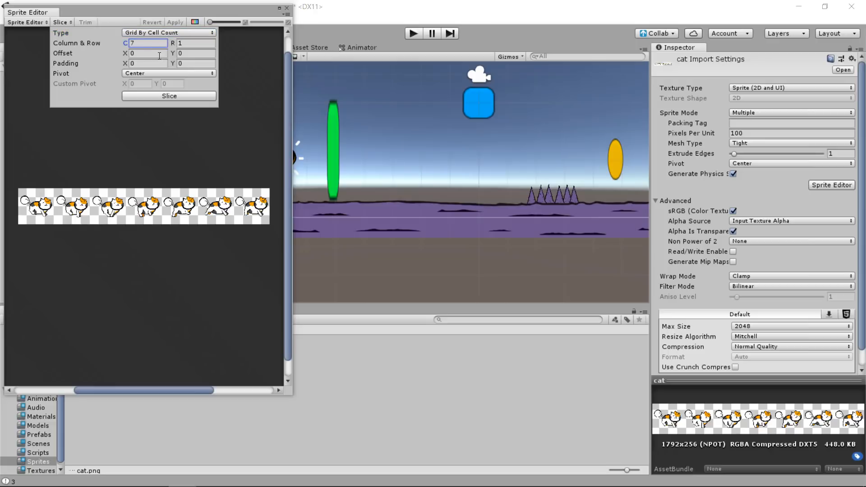
{"action": "left_click", "coordinate": [176, 94]}
- Examine the sliced cat frames along the sheet, checking the boundaries of individual cells such as cat_4, cat_5 and cat_6
{"action": "scroll", "coordinate": [203, 199], "scroll_direction": "up", "scroll_amount": 5}
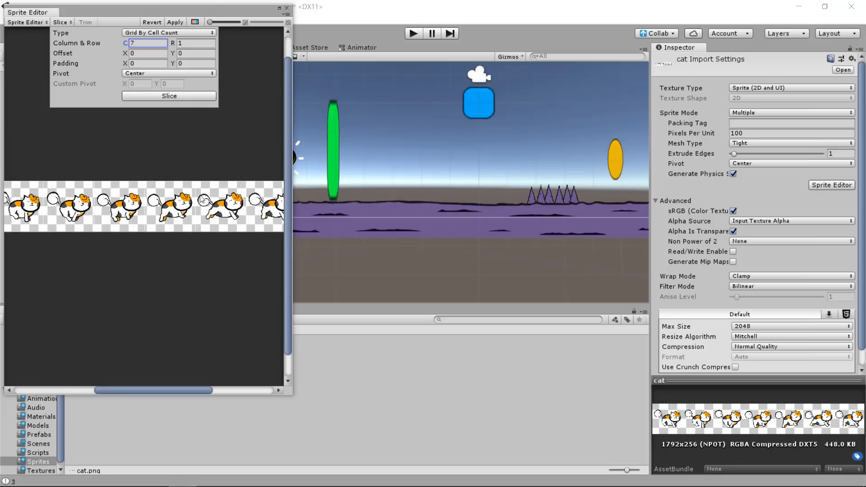
{"action": "scroll", "coordinate": [196, 186], "scroll_direction": "up", "scroll_amount": 4}
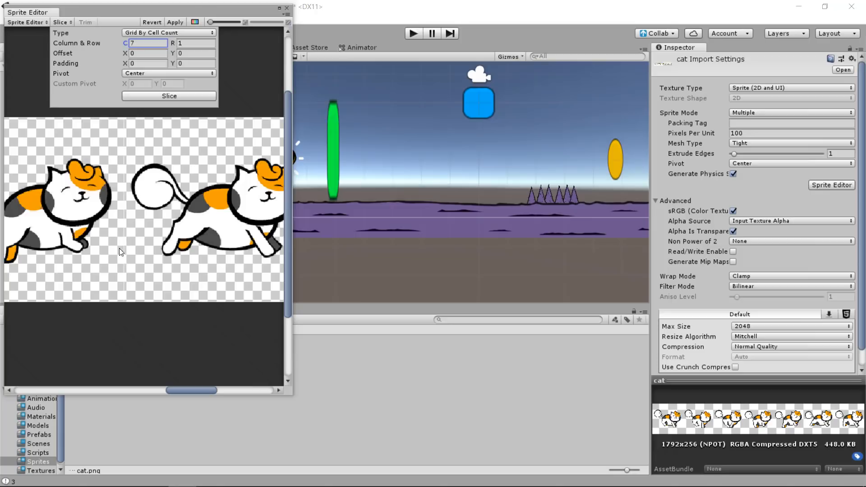
{"action": "left_click", "coordinate": [170, 156]}
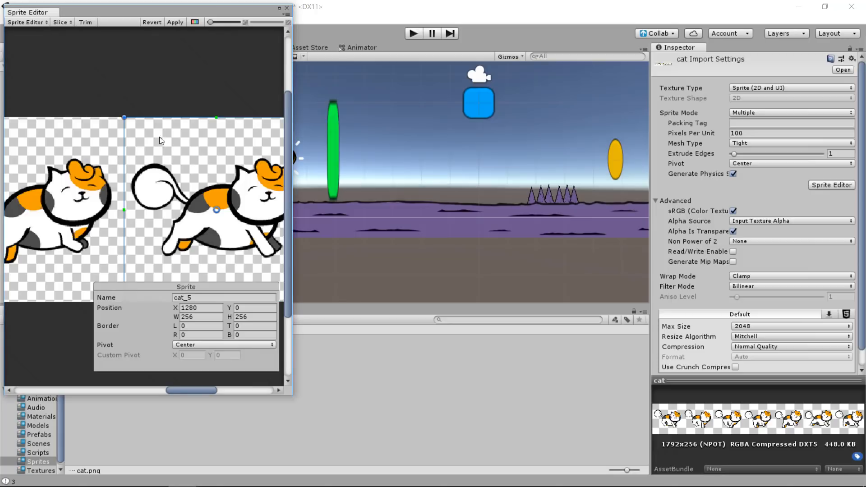
{"action": "scroll", "coordinate": [158, 137], "scroll_direction": "down", "scroll_amount": 5}
{"action": "left_click", "coordinate": [138, 167]}
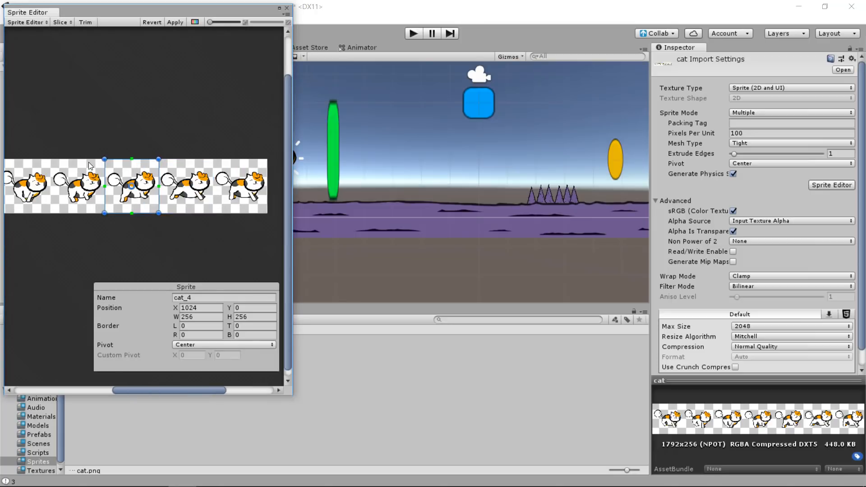
{"action": "left_click", "coordinate": [91, 166]}
{"action": "scroll", "coordinate": [78, 171], "scroll_direction": "down", "scroll_amount": 2}
{"action": "left_click", "coordinate": [127, 179]}
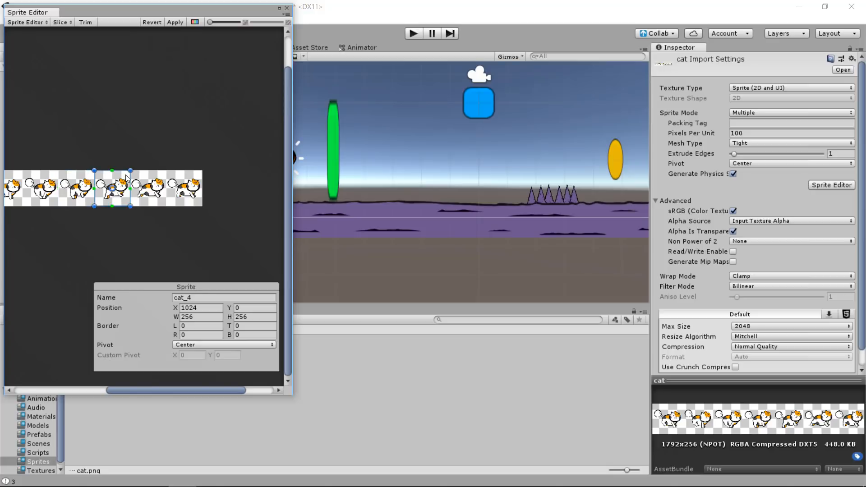
{"action": "left_click", "coordinate": [152, 175]}
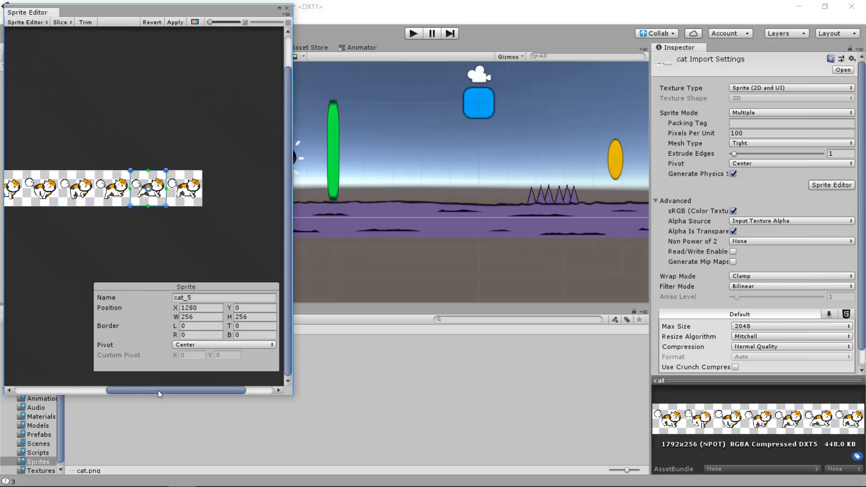
{"action": "left_click_drag", "start_coordinate": [158, 390], "coordinate": [132, 388]}
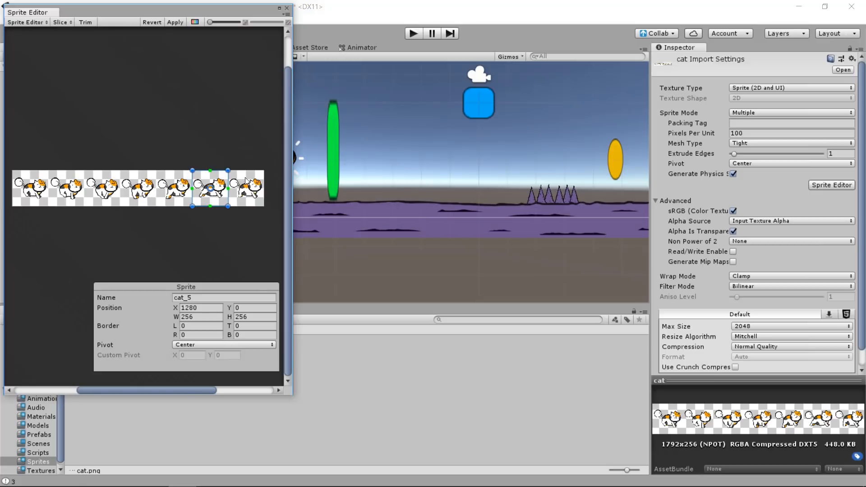
{"action": "left_click", "coordinate": [245, 204]}
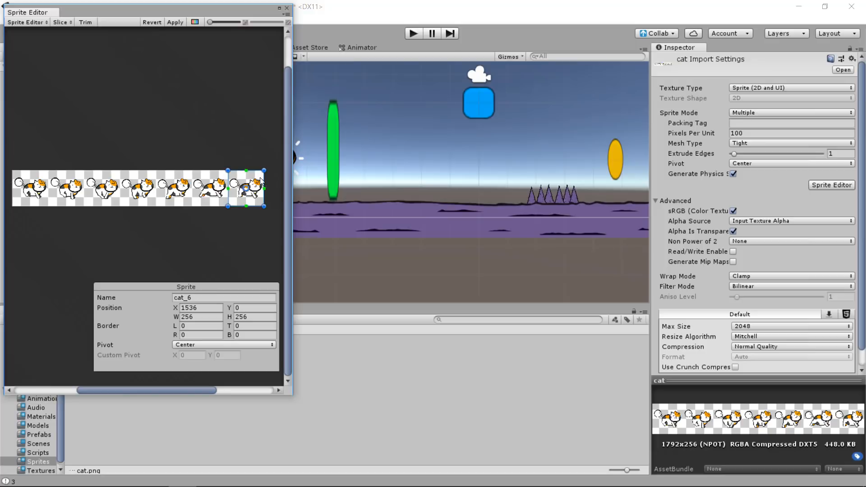
{"action": "scroll", "coordinate": [267, 193], "scroll_direction": "up", "scroll_amount": 5}
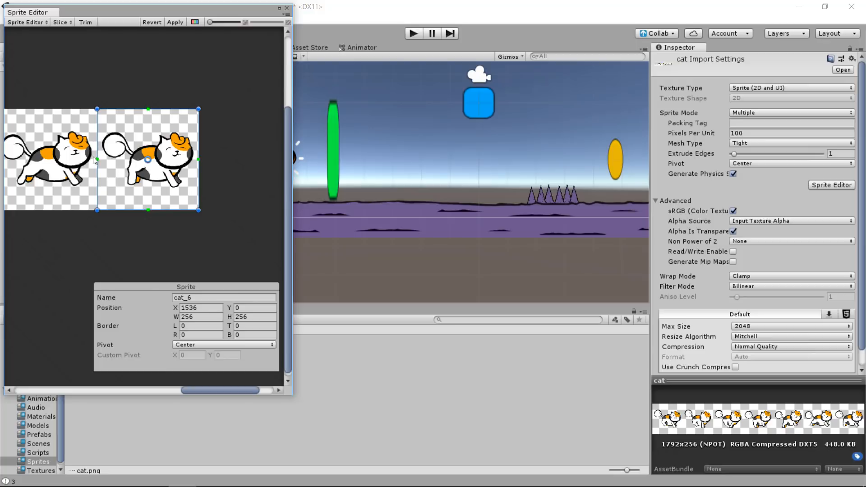
{"action": "scroll", "coordinate": [120, 200], "scroll_direction": "down", "scroll_amount": 4}
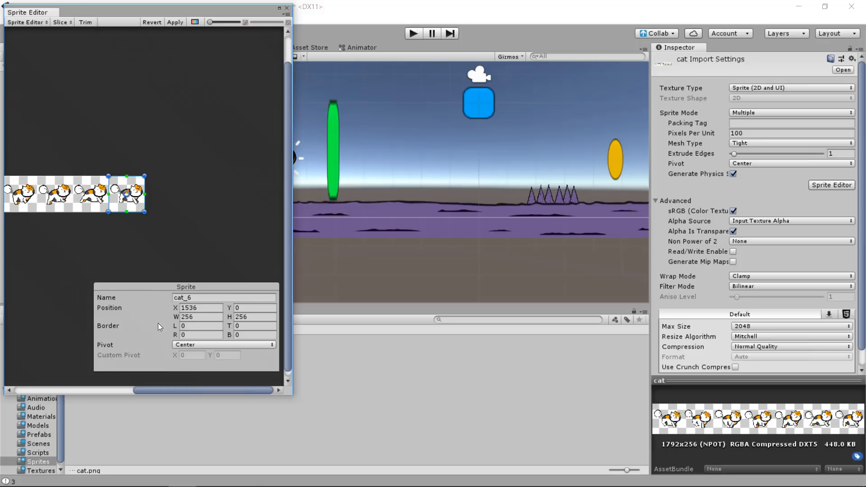
{"action": "left_click_drag", "start_coordinate": [161, 389], "coordinate": [122, 388]}
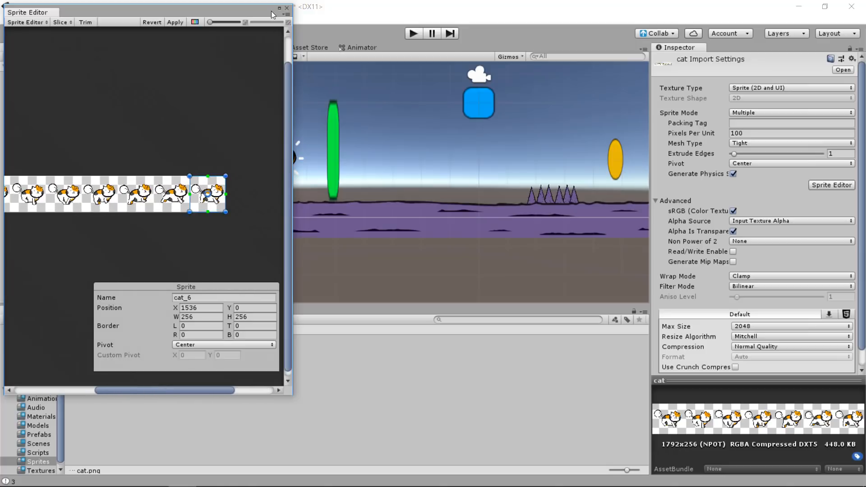
- Close the Sprite Editor, applying the unapplied import settings for the cat sheet, and expand its sliced frames in the Sprites folder
{"action": "left_click", "coordinate": [287, 9]}
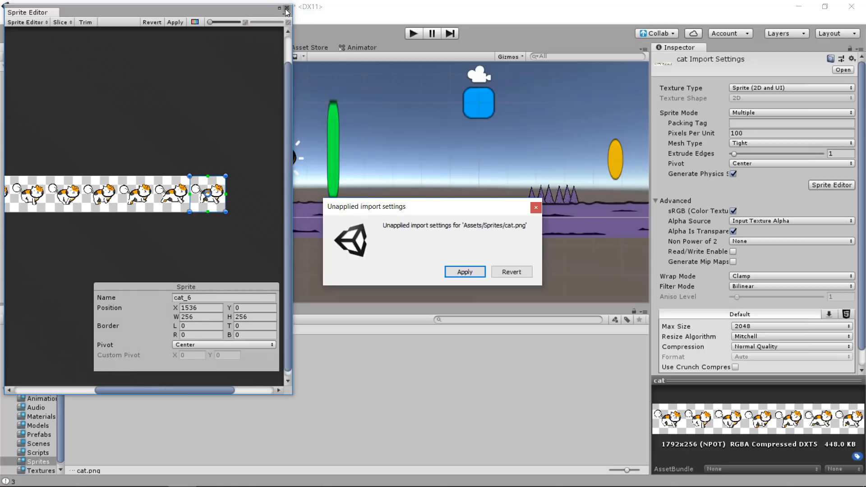
{"action": "left_click", "coordinate": [453, 273]}
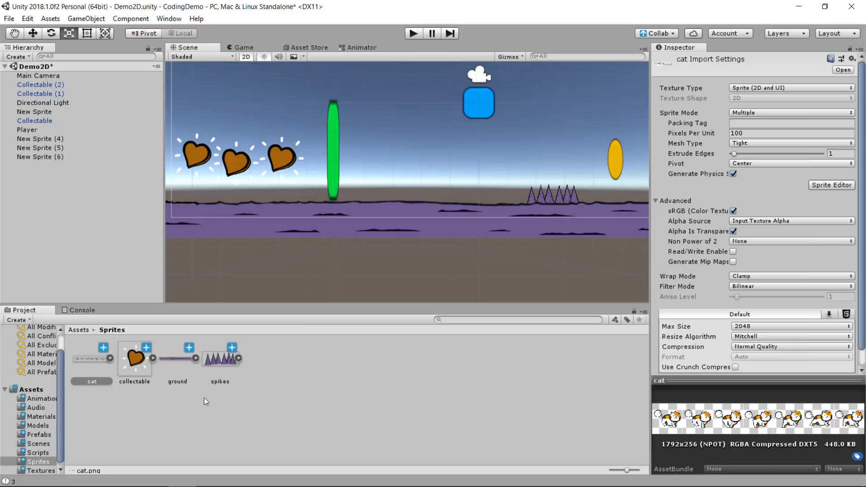
{"action": "left_click", "coordinate": [110, 358]}
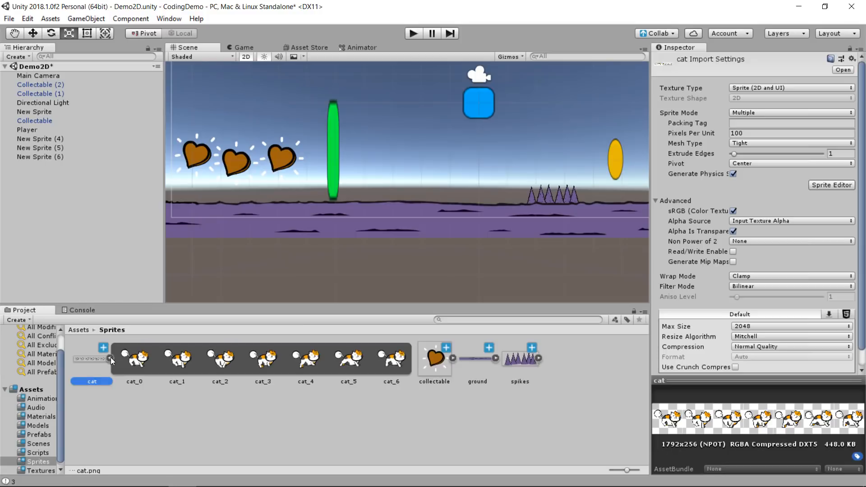
- Preview the individual cat frames one after another, from cat_0 through cat_6
{"action": "left_click", "coordinate": [139, 359]}
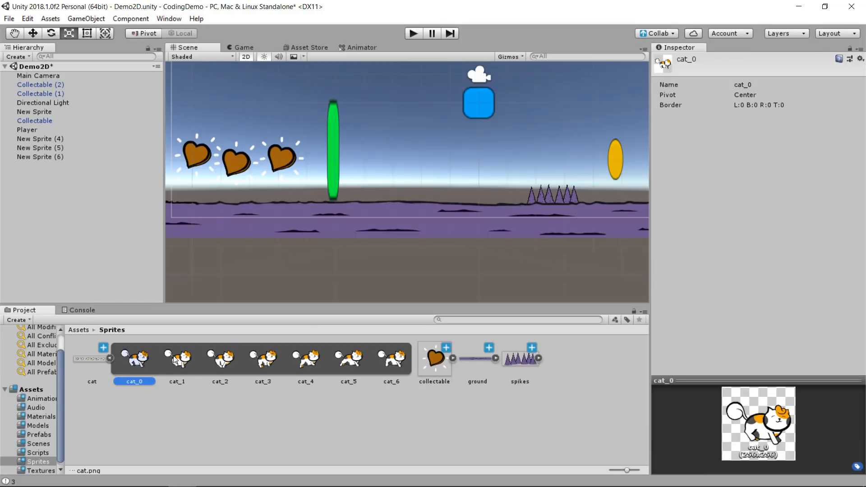
{"action": "left_click", "coordinate": [180, 359]}
{"action": "left_click", "coordinate": [221, 359]}
{"action": "left_click", "coordinate": [264, 361]}
{"action": "left_click", "coordinate": [311, 359]}
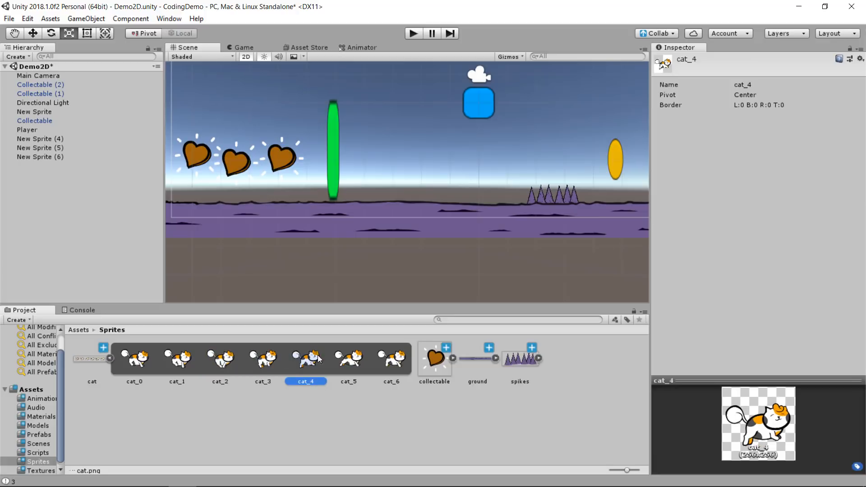
{"action": "left_click", "coordinate": [354, 359]}
{"action": "left_click", "coordinate": [388, 359]}
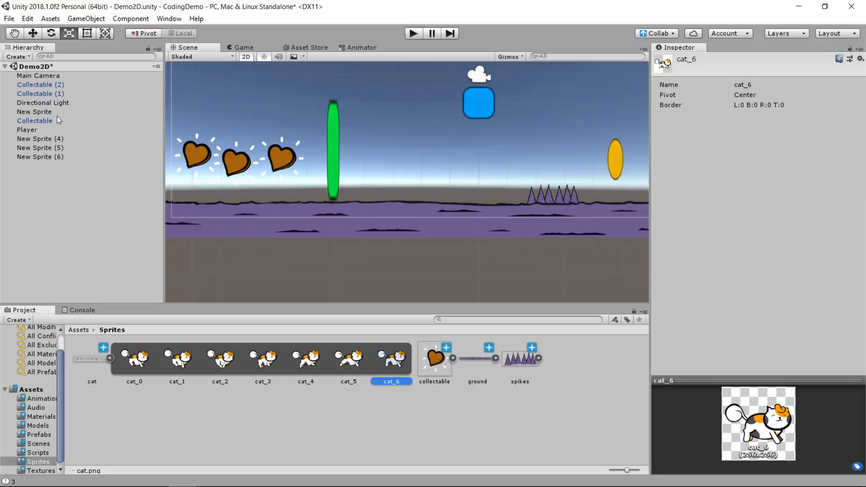
- Try the cat_0, cat_1, cat_2 and cat_3 frames as the Player's sprite
{"action": "left_click", "coordinate": [42, 129]}
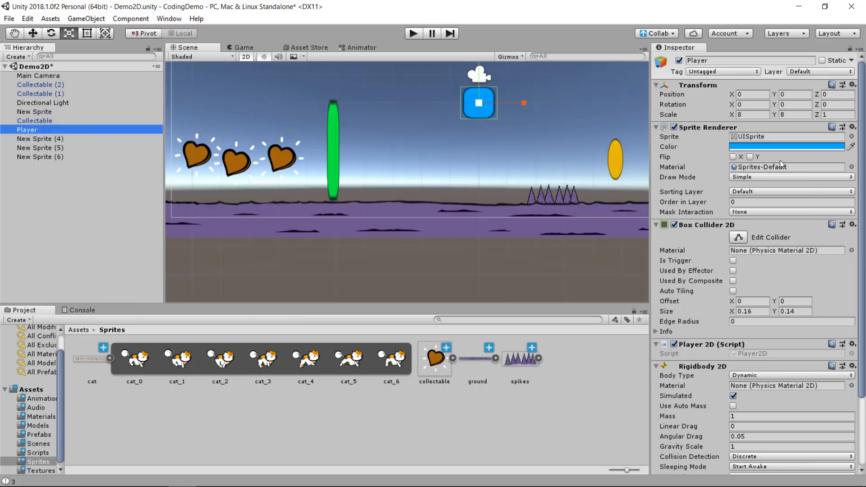
{"action": "left_click", "coordinate": [852, 136]}
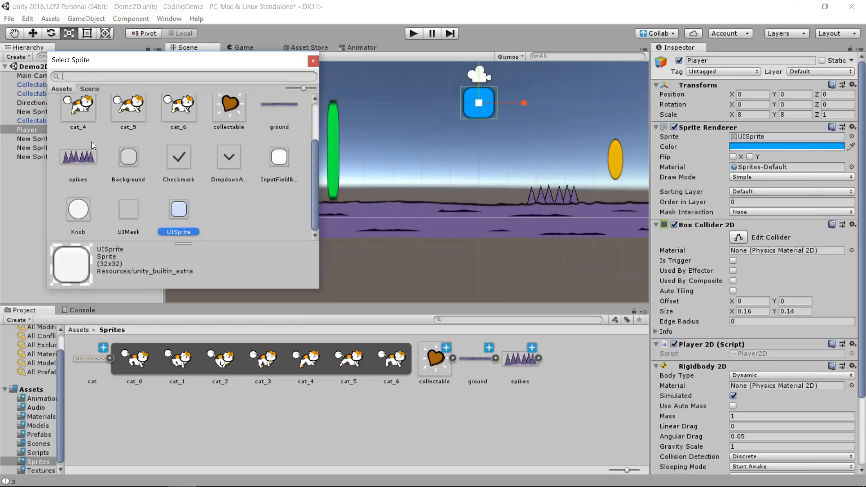
{"action": "scroll", "coordinate": [107, 162], "scroll_direction": "up", "scroll_amount": 3}
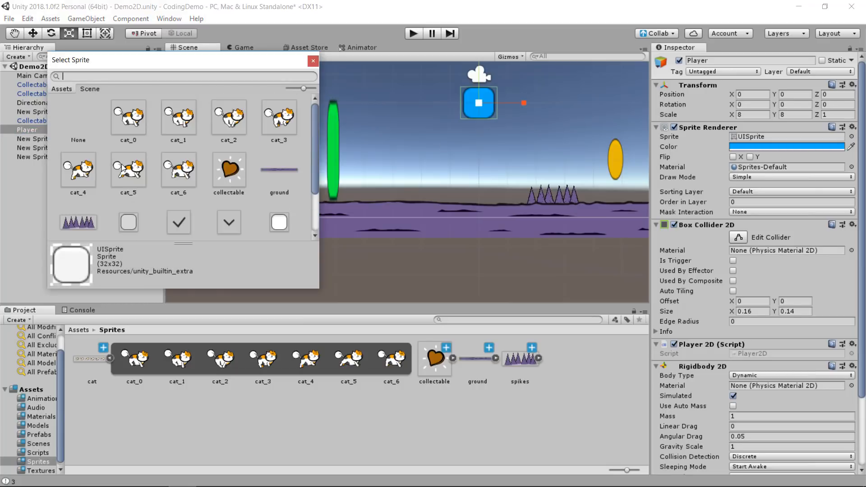
{"action": "left_click", "coordinate": [129, 118]}
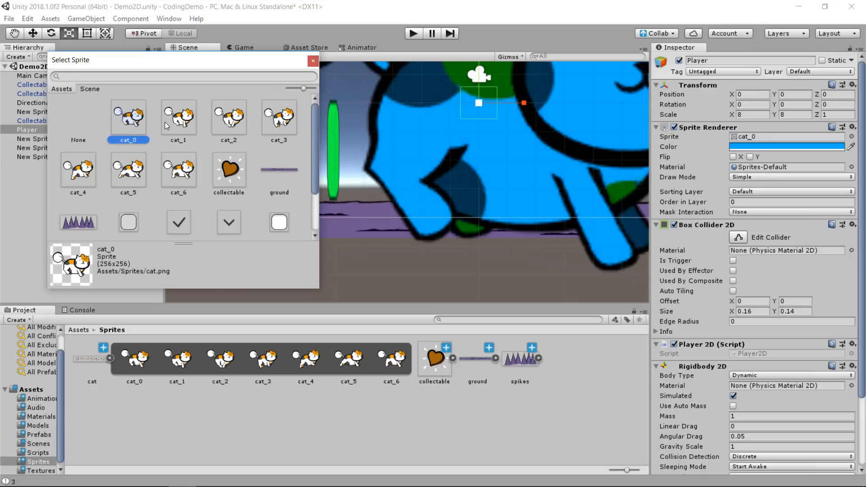
{"action": "left_click", "coordinate": [169, 135]}
{"action": "left_click", "coordinate": [221, 124]}
{"action": "left_click", "coordinate": [273, 121]}
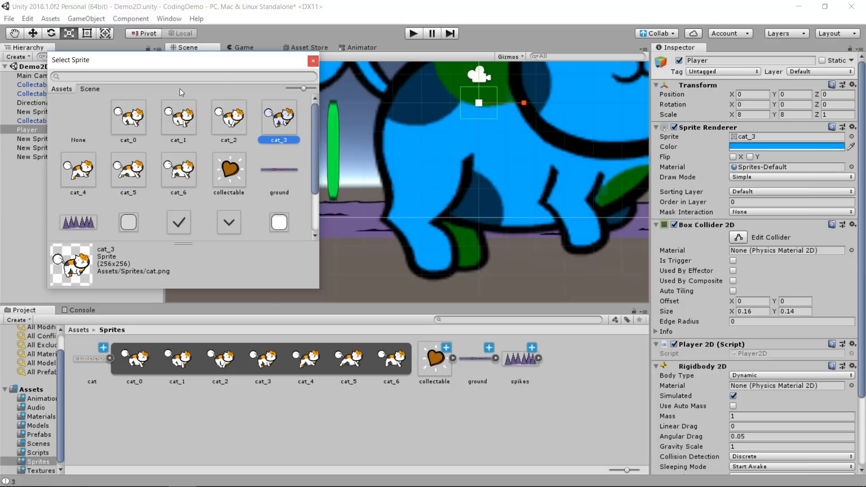
- Set the Player's sprite to InputFieldBackground, close the sprite picker and deselect the Player
{"action": "left_click", "coordinate": [81, 120]}
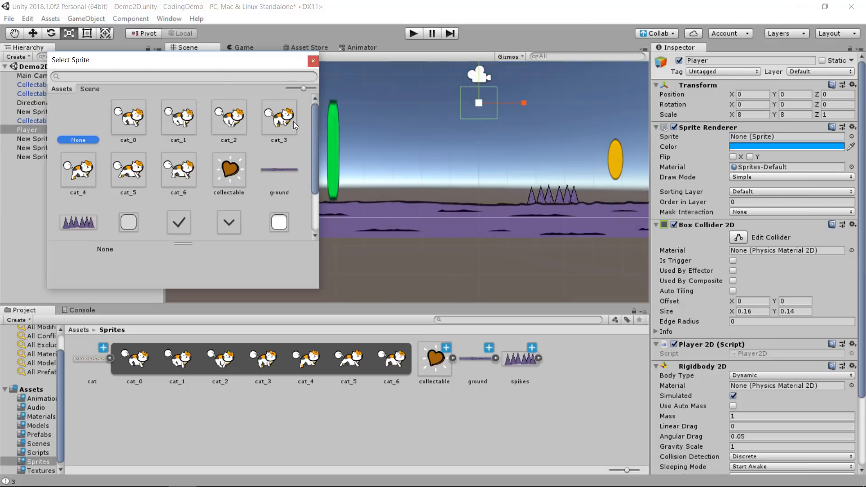
{"action": "left_click", "coordinate": [279, 223]}
{"action": "left_click", "coordinate": [313, 61]}
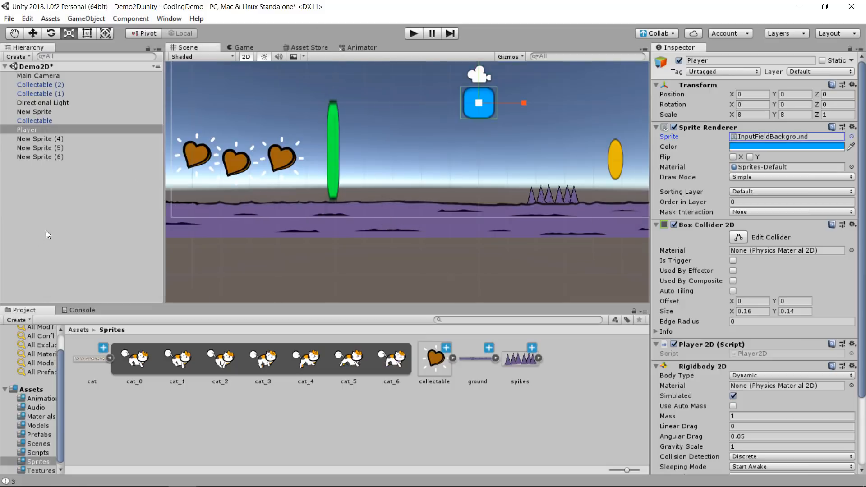
{"action": "left_click", "coordinate": [67, 251]}
- Place the whole cat sheet in the scene between the green bar and the Player, saving its animation as CatRun in the Animations folder
{"action": "left_click", "coordinate": [109, 359]}
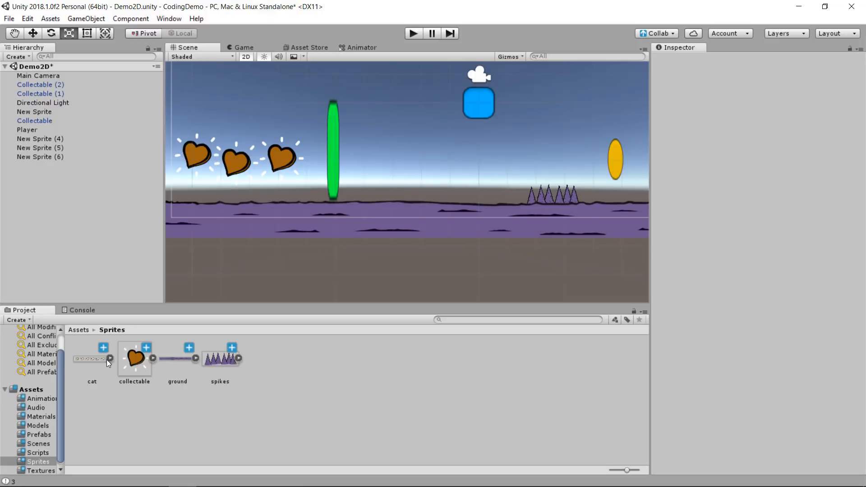
{"action": "left_click_drag", "start_coordinate": [91, 364], "coordinate": [398, 151]}
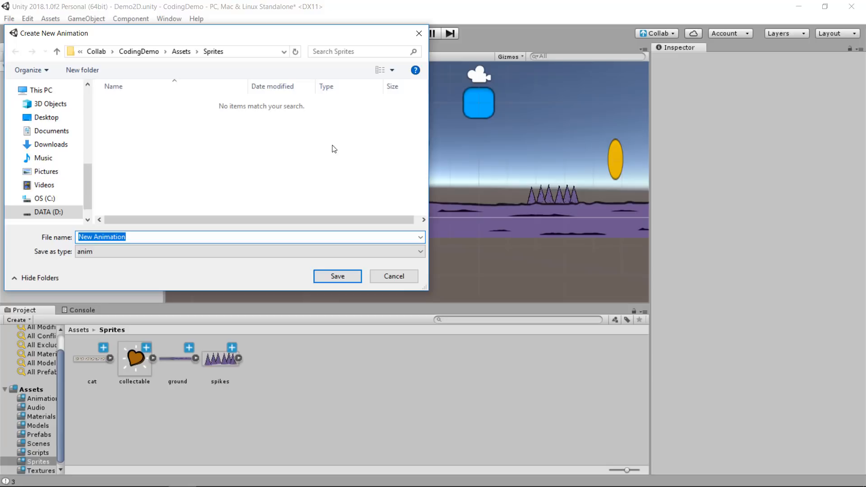
{"action": "left_click", "coordinate": [181, 53]}
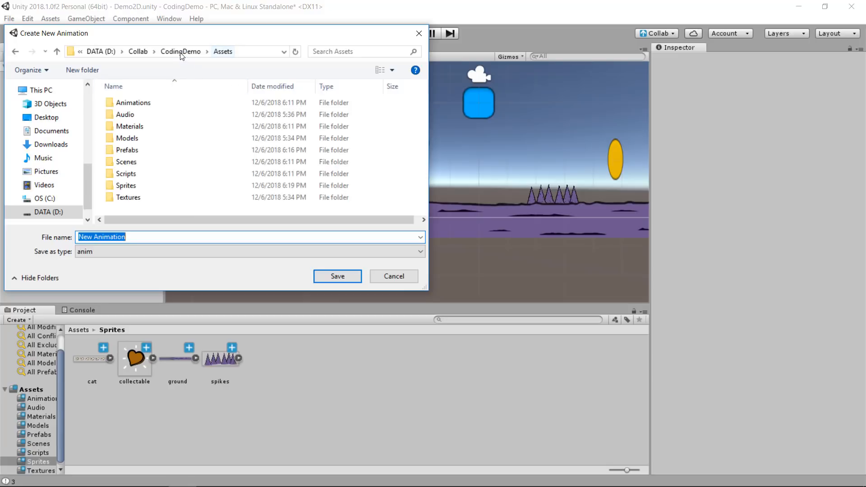
{"action": "double_click", "coordinate": [159, 104]}
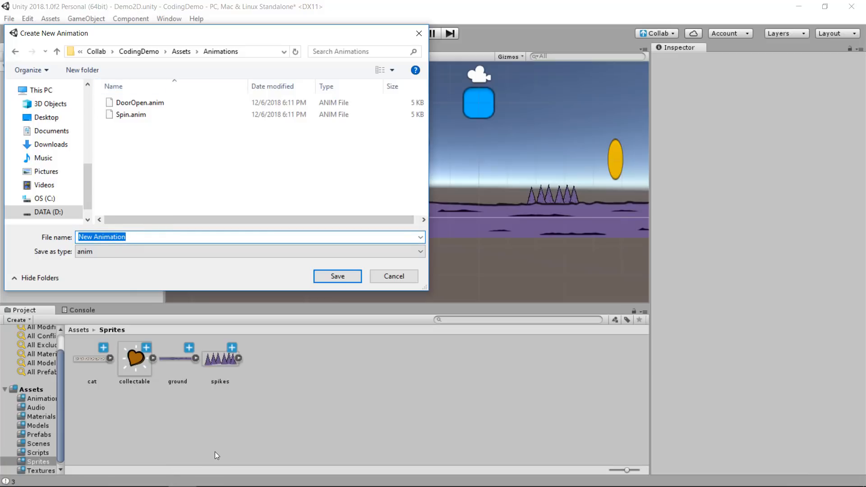
{"action": "type", "text": "CatRu"}
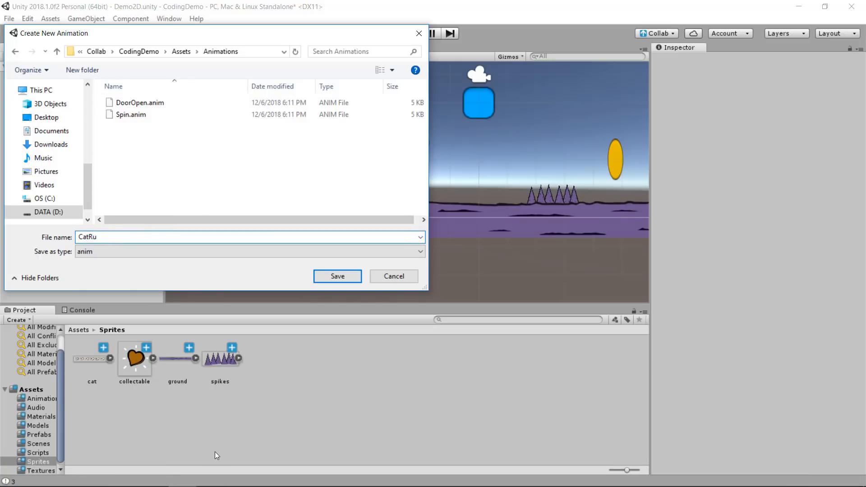
{"action": "type", "text": "n"}
{"action": "key", "text": "Return"}
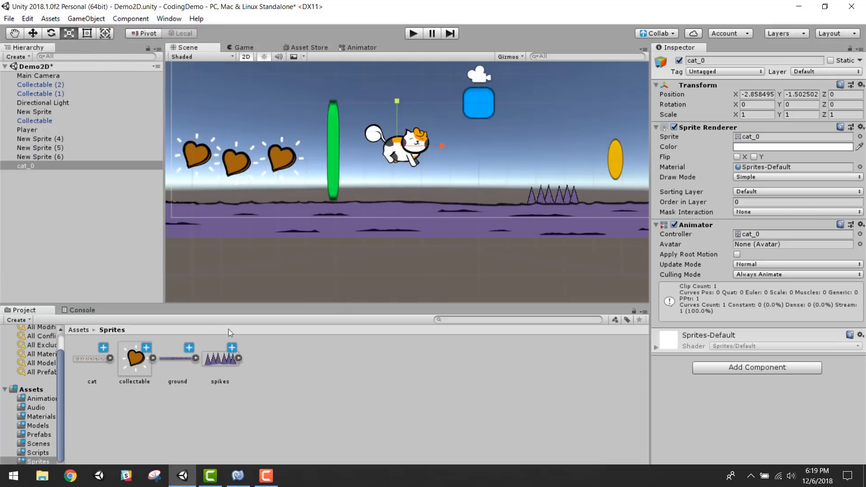
- Play the CatRun clip of the cat_0 object in the Animation window, and close that window
{"action": "mouse_move", "coordinate": [88, 366]}
{"action": "left_mouse_down"}
{"action": "mouse_move", "coordinate": [341, 217]}
{"action": "mouse_move", "coordinate": [61, 376]}
{"action": "mouse_move", "coordinate": [85, 362]}
{"action": "left_mouse_up"}
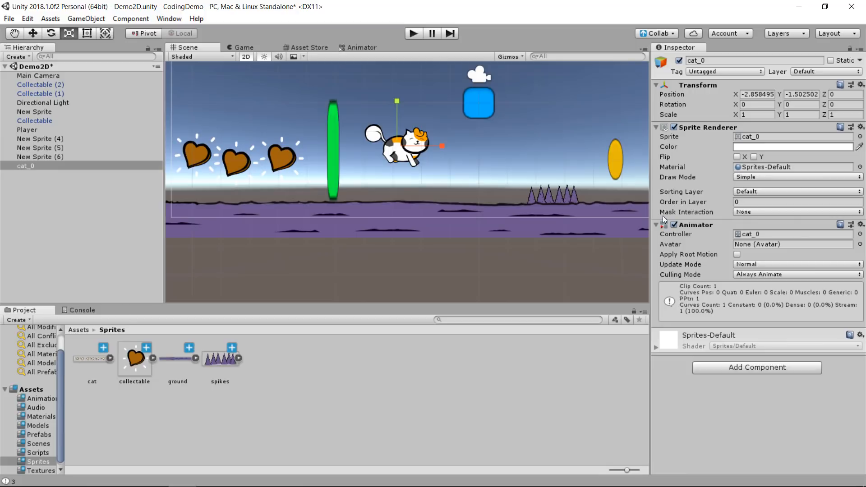
{"action": "left_click", "coordinate": [53, 167]}
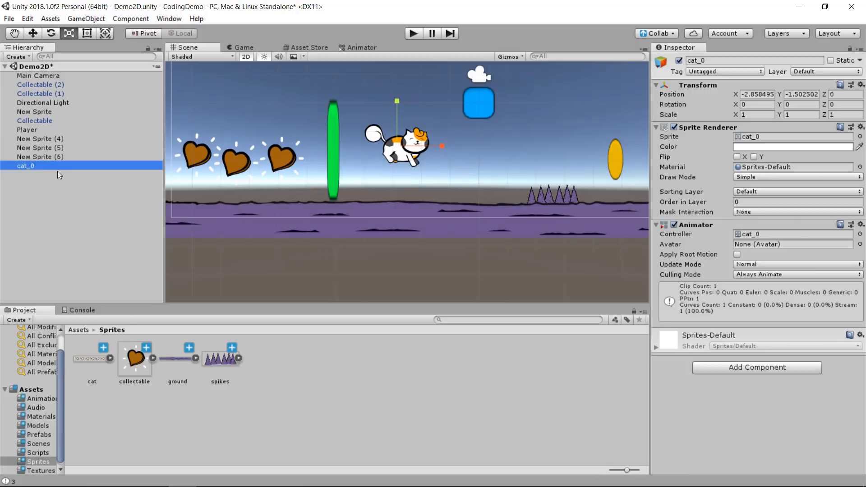
{"action": "left_click", "coordinate": [169, 18]}
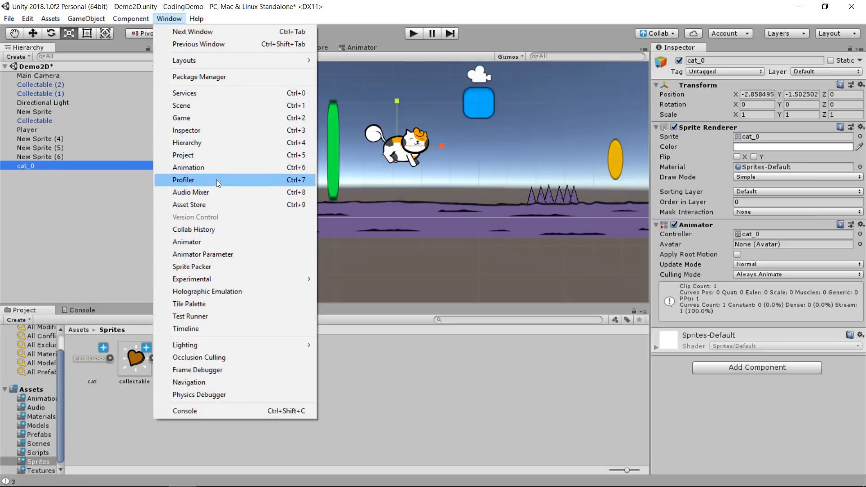
{"action": "left_click", "coordinate": [213, 168]}
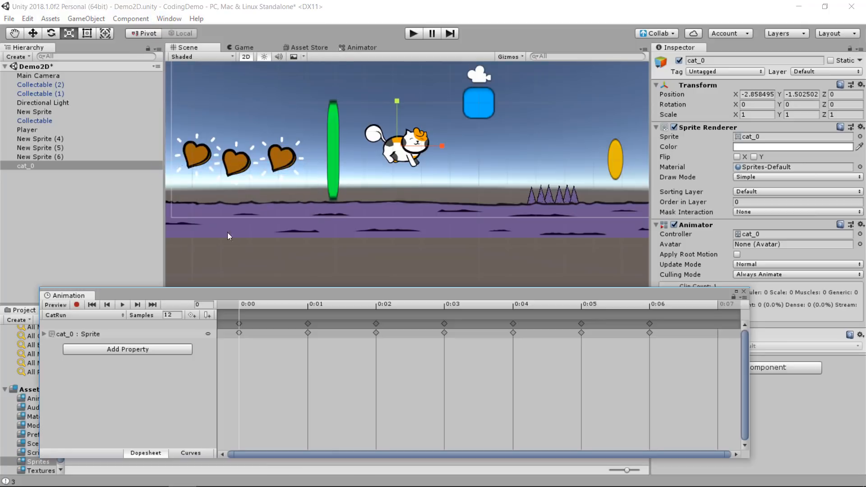
{"action": "left_click", "coordinate": [121, 305]}
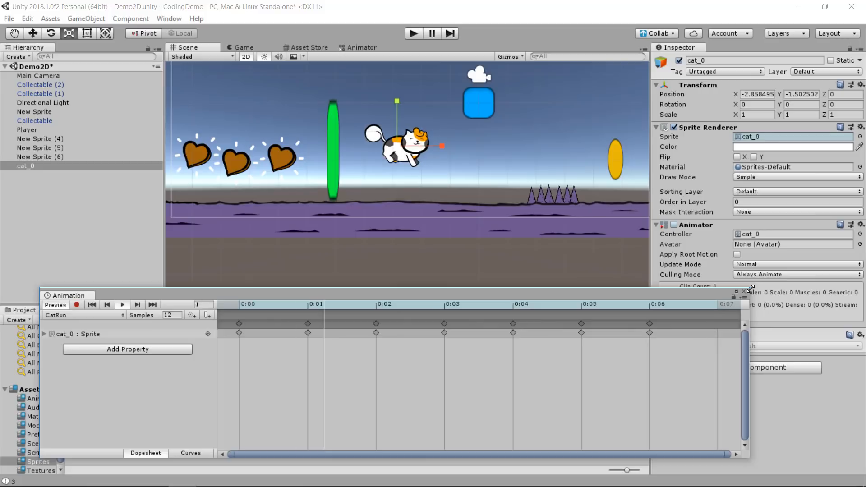
{"action": "left_click", "coordinate": [744, 291]}
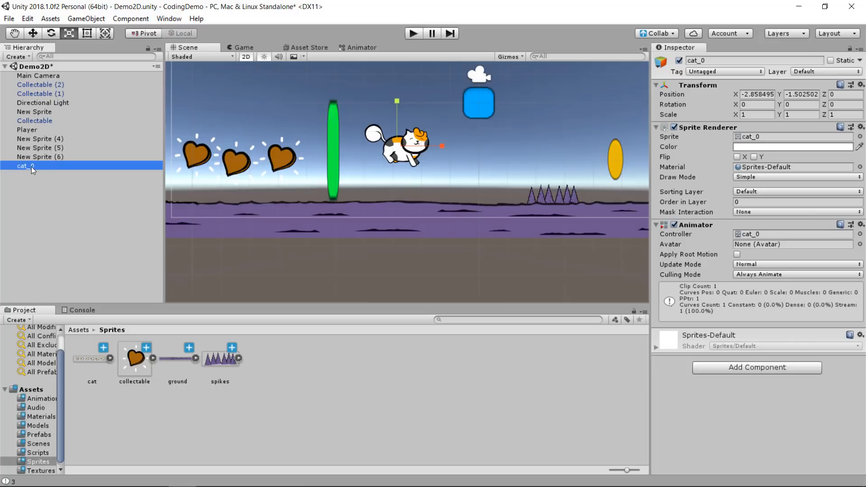
- Make cat_0 a child of Player and set its local position to X 0, Y 0
{"action": "left_click_drag", "start_coordinate": [31, 164], "coordinate": [44, 134]}
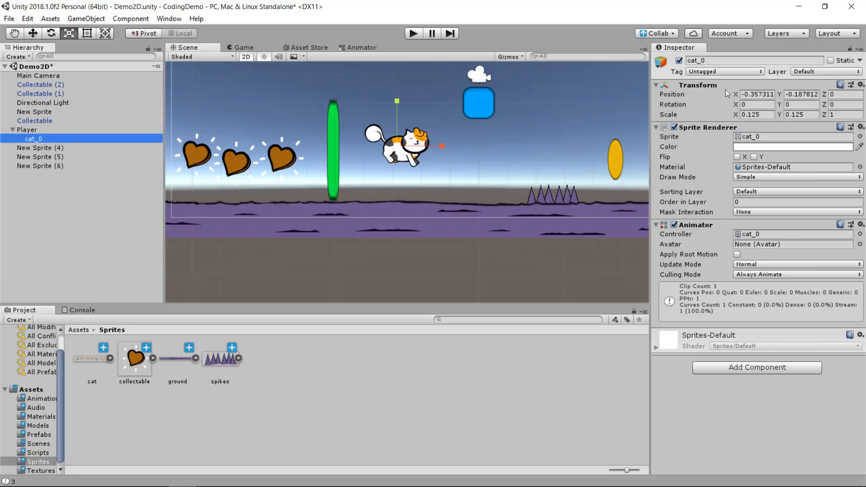
{"action": "left_click", "coordinate": [772, 94]}
{"action": "type", "text": "0"}
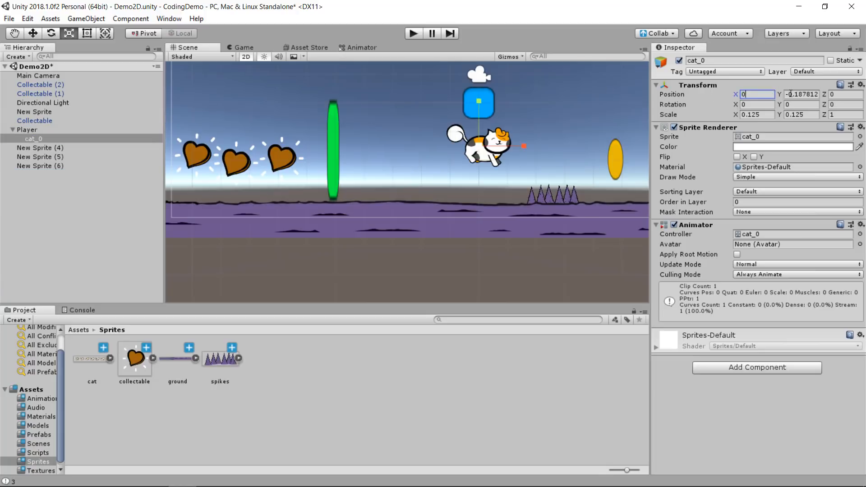
{"action": "left_click", "coordinate": [802, 94]}
{"action": "type", "text": "0"}
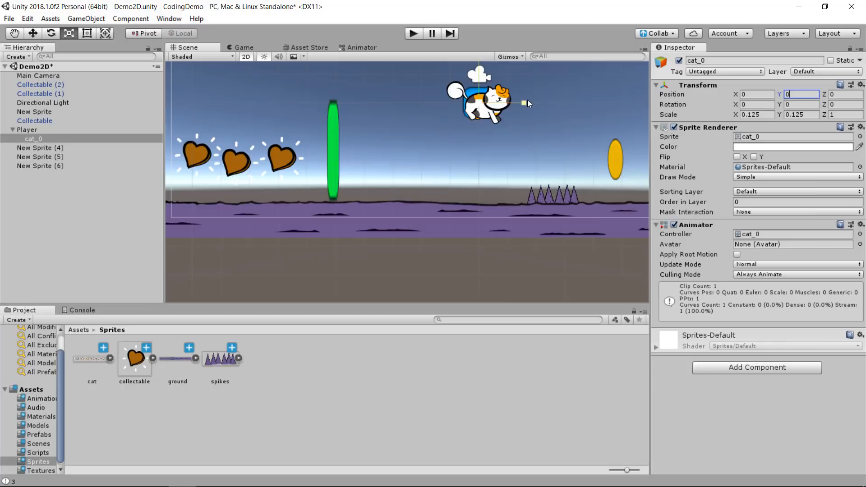
- Scale cat_0 down uniformly to about 0.097 in X and Y, and move it along X to -0.023 over the Player's box
{"action": "scroll", "coordinate": [526, 99], "scroll_direction": "up", "scroll_amount": 2}
{"action": "middle_click_drag", "start_coordinate": [553, 88], "coordinate": [562, 151]}
{"action": "scroll", "coordinate": [533, 158], "scroll_direction": "up", "scroll_amount": 4}
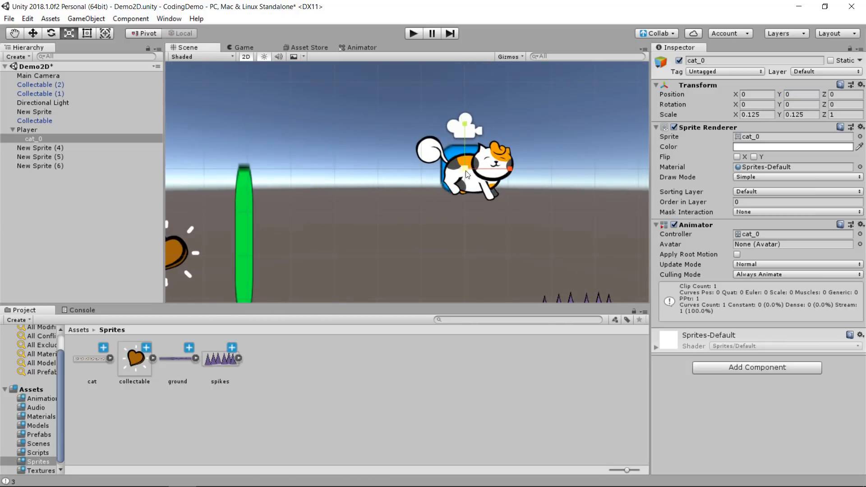
{"action": "left_click_drag", "start_coordinate": [464, 173], "coordinate": [273, 115]}
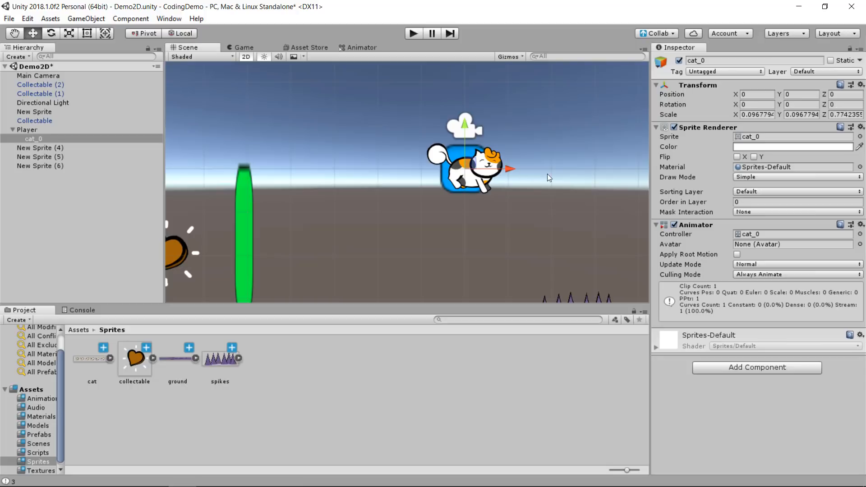
{"action": "left_click", "coordinate": [33, 33]}
{"action": "left_click_drag", "start_coordinate": [513, 169], "coordinate": [508, 170]}
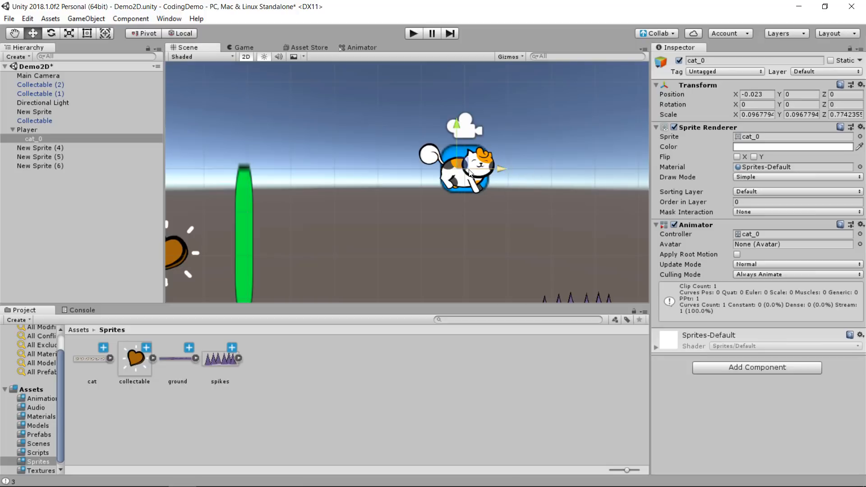
- Disable the Player's Sprite Renderer component so only the child cat is drawn
{"action": "left_click", "coordinate": [27, 130]}
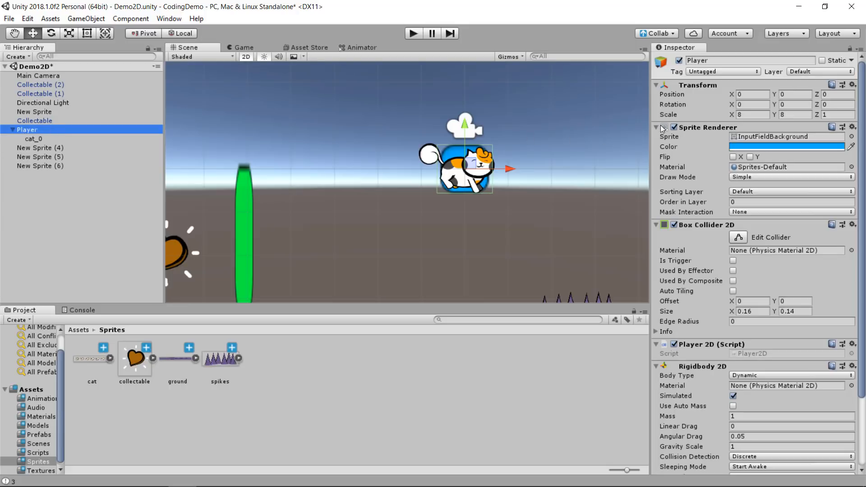
{"action": "left_click", "coordinate": [674, 128]}
{"action": "left_click", "coordinate": [674, 128]}
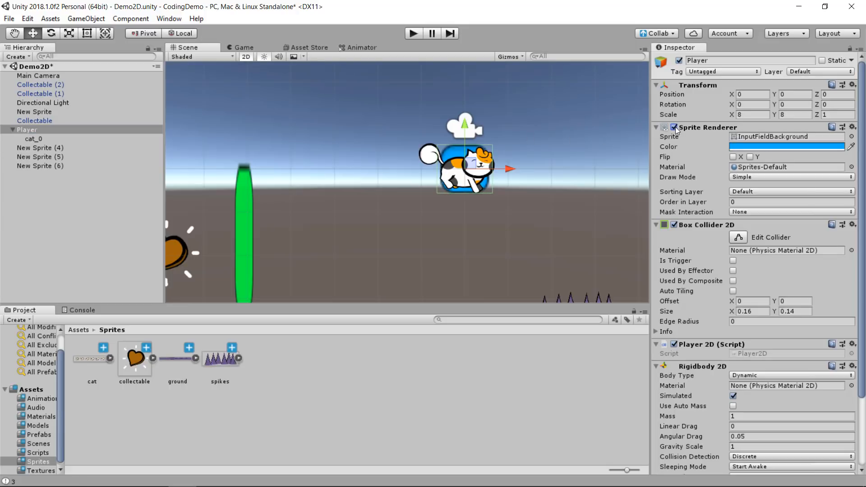
{"action": "left_click", "coordinate": [674, 127]}
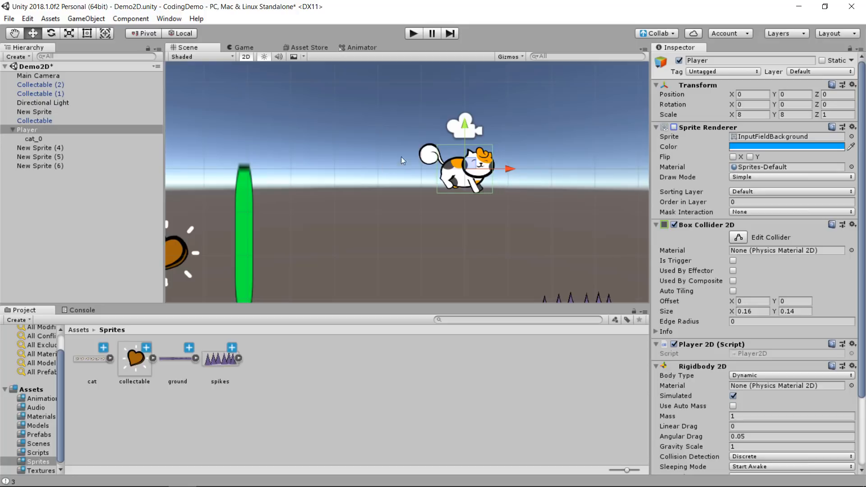
{"action": "scroll", "coordinate": [691, 268], "scroll_direction": "down", "scroll_amount": 4}
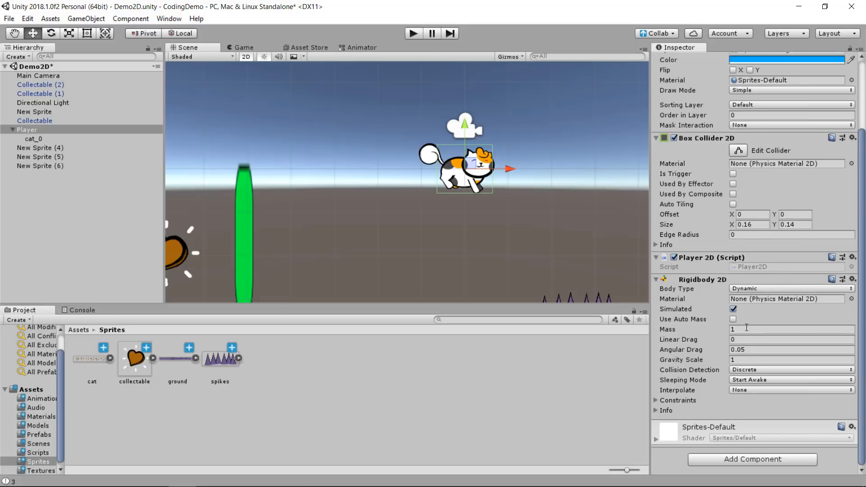
- Play-test the scene, running the cat left and right and jumping past the hearts, coin and spikes, and stop play mode
{"action": "left_click", "coordinate": [412, 36]}
{"action": "key", "text": "Left"}
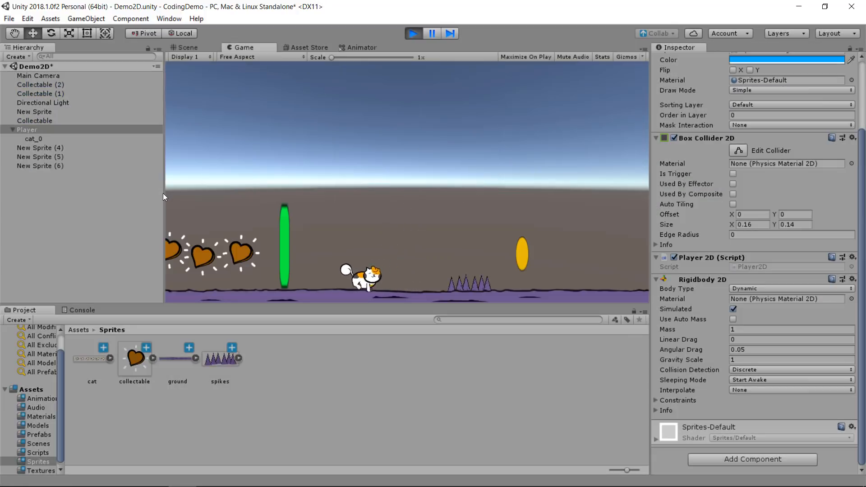
{"action": "key", "text": "Right"}
{"action": "key", "text": "space"}
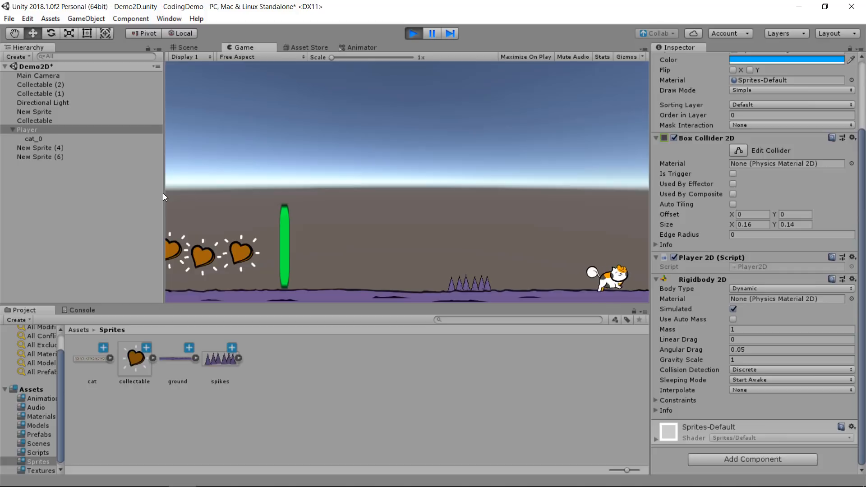
{"action": "key", "text": "Left"}
{"action": "key", "text": "space"}
{"action": "key", "text": "Left"}
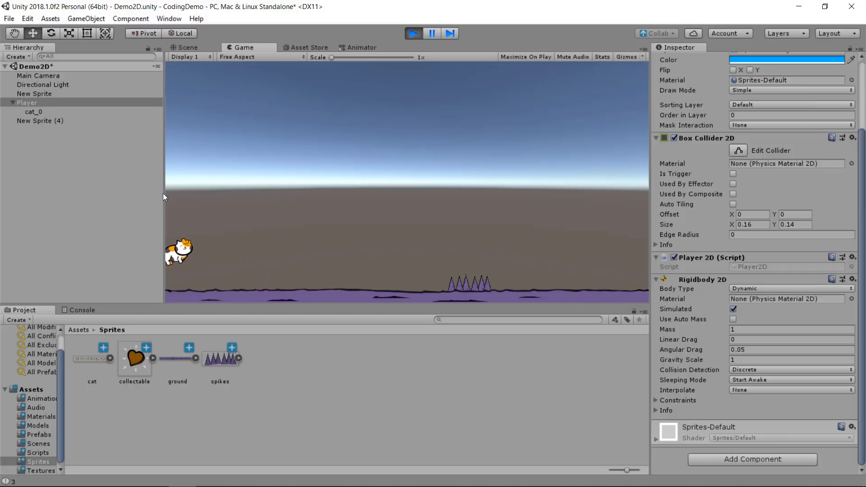
{"action": "key", "text": "Right"}
{"action": "key", "text": "space"}
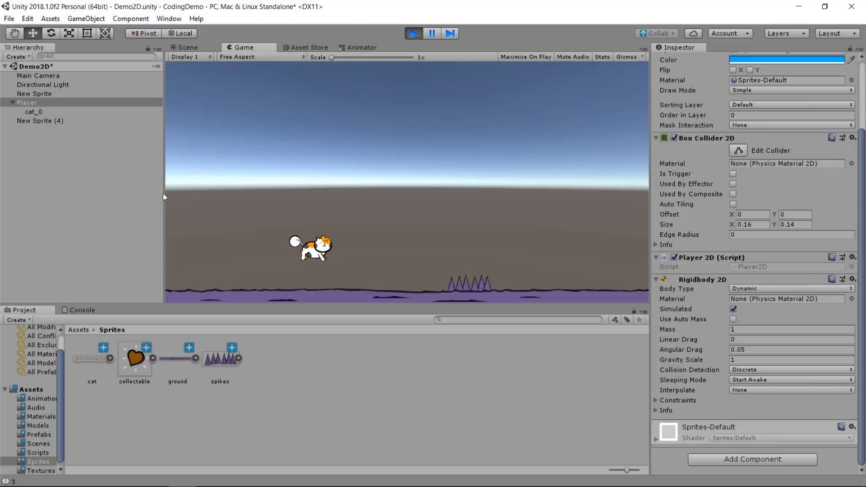
{"action": "key", "text": "Left"}
{"action": "key", "text": "space"}
{"action": "key", "text": "Right"}
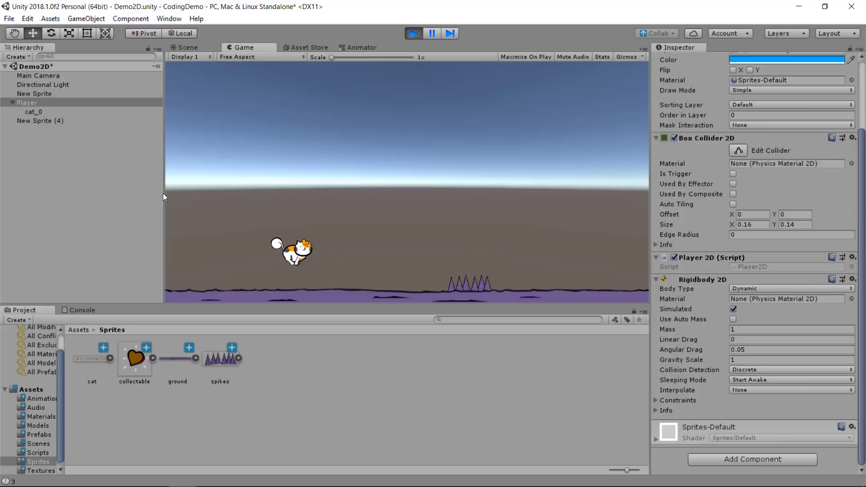
{"action": "key", "text": "space"}
{"action": "key", "text": "Left"}
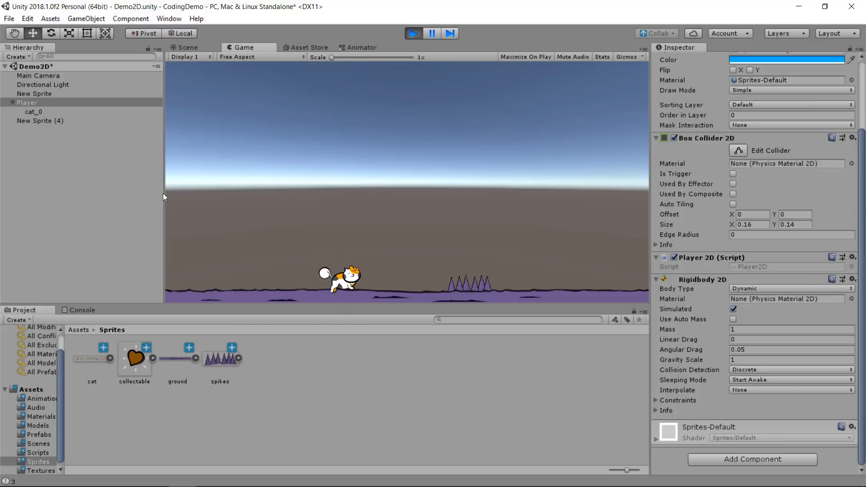
{"action": "key", "text": "Right"}
{"action": "key", "text": "Left"}
{"action": "key", "text": "space"}
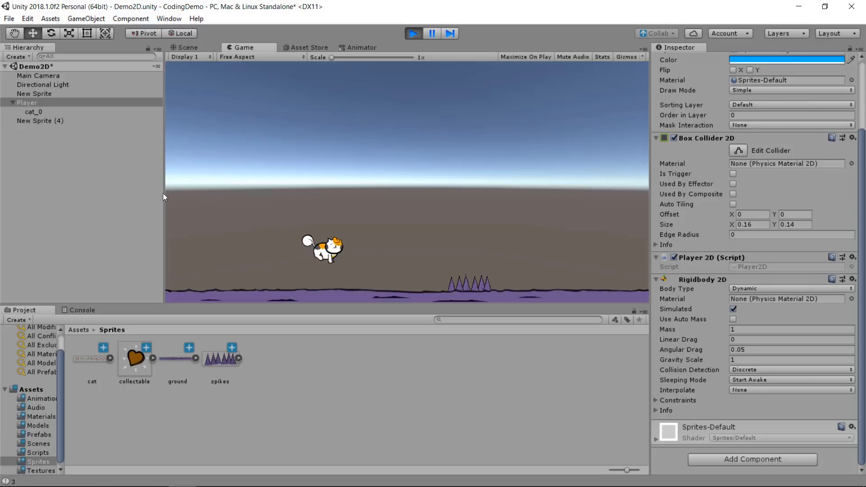
{"action": "key", "text": "Right"}
{"action": "key", "text": "space"}
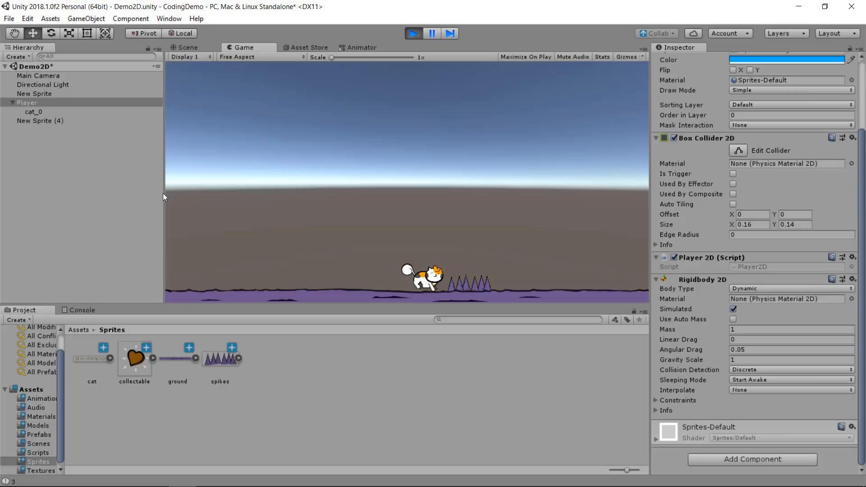
{"action": "left_click", "coordinate": [415, 34]}
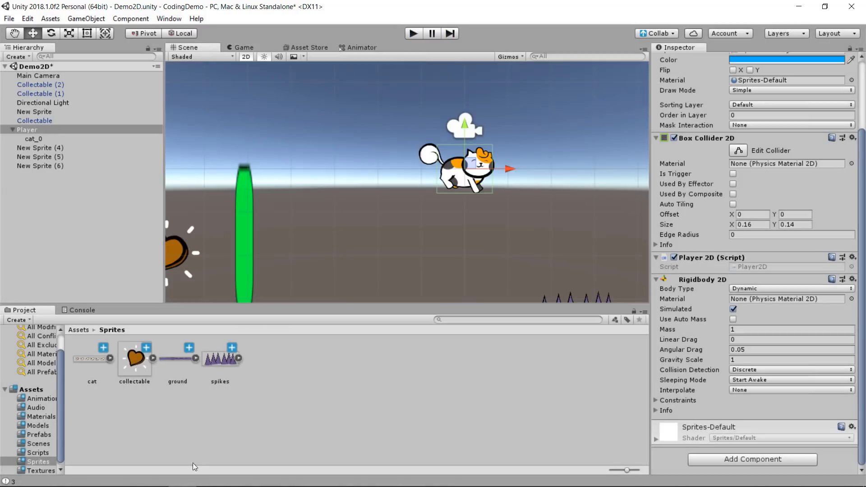
- Find the Player2D script in the Scripts folder, review its Update movement code in MonoDevelop, and return to Unity
{"action": "left_click", "coordinate": [84, 330]}
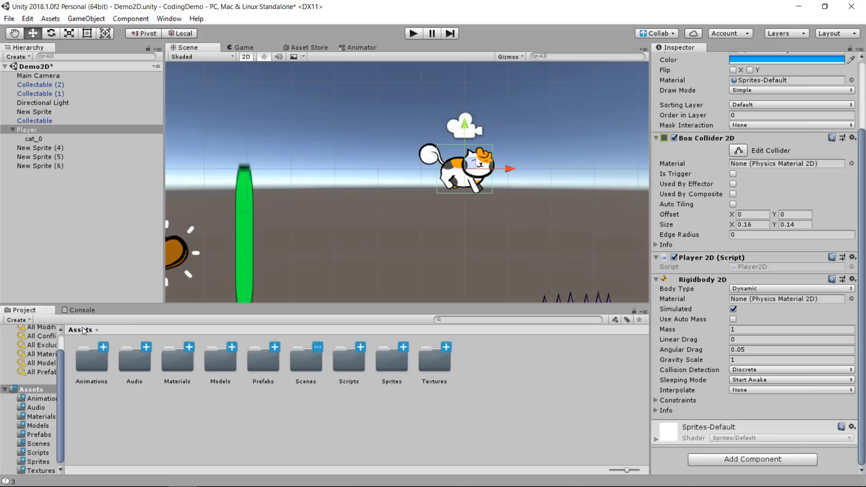
{"action": "double_click", "coordinate": [353, 363]}
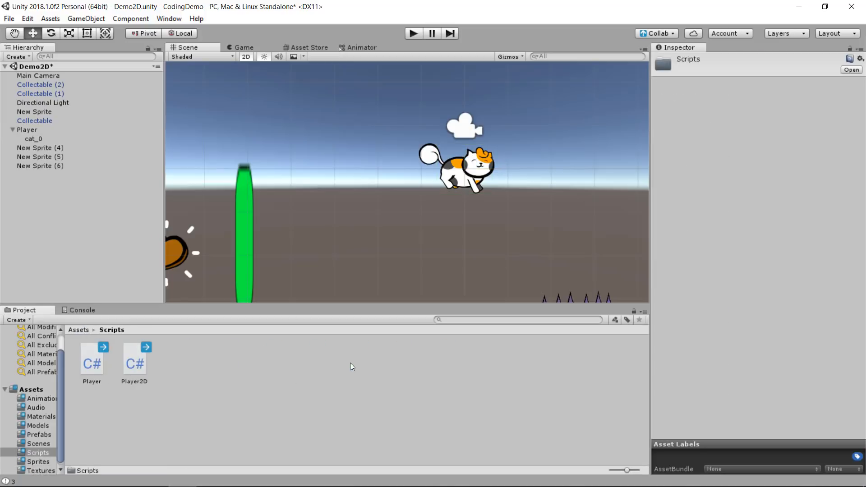
{"action": "left_click", "coordinate": [127, 364]}
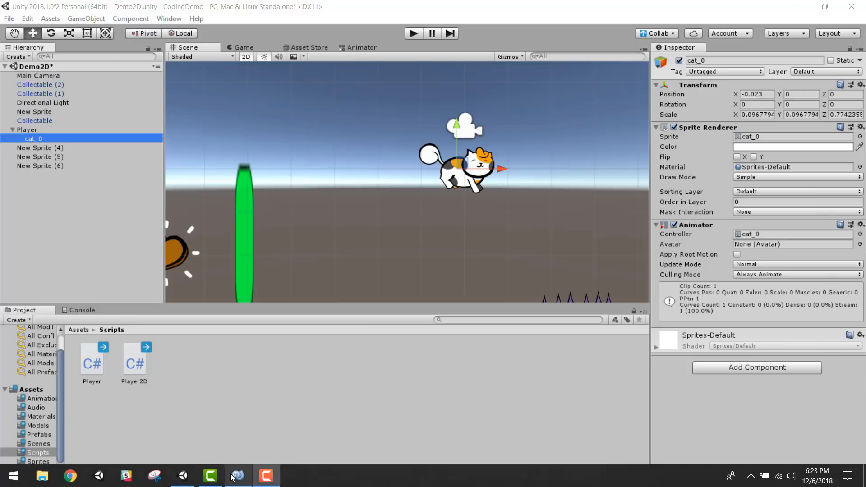
{"action": "left_click", "coordinate": [238, 478]}
{"action": "scroll", "coordinate": [254, 283], "scroll_direction": "down", "scroll_amount": 3}
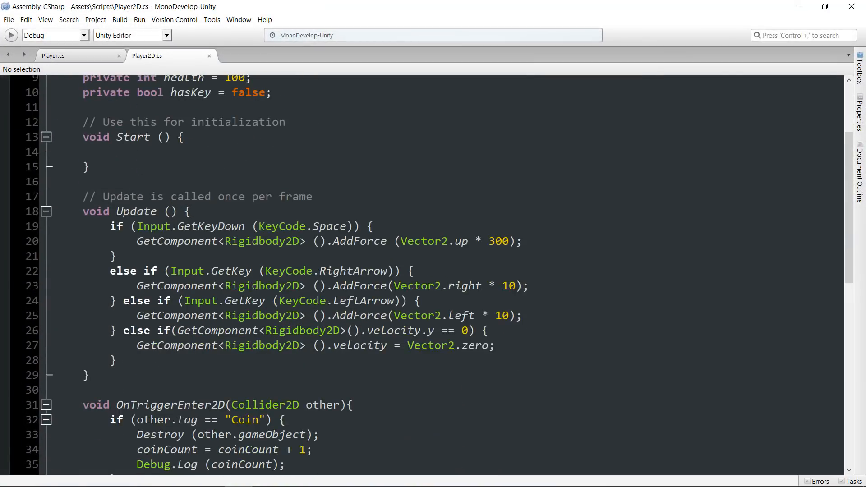
{"action": "left_click", "coordinate": [799, 6]}
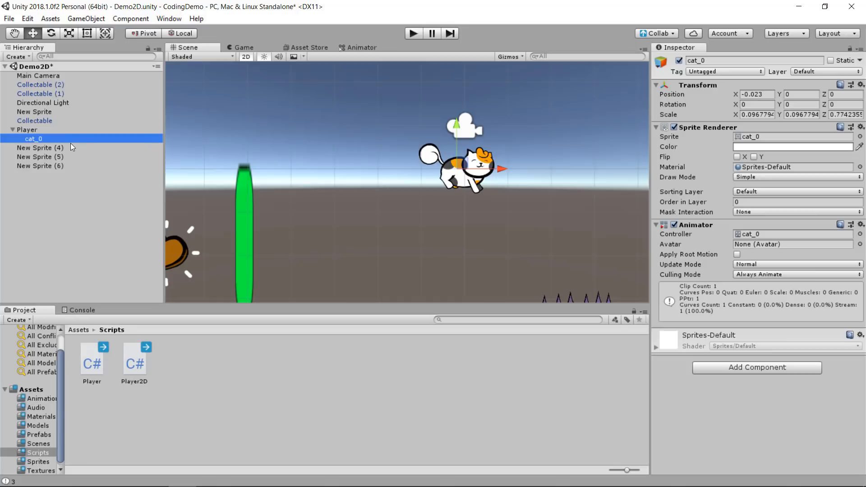
- Duplicate cat_0 under Player and mirror the copy horizontally by making its X scale negative, -0.096779
{"action": "key", "text": "ctrl+d"}
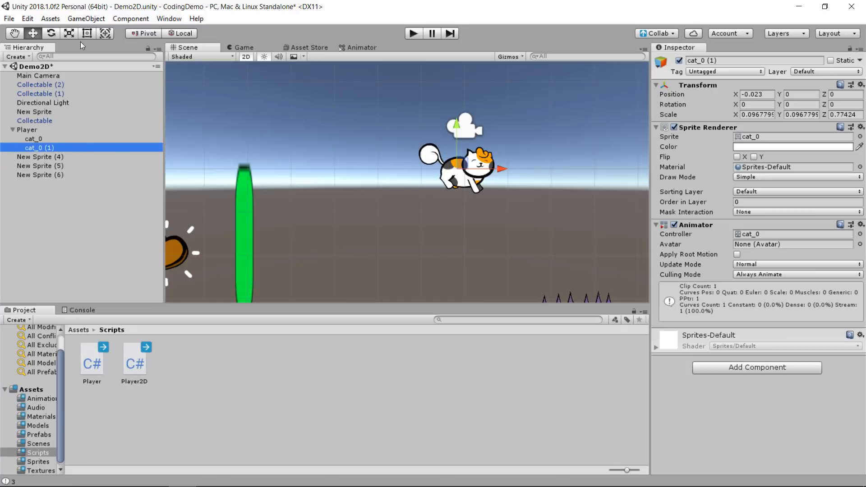
{"action": "left_click", "coordinate": [757, 115]}
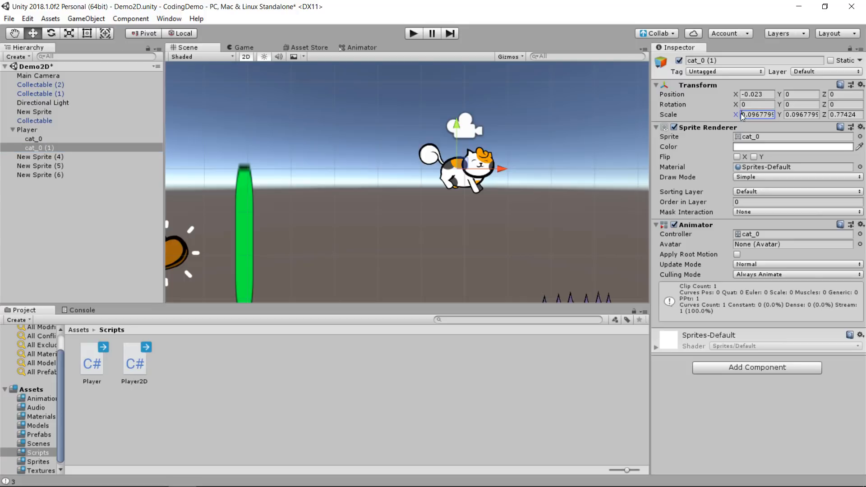
{"action": "type", "text": "-"}
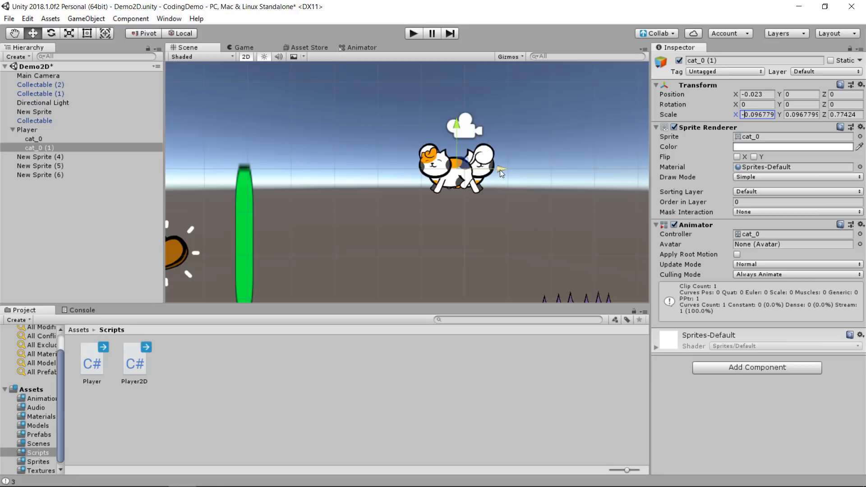
- Move the mirrored cat_0 (1) along X to 0.01 and deactivate that object
{"action": "left_click_drag", "start_coordinate": [499, 170], "coordinate": [511, 166]}
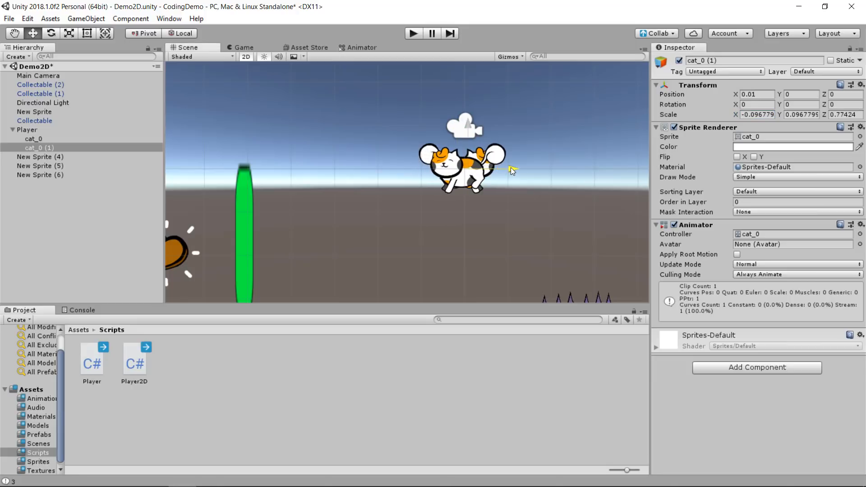
{"action": "left_click", "coordinate": [54, 141]}
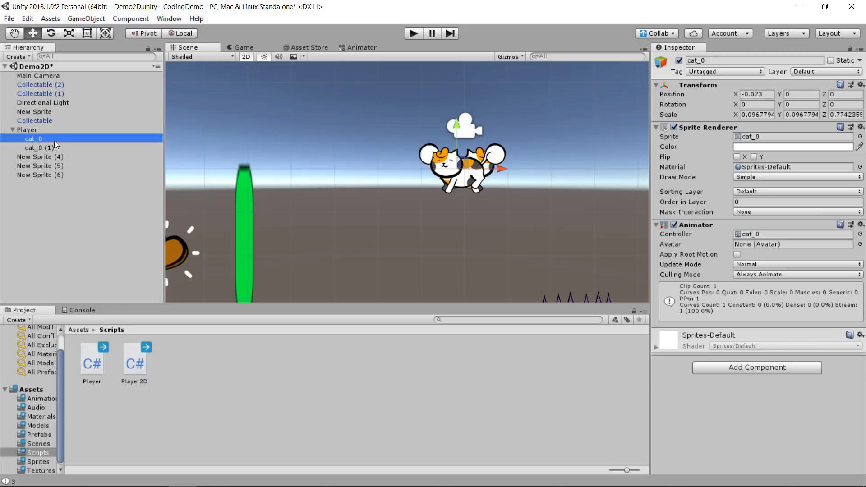
{"action": "left_click", "coordinate": [52, 147]}
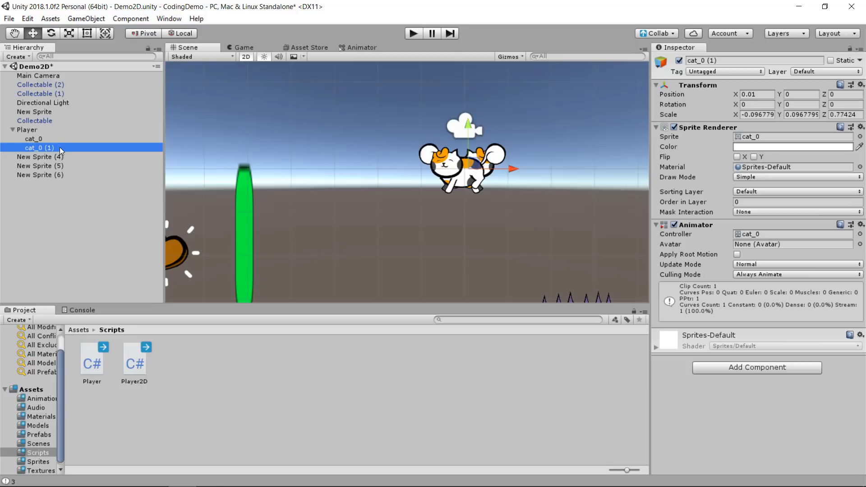
{"action": "left_click", "coordinate": [679, 61]}
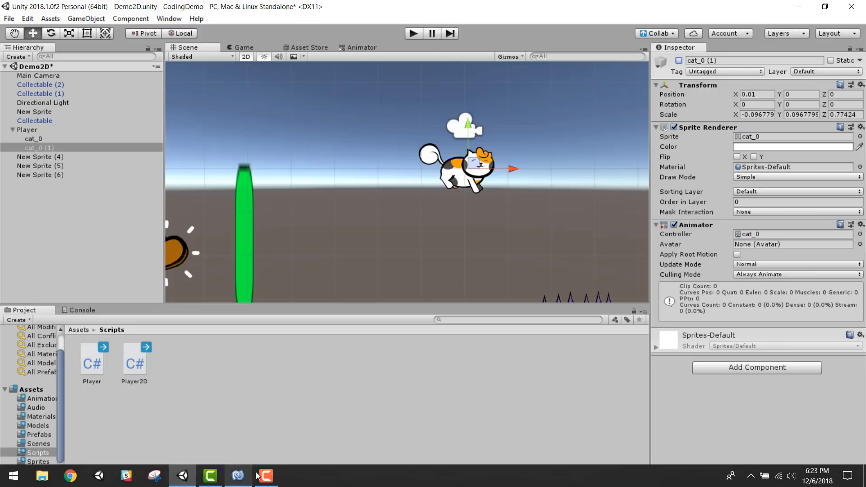
- Switch to MonoDevelop and declare public GameObject variables forwardCat and backwardCat below hasKey in Player2D.cs
{"action": "left_click", "coordinate": [238, 476]}
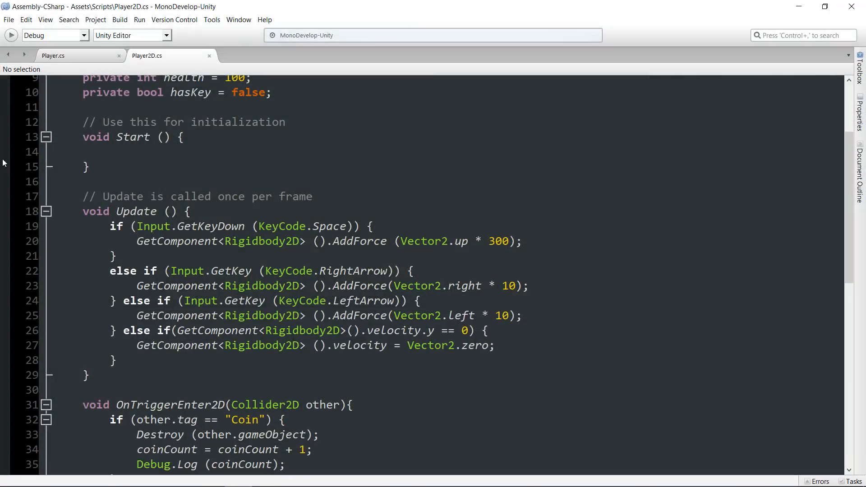
{"action": "scroll", "coordinate": [211, 166], "scroll_direction": "up", "scroll_amount": 2}
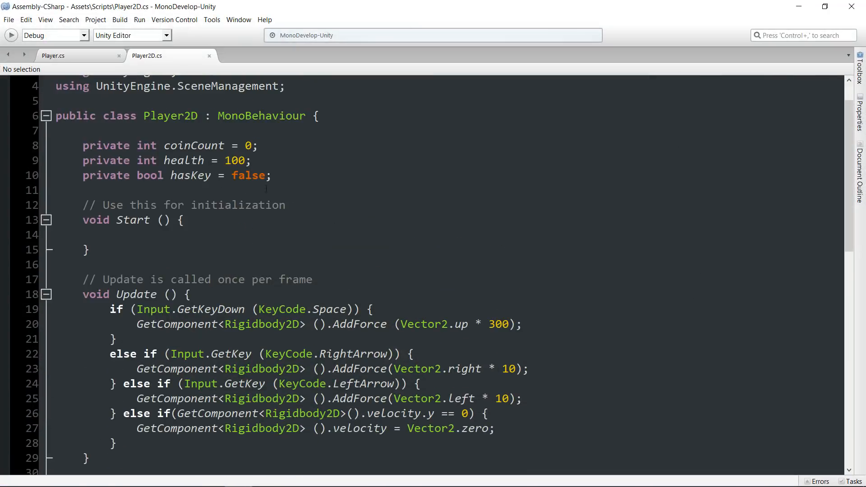
{"action": "left_click", "coordinate": [274, 176]}
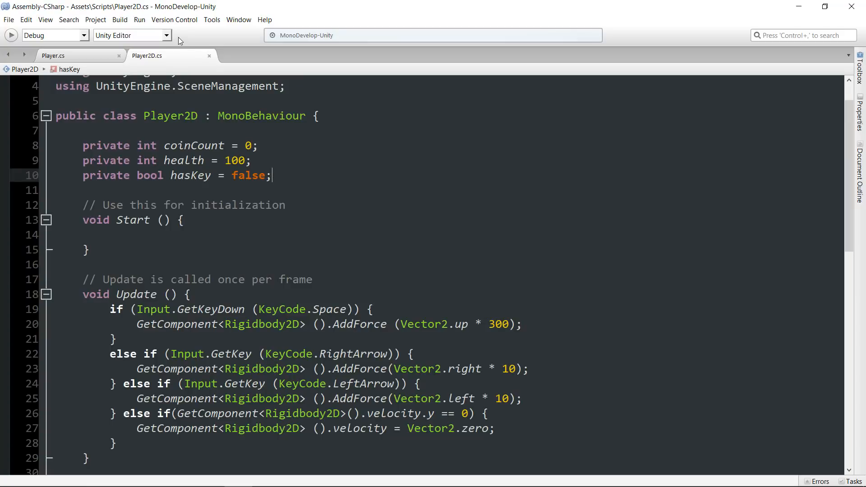
{"action": "key", "text": "Return"}
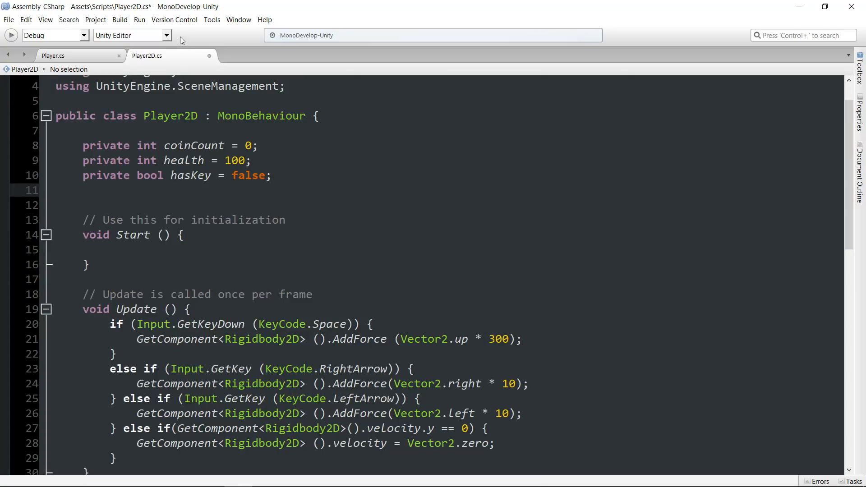
{"action": "type", "text": "public G"}
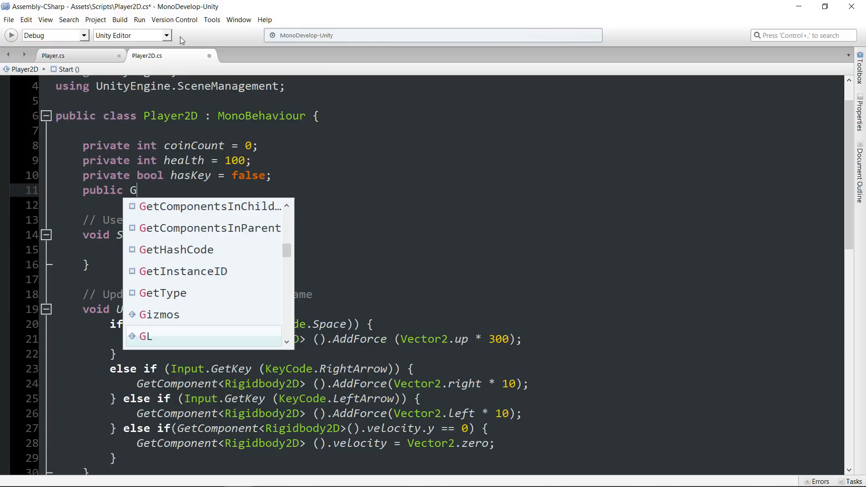
{"action": "type", "text": "ameObject"}
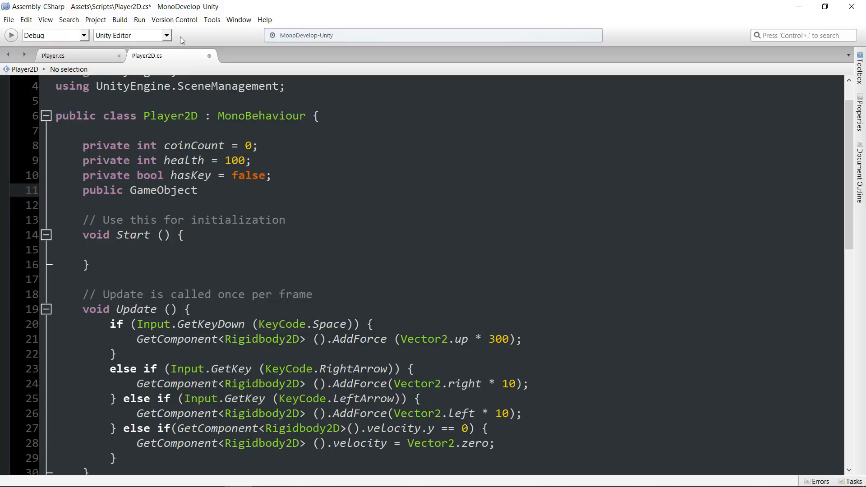
{"action": "type", "text": " forwardCat;"}
{"action": "key", "text": "Return"}
{"action": "type", "text": "public "}
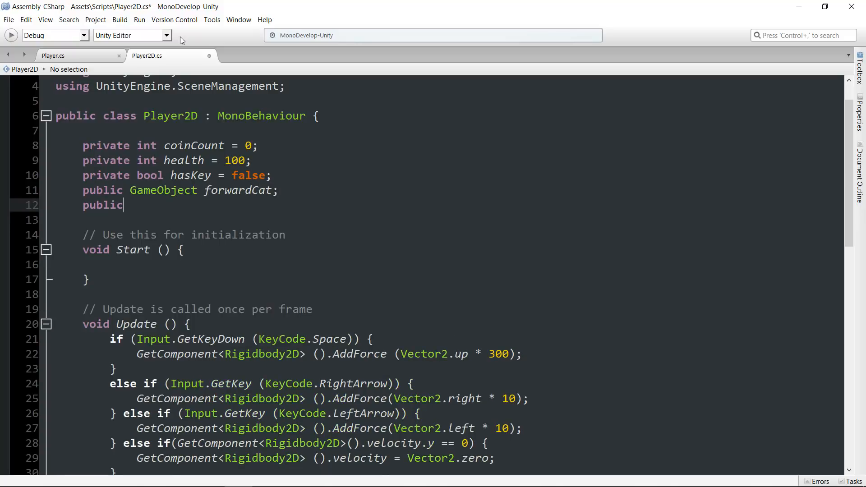
{"action": "type", "text": "GameObject b"}
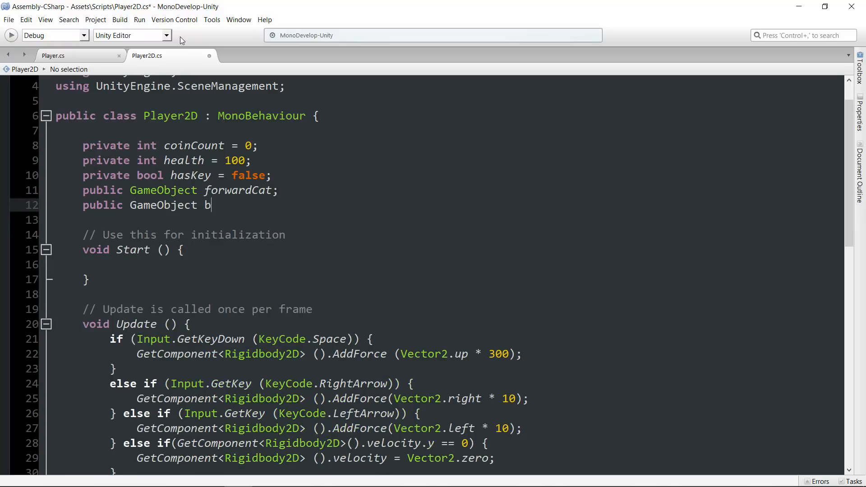
{"action": "type", "text": "ackwardCat;"}
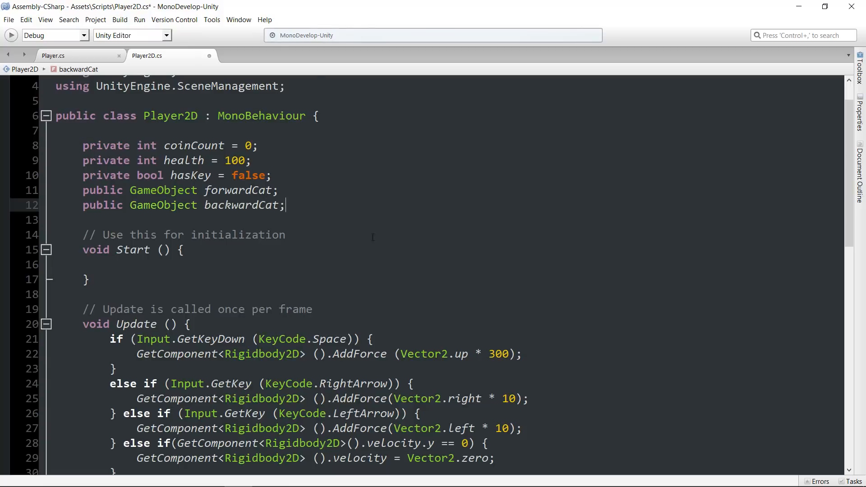
- Add a forwardCat.SetActive call after the AddForce line in the RightArrow branch of Update
{"action": "scroll", "coordinate": [377, 264], "scroll_direction": "down", "scroll_amount": 2}
{"action": "left_click", "coordinate": [538, 316]}
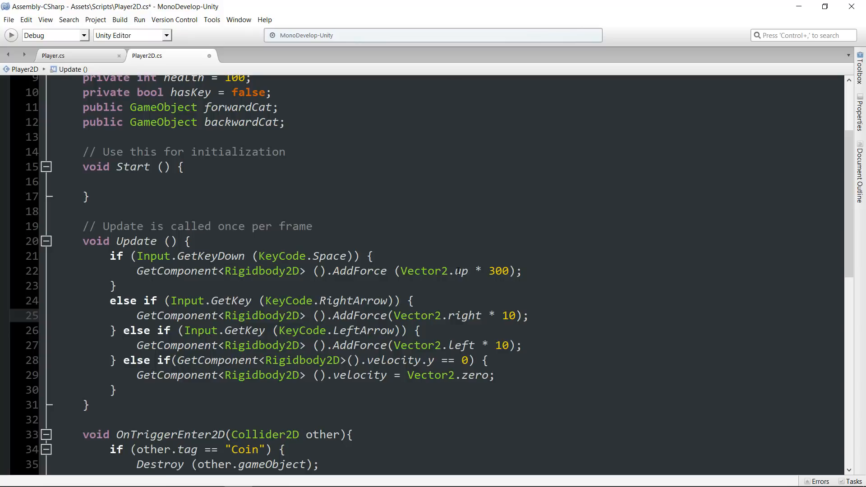
{"action": "mouse_move", "coordinate": [458, 272]}
{"action": "key", "text": "Return"}
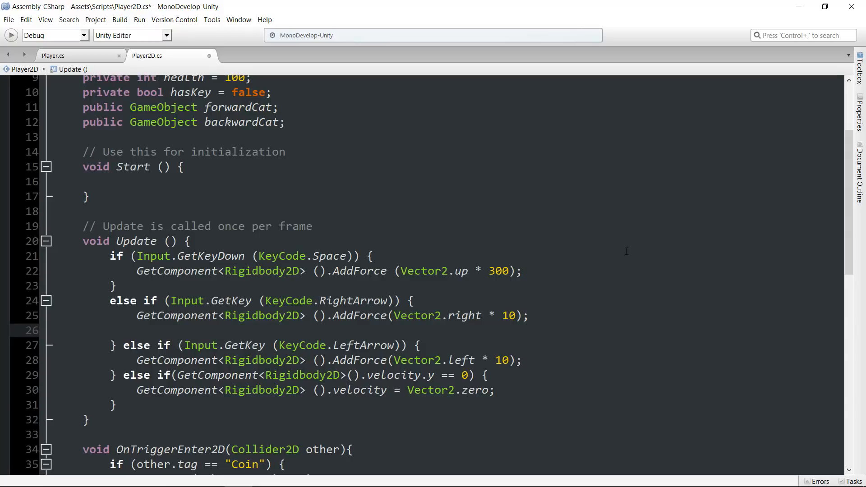
{"action": "type", "text": "forw"}
{"action": "key", "text": "Return"}
{"action": "type", "text": ".SetActive "}
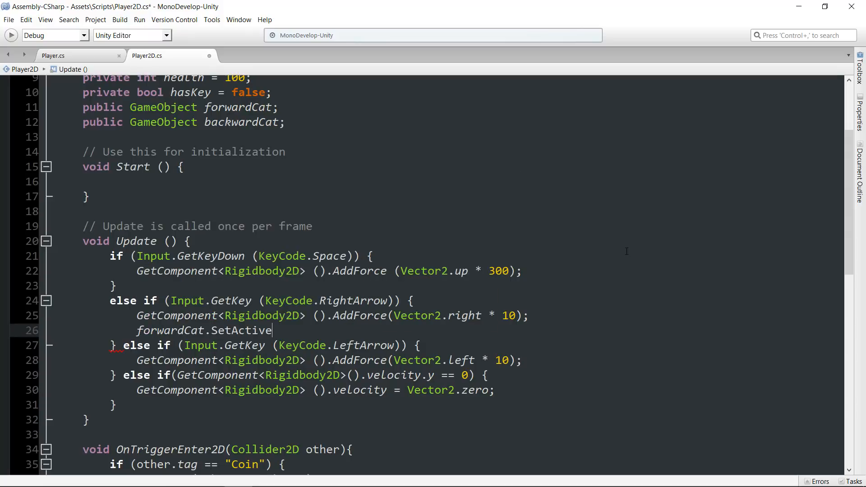
{"action": "type", "text": "("}
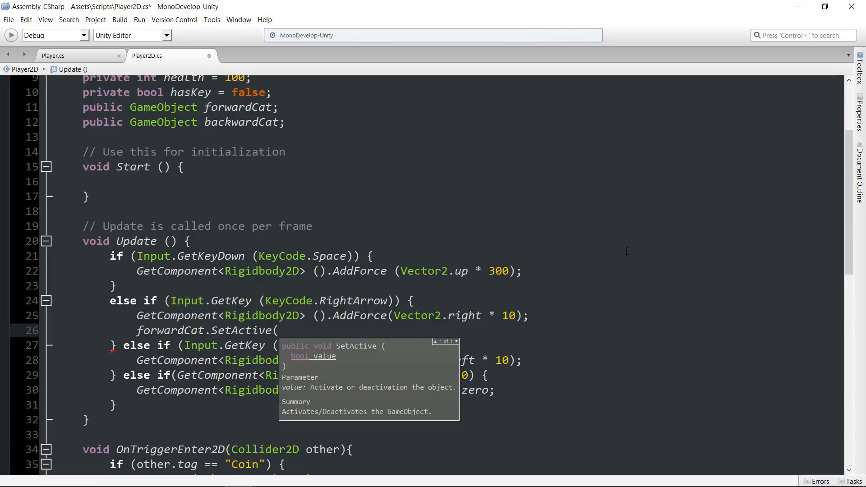
- In the RightArrow branch of Update, complete forwardCat.SetActive (true); and add backwardCat.SetActive (false); beneath it
{"action": "type", "text": "tru"}
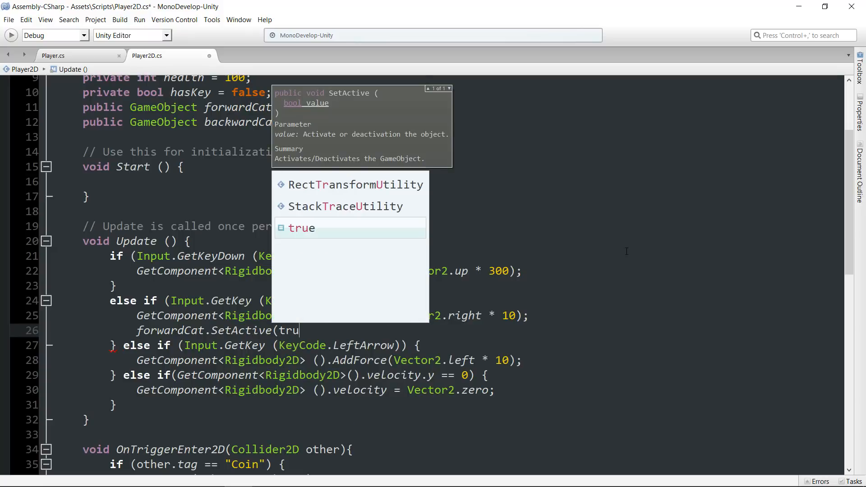
{"action": "type", "text": "e);"}
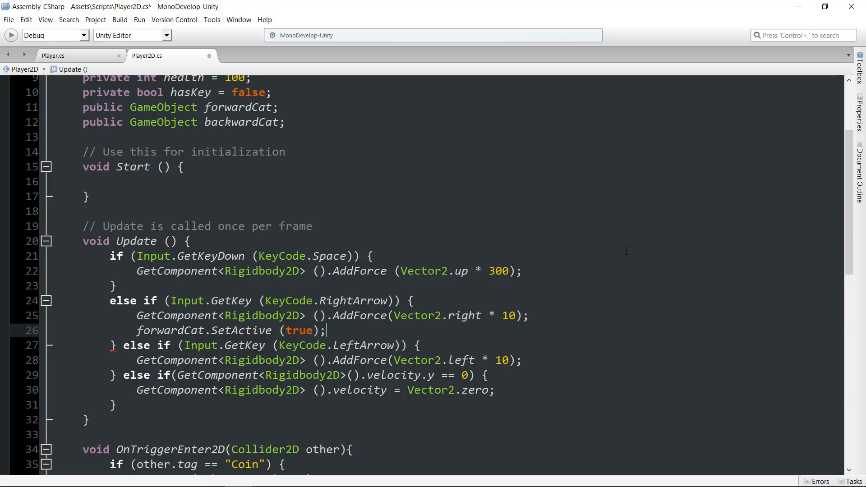
{"action": "key", "text": "Return"}
{"action": "type", "text": "back"}
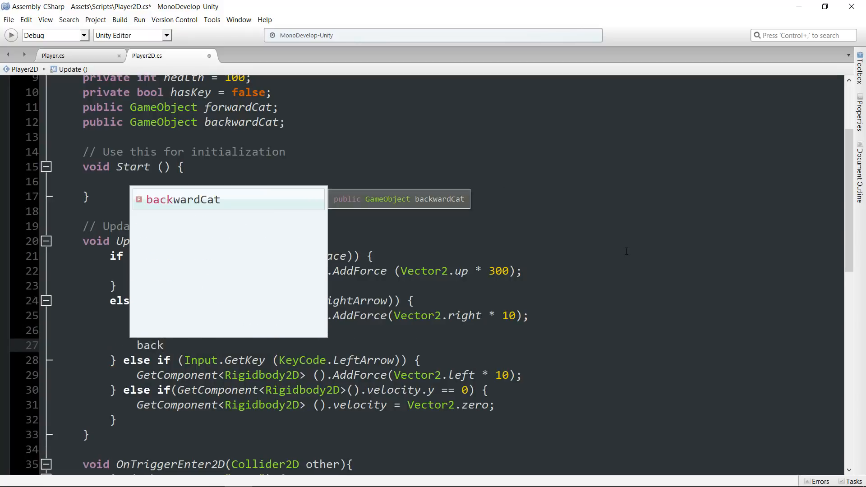
{"action": "key", "text": "Return"}
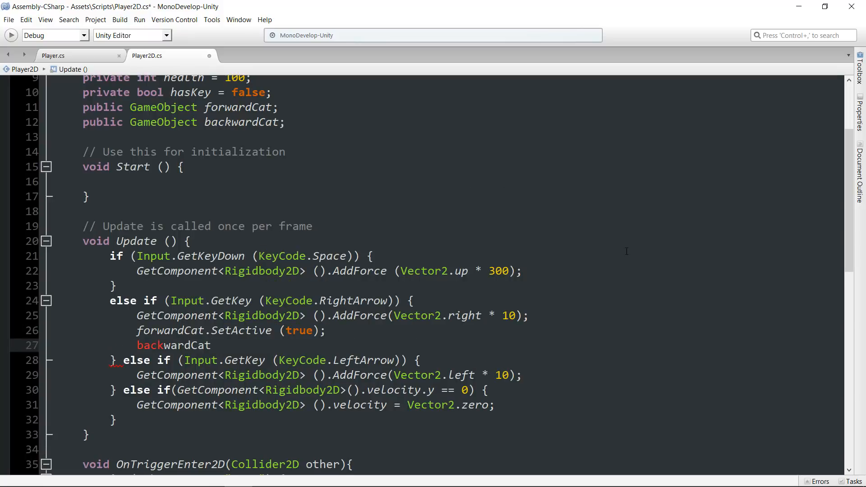
{"action": "type", "text": ".SetA"}
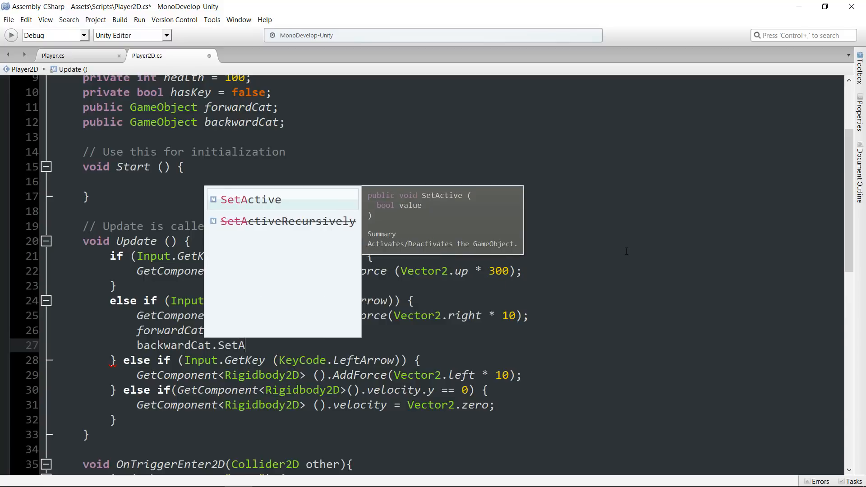
{"action": "key", "text": "Return"}
{"action": "type", "text": "(fal"}
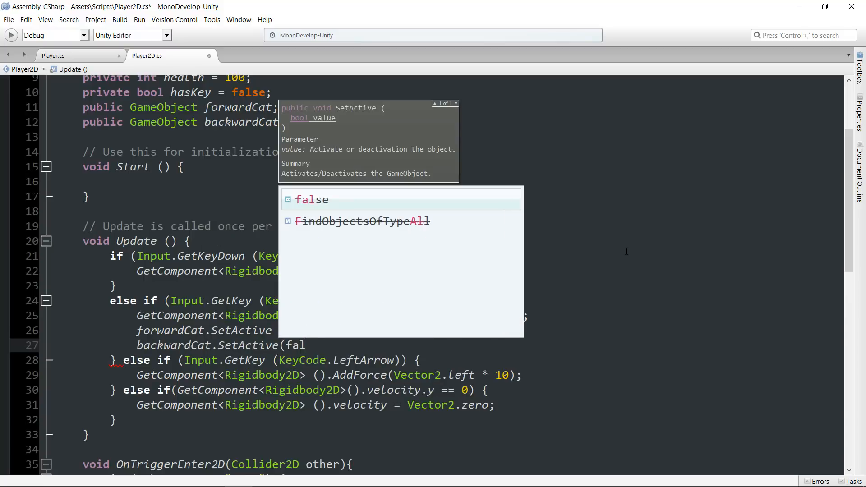
{"action": "key", "text": "Return"}
{"action": "type", "text": ");"}
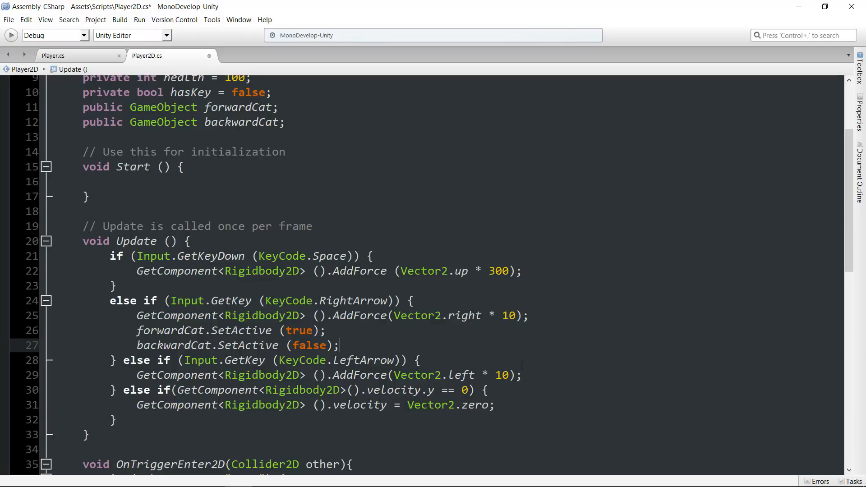
- Add backwardCat.SetActive (true); after the AddForce line in the LeftArrow branch
{"action": "left_click", "coordinate": [530, 376]}
{"action": "key", "text": "Return"}
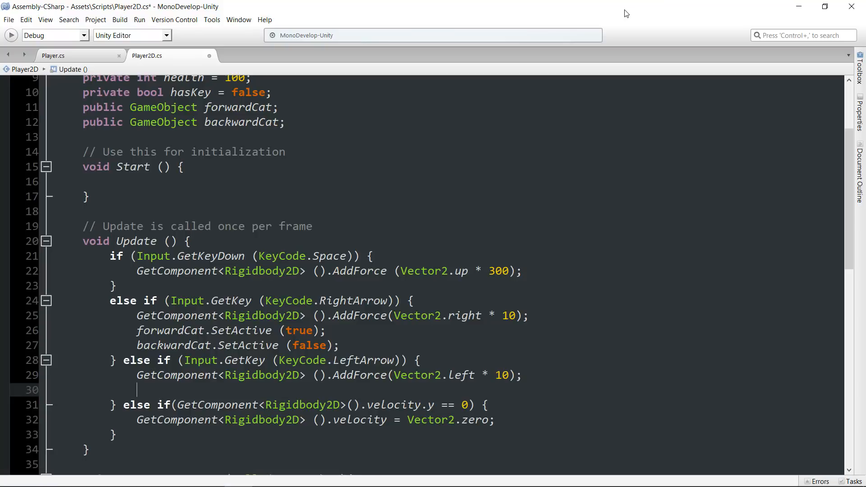
{"action": "type", "text": "backwa"}
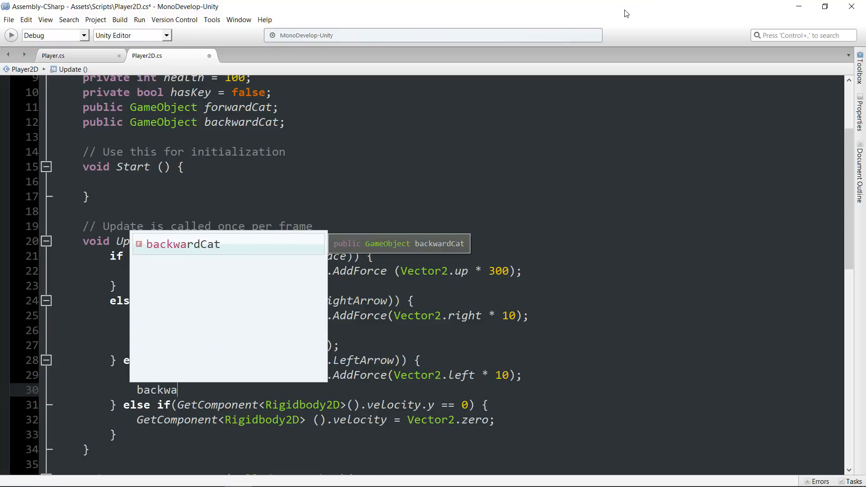
{"action": "type", "text": "rdCat.Set"}
{"action": "key", "text": "Return"}
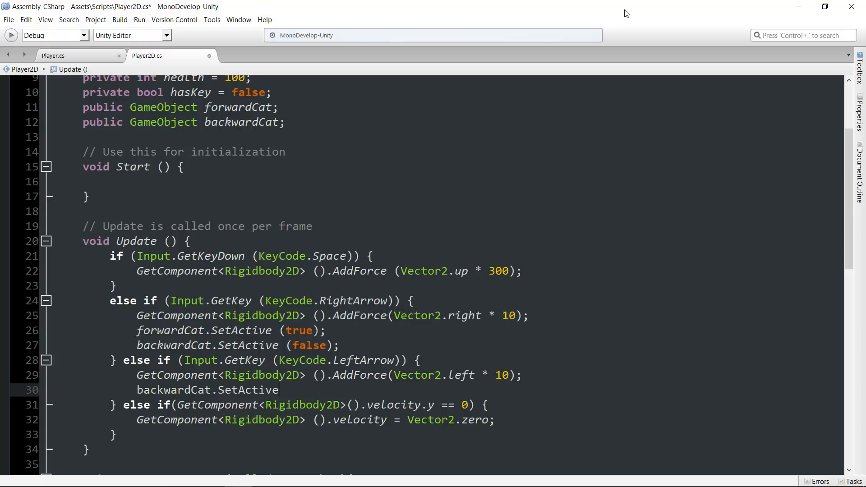
{"action": "type", "text": "(true"}
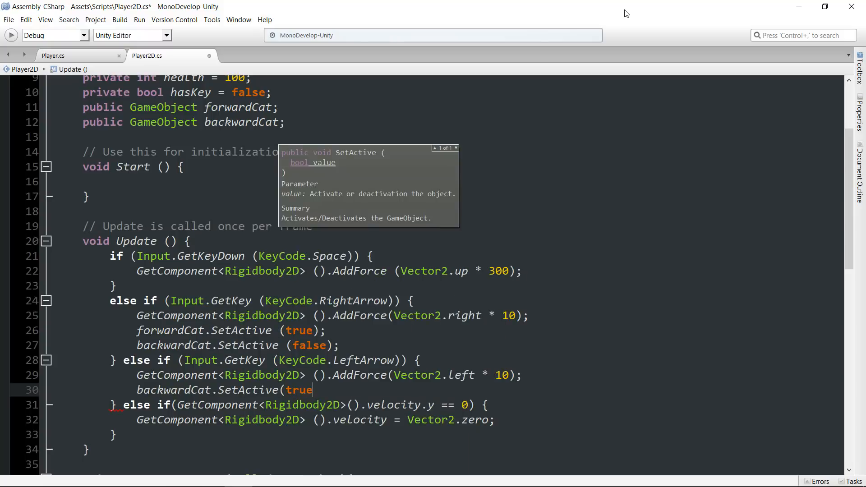
{"action": "type", "text": ");"}
- Add forwardCat.SetActive (false); as the last line of the LeftArrow branch
{"action": "key", "text": "Return"}
{"action": "type", "text": "for"}
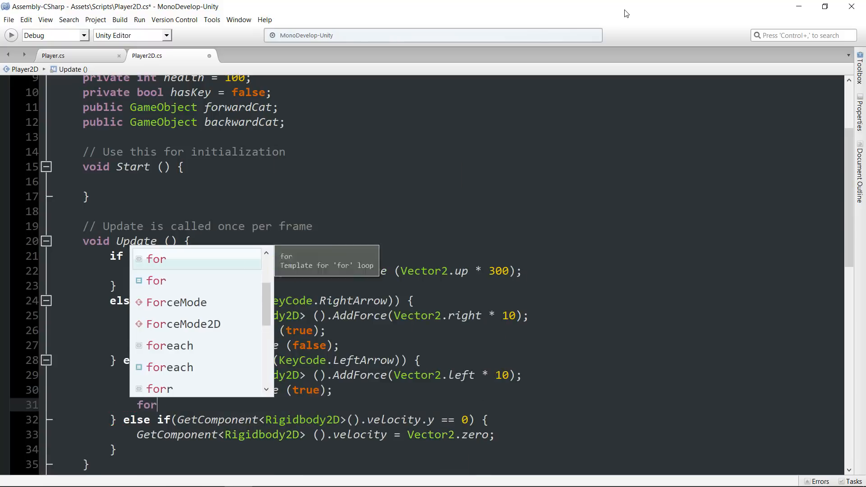
{"action": "type", "text": "wardCat.Set"}
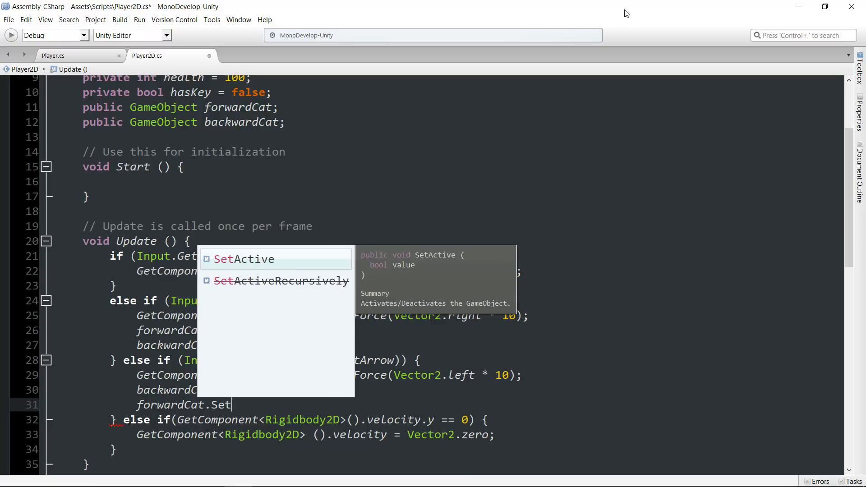
{"action": "key", "text": "Return"}
{"action": "type", "text": "("}
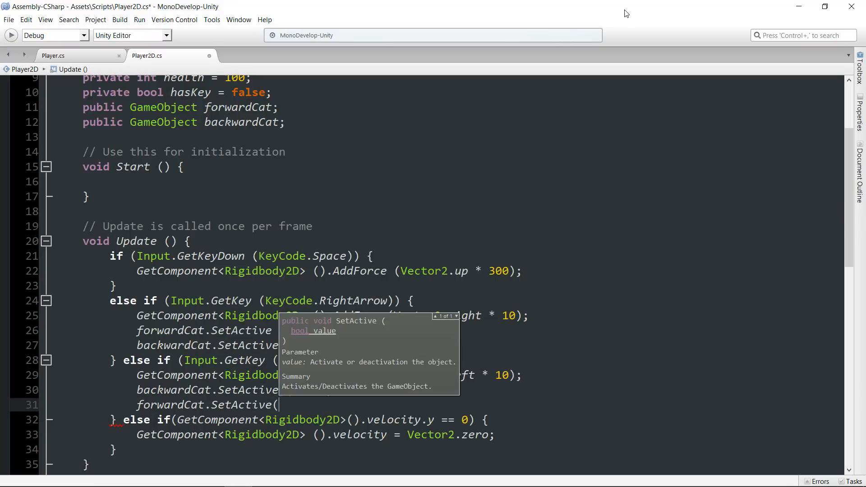
{"action": "type", "text": "false);"}
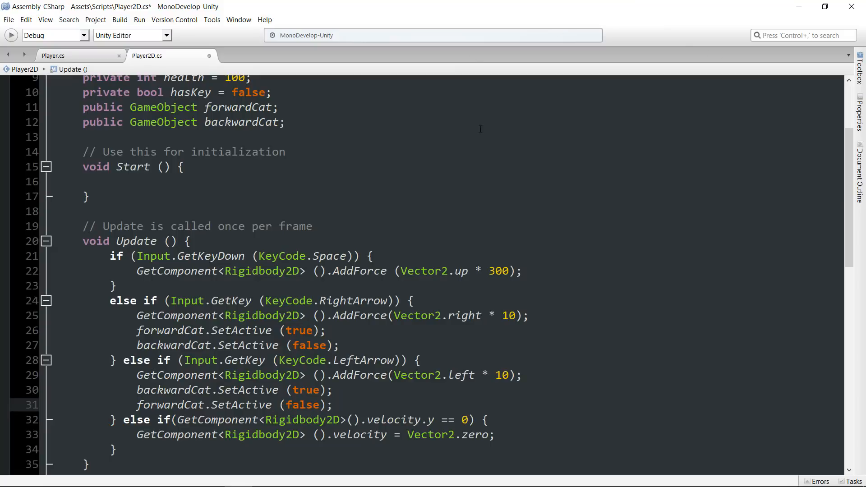
- Switch to Unity and toggle the cat_0 (1) object active and inactive a few times, leaving it inactive
{"action": "key", "text": "XF86TouchpadToggle"}
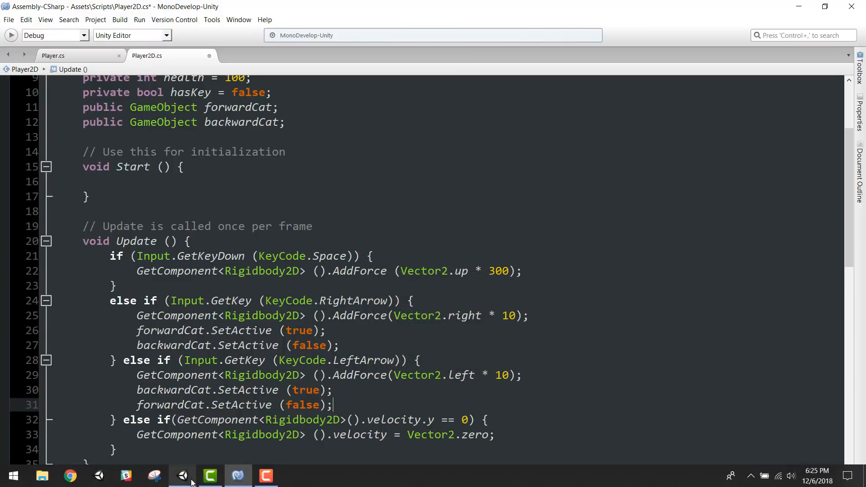
{"action": "left_click", "coordinate": [188, 478]}
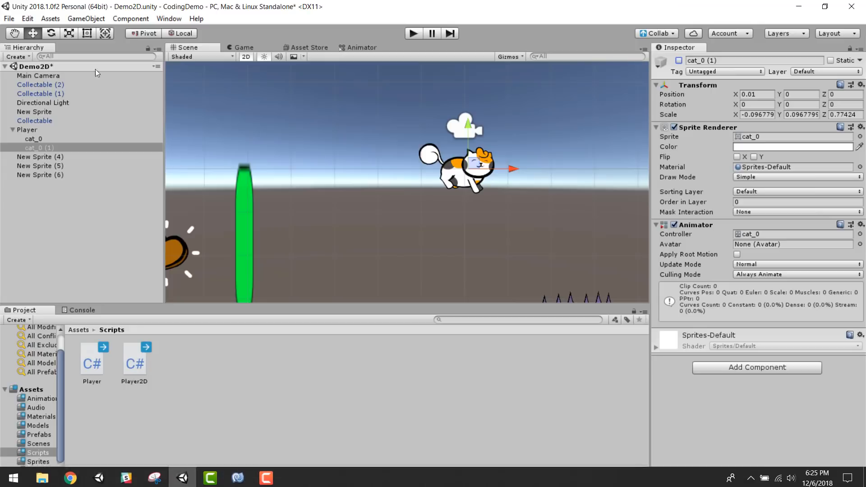
{"action": "left_click", "coordinate": [679, 61]}
{"action": "left_click", "coordinate": [679, 61]}
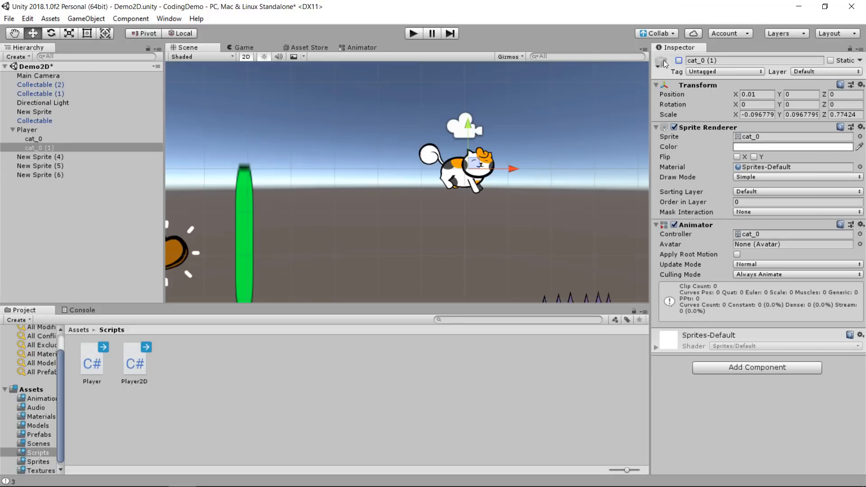
{"action": "left_click", "coordinate": [679, 61]}
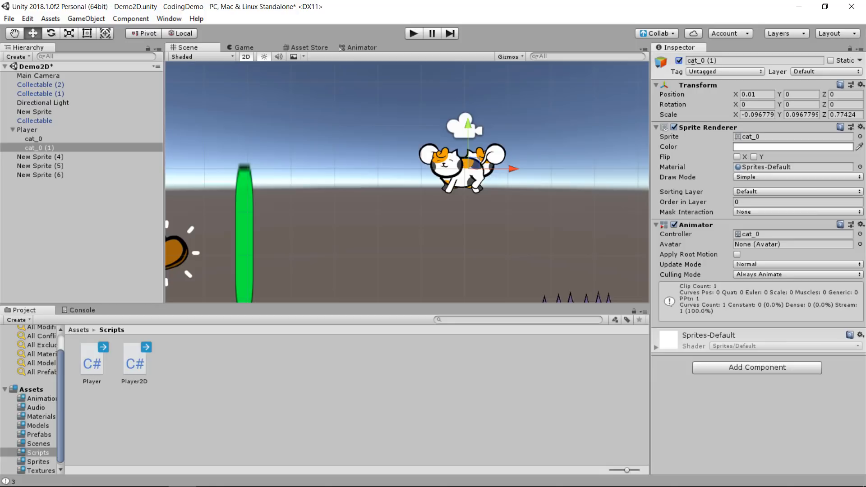
{"action": "left_click", "coordinate": [679, 61]}
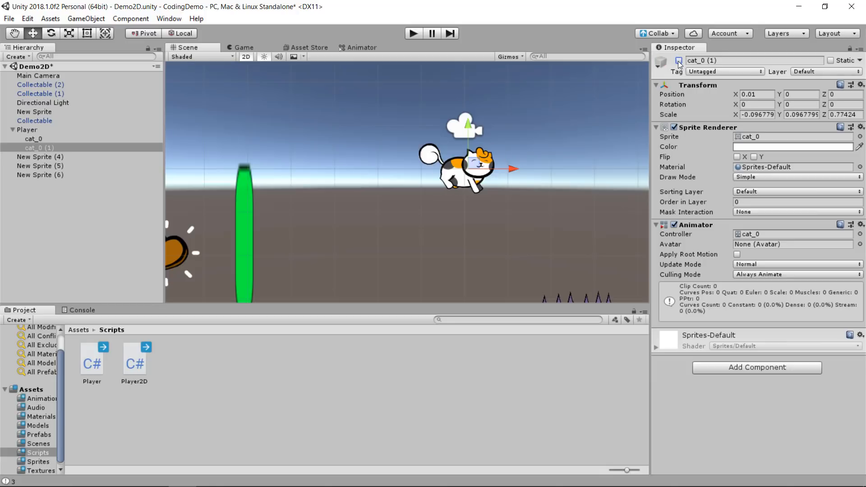
{"action": "left_click", "coordinate": [679, 61]}
{"action": "left_click", "coordinate": [679, 61]}
- Select the Player object to check its script component, save Player2D.cs in MonoDevelop and return to Unity
{"action": "left_click", "coordinate": [50, 131]}
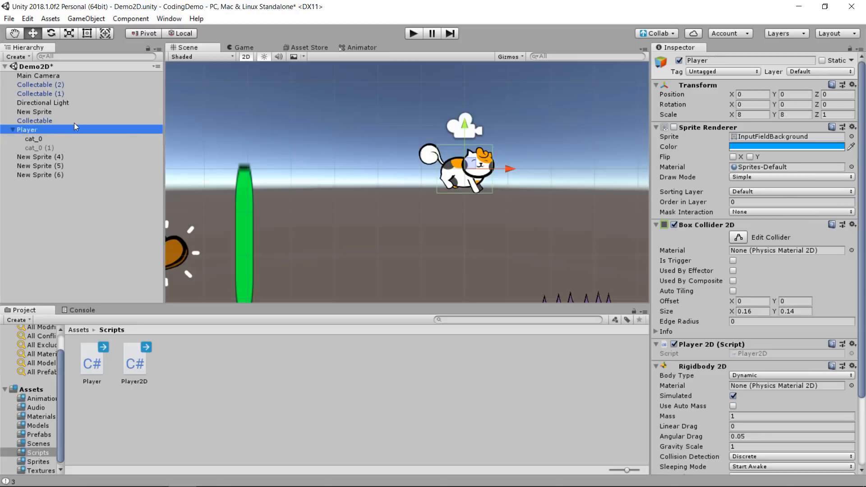
{"action": "scroll", "coordinate": [792, 158], "scroll_direction": "down", "scroll_amount": 4}
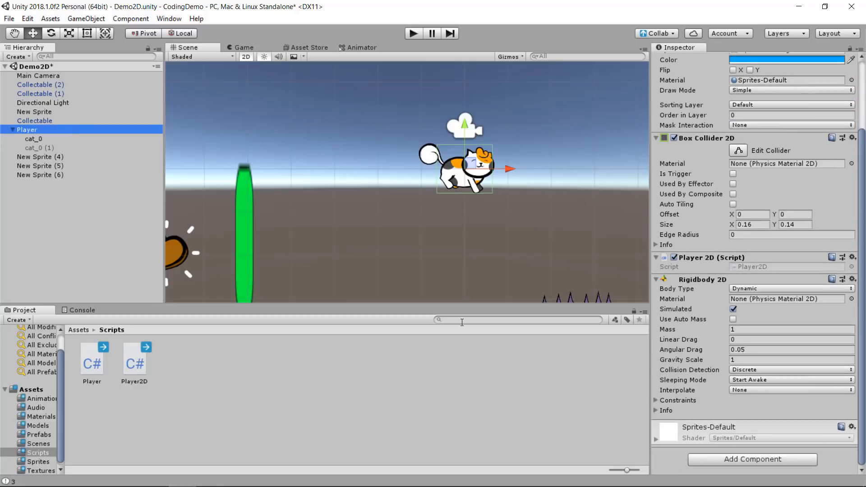
{"action": "left_click", "coordinate": [238, 476]}
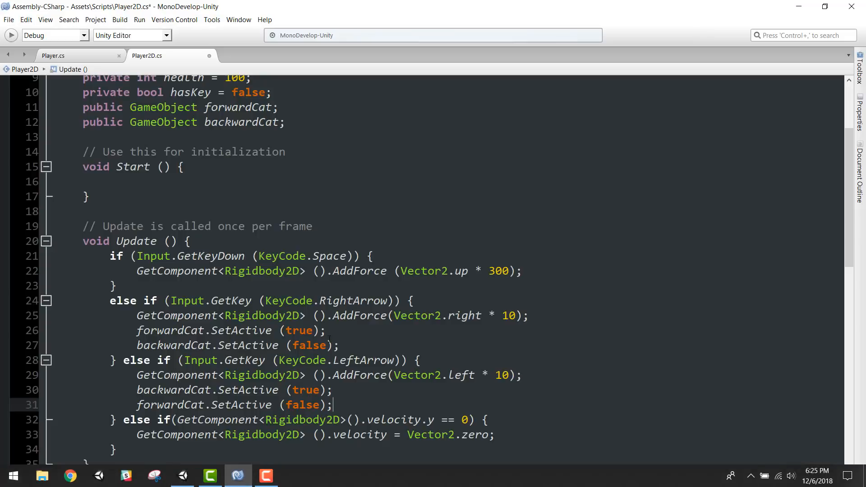
{"action": "key", "text": "ctrl+s"}
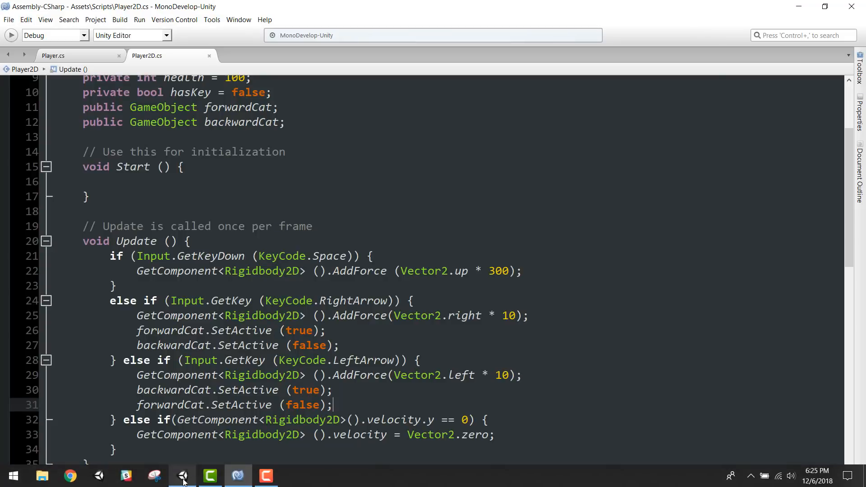
{"action": "left_click", "coordinate": [183, 479]}
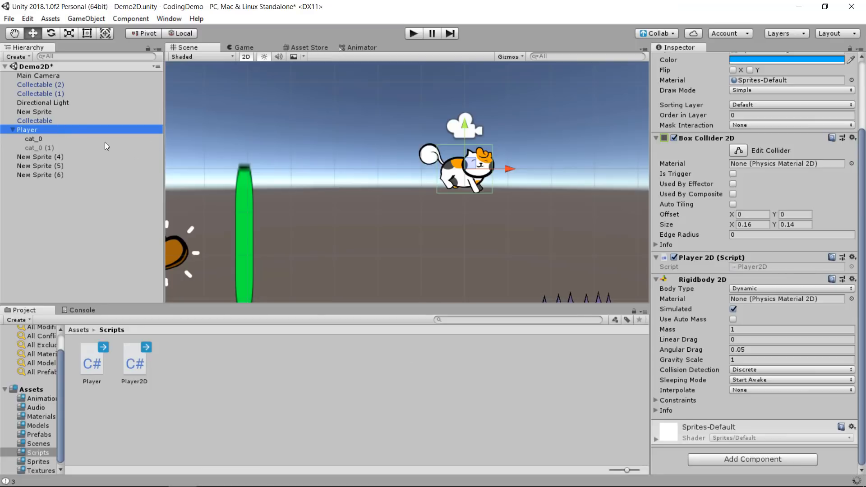
- On Player's Player 2D script, assign cat_0 as Forward Cat and cat_0 (1) as Backward Cat
{"action": "left_click", "coordinate": [106, 130]}
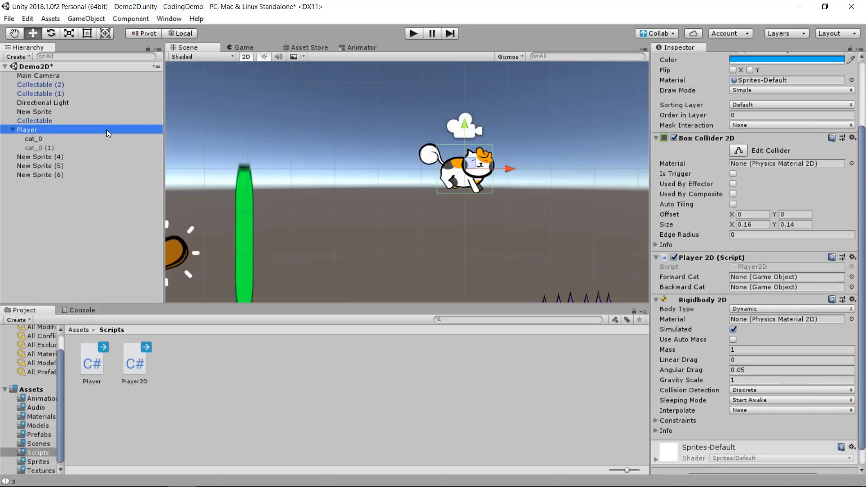
{"action": "left_click", "coordinate": [75, 155]}
{"action": "left_click", "coordinate": [69, 135]}
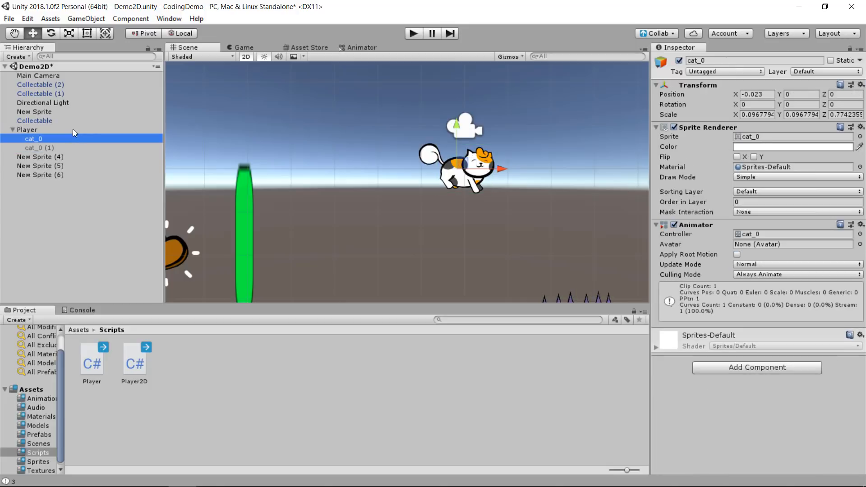
{"action": "left_click", "coordinate": [72, 130]}
{"action": "scroll", "coordinate": [746, 339], "scroll_direction": "down", "scroll_amount": 3}
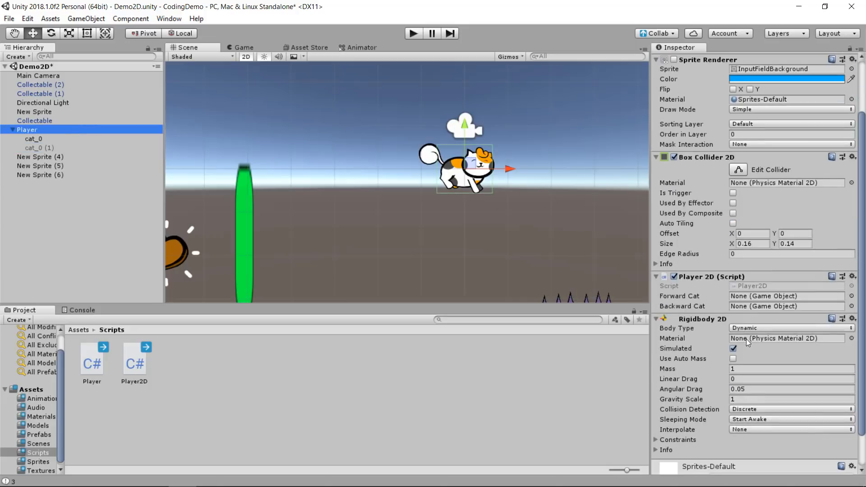
{"action": "left_click", "coordinate": [680, 298]}
{"action": "left_click", "coordinate": [679, 306]}
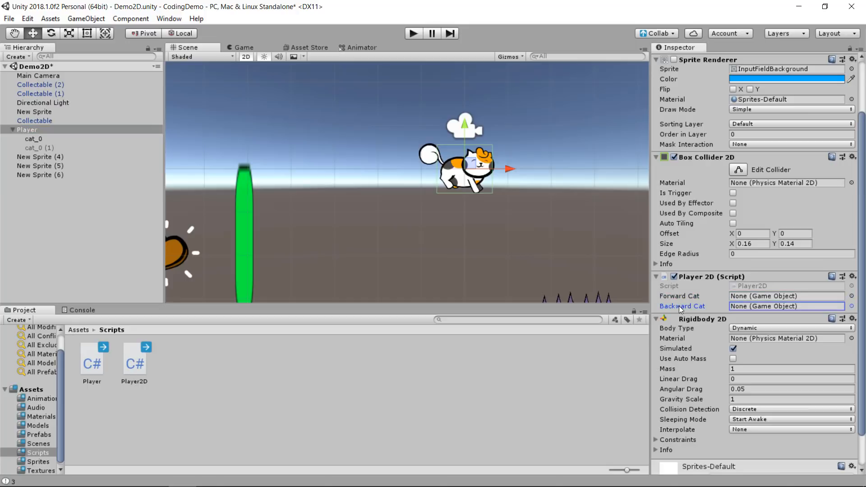
{"action": "left_click_drag", "start_coordinate": [32, 139], "coordinate": [788, 296]}
{"action": "left_click_drag", "start_coordinate": [39, 148], "coordinate": [786, 308]}
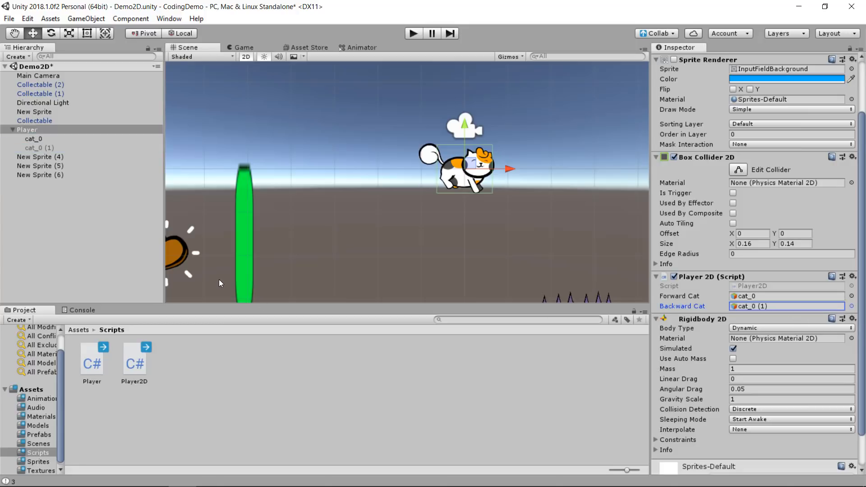
- Run the game and test the cat's facing by moving it left and right and jumping
{"action": "left_click", "coordinate": [98, 256]}
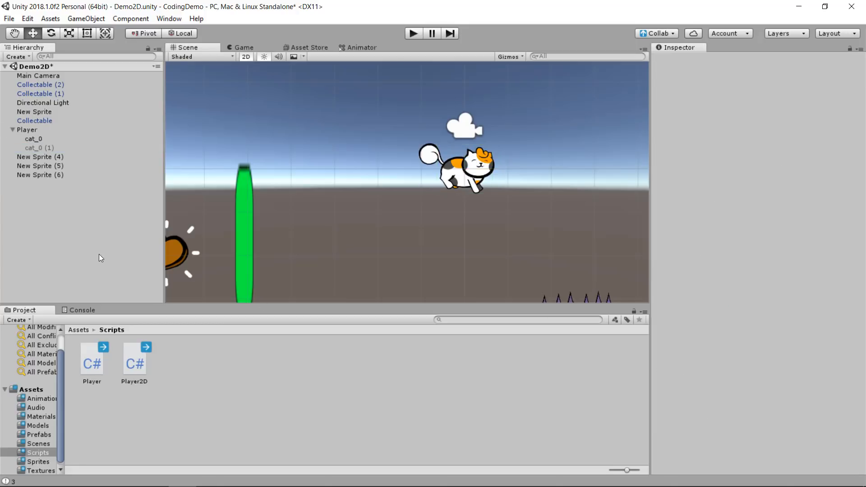
{"action": "left_click", "coordinate": [408, 33]}
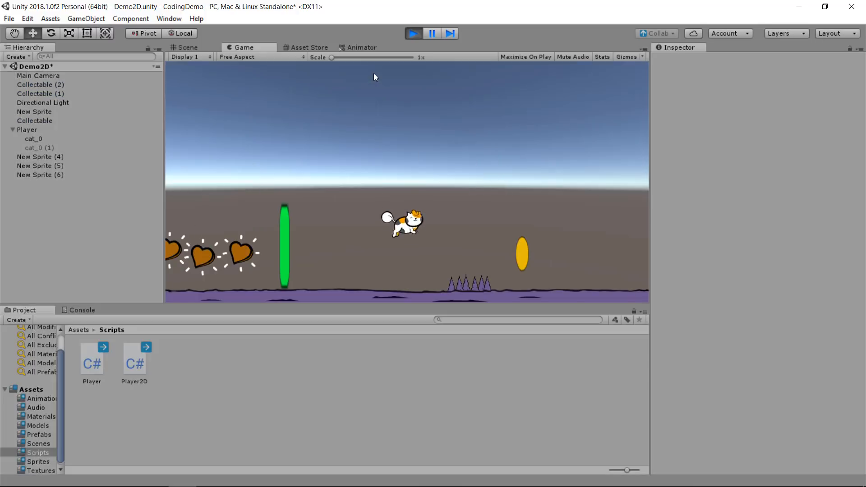
{"action": "key", "text": "Left"}
{"action": "key", "text": "Right"}
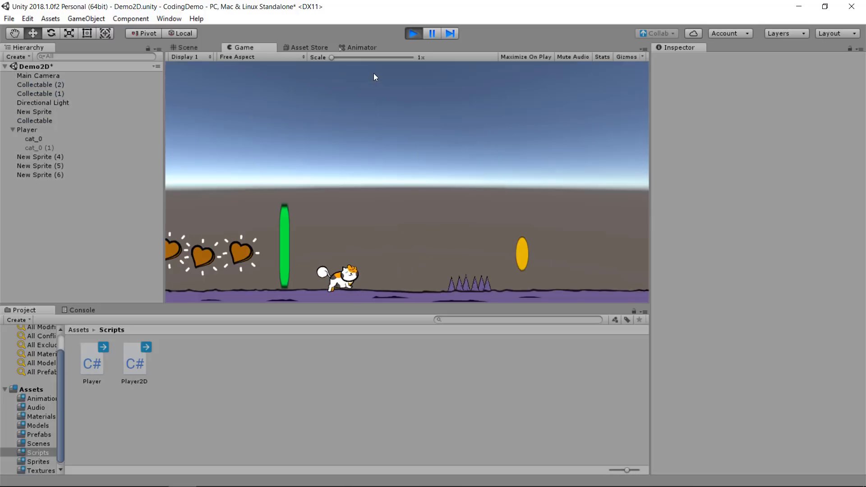
{"action": "key", "text": "Left"}
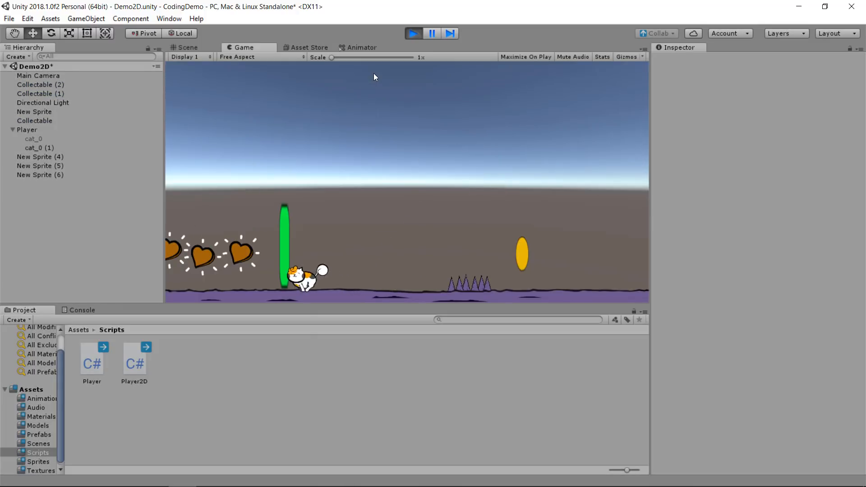
{"action": "key", "text": "Right"}
{"action": "key", "text": "space"}
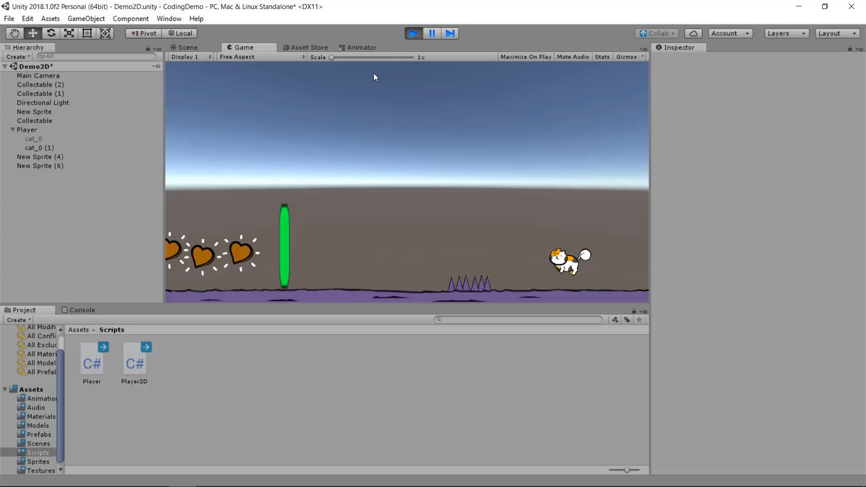
- Continue testing the cat's facing by moving it both ways, jumping and collecting the hearts, and stop the game
{"action": "key", "text": "Left"}
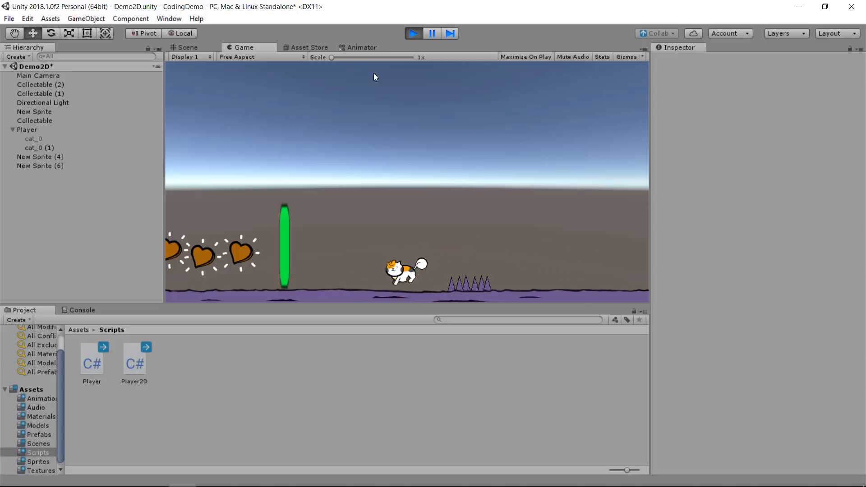
{"action": "key", "text": "Left"}
{"action": "key", "text": "space"}
{"action": "key", "text": "Right"}
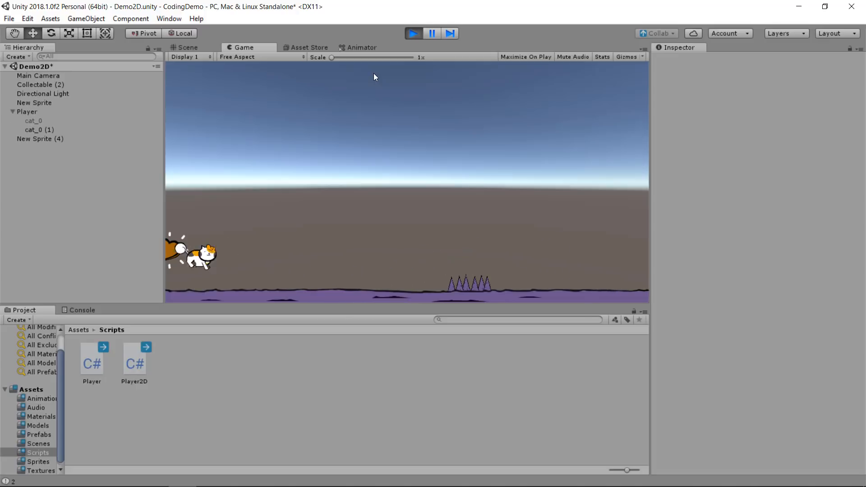
{"action": "key", "text": "Left"}
{"action": "key", "text": "Right"}
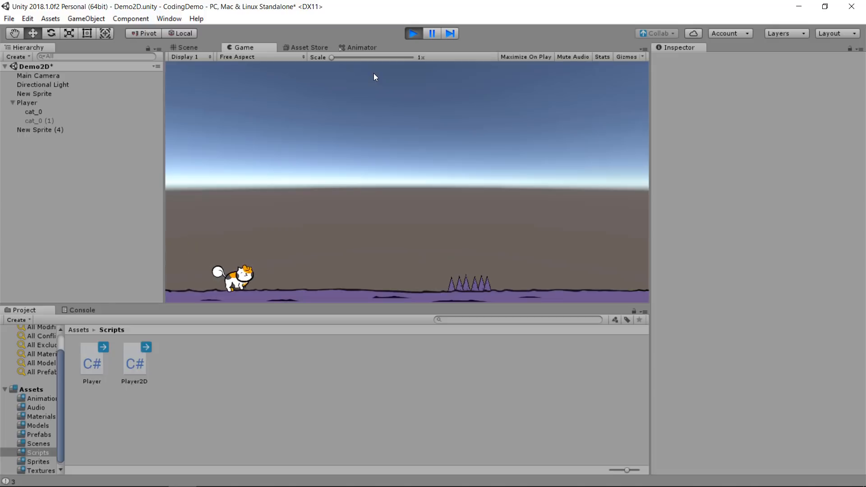
{"action": "key", "text": "space"}
{"action": "key", "text": "Right"}
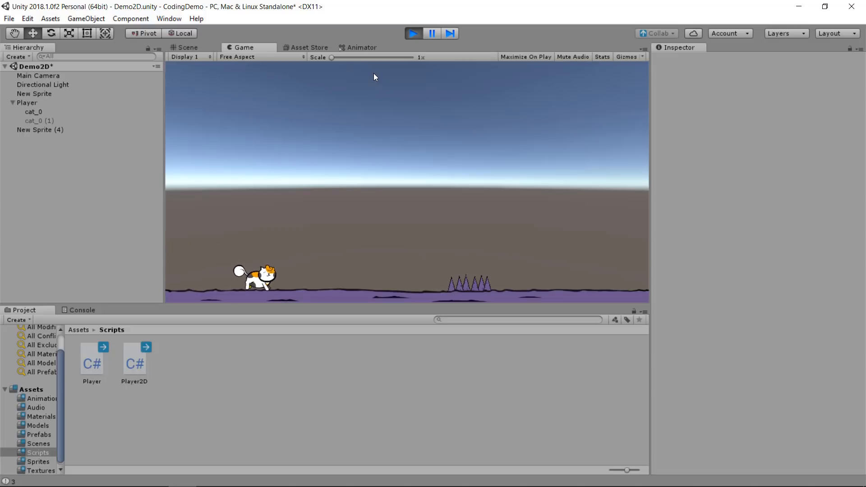
{"action": "key", "text": "space"}
{"action": "key", "text": "Right"}
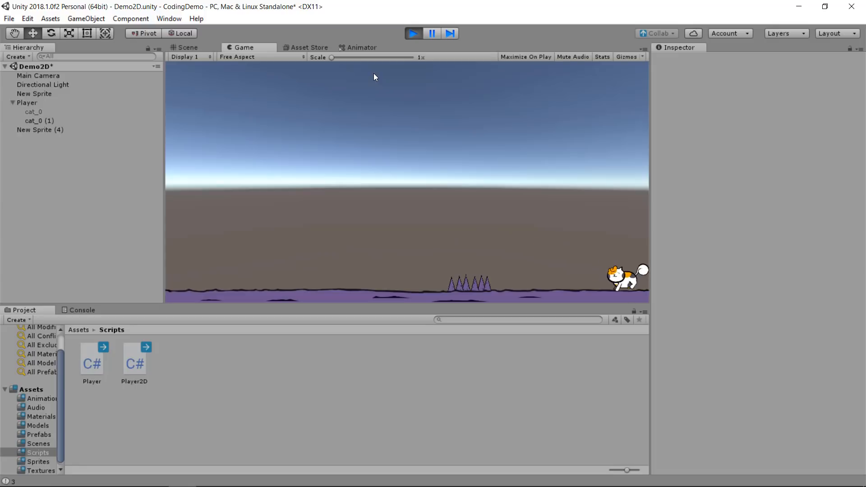
{"action": "left_click", "coordinate": [408, 32]}
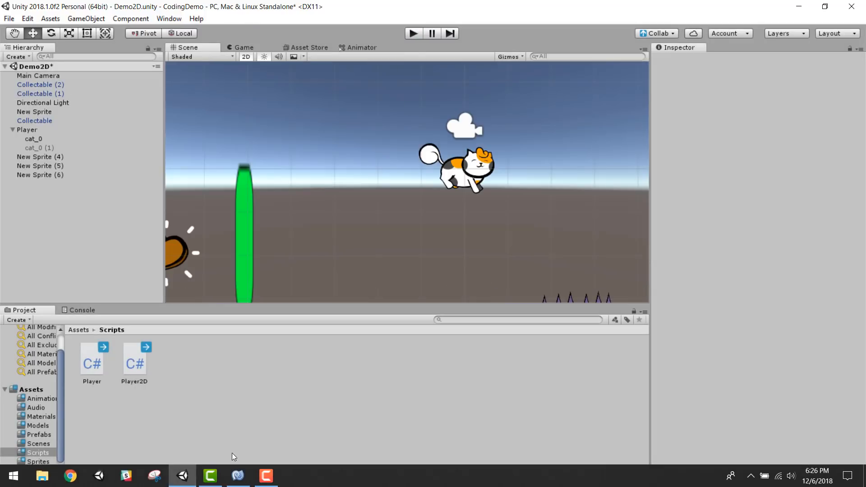
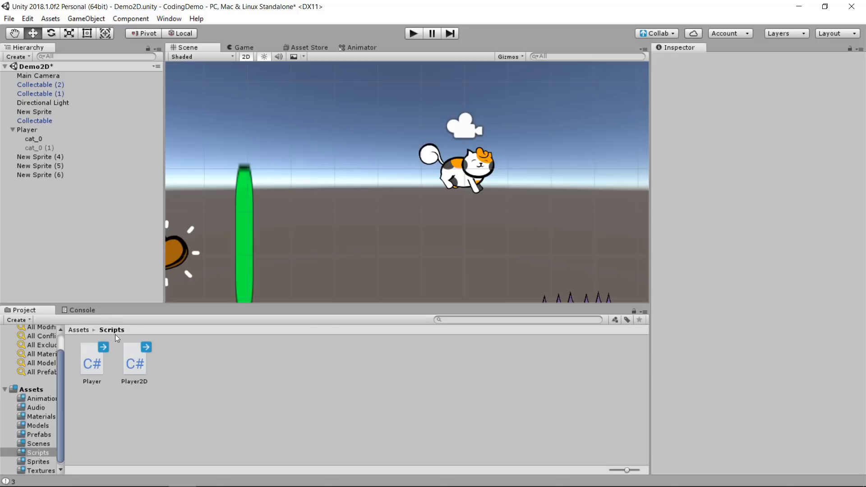
- Save the Demo2D scene and open the CodingDemo scene from the Scenes folder
{"action": "key", "text": "ctrl+s"}
{"action": "mouse_move", "coordinate": [276, 474]}
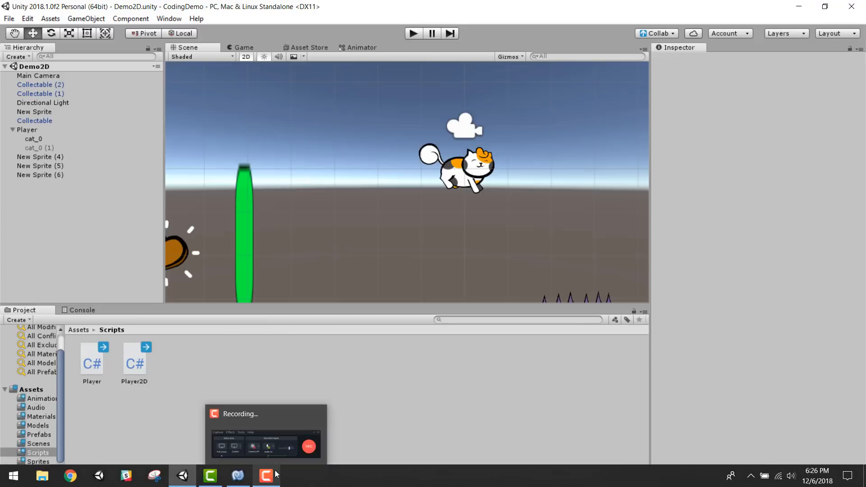
{"action": "left_click", "coordinate": [74, 329]}
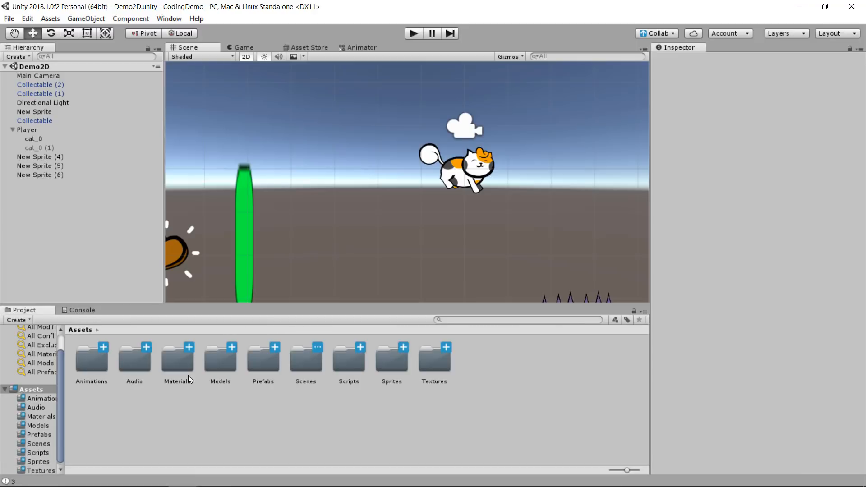
{"action": "double_click", "coordinate": [311, 367]}
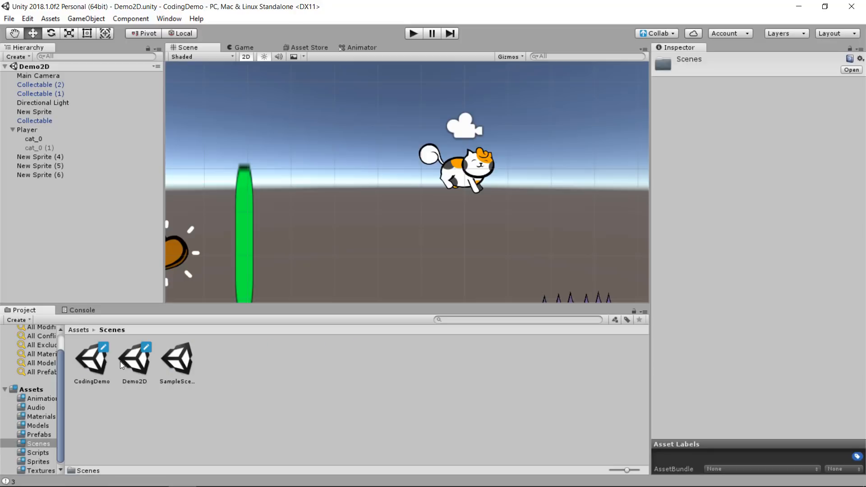
{"action": "double_click", "coordinate": [92, 363]}
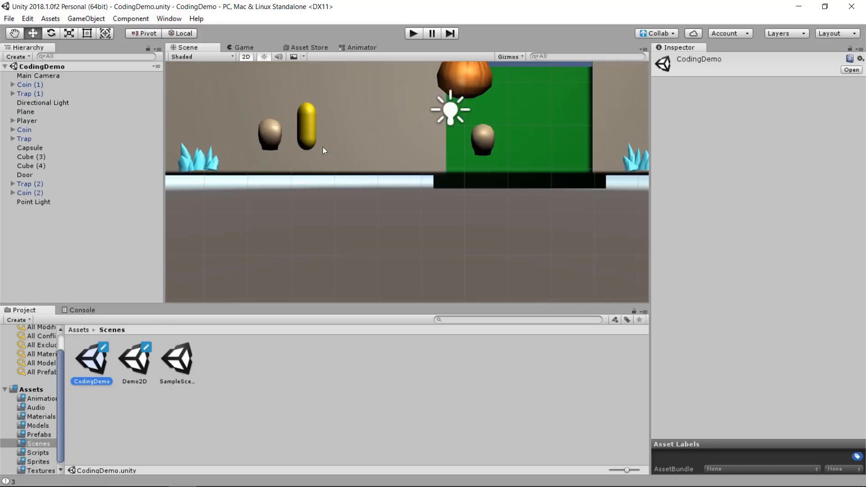
- Turn off 2D mode in the Scene view to show the CodingDemo scene in 3D from above
{"action": "left_click", "coordinate": [250, 59]}
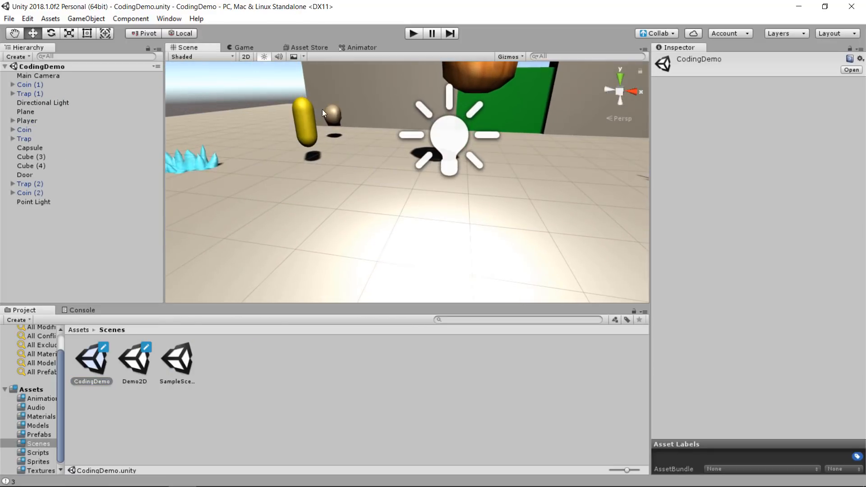
{"action": "scroll", "coordinate": [344, 146], "scroll_direction": "down", "scroll_amount": 5}
{"action": "left_click_drag", "start_coordinate": [344, 146], "coordinate": [321, 212], "text": "alt"}
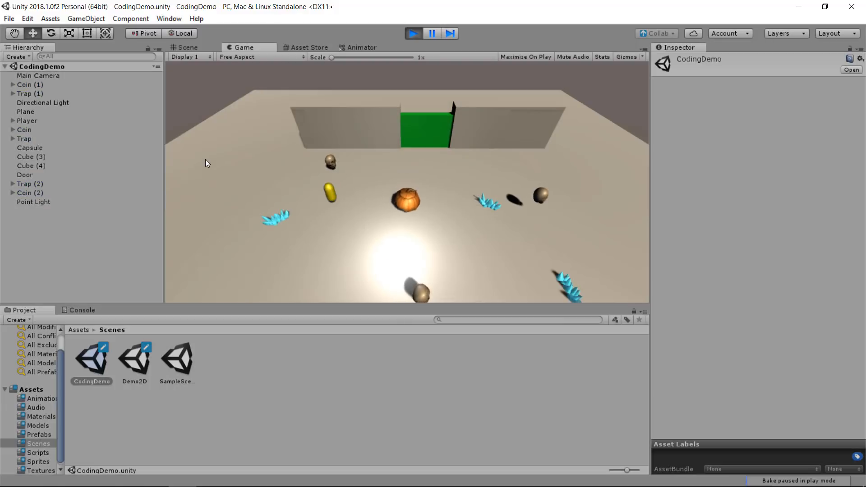
- Run the CodingDemo game, test moving the pumpkin player around and collecting a skull coin, and stop the game
{"action": "key", "text": "Left"}
{"action": "key", "text": "Up"}
{"action": "key", "text": "Left"}
{"action": "key", "text": "Up"}
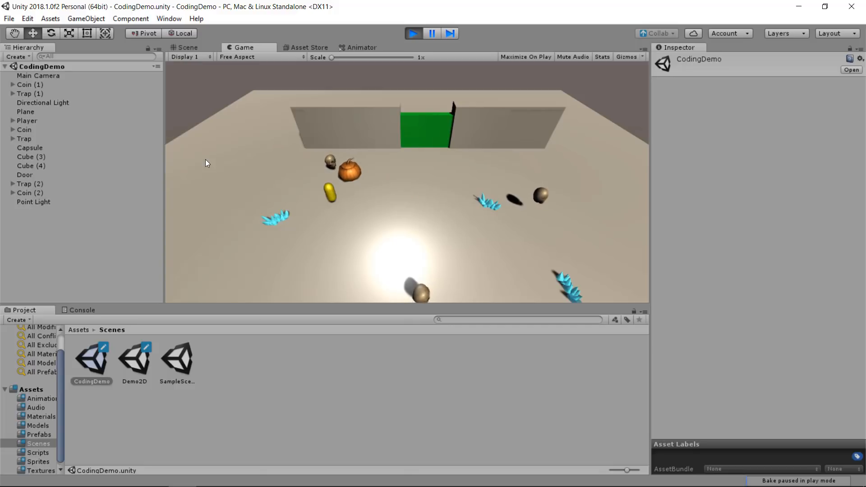
{"action": "key", "text": "Right"}
{"action": "key", "text": "Down"}
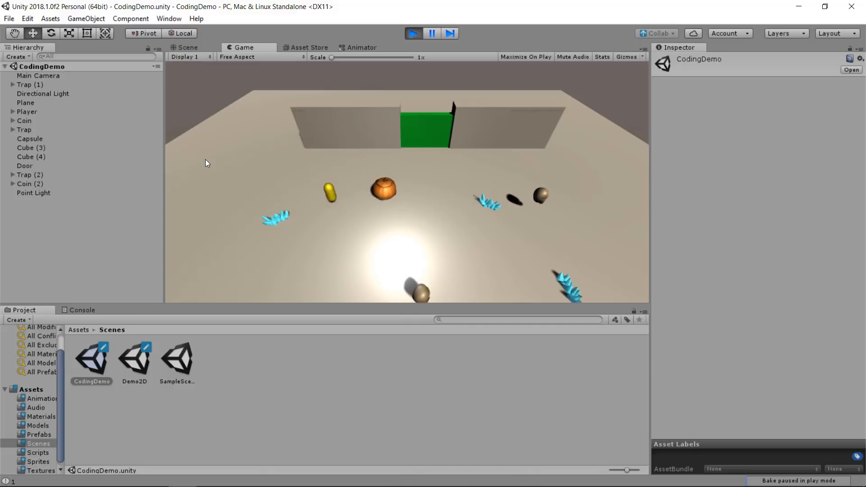
{"action": "key", "text": "Right"}
{"action": "key", "text": "Down"}
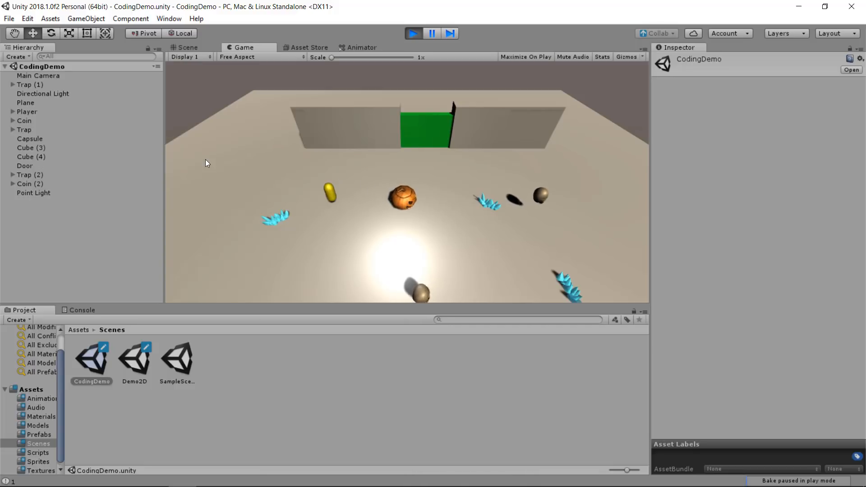
{"action": "left_click", "coordinate": [412, 32]}
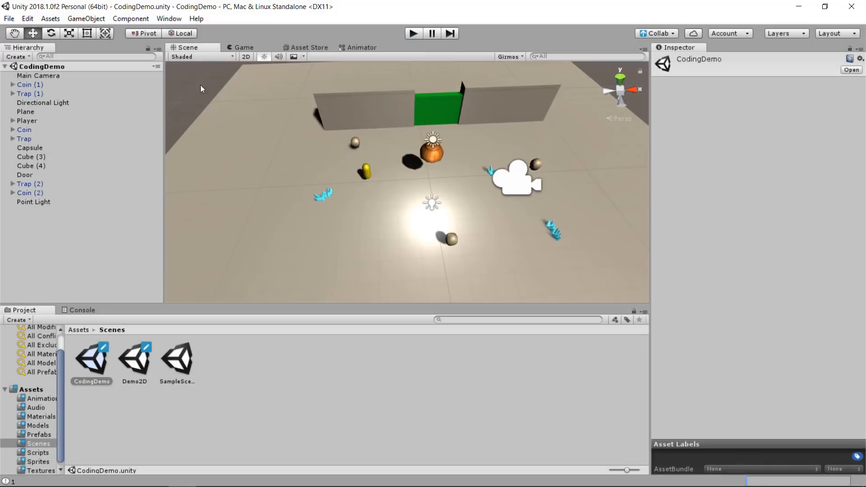
- Create an empty game object in the CodingDemo scene and name it Effect
{"action": "left_click", "coordinate": [99, 18]}
{"action": "left_click", "coordinate": [105, 32]}
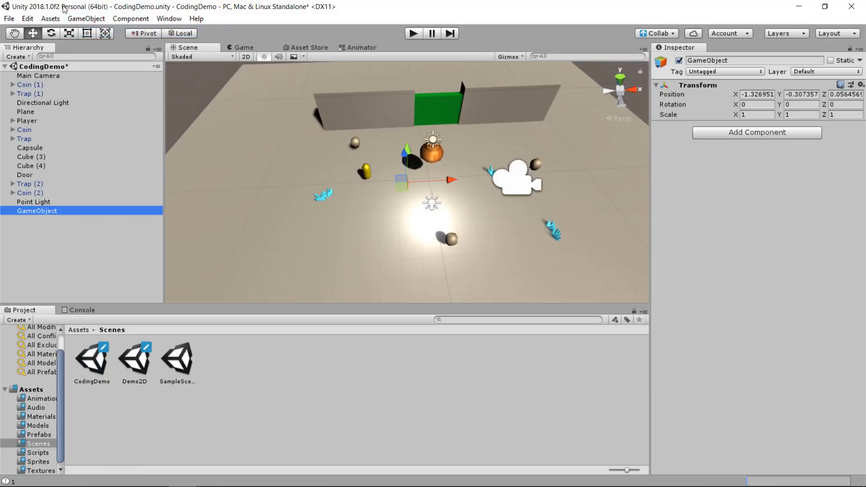
{"action": "scroll", "coordinate": [458, 190], "scroll_direction": "up", "scroll_amount": 4}
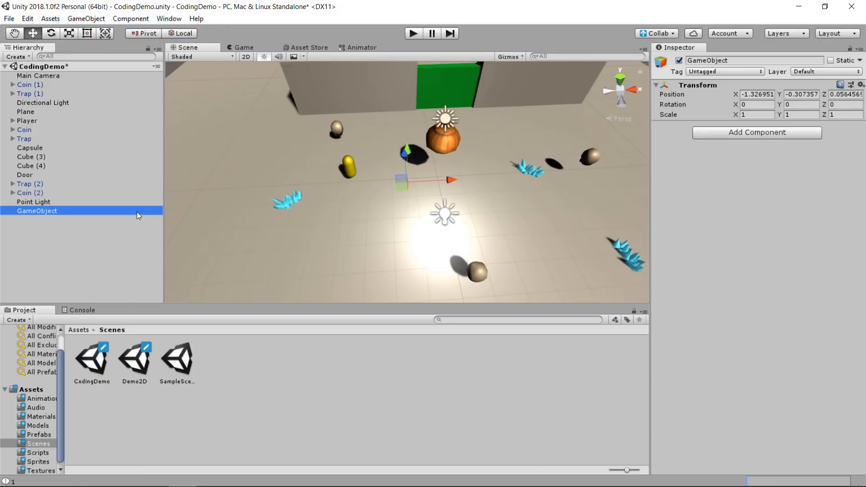
{"action": "left_click", "coordinate": [77, 210]}
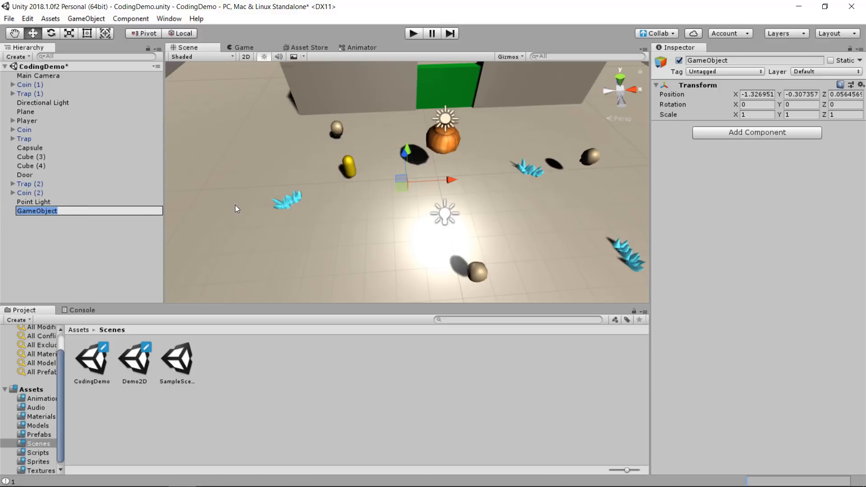
{"action": "type", "text": "Effect"}
{"action": "key", "text": "Return"}
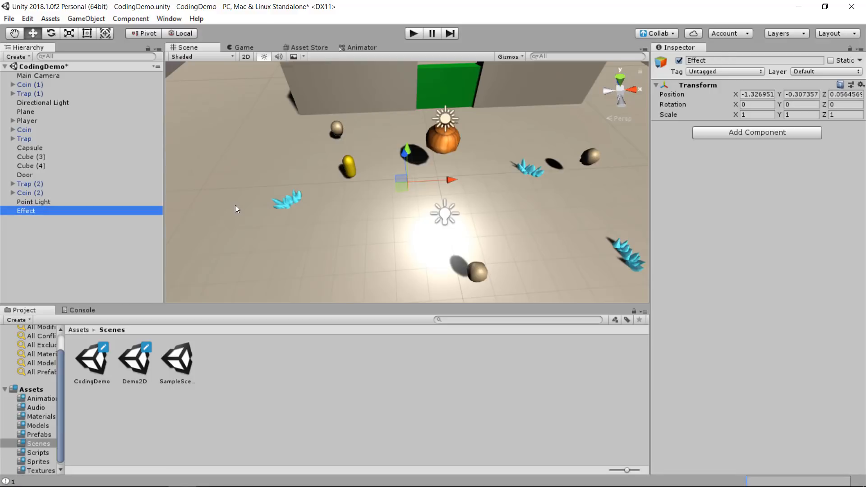
- Add a Particle System component to Effect and raise the object to a Y position of about 0.533
{"action": "left_click", "coordinate": [737, 132]}
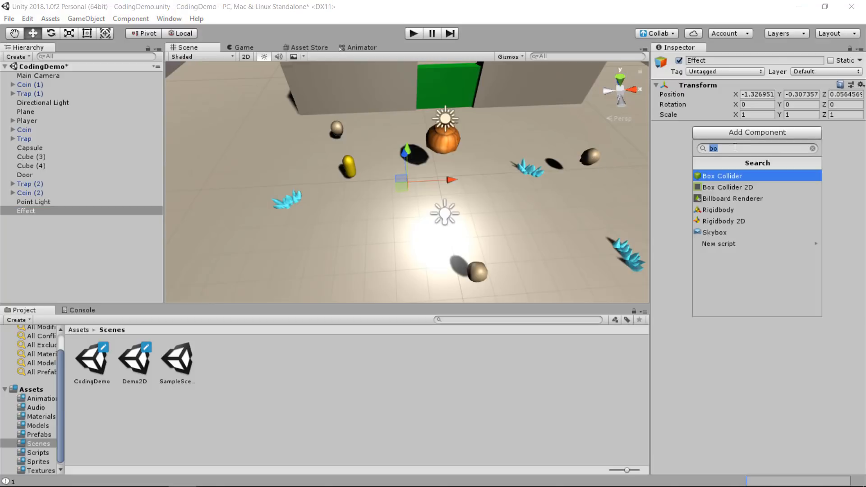
{"action": "type", "text": "part"}
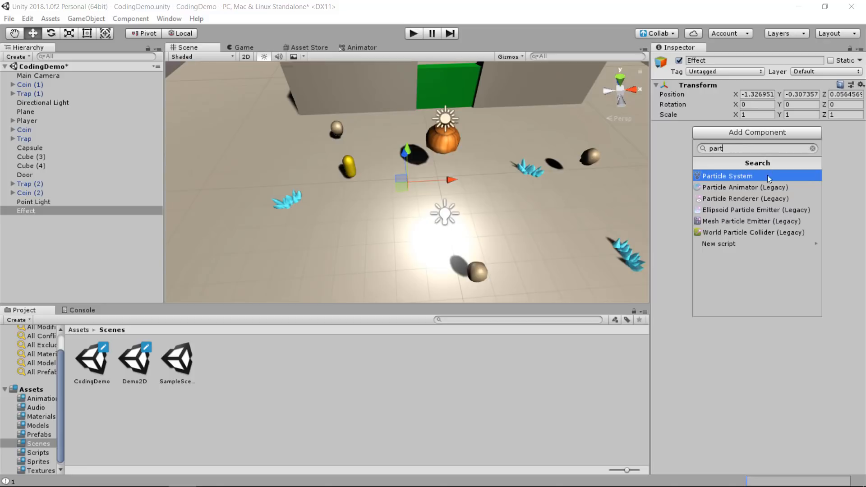
{"action": "left_click", "coordinate": [762, 175]}
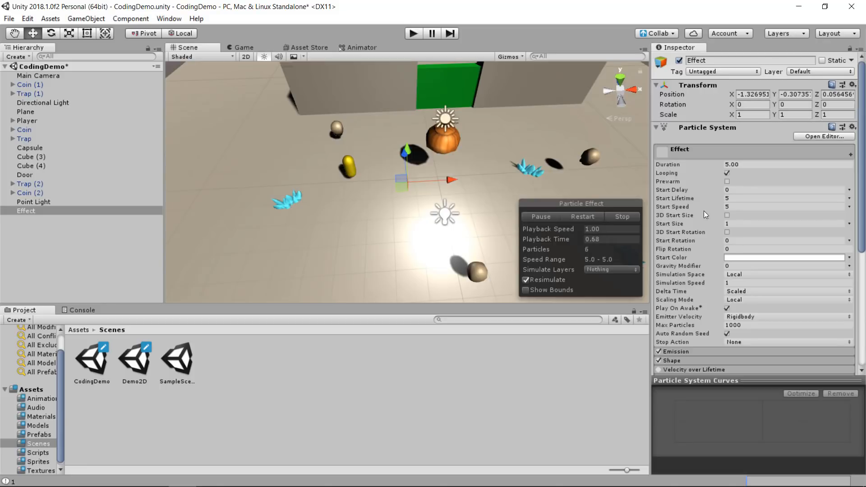
{"action": "scroll", "coordinate": [405, 199], "scroll_direction": "up", "scroll_amount": 9}
{"action": "left_click_drag", "start_coordinate": [399, 195], "coordinate": [589, 160], "text": "alt"}
{"action": "scroll", "coordinate": [478, 159], "scroll_direction": "up", "scroll_amount": 5}
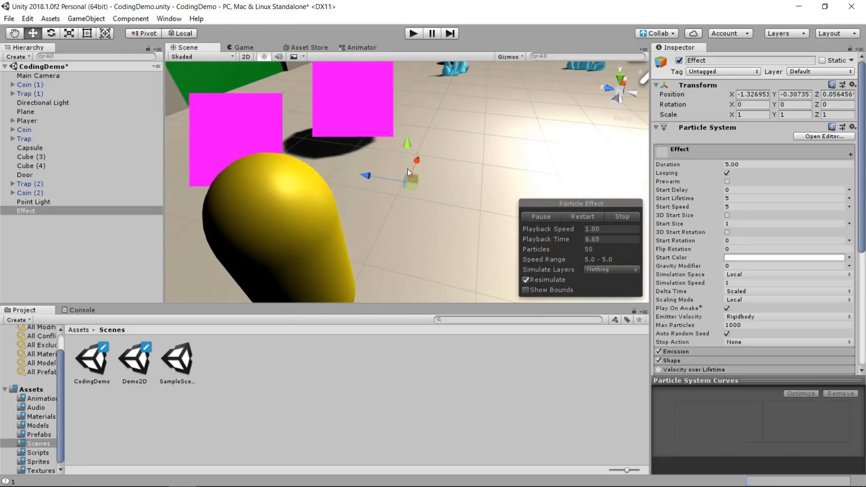
{"action": "left_click_drag", "start_coordinate": [405, 149], "coordinate": [555, 149]}
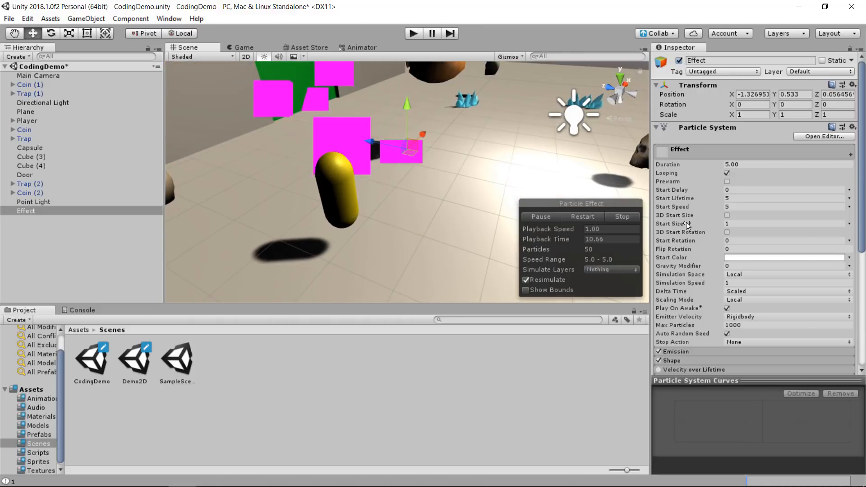
- Assign the Default-Particle material in the Renderer module of Effect's Particle System
{"action": "scroll", "coordinate": [720, 235], "scroll_direction": "down", "scroll_amount": 10}
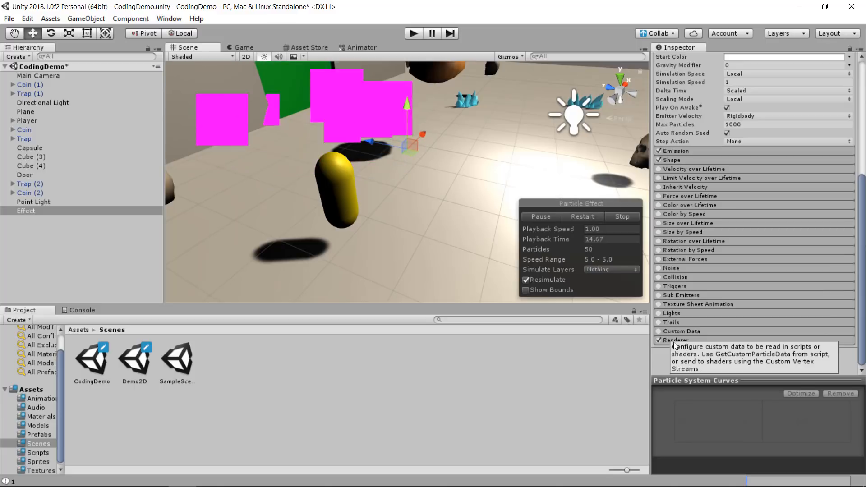
{"action": "left_click", "coordinate": [672, 341]}
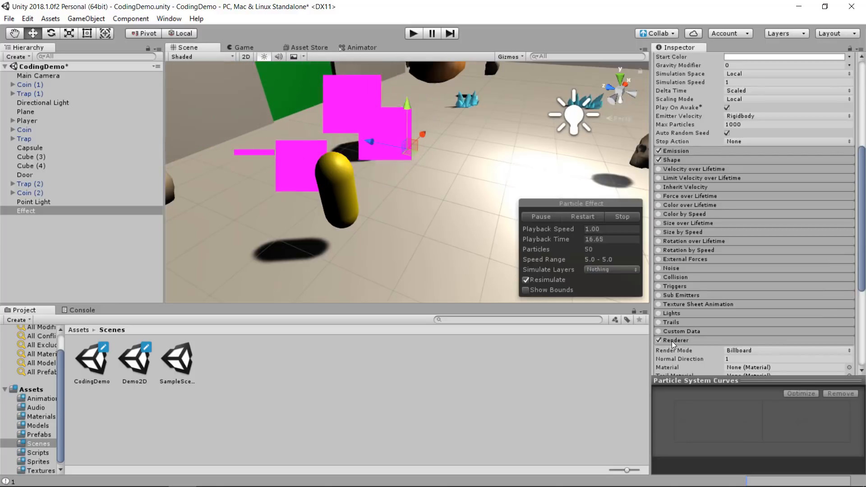
{"action": "scroll", "coordinate": [676, 339], "scroll_direction": "down", "scroll_amount": 5}
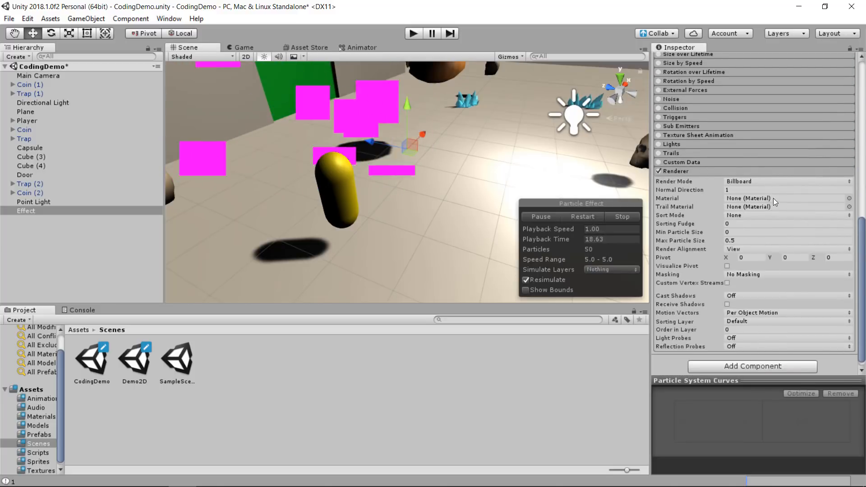
{"action": "left_click", "coordinate": [689, 199]}
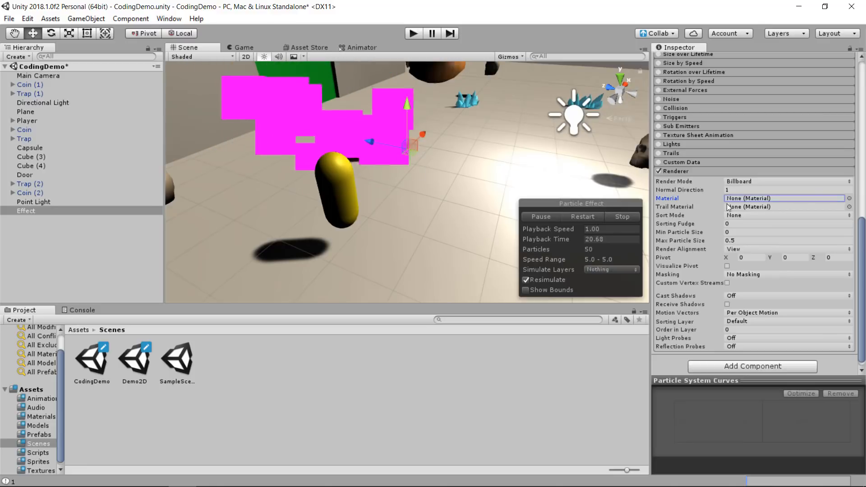
{"action": "left_click", "coordinate": [849, 200]}
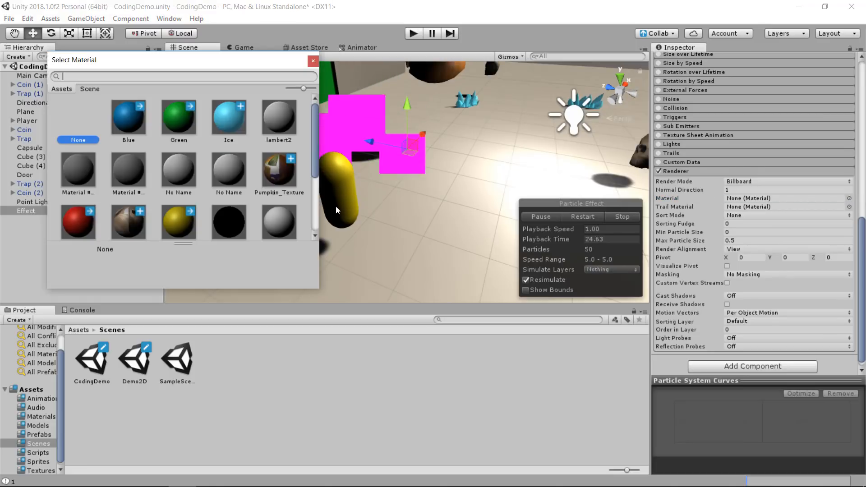
{"action": "scroll", "coordinate": [247, 193], "scroll_direction": "down", "scroll_amount": 3}
{"action": "scroll", "coordinate": [247, 193], "scroll_direction": "up", "scroll_amount": 3}
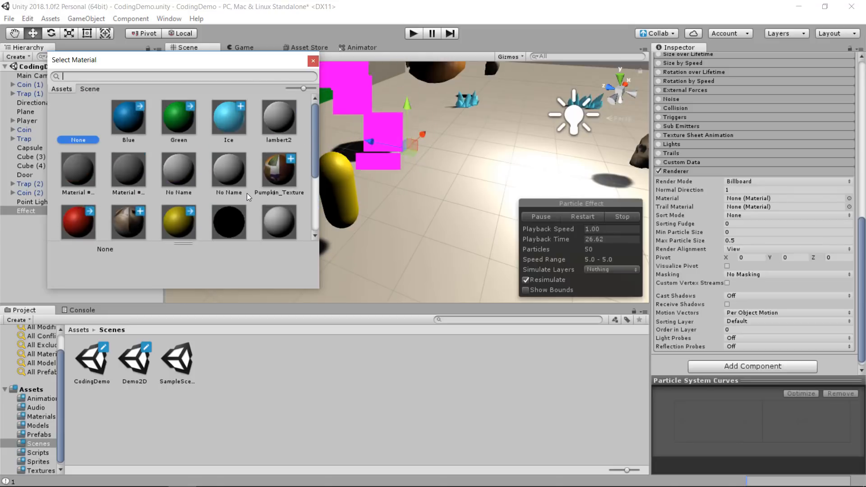
{"action": "scroll", "coordinate": [240, 194], "scroll_direction": "down", "scroll_amount": 3}
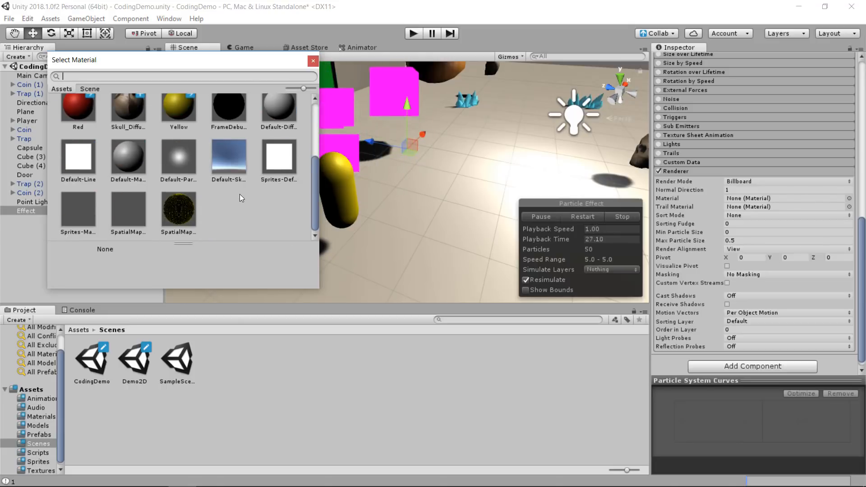
{"action": "left_click", "coordinate": [176, 162]}
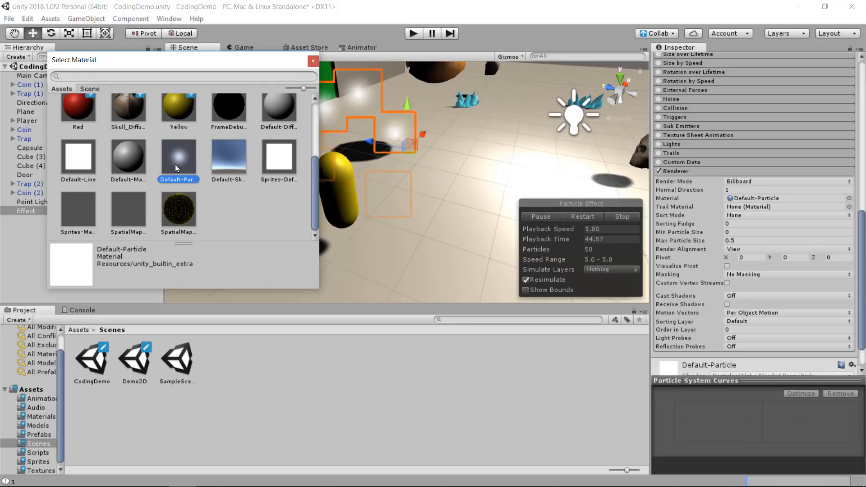
{"action": "double_click", "coordinate": [176, 164]}
{"action": "left_click_drag", "start_coordinate": [410, 153], "coordinate": [409, 86], "text": "alt"}
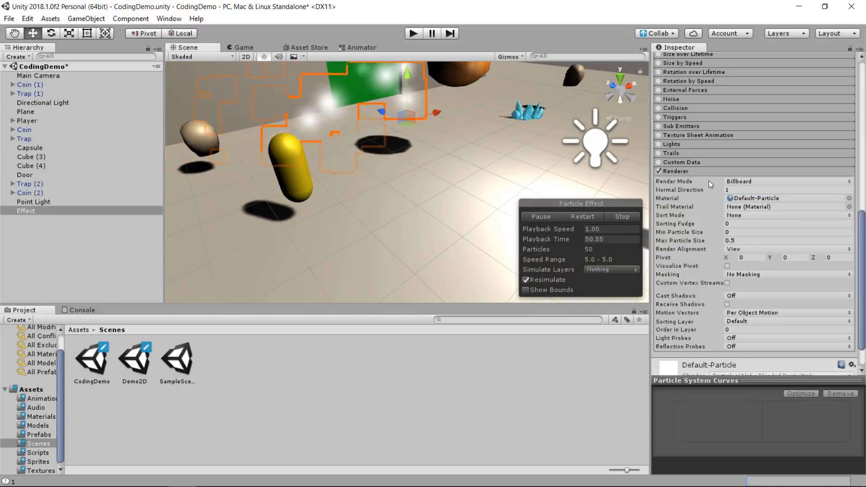
- Set the emitter shape of Effect's Particle System to Sphere in the Shape module
{"action": "scroll", "coordinate": [708, 180], "scroll_direction": "up", "scroll_amount": 10}
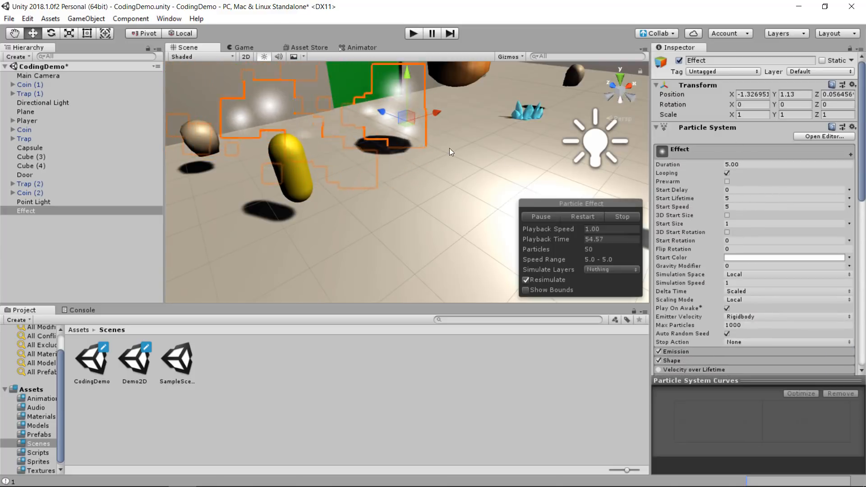
{"action": "left_click_drag", "start_coordinate": [449, 148], "coordinate": [420, 167], "text": "alt"}
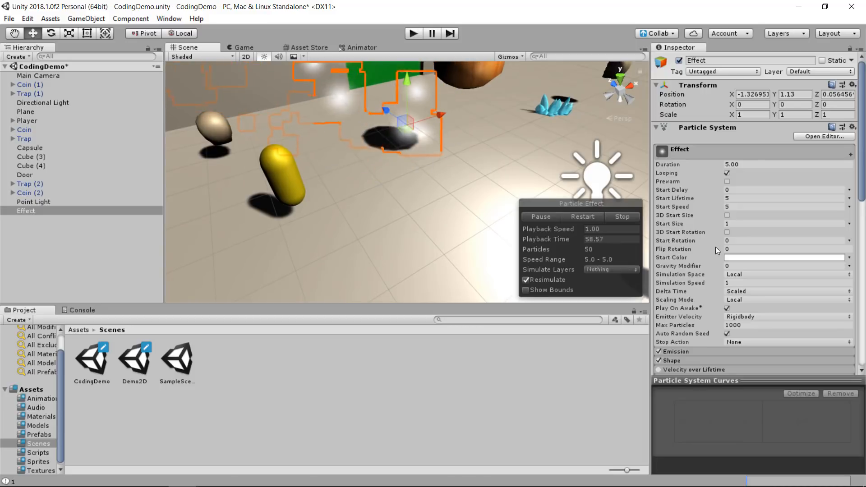
{"action": "scroll", "coordinate": [716, 248], "scroll_direction": "down", "scroll_amount": 10}
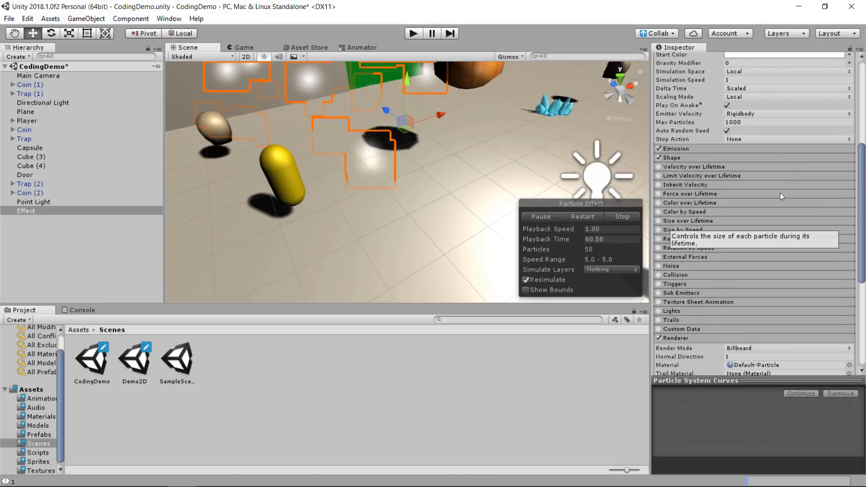
{"action": "scroll", "coordinate": [770, 167], "scroll_direction": "up", "scroll_amount": 10}
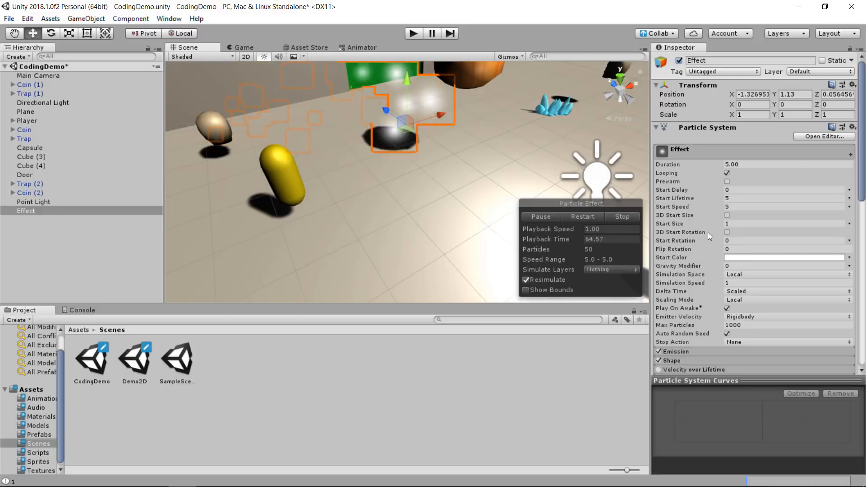
{"action": "scroll", "coordinate": [708, 239], "scroll_direction": "down", "scroll_amount": 2}
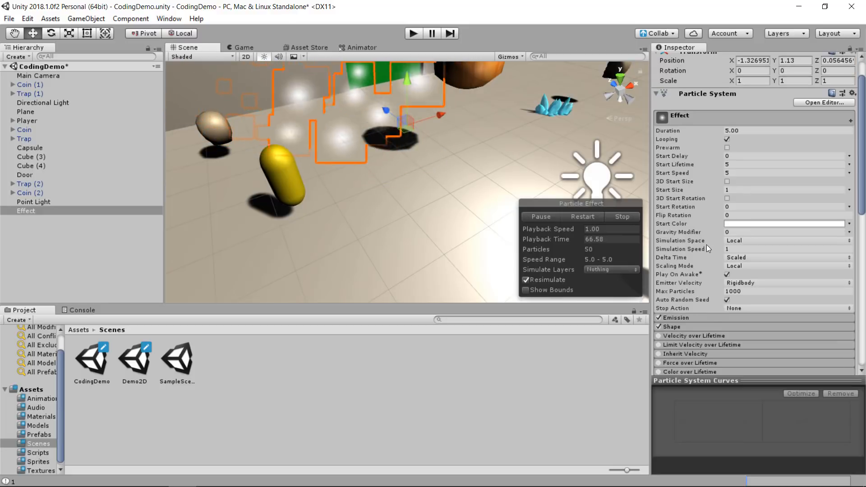
{"action": "scroll", "coordinate": [705, 245], "scroll_direction": "down", "scroll_amount": 4}
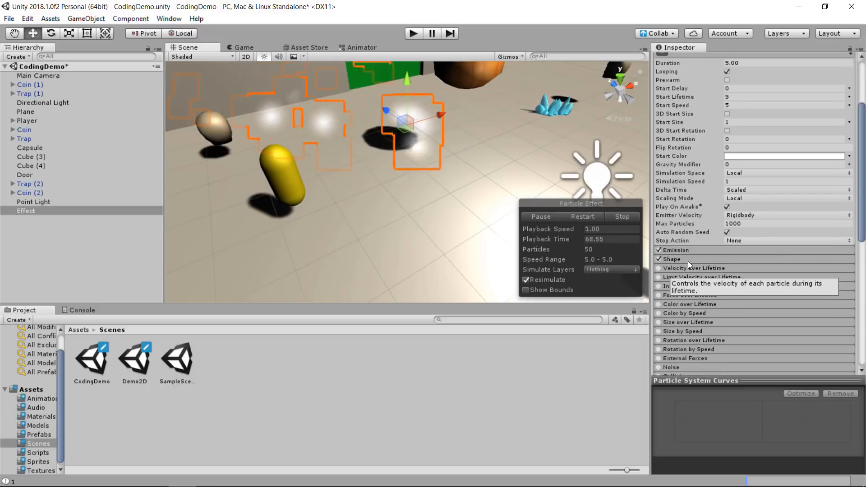
{"action": "left_click", "coordinate": [688, 260]}
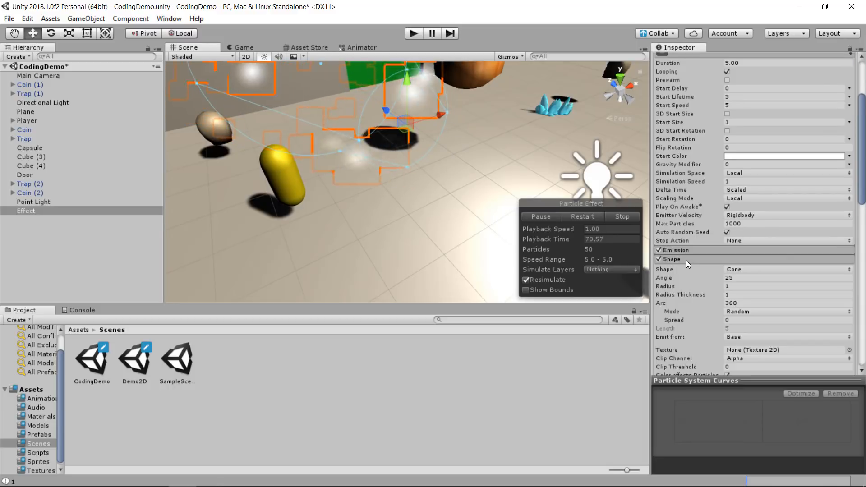
{"action": "scroll", "coordinate": [686, 260], "scroll_direction": "down", "scroll_amount": 4}
{"action": "scroll", "coordinate": [704, 202], "scroll_direction": "down", "scroll_amount": 6}
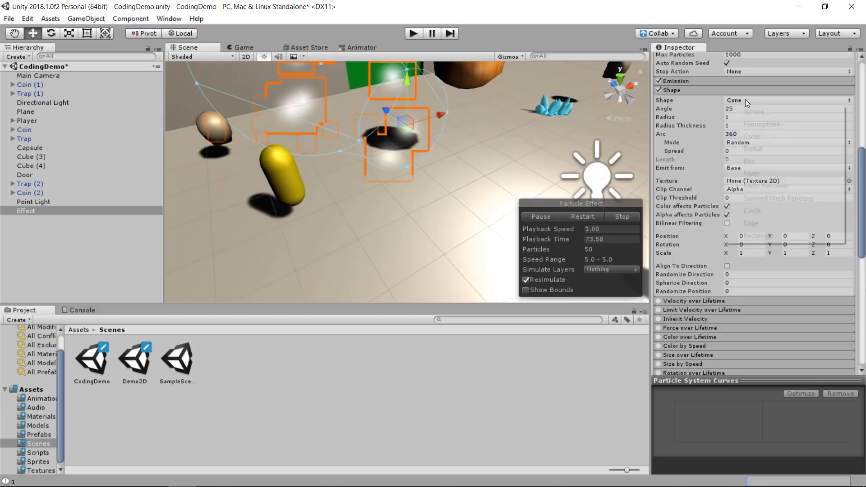
{"action": "left_click", "coordinate": [745, 99]}
{"action": "left_click", "coordinate": [745, 111]}
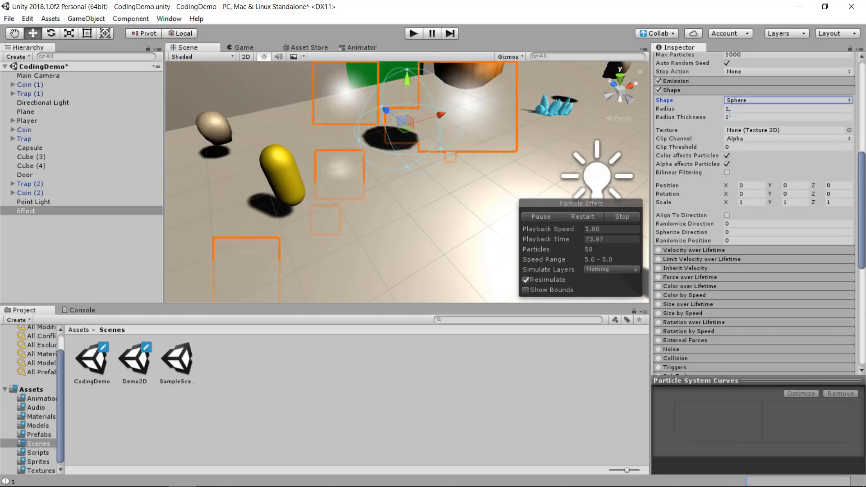
- Shrink the spherical emitter to a Radius of 0.01 and a Radius Thickness of 0
{"action": "scroll", "coordinate": [416, 141], "scroll_direction": "down", "scroll_amount": 3}
{"action": "scroll", "coordinate": [321, 153], "scroll_direction": "down", "scroll_amount": 5}
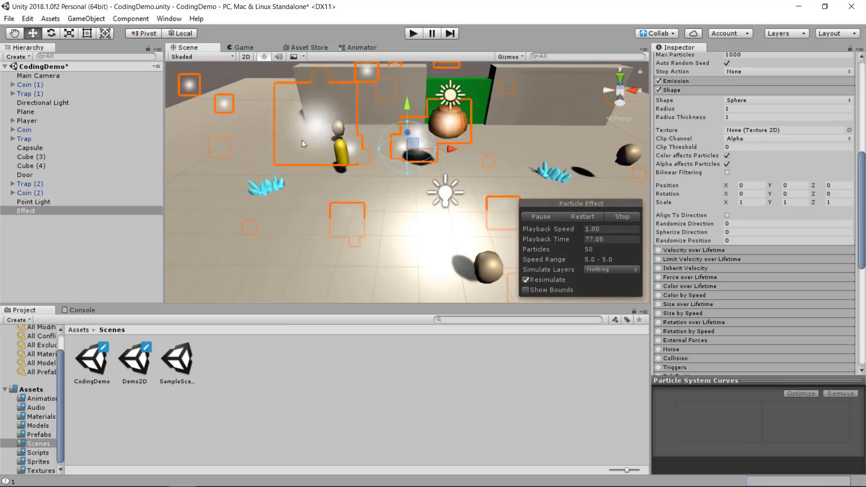
{"action": "key", "text": "alt"}
{"action": "left_click_drag", "start_coordinate": [363, 161], "coordinate": [423, 158], "text": "alt"}
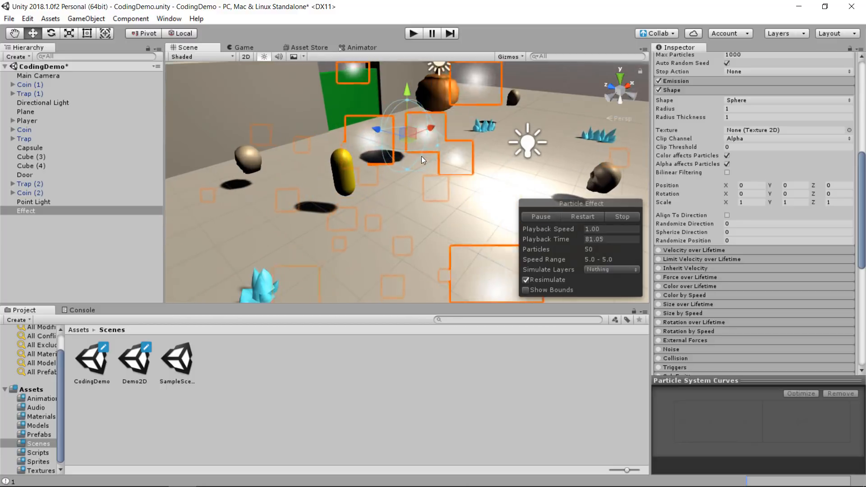
{"action": "key", "text": "f"}
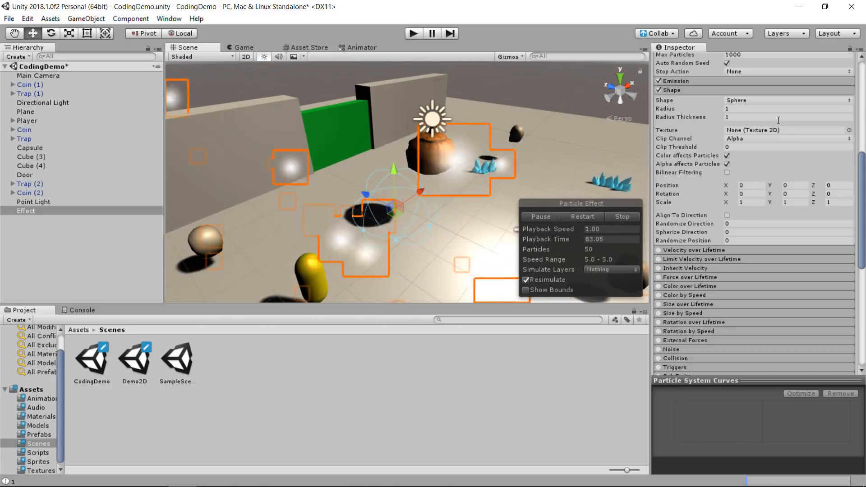
{"action": "left_click_drag", "start_coordinate": [718, 108], "coordinate": [675, 120]}
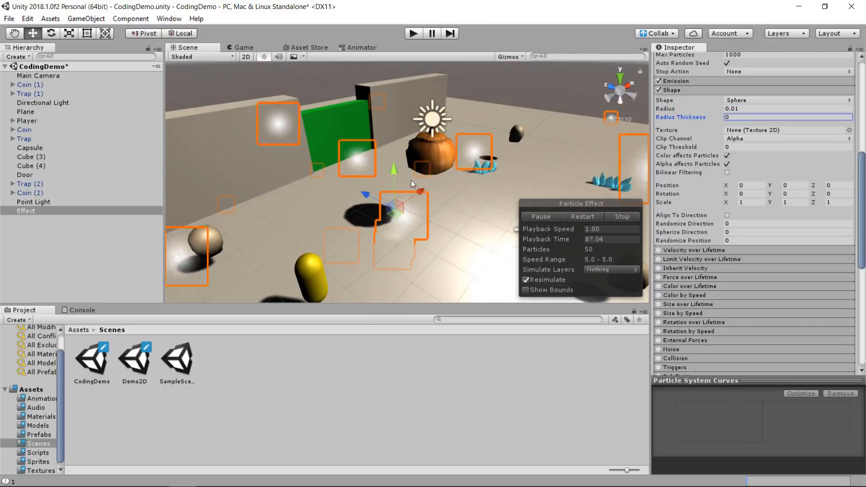
{"action": "mouse_move", "coordinate": [399, 216]}
{"action": "left_mouse_down", "text": "alt"}
{"action": "mouse_move", "coordinate": [356, 190]}
{"action": "mouse_move", "coordinate": [399, 202]}
{"action": "left_mouse_up", "text": "alt"}
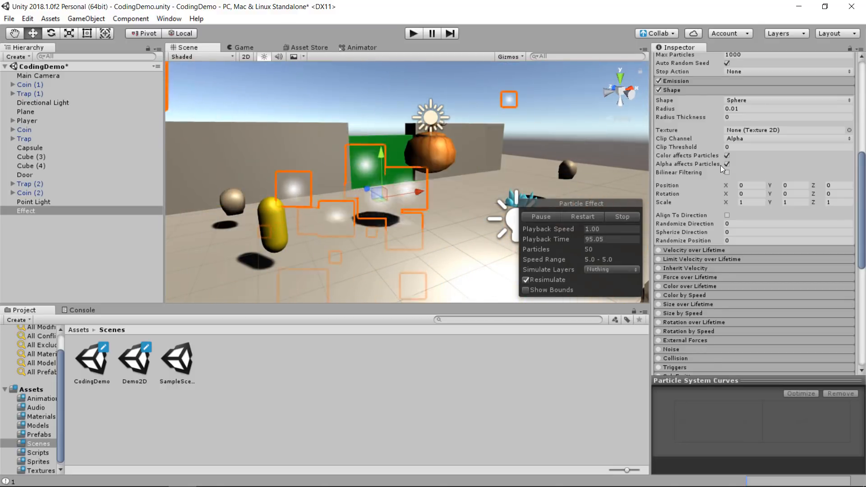
- Set the Emission module's Rate over Time to 0 and add a burst of 30 particles at time 0
{"action": "scroll", "coordinate": [721, 165], "scroll_direction": "up", "scroll_amount": 5}
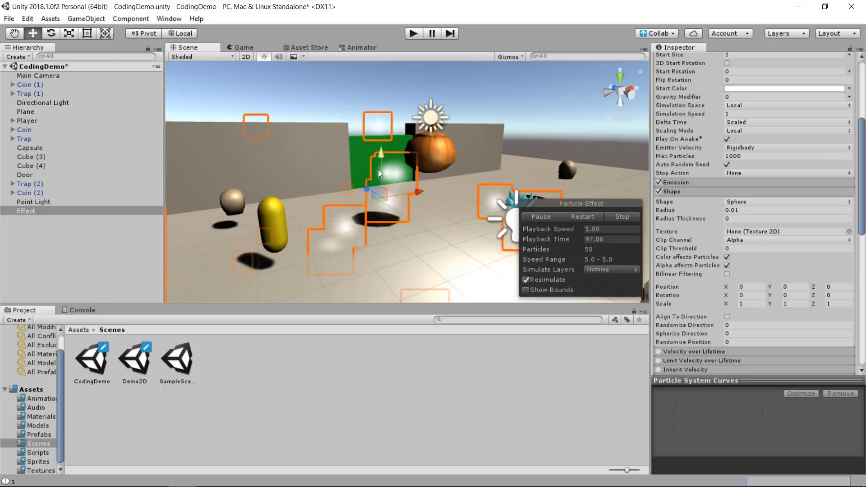
{"action": "left_click", "coordinate": [697, 184]}
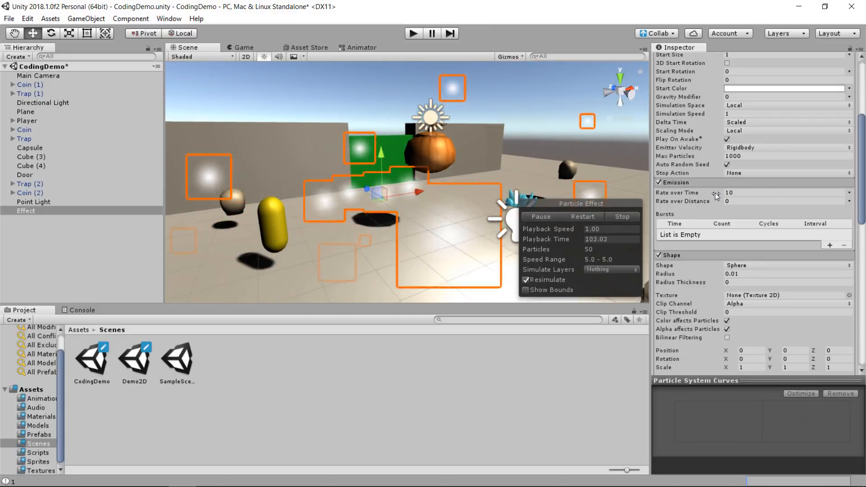
{"action": "left_click_drag", "start_coordinate": [715, 193], "coordinate": [495, 223]}
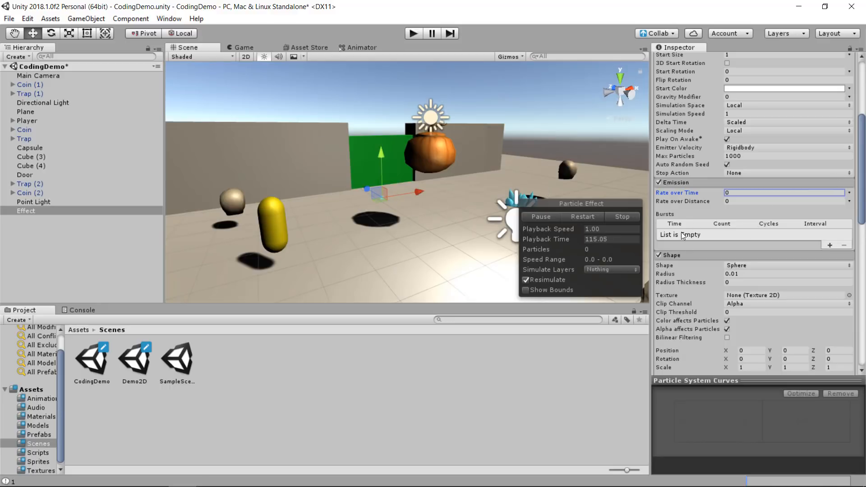
{"action": "left_click", "coordinate": [830, 245]}
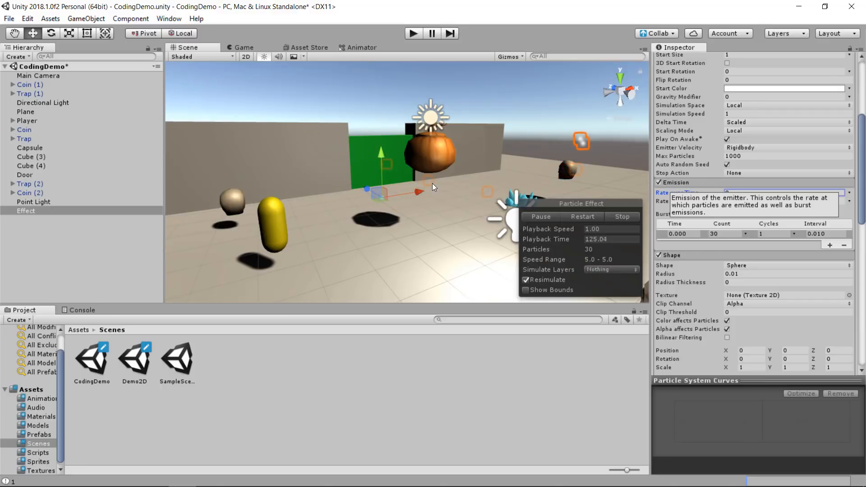
{"action": "scroll", "coordinate": [433, 184], "scroll_direction": "up", "scroll_amount": 2}
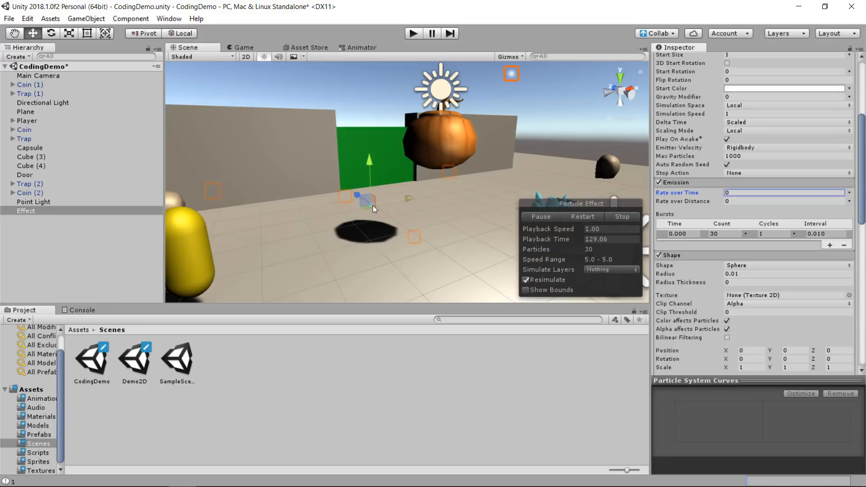
{"action": "scroll", "coordinate": [565, 186], "scroll_direction": "up", "scroll_amount": 2}
{"action": "scroll", "coordinate": [508, 185], "scroll_direction": "down", "scroll_amount": 5}
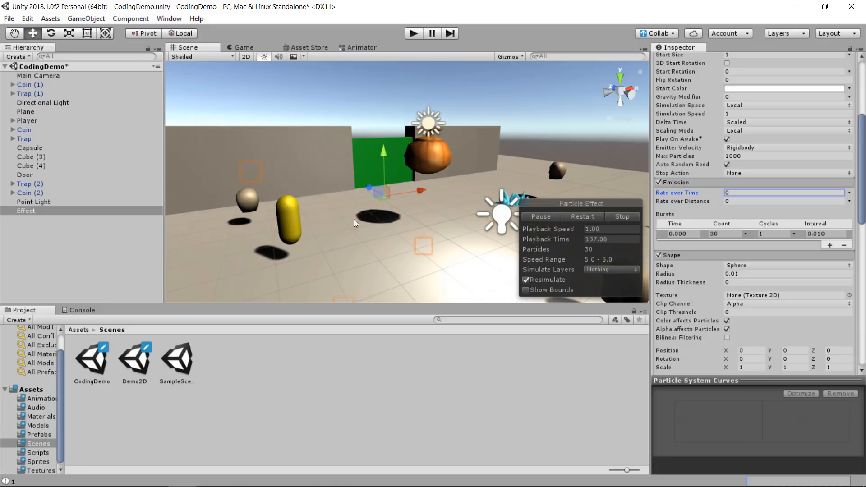
- Set the particle system's Start Lifetime to 1 and its Duration to 1
{"action": "scroll", "coordinate": [824, 135], "scroll_direction": "up", "scroll_amount": 8}
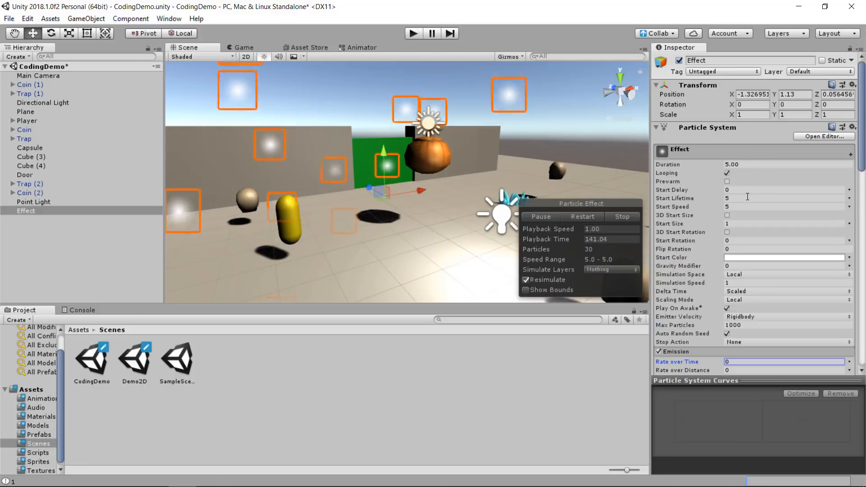
{"action": "left_click", "coordinate": [748, 198]}
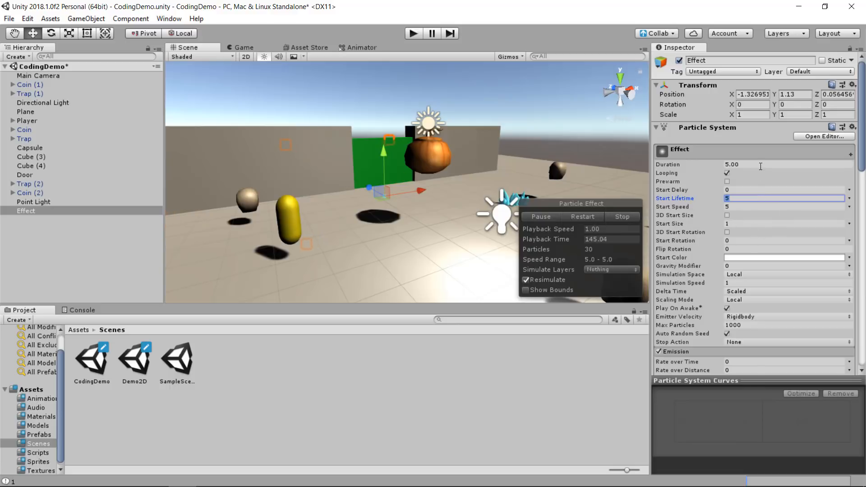
{"action": "type", "text": "1"}
{"action": "left_click", "coordinate": [761, 165]}
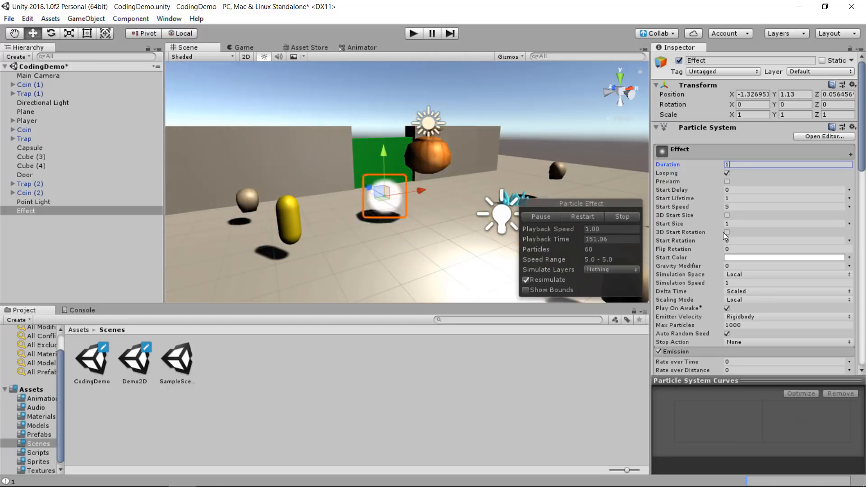
- Set the Gravity Modifier of the particles to 1 and view the falling burst from the front
{"action": "scroll", "coordinate": [725, 239], "scroll_direction": "down", "scroll_amount": 2}
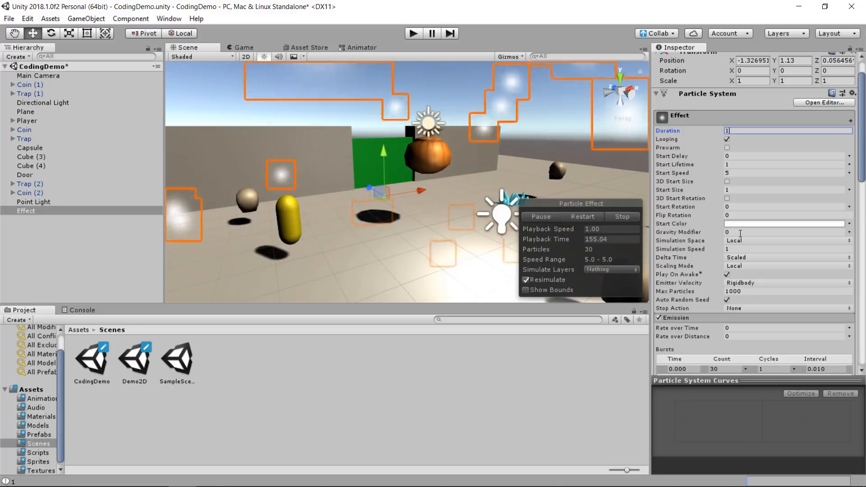
{"action": "left_click", "coordinate": [740, 234]}
{"action": "type", "text": "1"}
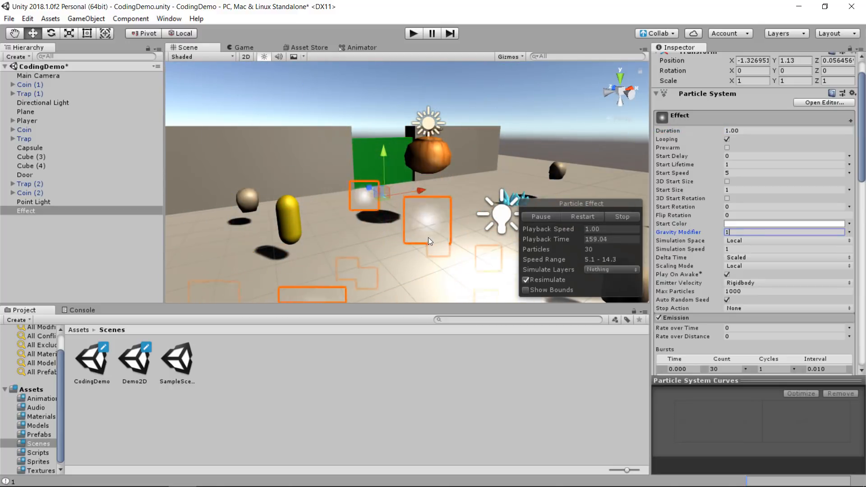
{"action": "left_click_drag", "start_coordinate": [428, 238], "coordinate": [384, 244], "text": "alt"}
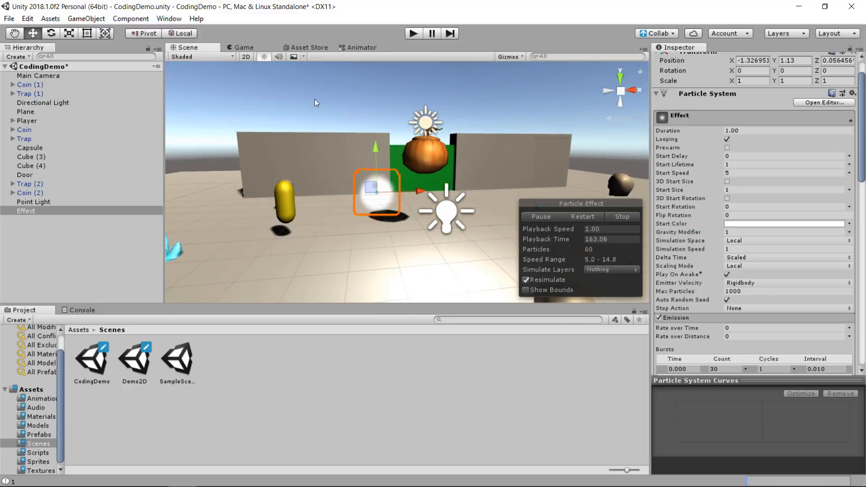
- Enable the Velocity over Lifetime module and switch its Linear velocity to Curve mode
{"action": "scroll", "coordinate": [687, 254], "scroll_direction": "down", "scroll_amount": 5}
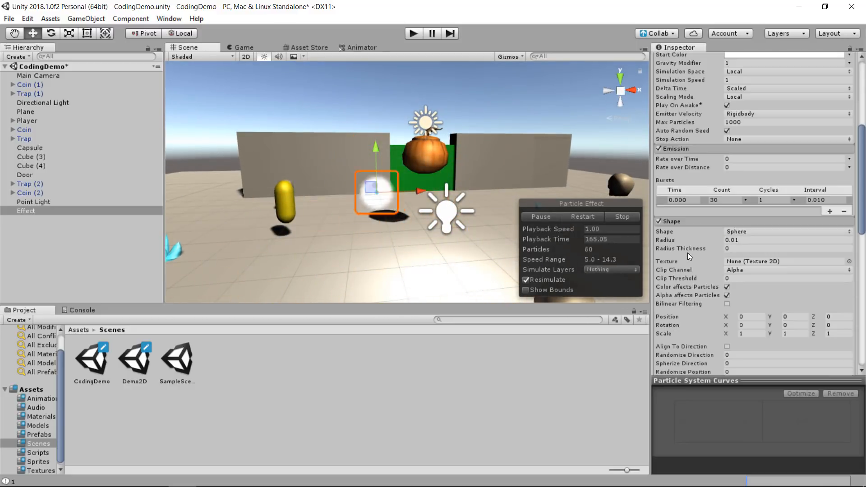
{"action": "scroll", "coordinate": [688, 252], "scroll_direction": "down", "scroll_amount": 4}
{"action": "scroll", "coordinate": [688, 252], "scroll_direction": "down", "scroll_amount": 1}
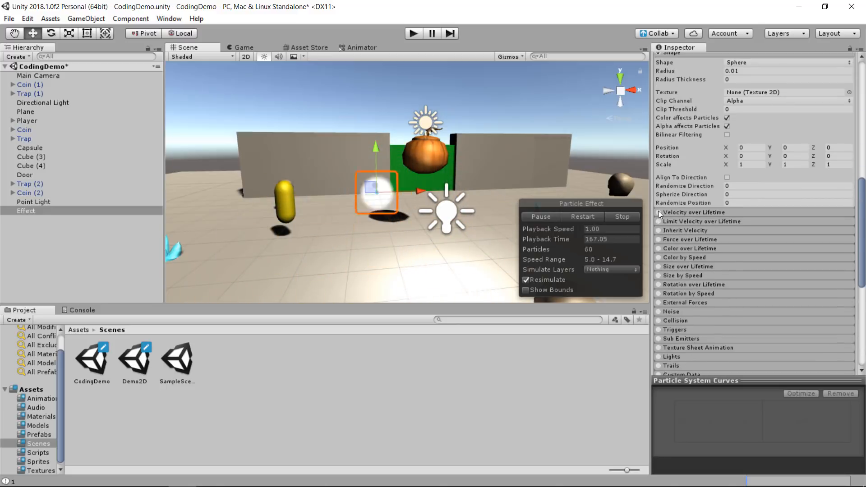
{"action": "left_click", "coordinate": [672, 212]}
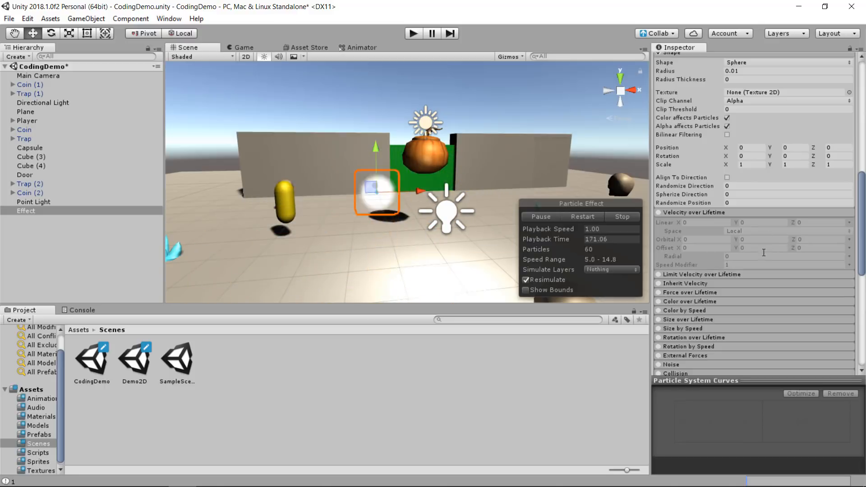
{"action": "left_click", "coordinate": [658, 212]}
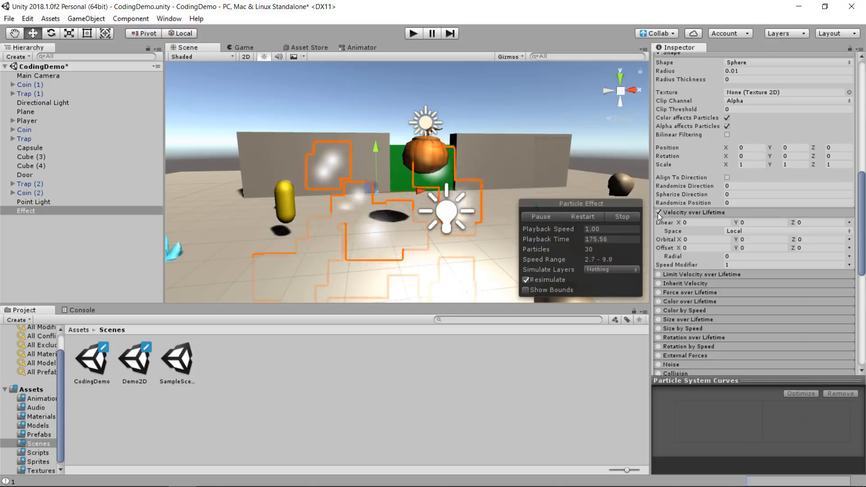
{"action": "left_click", "coordinate": [849, 223]}
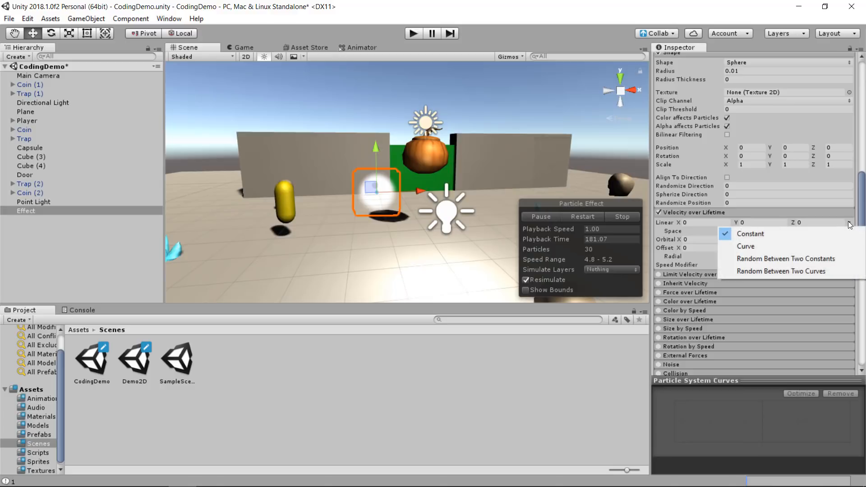
{"action": "left_click", "coordinate": [771, 251]}
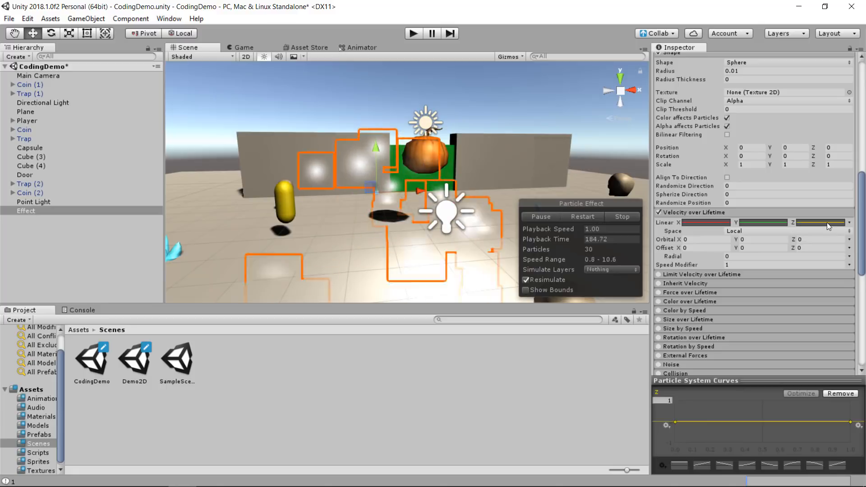
- Hide the X and Z linear velocity curves and raise the start key of the Y curve to 1
{"action": "left_click", "coordinate": [719, 222]}
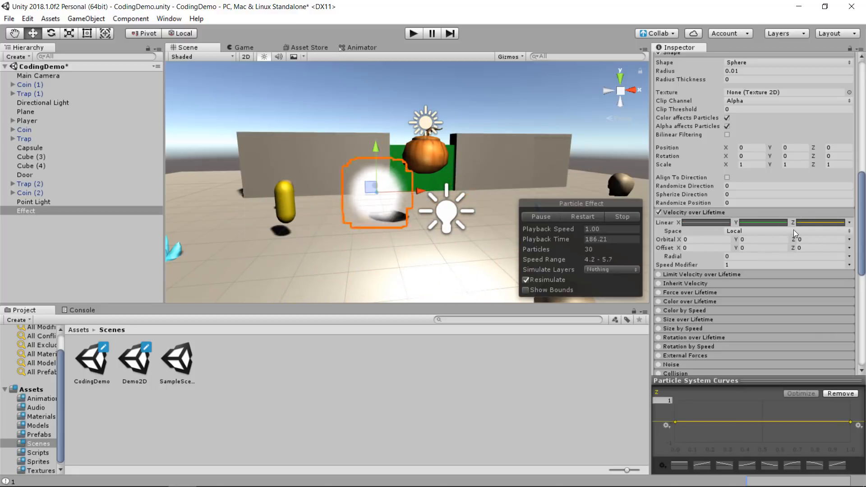
{"action": "left_click", "coordinate": [816, 223]}
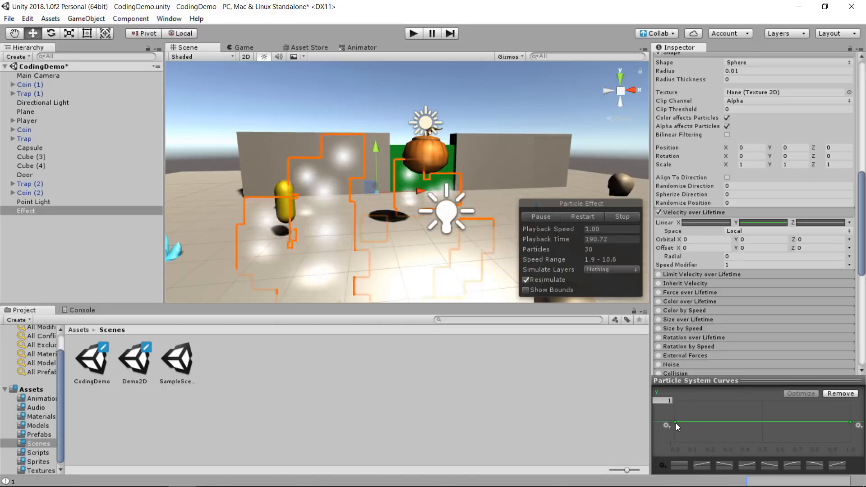
{"action": "left_click_drag", "start_coordinate": [676, 424], "coordinate": [663, 396]}
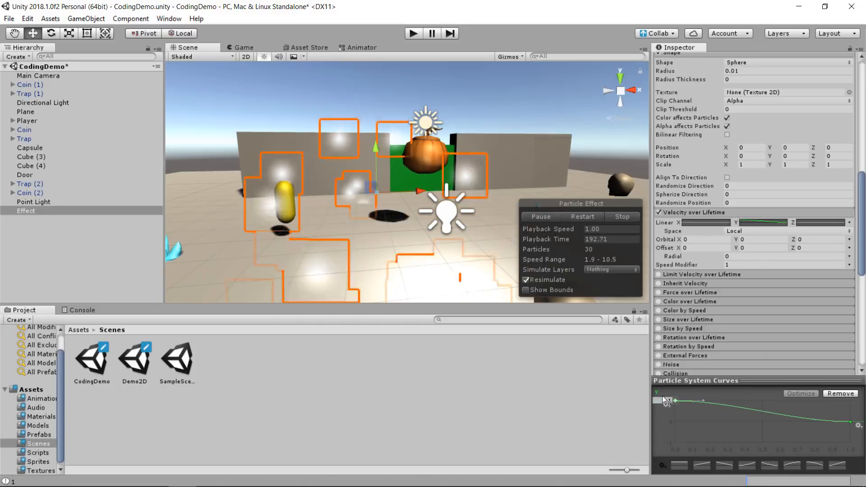
- Set the upper limit of the Y linear velocity curve to 5
{"action": "left_click", "coordinate": [666, 400]}
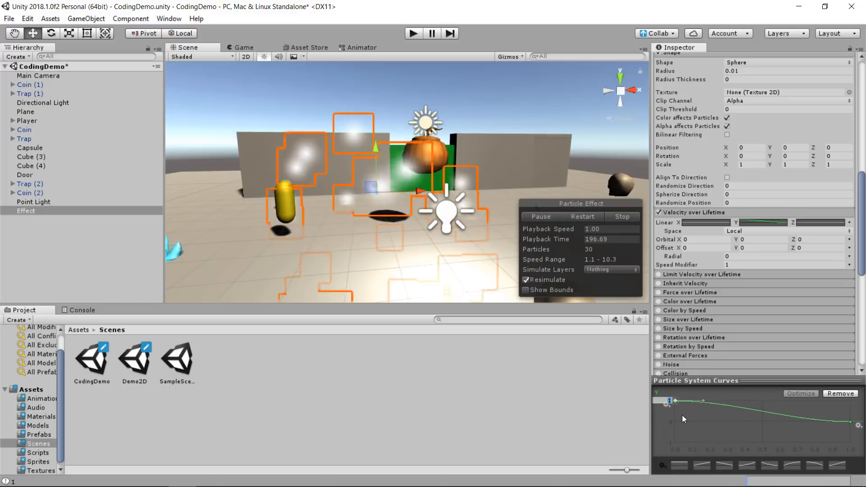
{"action": "type", "text": "5"}
{"action": "key", "text": "Return"}
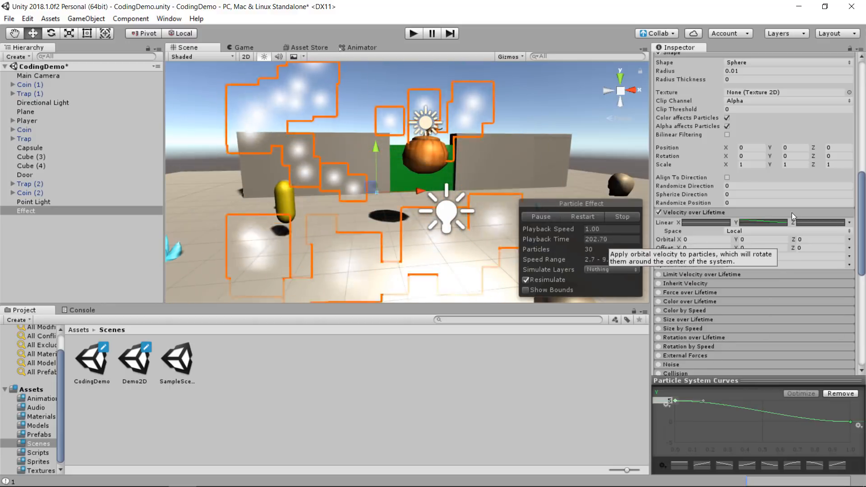
- Set the particle system's Start Size to 0.4
{"action": "scroll", "coordinate": [775, 247], "scroll_direction": "up", "scroll_amount": 5}
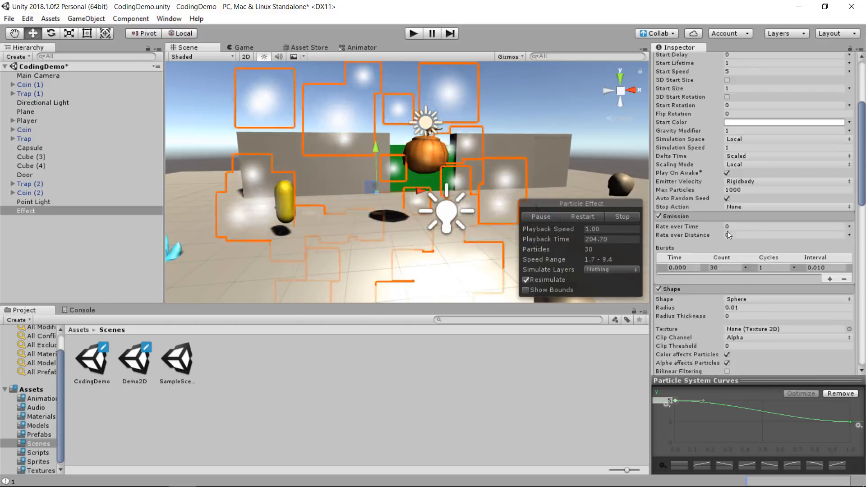
{"action": "scroll", "coordinate": [727, 231], "scroll_direction": "up", "scroll_amount": 1}
{"action": "scroll", "coordinate": [343, 140], "scroll_direction": "down", "scroll_amount": 7}
{"action": "left_click_drag", "start_coordinate": [339, 135], "coordinate": [353, 208], "text": "alt"}
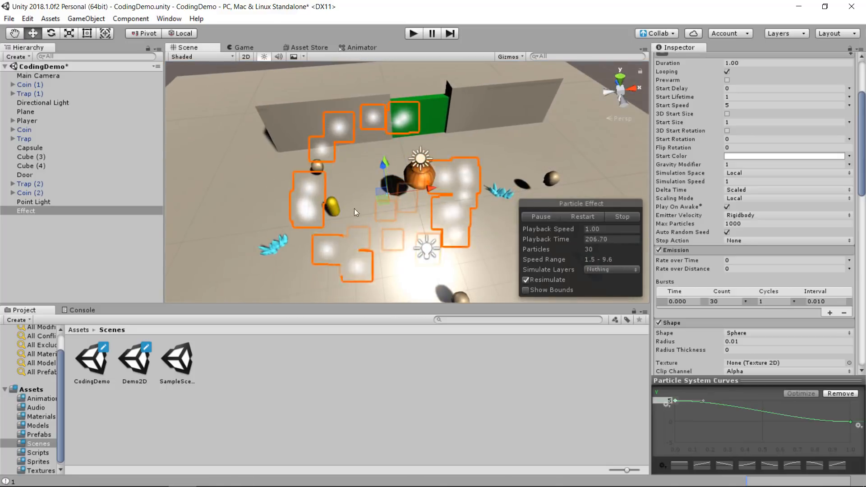
{"action": "scroll", "coordinate": [792, 196], "scroll_direction": "up", "scroll_amount": 2}
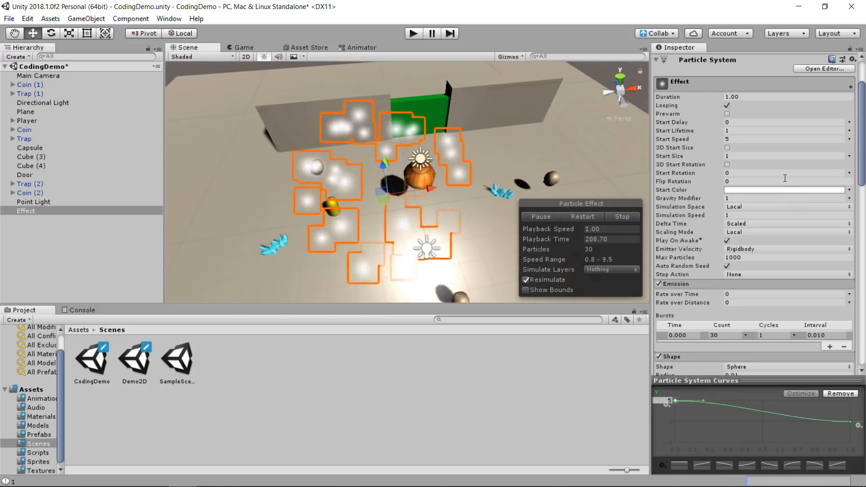
{"action": "left_click", "coordinate": [740, 155]}
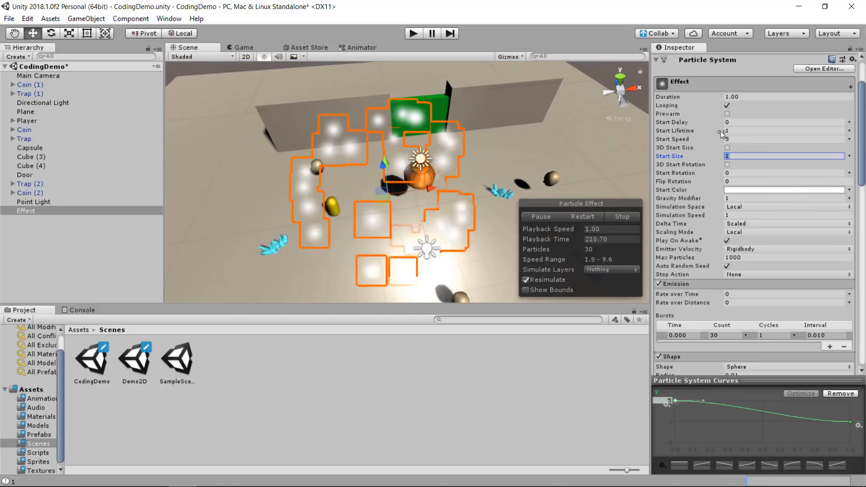
{"action": "type", "text": "."}
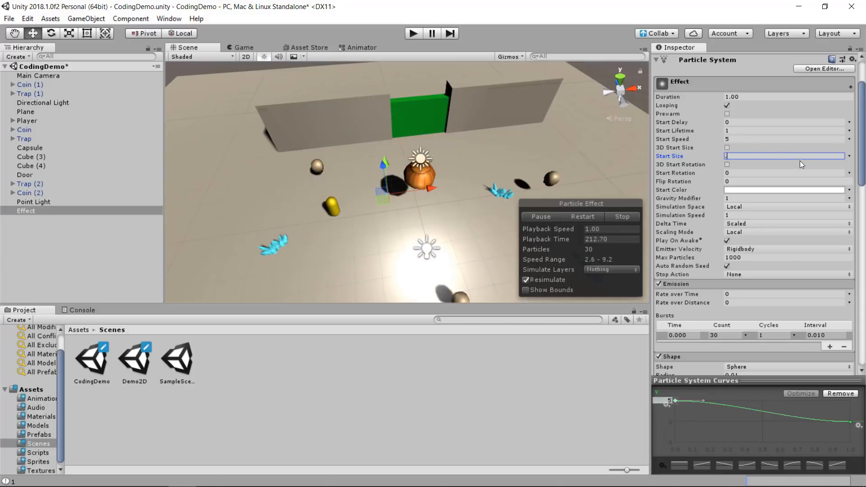
{"action": "type", "text": "4"}
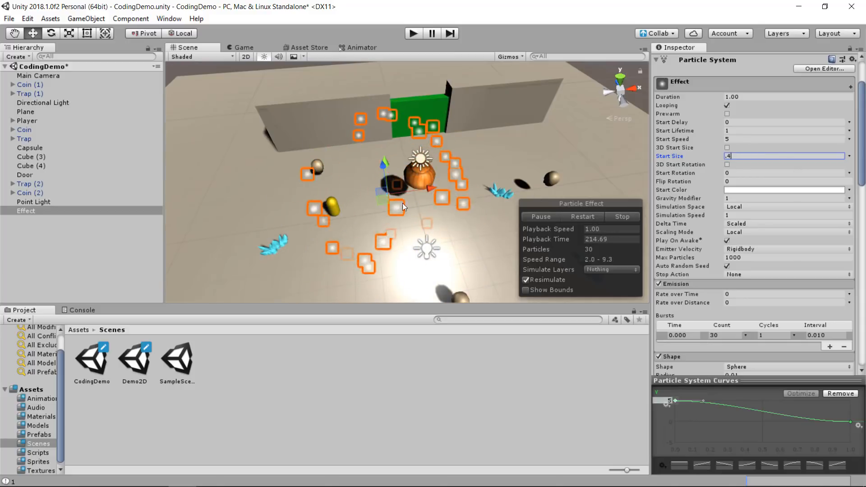
- Expand and enable the Color over Lifetime module of the particle system
{"action": "scroll", "coordinate": [743, 212], "scroll_direction": "down", "scroll_amount": 3}
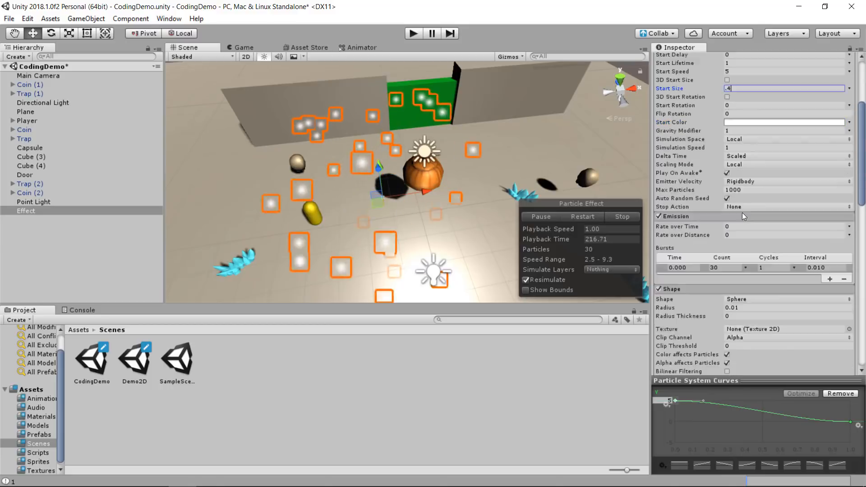
{"action": "scroll", "coordinate": [741, 213], "scroll_direction": "down", "scroll_amount": 18}
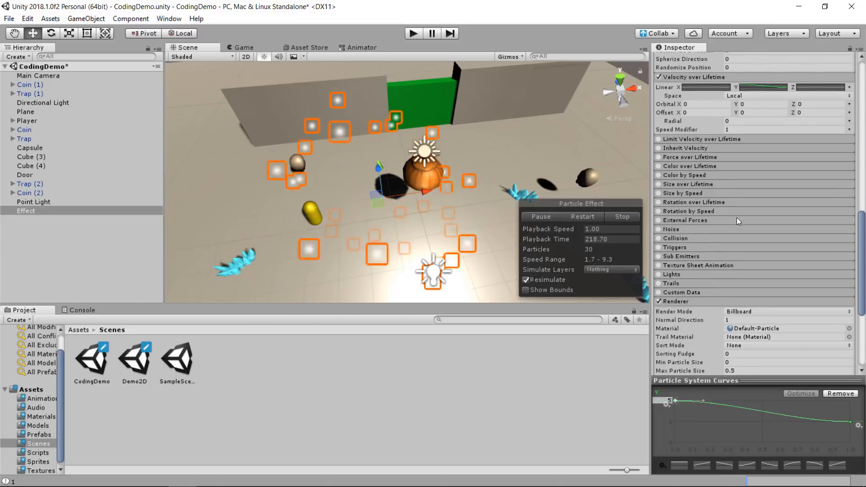
{"action": "scroll", "coordinate": [737, 217], "scroll_direction": "down", "scroll_amount": 3}
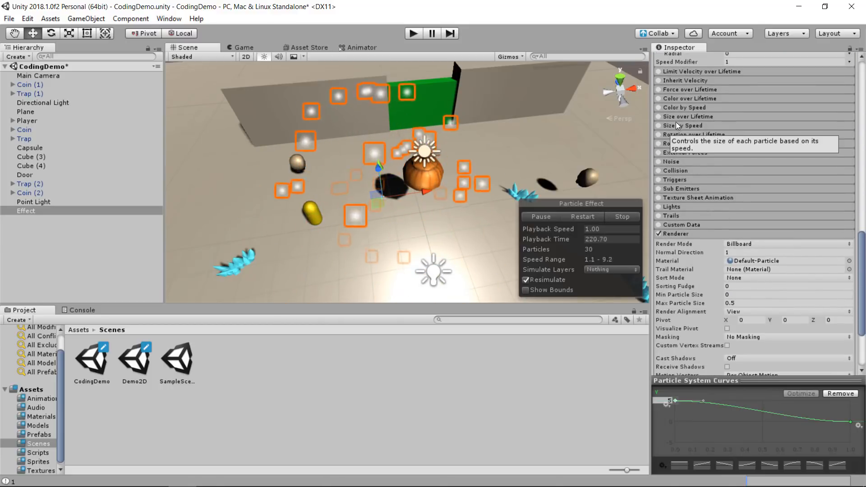
{"action": "left_click", "coordinate": [677, 99]}
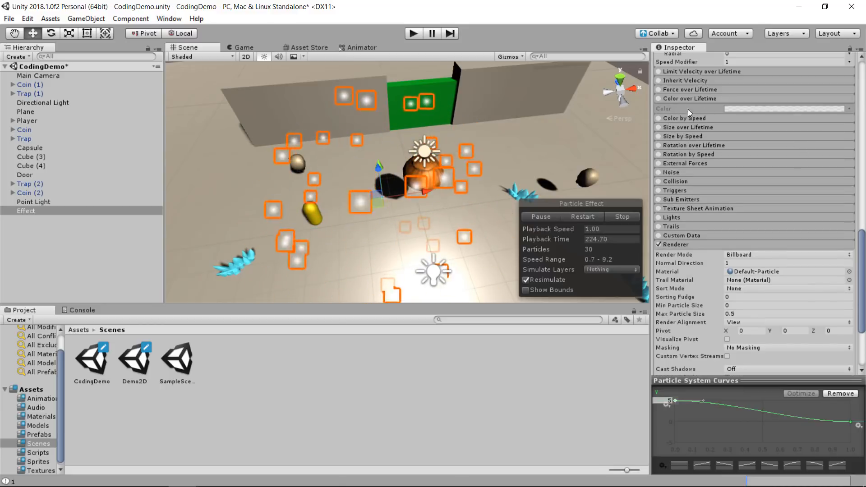
{"action": "left_click", "coordinate": [659, 97]}
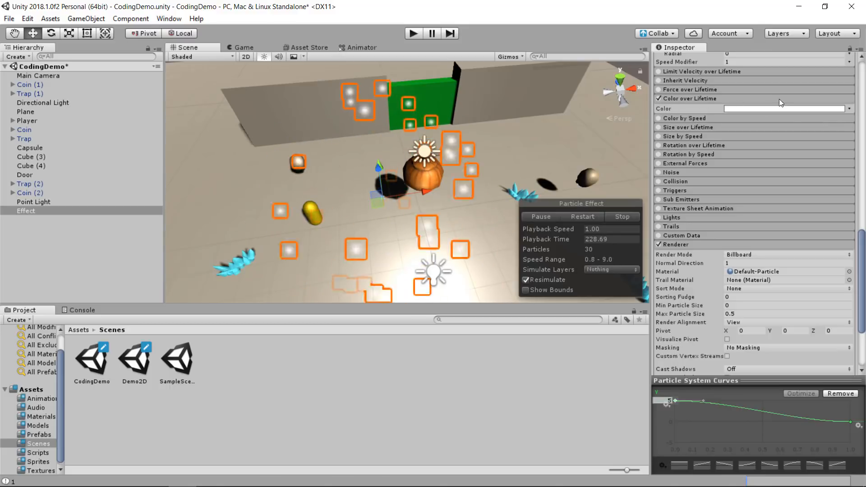
- Add an alpha key at about 45.6% in the Color over Lifetime gradient, discarding the extra alpha key placed at 22.4%
{"action": "left_click", "coordinate": [789, 110]}
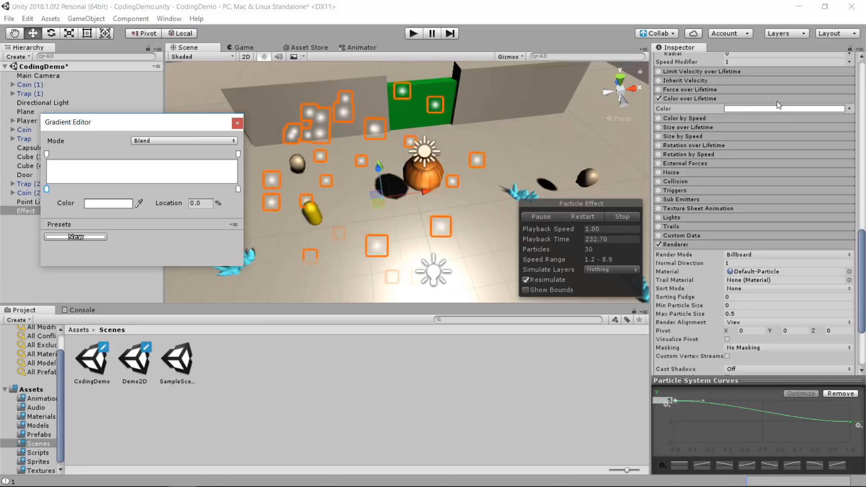
{"action": "left_click", "coordinate": [46, 155]}
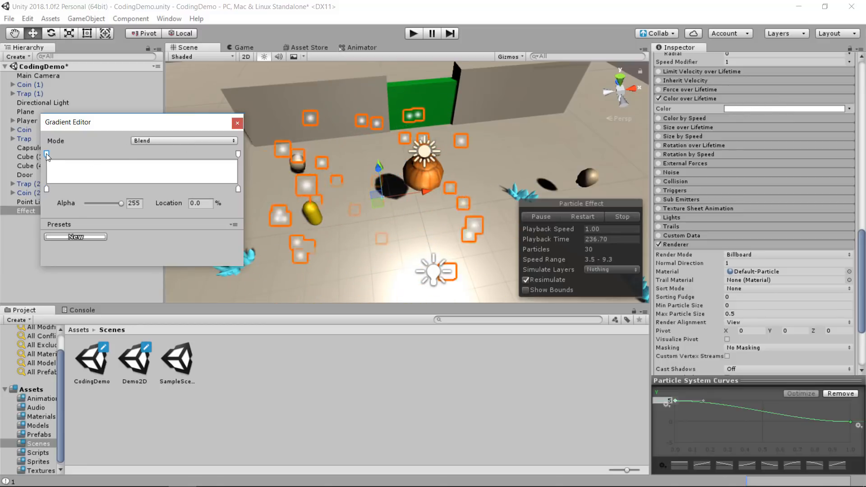
{"action": "left_click", "coordinate": [46, 189]}
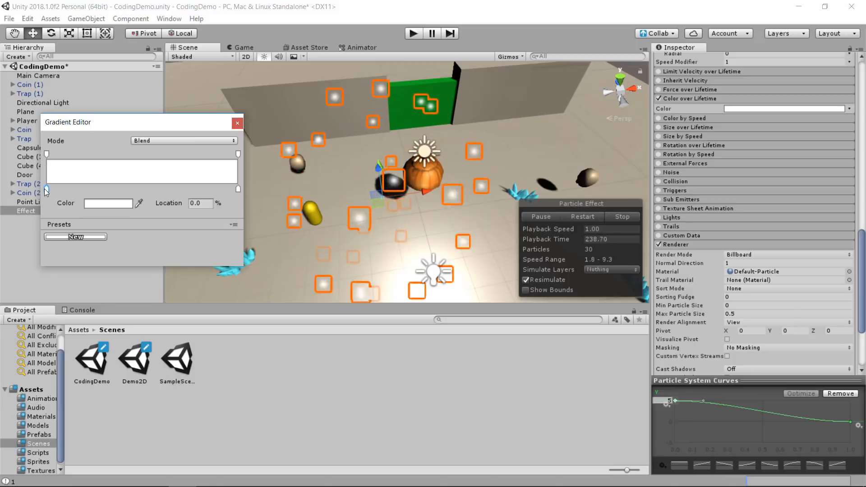
{"action": "left_click", "coordinate": [46, 153]}
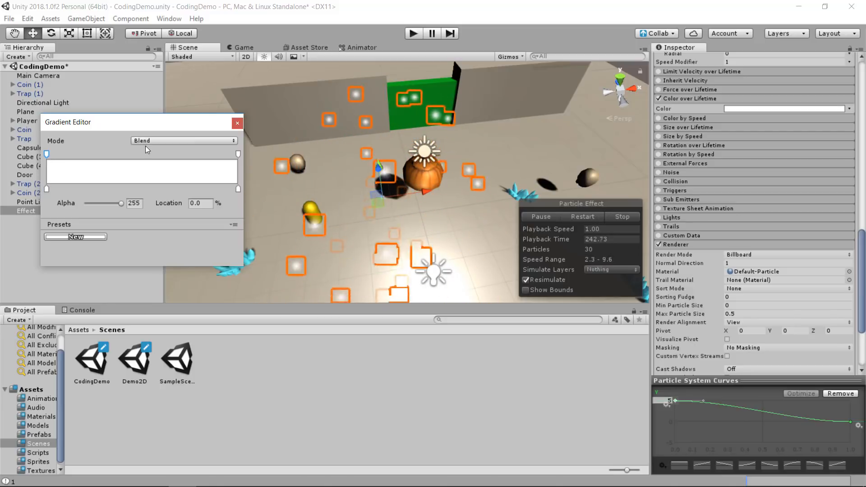
{"action": "left_click", "coordinate": [133, 156]}
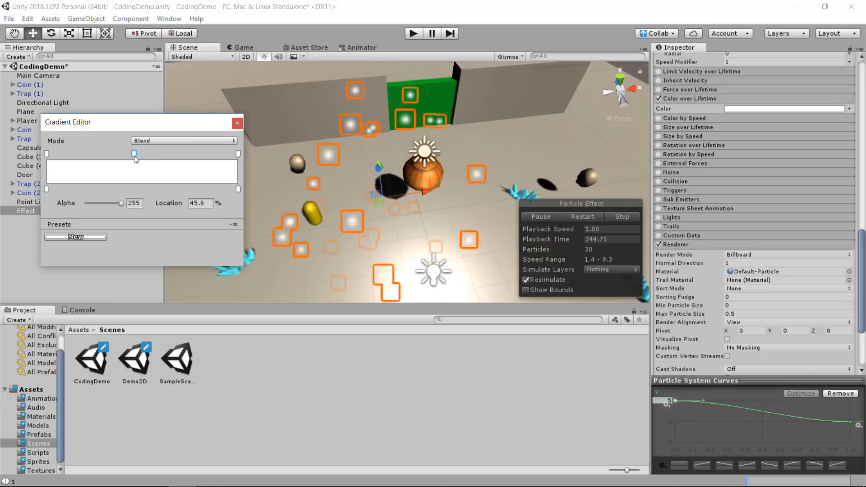
{"action": "left_click", "coordinate": [90, 155]}
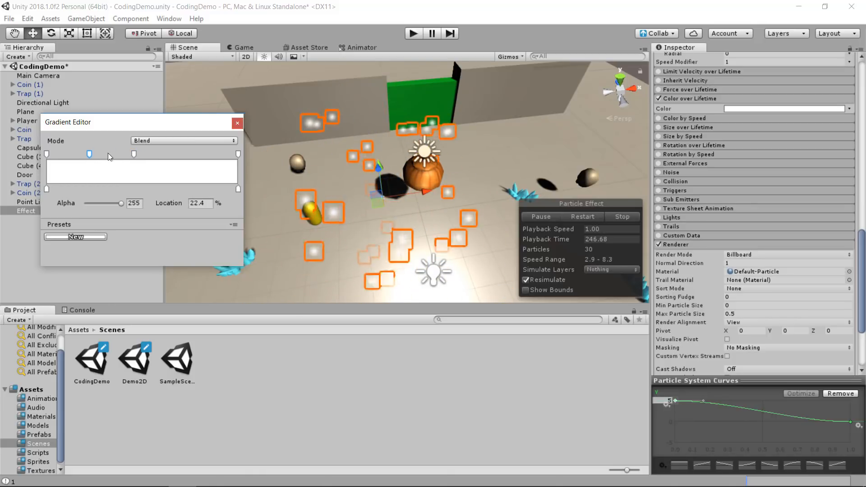
{"action": "left_click_drag", "start_coordinate": [89, 155], "coordinate": [128, 99]}
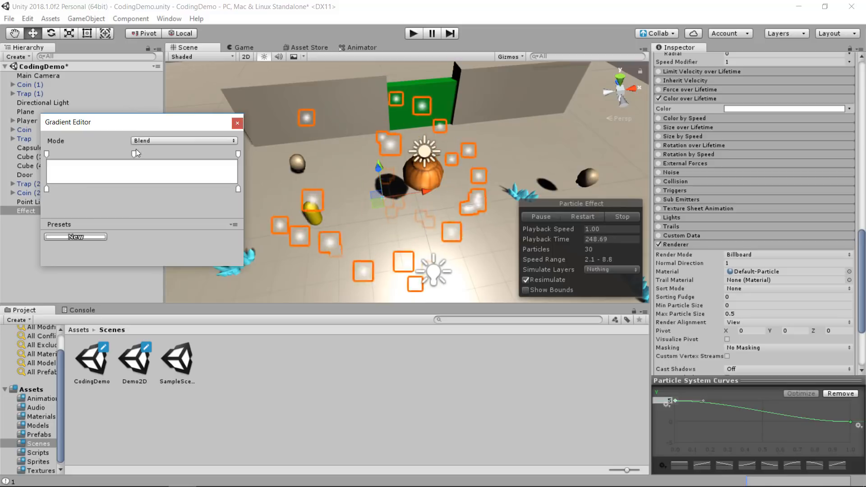
{"action": "left_click", "coordinate": [134, 154]}
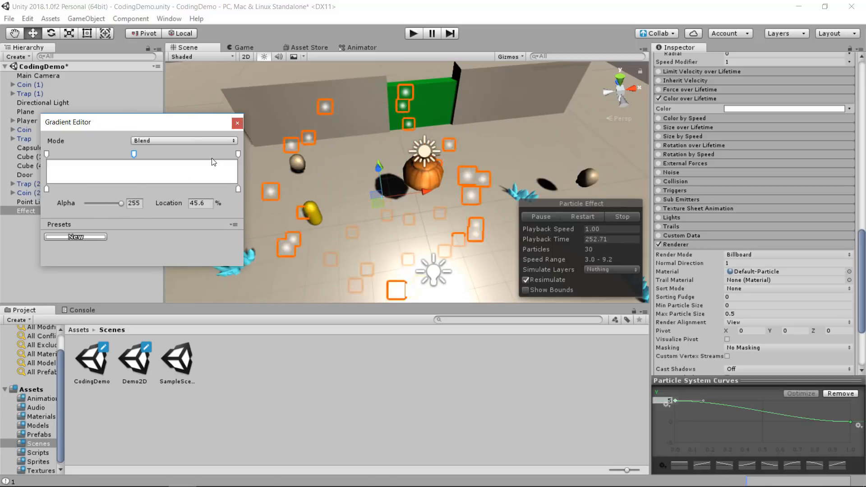
- Set the alpha of the gradient's end and start keys to 0 so the particles fade in and out
{"action": "left_click", "coordinate": [238, 154]}
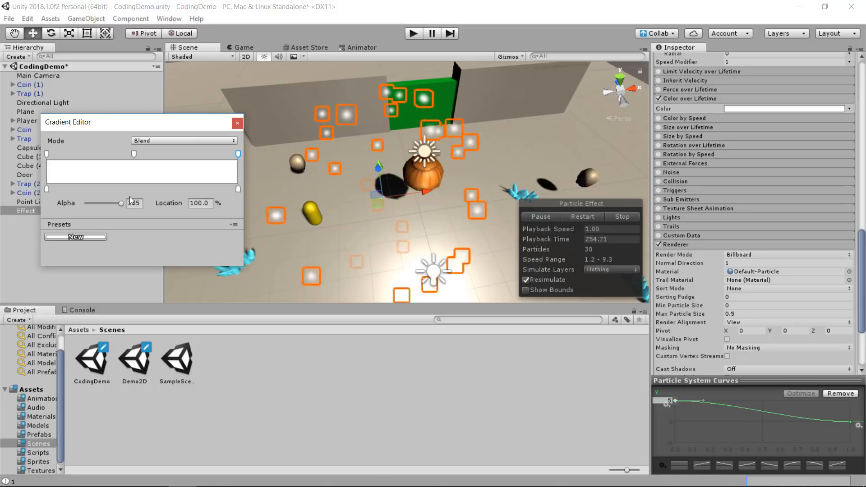
{"action": "left_click_drag", "start_coordinate": [120, 203], "coordinate": [55, 194]}
{"action": "left_click", "coordinate": [47, 154]}
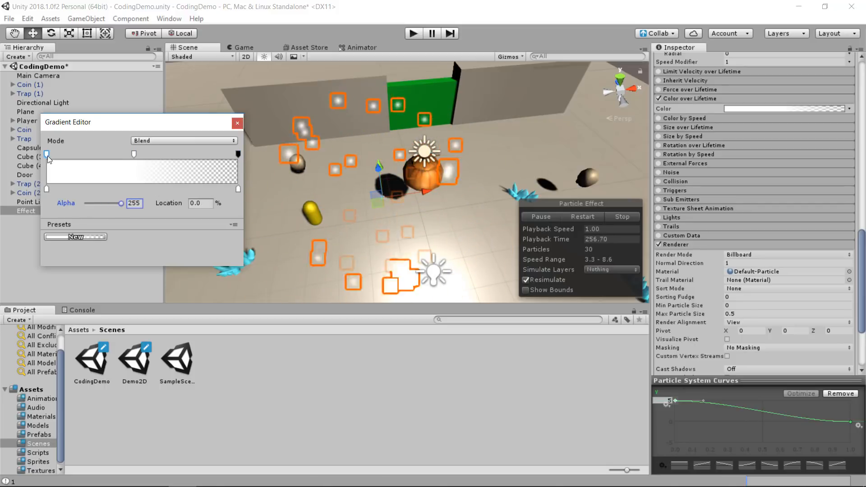
{"action": "left_click_drag", "start_coordinate": [121, 203], "coordinate": [86, 204]}
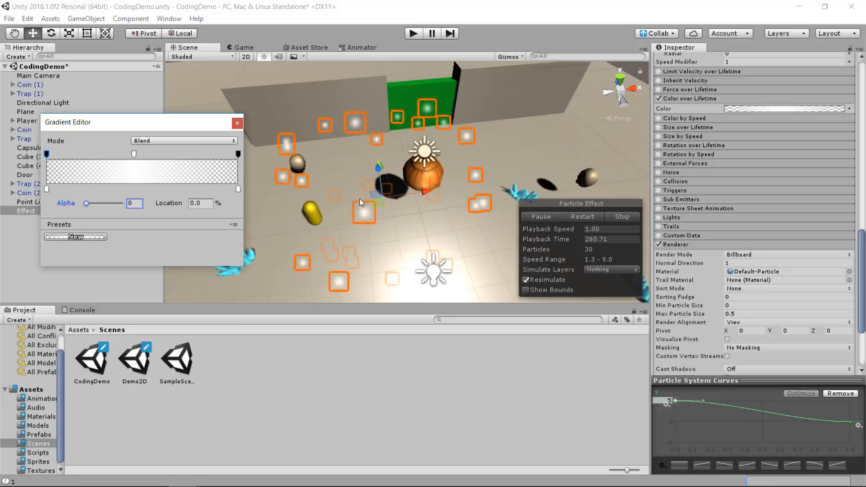
- Add a colour key at about 45.9% in the gradient, colour it yellow (F8F000), and close the gradient editor
{"action": "left_click", "coordinate": [137, 188]}
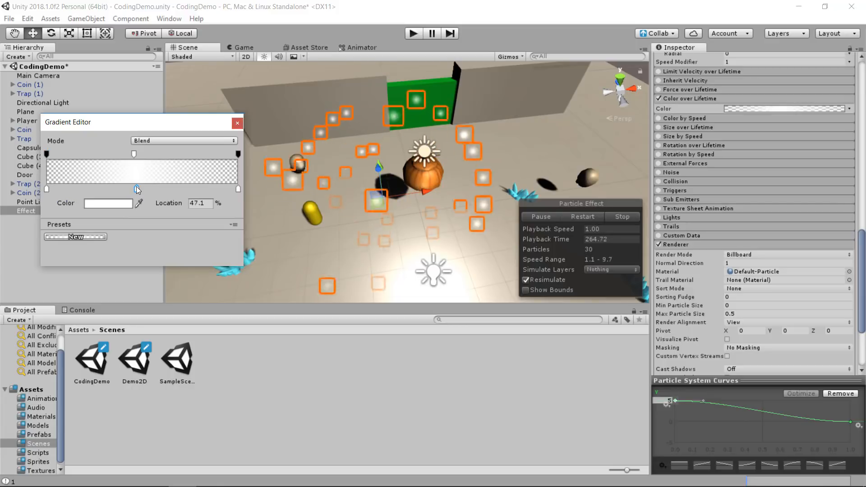
{"action": "left_click_drag", "start_coordinate": [137, 188], "coordinate": [134, 188]}
{"action": "left_click", "coordinate": [120, 202]}
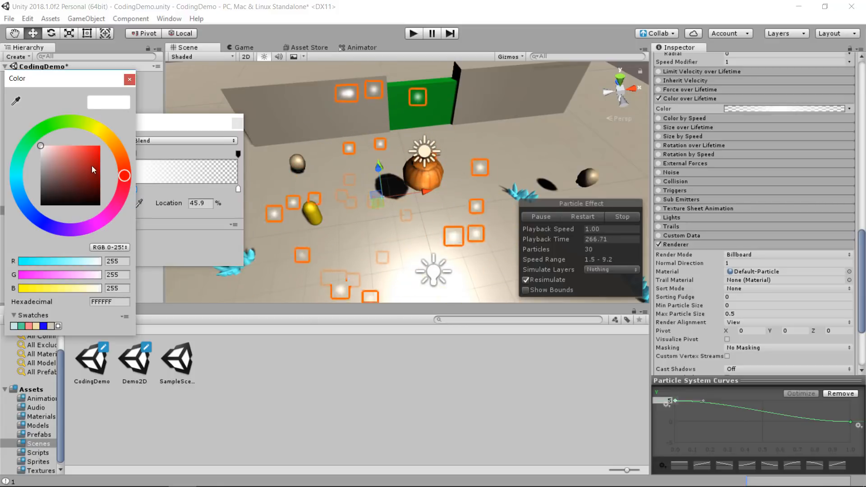
{"action": "left_click", "coordinate": [102, 134]}
{"action": "mouse_move", "coordinate": [90, 163]}
{"action": "left_mouse_down"}
{"action": "mouse_move", "coordinate": [113, 150]}
{"action": "mouse_move", "coordinate": [118, 135]}
{"action": "left_mouse_up"}
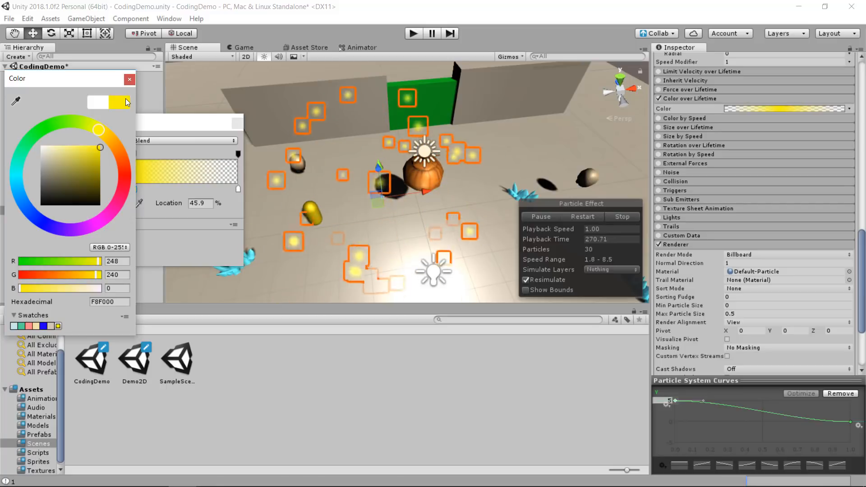
{"action": "left_click", "coordinate": [130, 79]}
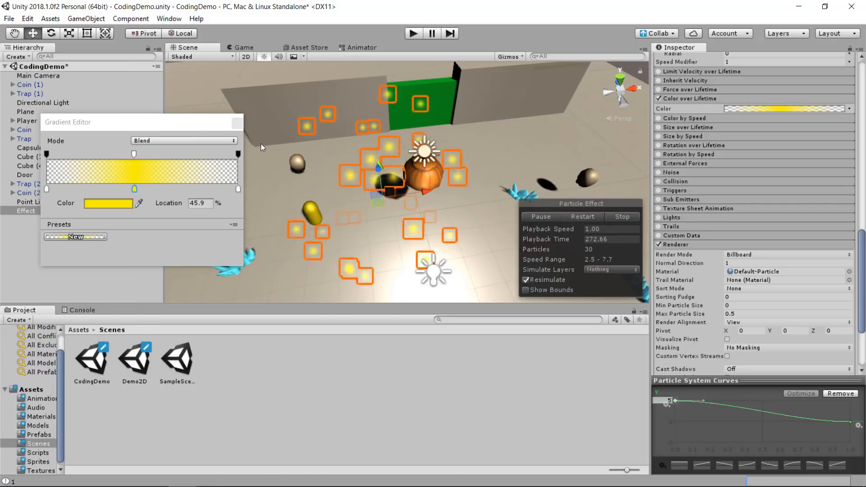
{"action": "left_click", "coordinate": [238, 123]}
- Turn off Looping for the particle system and play the single burst in the scene
{"action": "scroll", "coordinate": [734, 184], "scroll_direction": "up", "scroll_amount": 5}
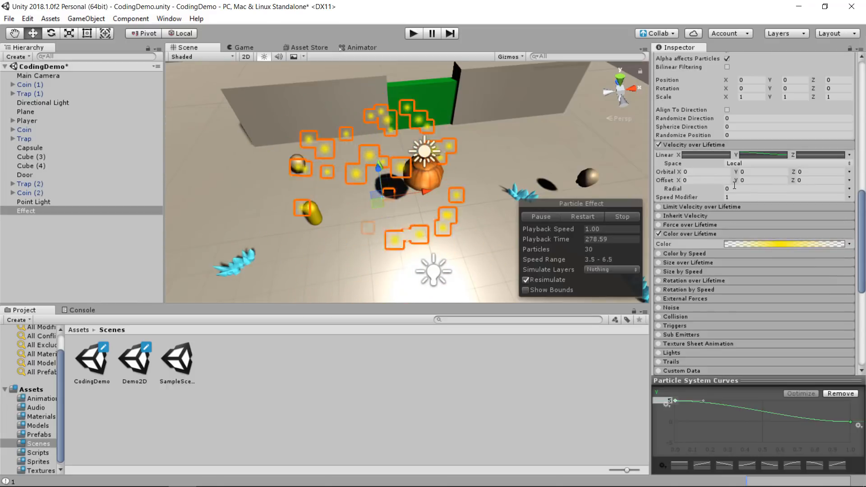
{"action": "scroll", "coordinate": [734, 185], "scroll_direction": "up", "scroll_amount": 10}
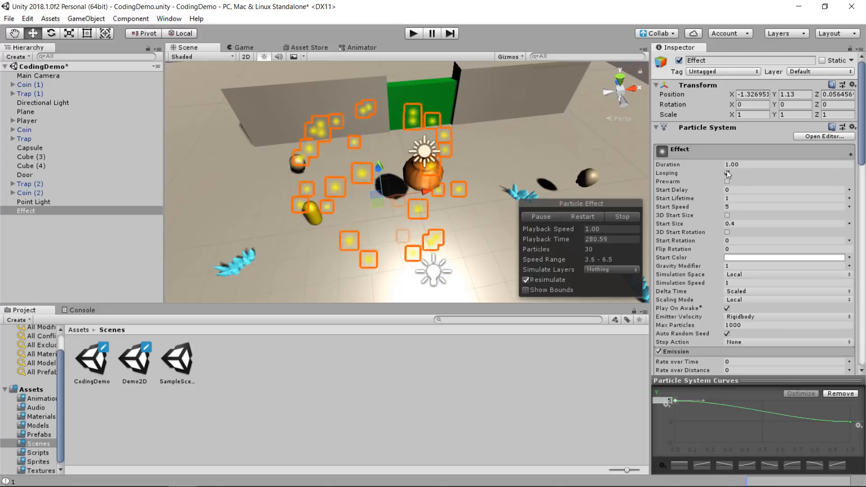
{"action": "left_click", "coordinate": [728, 172]}
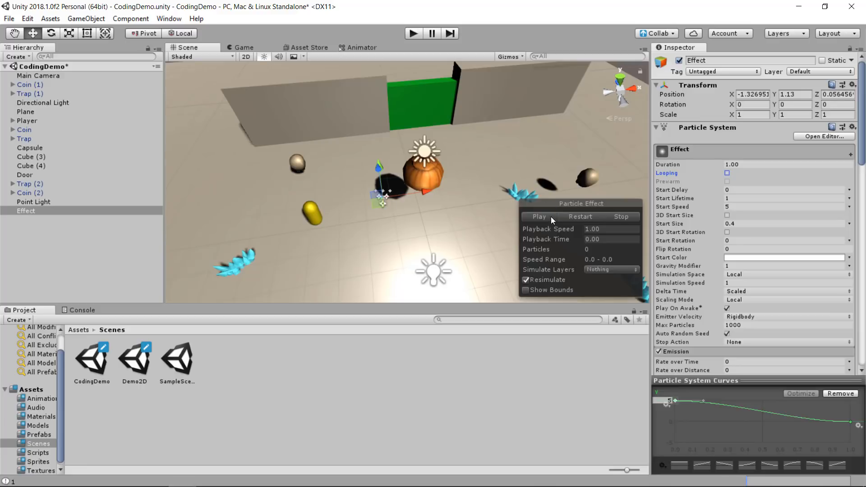
{"action": "left_click", "coordinate": [534, 217]}
{"action": "left_click", "coordinate": [537, 216]}
- Collapse the particle curves area and add an Audio Source component to the Effect object
{"action": "scroll", "coordinate": [695, 169], "scroll_direction": "down", "scroll_amount": 8}
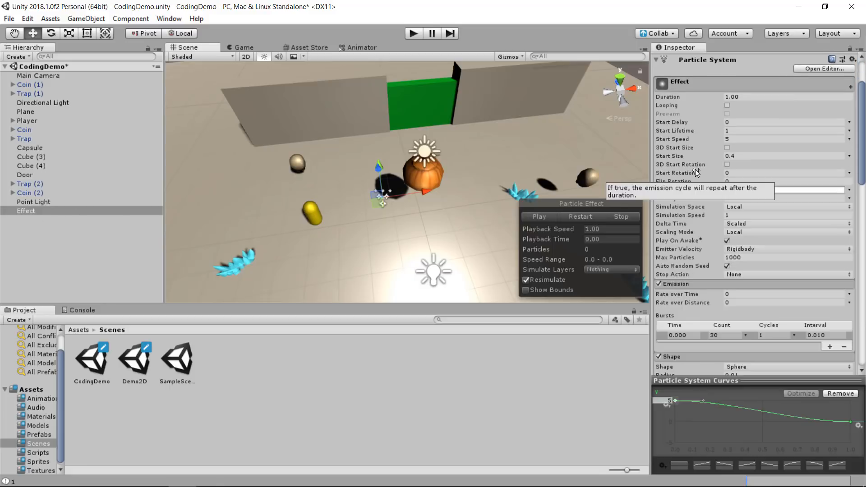
{"action": "scroll", "coordinate": [695, 170], "scroll_direction": "down", "scroll_amount": 10}
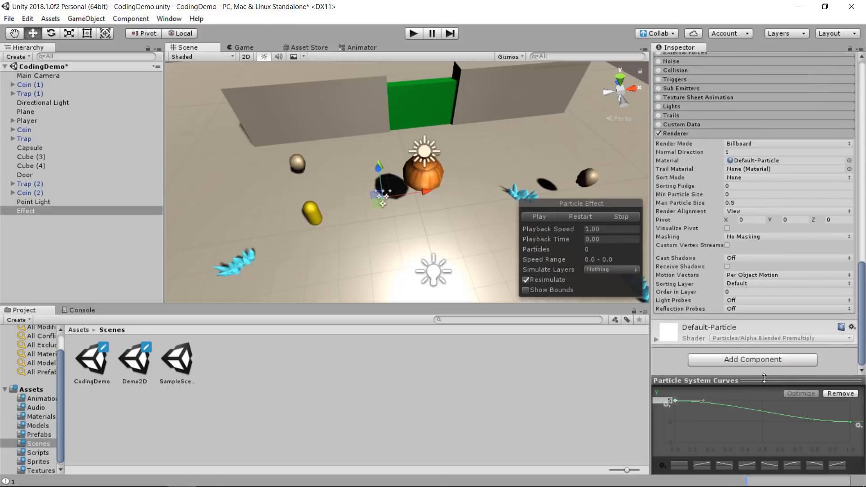
{"action": "left_click_drag", "start_coordinate": [753, 378], "coordinate": [753, 471]}
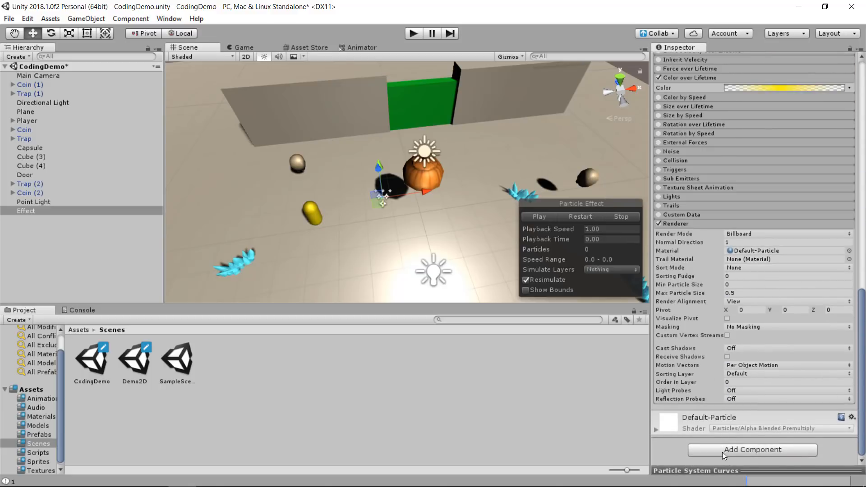
{"action": "left_click", "coordinate": [725, 452]}
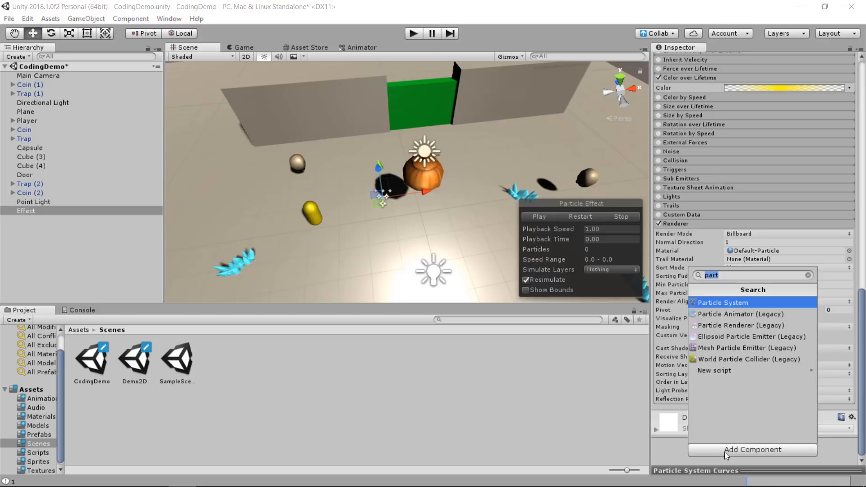
{"action": "type", "text": "audi"}
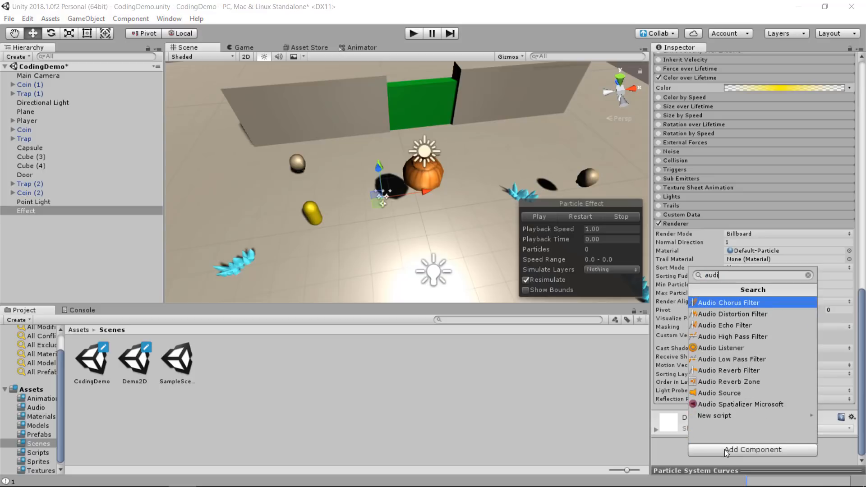
{"action": "left_click", "coordinate": [735, 393]}
{"action": "scroll", "coordinate": [680, 403], "scroll_direction": "down", "scroll_amount": 6}
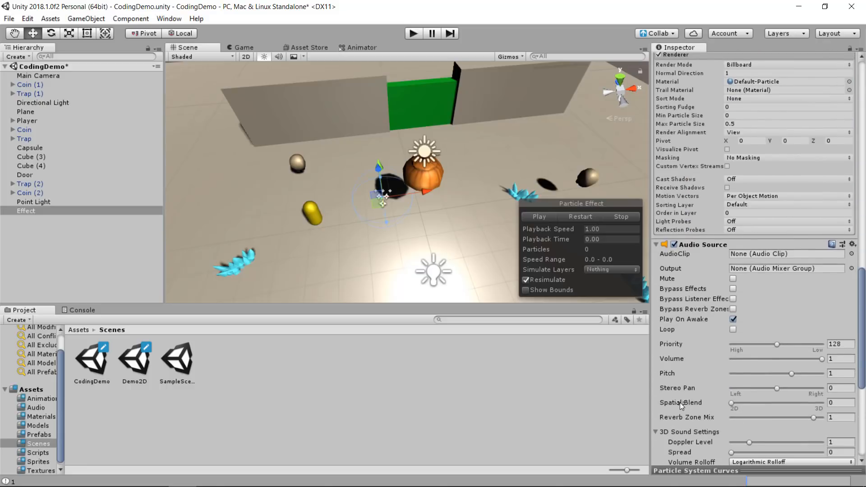
- Assign the collect sound from the Audio folder as the AudioClip of Effect's Audio Source
{"action": "left_click", "coordinate": [78, 329]}
{"action": "double_click", "coordinate": [131, 358]}
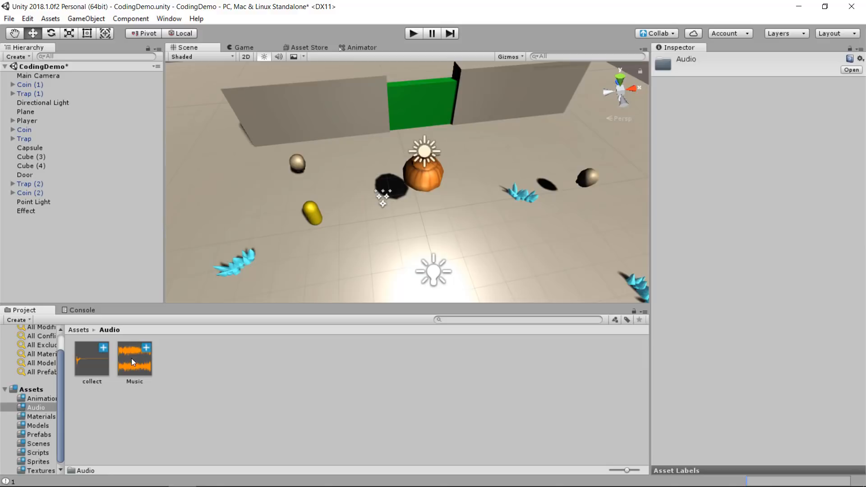
{"action": "left_click", "coordinate": [85, 367]}
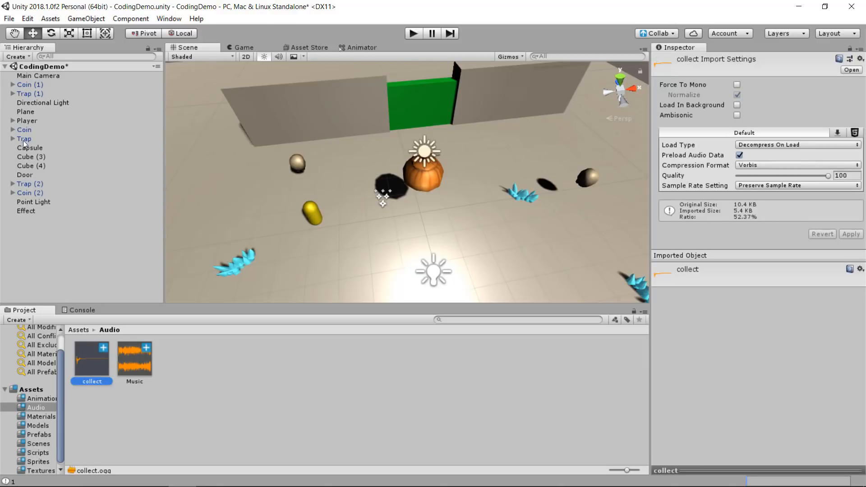
{"action": "left_click", "coordinate": [25, 210]}
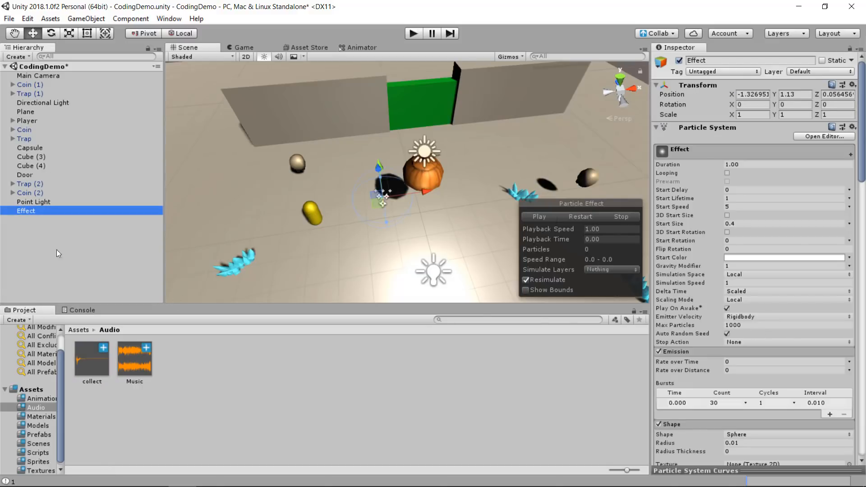
{"action": "scroll", "coordinate": [739, 319], "scroll_direction": "down", "scroll_amount": 20}
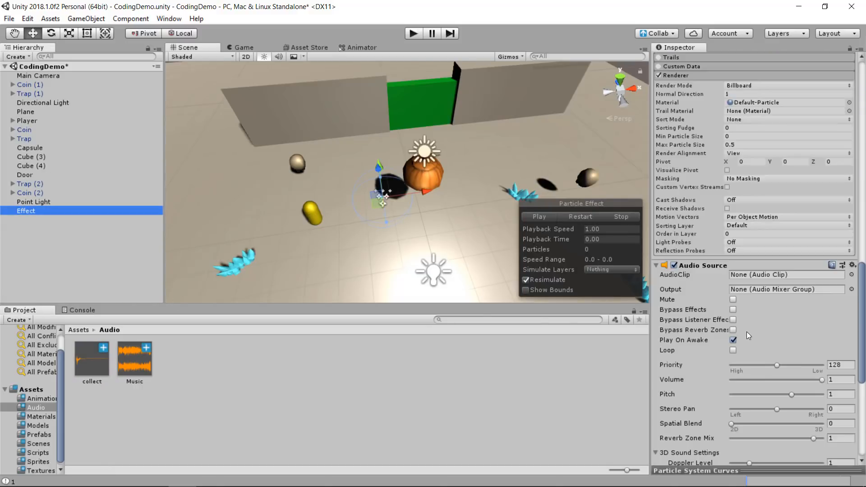
{"action": "scroll", "coordinate": [740, 337], "scroll_direction": "up", "scroll_amount": 5}
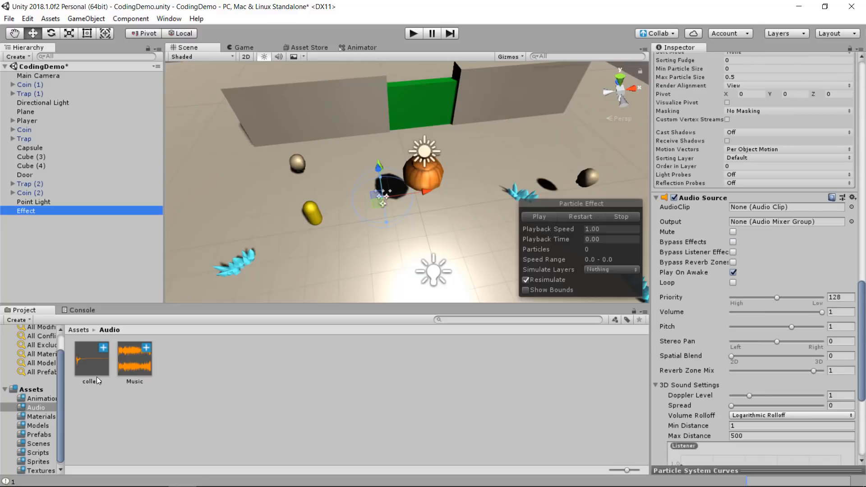
{"action": "left_click_drag", "start_coordinate": [97, 369], "coordinate": [761, 210]}
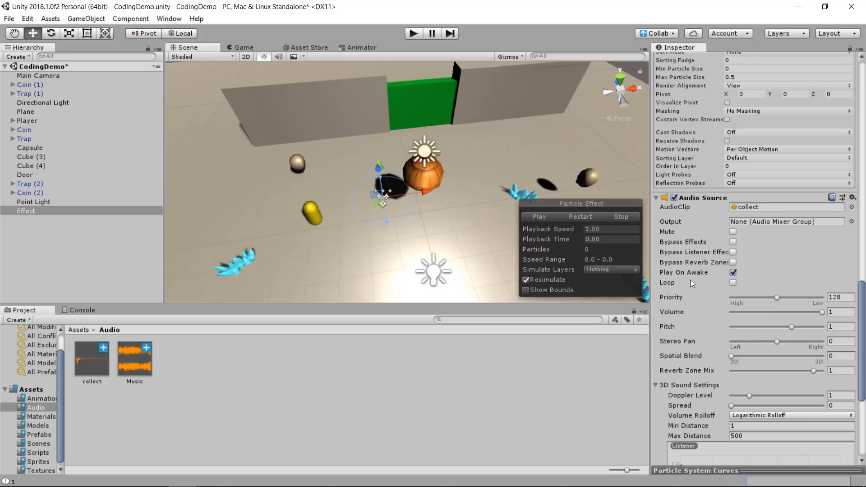
{"action": "scroll", "coordinate": [721, 268], "scroll_direction": "up", "scroll_amount": 15}
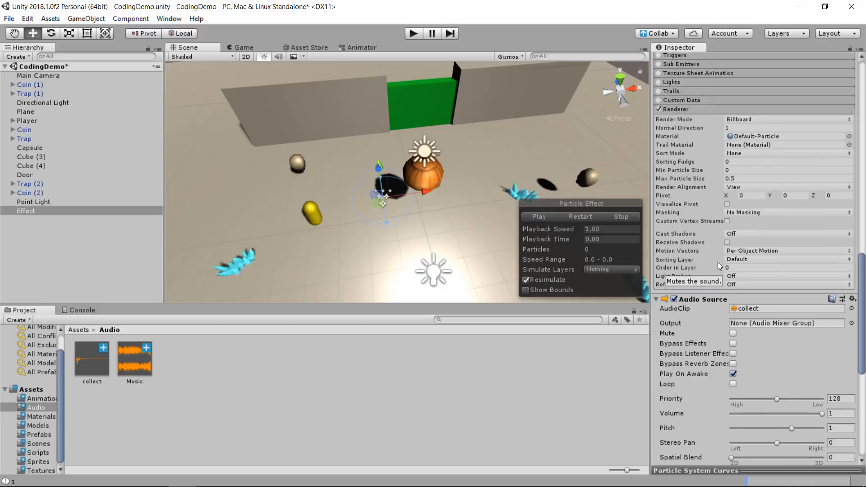
{"action": "scroll", "coordinate": [718, 268], "scroll_direction": "up", "scroll_amount": 5}
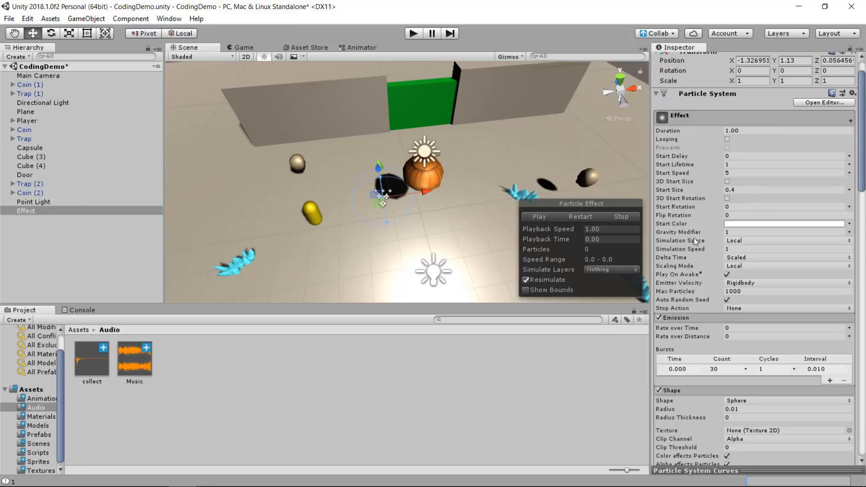
- Create a folder named Resources in Assets and open it
{"action": "left_click", "coordinate": [77, 331]}
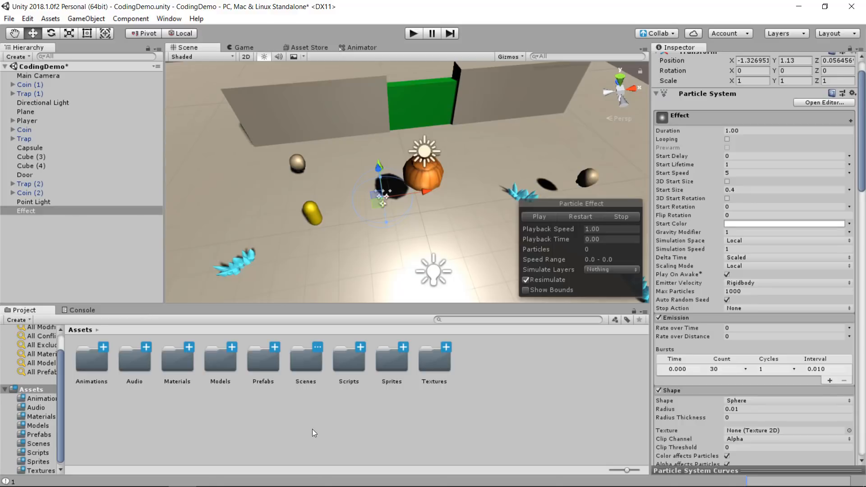
{"action": "right_click", "coordinate": [286, 424]}
{"action": "mouse_move", "coordinate": [378, 171]}
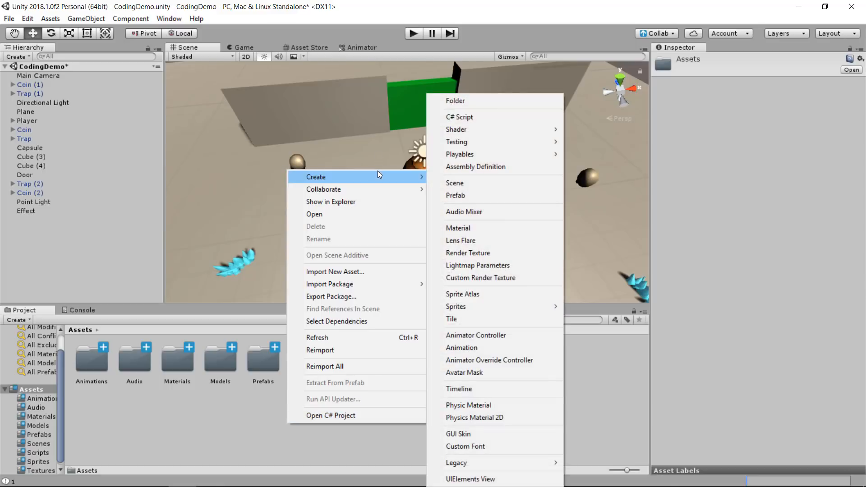
{"action": "left_click", "coordinate": [481, 100]}
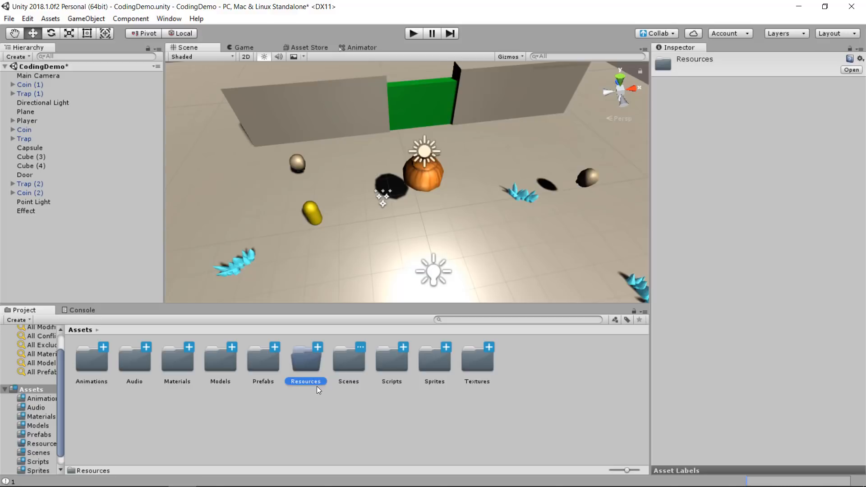
{"action": "double_click", "coordinate": [308, 363]}
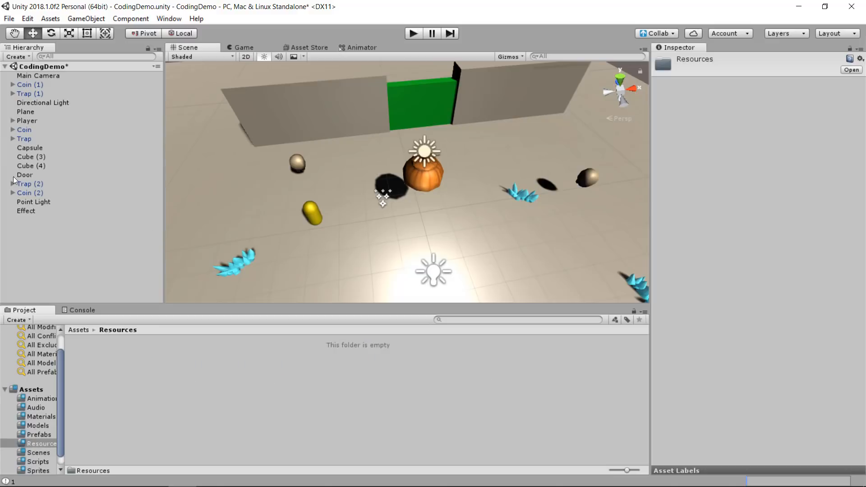
- Save the Effect object as a prefab in the Resources folder and delete it from the scene
{"action": "left_click_drag", "start_coordinate": [26, 209], "coordinate": [108, 373]}
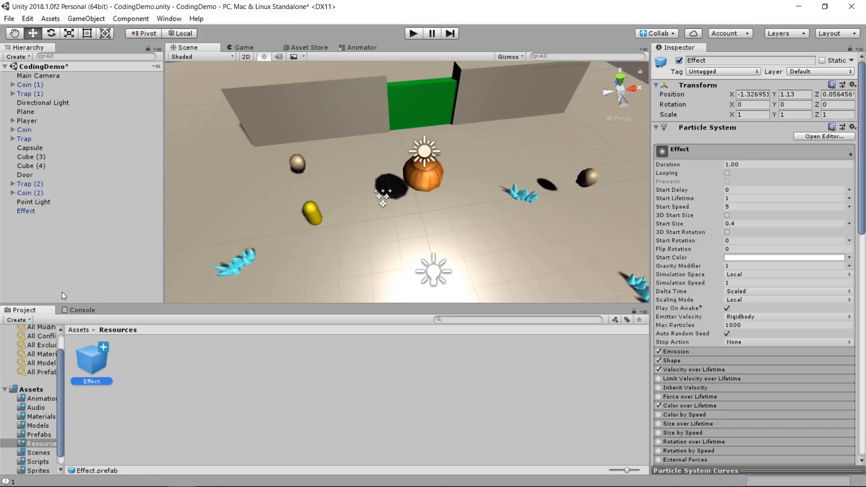
{"action": "left_click", "coordinate": [26, 210]}
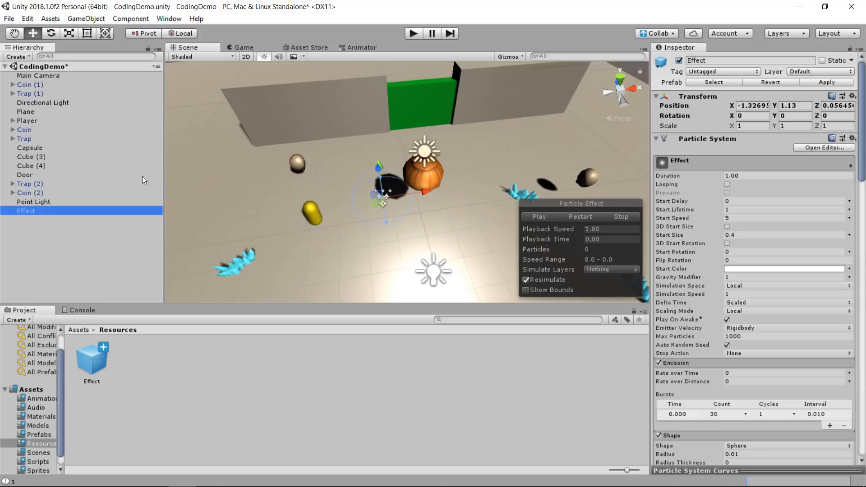
{"action": "key", "text": "Delete"}
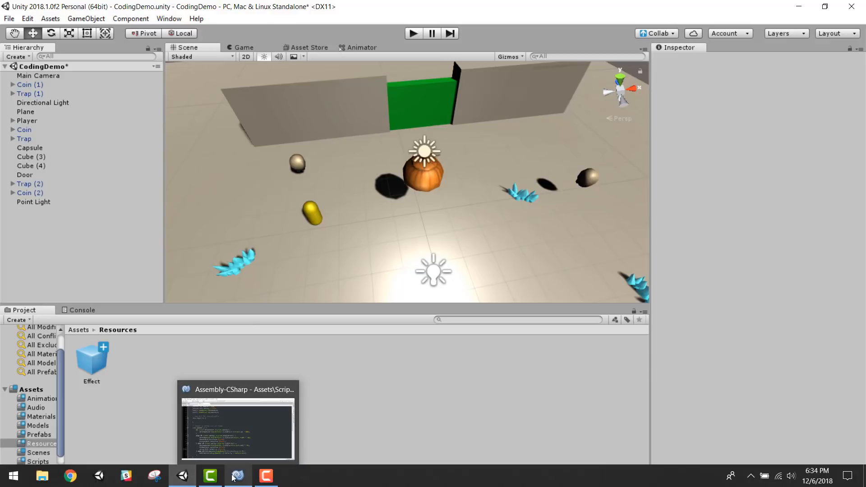
- Switch to MonoDevelop and insert an empty line at the start of the Coin block in Player.cs's OnTriggerEnter method
{"action": "left_click", "coordinate": [233, 477]}
{"action": "left_click", "coordinate": [63, 58]}
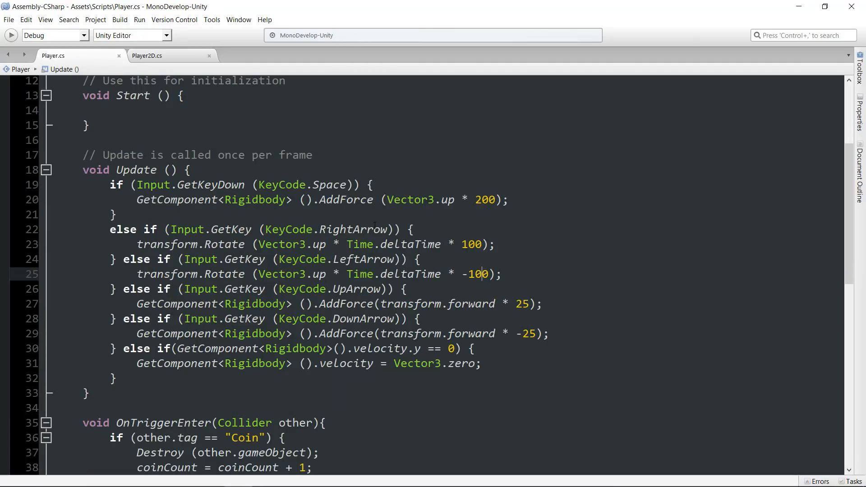
{"action": "scroll", "coordinate": [396, 258], "scroll_direction": "down", "scroll_amount": 4}
{"action": "scroll", "coordinate": [397, 256], "scroll_direction": "down", "scroll_amount": 1}
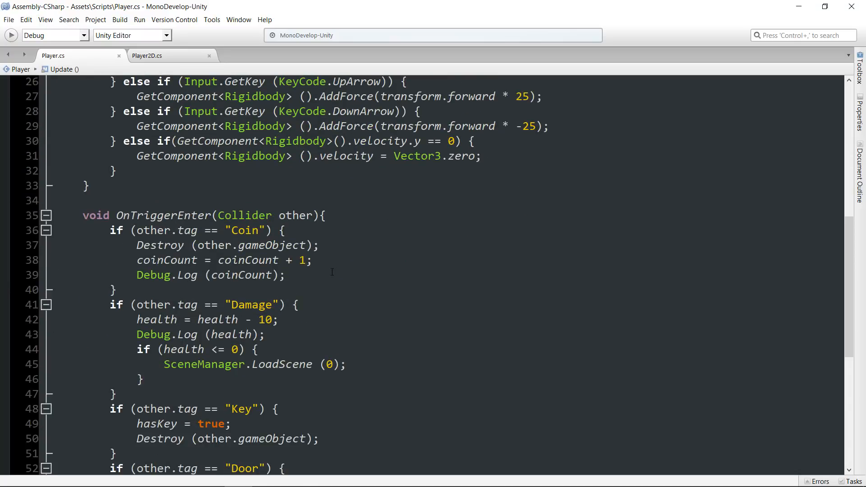
{"action": "left_click", "coordinate": [286, 231]}
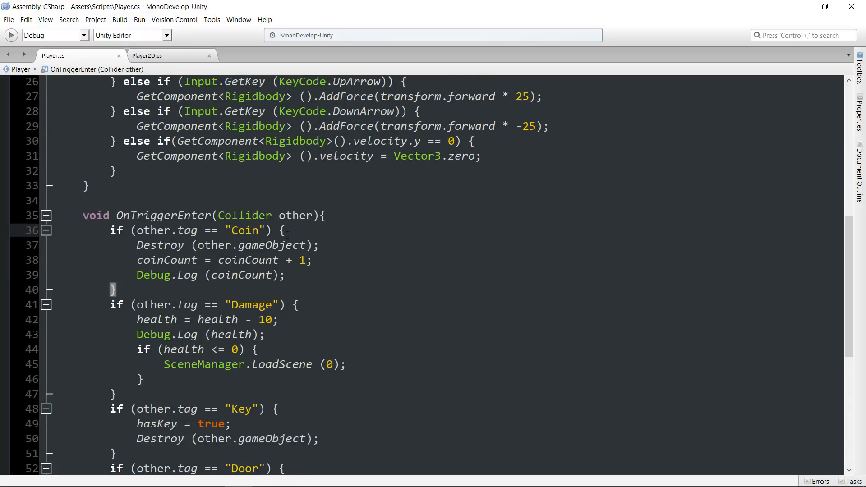
{"action": "left_click", "coordinate": [323, 245]}
{"action": "left_click", "coordinate": [323, 236]}
{"action": "key", "text": "Return"}
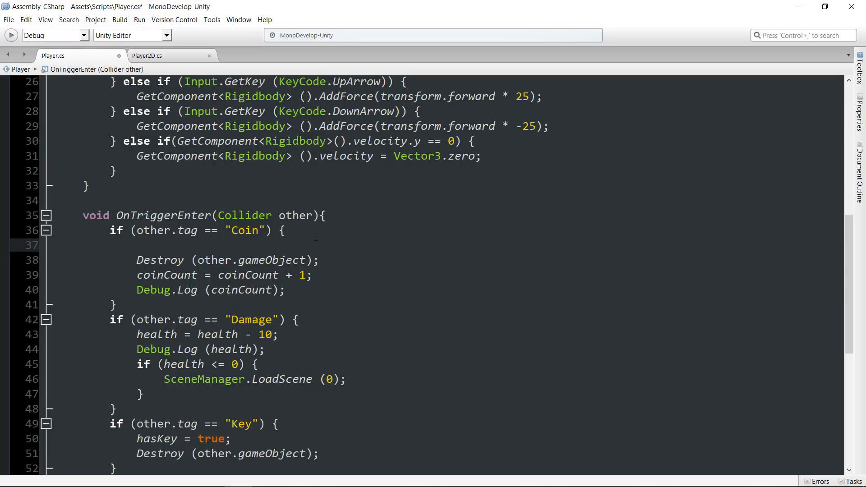
- Begin an Instantiate call in the Coin block with Resources.Load("Effect") as its first argument
{"action": "type", "text": "Instantiate("}
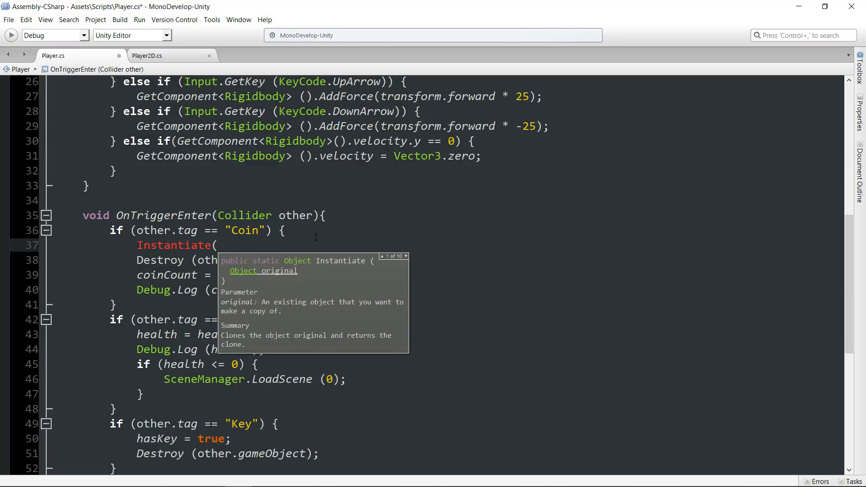
{"action": "type", "text": "Rese"}
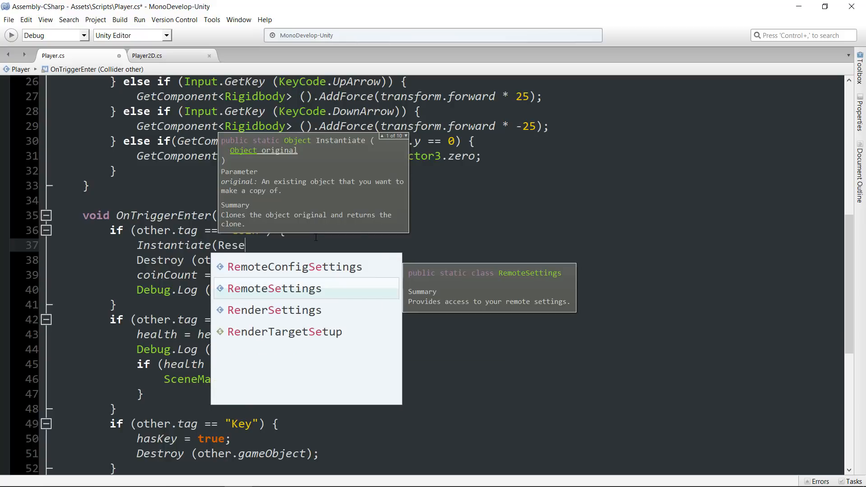
{"action": "key", "text": "BackSpace"}
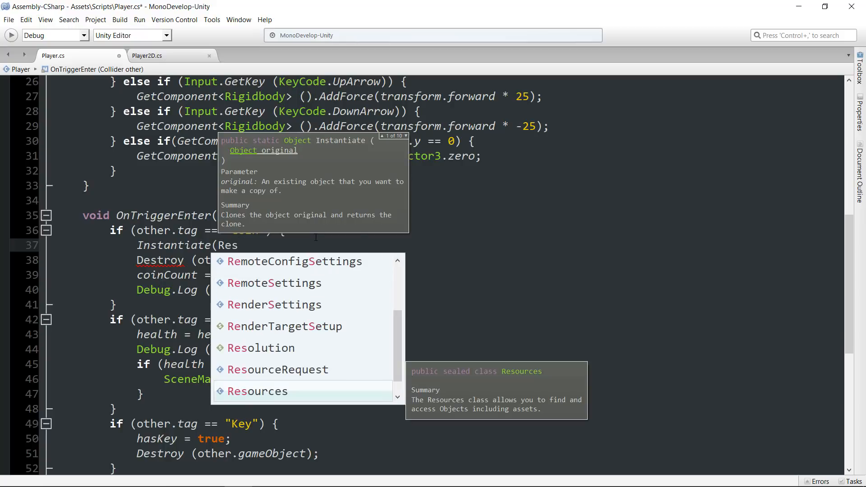
{"action": "key", "text": "Return"}
{"action": "type", "text": ".Lo"}
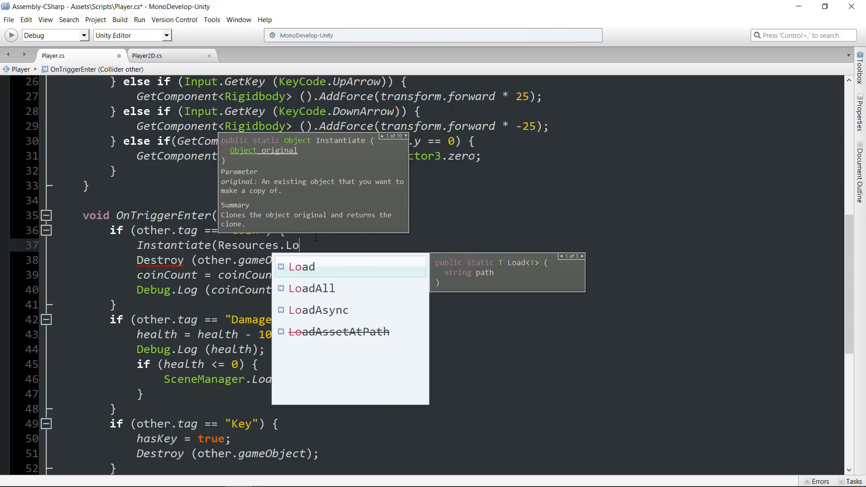
{"action": "type", "text": "ad("}
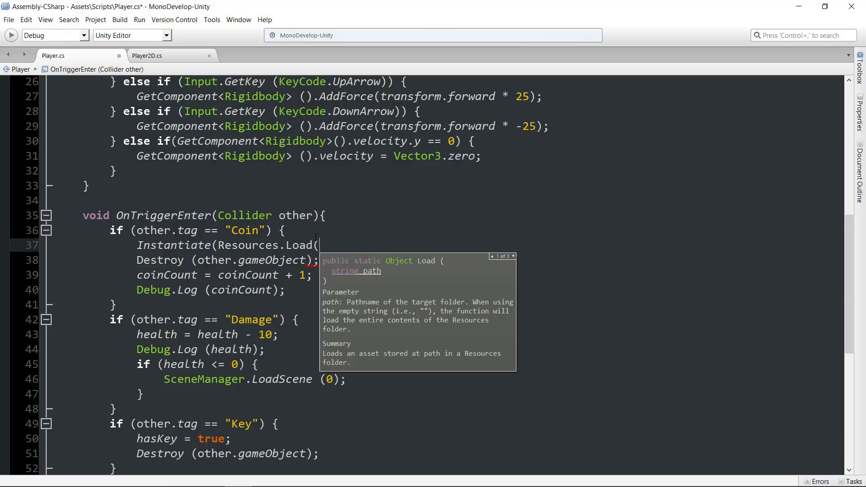
{"action": "type", "text": "\"E"}
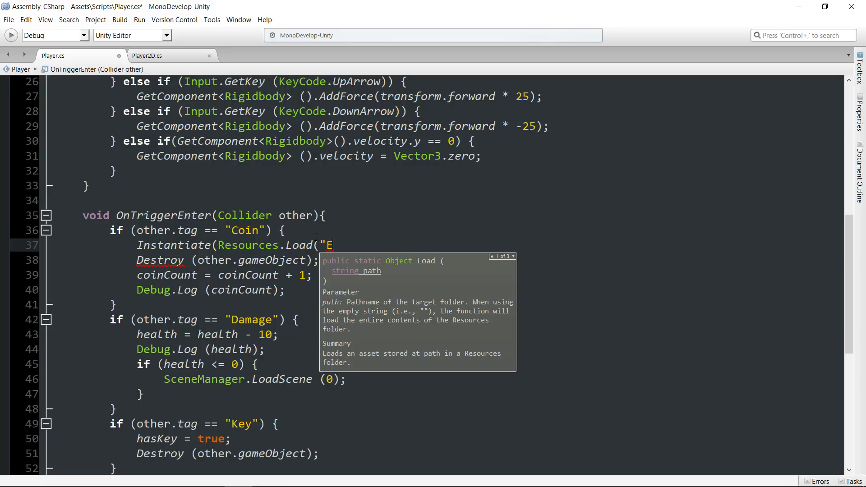
{"action": "type", "text": "ffect\")"}
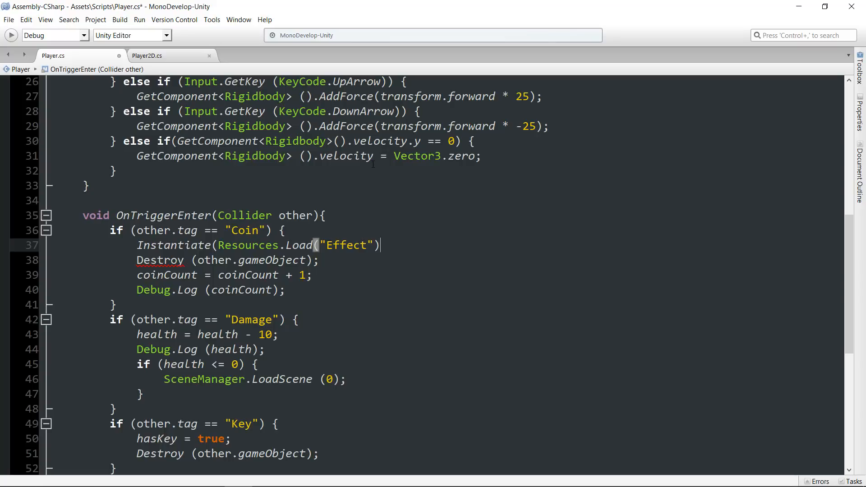
- Complete the Instantiate call with other.transform.position and other.transform.rotation as its remaining arguments, end the statement, and save Player.cs
{"action": "type", "text": ", "}
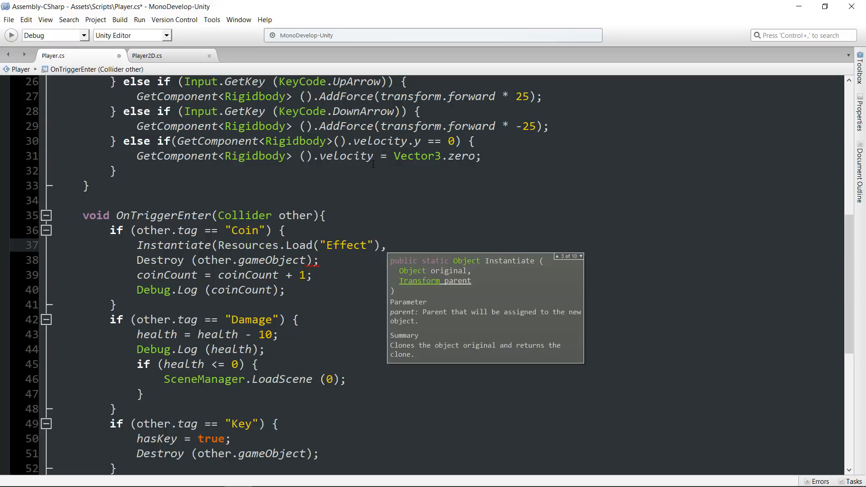
{"action": "type", "text": "oth"}
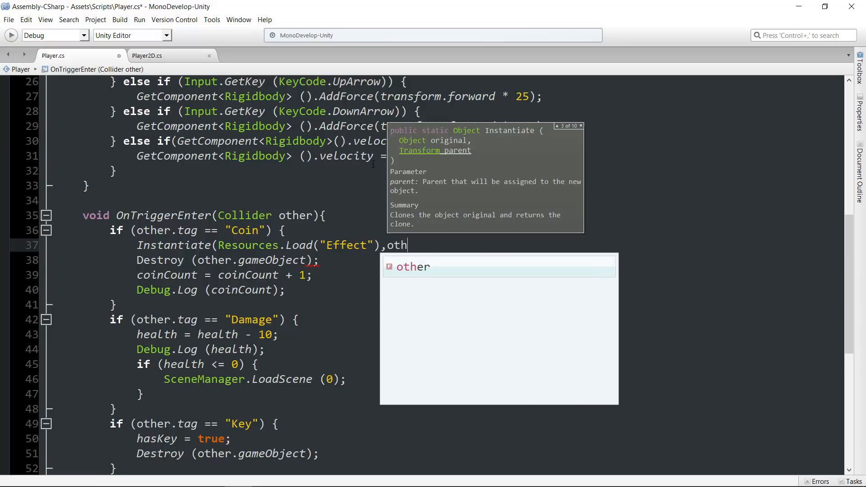
{"action": "type", "text": "er.t"}
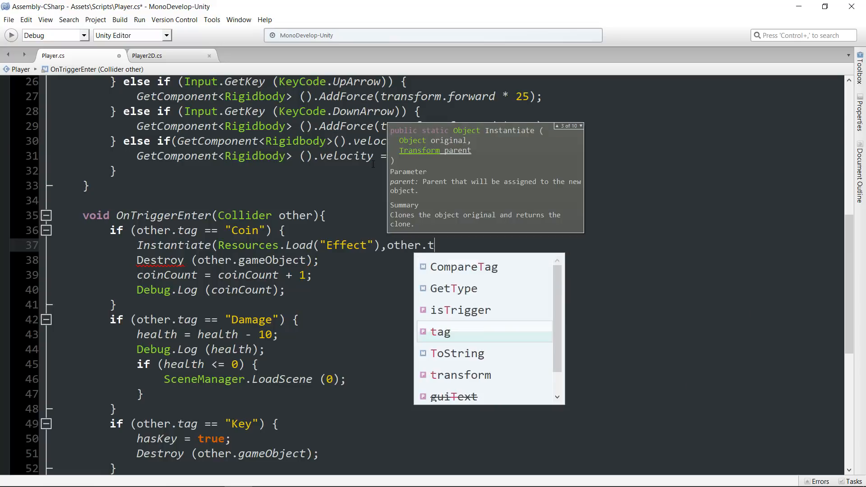
{"action": "type", "text": "ransform.position, "}
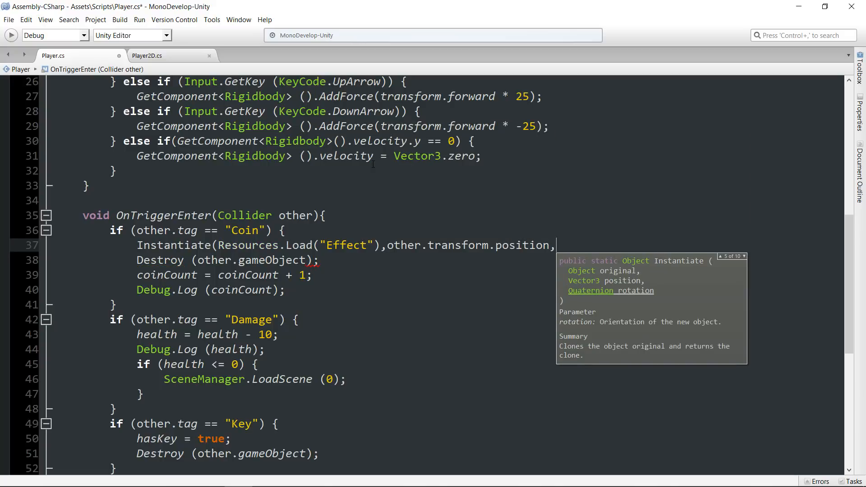
{"action": "type", "text": "other.tr"}
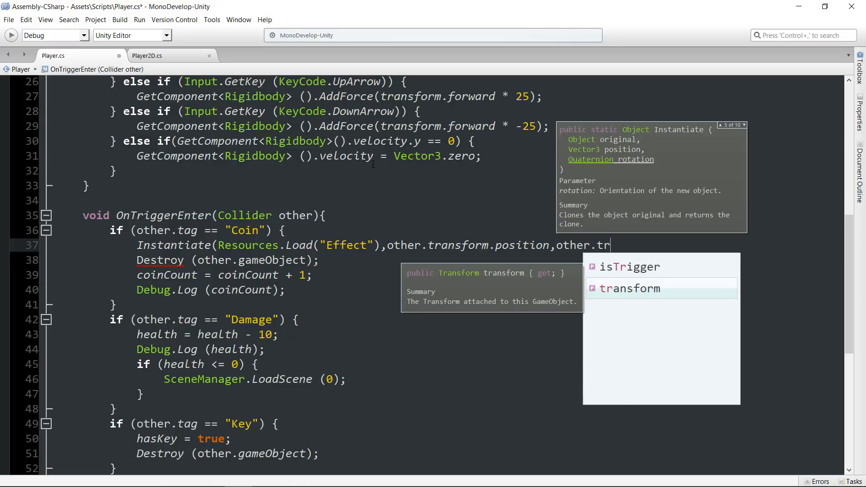
{"action": "type", "text": "ansform.rotation"}
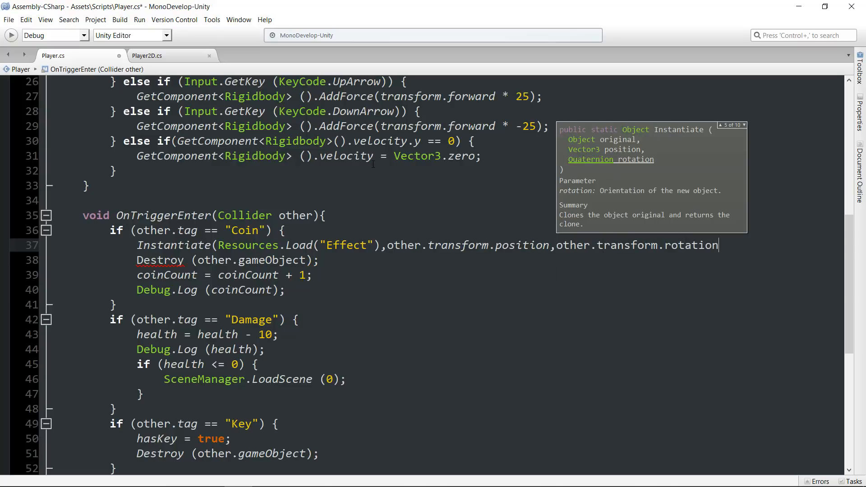
{"action": "type", "text": ")"}
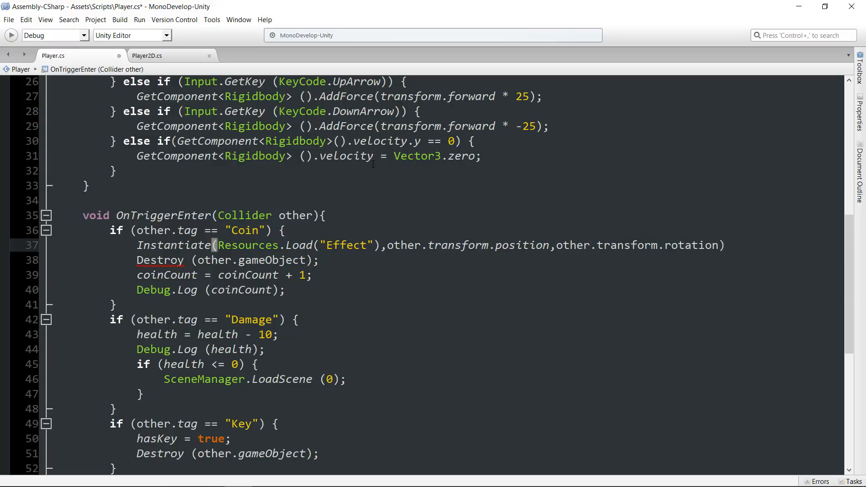
{"action": "type", "text": ";"}
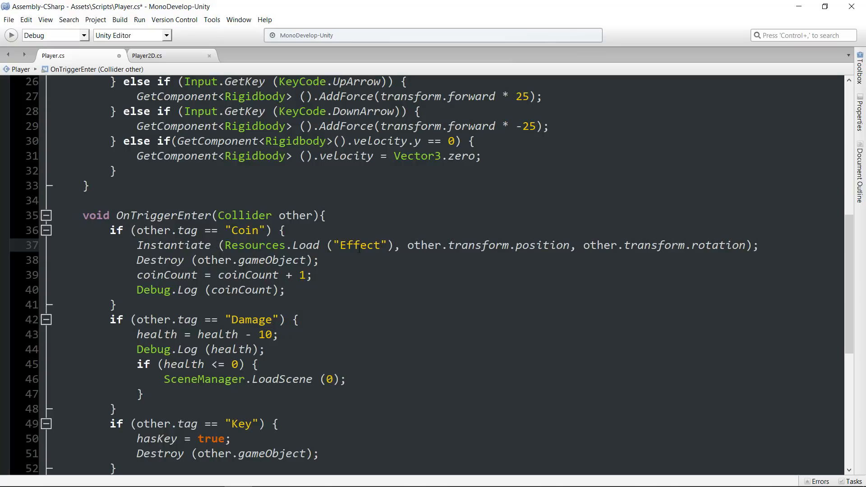
{"action": "key", "text": "ctrl+s"}
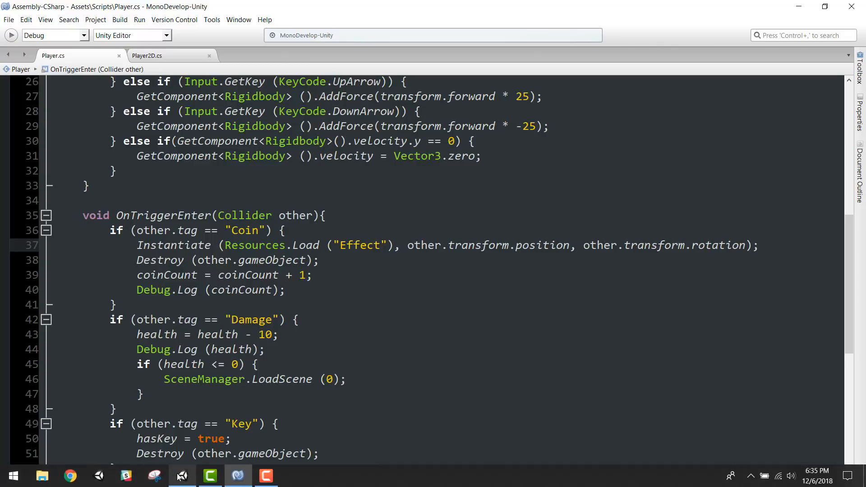
- Switch to Unity and play-test the scene by rolling the pumpkin player into all three coins, ending play mode when done
{"action": "left_click", "coordinate": [183, 475]}
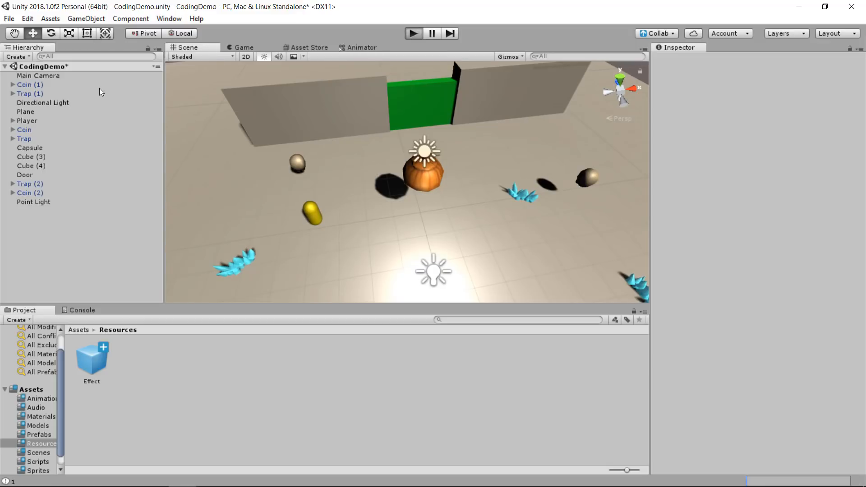
{"action": "key", "text": "ctrl+p"}
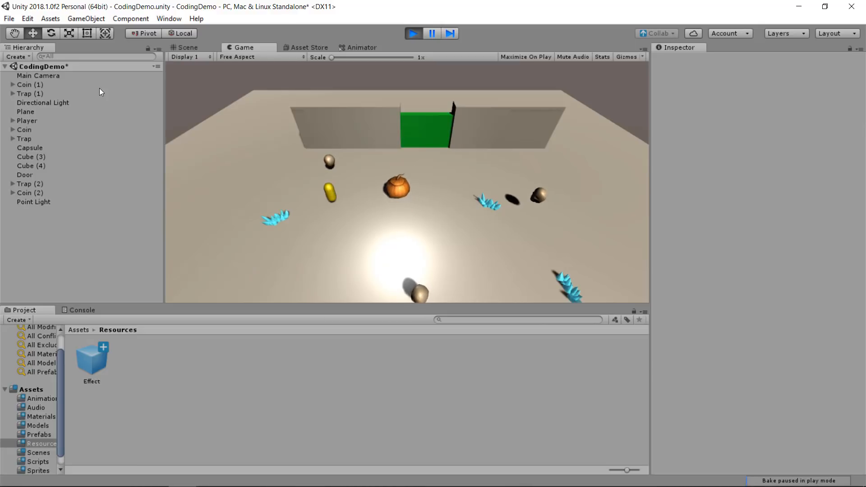
{"action": "key", "text": "Left"}
{"action": "key", "text": "Up"}
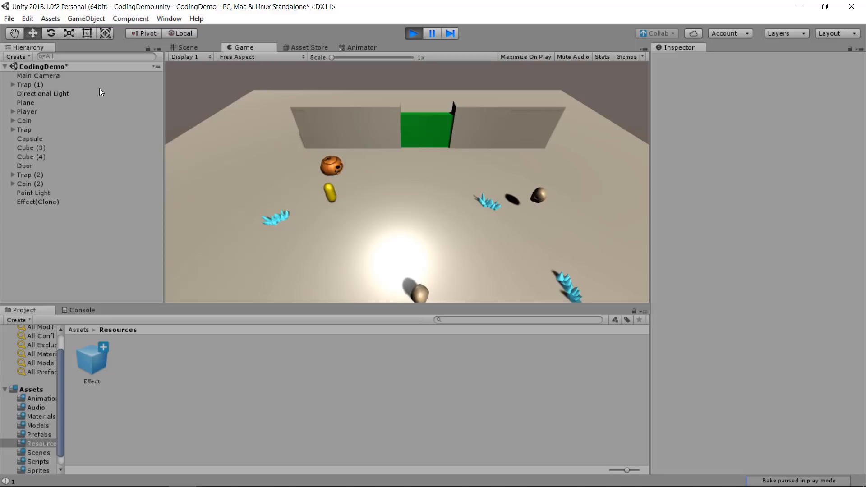
{"action": "key", "text": "Right"}
{"action": "key", "text": "Down"}
{"action": "key", "text": "Down"}
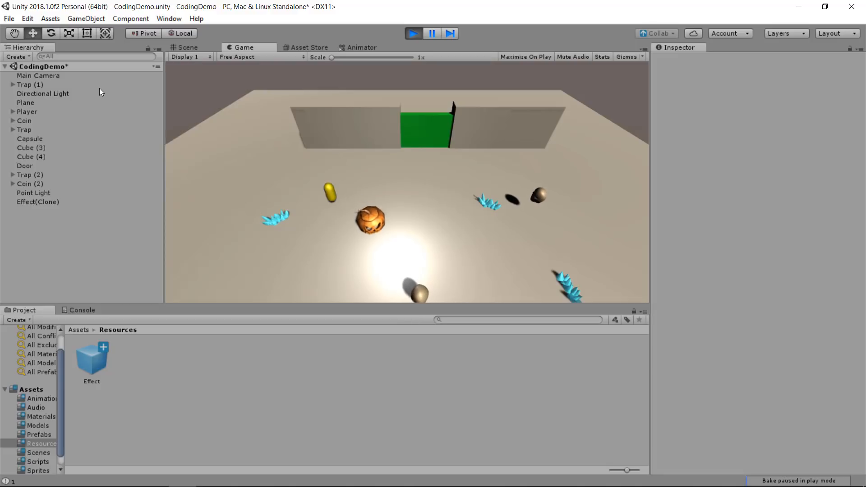
{"action": "key", "text": "Down"}
{"action": "key", "text": "Right"}
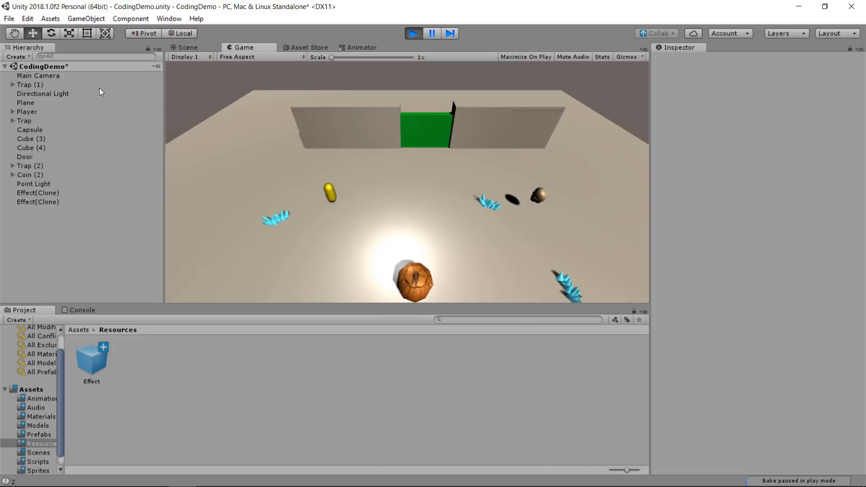
{"action": "key", "text": "Right"}
{"action": "key", "text": "Up"}
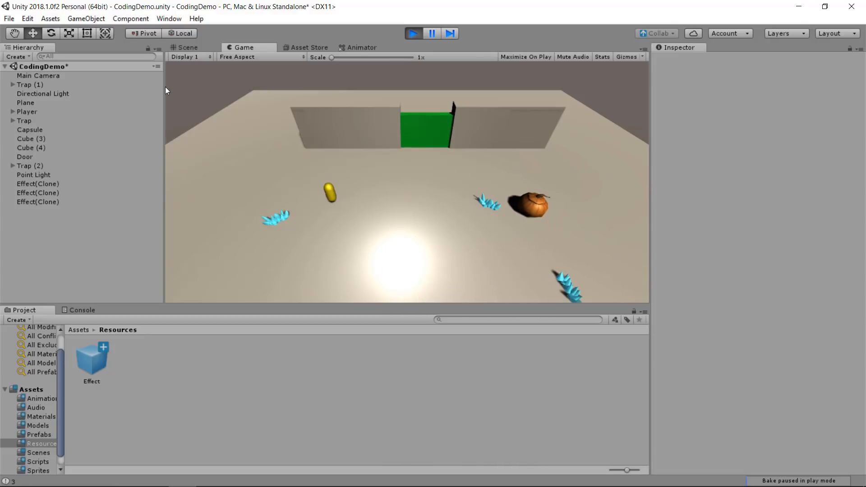
{"action": "left_click", "coordinate": [414, 33]}
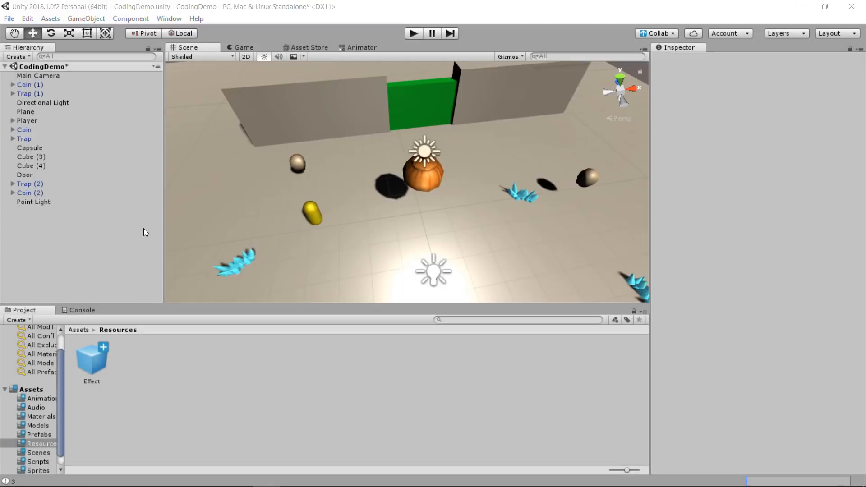
- Return to the root Assets folder and add an Audio Source component to the Main Camera
{"action": "left_click", "coordinate": [74, 329]}
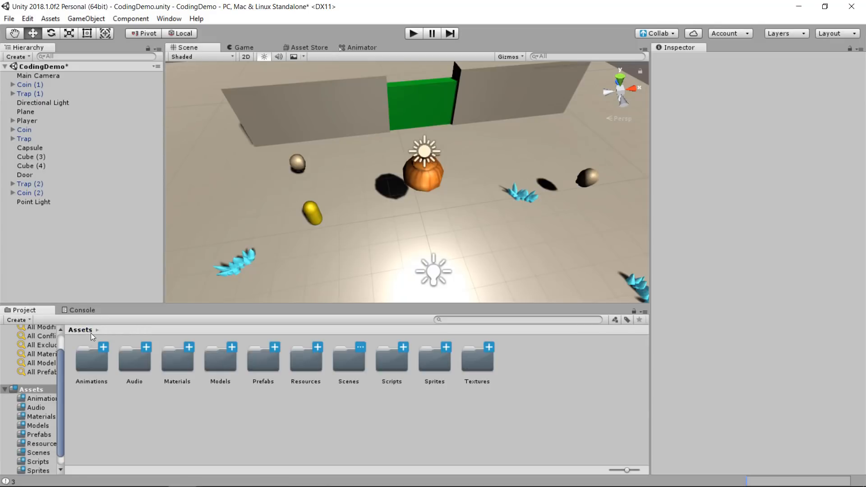
{"action": "left_click", "coordinate": [48, 76]}
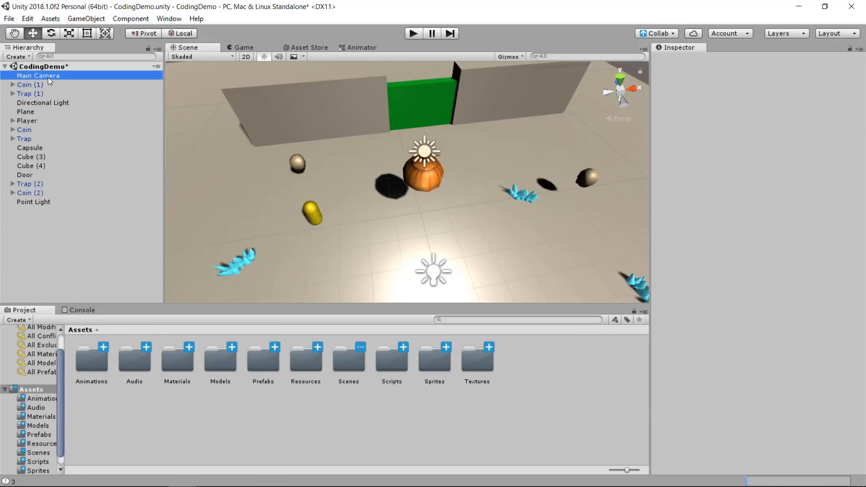
{"action": "scroll", "coordinate": [401, 156], "scroll_direction": "down", "scroll_amount": 5}
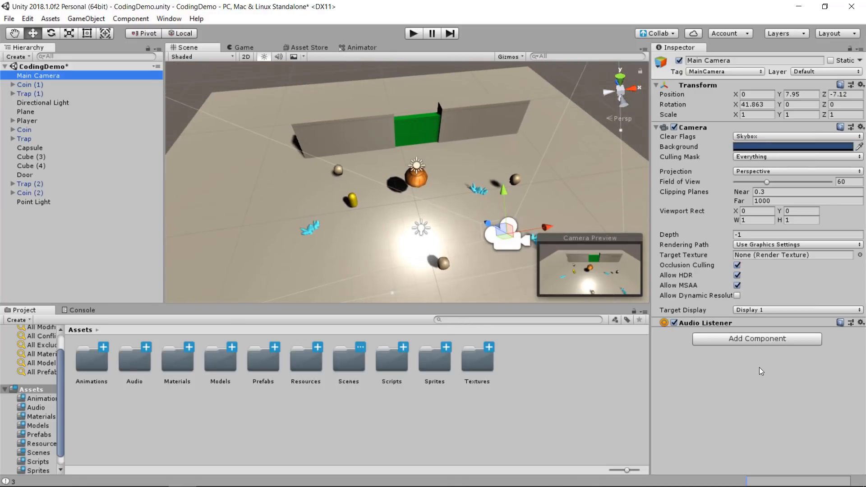
{"action": "left_click", "coordinate": [738, 339]}
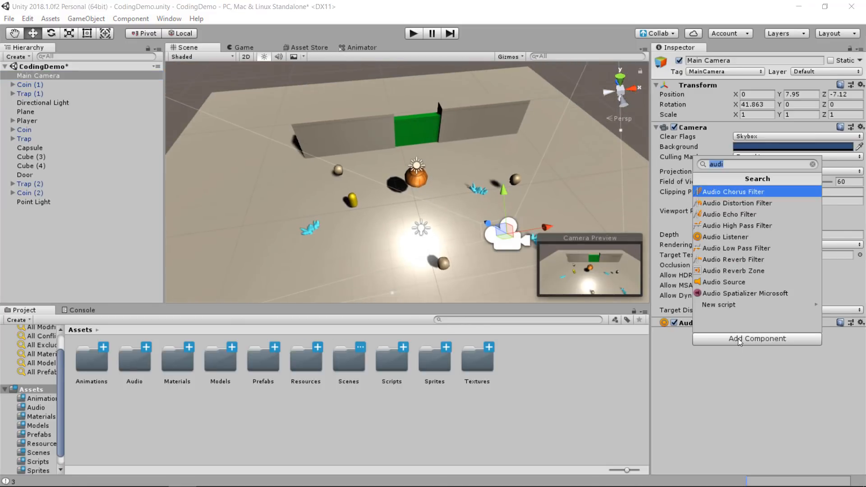
{"action": "left_click", "coordinate": [738, 282]}
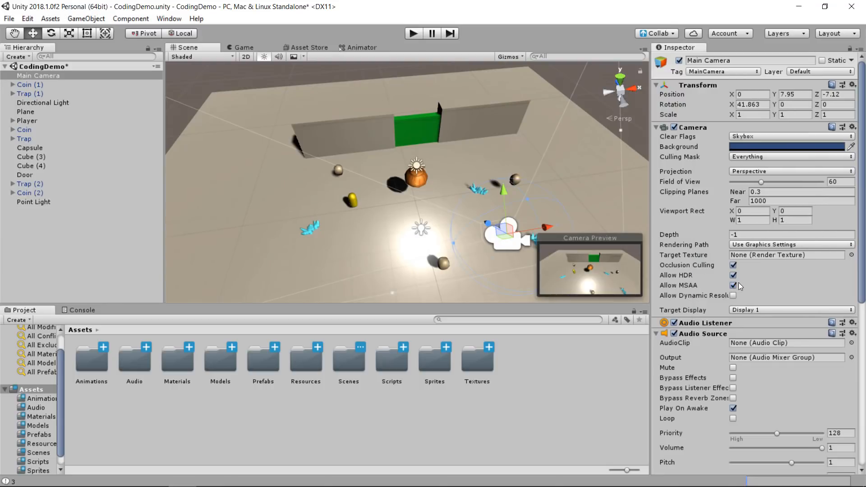
- Enable Loop on the Main Camera's Audio Source and lower its volume to about 0.223
{"action": "scroll", "coordinate": [740, 351], "scroll_direction": "down", "scroll_amount": 3}
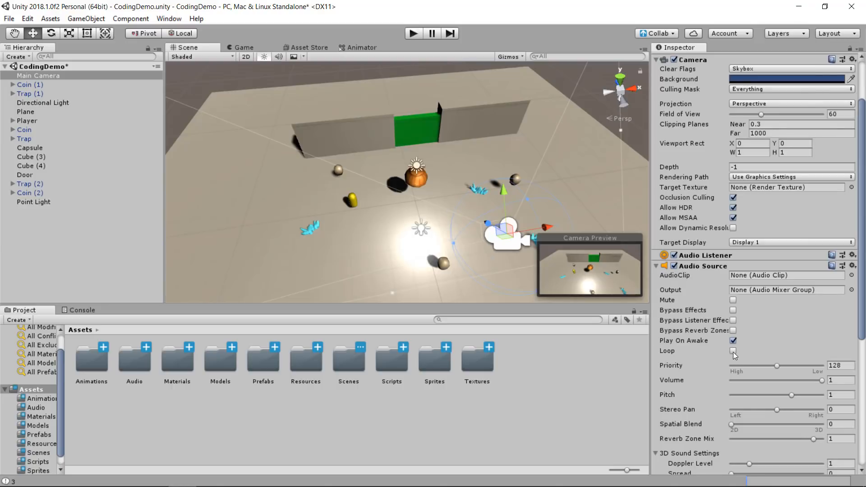
{"action": "left_click", "coordinate": [732, 352]}
{"action": "left_click_drag", "start_coordinate": [822, 382], "coordinate": [759, 387]}
{"action": "left_click_drag", "start_coordinate": [759, 380], "coordinate": [751, 381]}
- Assign the Music clip from the Audio folder as the AudioClip of the Main Camera's Audio Source
{"action": "double_click", "coordinate": [126, 362]}
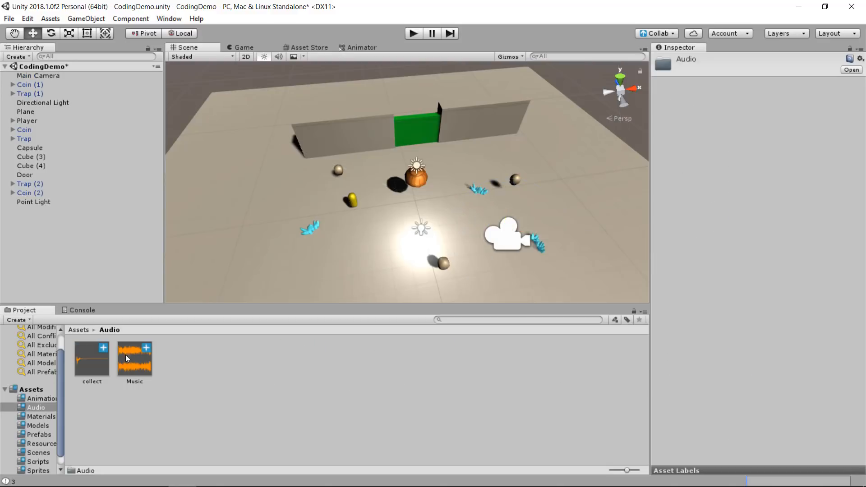
{"action": "left_click", "coordinate": [53, 76]}
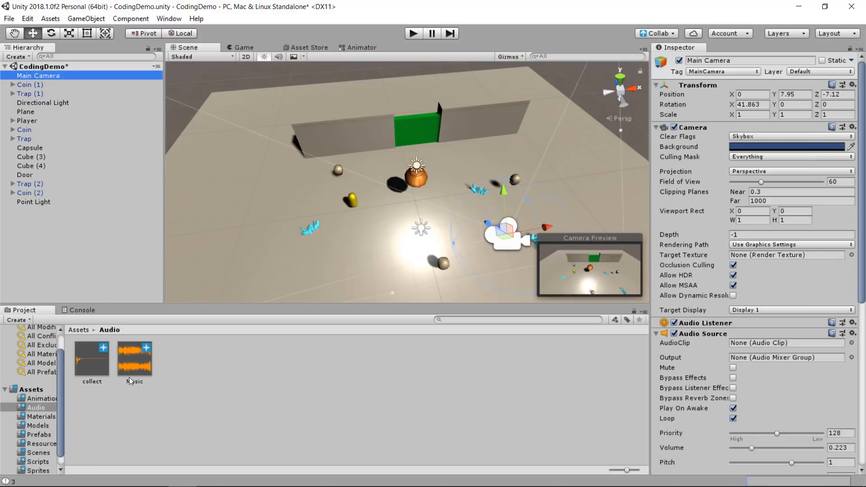
{"action": "left_click_drag", "start_coordinate": [134, 359], "coordinate": [789, 346]}
- Play-test the scene with the background music while steering the pumpkin player to collect all three coins
{"action": "left_click", "coordinate": [413, 34]}
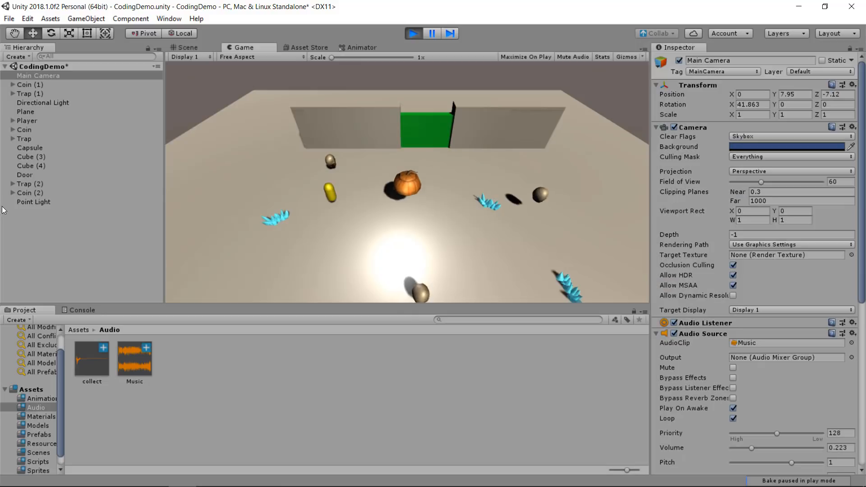
{"action": "key", "text": "Up"}
{"action": "key", "text": "Left"}
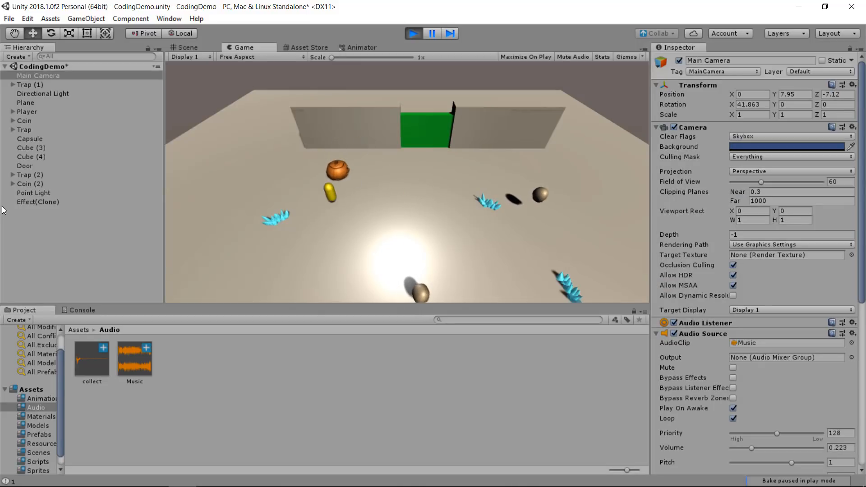
{"action": "key", "text": "Right"}
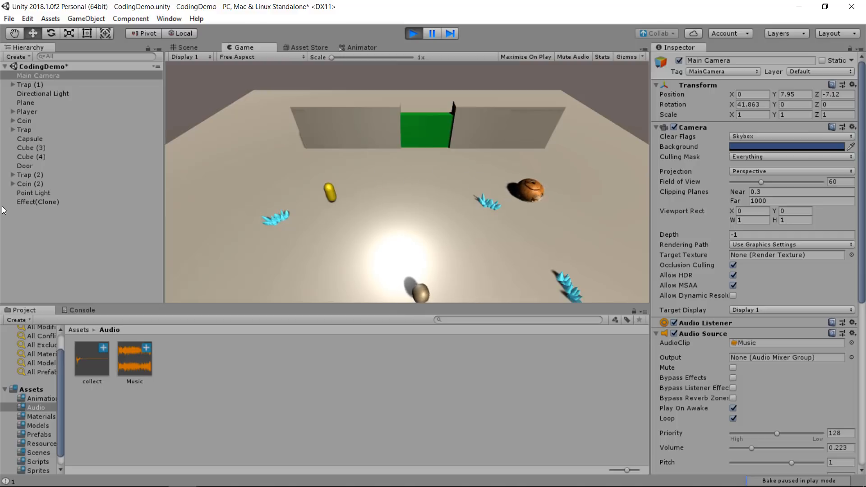
{"action": "key", "text": "Down"}
{"action": "key", "text": "Left"}
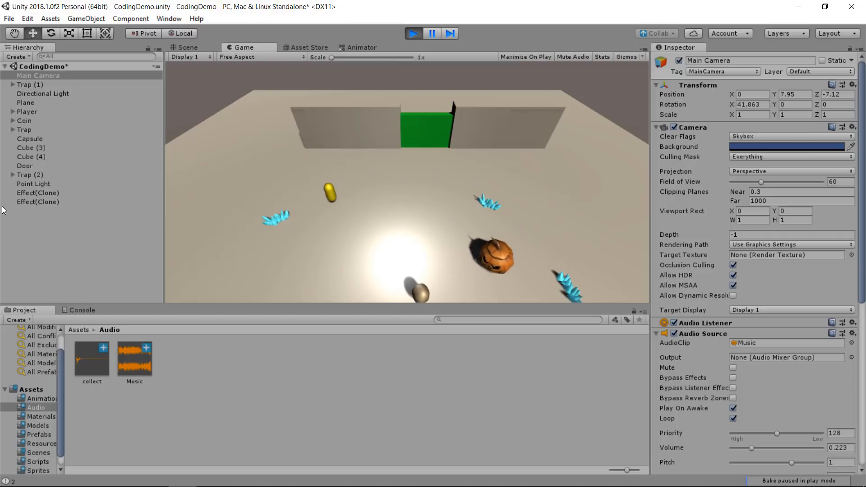
{"action": "key", "text": "Up"}
{"action": "key", "text": "Left"}
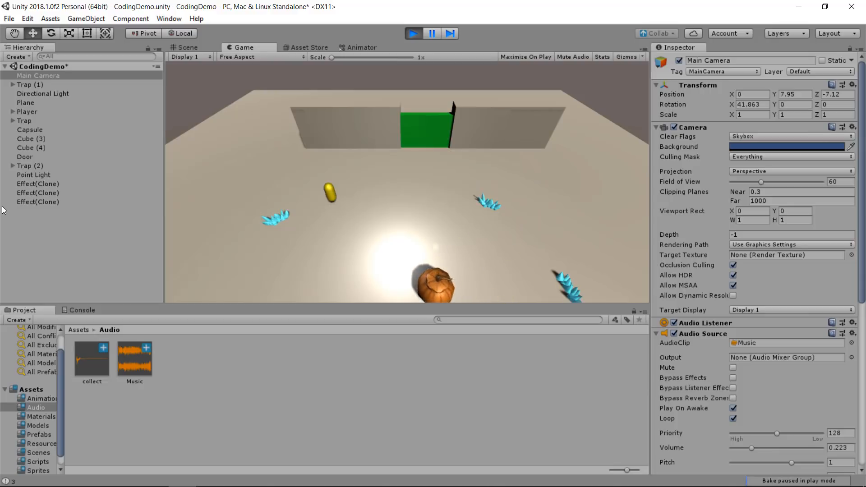
- Continue the play test by collecting the yellow capsule key and moving the player through the green door, and end play mode
{"action": "key", "text": "Up"}
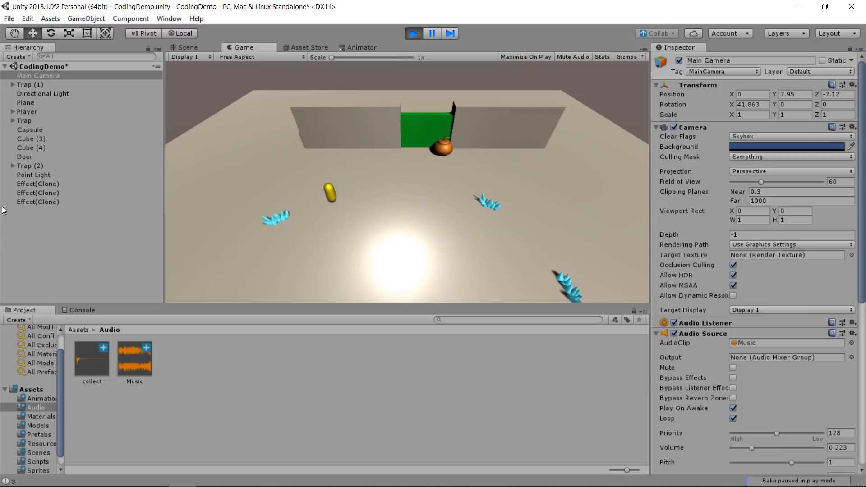
{"action": "key", "text": "Down"}
{"action": "key", "text": "Left"}
{"action": "key", "text": "Down"}
{"action": "key", "text": "Left"}
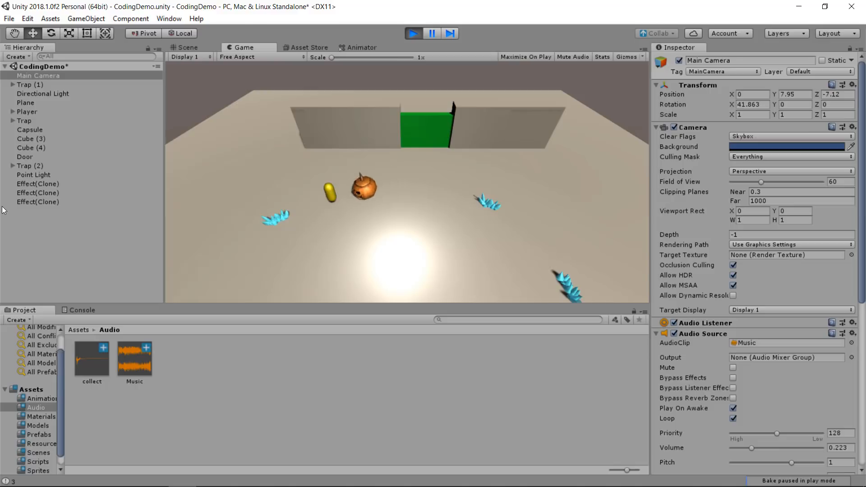
{"action": "key", "text": "Up"}
{"action": "key", "text": "Right"}
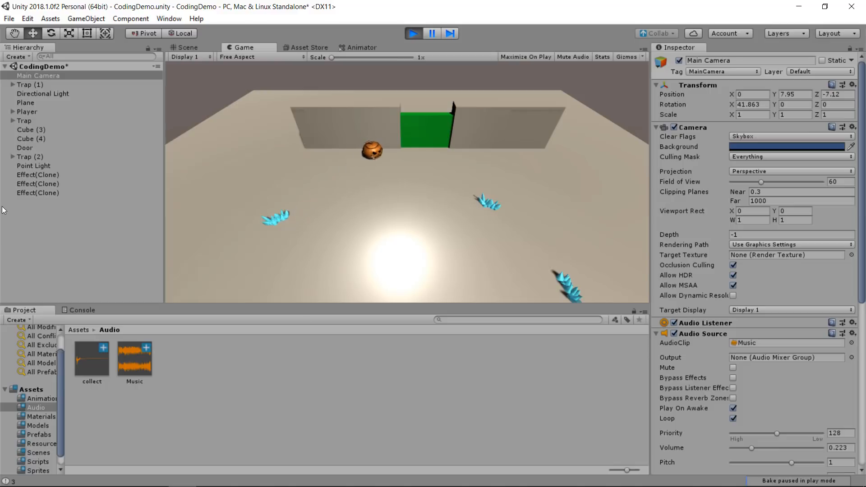
{"action": "key", "text": "Up"}
{"action": "key", "text": "Down"}
{"action": "key", "text": "Right"}
{"action": "key", "text": "Left"}
{"action": "key", "text": "Up"}
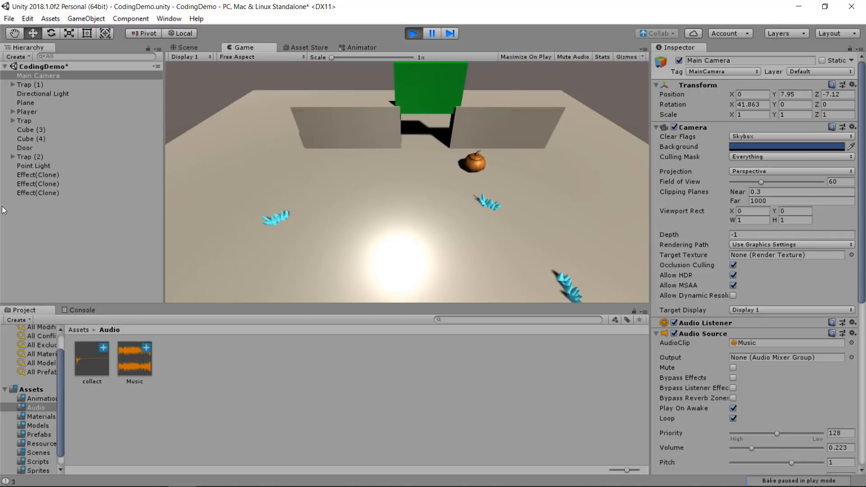
{"action": "key", "text": "Up"}
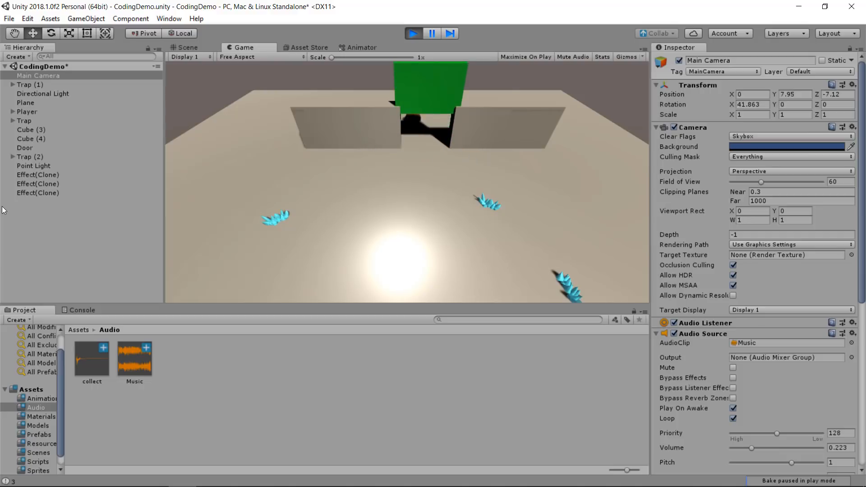
{"action": "left_click", "coordinate": [413, 34]}
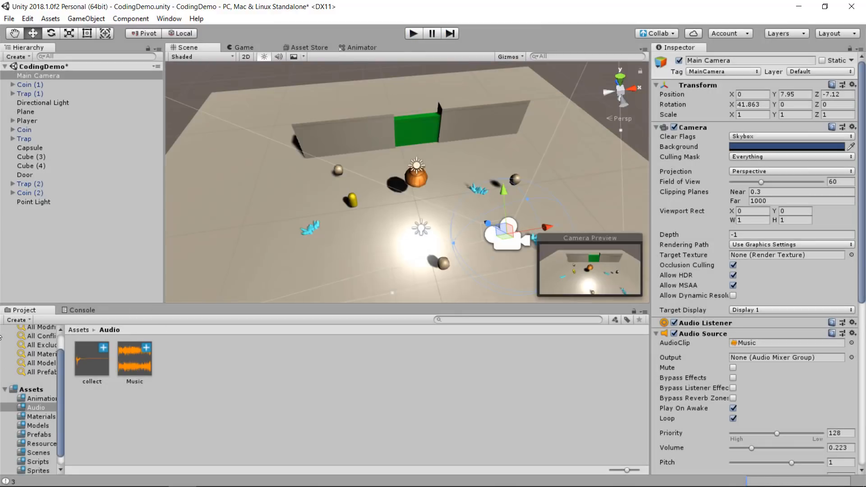
- Open the Demo2D scene from the Scenes folder in Assets
{"action": "left_click", "coordinate": [76, 329]}
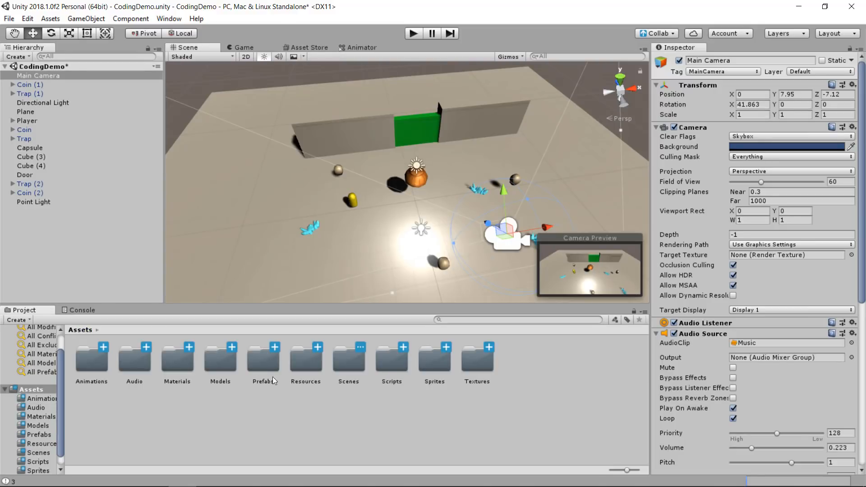
{"action": "double_click", "coordinate": [343, 362]}
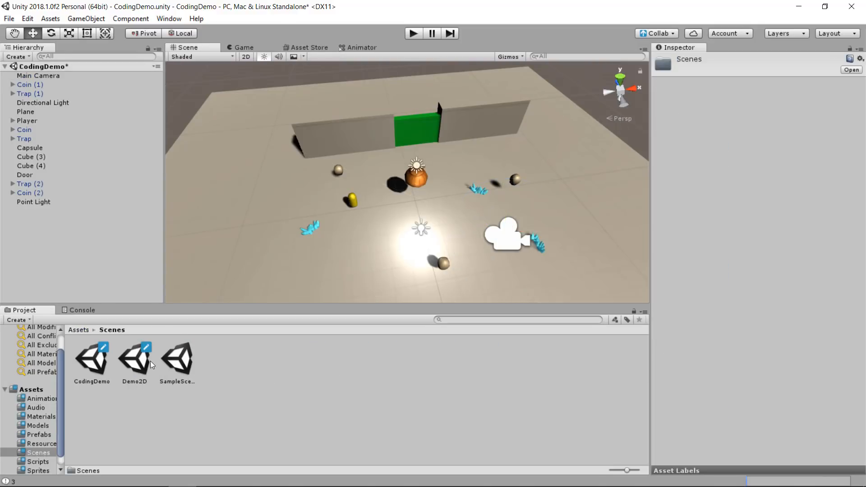
{"action": "double_click", "coordinate": [129, 363]}
{"action": "left_click", "coordinate": [429, 272]}
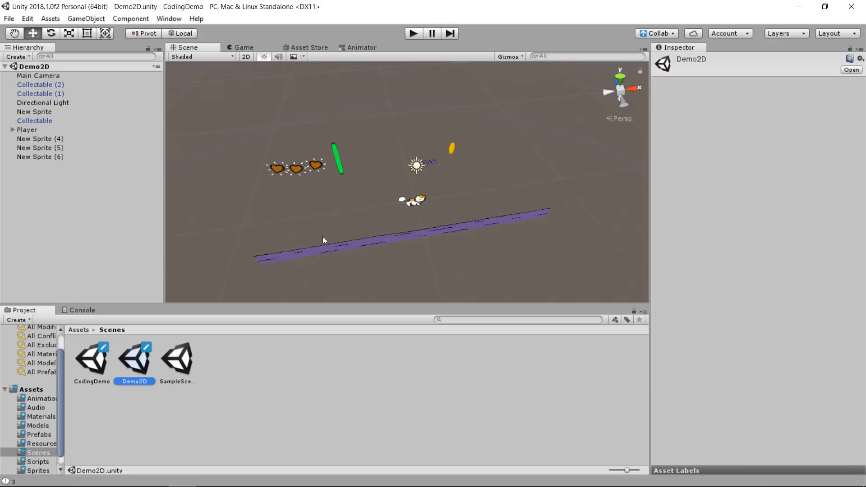
{"action": "left_click", "coordinate": [276, 370]}
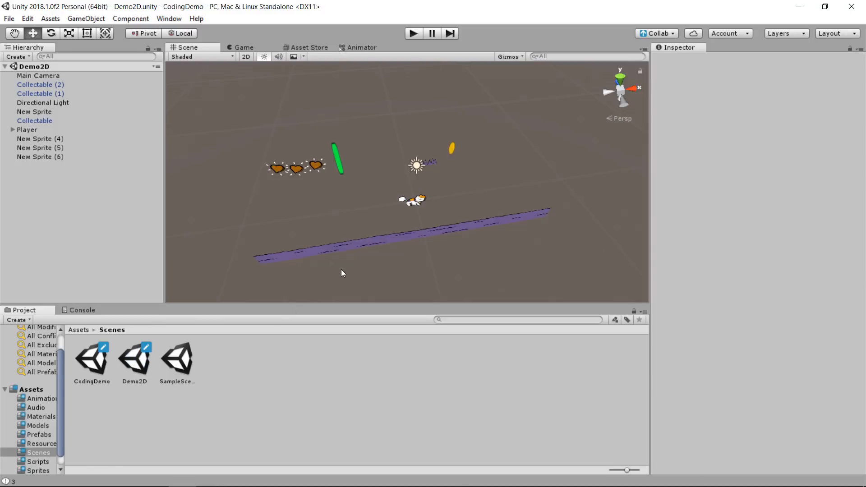
- Check the Resources folder for the Effect prefab, and in MonoDevelop copy the Instantiate line from the "Coin" check in Player.cs
{"action": "left_click", "coordinate": [77, 330]}
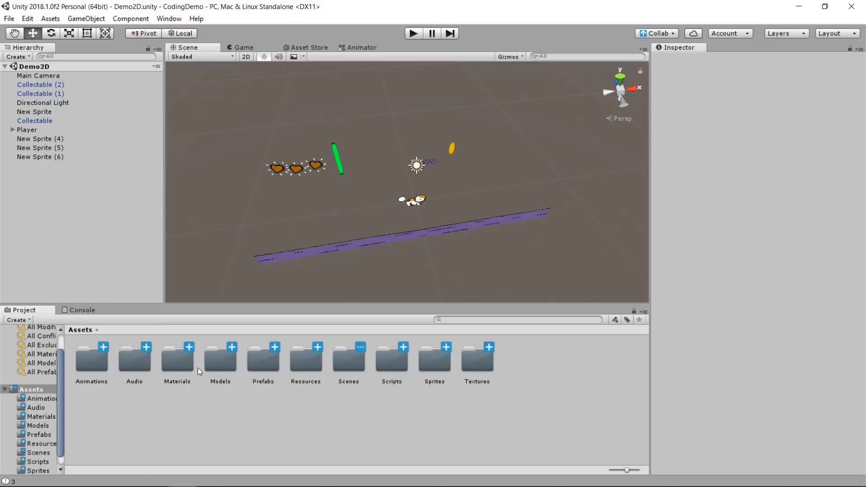
{"action": "double_click", "coordinate": [295, 361]}
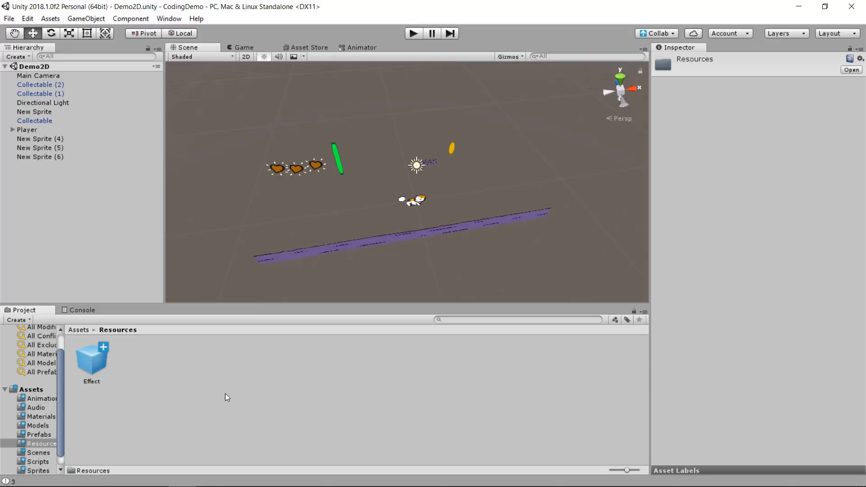
{"action": "left_click", "coordinate": [265, 477]}
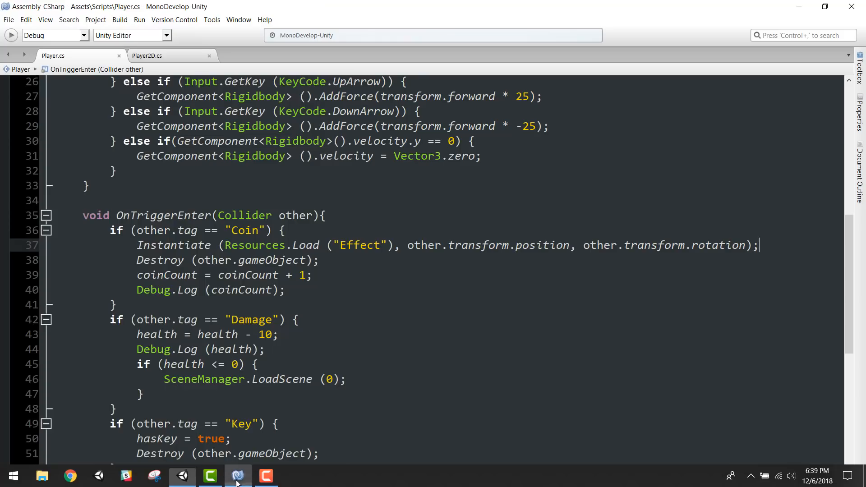
{"action": "left_click", "coordinate": [164, 57]}
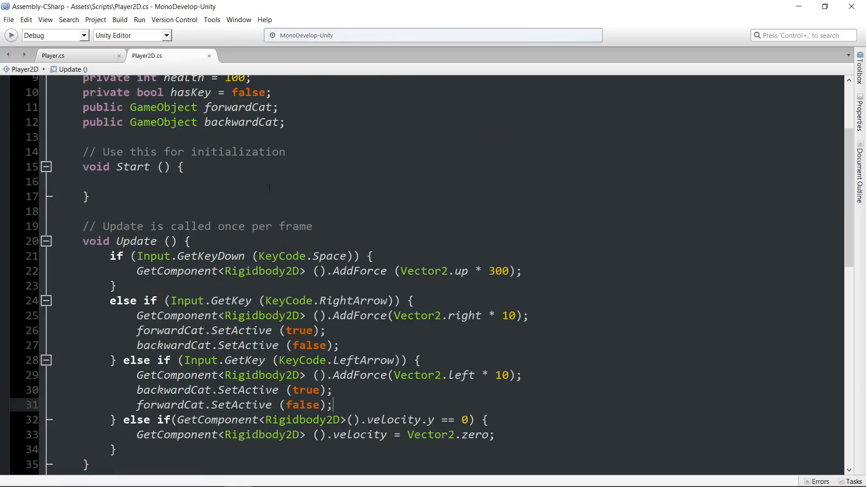
{"action": "left_click", "coordinate": [73, 57]}
{"action": "left_click_drag", "start_coordinate": [782, 245], "coordinate": [139, 247]}
{"action": "key", "text": "ctrl+c"}
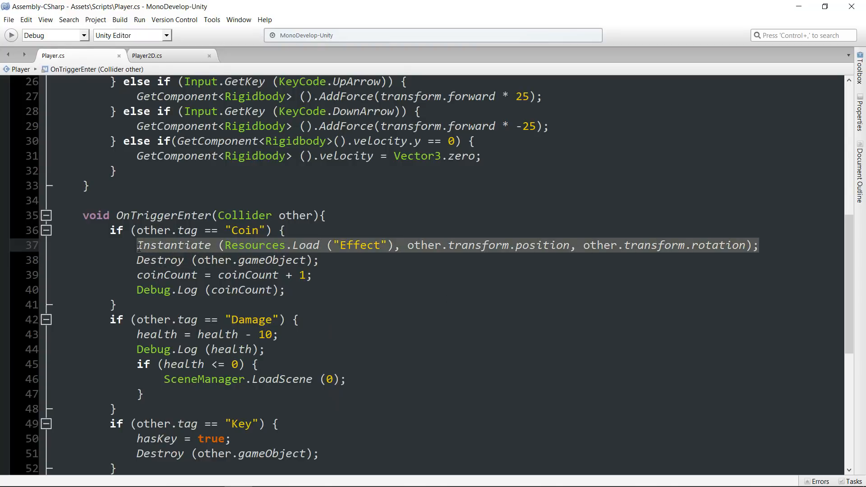
- Paste the Effect Instantiate line as the first statement of the "Coin" check in Player2D.cs, save the script and return to Unity
{"action": "left_click", "coordinate": [166, 56]}
{"action": "scroll", "coordinate": [288, 302], "scroll_direction": "down", "scroll_amount": 8}
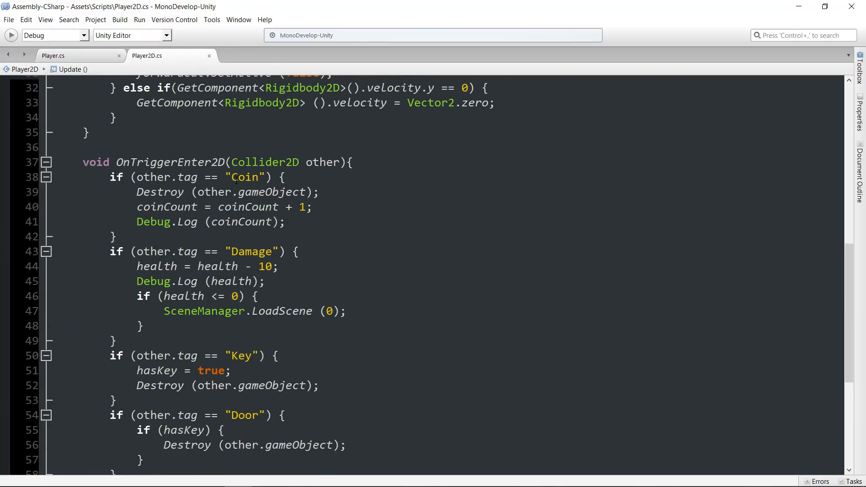
{"action": "left_click", "coordinate": [299, 181]}
{"action": "key", "text": "Return"}
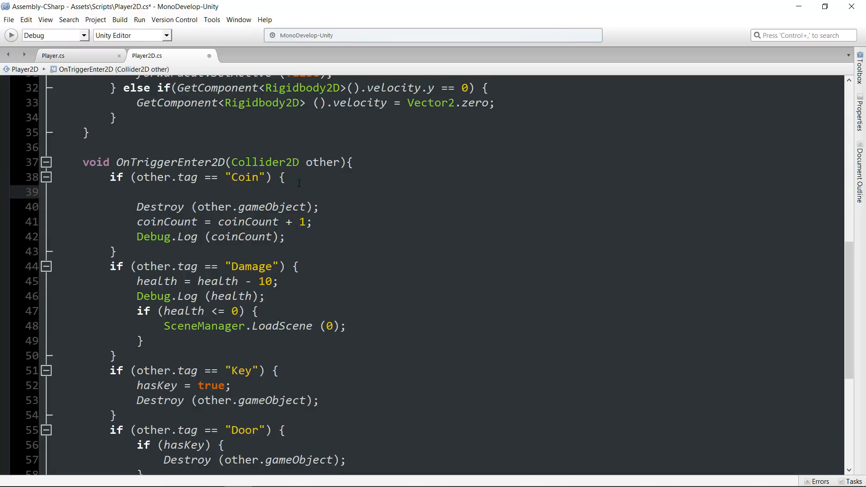
{"action": "key", "text": "ctrl+v"}
{"action": "key", "text": "ctrl+s"}
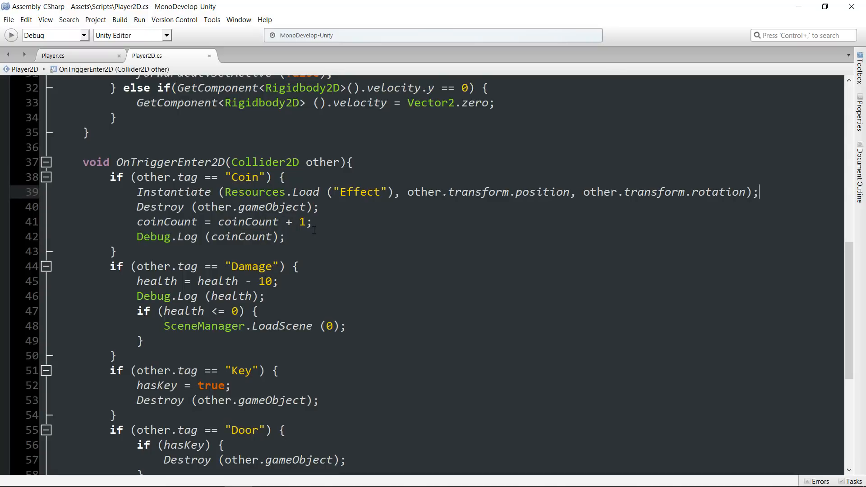
{"action": "left_click", "coordinate": [798, 6]}
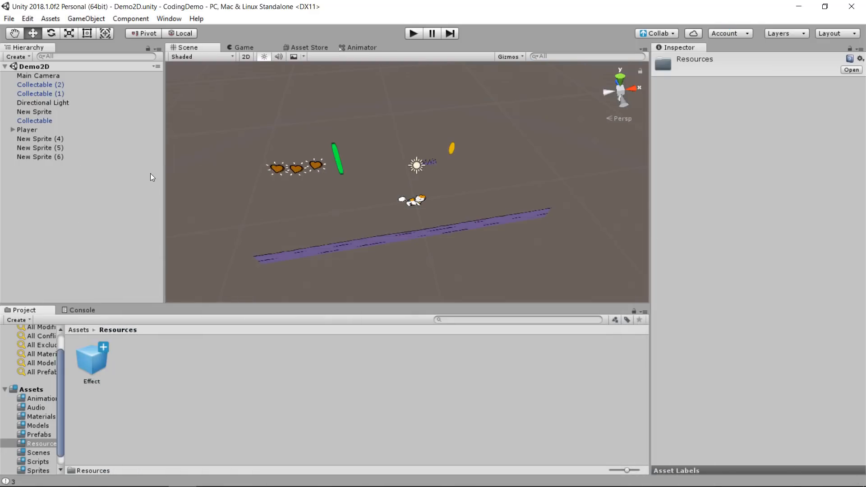
- Add an Audio Source to the Demo2D Main Camera, enable Loop and set its volume to 0.2
{"action": "left_click", "coordinate": [50, 75]}
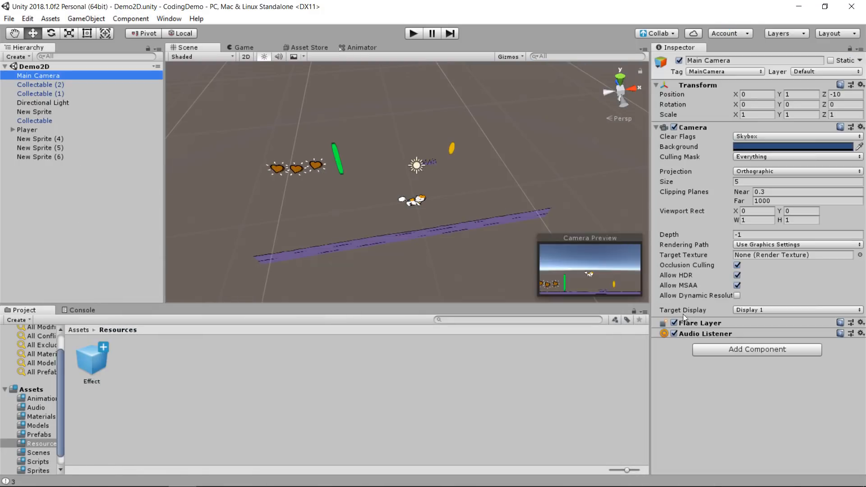
{"action": "left_click", "coordinate": [768, 350]}
{"action": "left_click", "coordinate": [740, 294]}
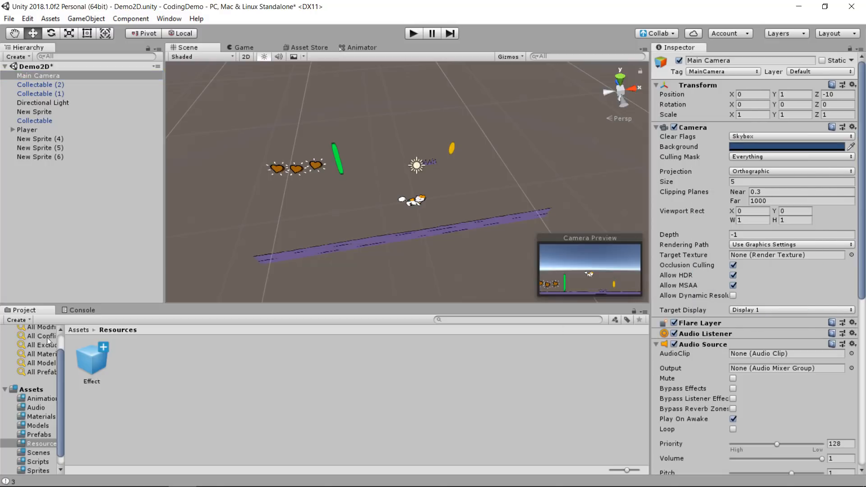
{"action": "left_click", "coordinate": [79, 330]}
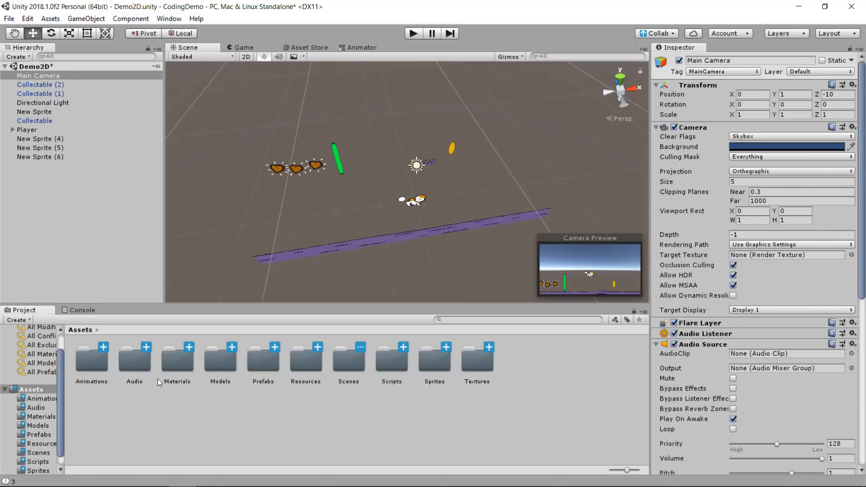
{"action": "left_click", "coordinate": [732, 429]}
{"action": "left_click", "coordinate": [837, 459]}
{"action": "type", "text": "0.2"}
- Assign the Music clip from the Audio folder as the AudioClip of the Demo2D Main Camera's Audio Source
{"action": "double_click", "coordinate": [133, 367]}
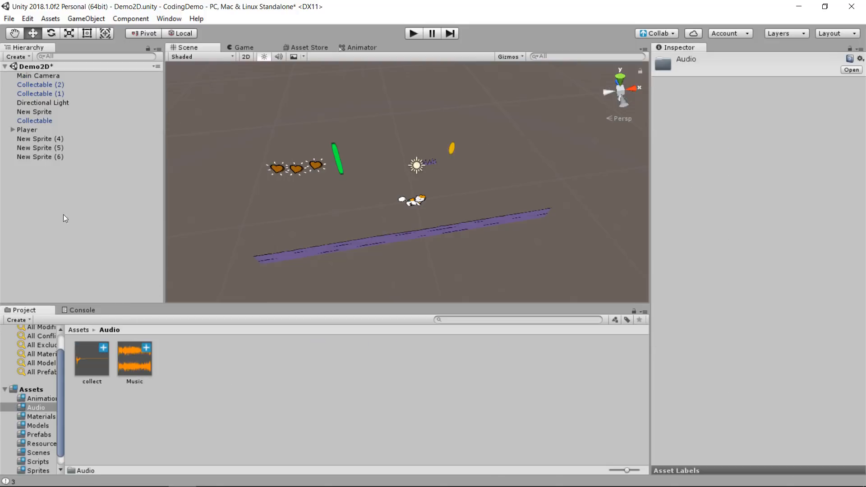
{"action": "left_click", "coordinate": [49, 76]}
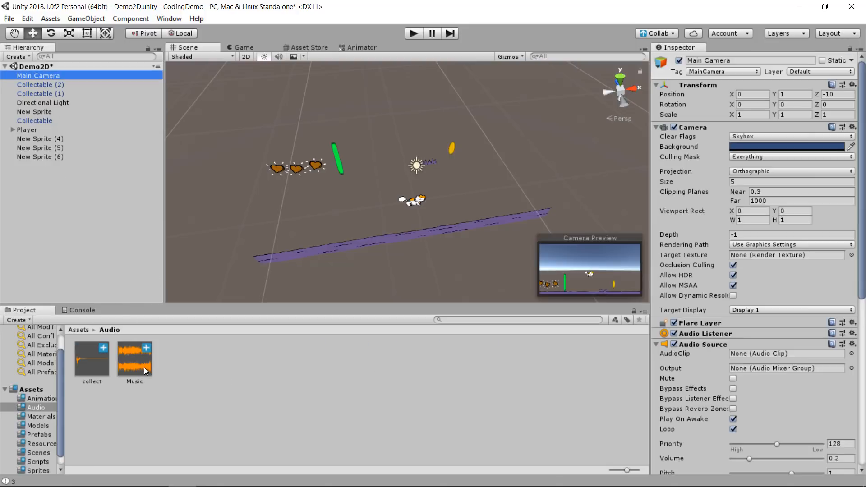
{"action": "left_click_drag", "start_coordinate": [144, 368], "coordinate": [767, 354]}
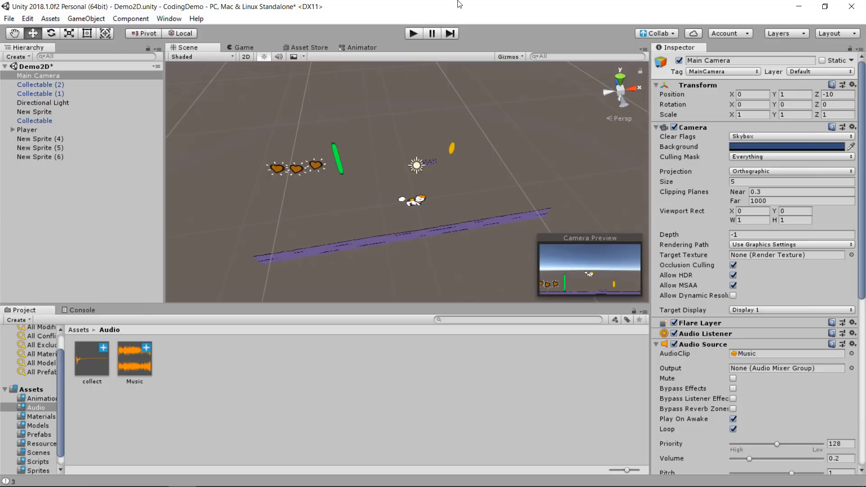
- Play-test the 2D scene by collecting the yellow key, passing the green door and collecting the three hearts with the cat
{"action": "left_click", "coordinate": [414, 33]}
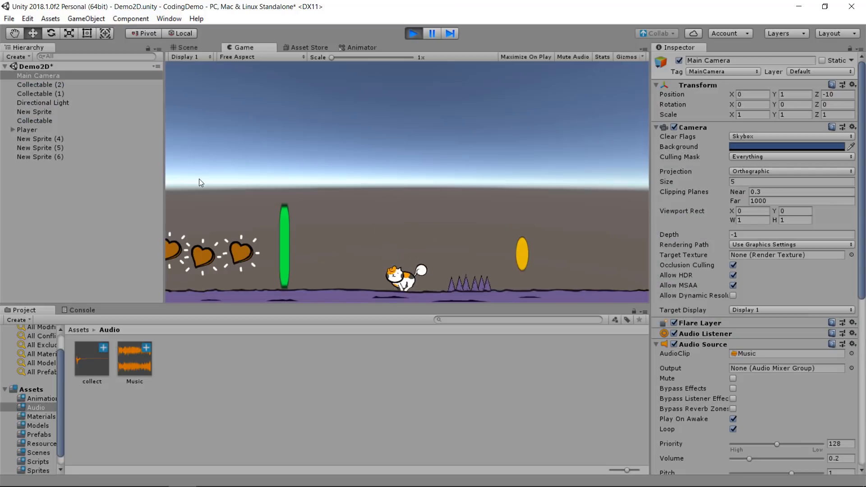
{"action": "key", "text": "Left"}
{"action": "key", "text": "Right"}
{"action": "key", "text": "space"}
{"action": "key", "text": "Left"}
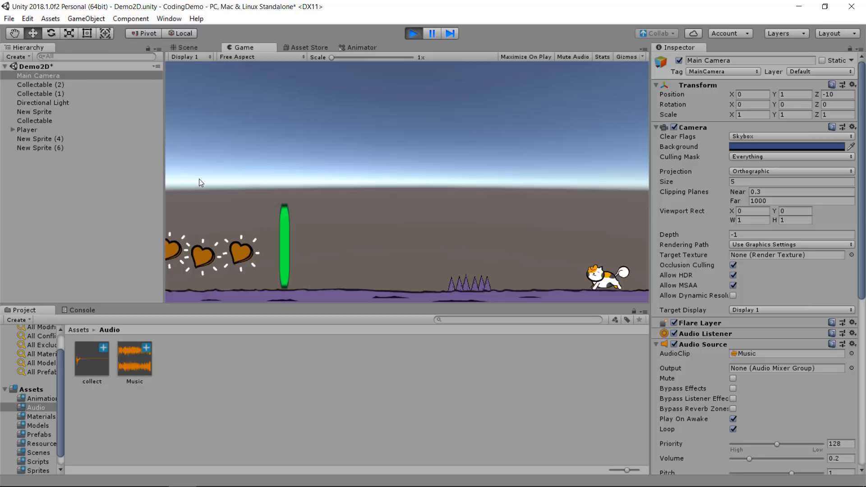
{"action": "key", "text": "space"}
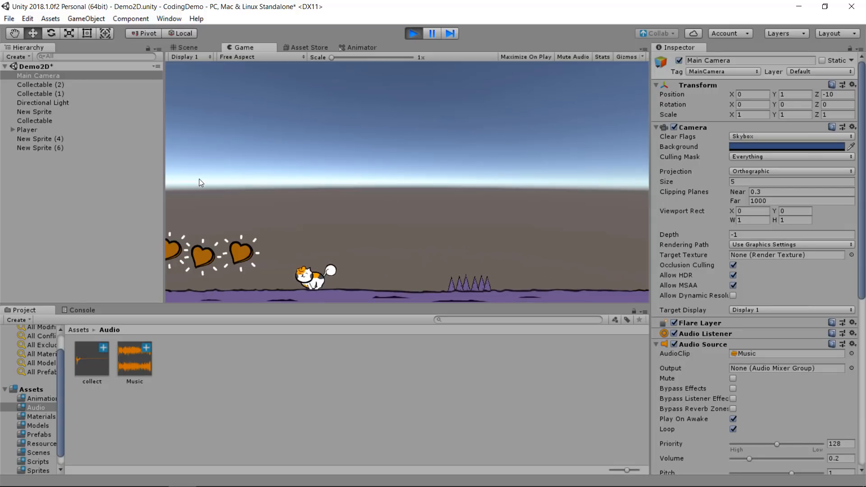
{"action": "key", "text": "Left"}
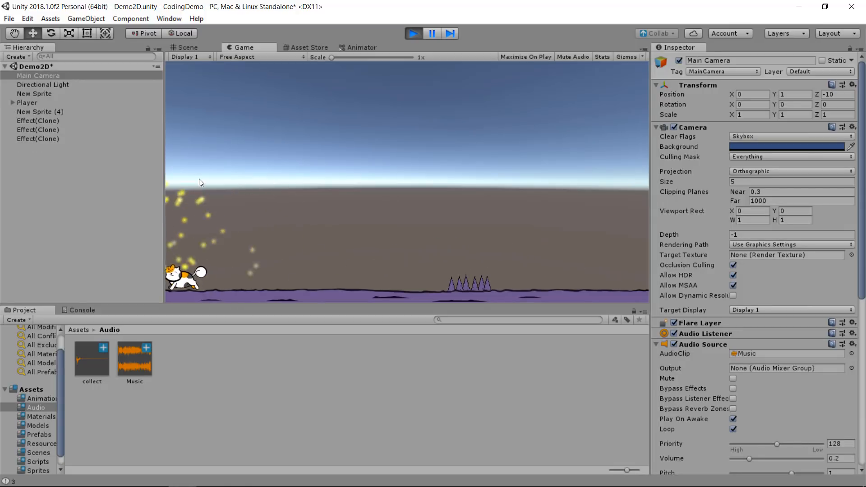
- Continue the 2D play test by running and jumping the cat in both directions near the spikes, and end play mode
{"action": "key", "text": "Right"}
{"action": "key", "text": "space"}
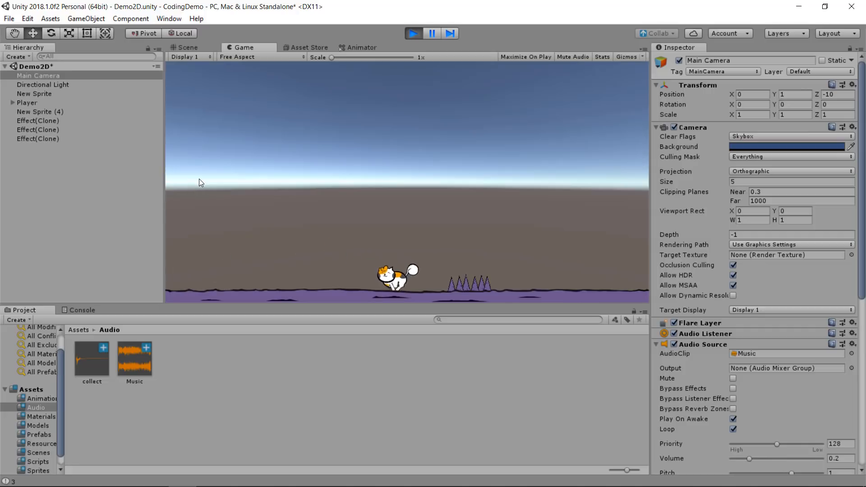
{"action": "key", "text": "Right"}
{"action": "key", "text": "Left"}
{"action": "key", "text": "space"}
{"action": "key", "text": "Right"}
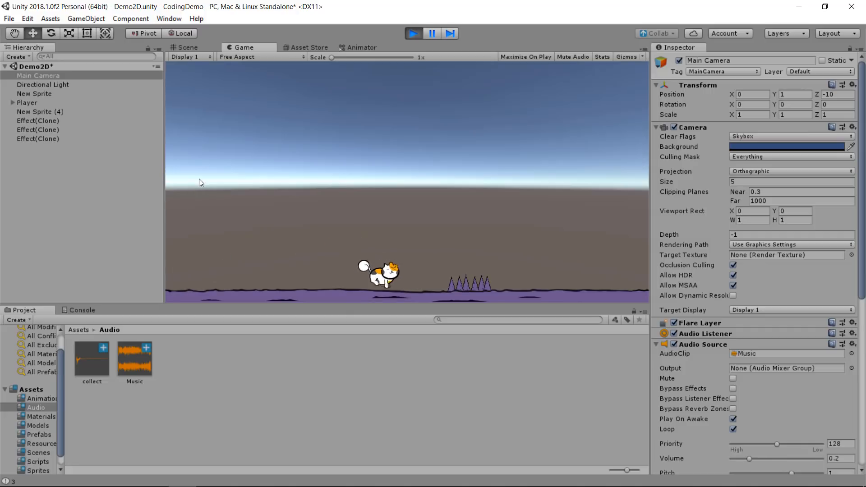
{"action": "key", "text": "space"}
{"action": "key", "text": "Left"}
{"action": "key", "text": "space"}
{"action": "key", "text": "Right"}
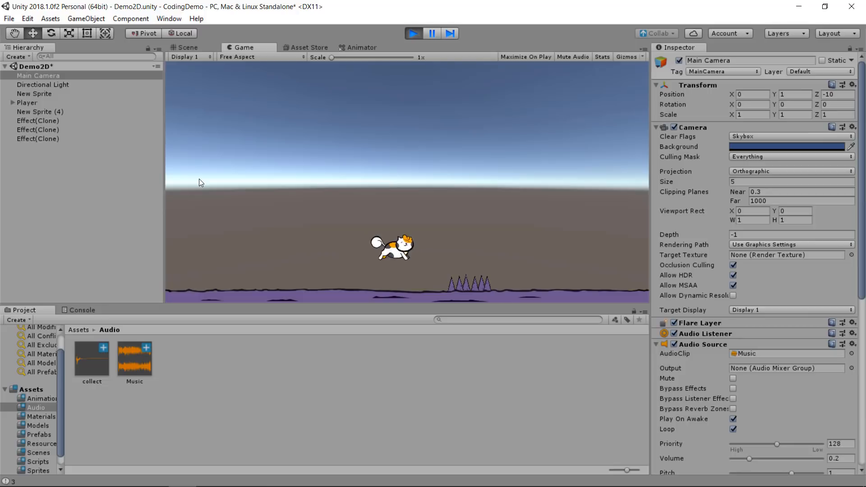
{"action": "left_click", "coordinate": [412, 34]}
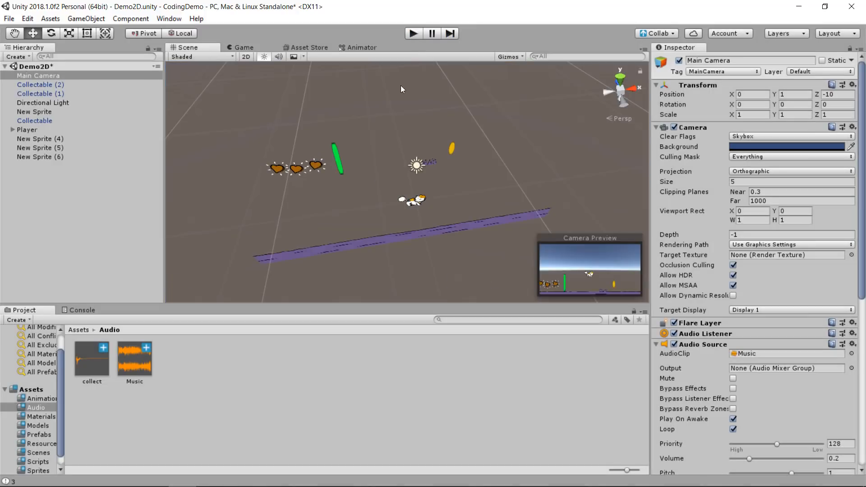
- Examine the cat_0 sprite's Animator state graph, the Console log and the 2D scene layout from the front
{"action": "left_click", "coordinate": [416, 201]}
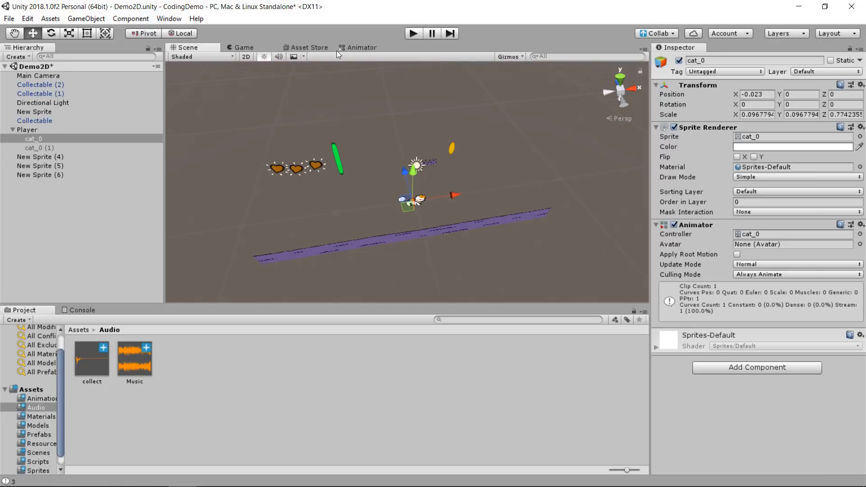
{"action": "left_click", "coordinate": [362, 48]}
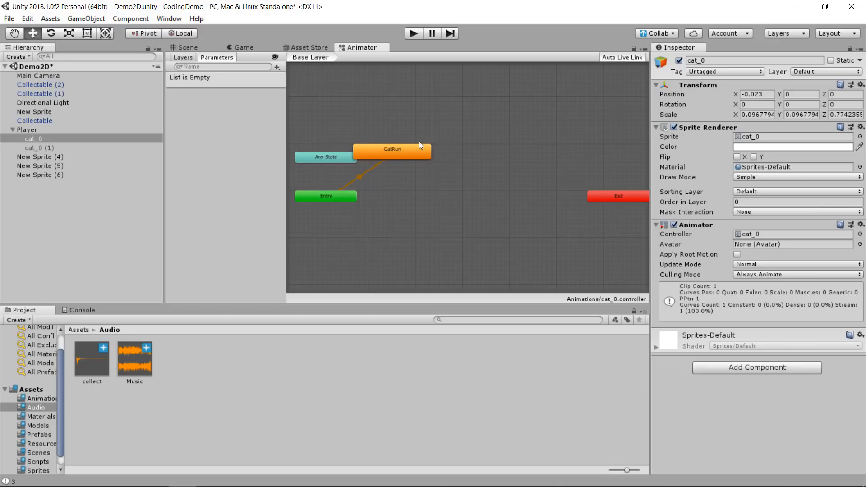
{"action": "left_click", "coordinate": [196, 47]}
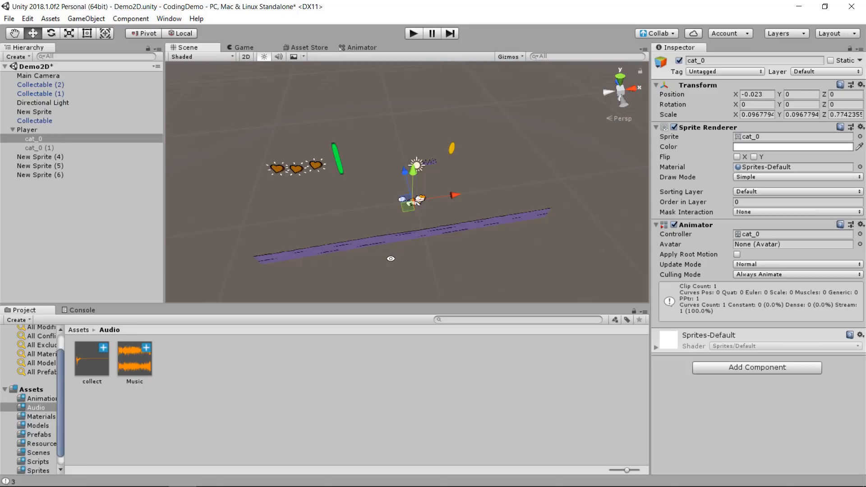
{"action": "left_click_drag", "start_coordinate": [391, 258], "coordinate": [453, 190], "text": "alt"}
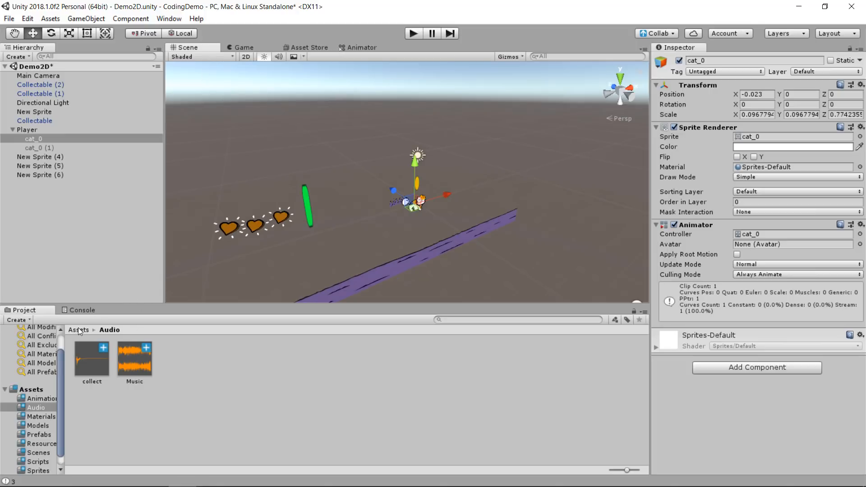
{"action": "left_click", "coordinate": [75, 309]}
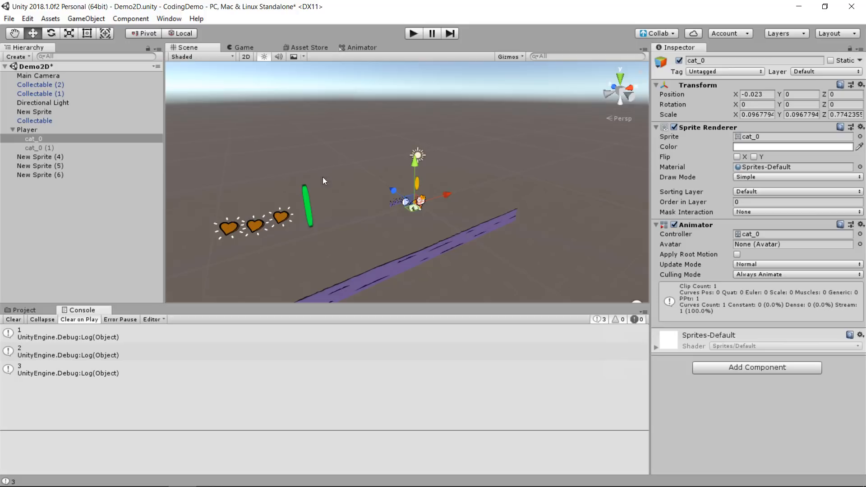
{"action": "left_click", "coordinate": [26, 310]}
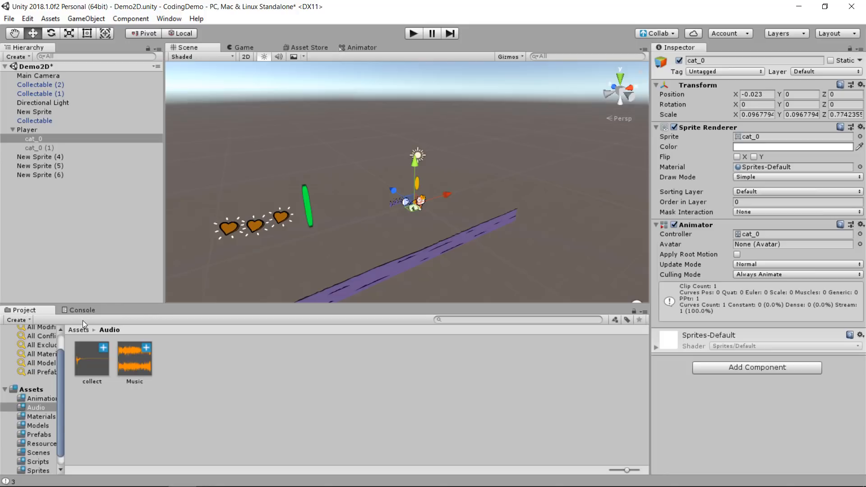
{"action": "left_click", "coordinate": [75, 332]}
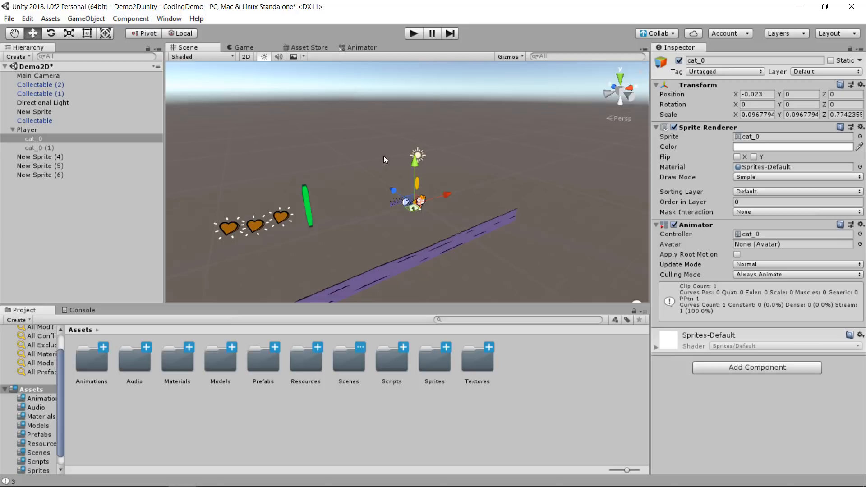
{"action": "scroll", "coordinate": [385, 157], "scroll_direction": "down", "scroll_amount": 5}
{"action": "left_click_drag", "start_coordinate": [401, 242], "coordinate": [313, 218], "text": "alt"}
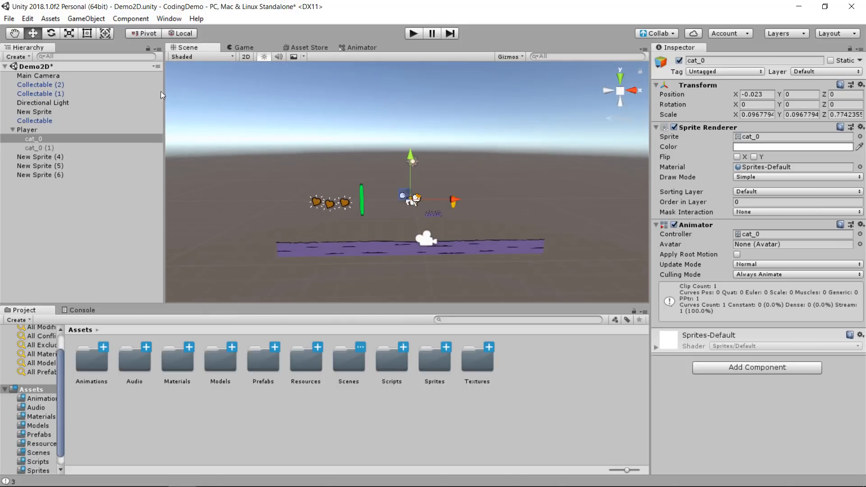
- Add a UI Text object to the Demo2D scene
{"action": "left_click", "coordinate": [89, 20]}
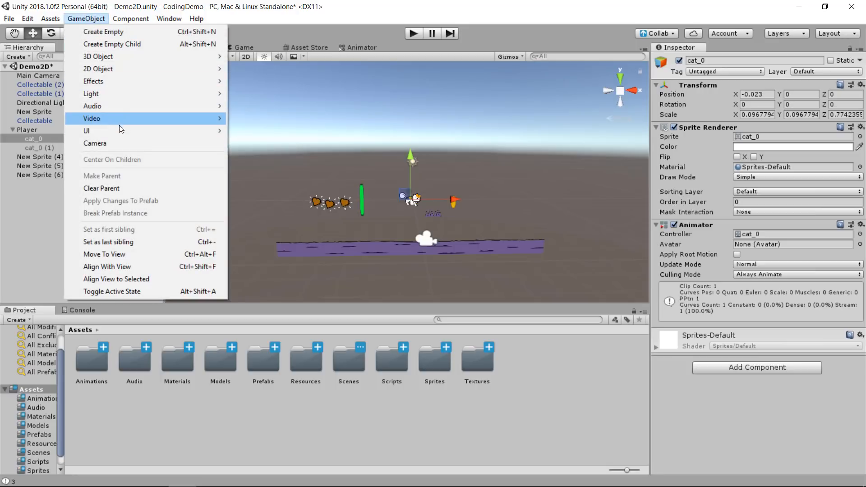
{"action": "mouse_move", "coordinate": [119, 130]}
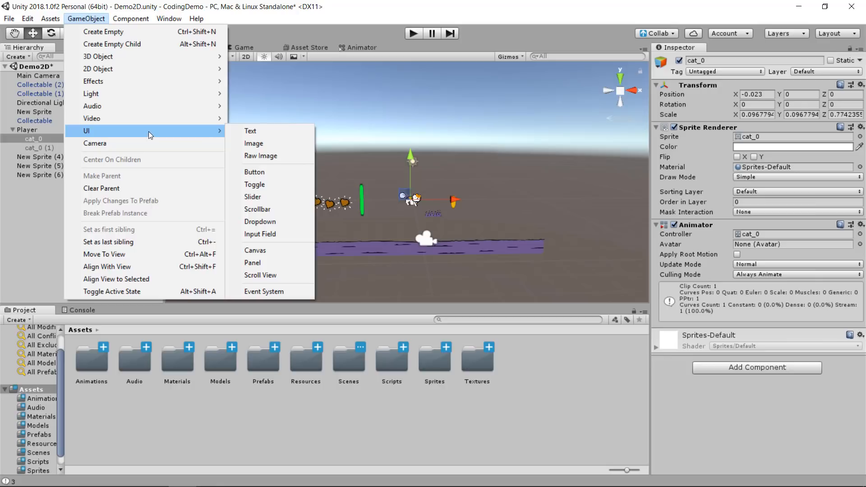
{"action": "left_click", "coordinate": [252, 130]}
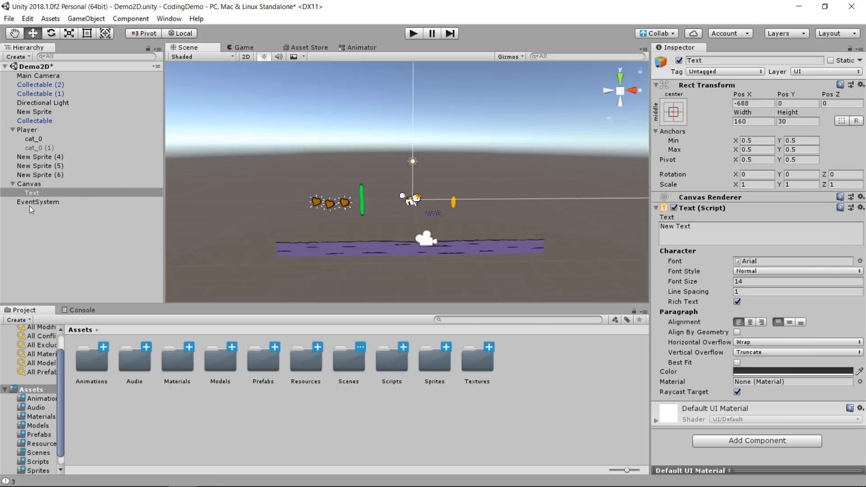
- Examine the Canvas frame in the scene and its size and position relative to the 2D sprites and the text
{"action": "left_click", "coordinate": [36, 182]}
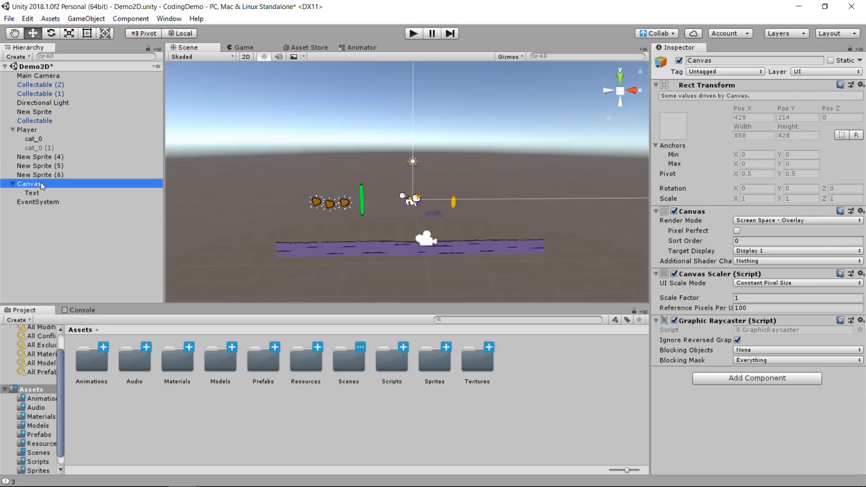
{"action": "scroll", "coordinate": [459, 149], "scroll_direction": "down", "scroll_amount": 5}
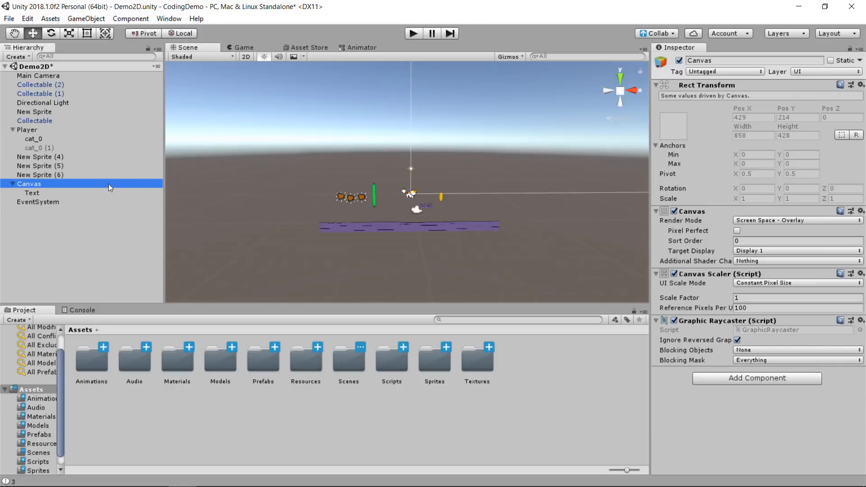
{"action": "double_click", "coordinate": [108, 183]}
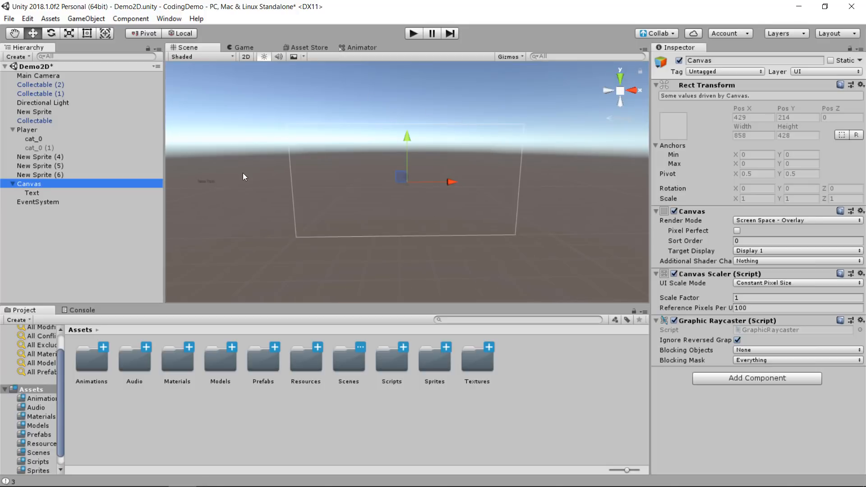
{"action": "middle_click_drag", "start_coordinate": [239, 174], "coordinate": [426, 190]}
{"action": "scroll", "coordinate": [437, 217], "scroll_direction": "up", "scroll_amount": 5}
{"action": "middle_click_drag", "start_coordinate": [495, 230], "coordinate": [368, 131]}
{"action": "scroll", "coordinate": [399, 194], "scroll_direction": "up", "scroll_amount": 10}
{"action": "scroll", "coordinate": [412, 239], "scroll_direction": "up", "scroll_amount": 4}
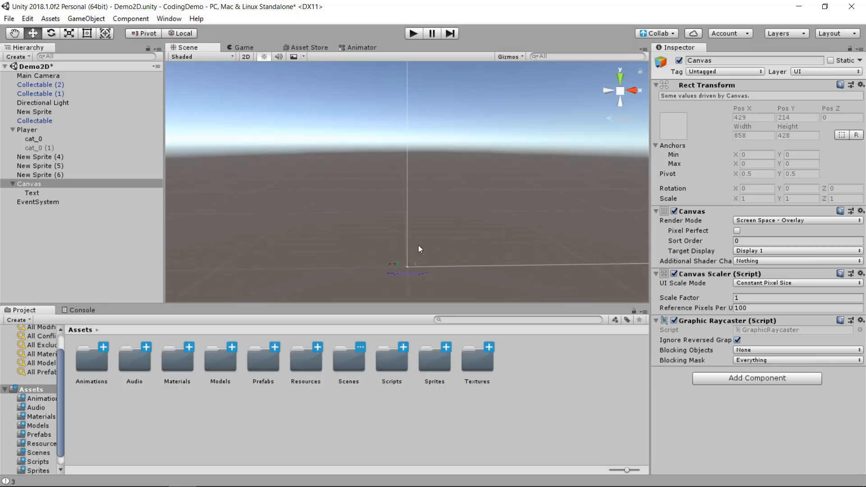
{"action": "scroll", "coordinate": [418, 246], "scroll_direction": "down", "scroll_amount": 12}
{"action": "middle_click_drag", "start_coordinate": [487, 152], "coordinate": [336, 249]}
{"action": "scroll", "coordinate": [483, 188], "scroll_direction": "down", "scroll_amount": 2}
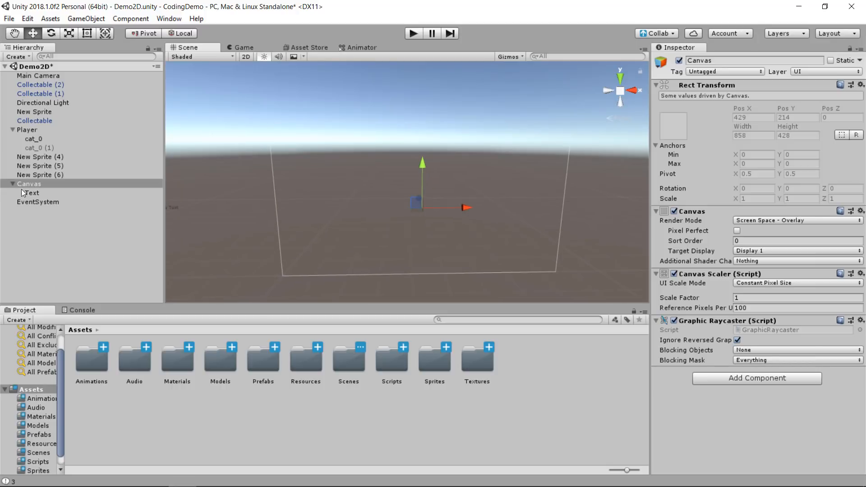
{"action": "scroll", "coordinate": [253, 194], "scroll_direction": "down", "scroll_amount": 1}
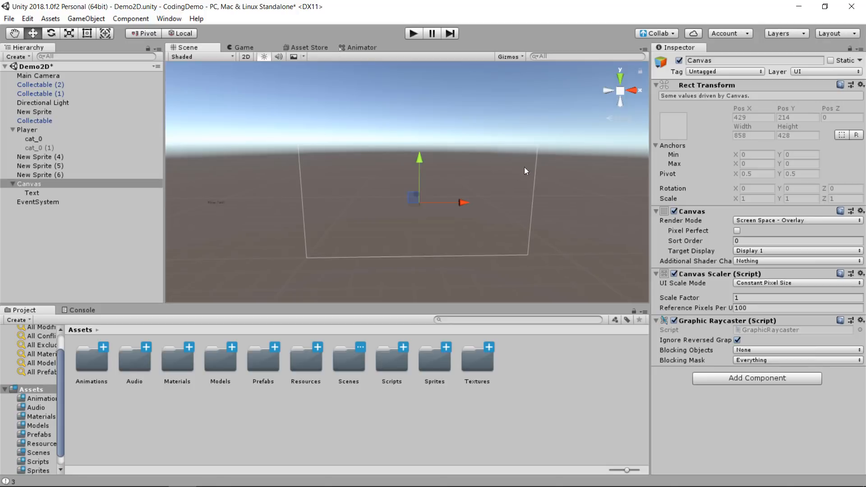
- Move the Text object inside the Canvas frame's upper-left area, to about Pos X -239 and Pos Y 138
{"action": "left_click", "coordinate": [62, 193]}
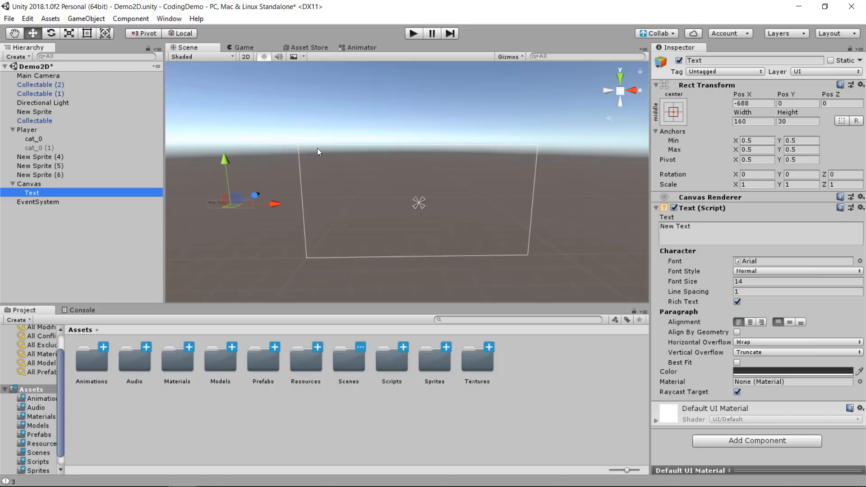
{"action": "left_click_drag", "start_coordinate": [275, 205], "coordinate": [399, 202]}
{"action": "left_click", "coordinate": [245, 48]}
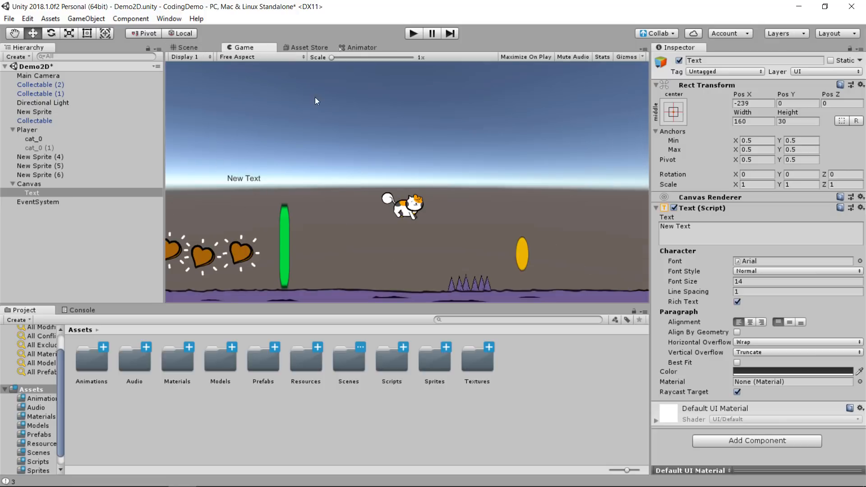
{"action": "left_click", "coordinate": [178, 46]}
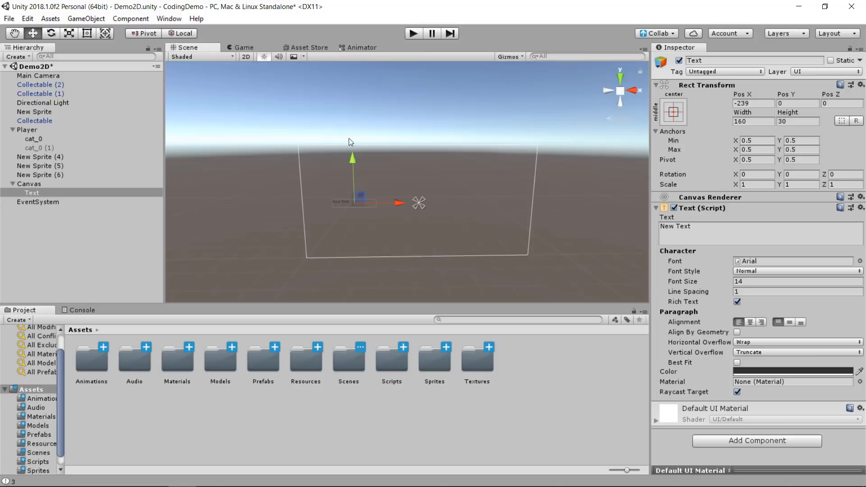
{"action": "left_click_drag", "start_coordinate": [349, 145], "coordinate": [350, 120]}
- Set the Text object's colour to bright yellow
{"action": "left_click", "coordinate": [765, 371]}
{"action": "left_click", "coordinate": [99, 124]}
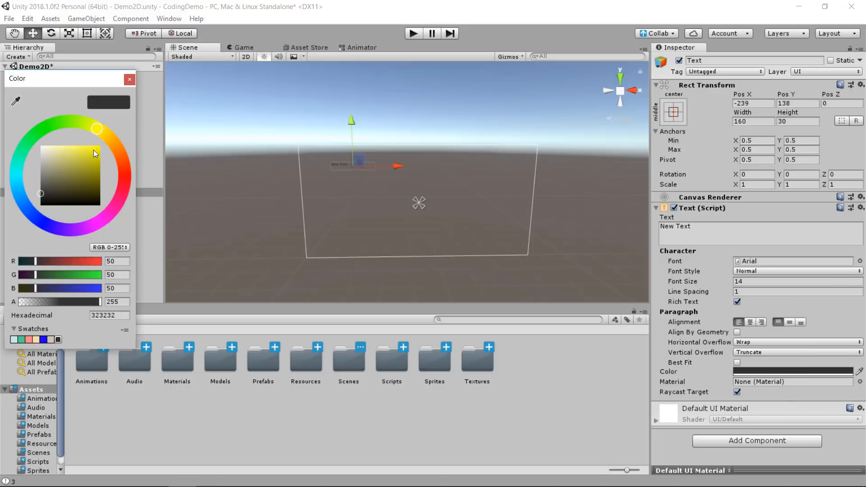
{"action": "left_click_drag", "start_coordinate": [94, 150], "coordinate": [105, 146]}
{"action": "left_click", "coordinate": [128, 80]}
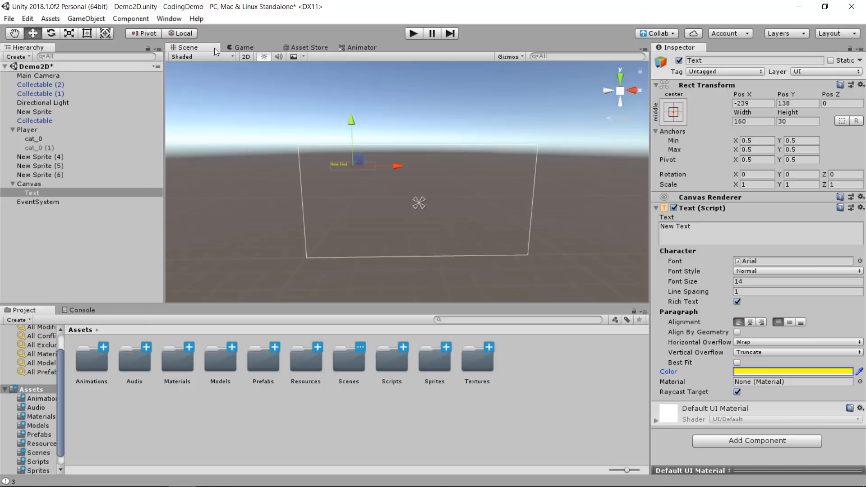
- Set the Text object's font size to 31, viewing it in the Game view
{"action": "left_click", "coordinate": [235, 47]}
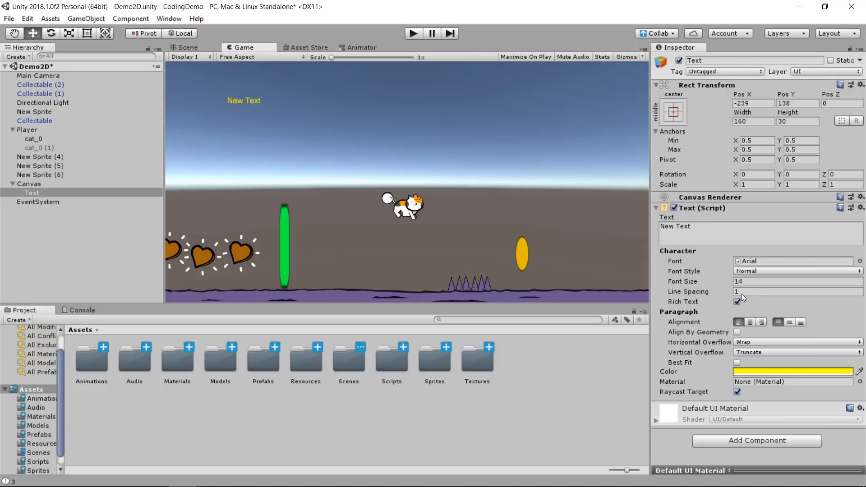
{"action": "left_click", "coordinate": [752, 282]}
{"action": "type", "text": "22"}
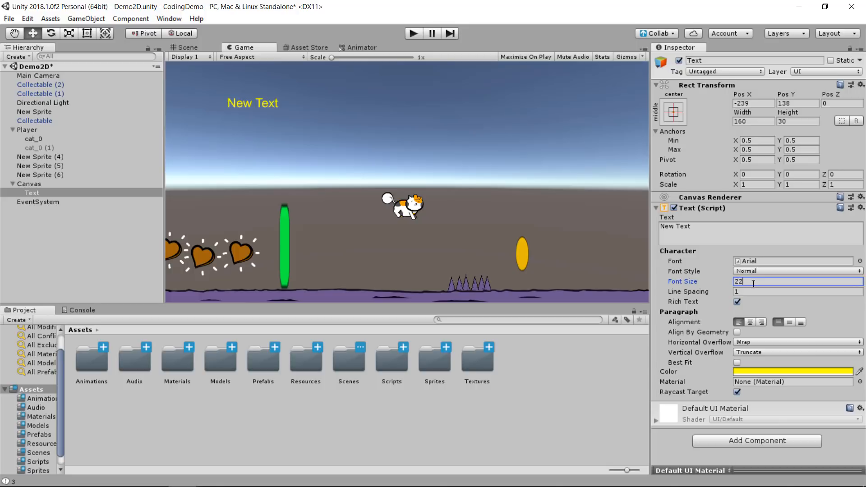
{"action": "left_click_drag", "start_coordinate": [715, 285], "coordinate": [723, 285]}
- Enlarge the Text object's rectangle to a width of 200 and a height of 60
{"action": "left_click", "coordinate": [201, 48]}
{"action": "scroll", "coordinate": [417, 190], "scroll_direction": "up", "scroll_amount": 5}
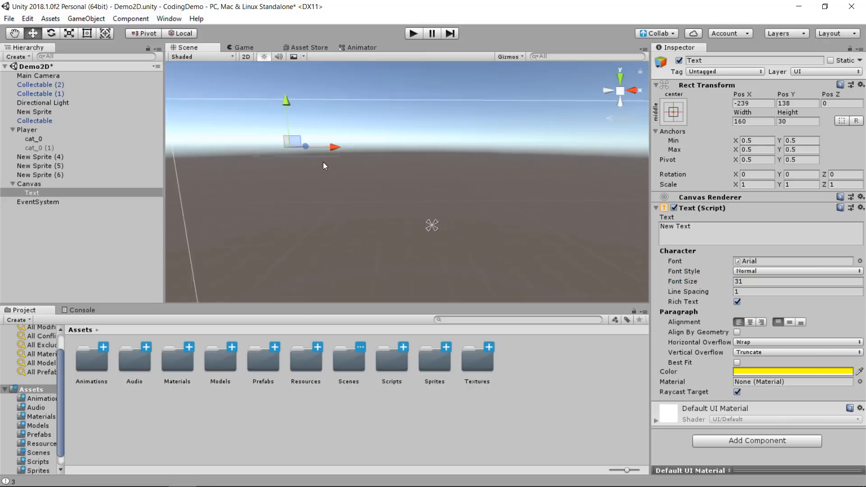
{"action": "scroll", "coordinate": [323, 163], "scroll_direction": "up", "scroll_amount": 1}
{"action": "scroll", "coordinate": [248, 156], "scroll_direction": "down", "scroll_amount": 5}
{"action": "right_click_drag", "start_coordinate": [298, 186], "coordinate": [316, 248]}
{"action": "middle_click_drag", "start_coordinate": [349, 169], "coordinate": [410, 284]}
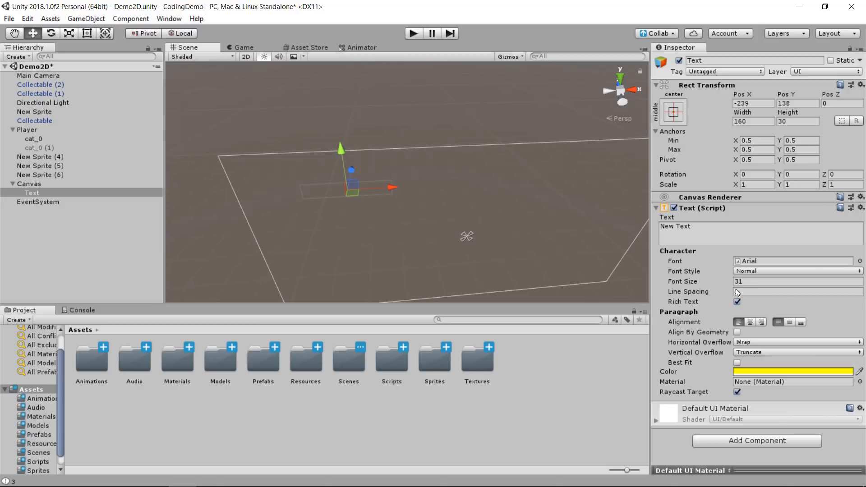
{"action": "left_click", "coordinate": [757, 124]}
{"action": "type", "text": "200"}
{"action": "left_click", "coordinate": [809, 121]}
{"action": "type", "text": "60"}
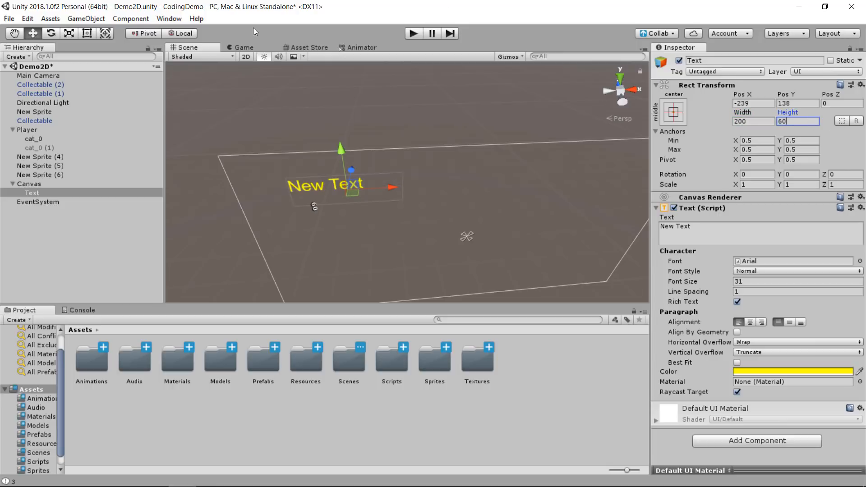
- Replace the Text object's content with "Gold: 0", viewing it in the Game view
{"action": "left_click", "coordinate": [244, 47]}
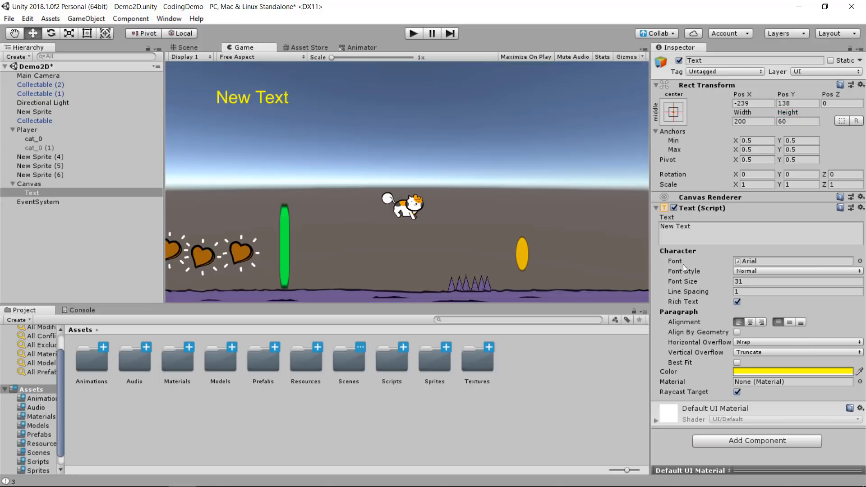
{"action": "left_click_drag", "start_coordinate": [696, 230], "coordinate": [653, 235]}
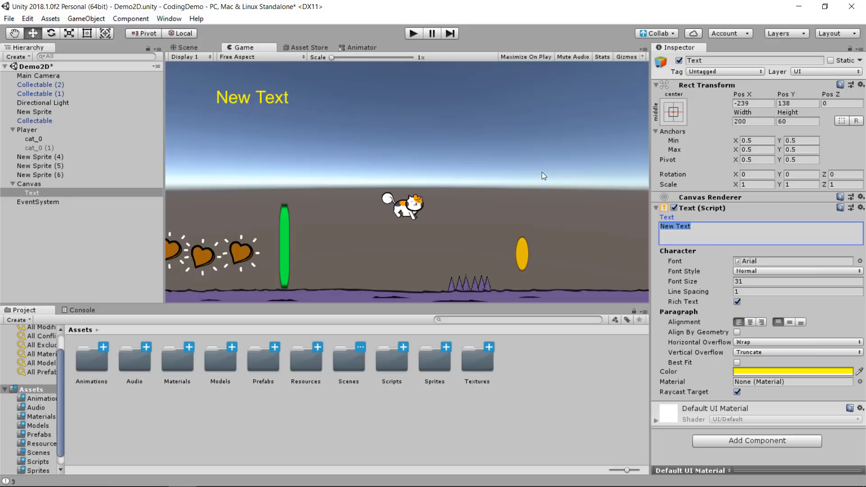
{"action": "type", "text": "Gold: 0"}
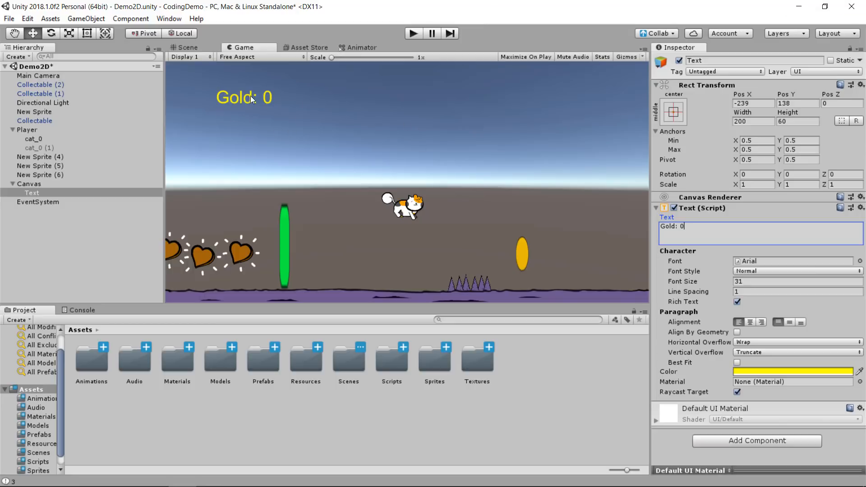
- Move the Gold text closer to the Canvas's upper-left corner, to about Pos X -266 and Pos Y 150
{"action": "left_click", "coordinate": [202, 47]}
{"action": "left_click_drag", "start_coordinate": [275, 171], "coordinate": [313, 159], "text": "alt"}
{"action": "left_click_drag", "start_coordinate": [270, 141], "coordinate": [226, 156], "text": "alt"}
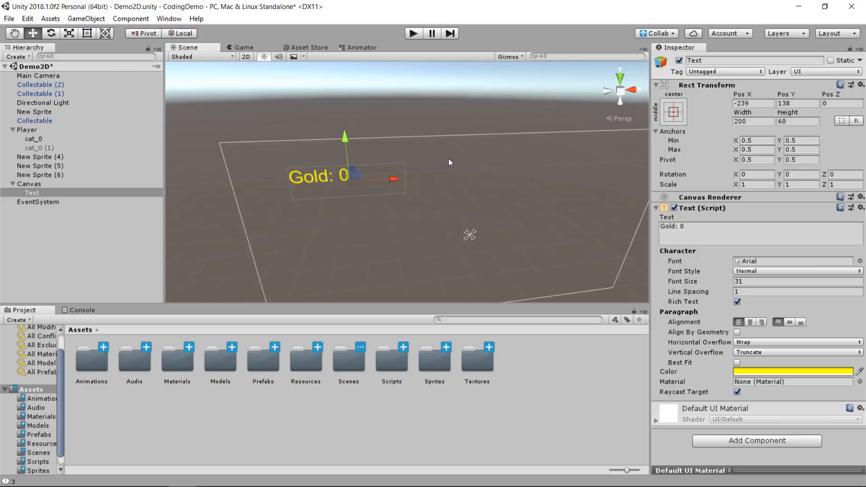
{"action": "left_click_drag", "start_coordinate": [449, 162], "coordinate": [454, 183], "text": "alt"}
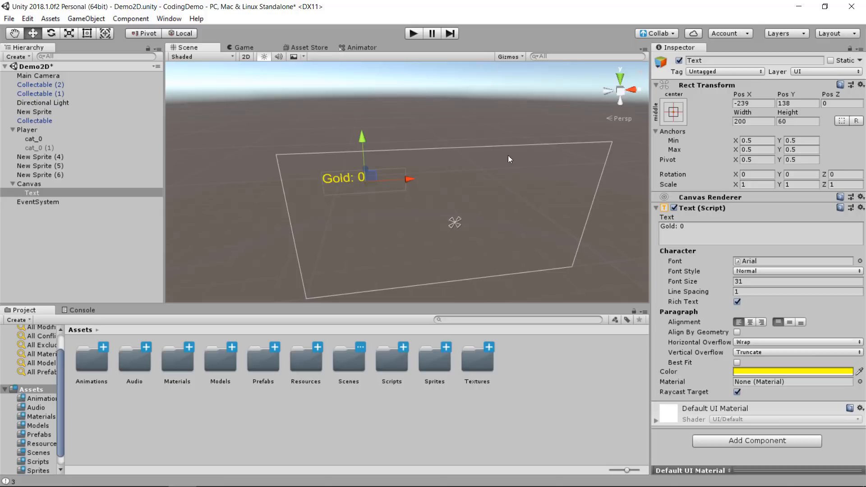
{"action": "left_click_drag", "start_coordinate": [403, 182], "coordinate": [391, 184]}
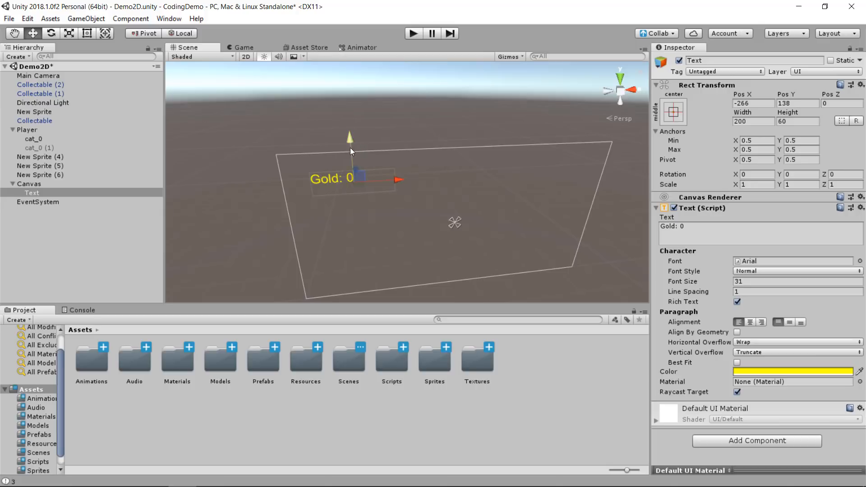
{"action": "left_click_drag", "start_coordinate": [350, 143], "coordinate": [342, 137]}
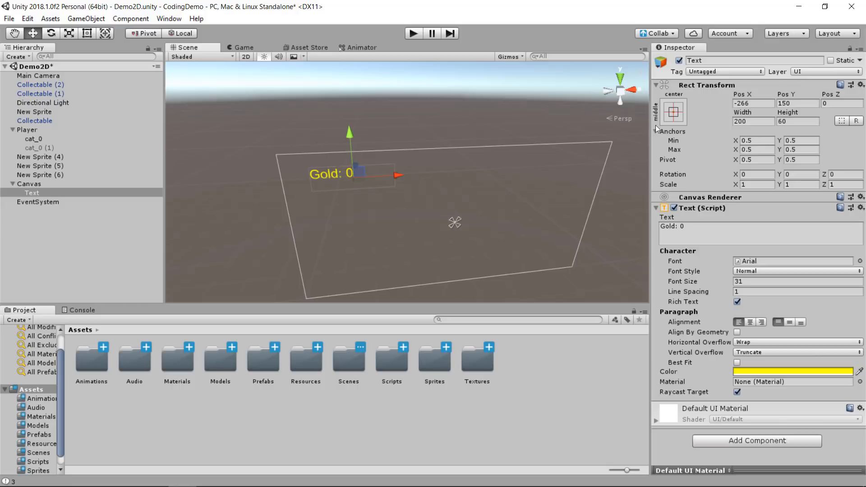
- Anchor the Gold text to the top-left of the Canvas
{"action": "left_click", "coordinate": [677, 113]}
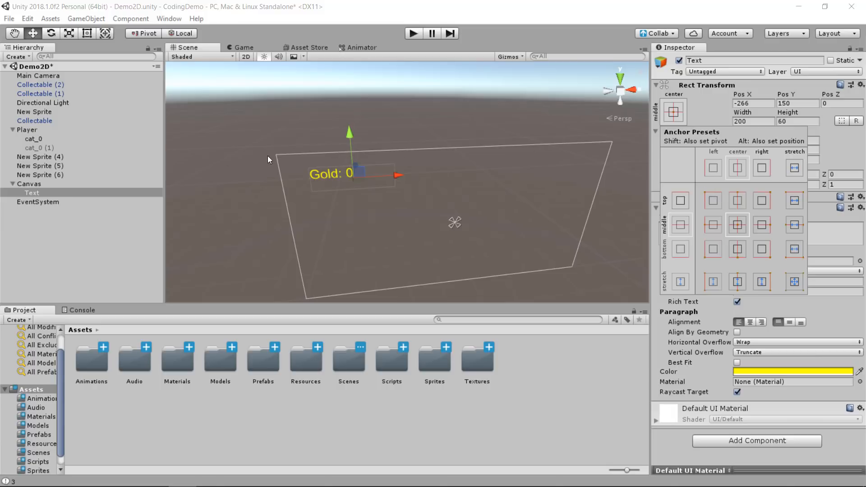
{"action": "left_click", "coordinate": [713, 201]}
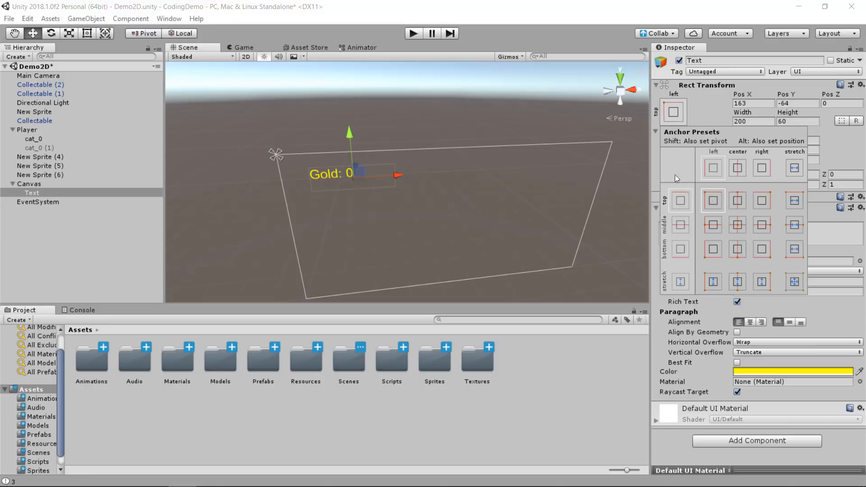
{"action": "left_click", "coordinate": [680, 112]}
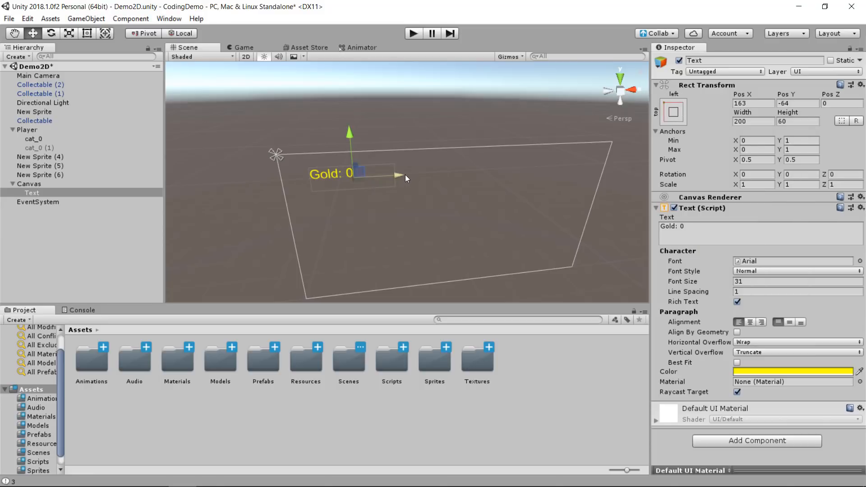
- Nudge the Gold text nearer its top-left anchor, to about Pos X 133 and Pos Y -55
{"action": "left_click_drag", "start_coordinate": [405, 174], "coordinate": [399, 177]}
{"action": "left_click_drag", "start_coordinate": [344, 140], "coordinate": [342, 132]}
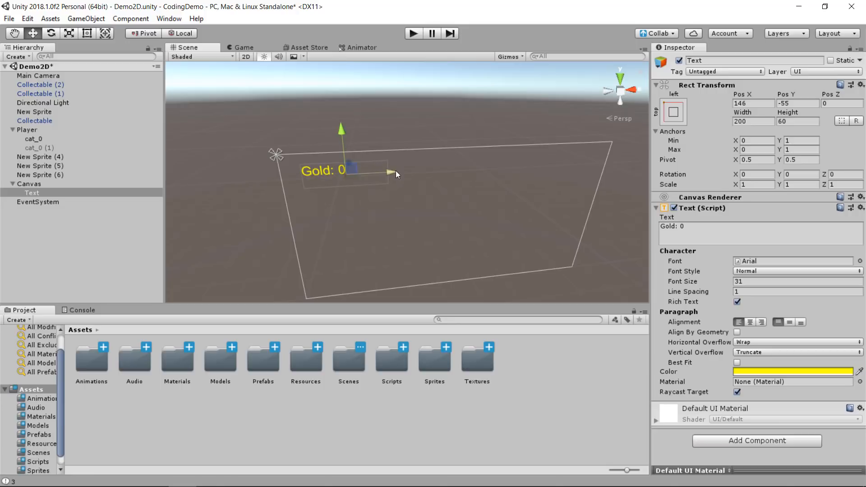
{"action": "left_click_drag", "start_coordinate": [396, 171], "coordinate": [388, 172]}
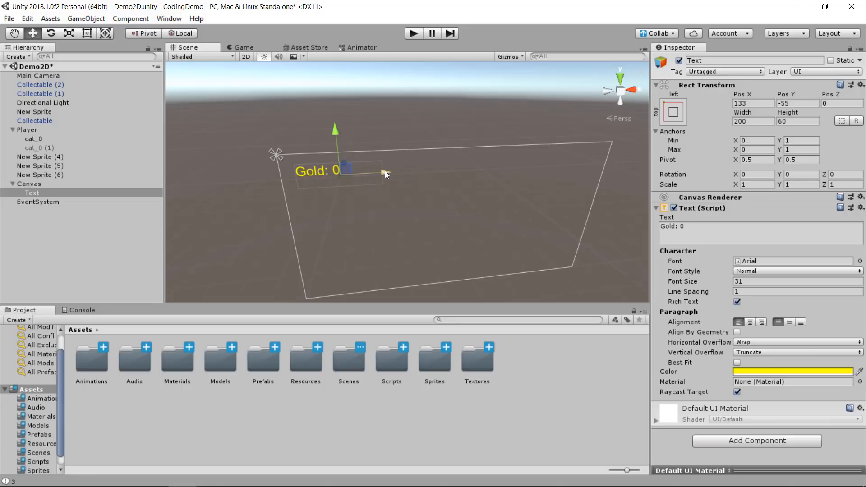
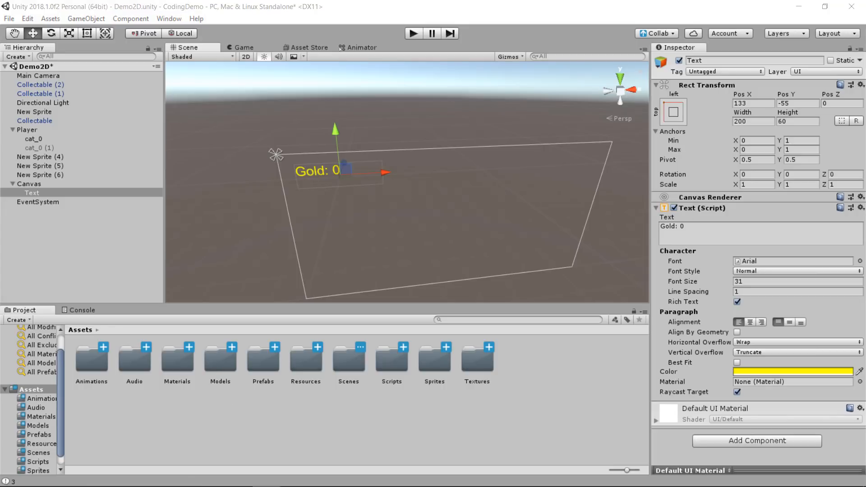
- Switch to MonoDevelop and add "using UnityEngine.UI;" below the SceneManagement import in Player2D.cs
{"action": "left_click", "coordinate": [236, 483]}
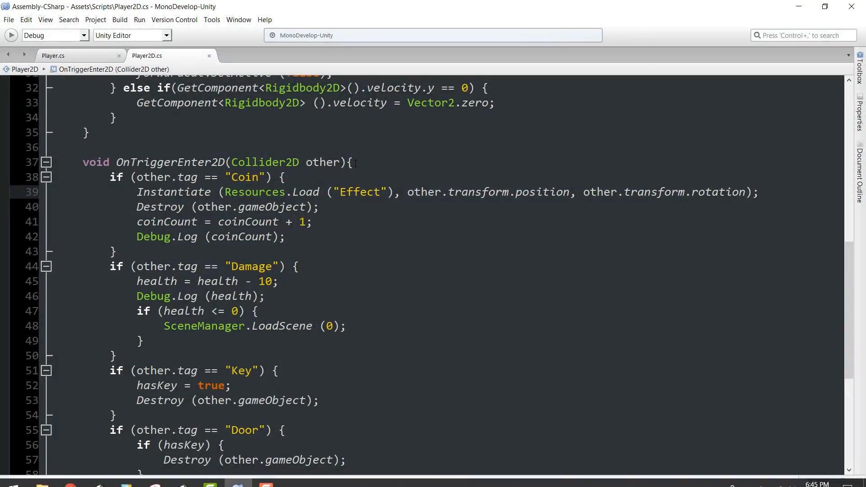
{"action": "scroll", "coordinate": [396, 266], "scroll_direction": "up", "scroll_amount": 10}
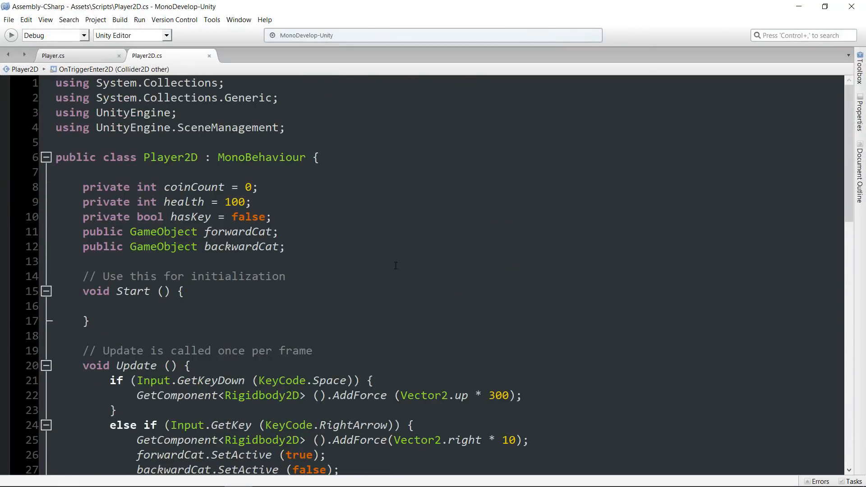
{"action": "left_click", "coordinate": [296, 130]}
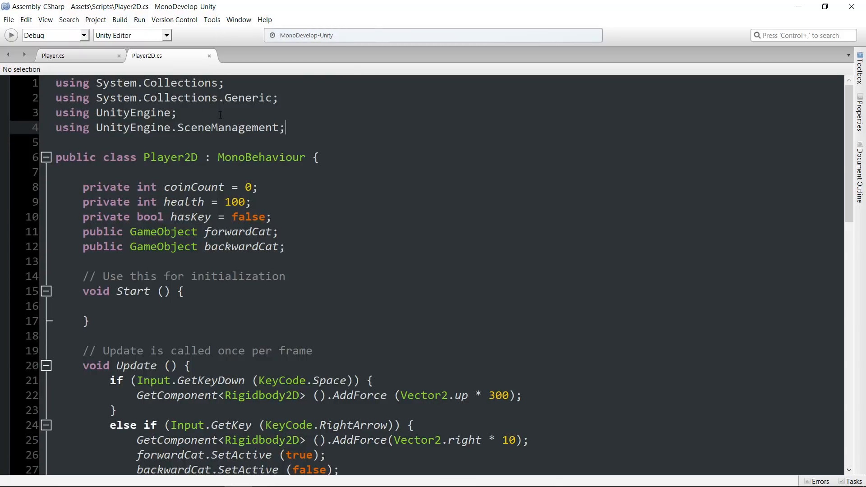
{"action": "key", "text": "Return"}
{"action": "type", "text": "usi"}
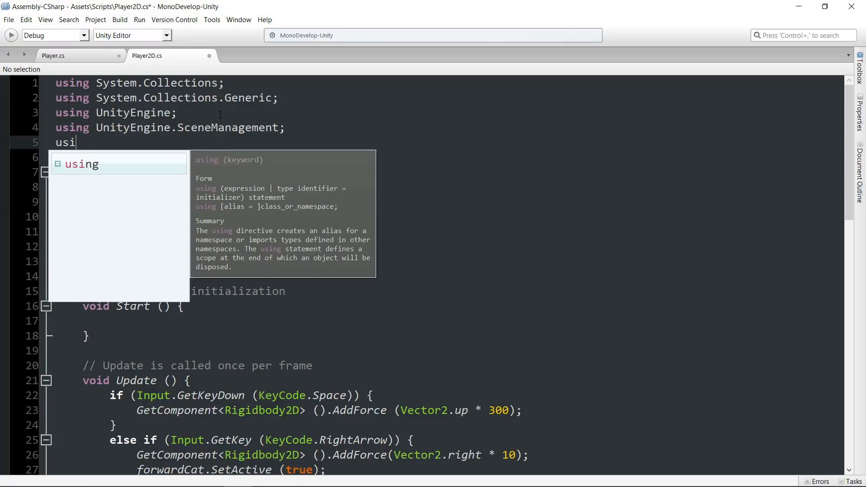
{"action": "type", "text": "ng Unity"}
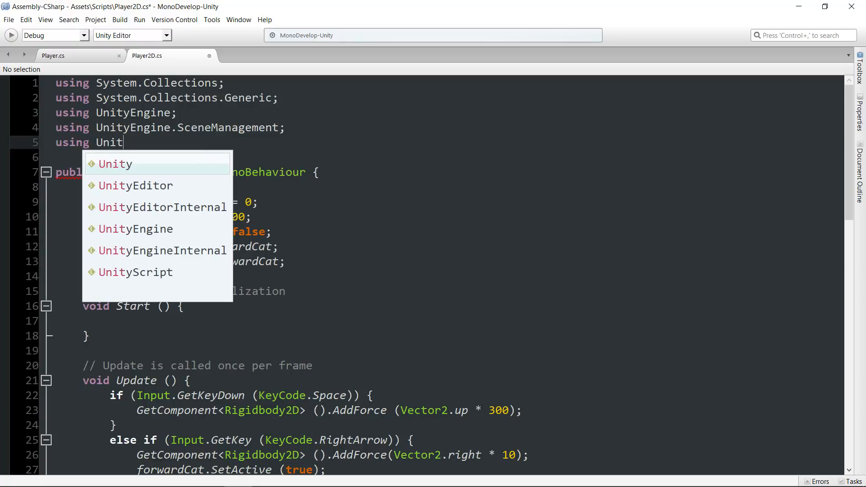
{"action": "key", "text": "Down"}
{"action": "key", "text": "Down"}
{"action": "key", "text": "Down"}
{"action": "key", "text": "Return"}
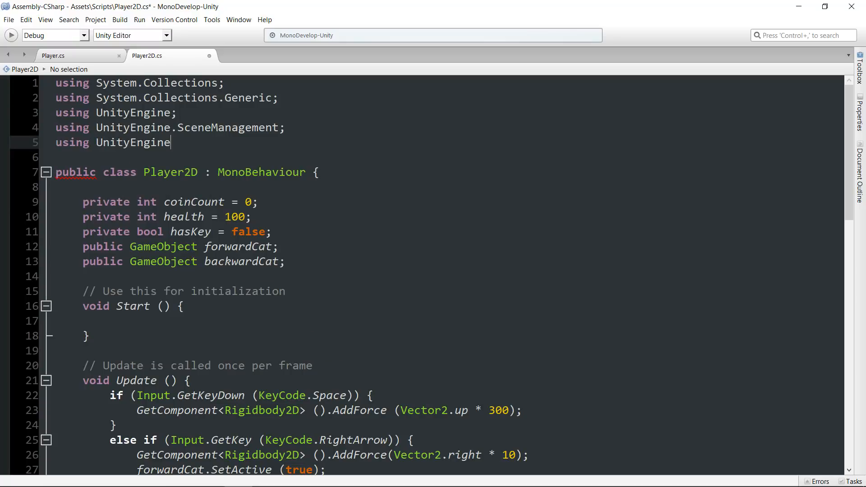
{"action": "type", "text": ".UI;"}
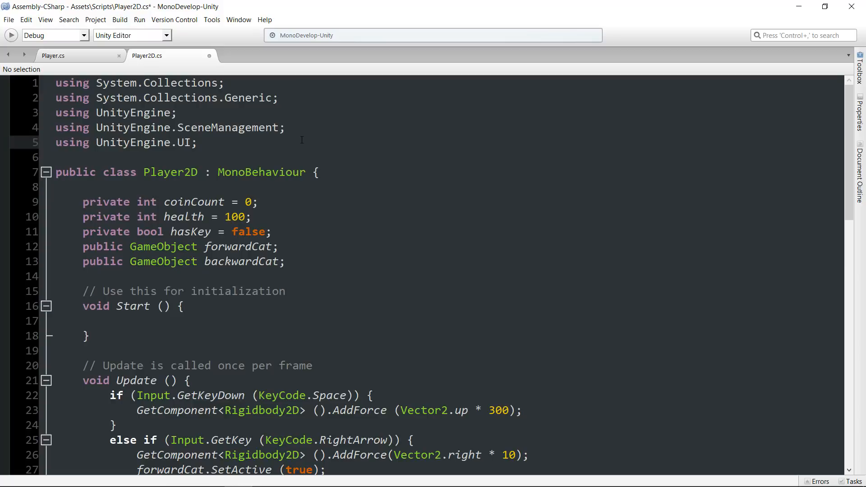
- Declare the field "public Text gold;" below backwardCat in the Player2D class
{"action": "scroll", "coordinate": [299, 151], "scroll_direction": "down", "scroll_amount": 2}
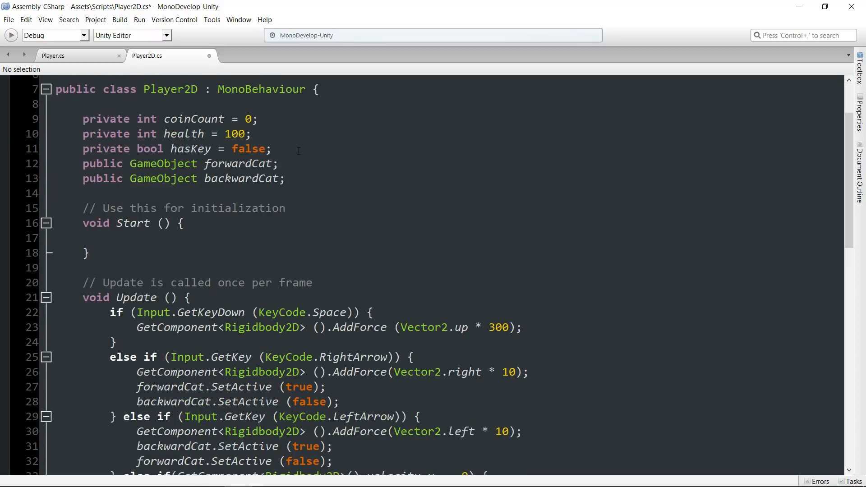
{"action": "left_click", "coordinate": [301, 177]}
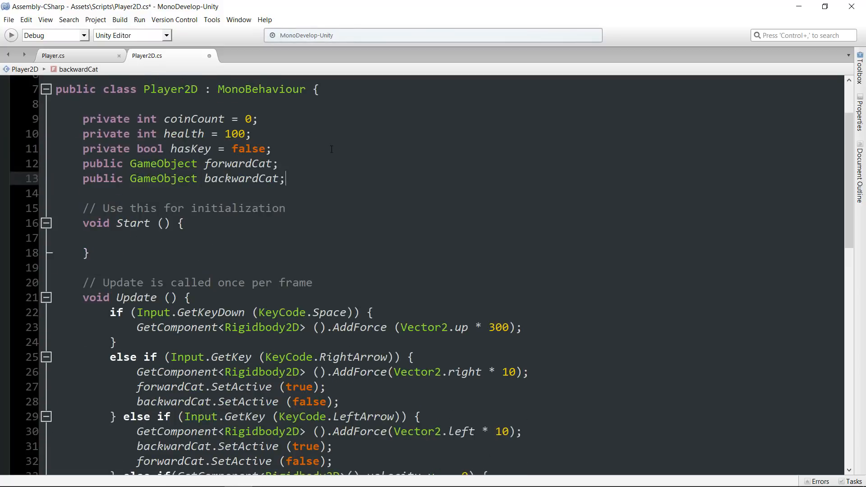
{"action": "key", "text": "Return"}
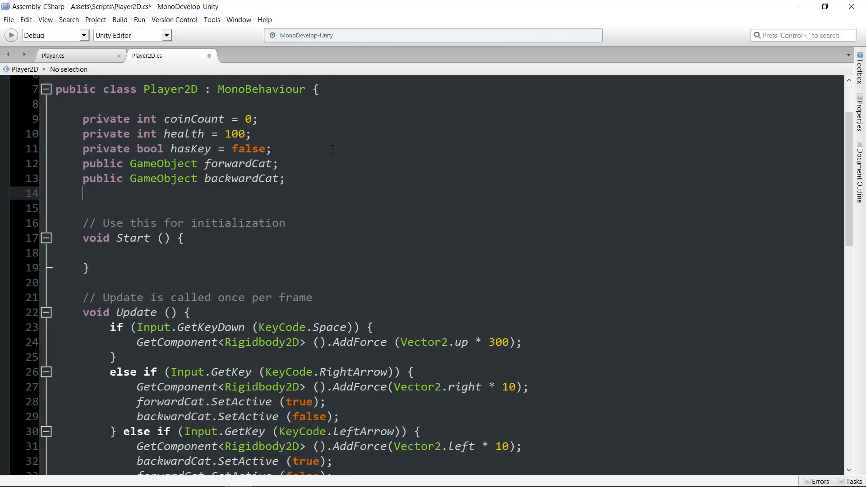
{"action": "type", "text": "public"}
{"action": "key", "text": "Escape"}
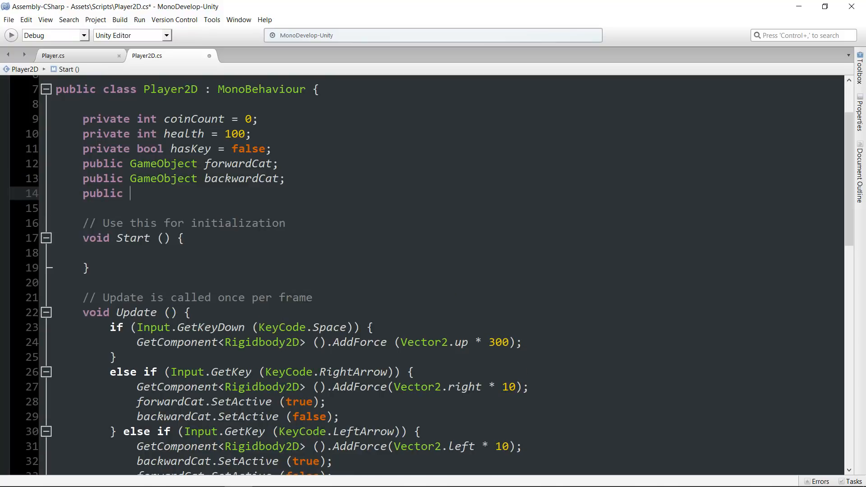
{"action": "type", "text": "Tex"}
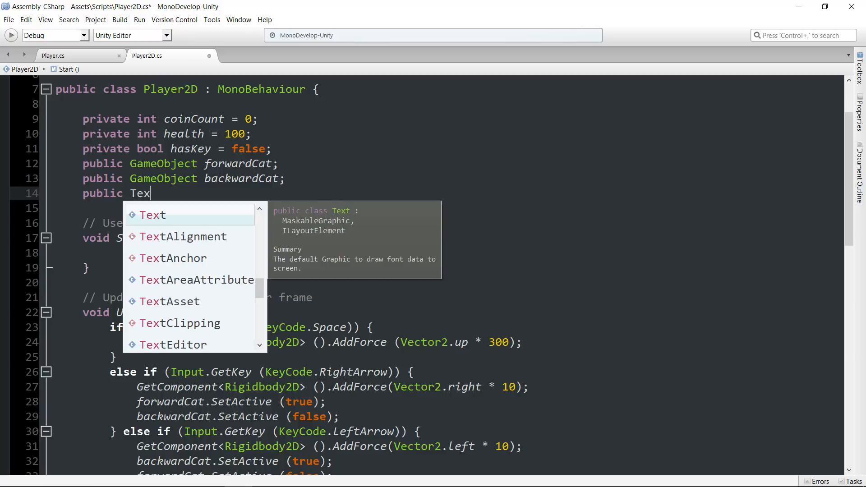
{"action": "key", "text": "Return"}
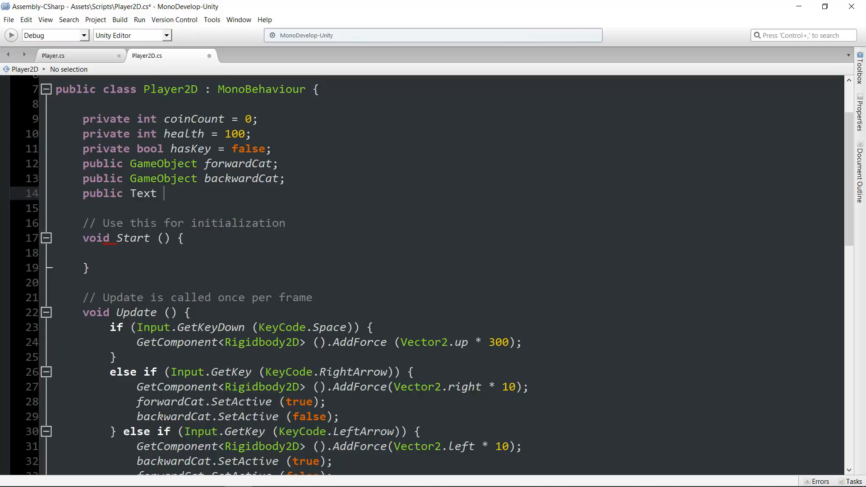
{"action": "type", "text": "gold;"}
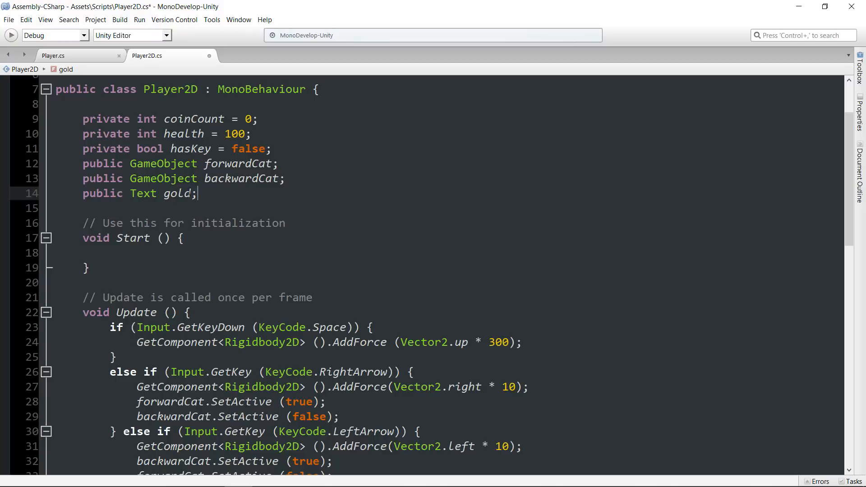
- Start a gold.text statement as the first line of the "Coin" block in OnTriggerEnter2D
{"action": "scroll", "coordinate": [202, 196], "scroll_direction": "down", "scroll_amount": 8}
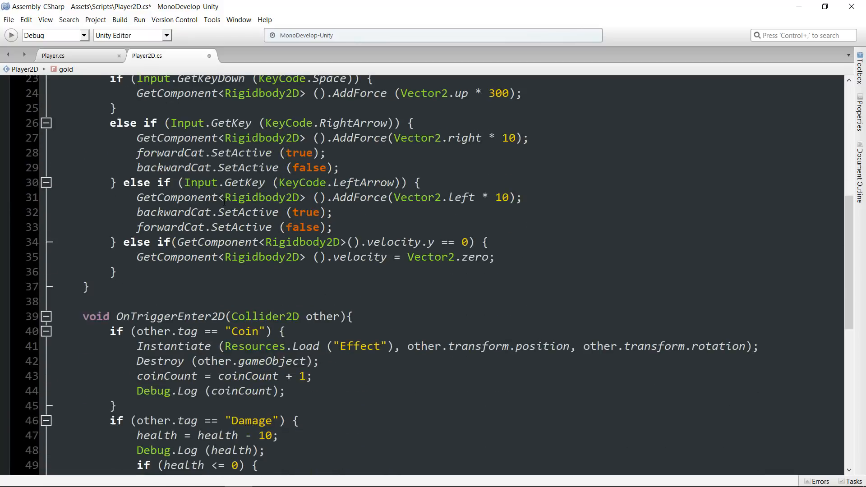
{"action": "scroll", "coordinate": [229, 208], "scroll_direction": "down", "scroll_amount": 1}
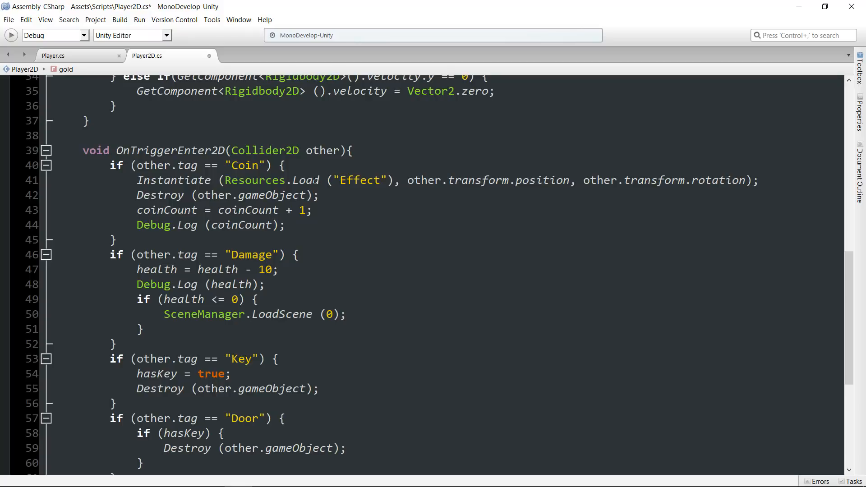
{"action": "scroll", "coordinate": [313, 181], "scroll_direction": "up", "scroll_amount": 1}
{"action": "left_click", "coordinate": [297, 221]}
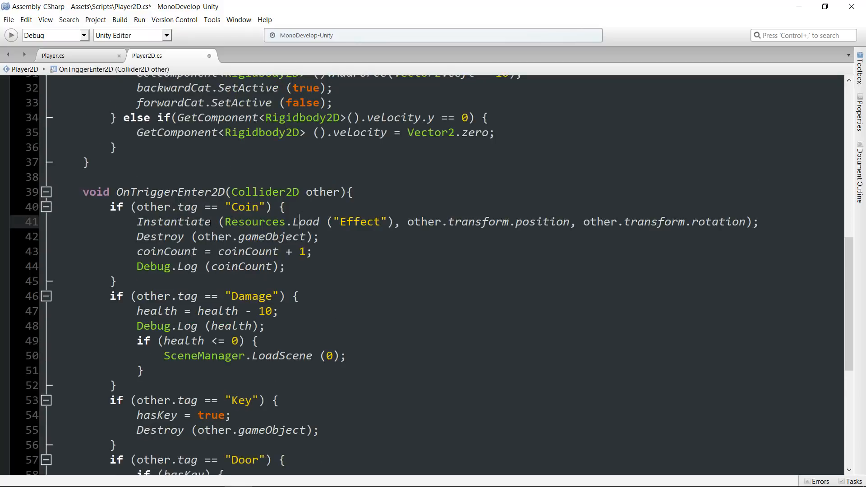
{"action": "left_click", "coordinate": [313, 202]}
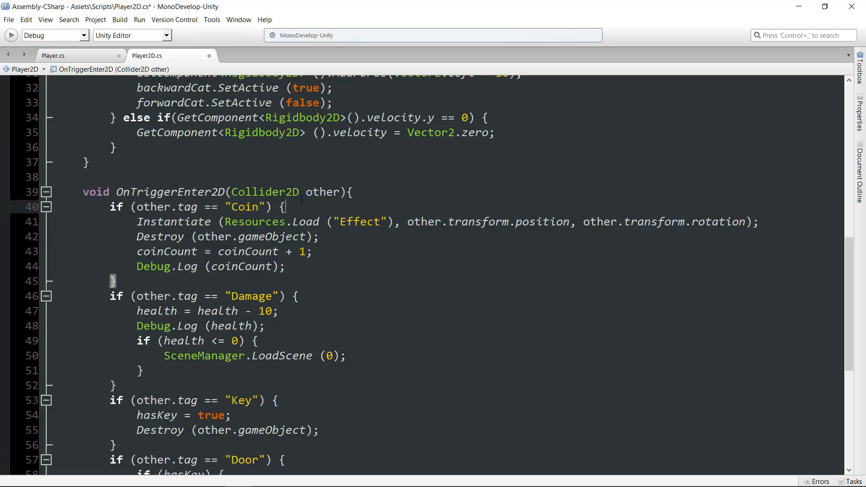
{"action": "key", "text": "Return"}
{"action": "type", "text": "g"}
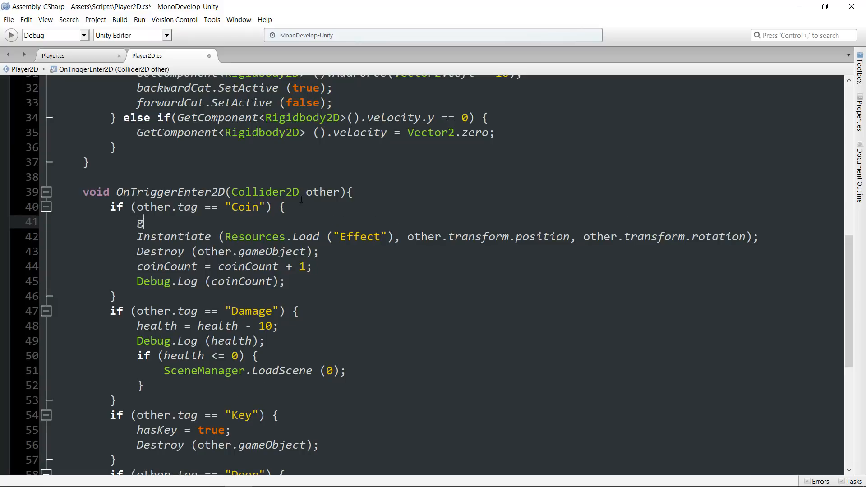
{"action": "type", "text": "old.T"}
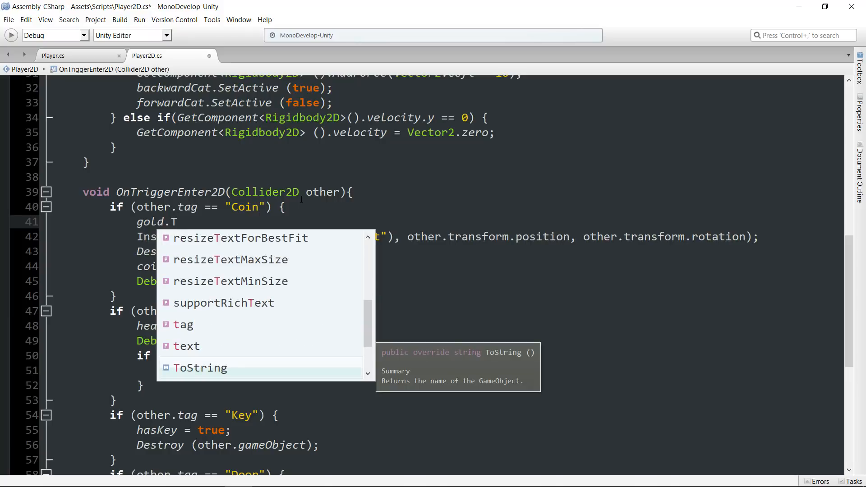
{"action": "key", "text": "BackSpace"}
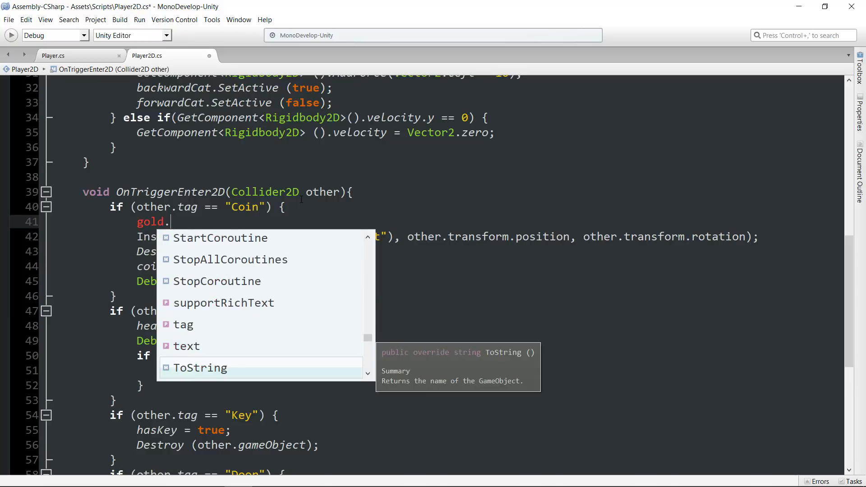
{"action": "key", "text": "Up"}
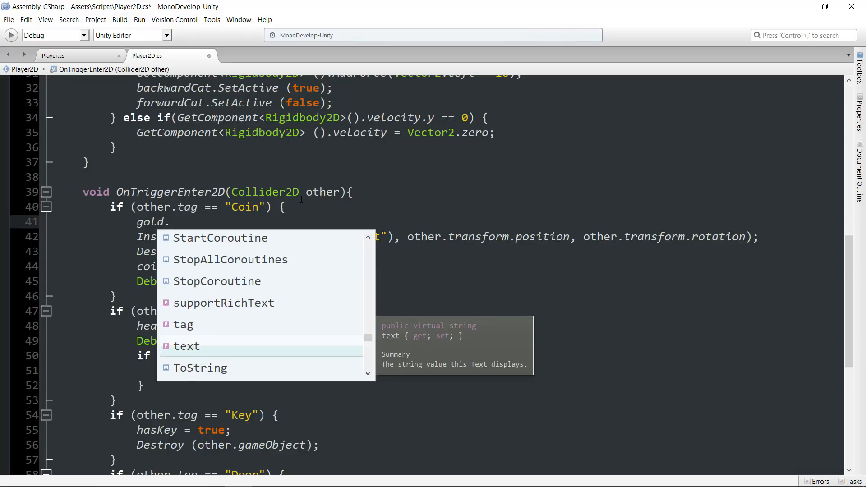
{"action": "key", "text": "Return"}
- Complete the gold.text statement by assigning it "Gold: " + coinCount;
{"action": "scroll", "coordinate": [232, 229], "scroll_direction": "up", "scroll_amount": 9}
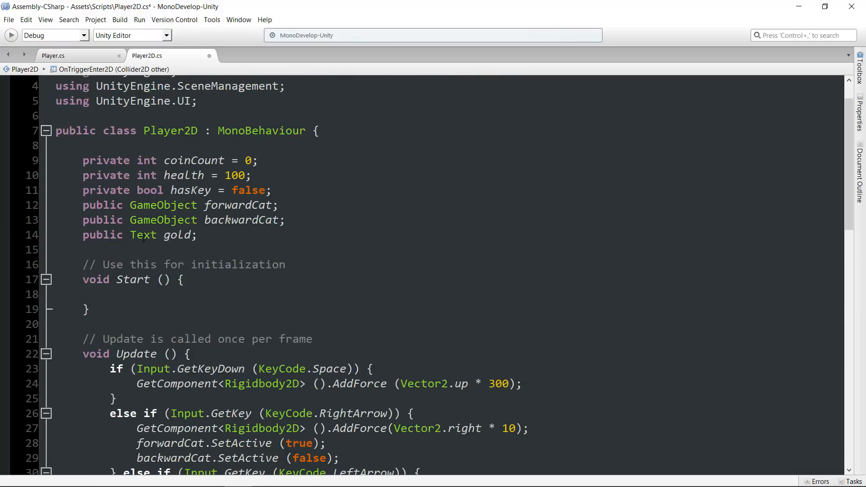
{"action": "scroll", "coordinate": [144, 238], "scroll_direction": "down", "scroll_amount": 9}
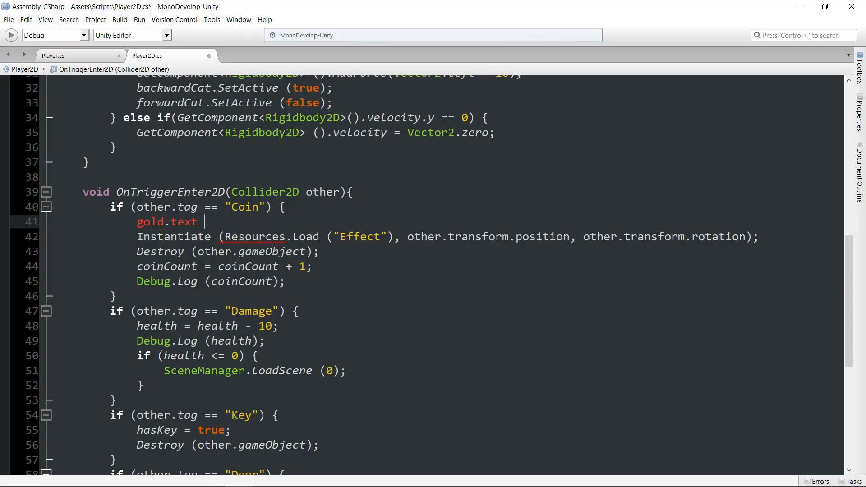
{"action": "type", "text": "= \"Gold"}
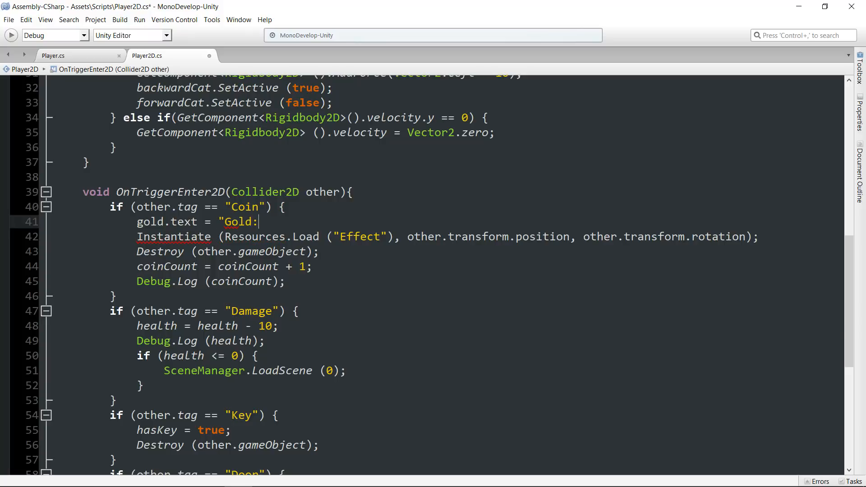
{"action": "type", "text": ": \""}
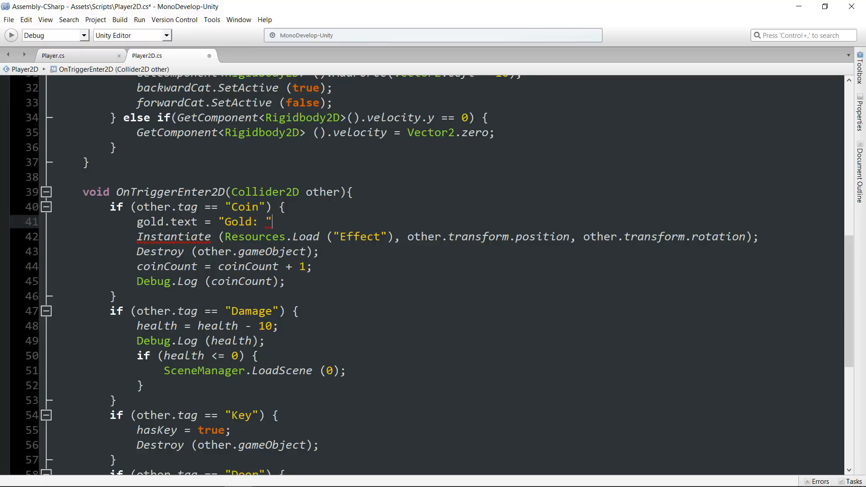
{"action": "type", "text": " +"}
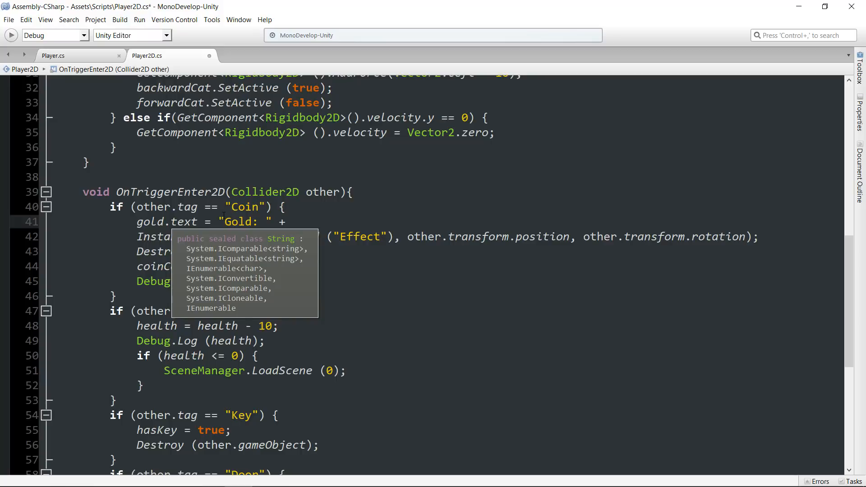
{"action": "type", "text": "coi"}
{"action": "key", "text": "Return"}
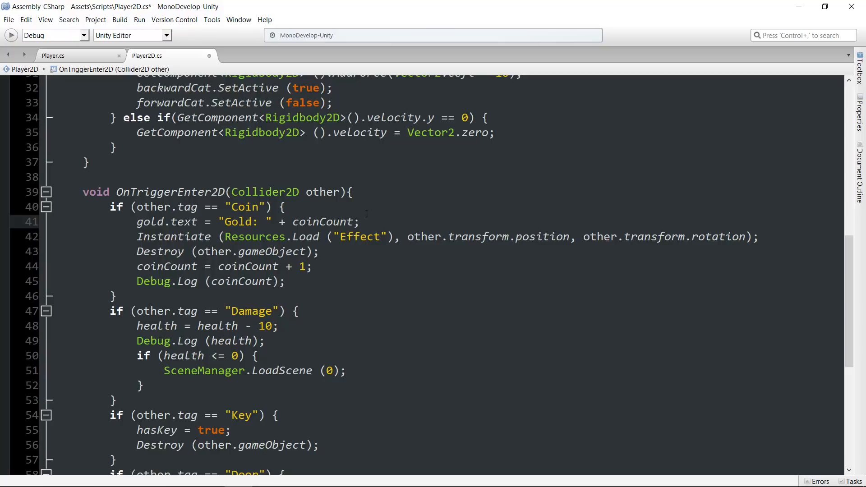
- Move the gold.text line directly below "coinCount = coinCount + 1;" and save the script
{"action": "left_click_drag", "start_coordinate": [363, 217], "coordinate": [363, 212]}
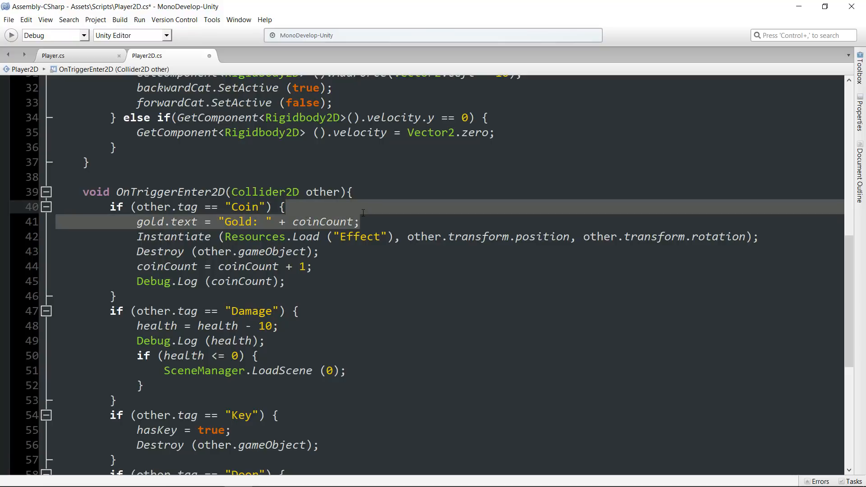
{"action": "key", "text": "ctrl+x"}
{"action": "left_click", "coordinate": [314, 252]}
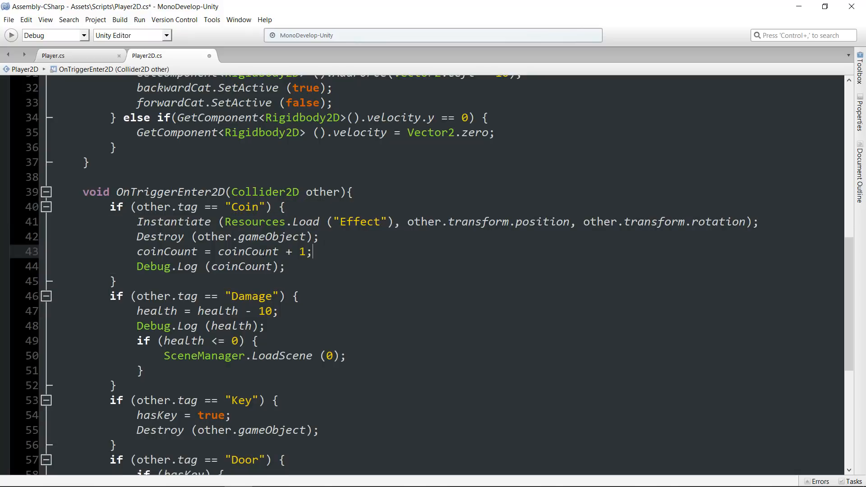
{"action": "key", "text": "ctrl+v"}
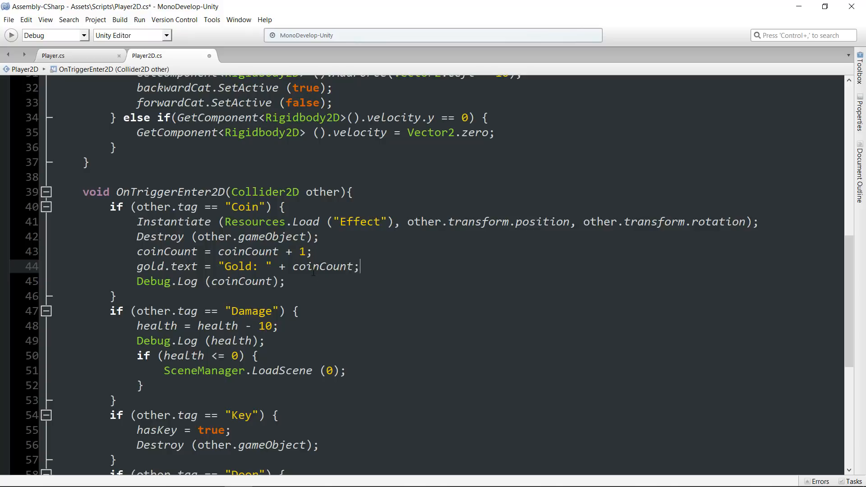
{"action": "key", "text": "ctrl+s"}
- Switch to Unity and play-test Demo2D, moving and jumping the cat through the key, door and heart collectables to test the Gold counter
{"action": "left_click", "coordinate": [799, 7]}
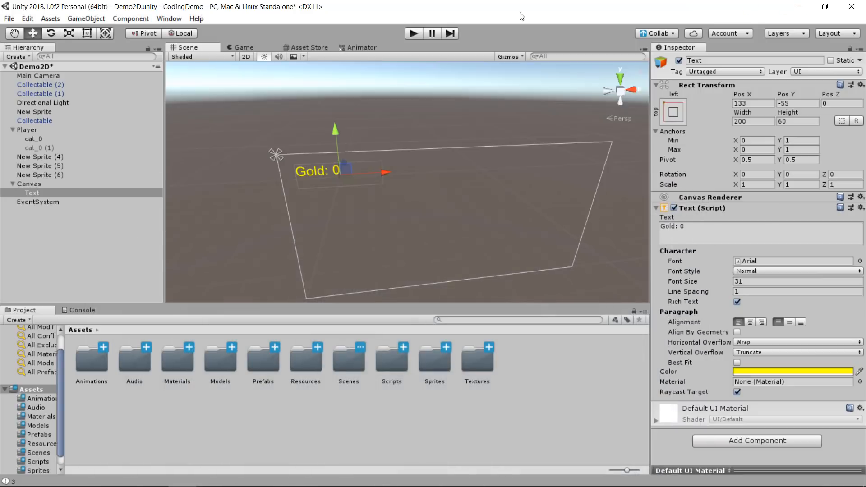
{"action": "left_click", "coordinate": [413, 33]}
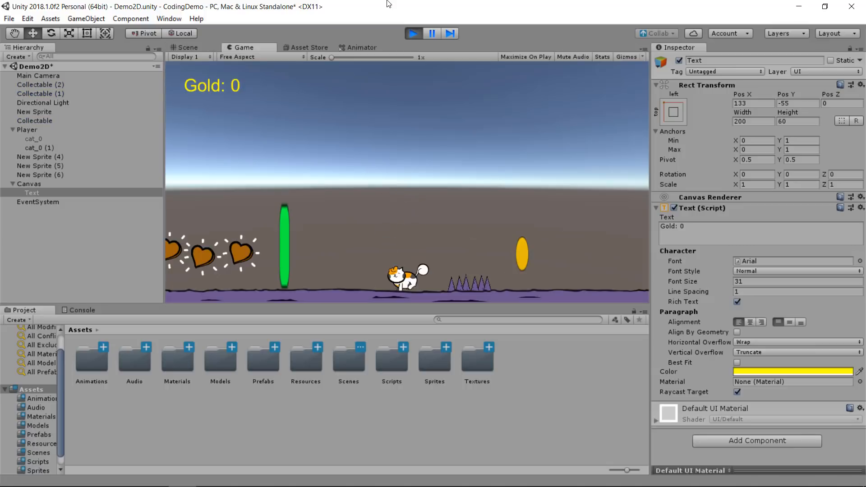
{"action": "key", "text": "Right"}
{"action": "key", "text": "space"}
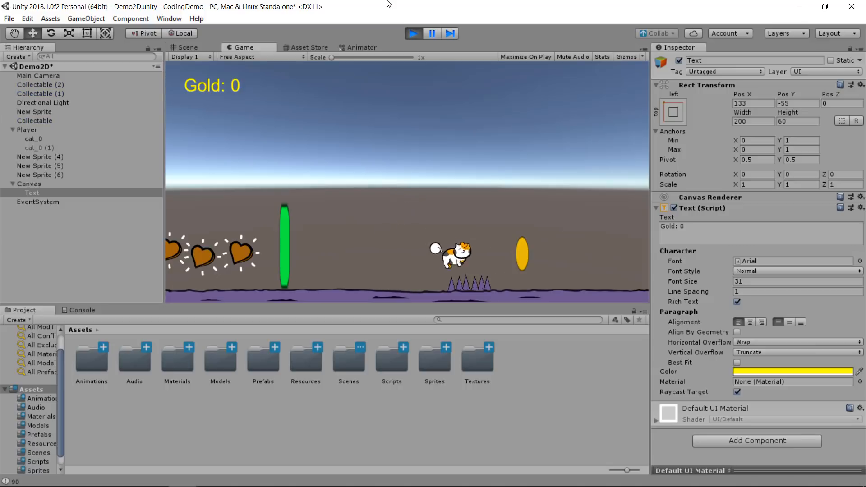
{"action": "key", "text": "Left"}
{"action": "key", "text": "Left"}
{"action": "key", "text": "space"}
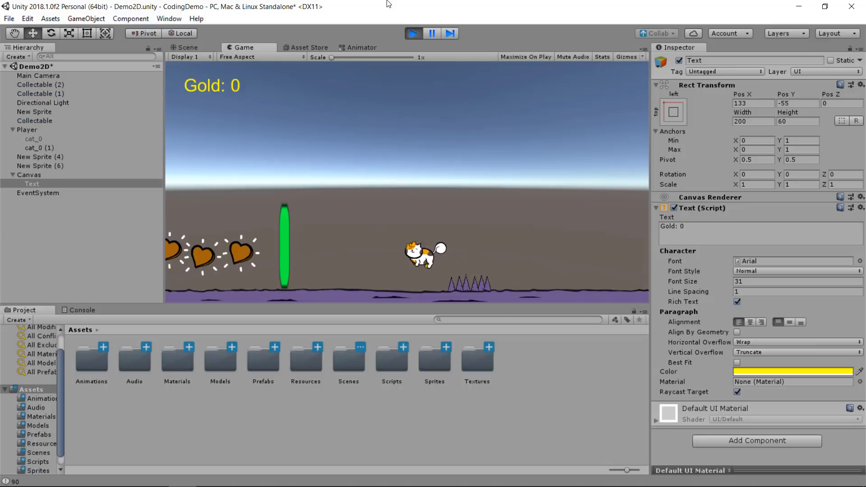
{"action": "key", "text": "space"}
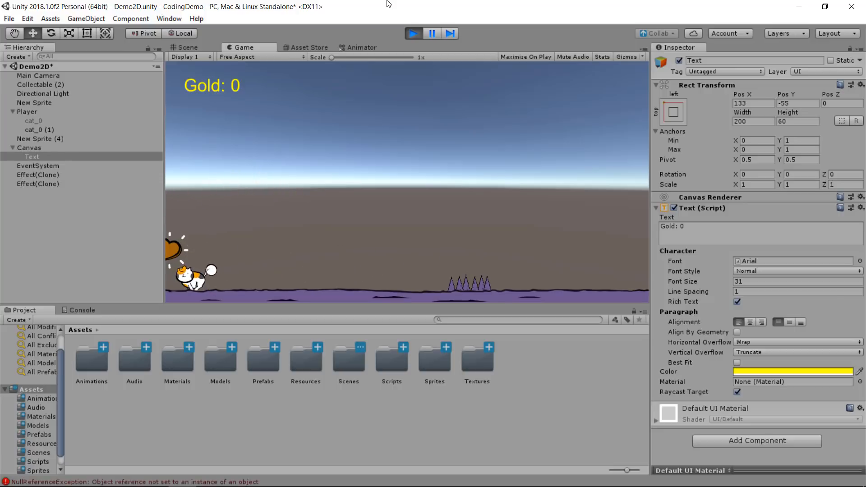
{"action": "left_click", "coordinate": [412, 34]}
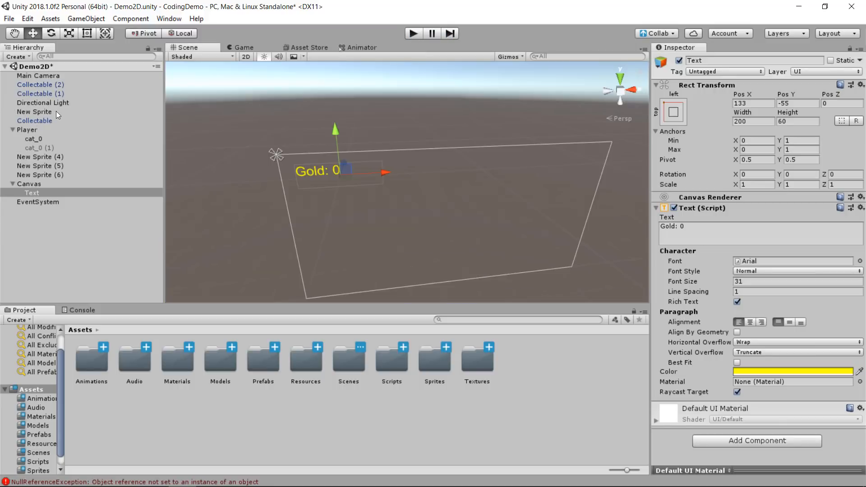
- Examine the console's error entries from the play test to find the script line that caused them
{"action": "left_click", "coordinate": [76, 308]}
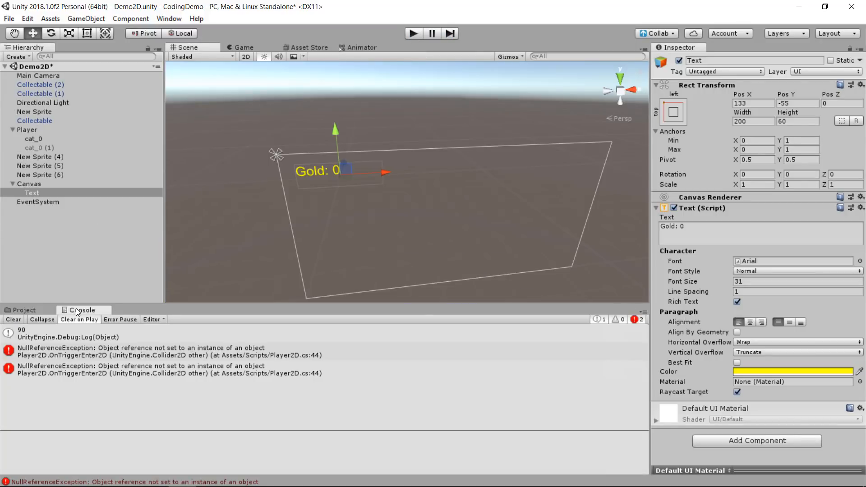
{"action": "left_click", "coordinate": [69, 353]}
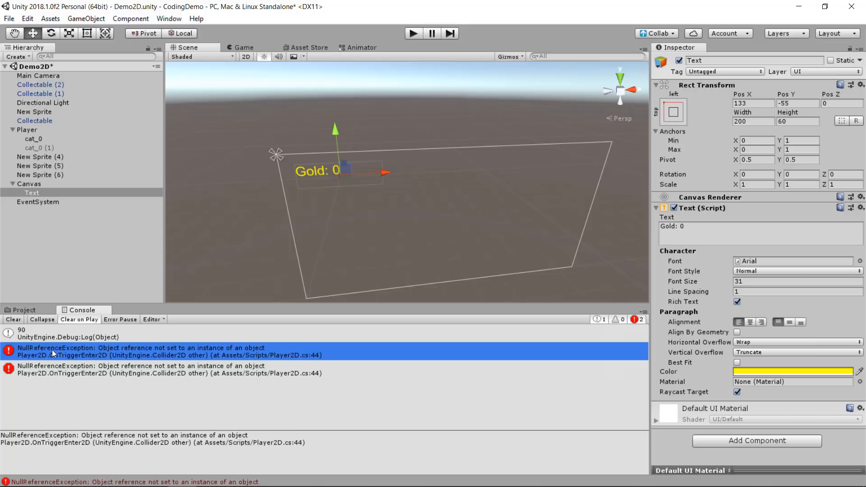
{"action": "left_click", "coordinate": [70, 370]}
{"action": "left_click", "coordinate": [75, 357]}
- Assign the Canvas Text object to the Gold field of the Player's Player 2D script and save the scene
{"action": "left_click", "coordinate": [31, 129]}
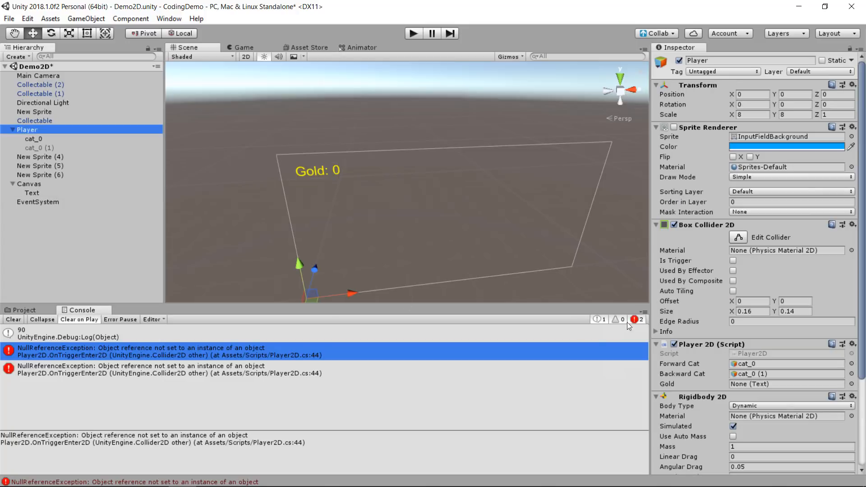
{"action": "left_click", "coordinate": [675, 384]}
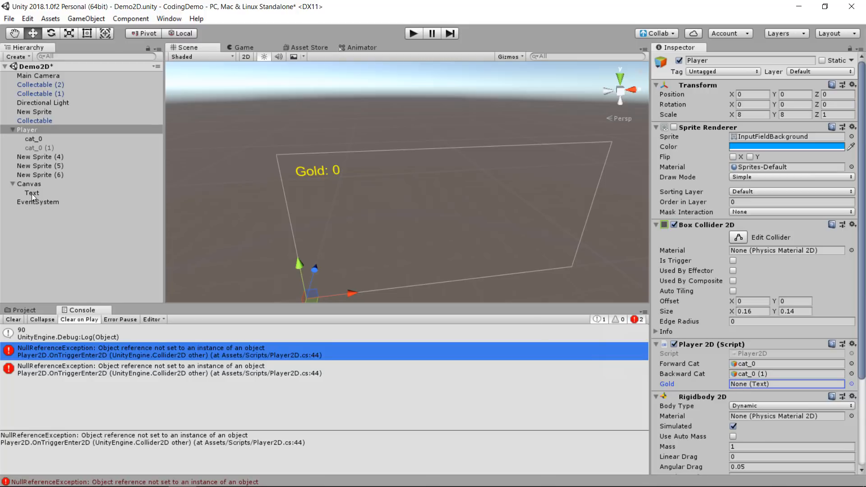
{"action": "left_click_drag", "start_coordinate": [32, 193], "coordinate": [741, 386]}
{"action": "key", "text": "ctrl+s"}
- Play-test Demo2D with the assigned Gold text, collecting all the hearts, and stop the game
{"action": "left_click", "coordinate": [412, 33]}
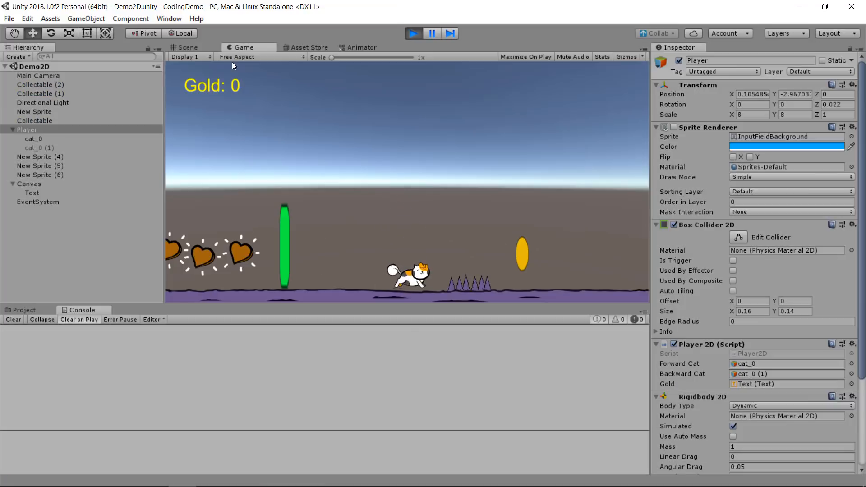
{"action": "key", "text": "Left"}
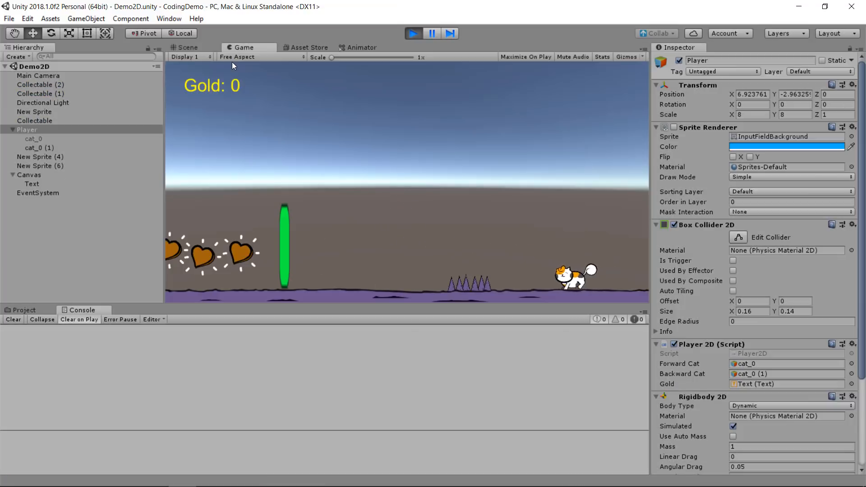
{"action": "key", "text": "space"}
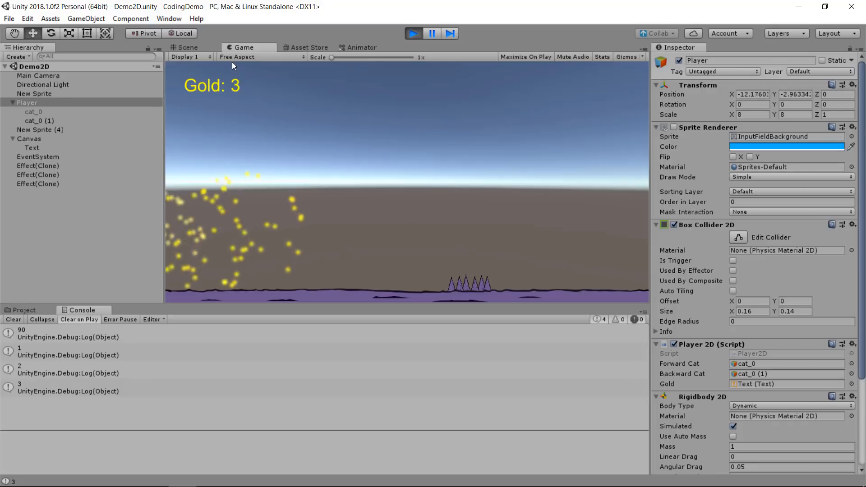
{"action": "key", "text": "Right"}
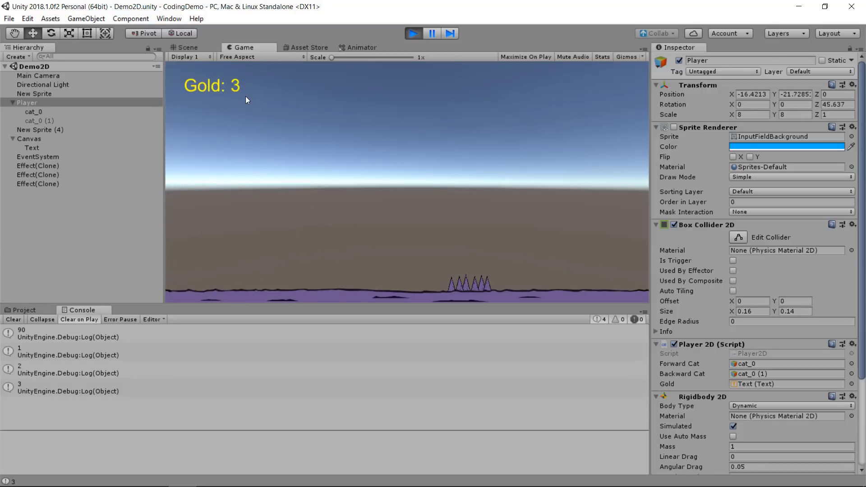
{"action": "left_click", "coordinate": [414, 35]}
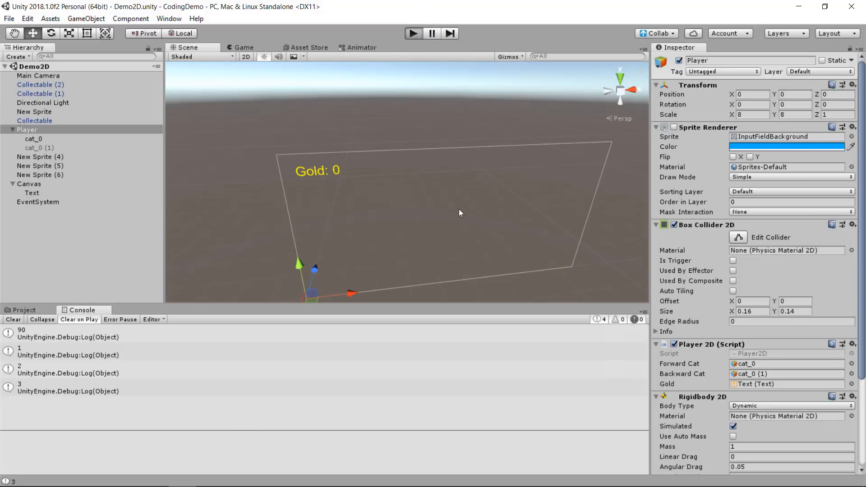
- Run Demo2D again, fetching the key before collecting the hearts, to recheck the on-screen Gold counter, and stop the game
{"action": "key", "text": "ctrl+p"}
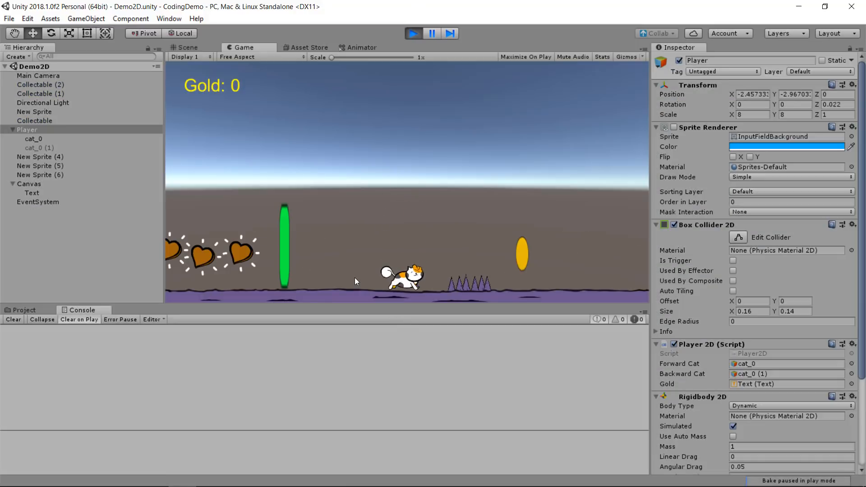
{"action": "key", "text": "Right"}
{"action": "key", "text": "Left"}
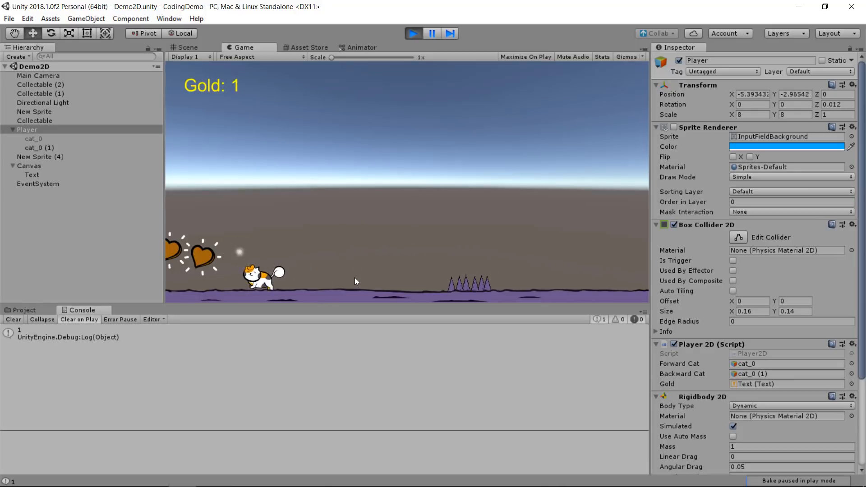
{"action": "key", "text": "Right"}
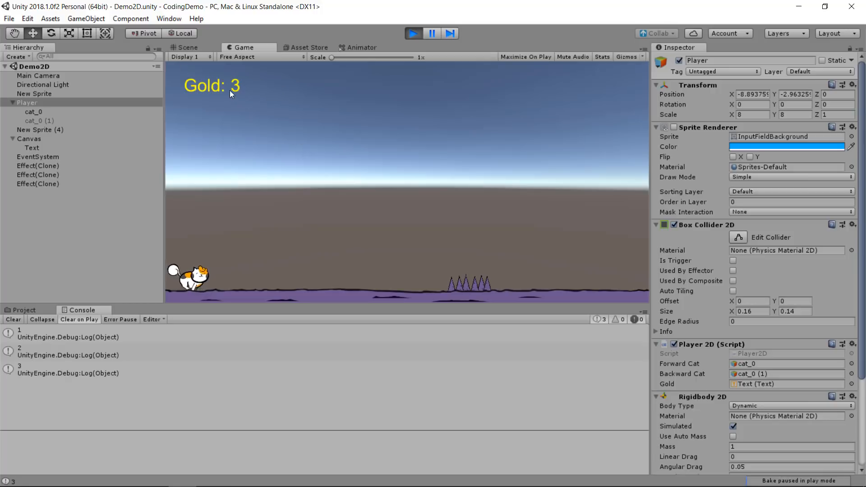
{"action": "left_click", "coordinate": [409, 34]}
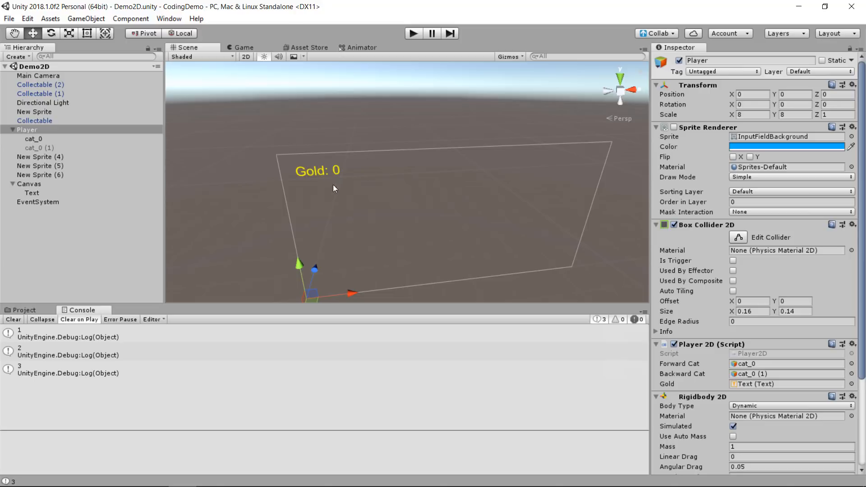
- Switch to MonoDevelop and review the gold text code in Player2D.cs against the coin handling in Player.cs
{"action": "left_click", "coordinate": [248, 477]}
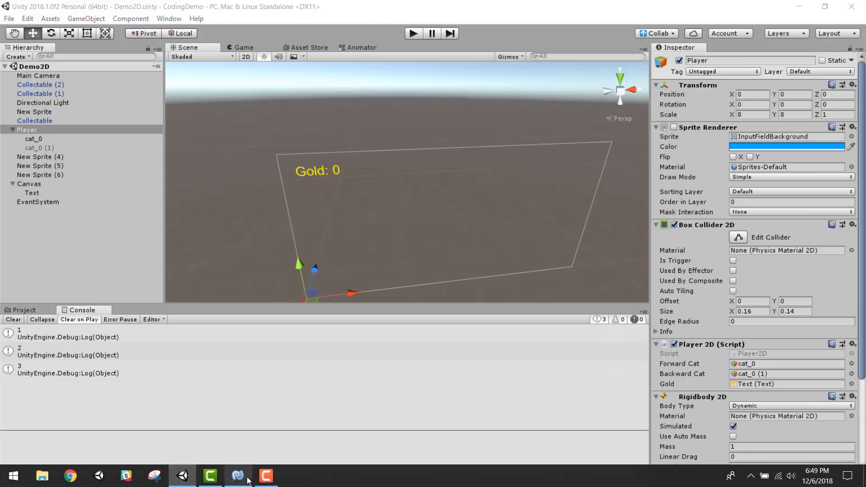
{"action": "scroll", "coordinate": [249, 170], "scroll_direction": "up", "scroll_amount": 5}
{"action": "scroll", "coordinate": [249, 170], "scroll_direction": "up", "scroll_amount": 6}
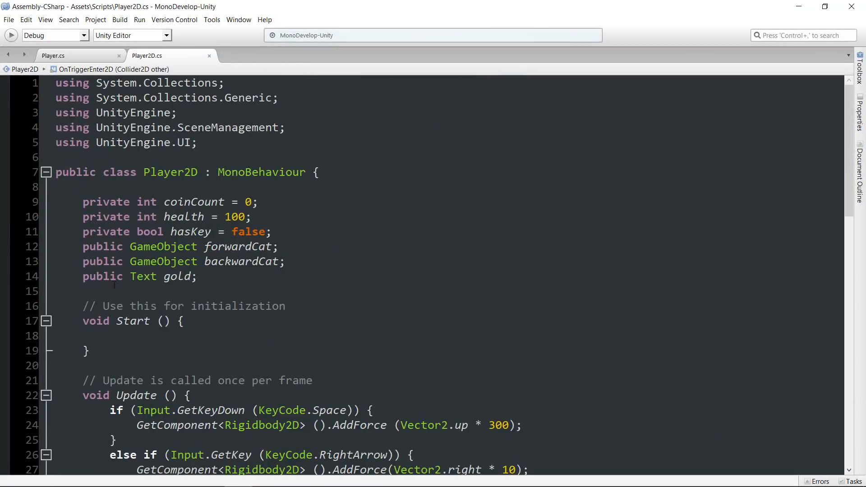
{"action": "scroll", "coordinate": [201, 282], "scroll_direction": "down", "scroll_amount": 8}
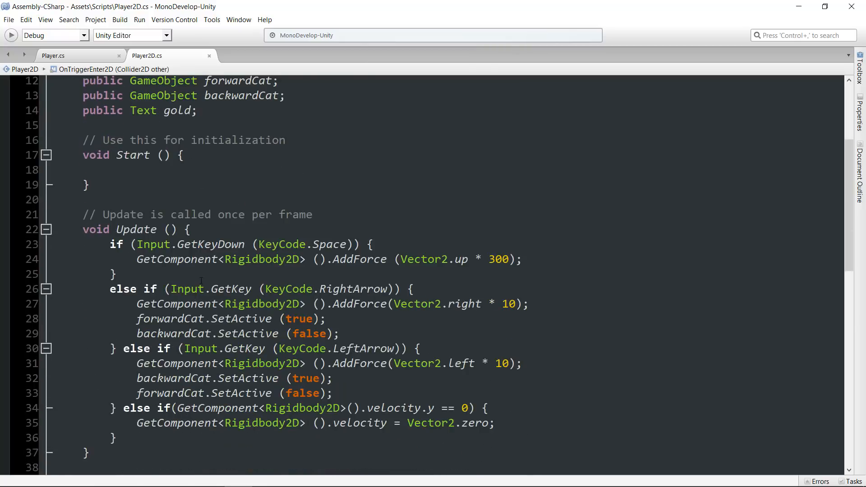
{"action": "scroll", "coordinate": [201, 283], "scroll_direction": "down", "scroll_amount": 4}
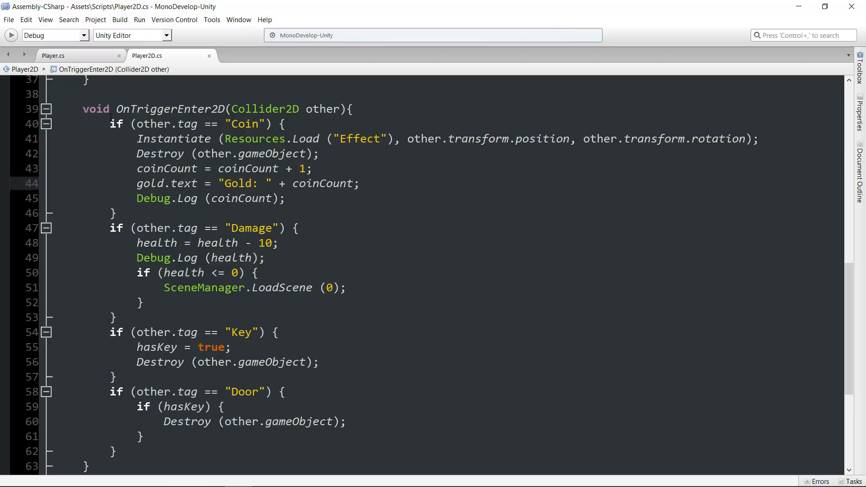
{"action": "left_click", "coordinate": [80, 56]}
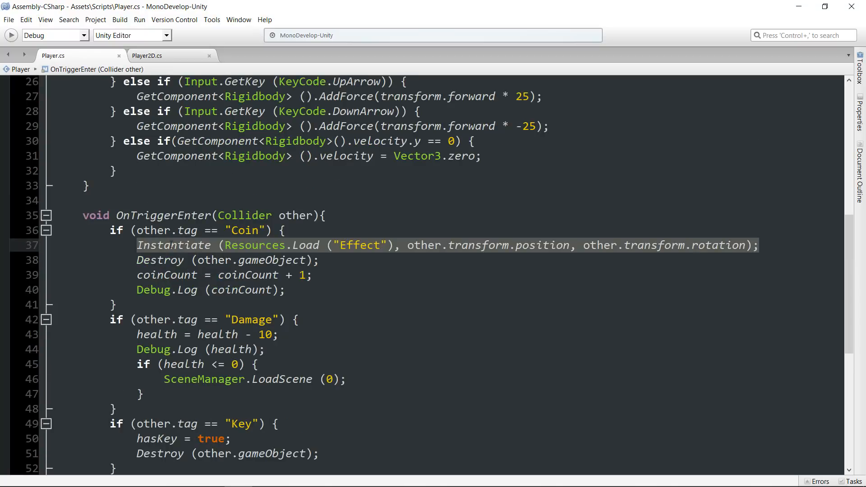
{"action": "left_click", "coordinate": [259, 262]}
{"action": "scroll", "coordinate": [262, 266], "scroll_direction": "up", "scroll_amount": 1}
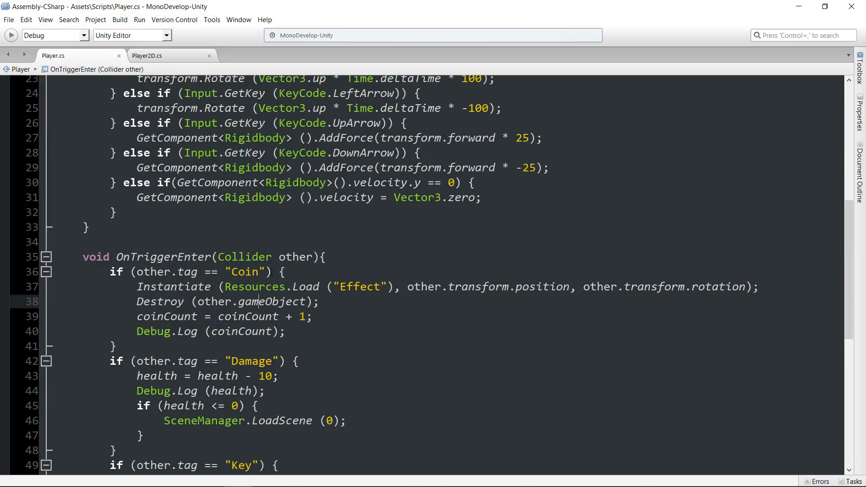
{"action": "left_click", "coordinate": [169, 56]}
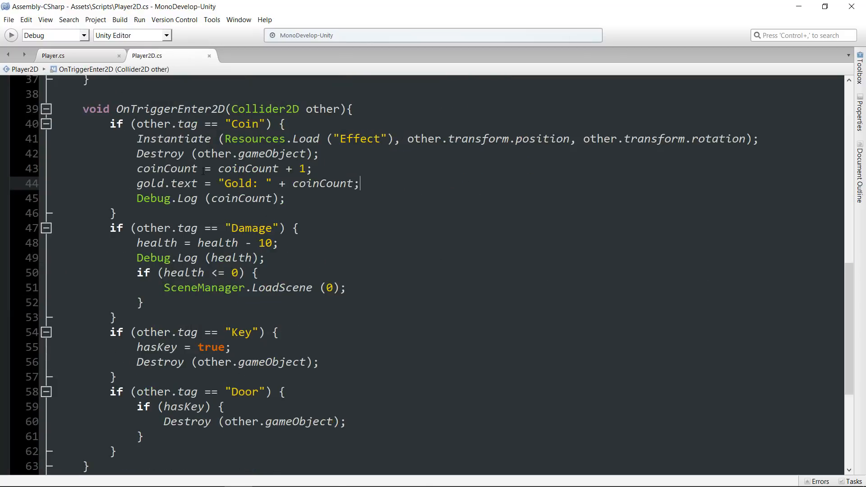
{"action": "scroll", "coordinate": [211, 174], "scroll_direction": "up", "scroll_amount": 5}
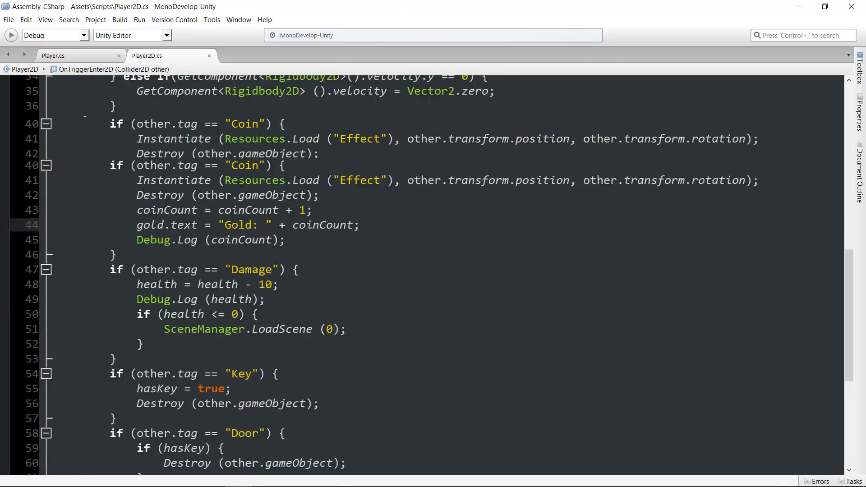
{"action": "left_click", "coordinate": [73, 56]}
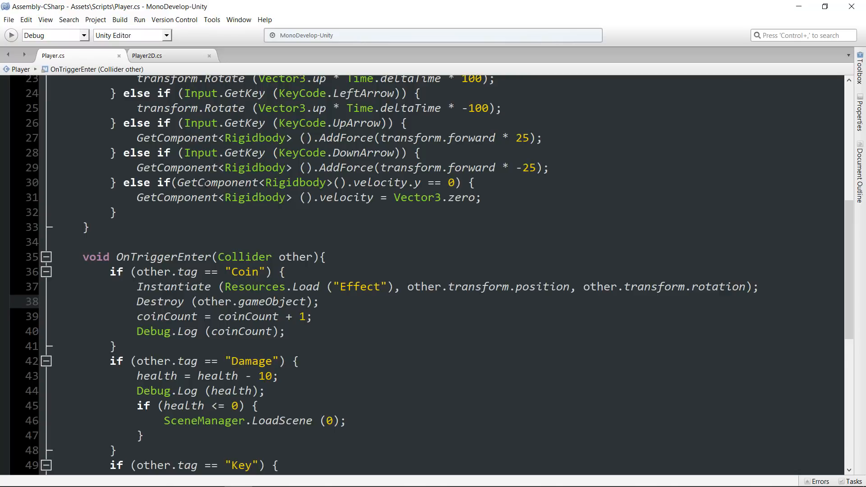
- Return to Unity and display the project's Assets folders in place of the console
{"action": "left_click", "coordinate": [799, 6]}
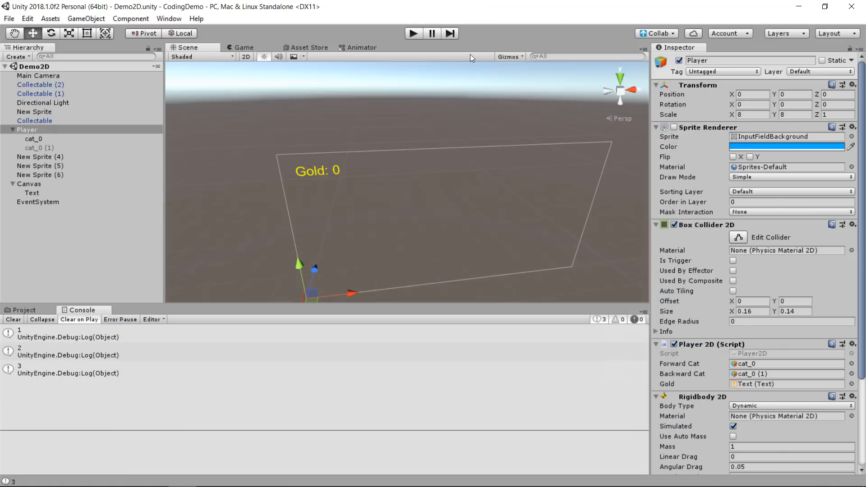
{"action": "scroll", "coordinate": [402, 200], "scroll_direction": "down", "scroll_amount": 4}
{"action": "scroll", "coordinate": [401, 200], "scroll_direction": "down", "scroll_amount": 1}
{"action": "right_click_drag", "start_coordinate": [391, 218], "coordinate": [394, 236]}
{"action": "scroll", "coordinate": [394, 236], "scroll_direction": "up", "scroll_amount": 5}
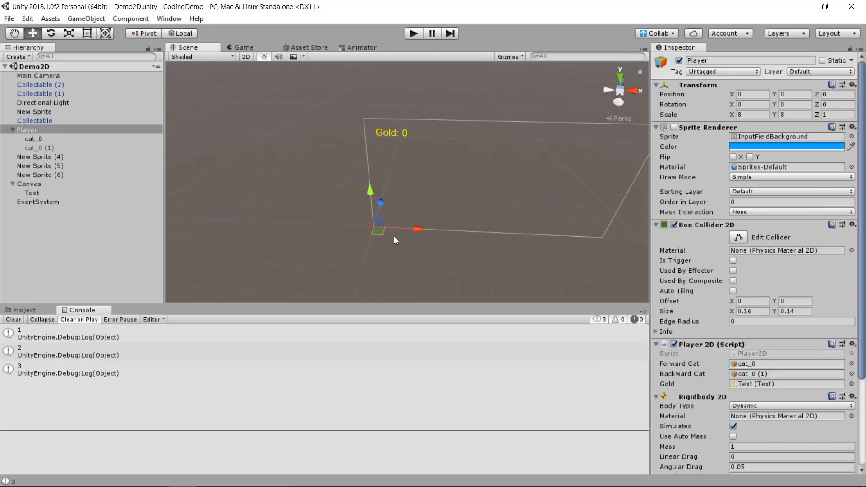
{"action": "left_click", "coordinate": [38, 310]}
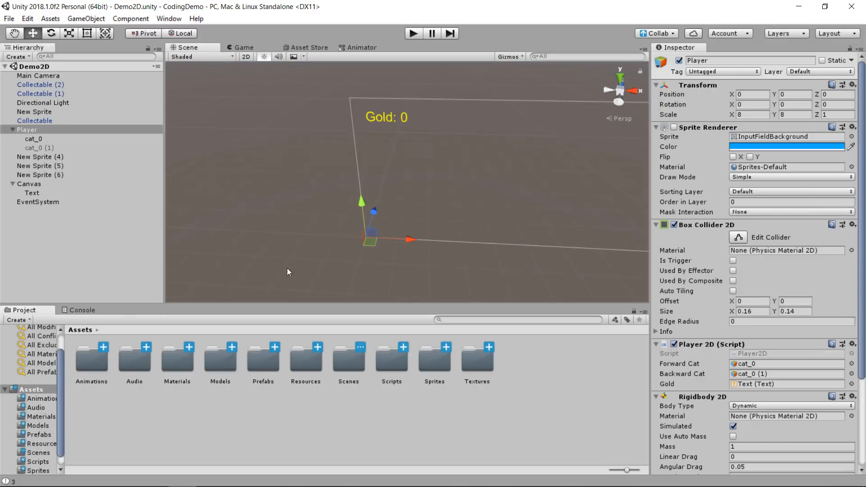
{"action": "scroll", "coordinate": [289, 268], "scroll_direction": "up", "scroll_amount": 4}
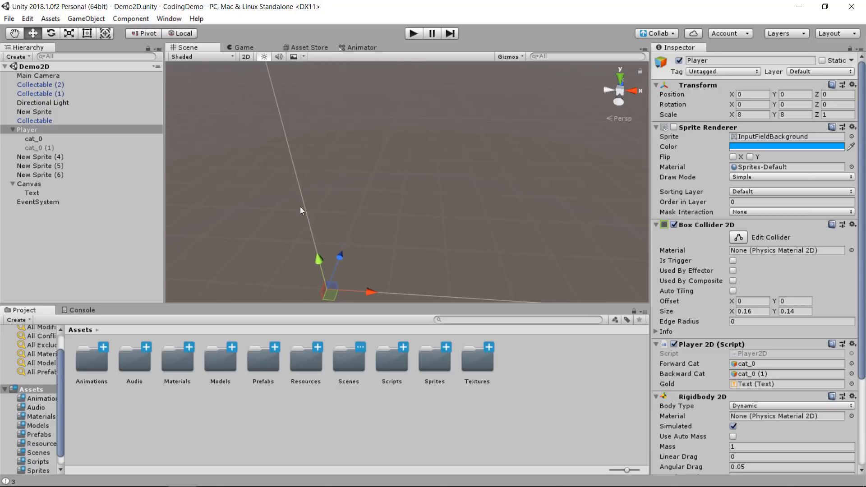